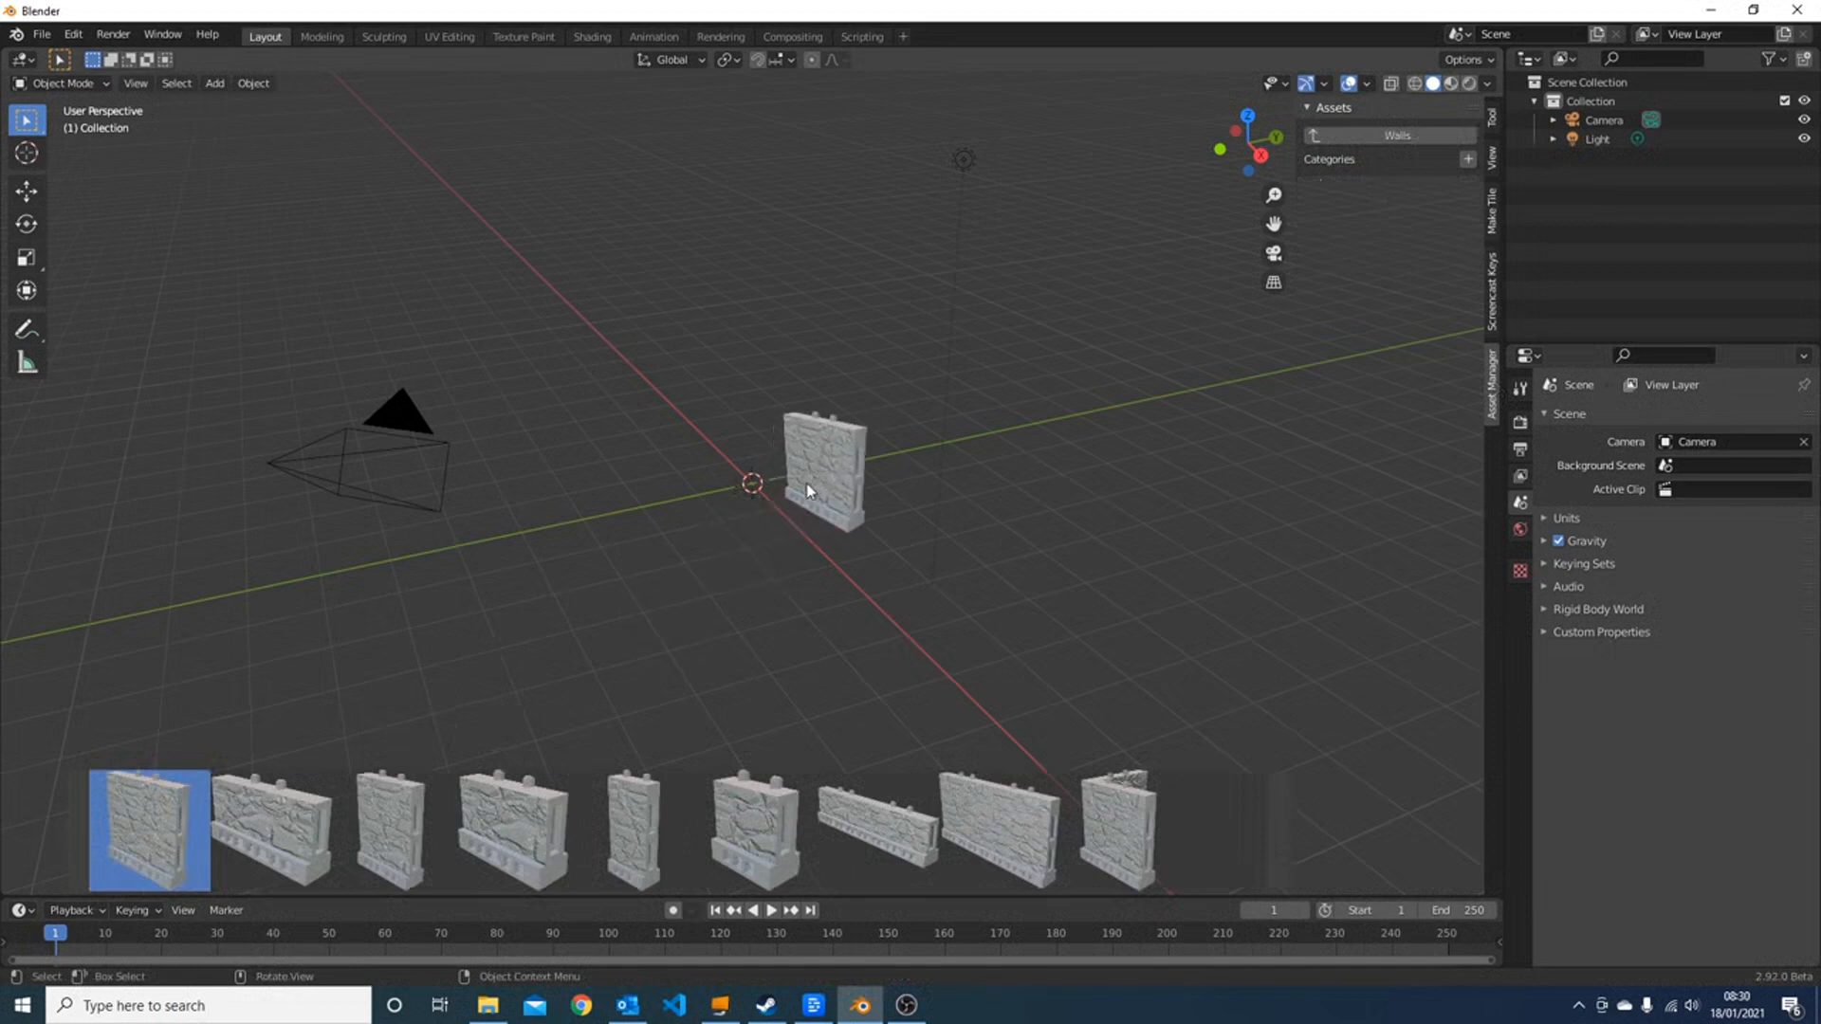
- Reset the stone wall tile to the world origin and place the rectangular doorway from Architectural Elements at the origin as well
{"action": "key", "text": "alt+g"}
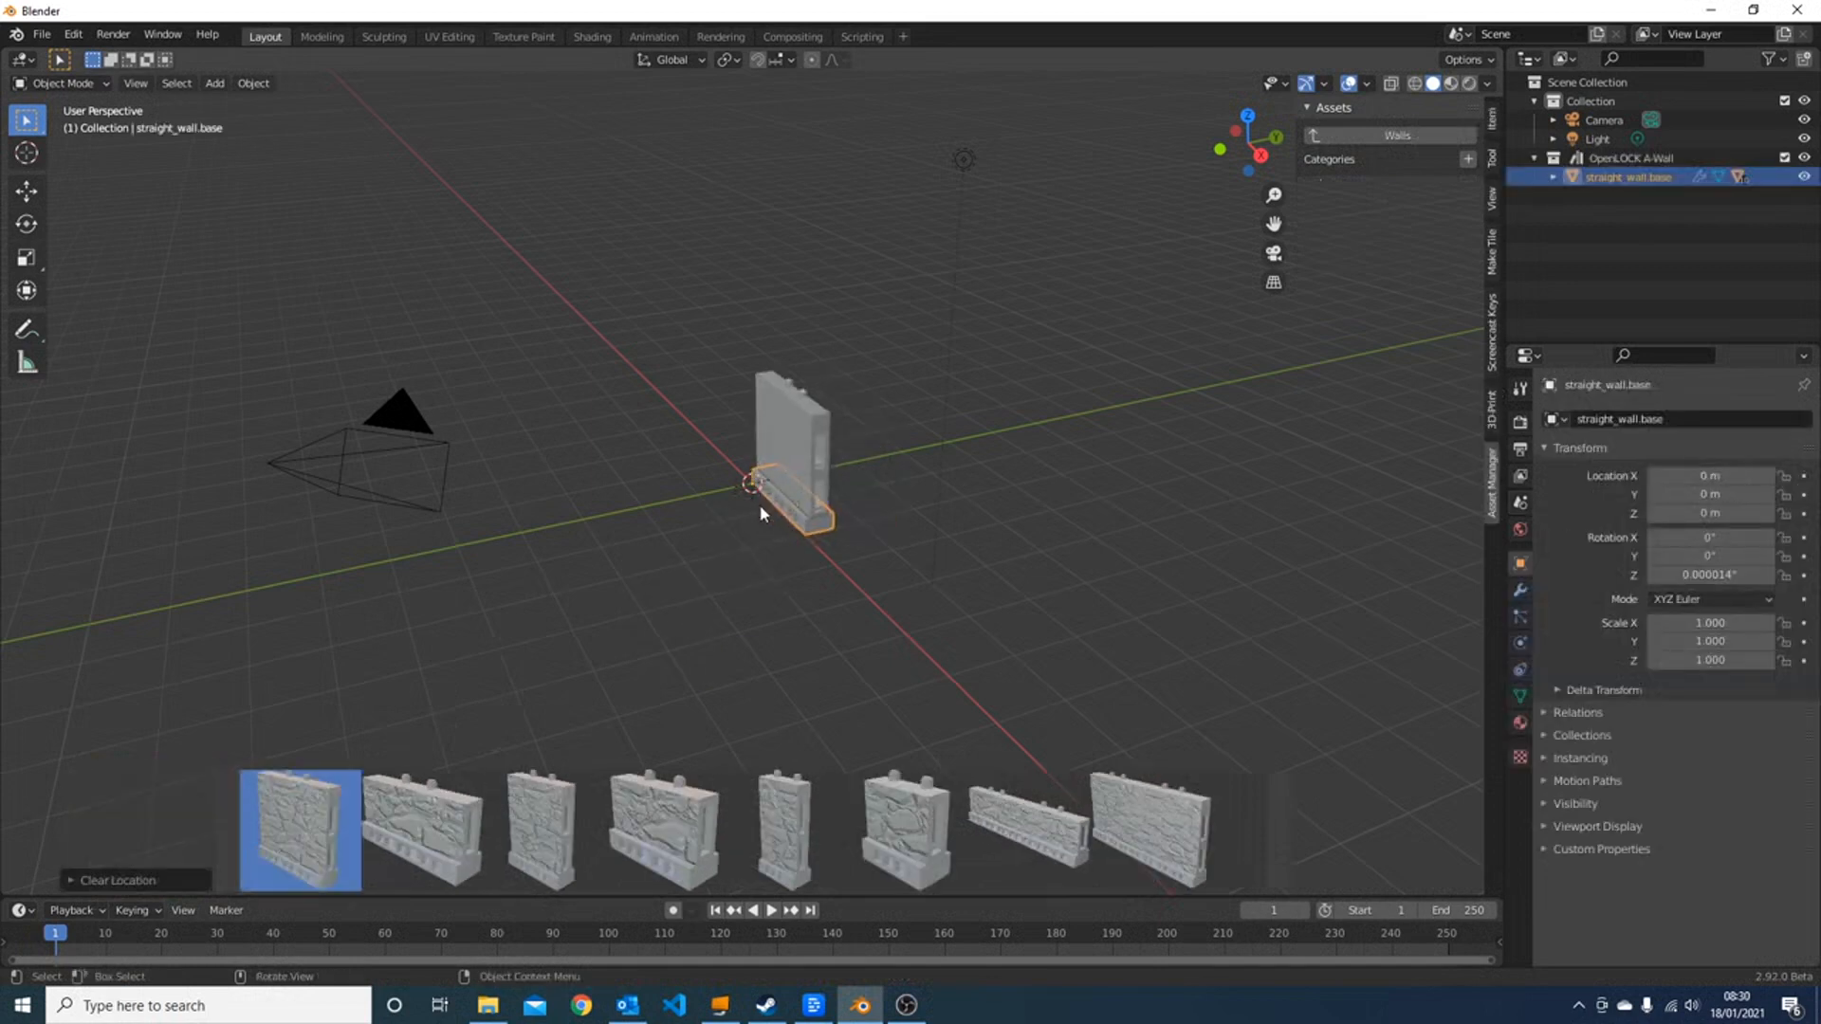
{"action": "middle_click_drag", "start_coordinate": [762, 509], "coordinate": [974, 510]}
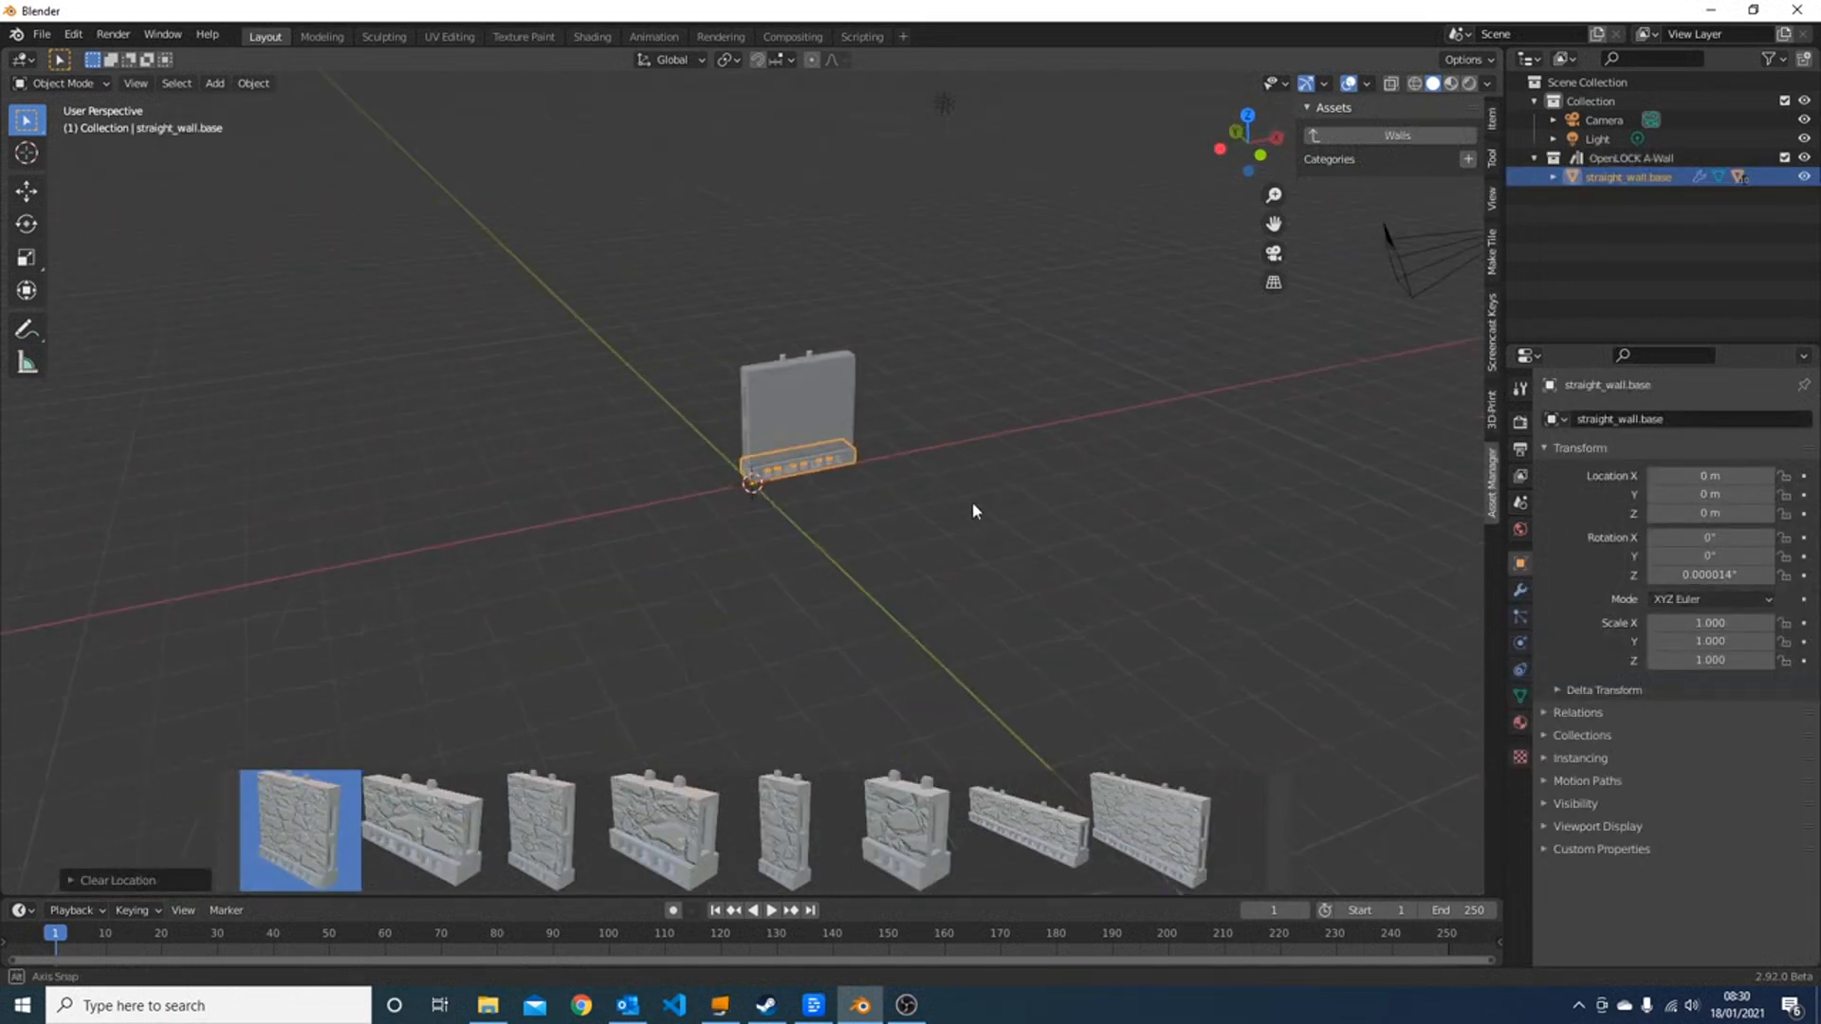
{"action": "left_click", "coordinate": [1356, 136]}
{"action": "left_click", "coordinate": [1369, 138]}
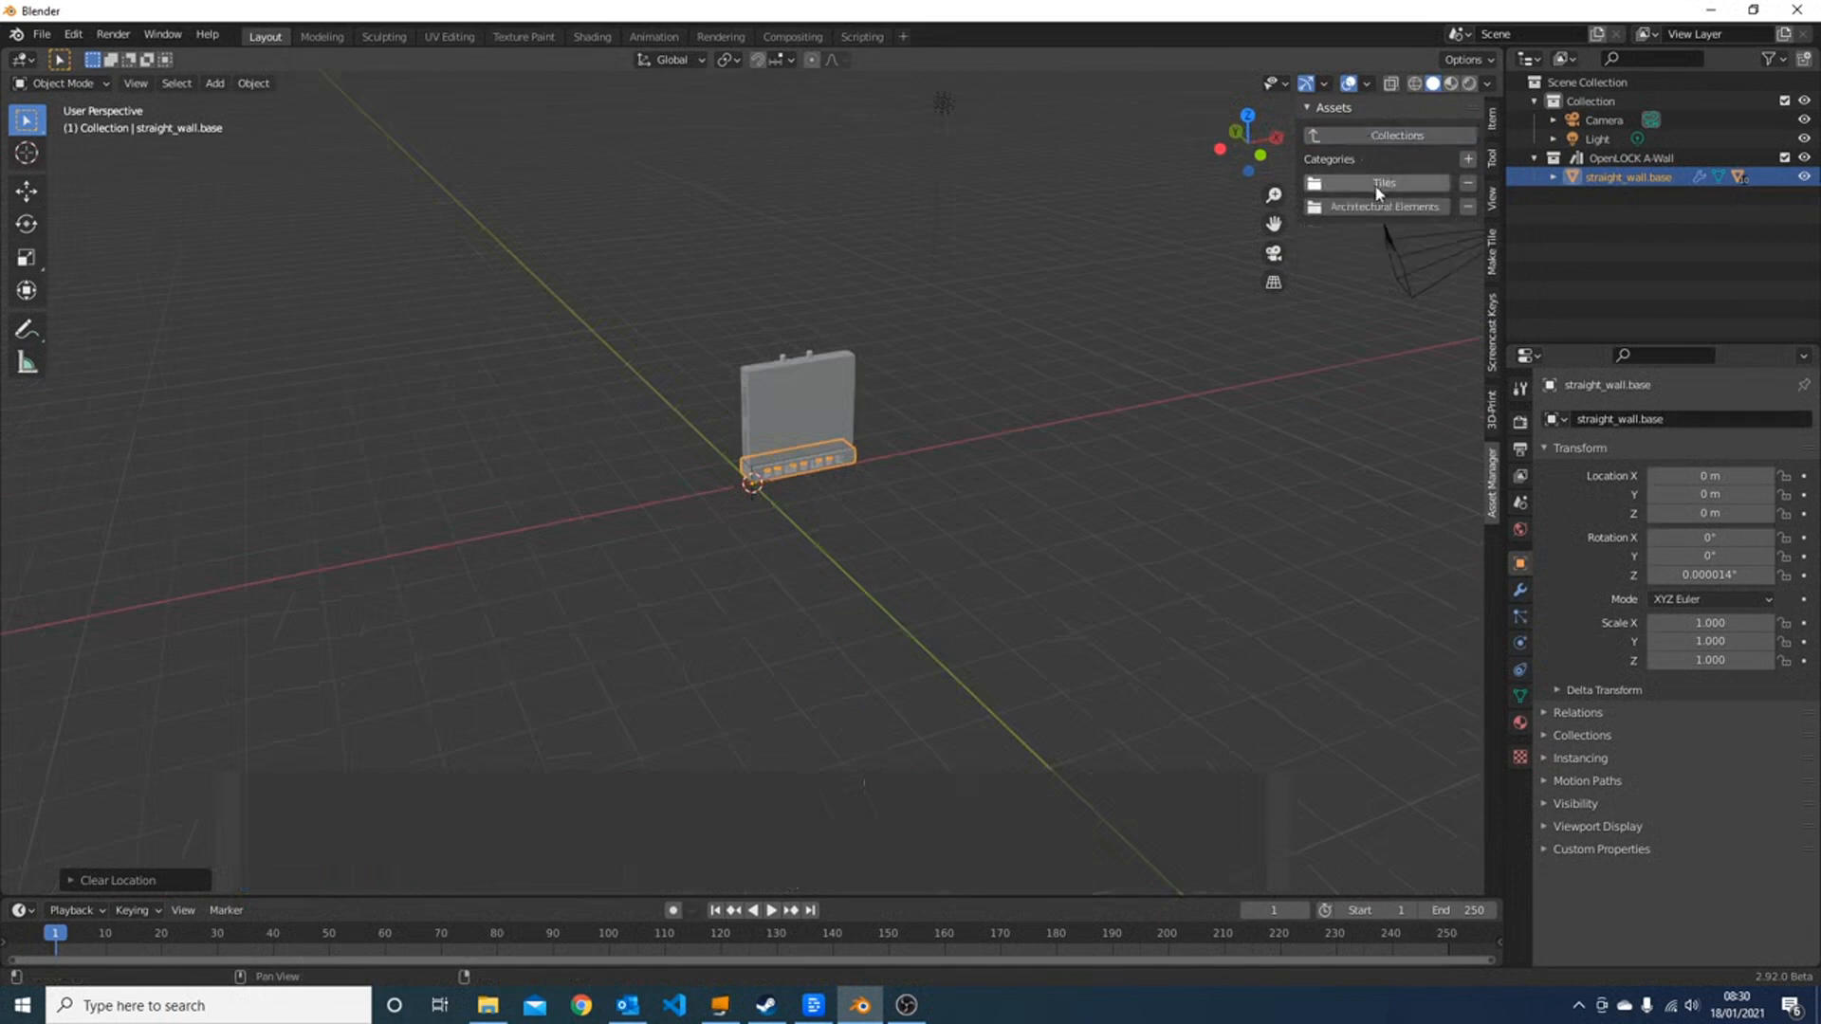
{"action": "left_click", "coordinate": [1377, 208]}
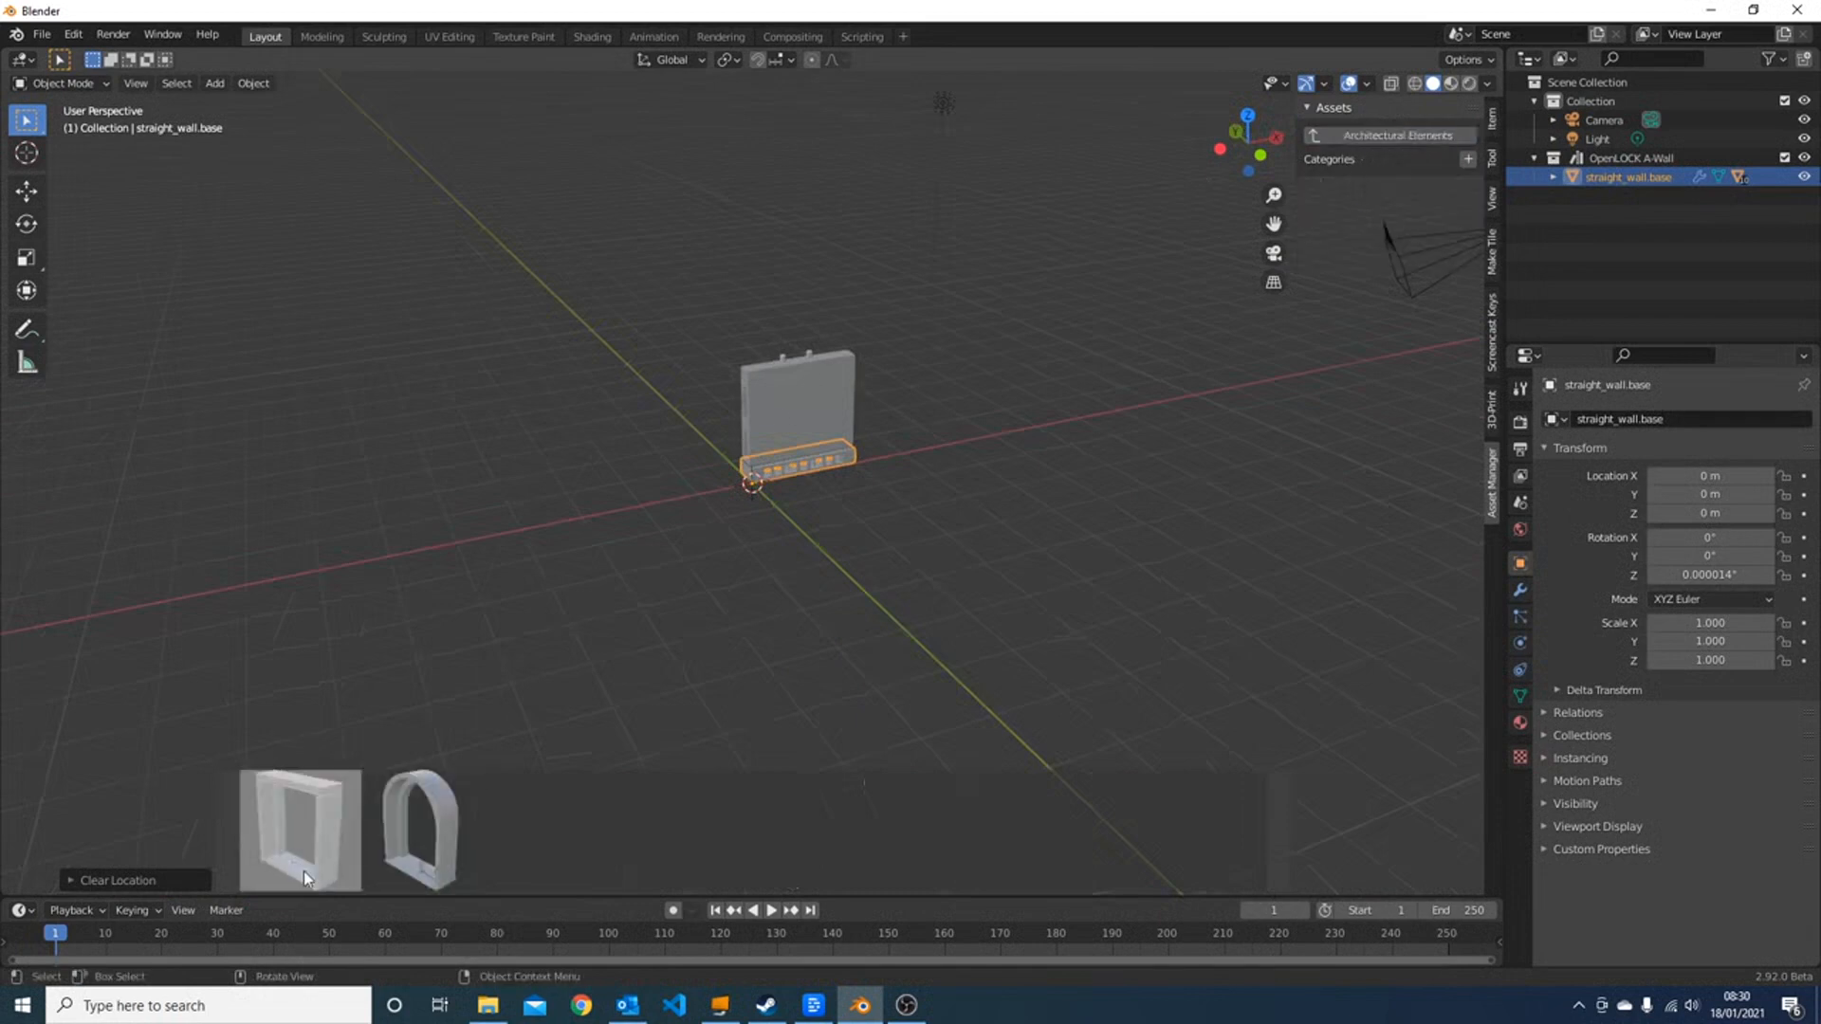
{"action": "left_click_drag", "start_coordinate": [301, 868], "coordinate": [948, 465]}
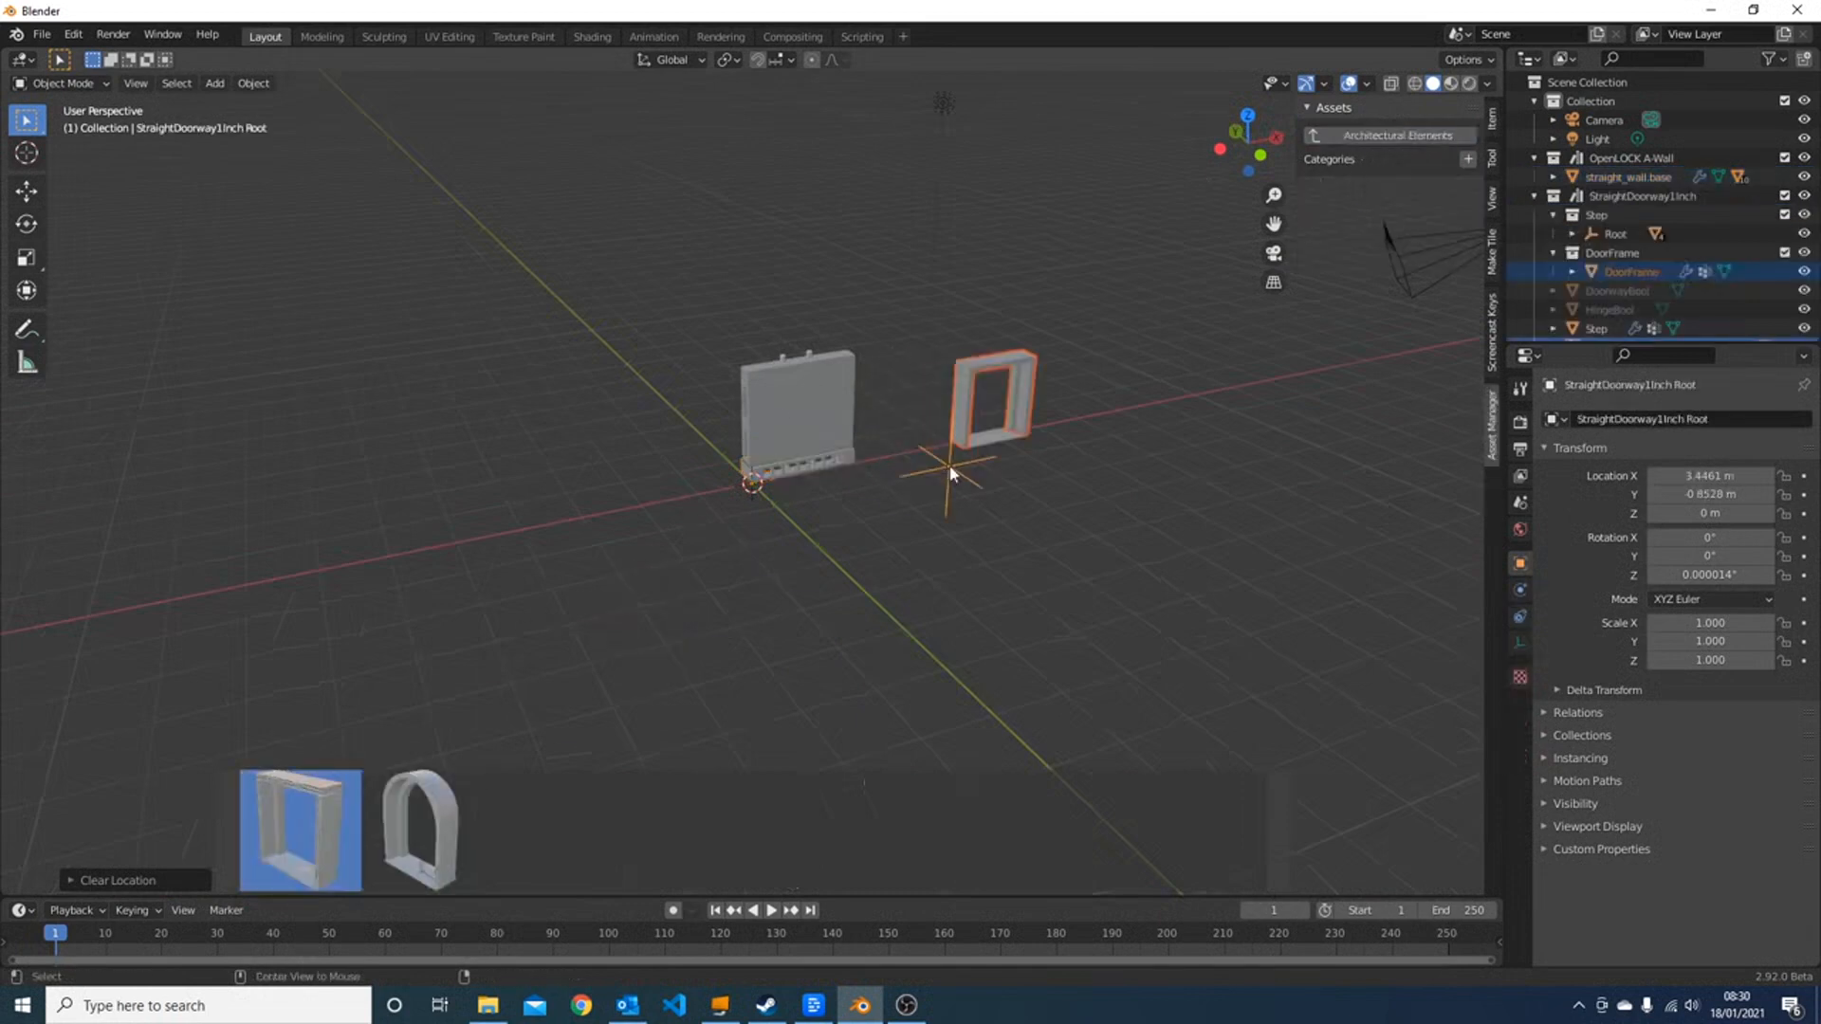
{"action": "key", "text": "alt+g"}
{"action": "scroll", "coordinate": [746, 404], "scroll_direction": "up", "scroll_amount": 3}
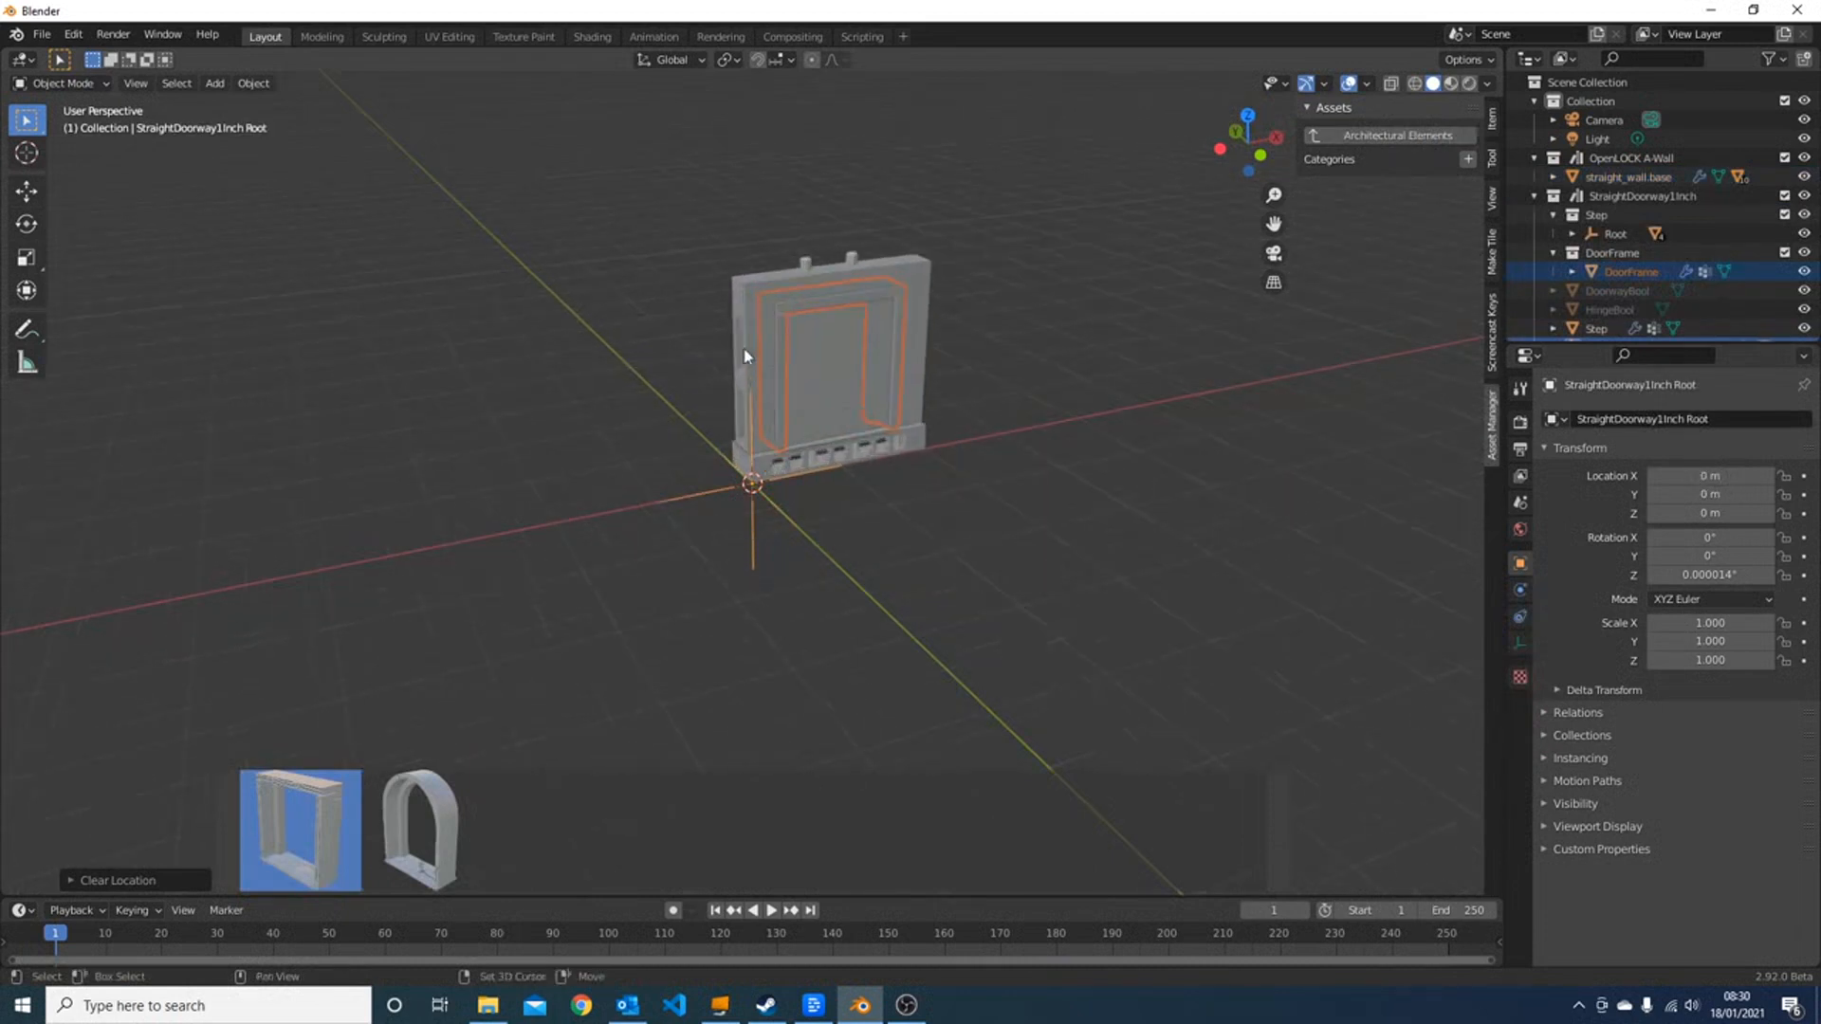
- Add the doorway's collection to the wall tile, with the straight wall core as the active object
{"action": "left_click", "coordinate": [748, 320], "text": "shift"}
{"action": "right_click", "coordinate": [748, 319]}
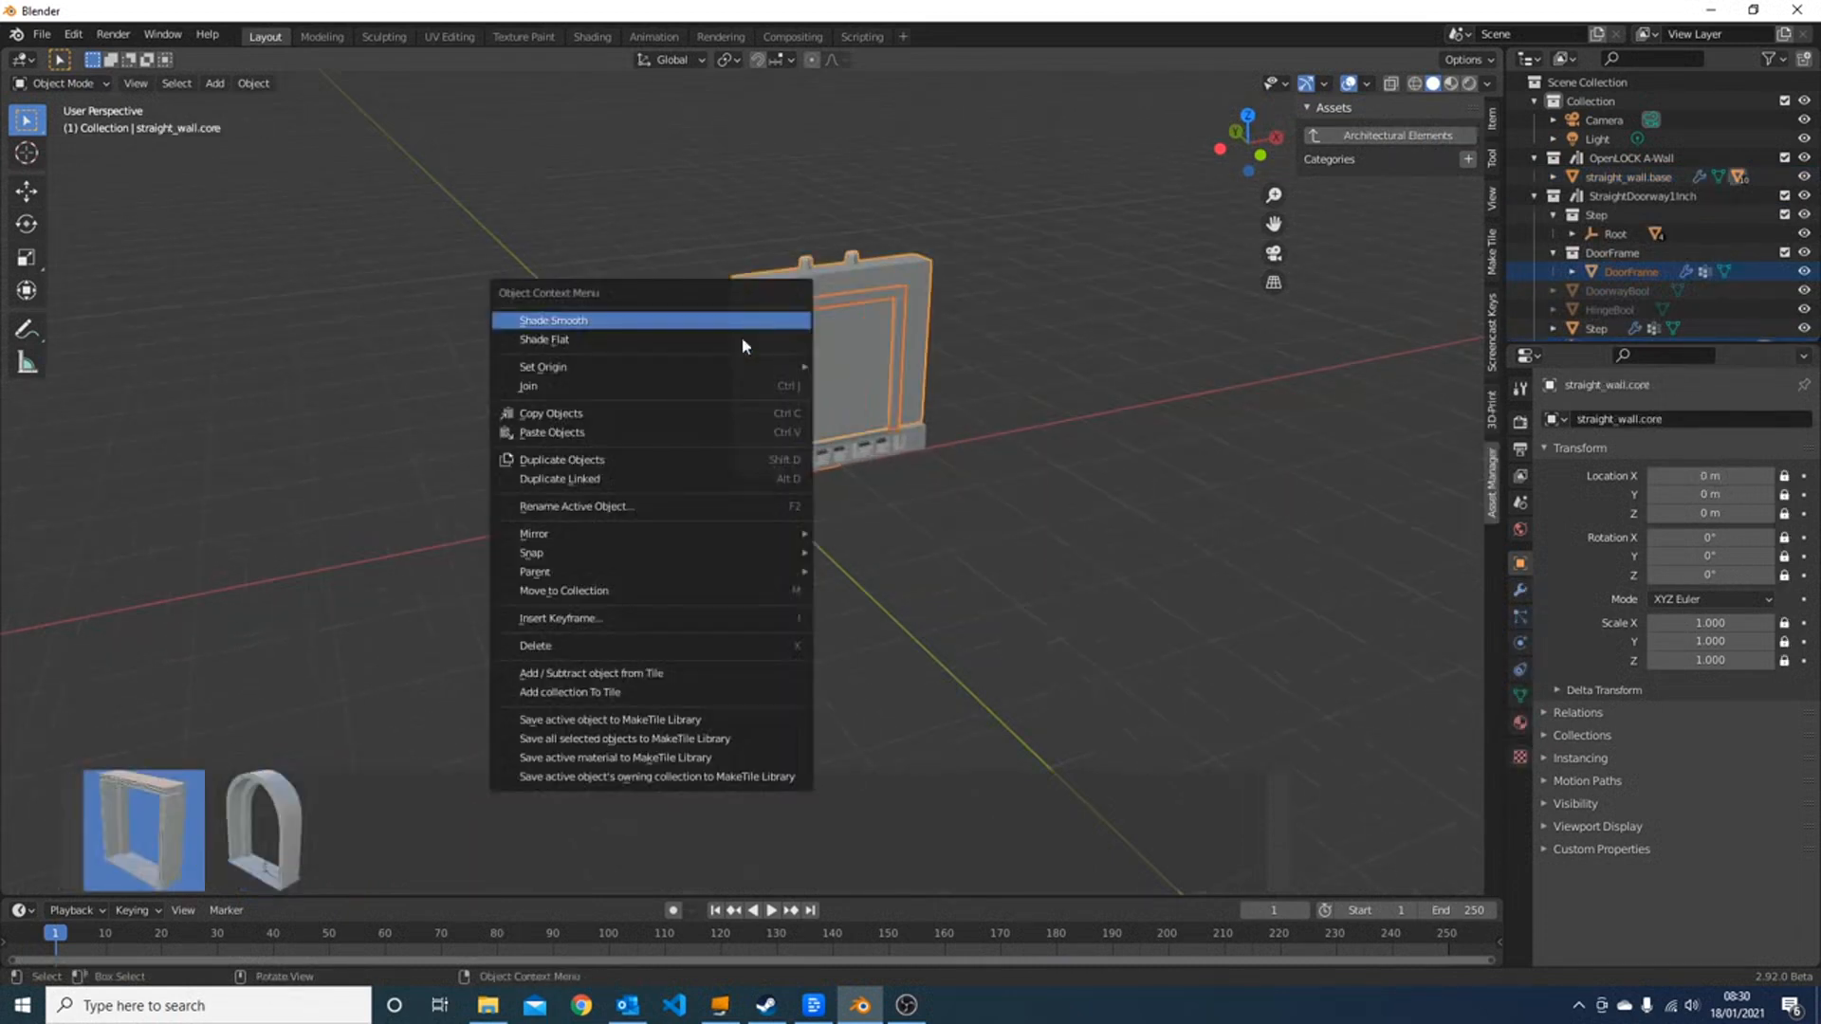
{"action": "left_click", "coordinate": [696, 693]}
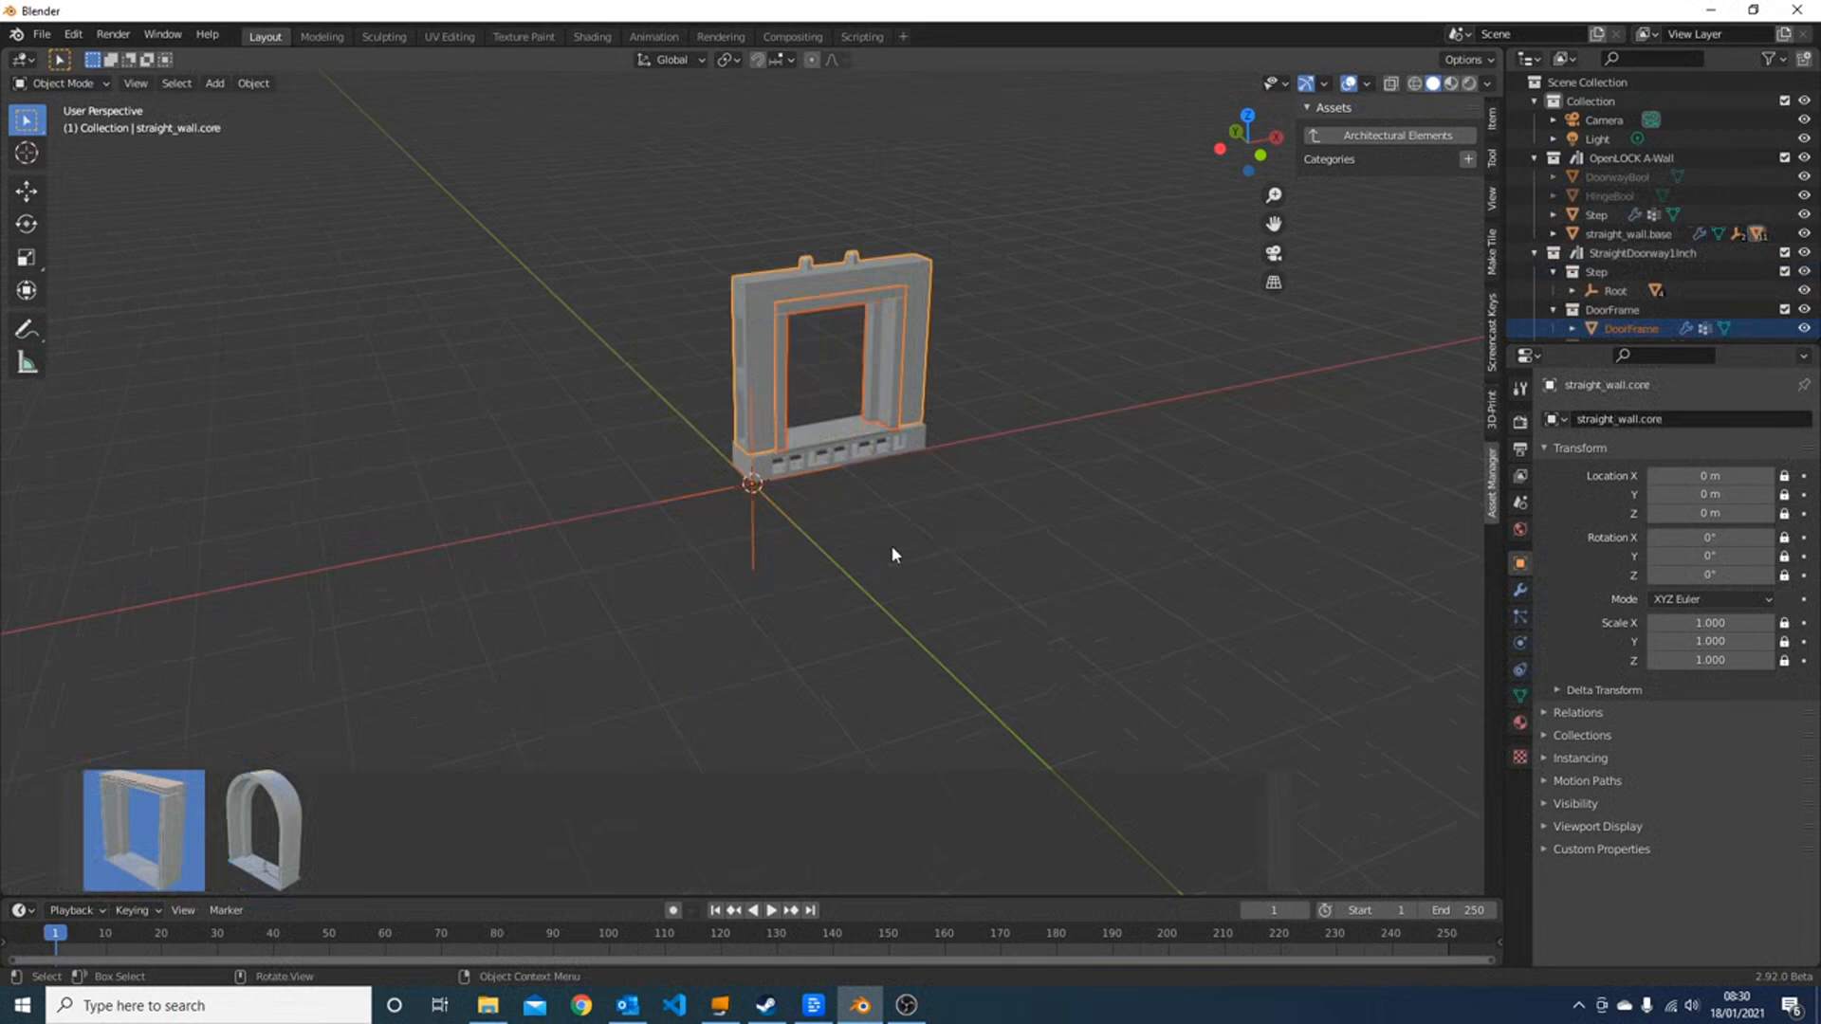
{"action": "middle_click_drag", "start_coordinate": [891, 544], "coordinate": [756, 547]}
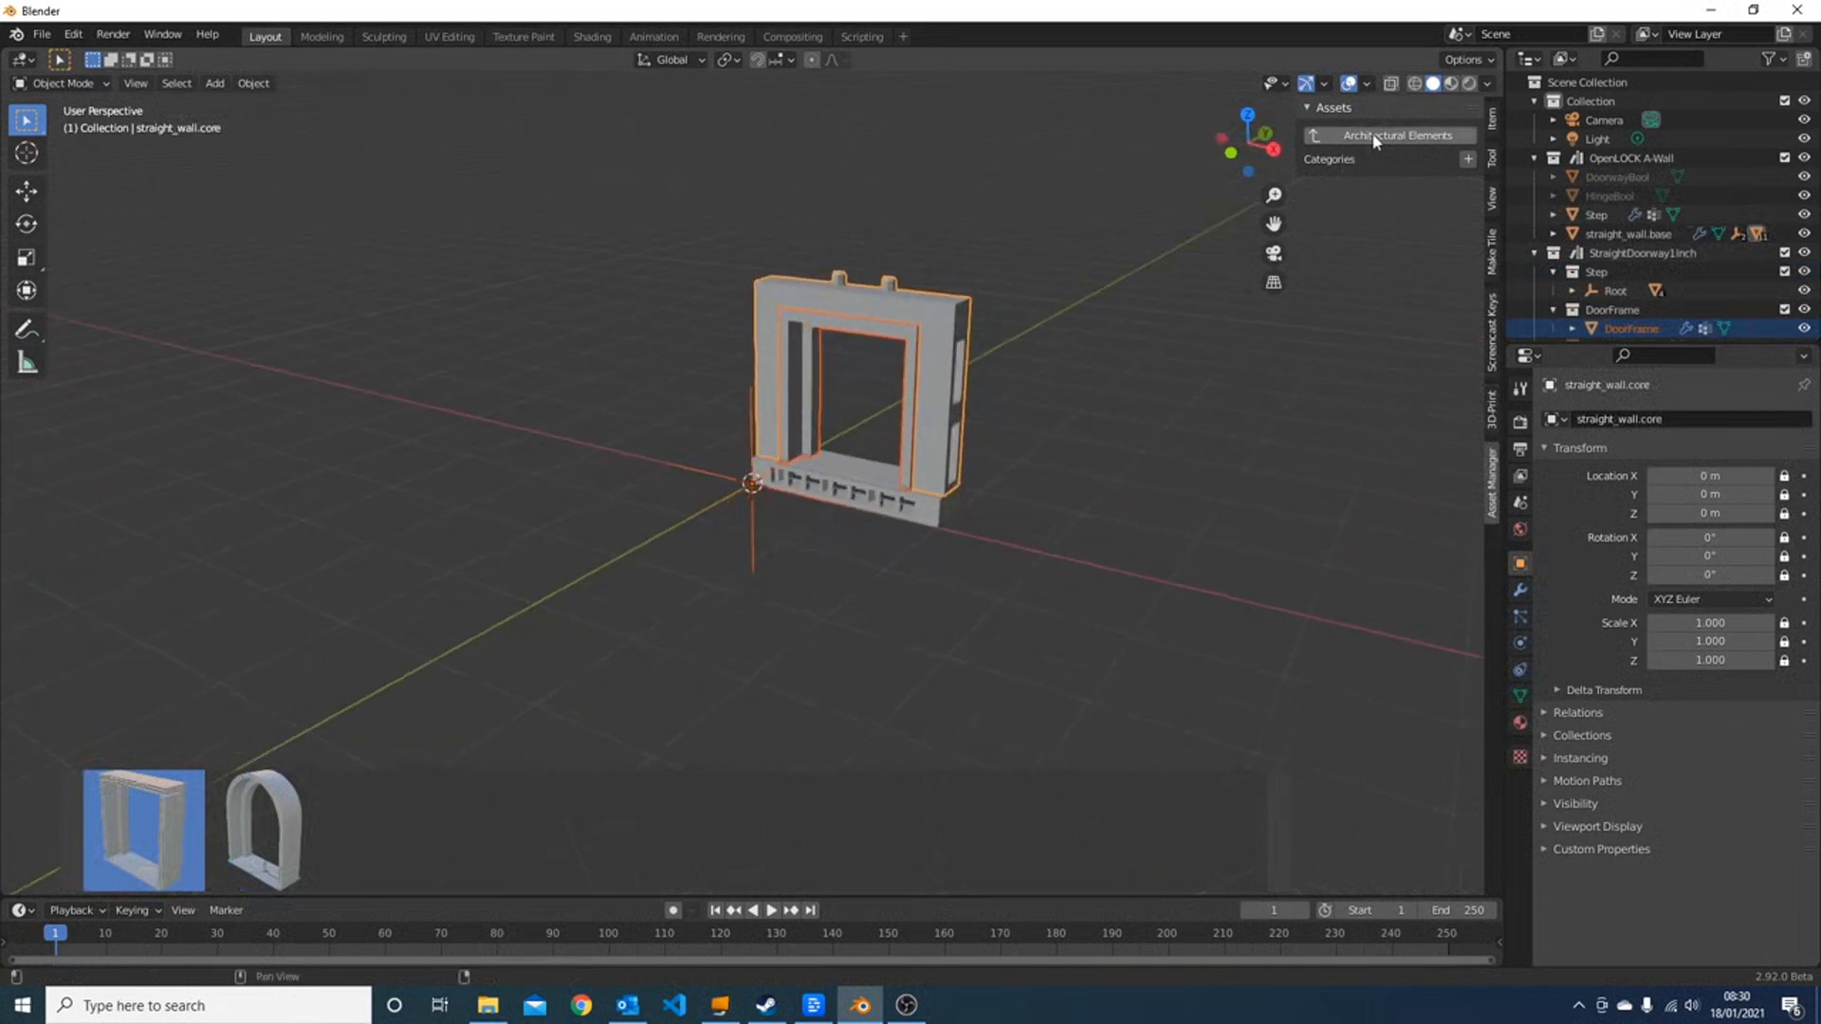
- Set the MakeTile display settings' render engine to Eevee
{"action": "left_click", "coordinate": [1488, 258]}
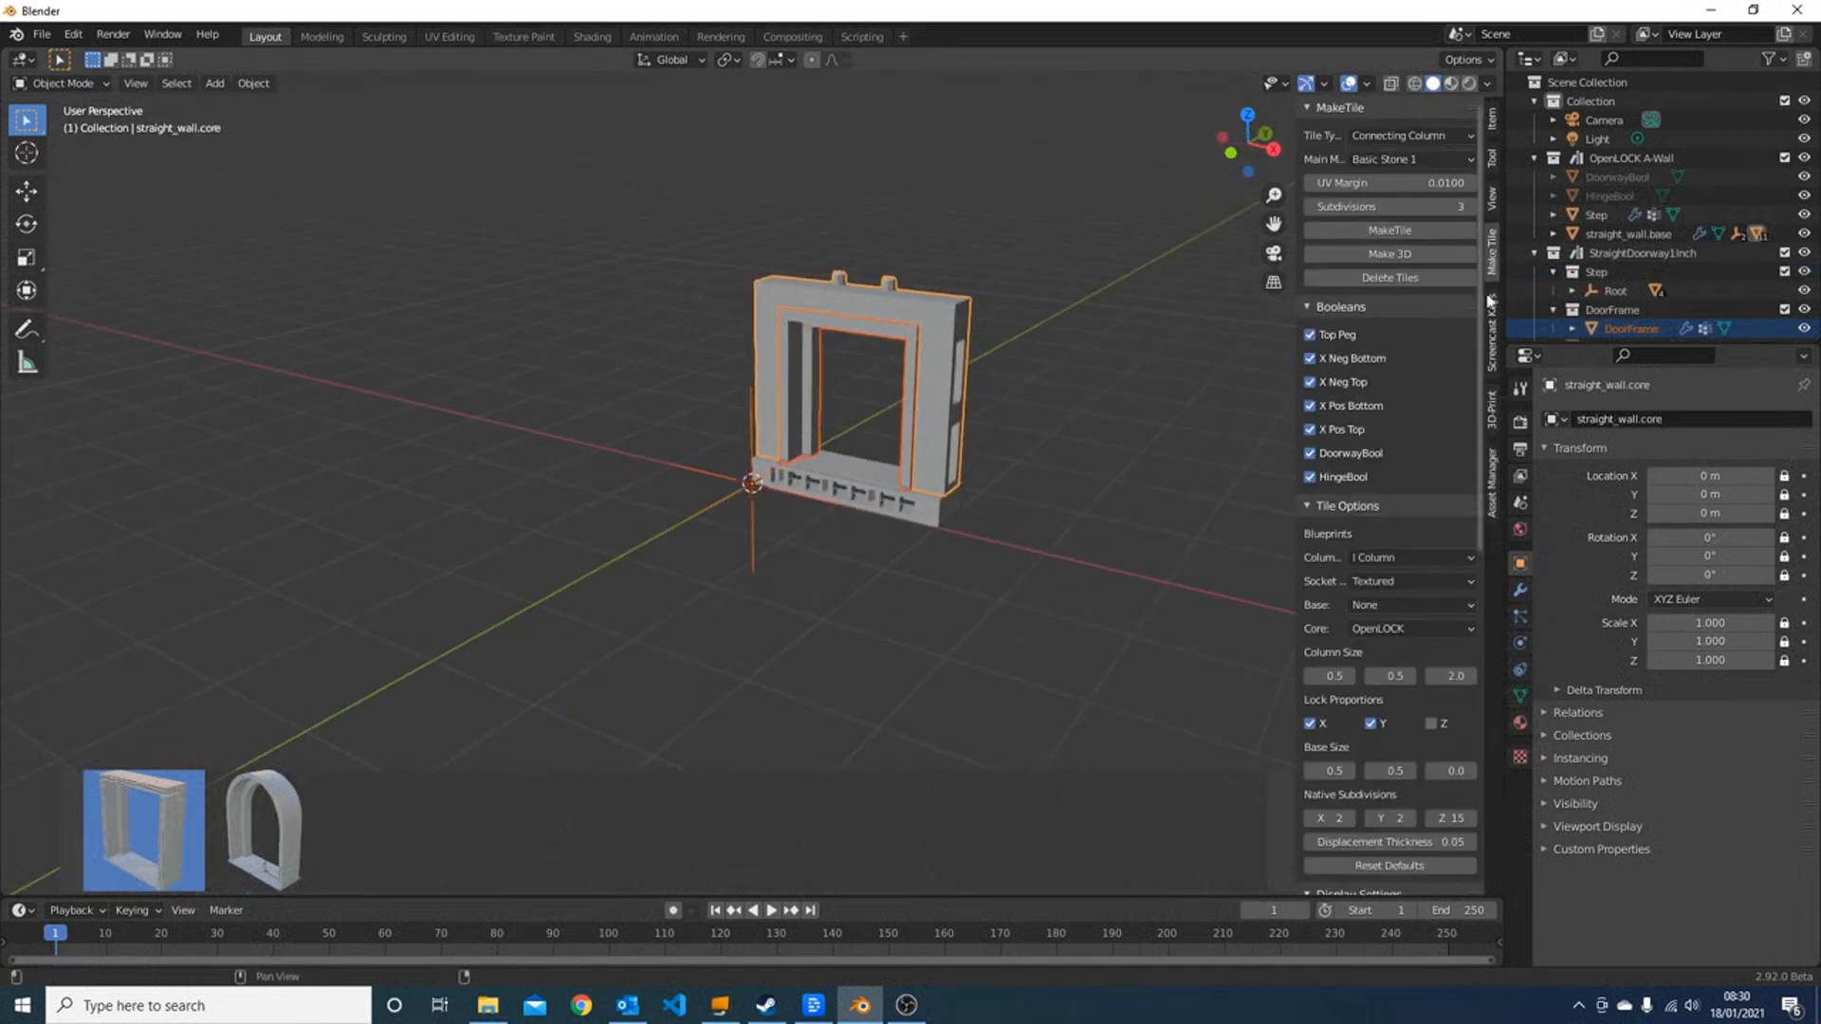
{"action": "scroll", "coordinate": [1454, 639], "scroll_direction": "down", "scroll_amount": 5}
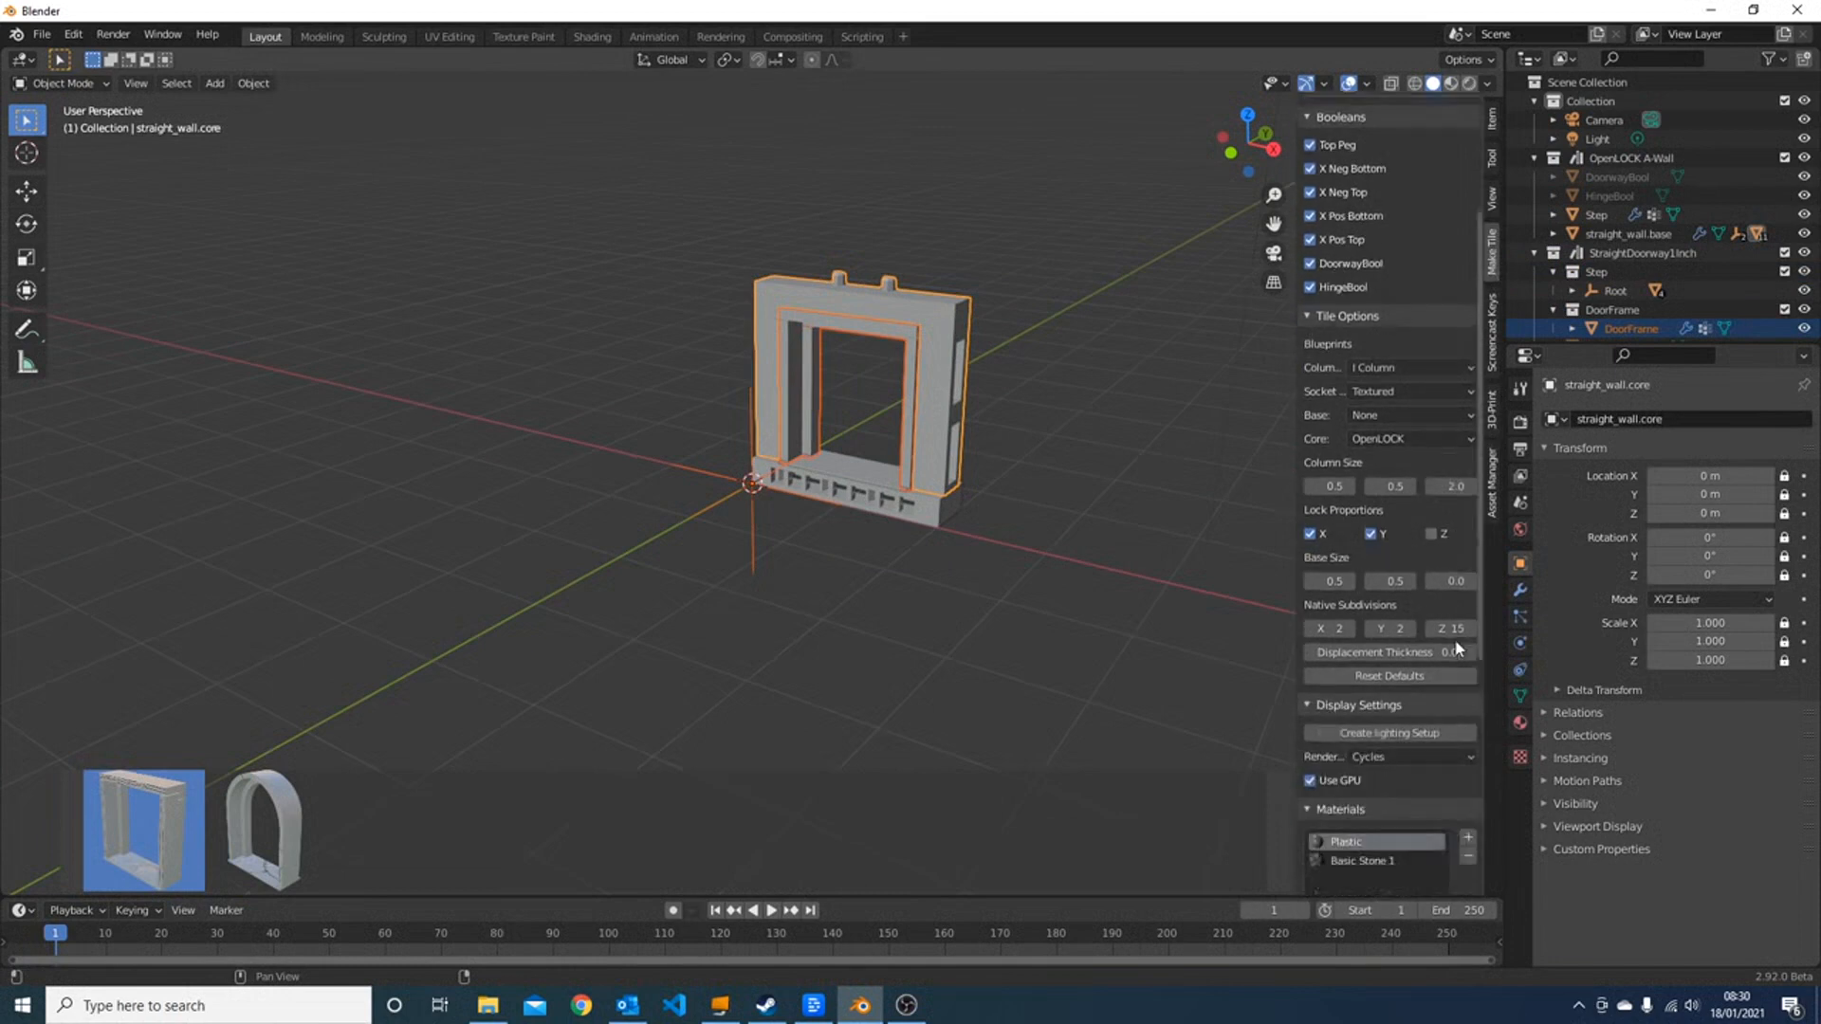
{"action": "left_click", "coordinate": [1414, 717]}
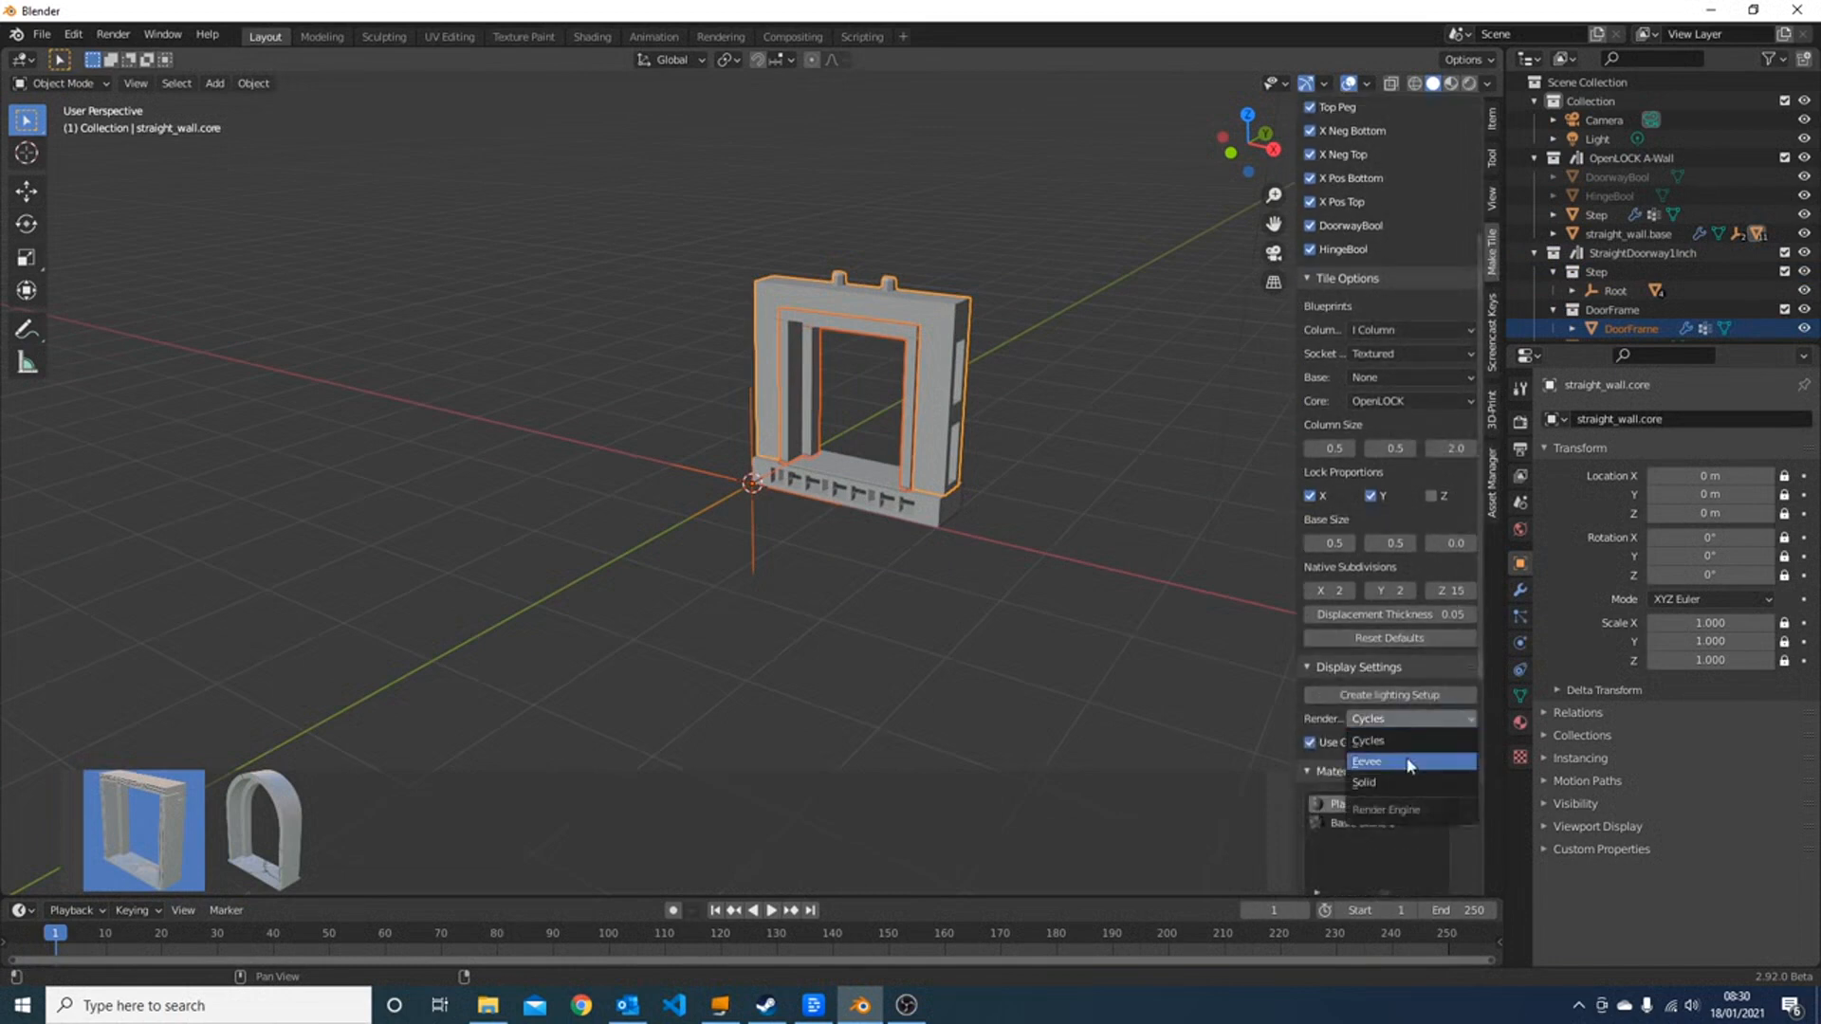
{"action": "left_click", "coordinate": [1410, 763]}
- Apply the fourth wall material in the asset library, the large stone blocks, to the near side of the wall core
{"action": "left_click", "coordinate": [1493, 483]}
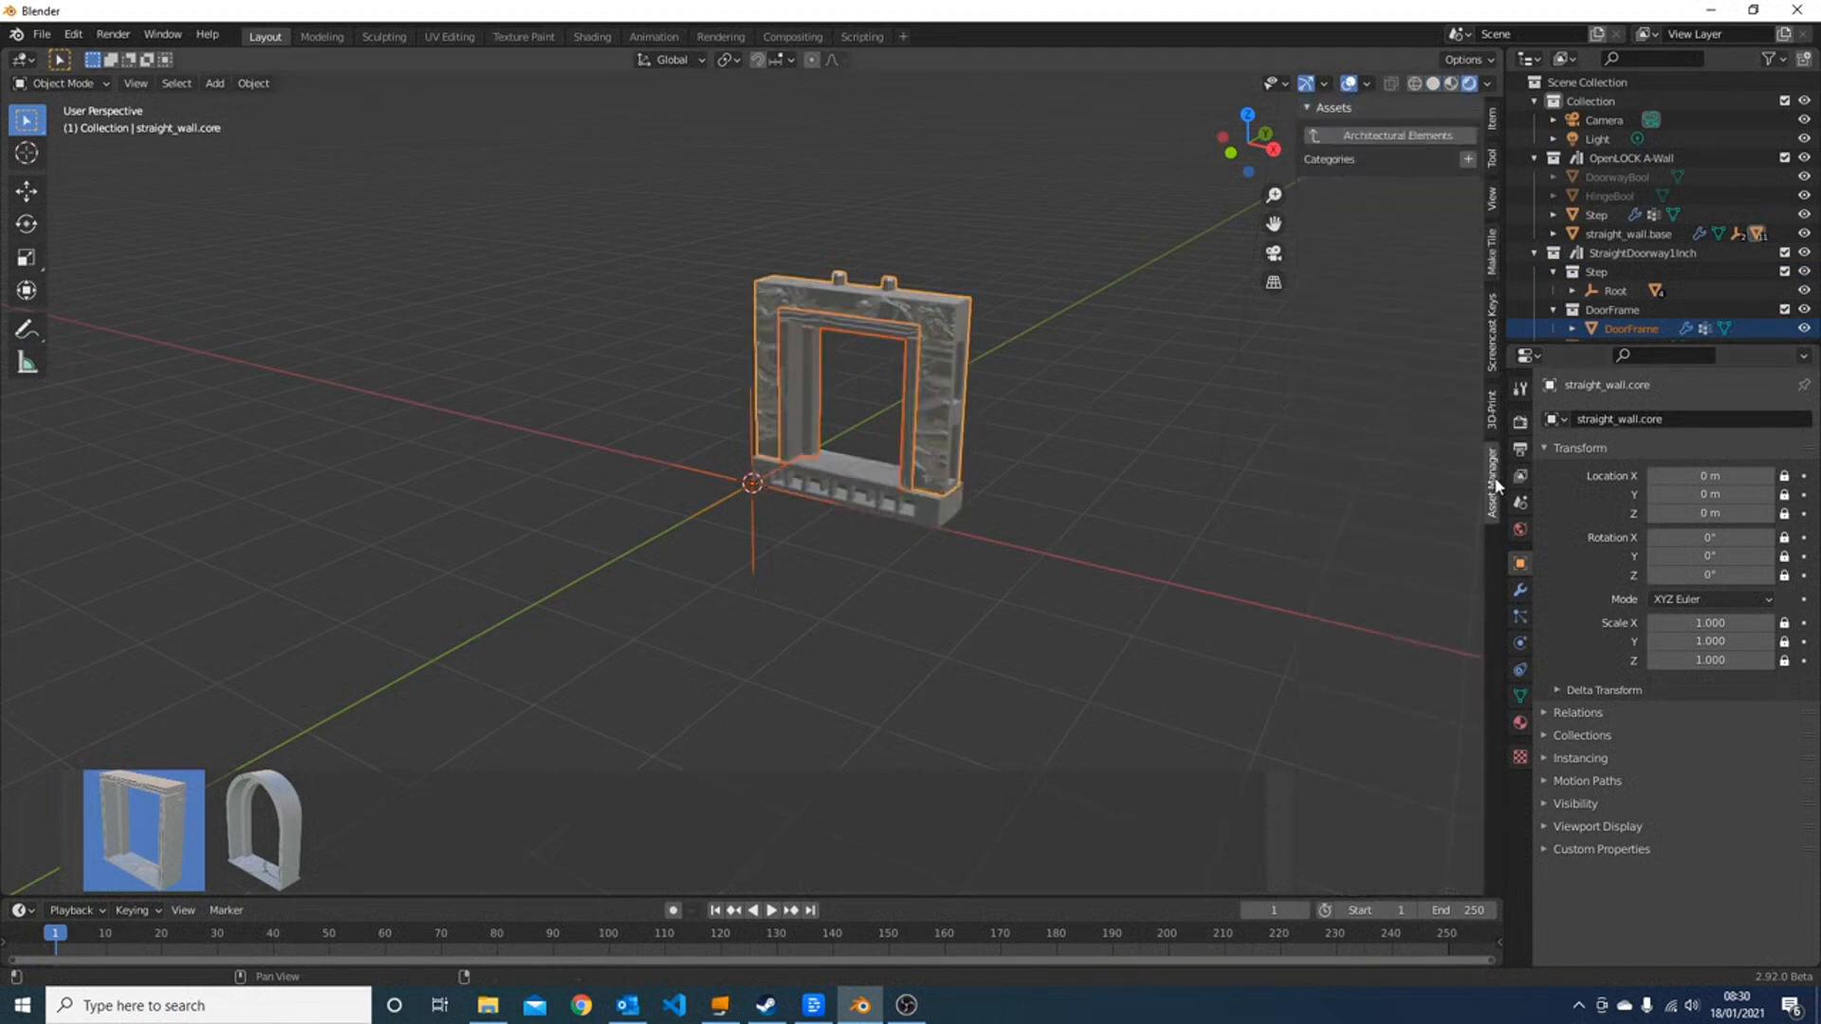
{"action": "left_click", "coordinate": [1390, 135]}
{"action": "left_click", "coordinate": [1390, 135]}
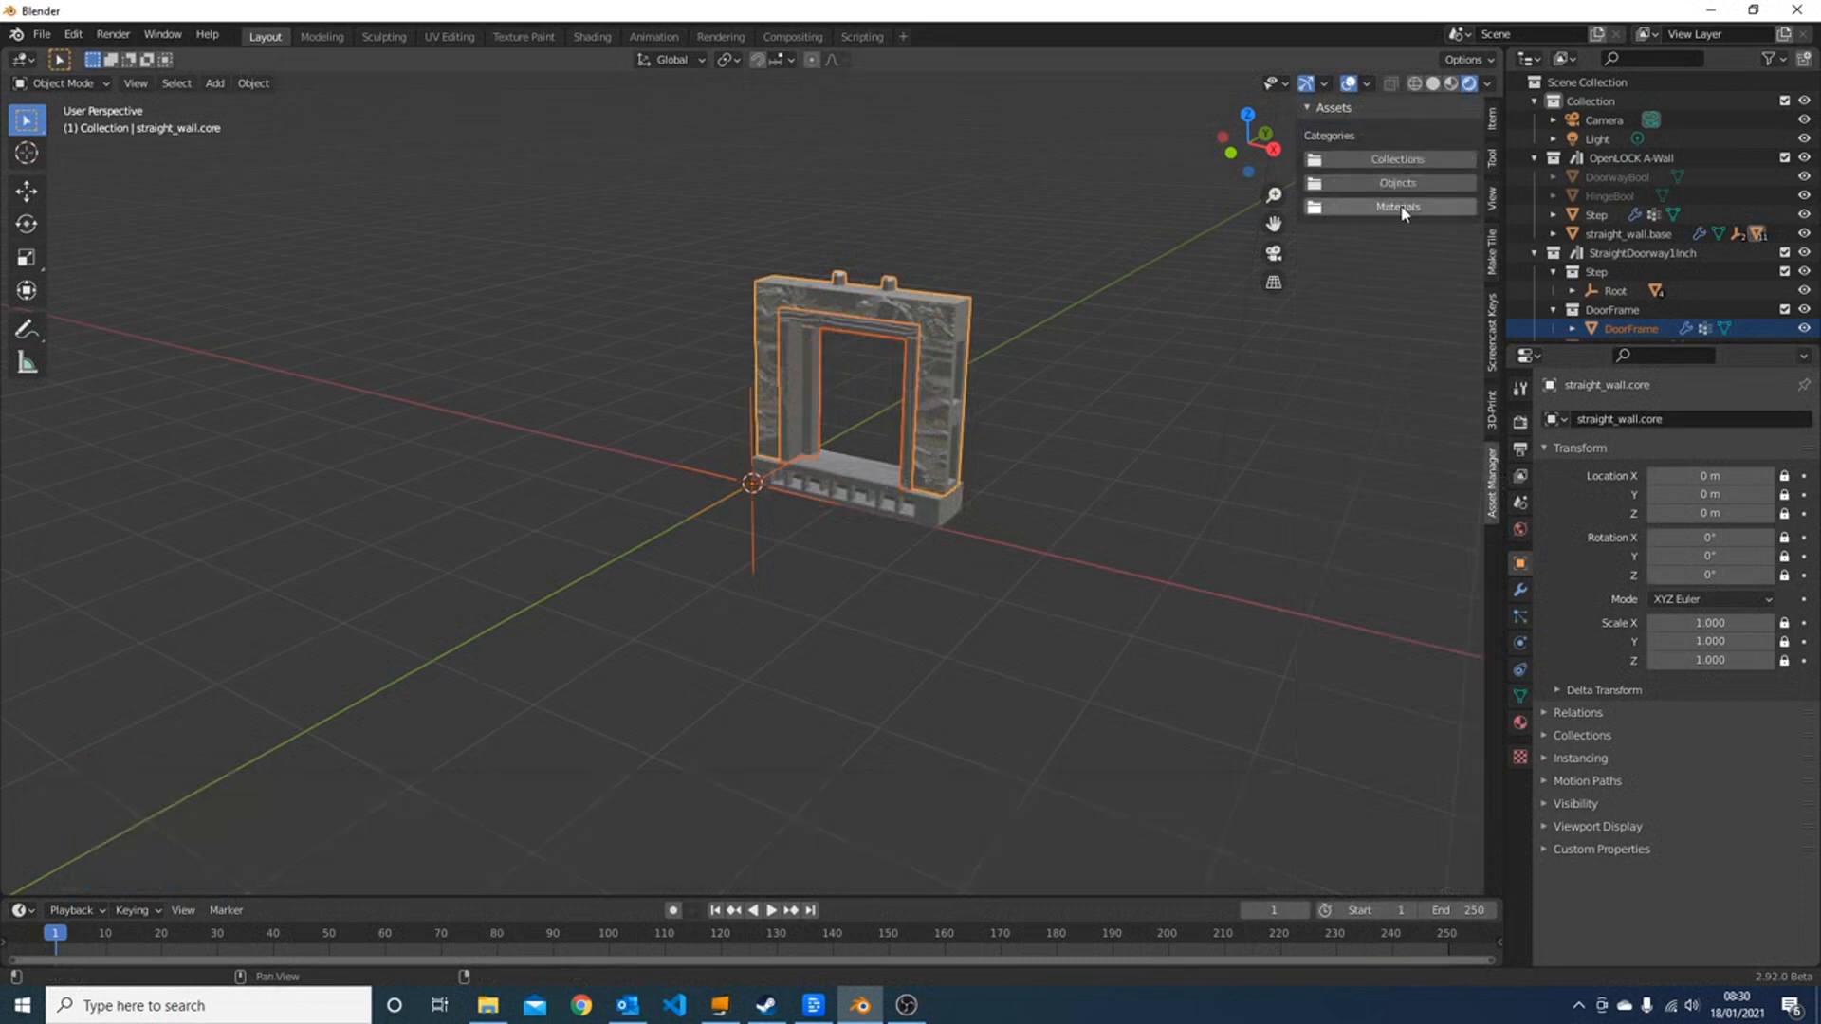
{"action": "left_click", "coordinate": [1402, 210]}
{"action": "left_click", "coordinate": [1399, 204]}
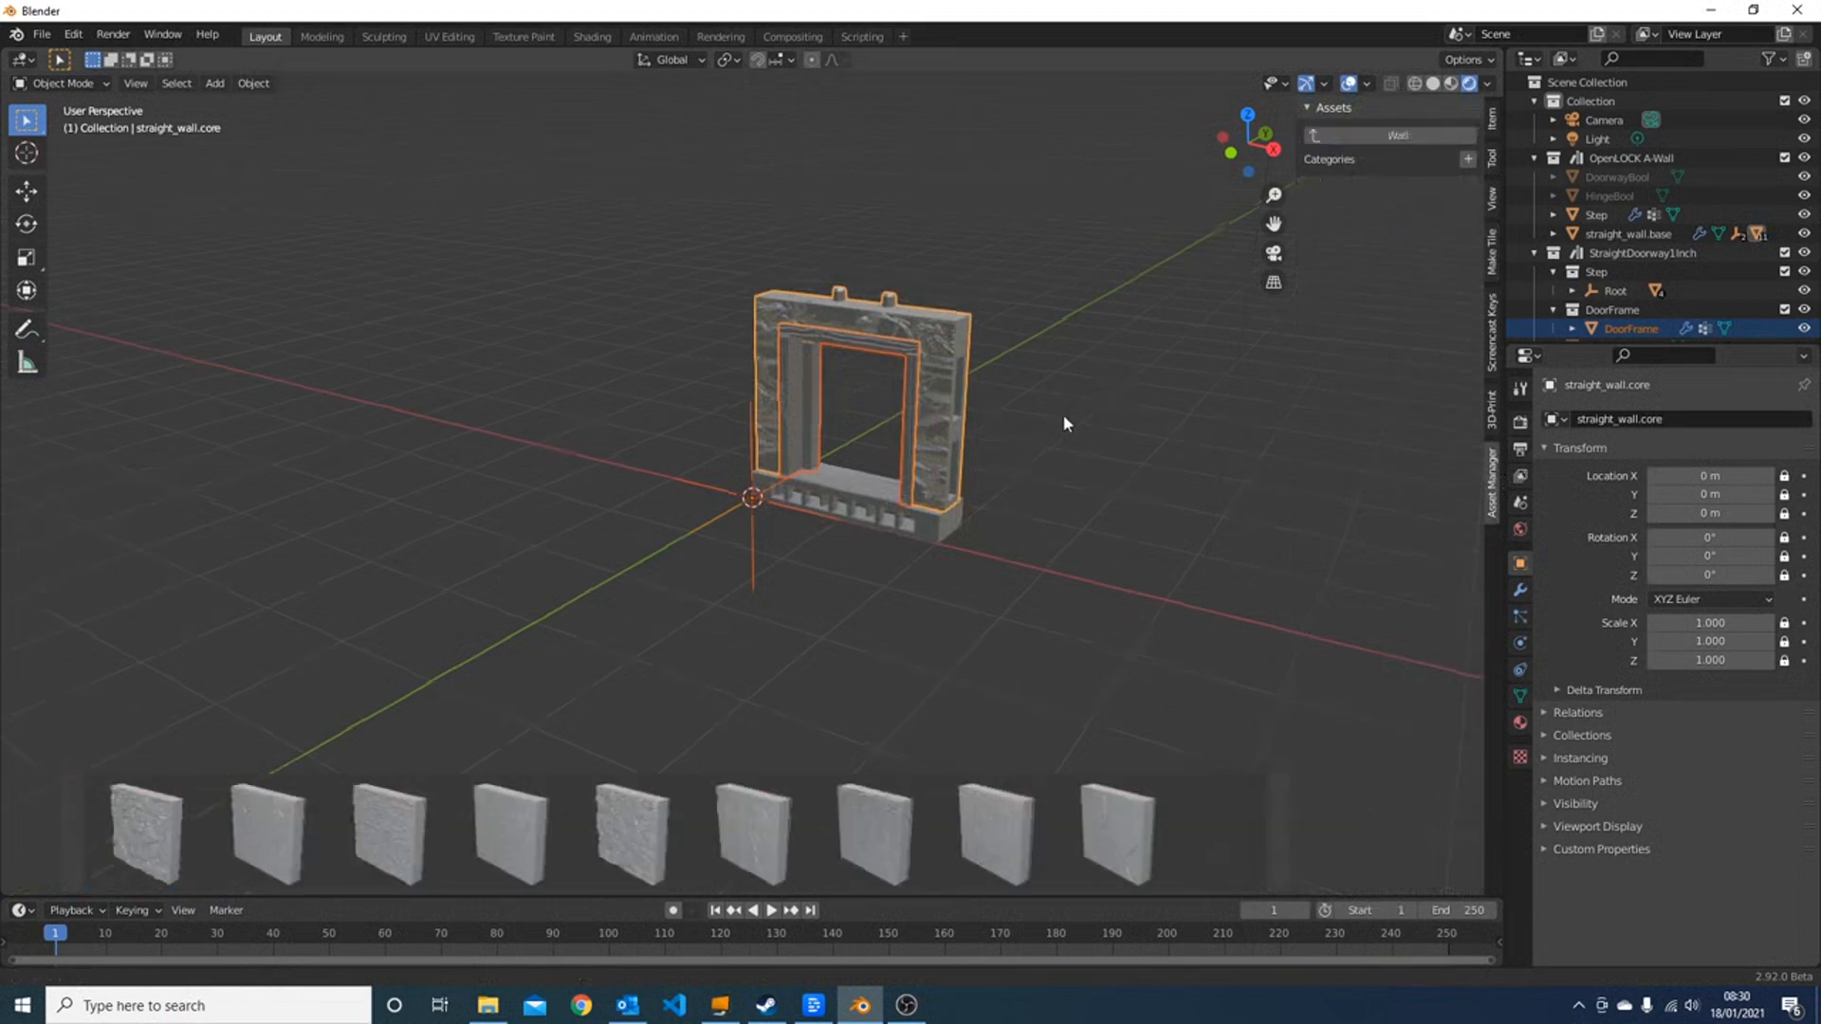
{"action": "middle_click_drag", "start_coordinate": [1064, 416], "coordinate": [1069, 463], "text": "shift"}
{"action": "scroll", "coordinate": [952, 457], "scroll_direction": "up", "scroll_amount": 3}
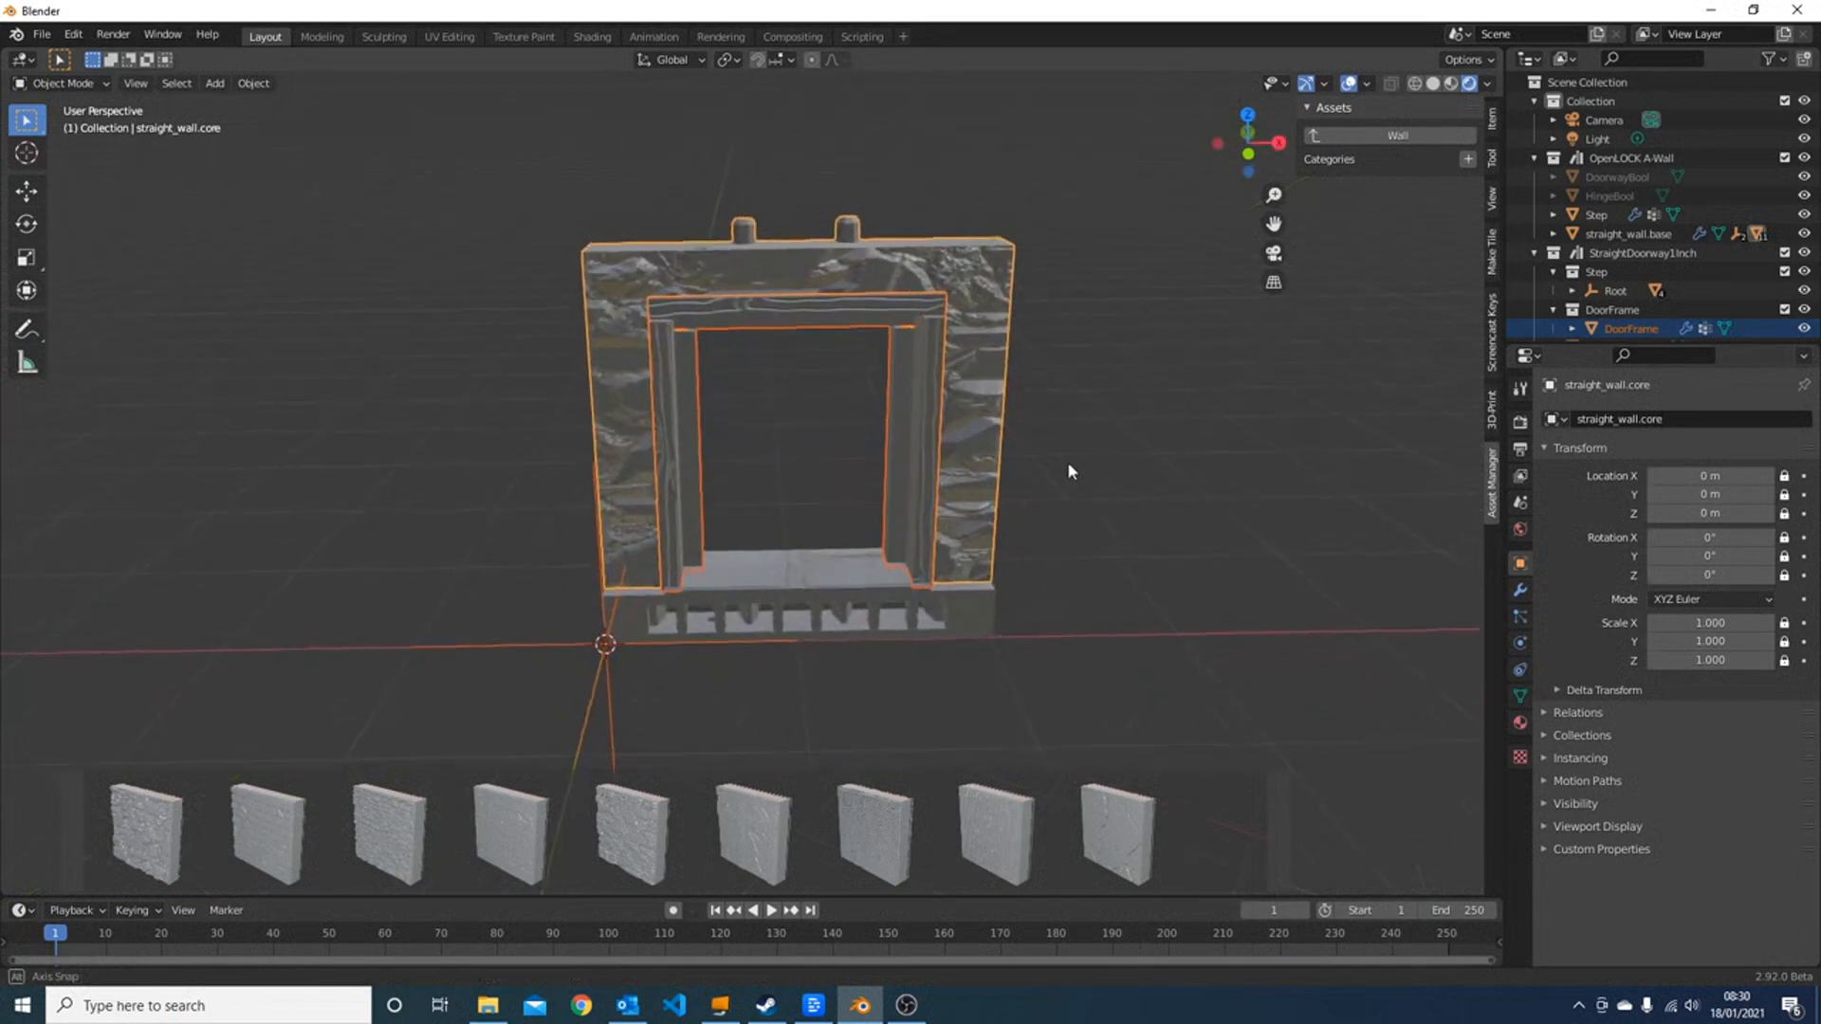
{"action": "left_click_drag", "start_coordinate": [520, 844], "coordinate": [632, 471]}
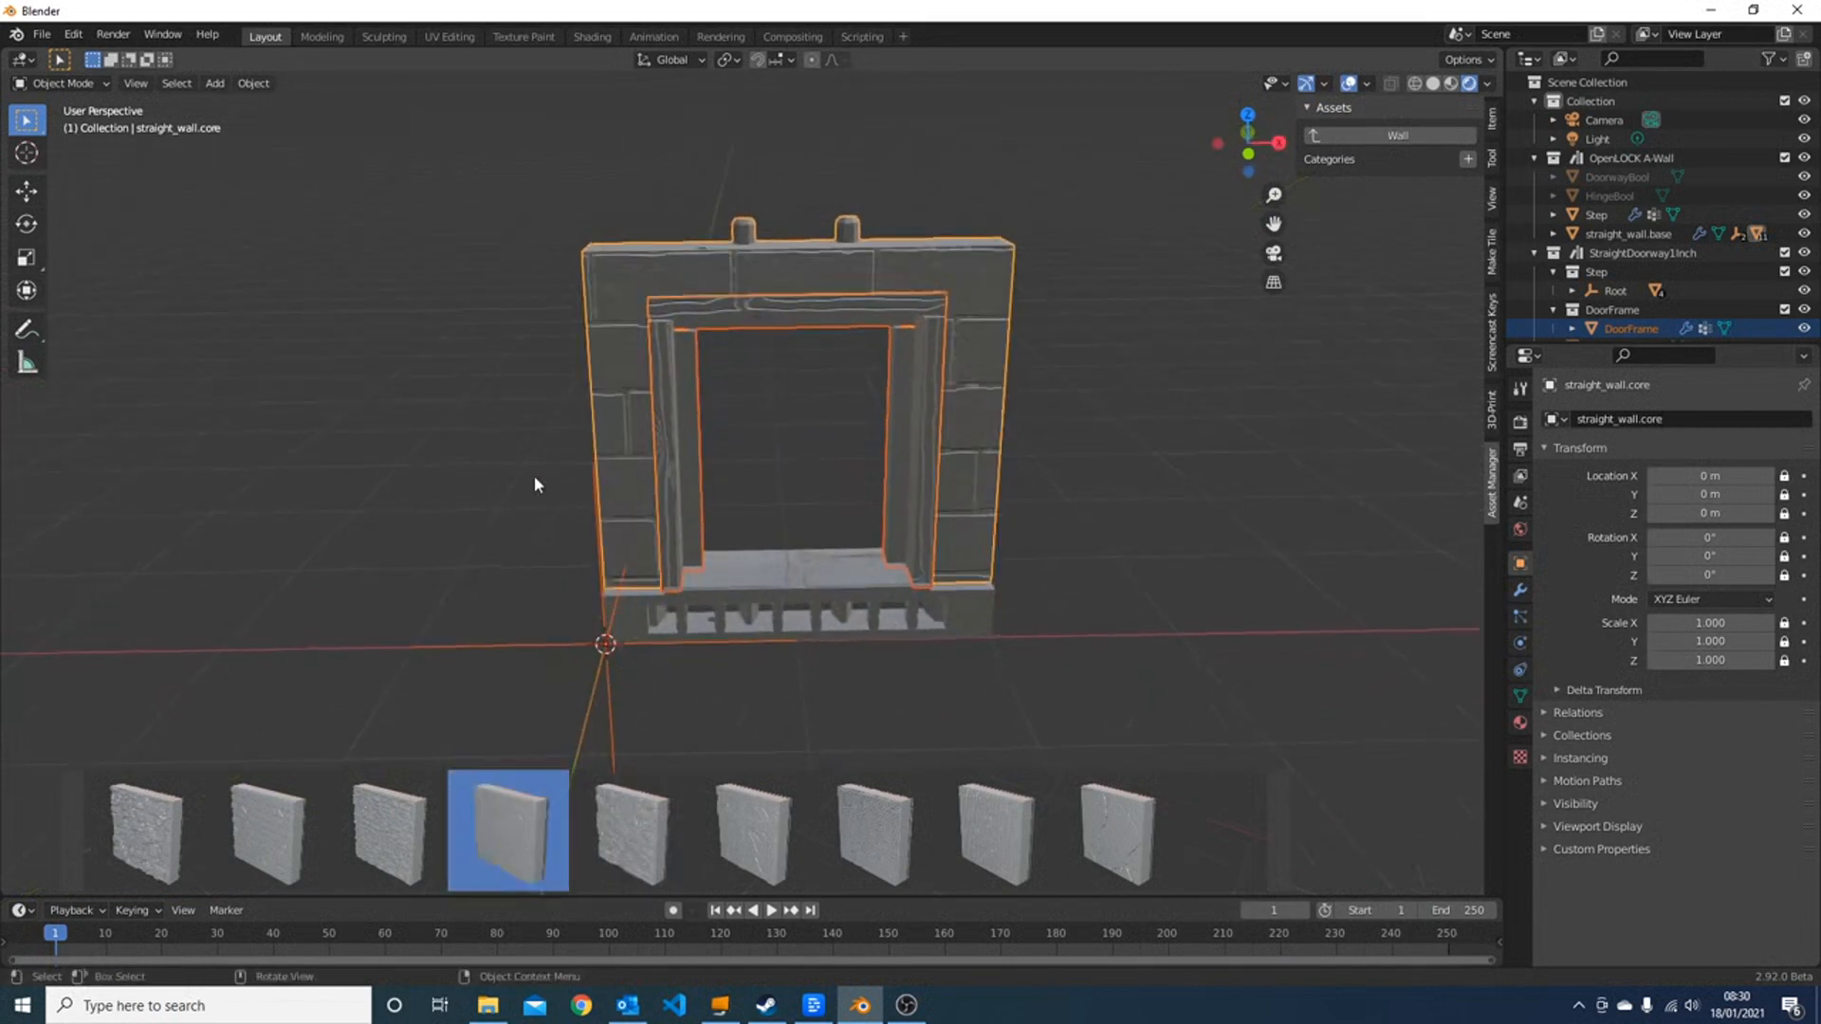
- Apply the same stone block material to the opposite side of the wall core and close the asset bar
{"action": "middle_click_drag", "start_coordinate": [532, 483], "coordinate": [908, 513]}
{"action": "left_click_drag", "start_coordinate": [522, 844], "coordinate": [892, 414]}
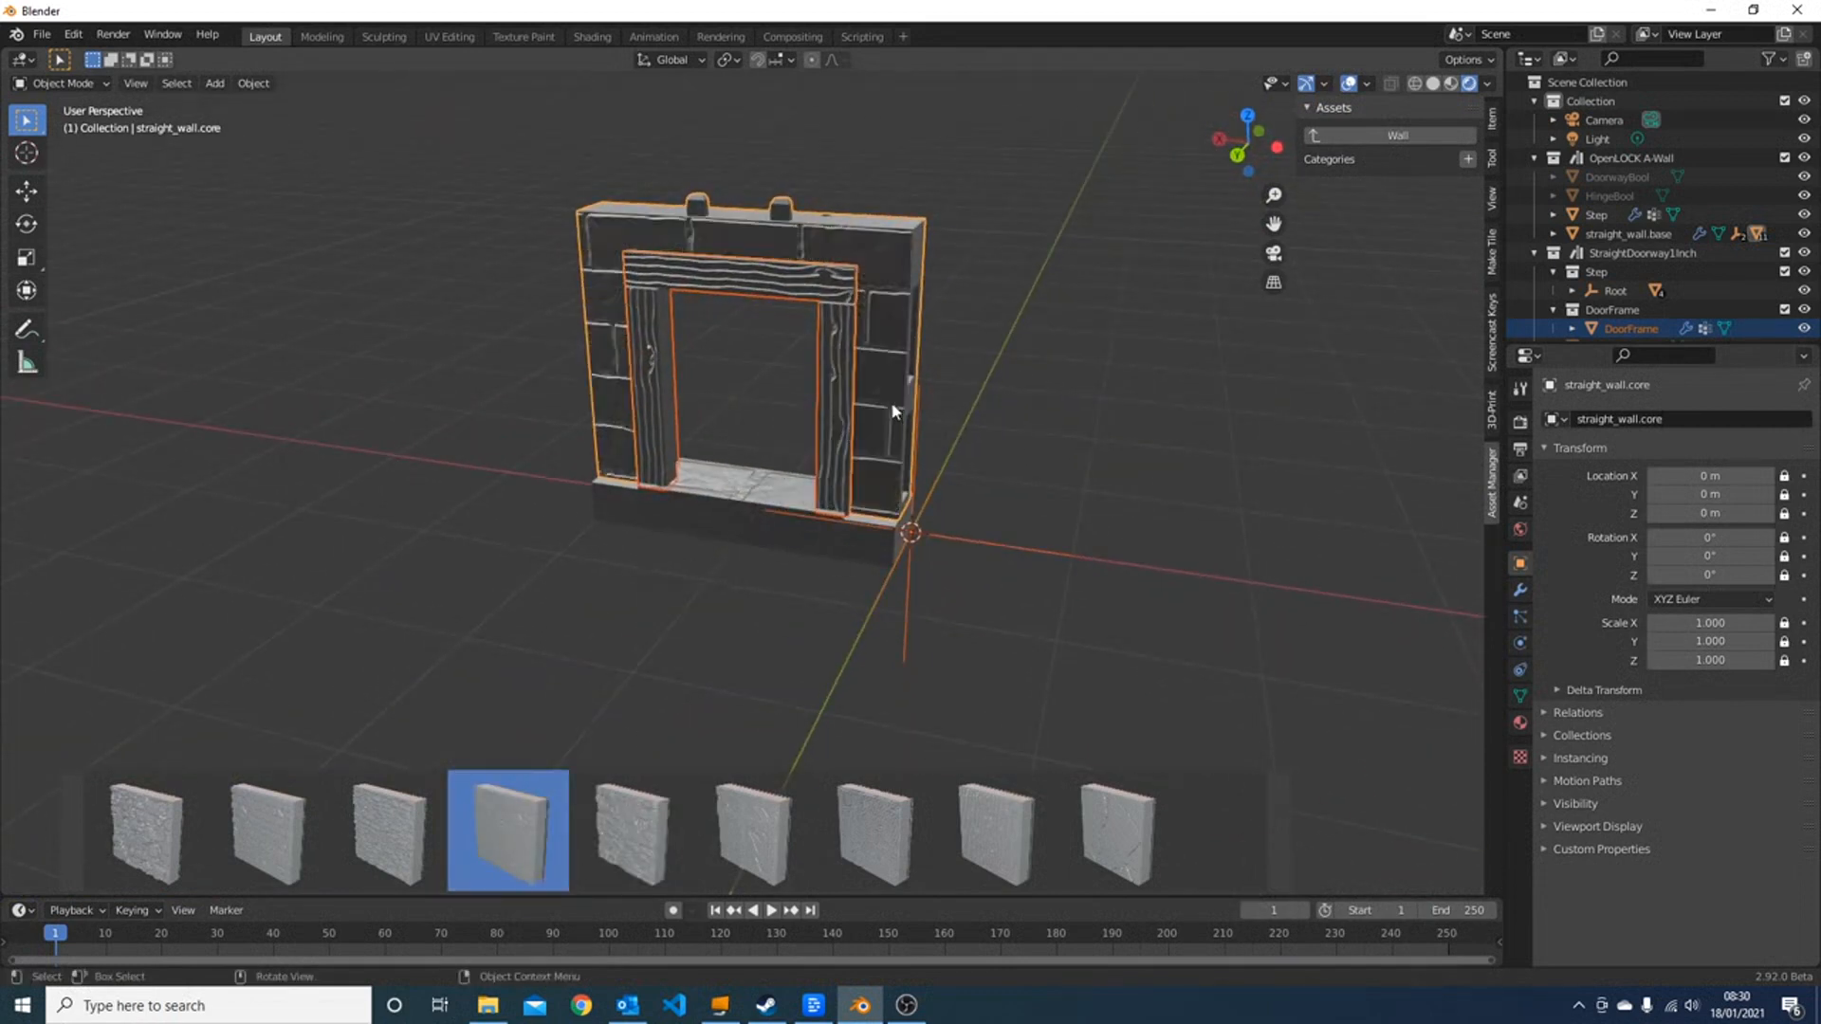
{"action": "middle_click_drag", "start_coordinate": [894, 417], "coordinate": [947, 448]}
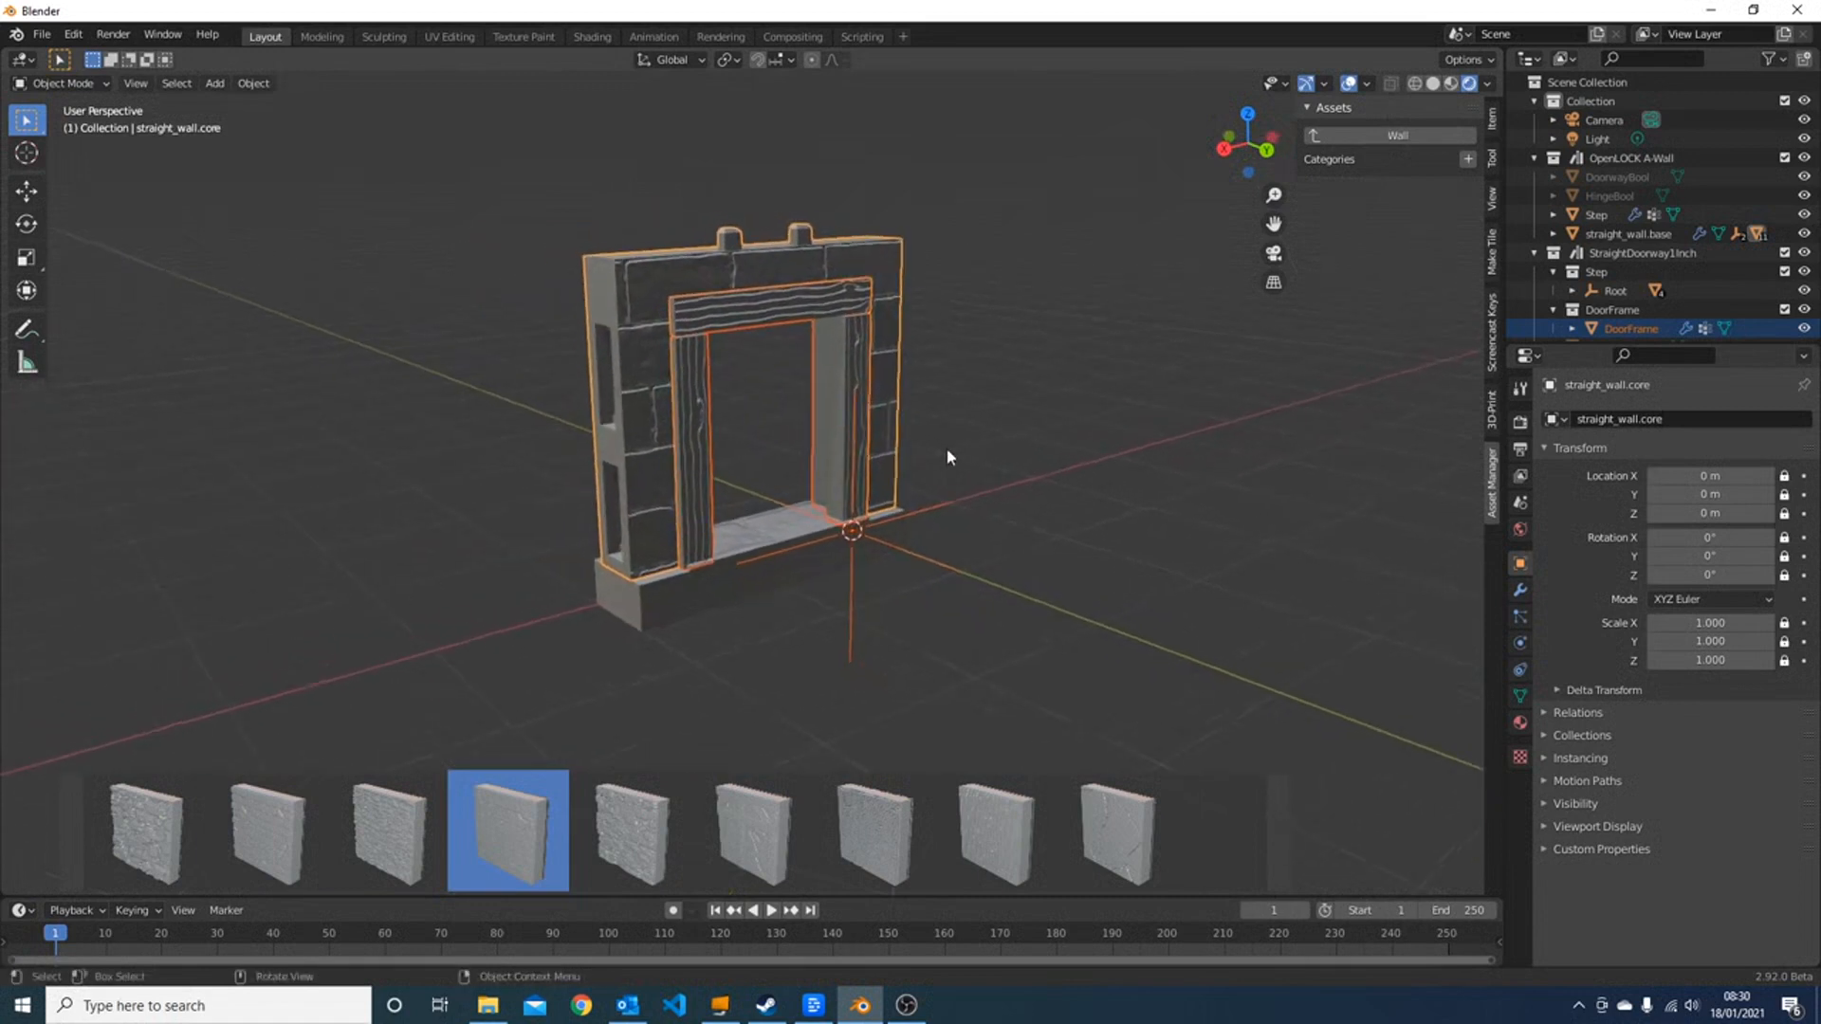
{"action": "key", "text": "Escape"}
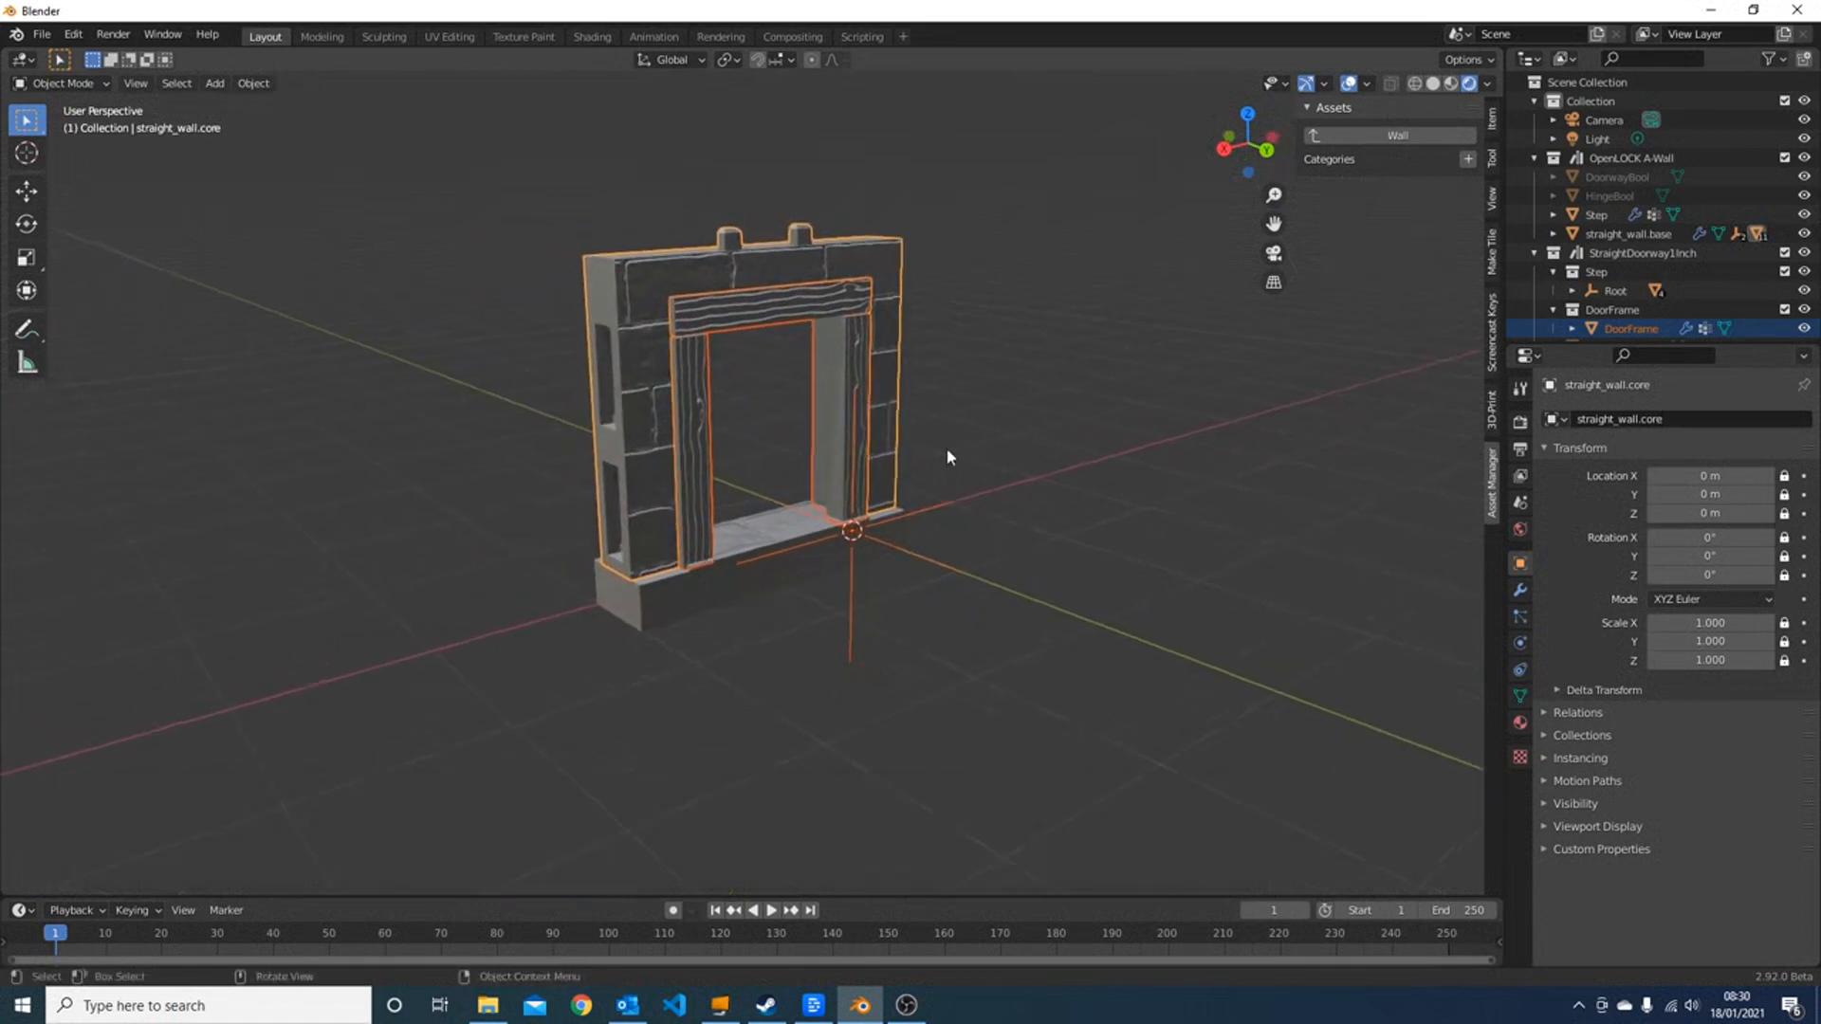
{"action": "left_click", "coordinate": [909, 1008]}
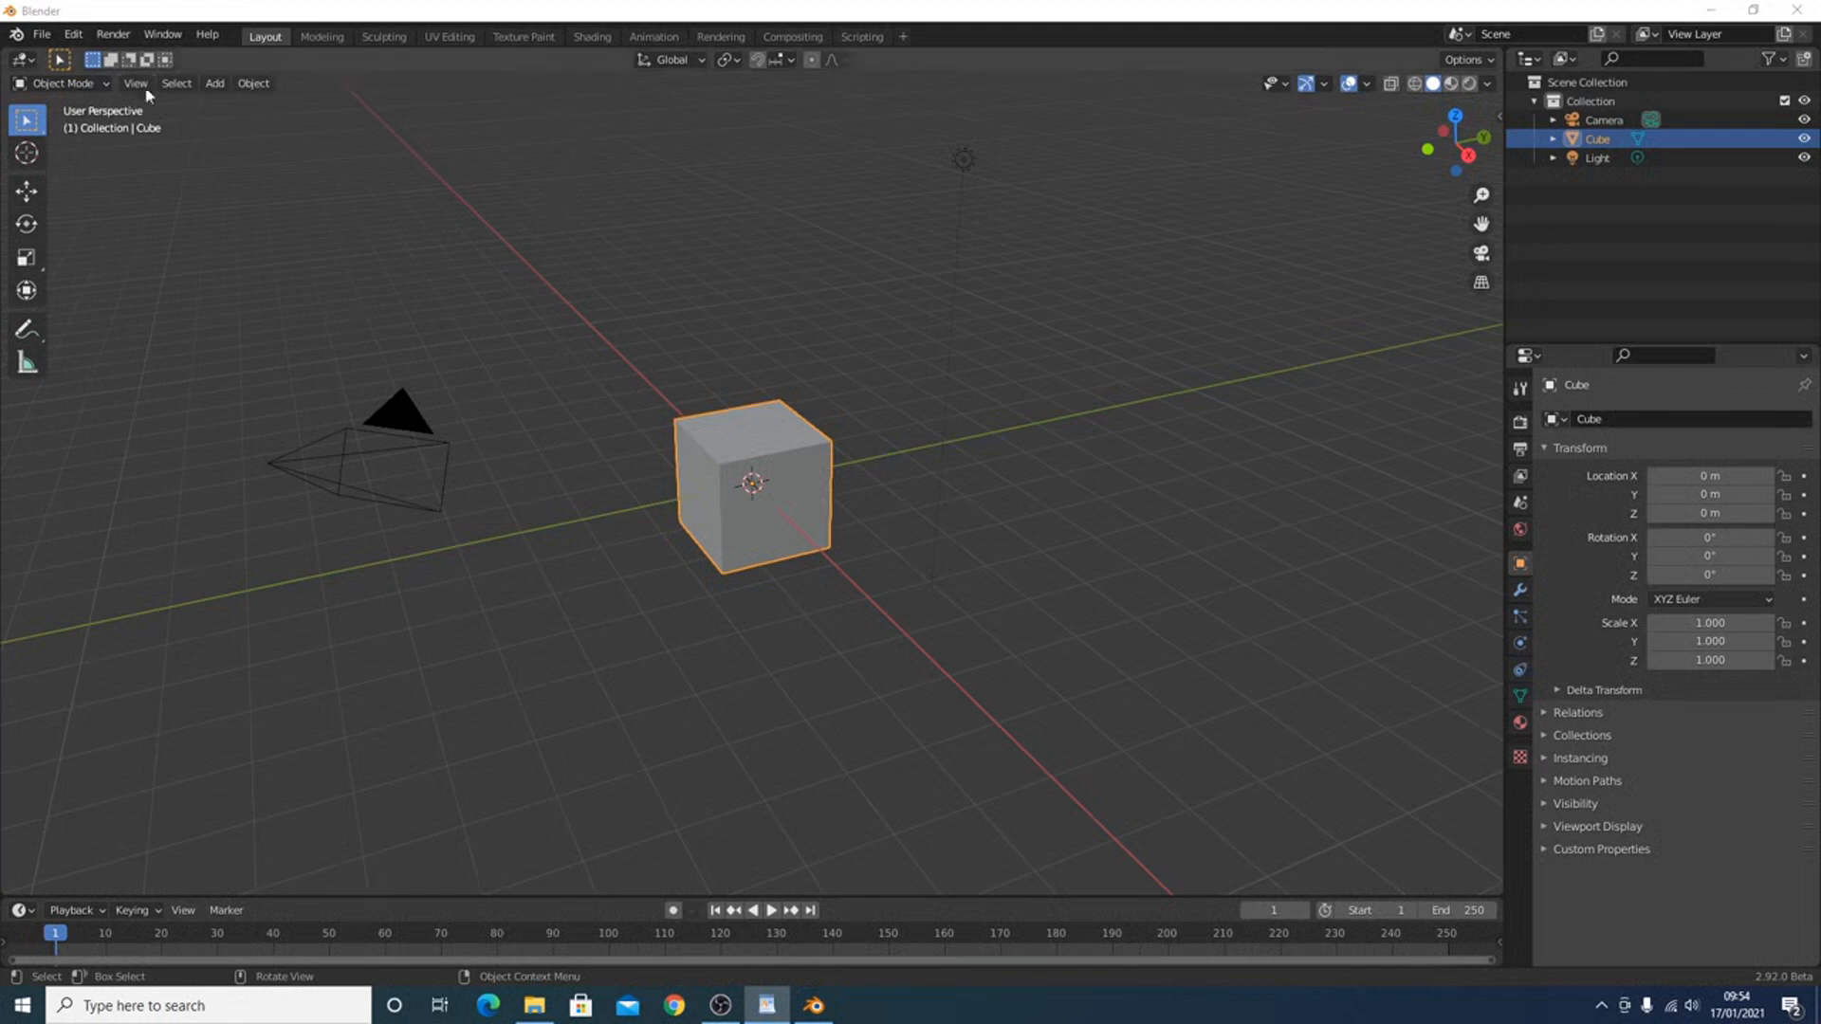
- Find the old MakeTile add-on in the preferences by searching for "maket", remove it, and close the preferences
{"action": "left_click", "coordinate": [74, 34]}
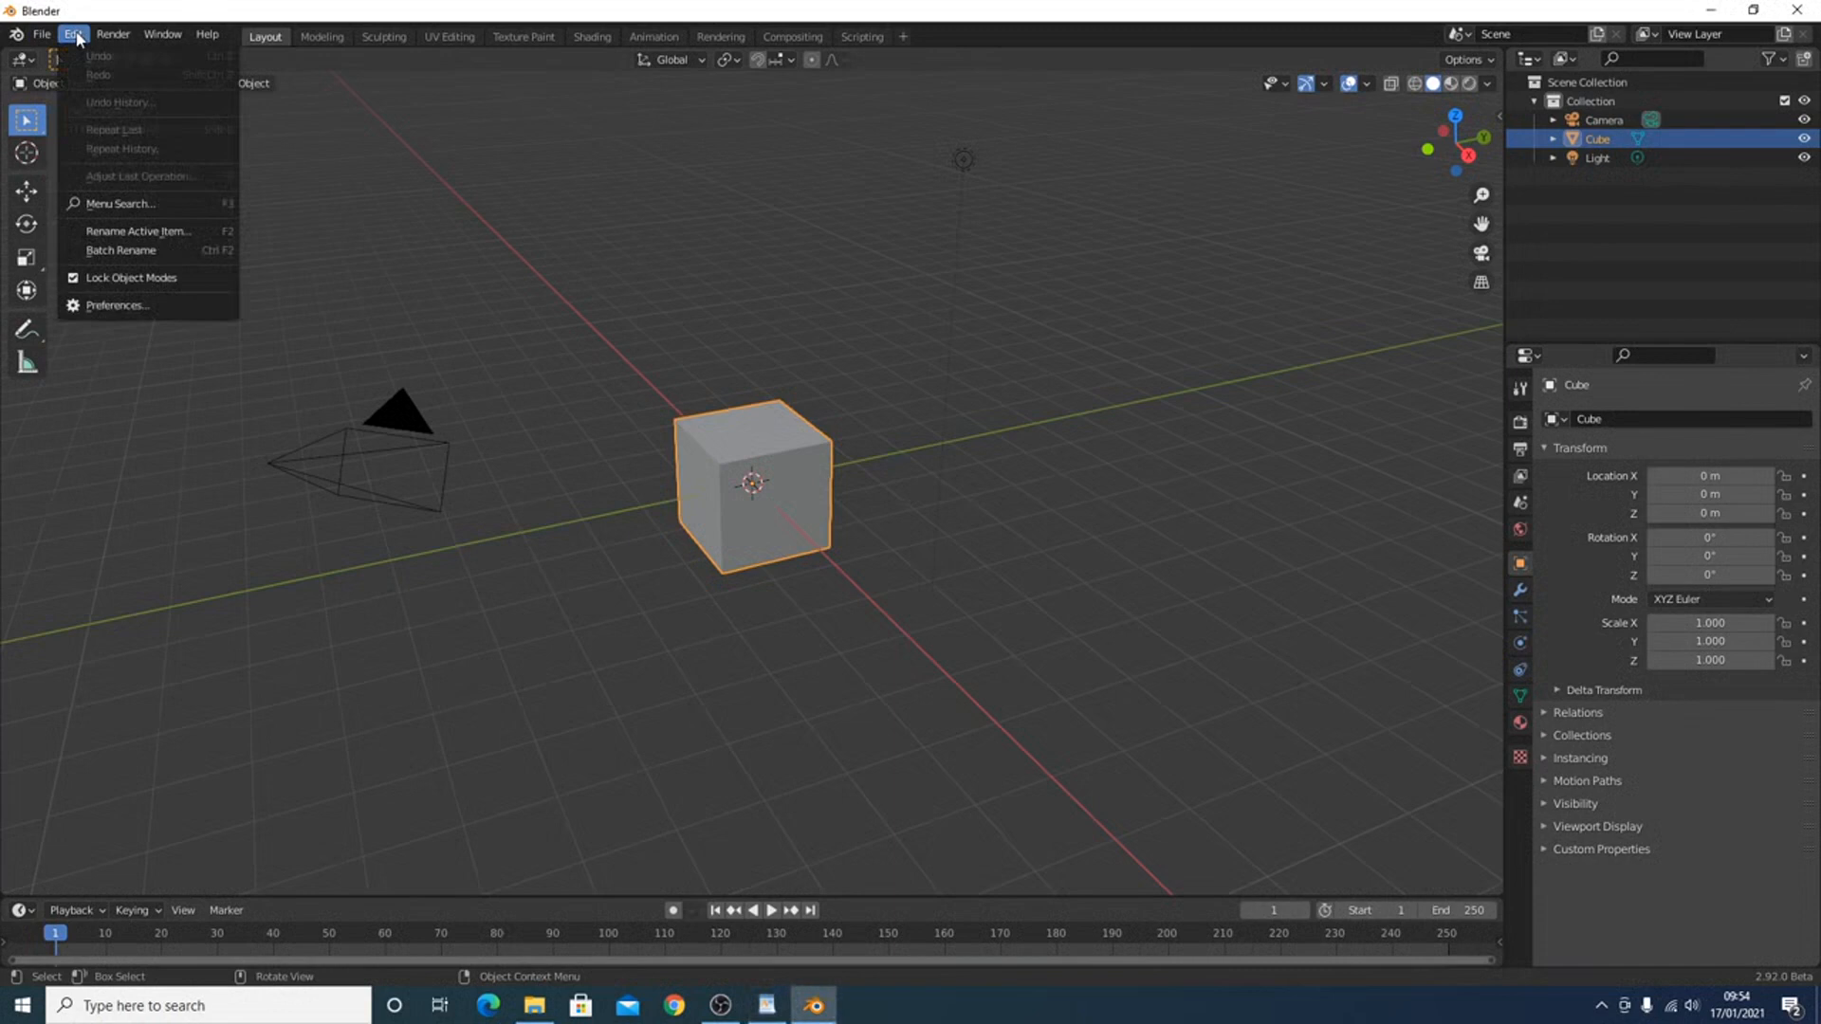
{"action": "left_click", "coordinate": [117, 305]}
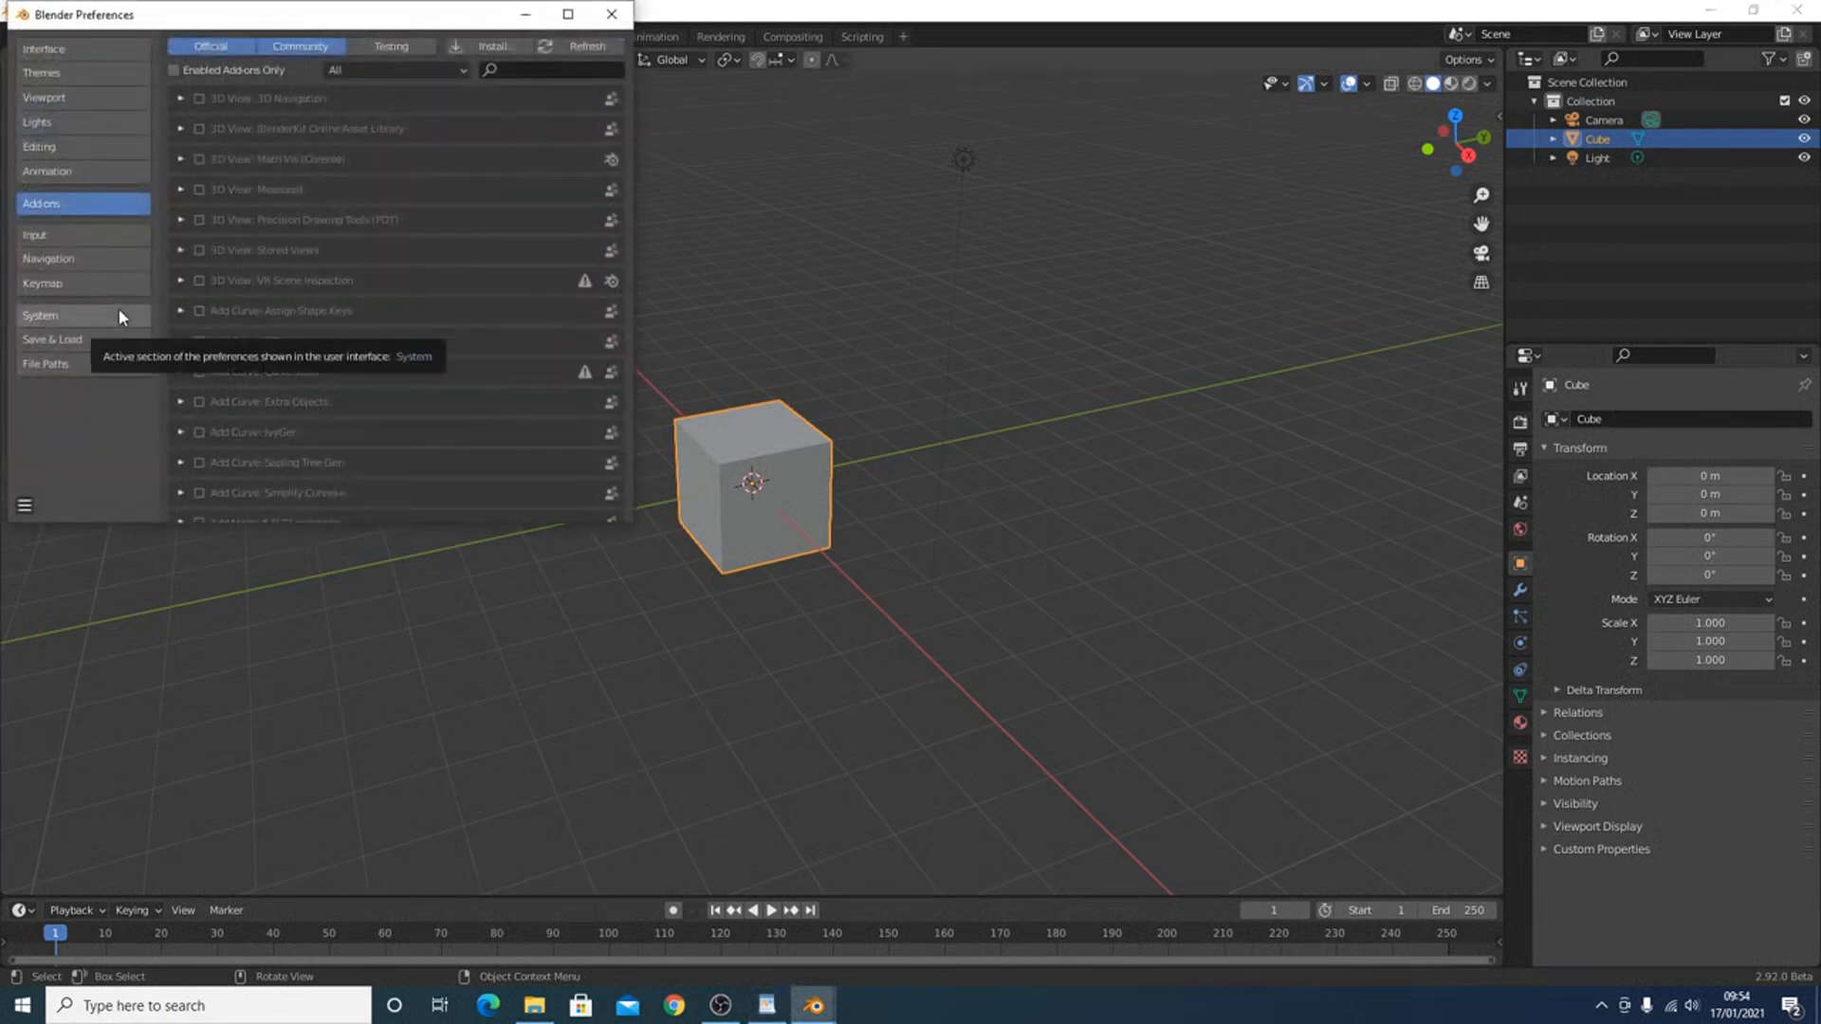
{"action": "left_click", "coordinate": [528, 70]}
{"action": "type", "text": "maket"}
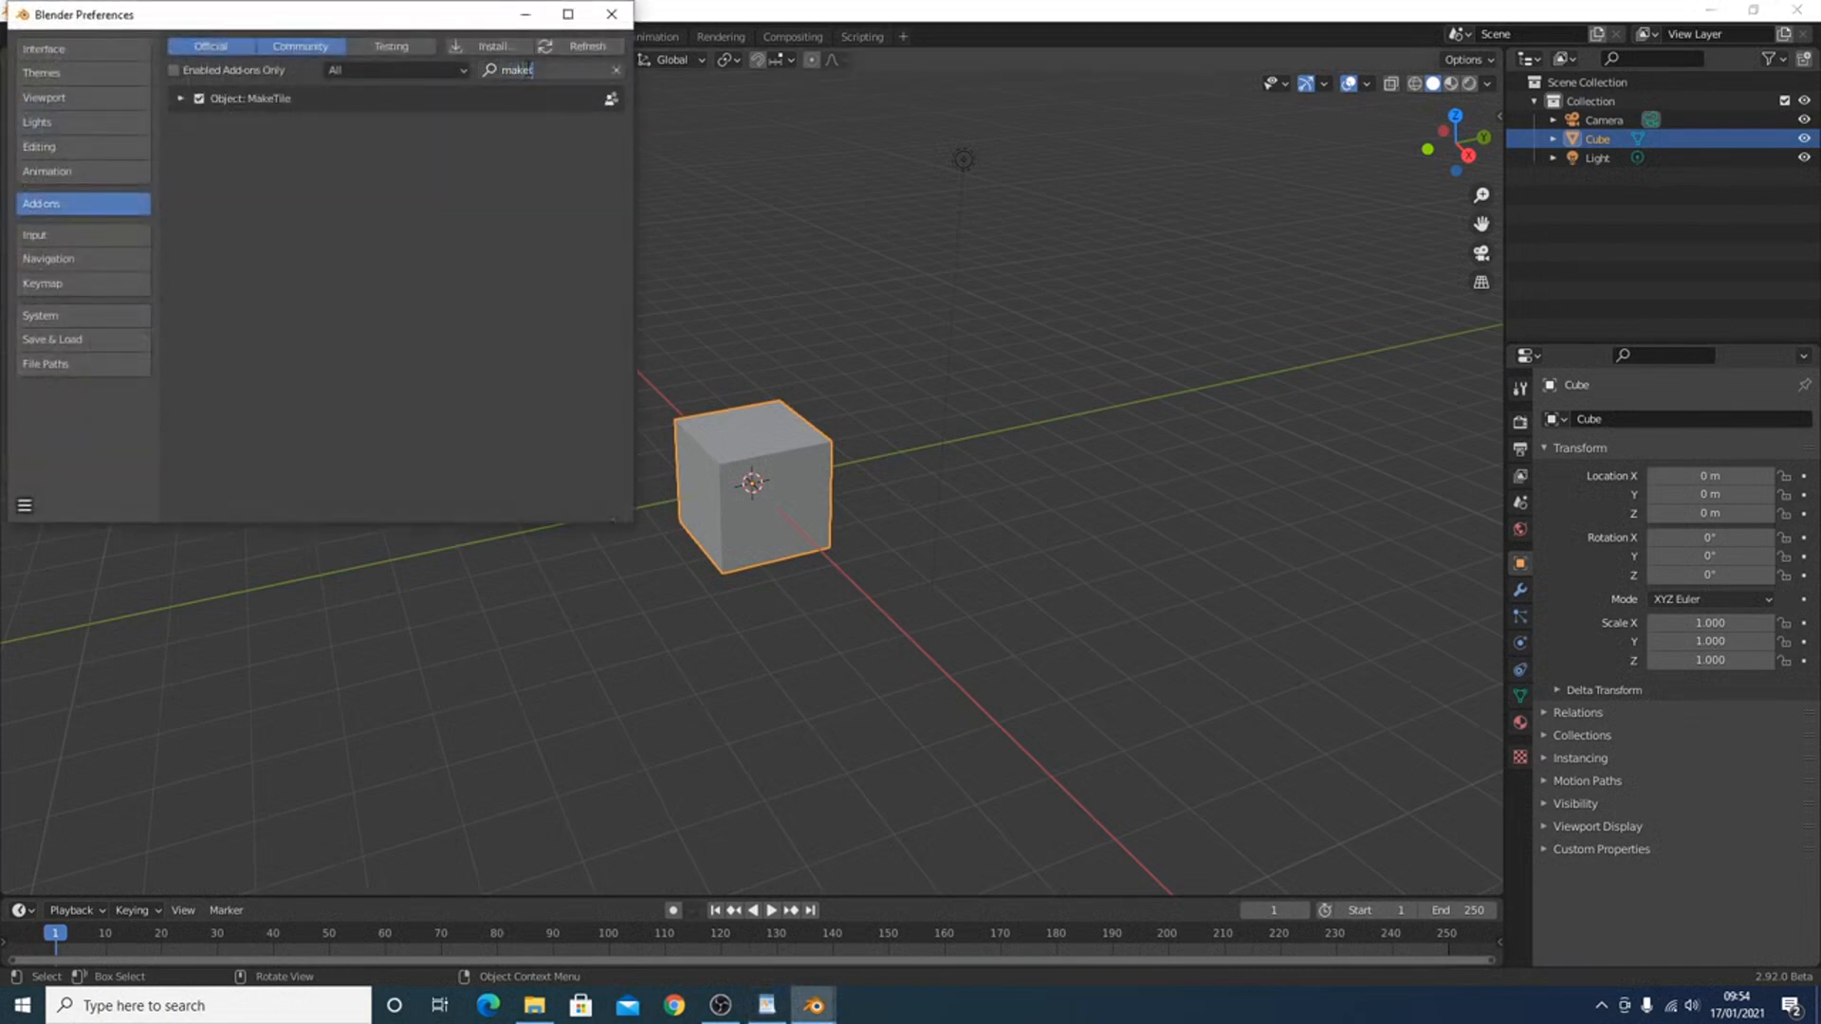
{"action": "key", "text": "Return"}
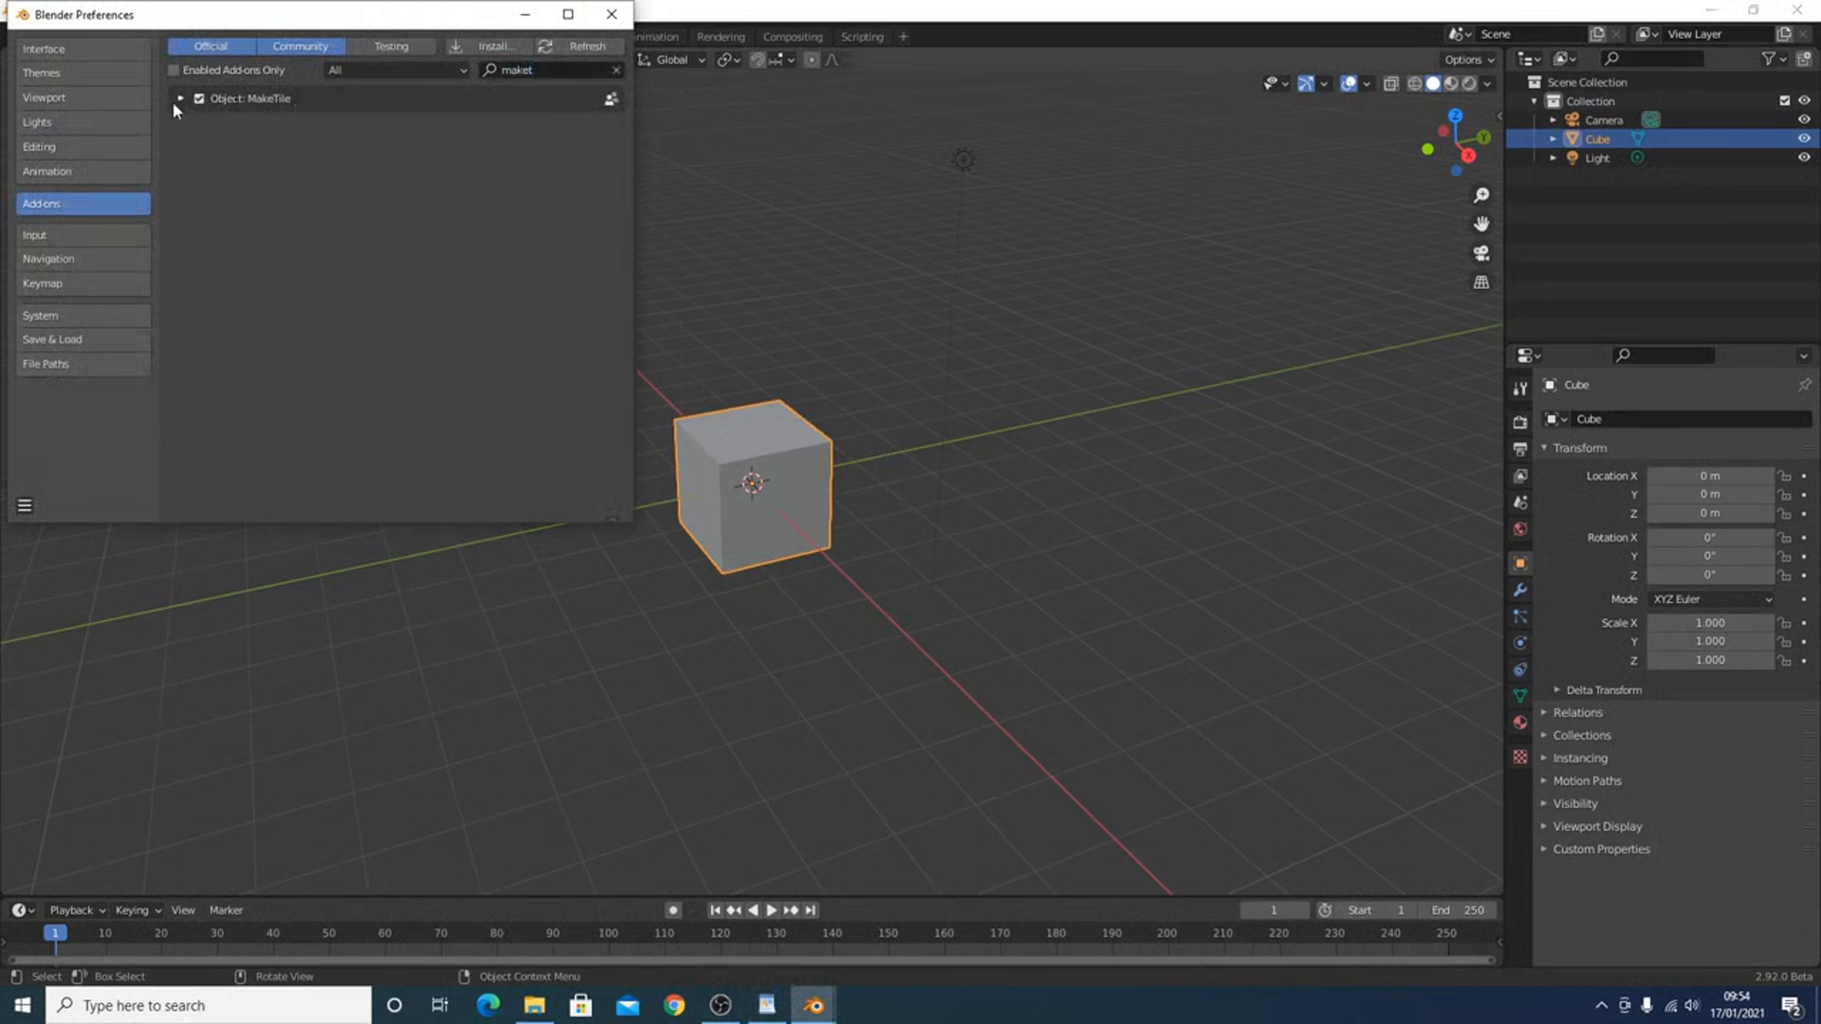
{"action": "left_click", "coordinate": [180, 98]}
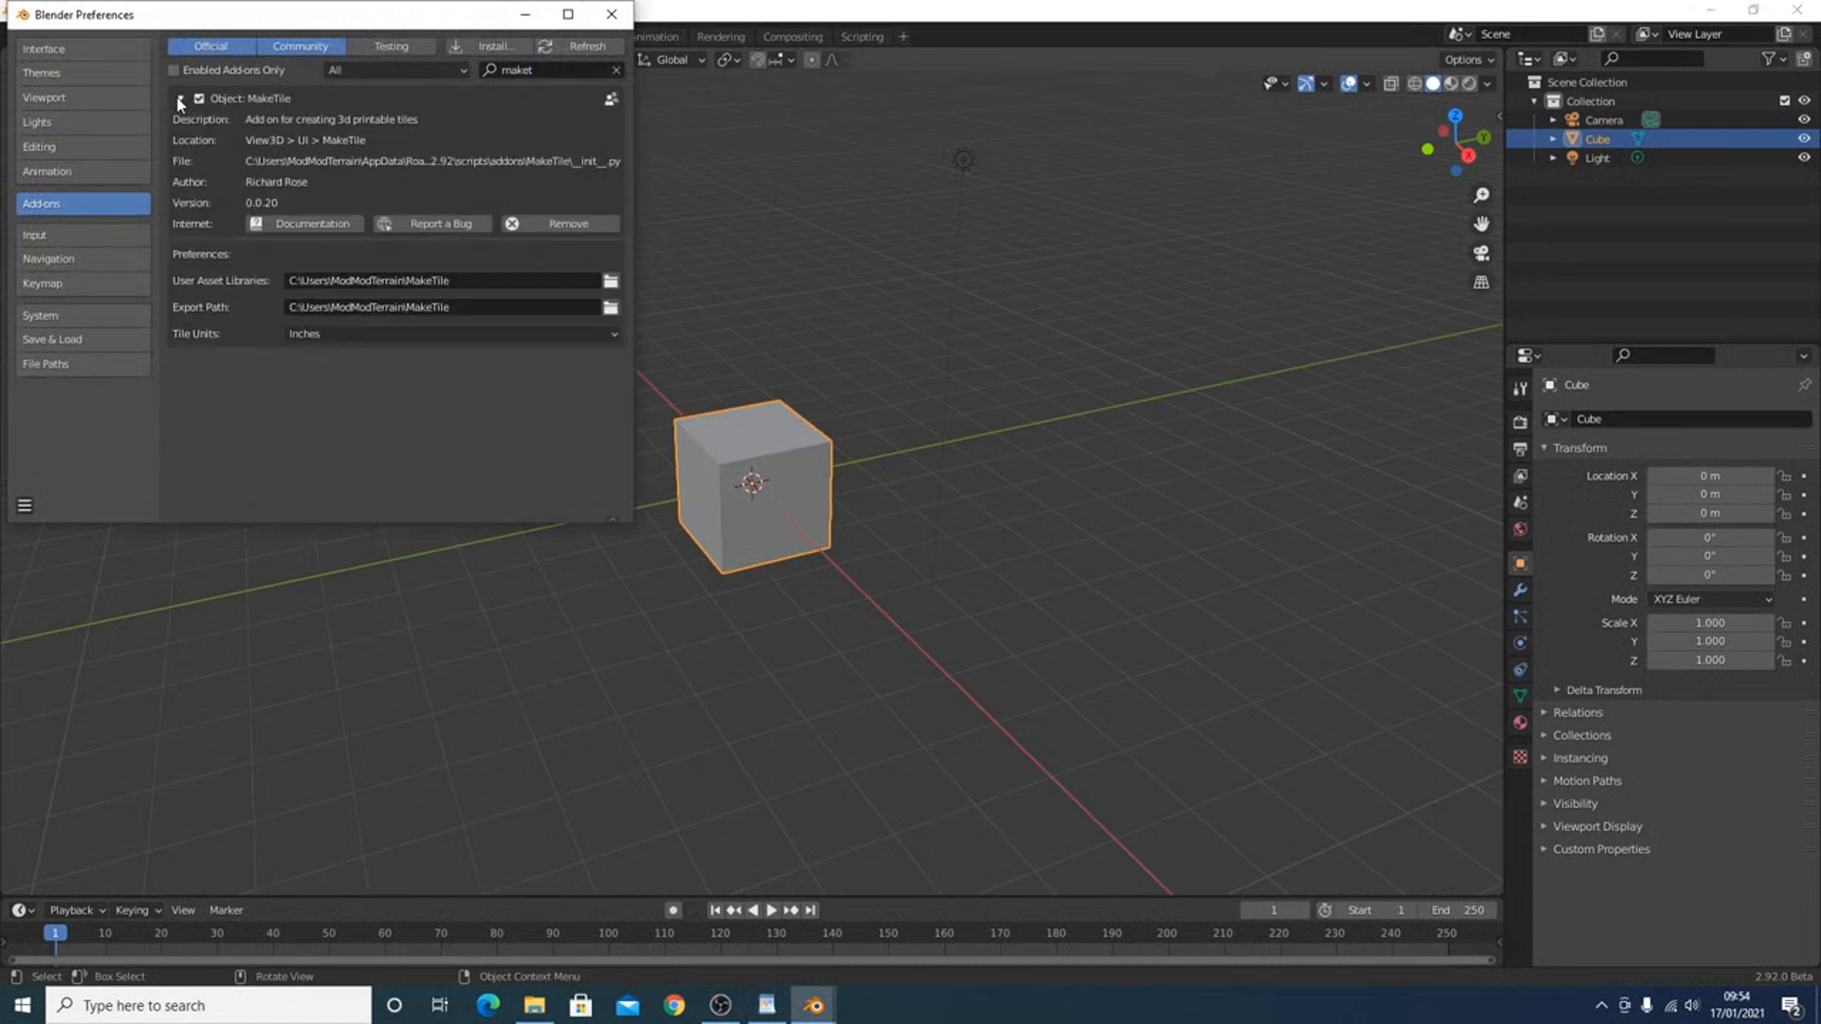
{"action": "left_click", "coordinate": [548, 225]}
{"action": "left_click", "coordinate": [412, 309]}
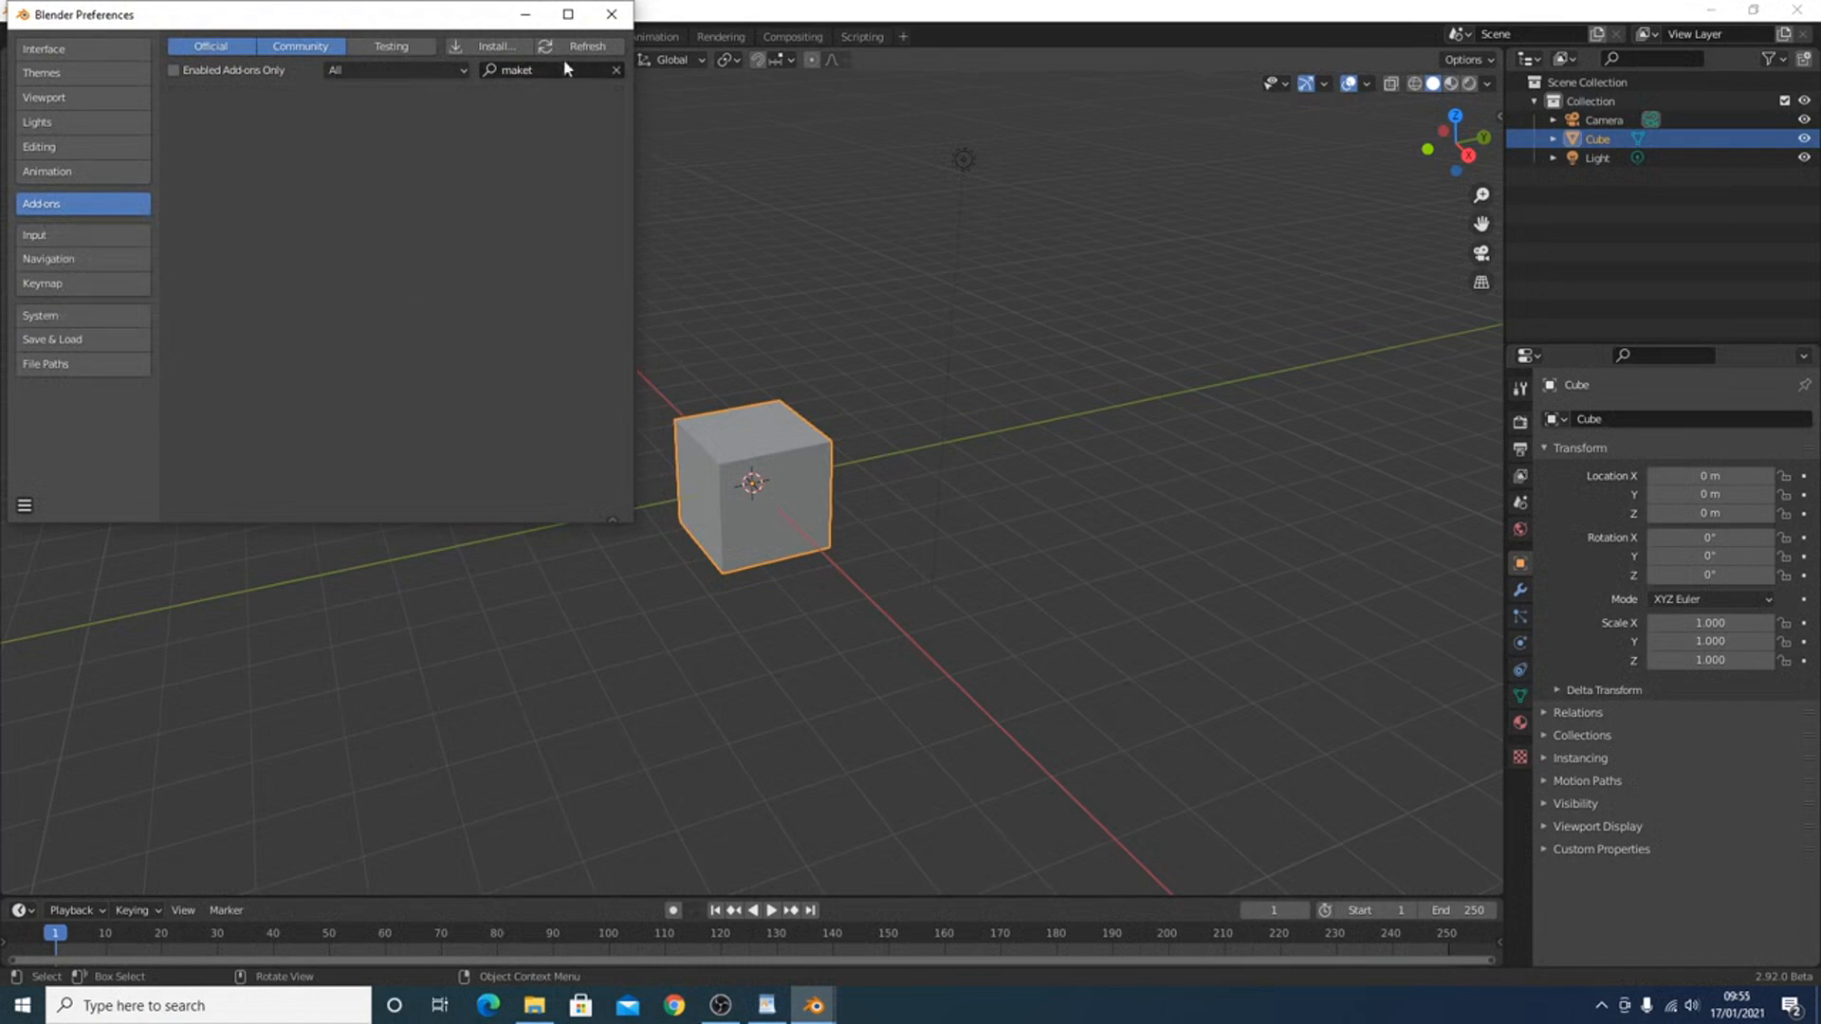
{"action": "left_click", "coordinate": [611, 14]}
- Restart Blender from the blender application in the blender-2.92.0 windows64 folder and dismiss the splash screen
{"action": "left_click", "coordinate": [1808, 11]}
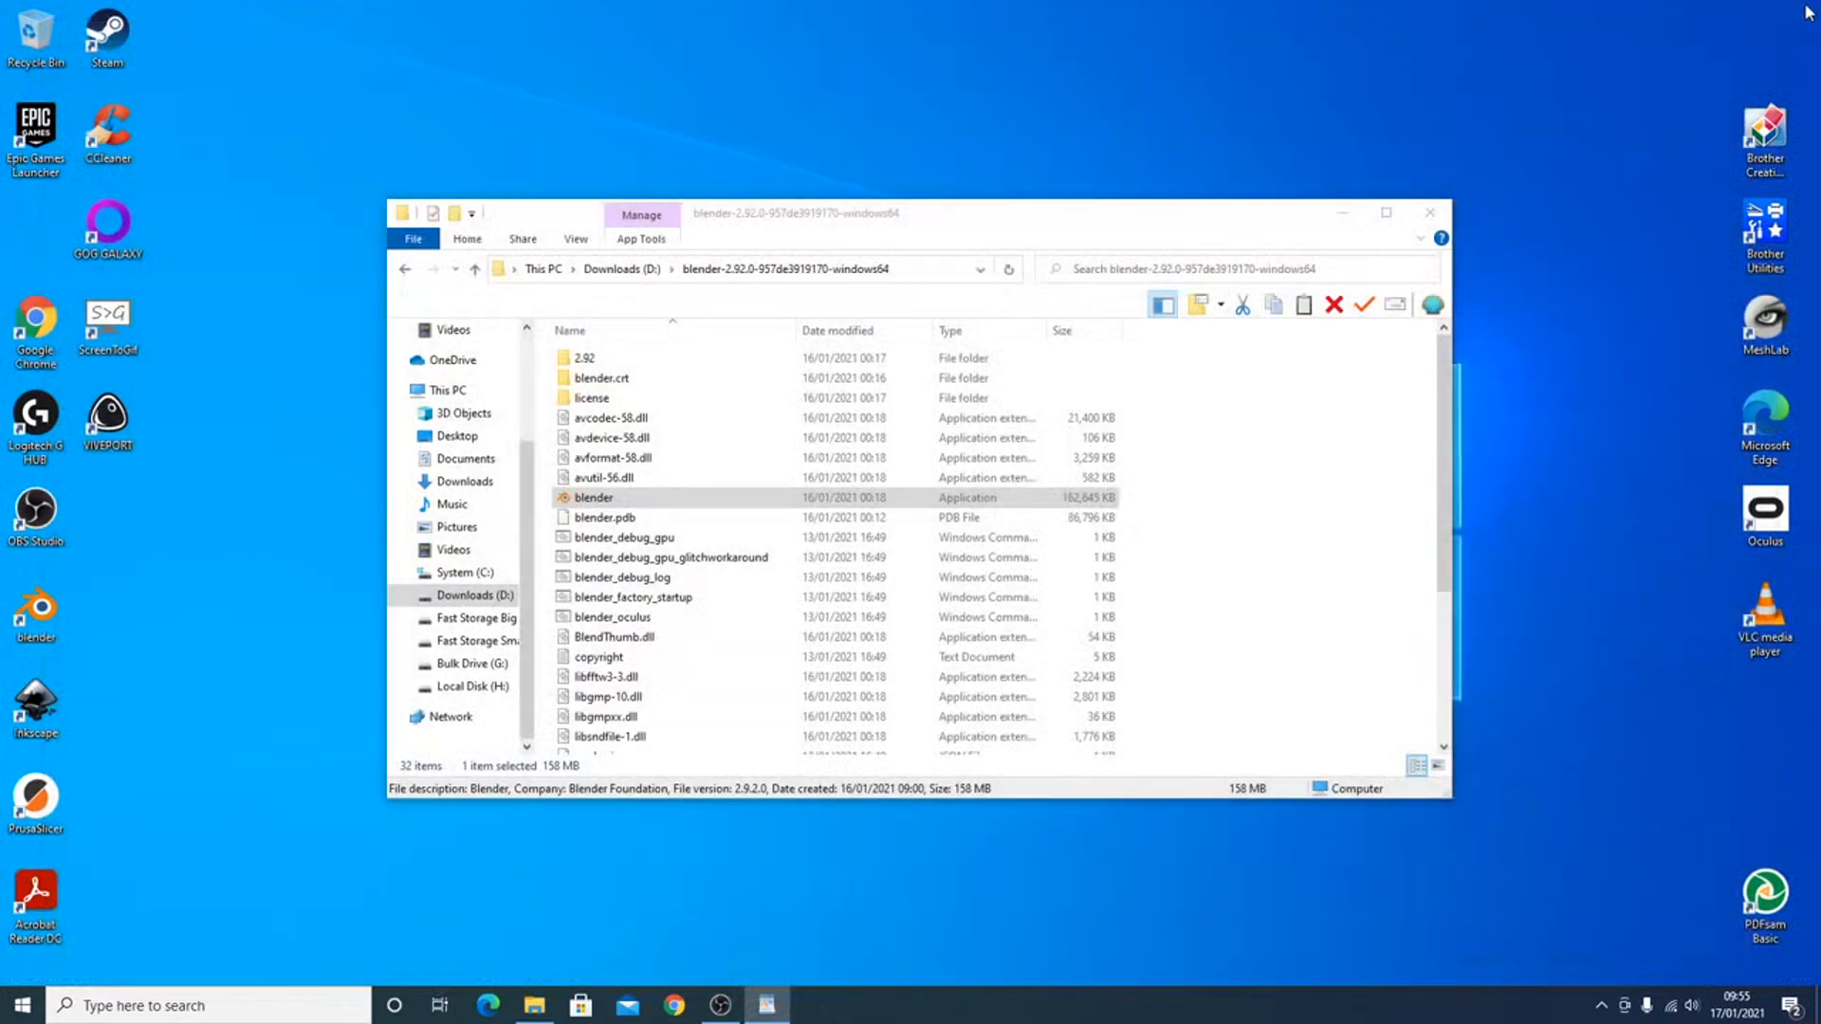
{"action": "double_click", "coordinate": [745, 503]}
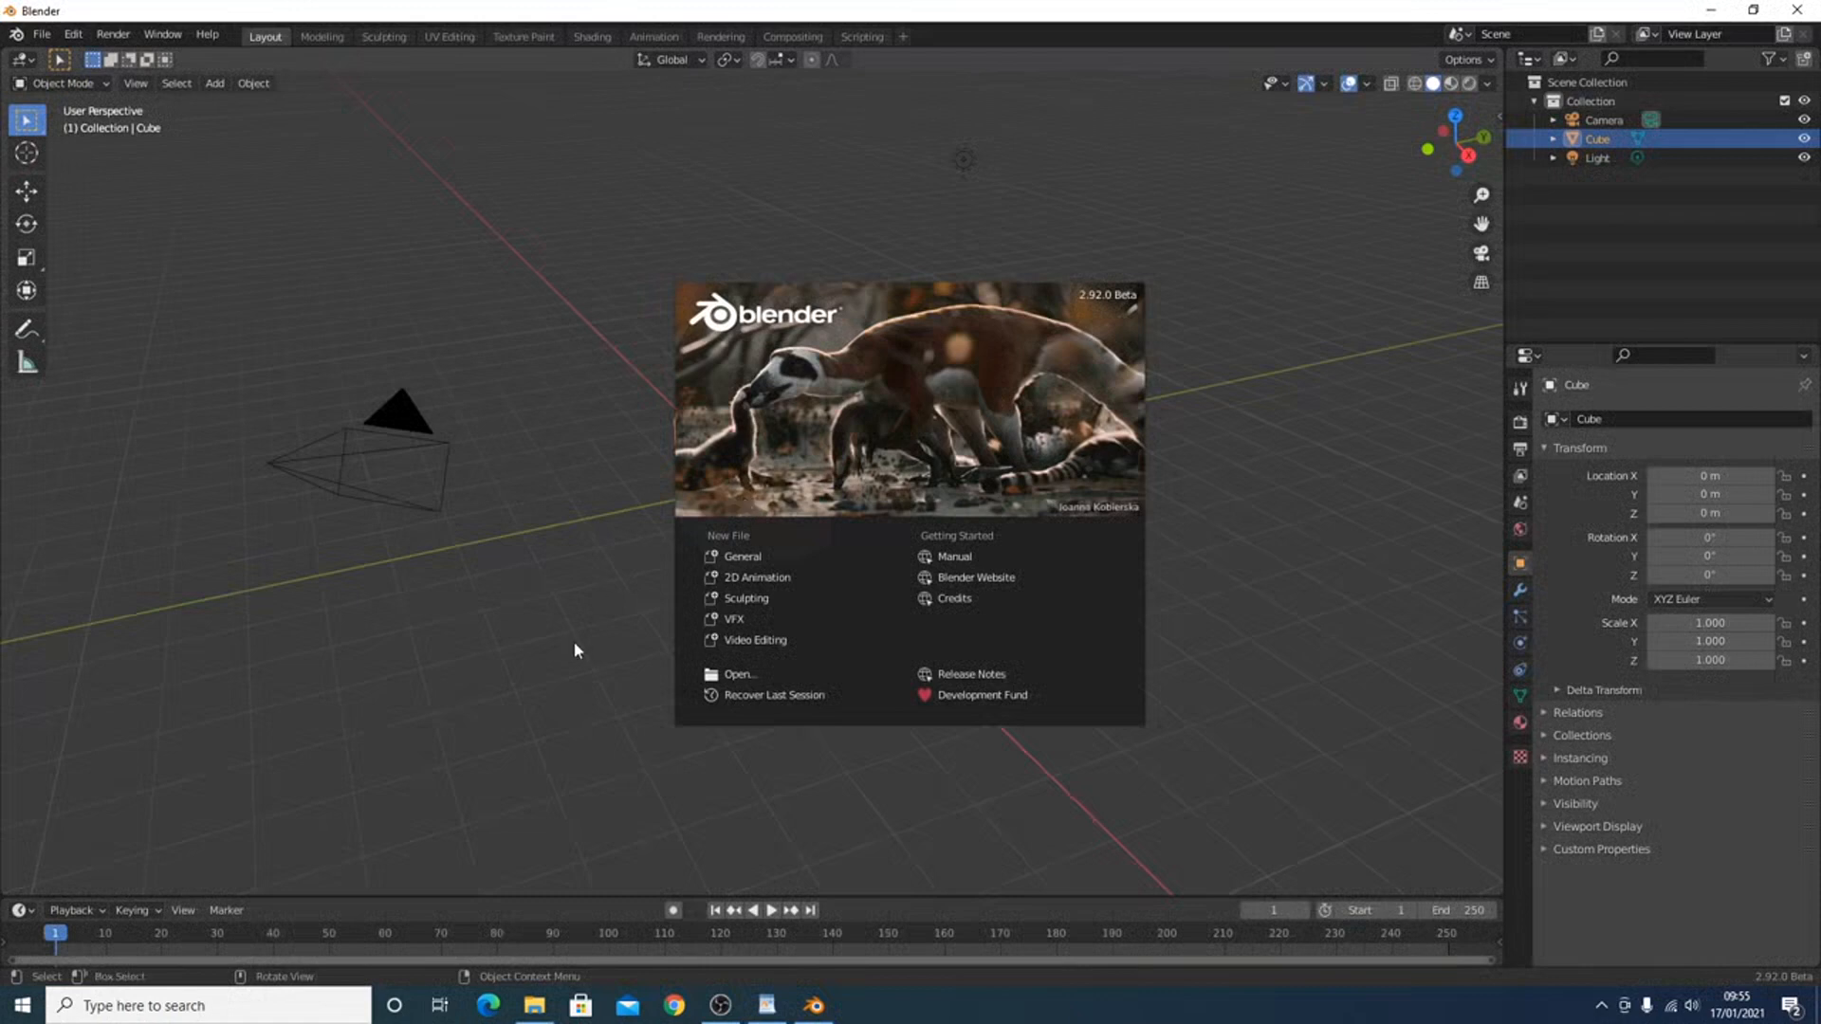
{"action": "left_click", "coordinate": [578, 651]}
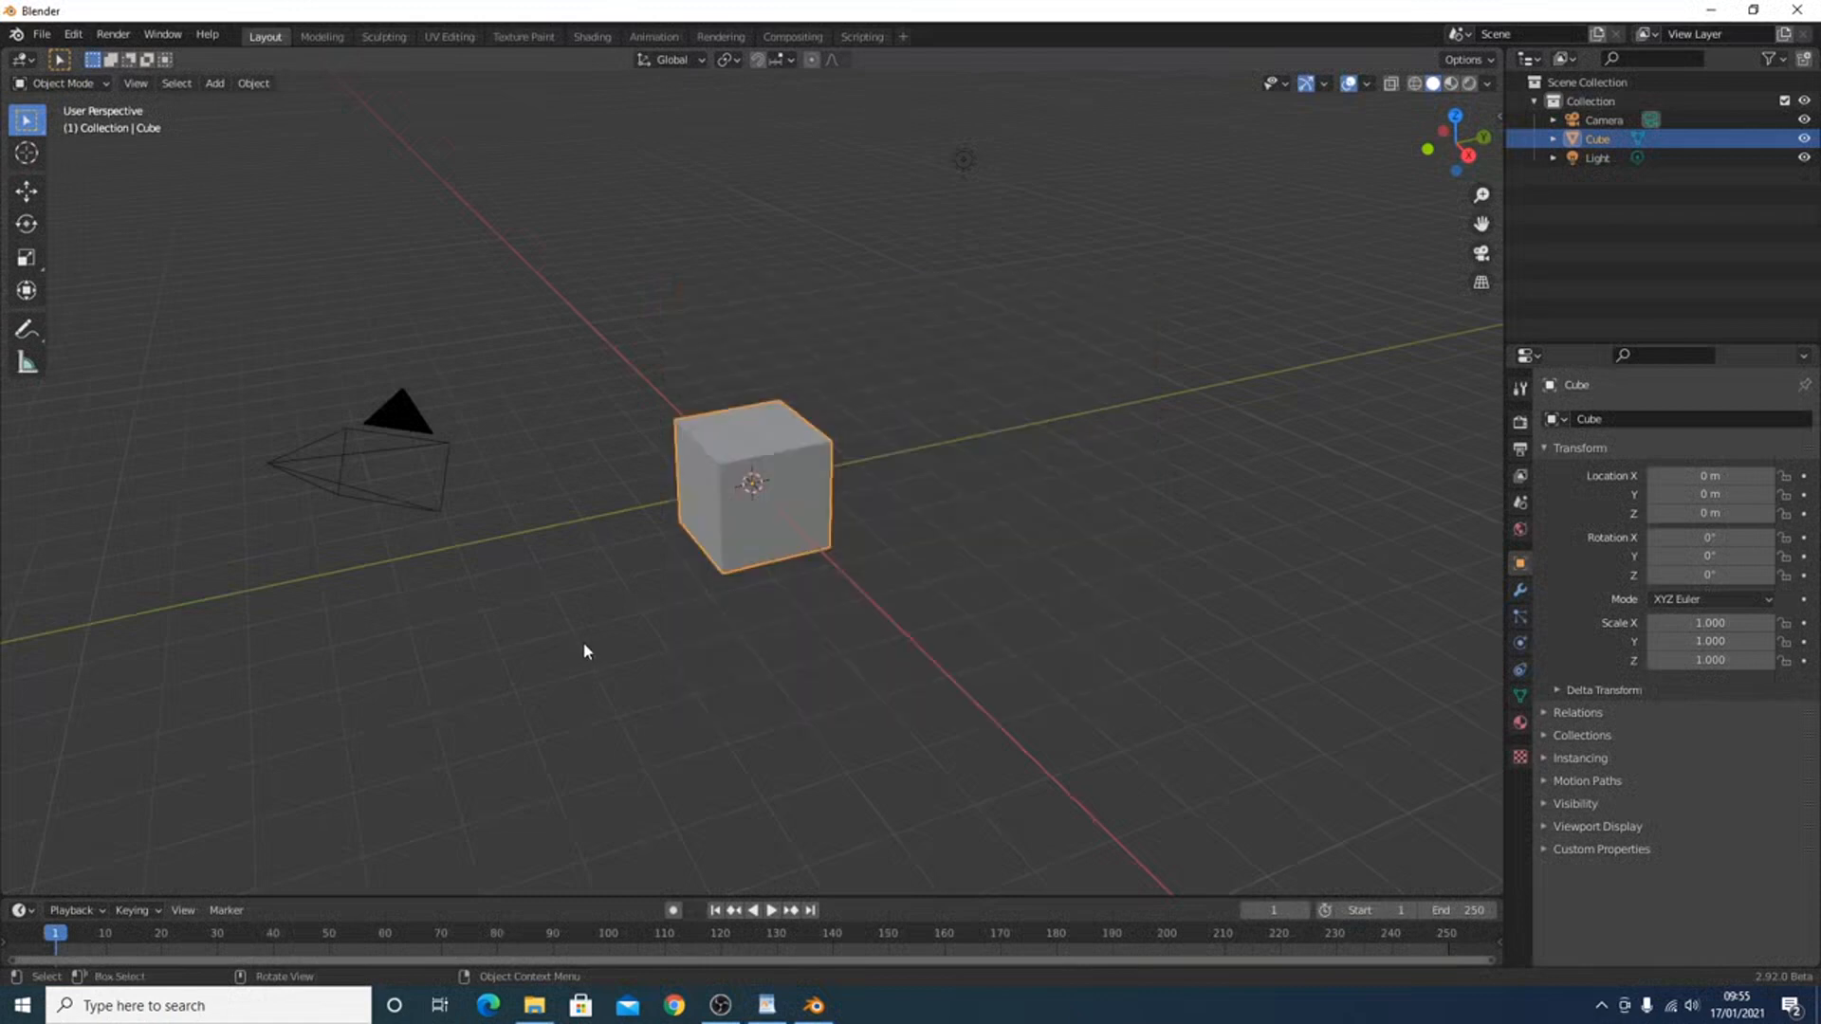
- Install the MakeTile add-on from MakeTile.zip on the Fast Storage Big (E:) drive
{"action": "left_click", "coordinate": [76, 35]}
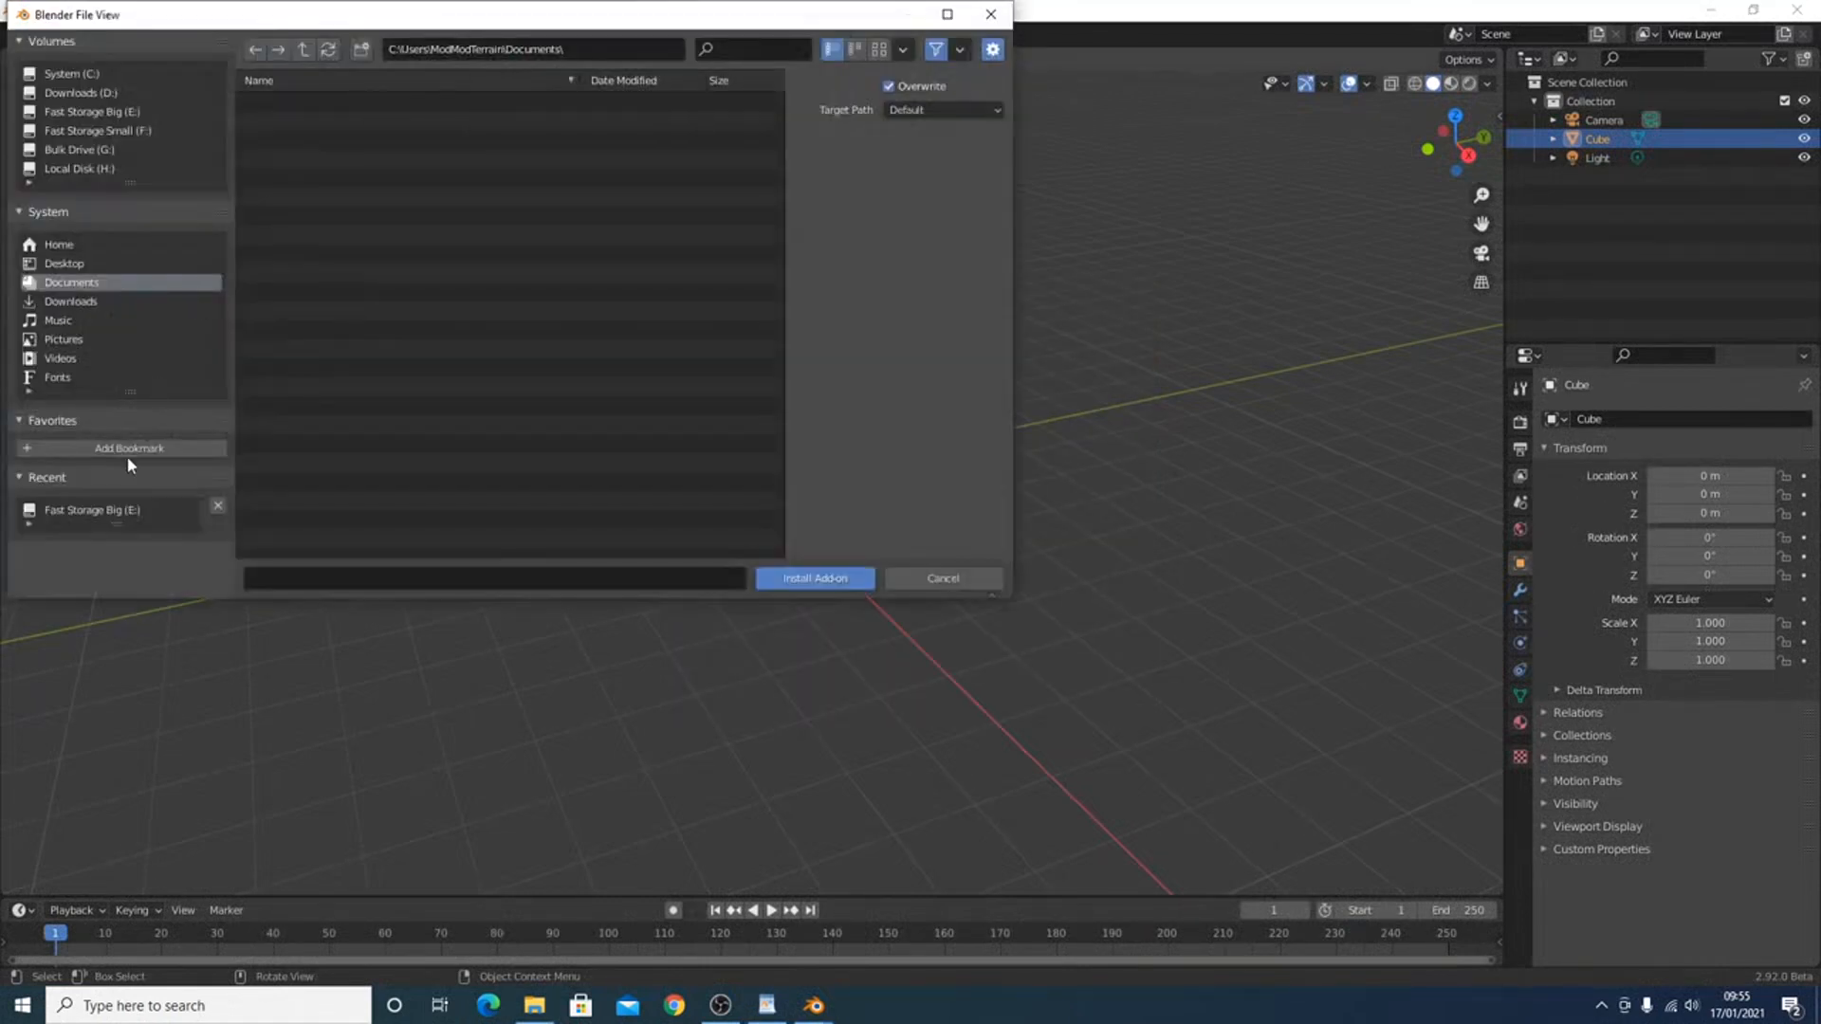
{"action": "left_click", "coordinate": [137, 112]}
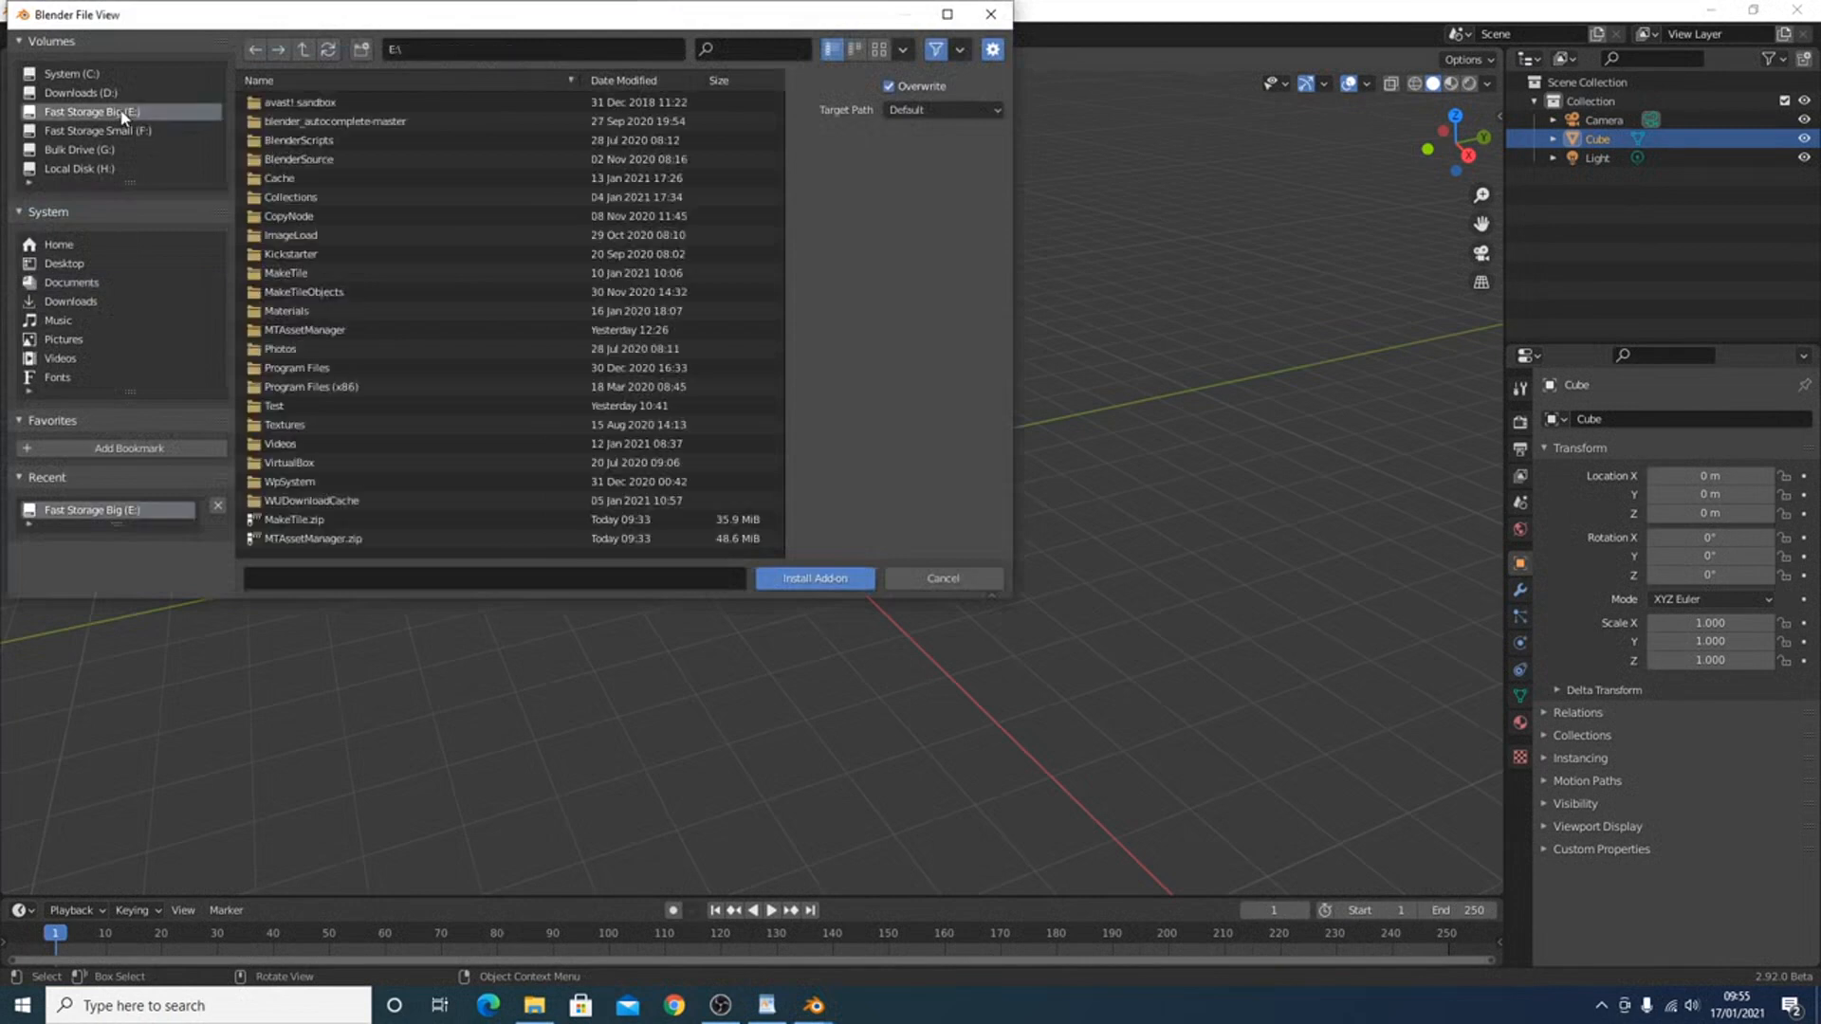
{"action": "left_click", "coordinate": [292, 520]}
{"action": "left_click", "coordinate": [876, 587]}
- Install the asset manager add-on from MTAssetManager.zip on the E: drive
{"action": "left_click", "coordinate": [489, 49]}
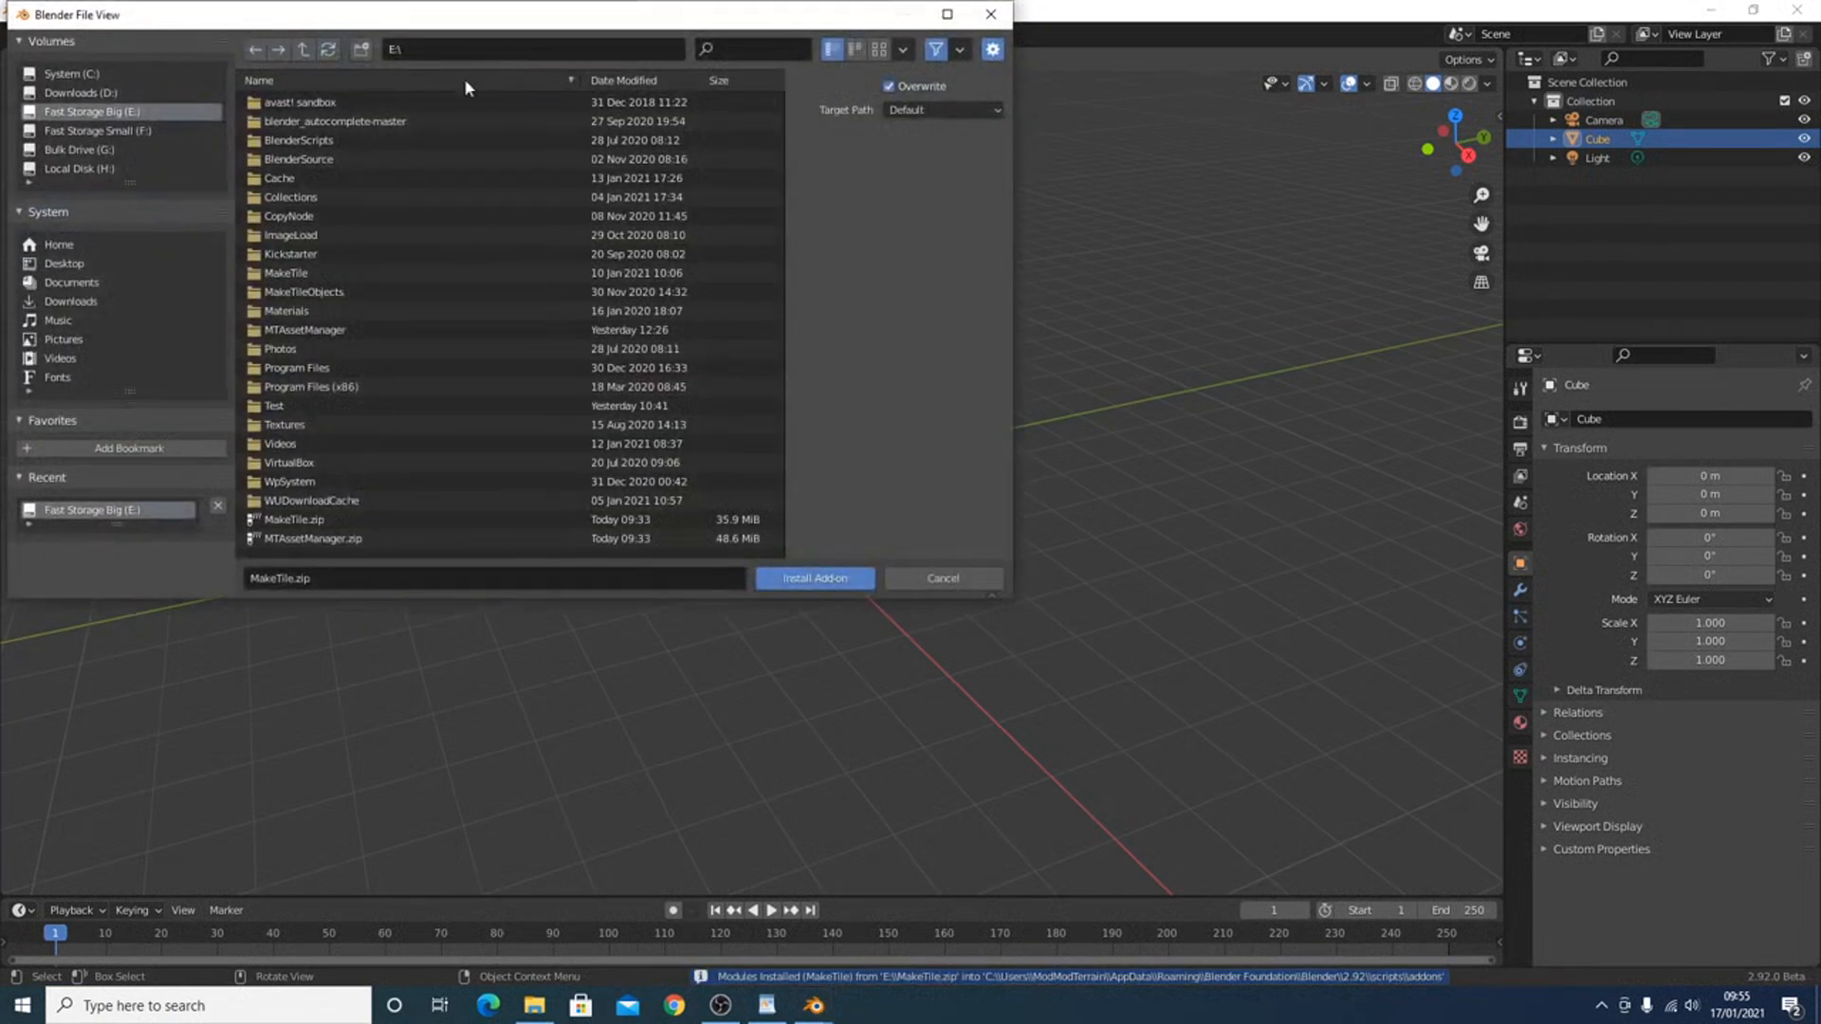
{"action": "left_click", "coordinate": [334, 539]}
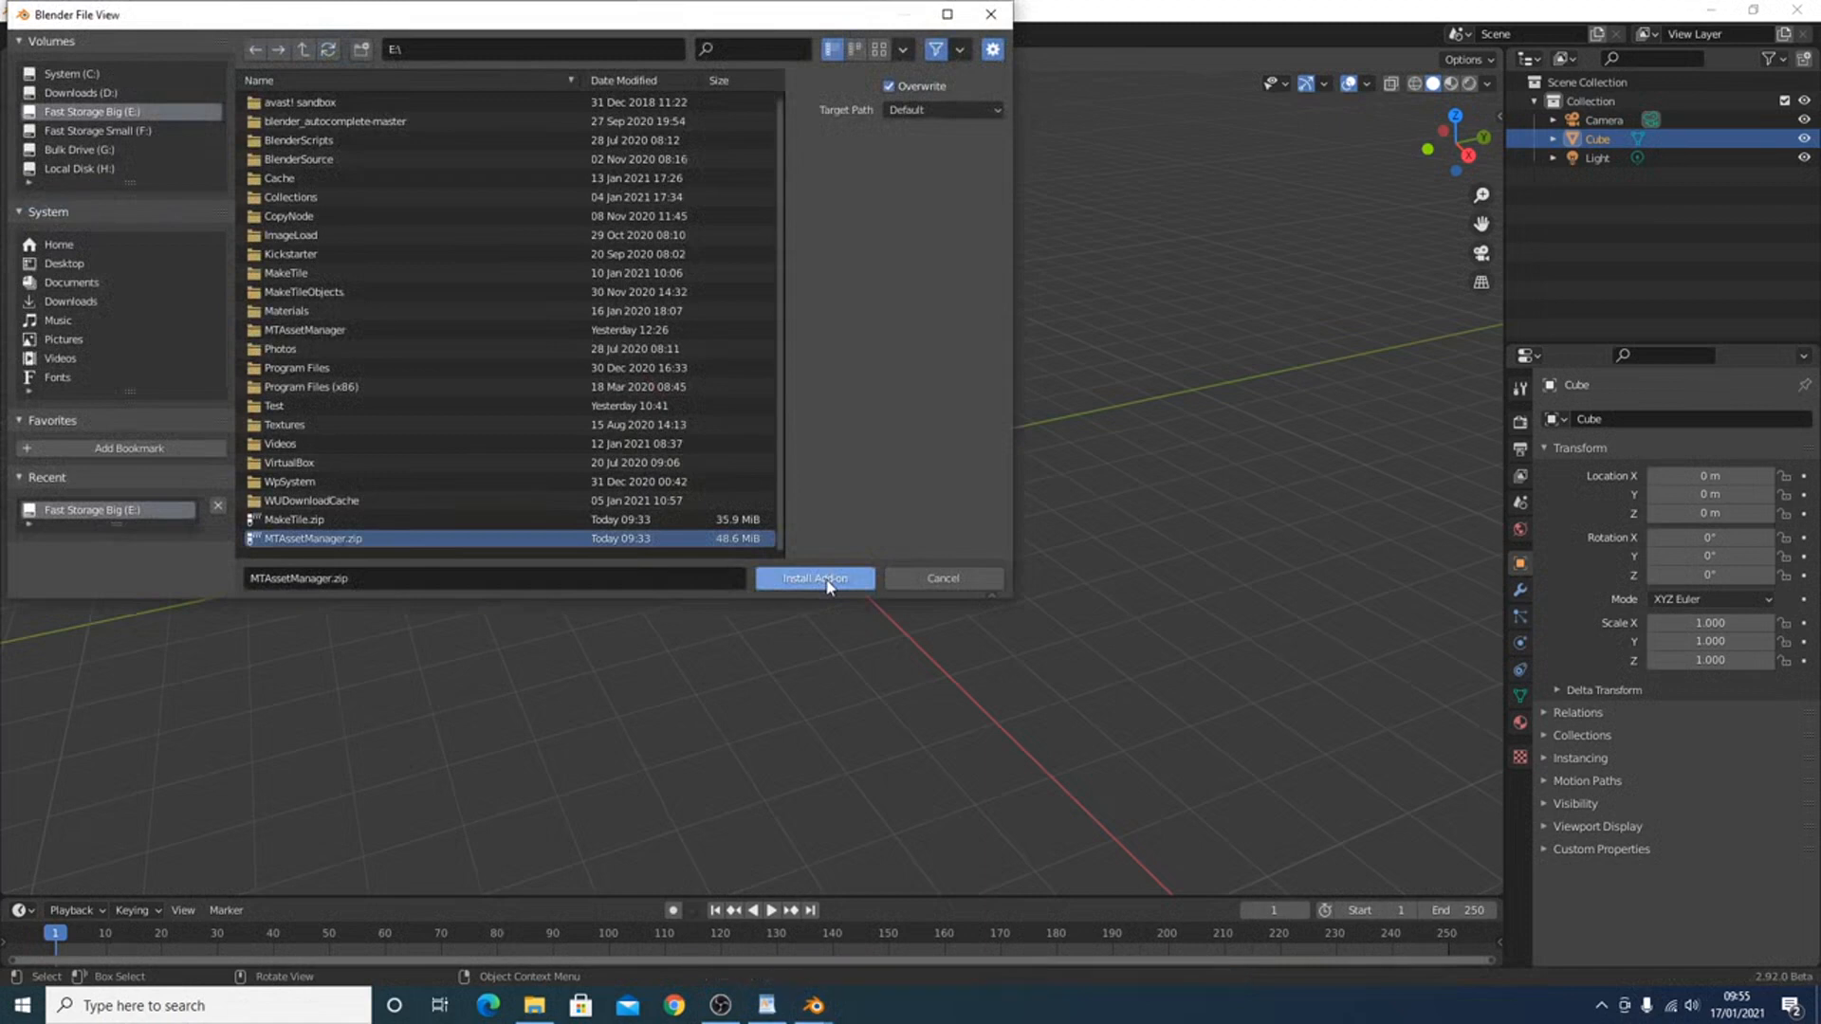
{"action": "left_click", "coordinate": [827, 582]}
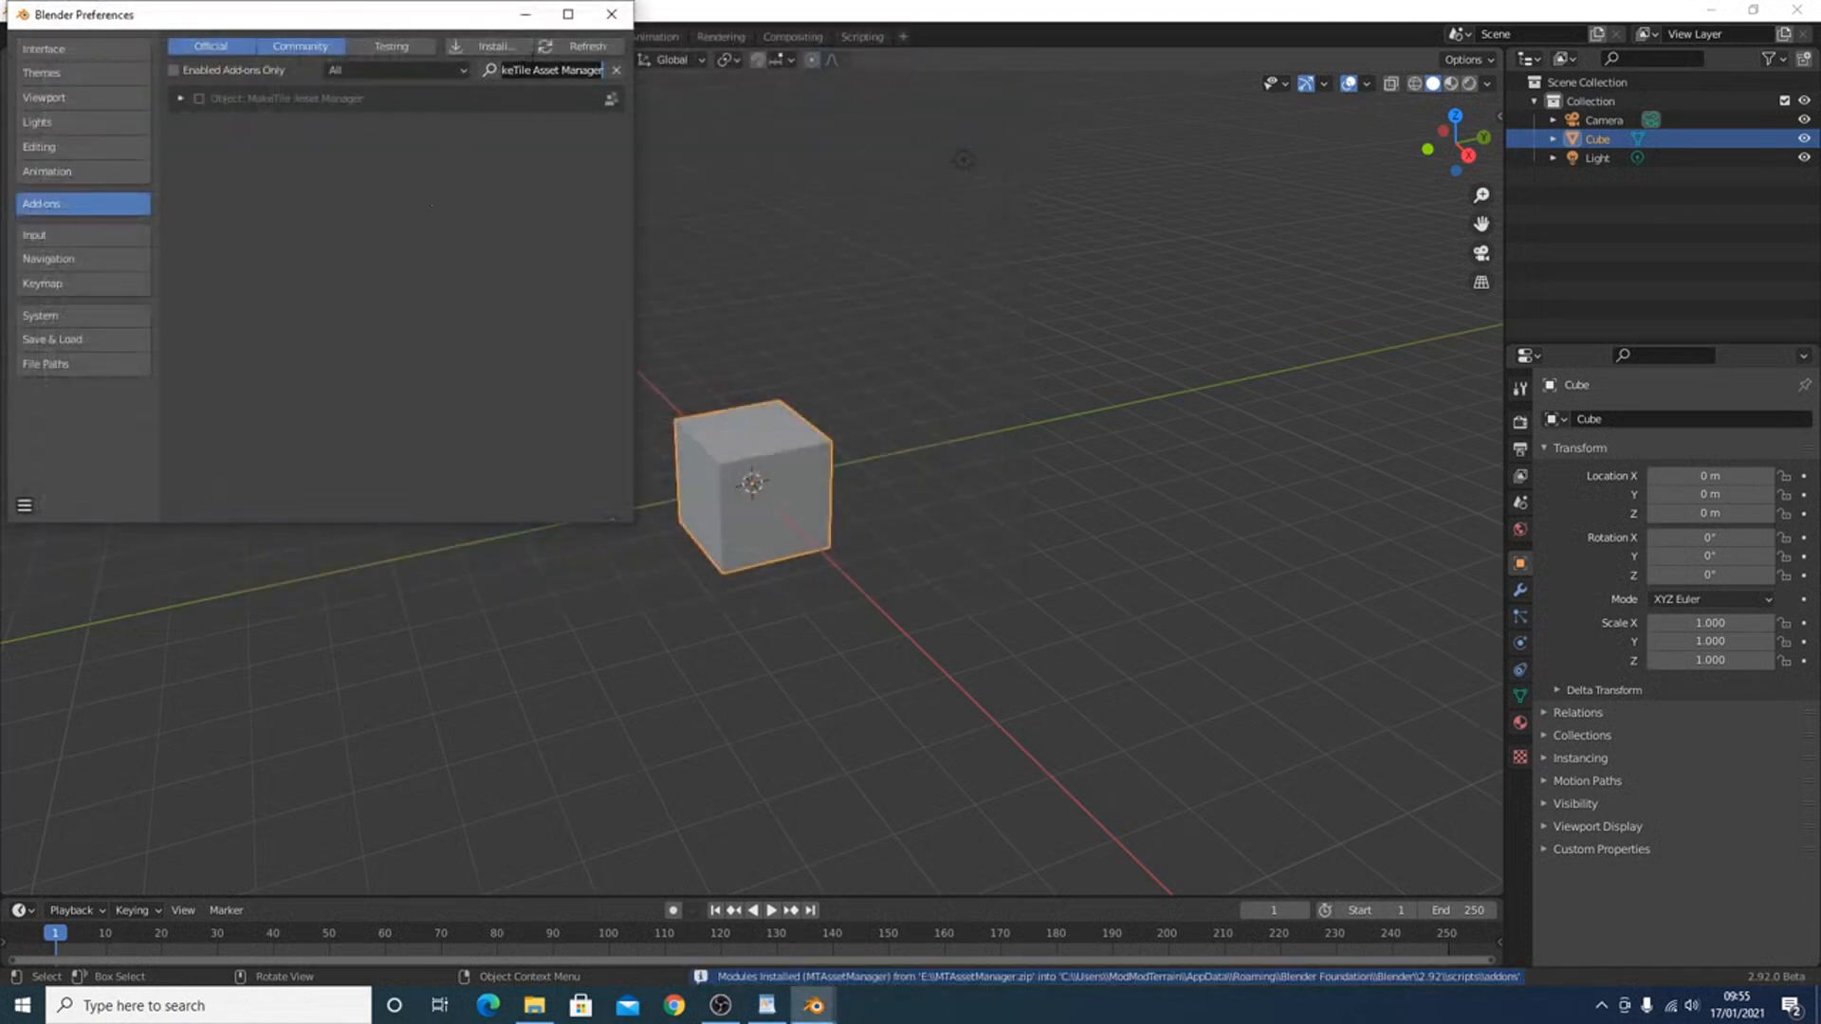
- Find the add-ons by searching for "ake", enable MakeTile and MakeTile Asset Manager, and save the preferences
{"action": "type", "text": "ake"}
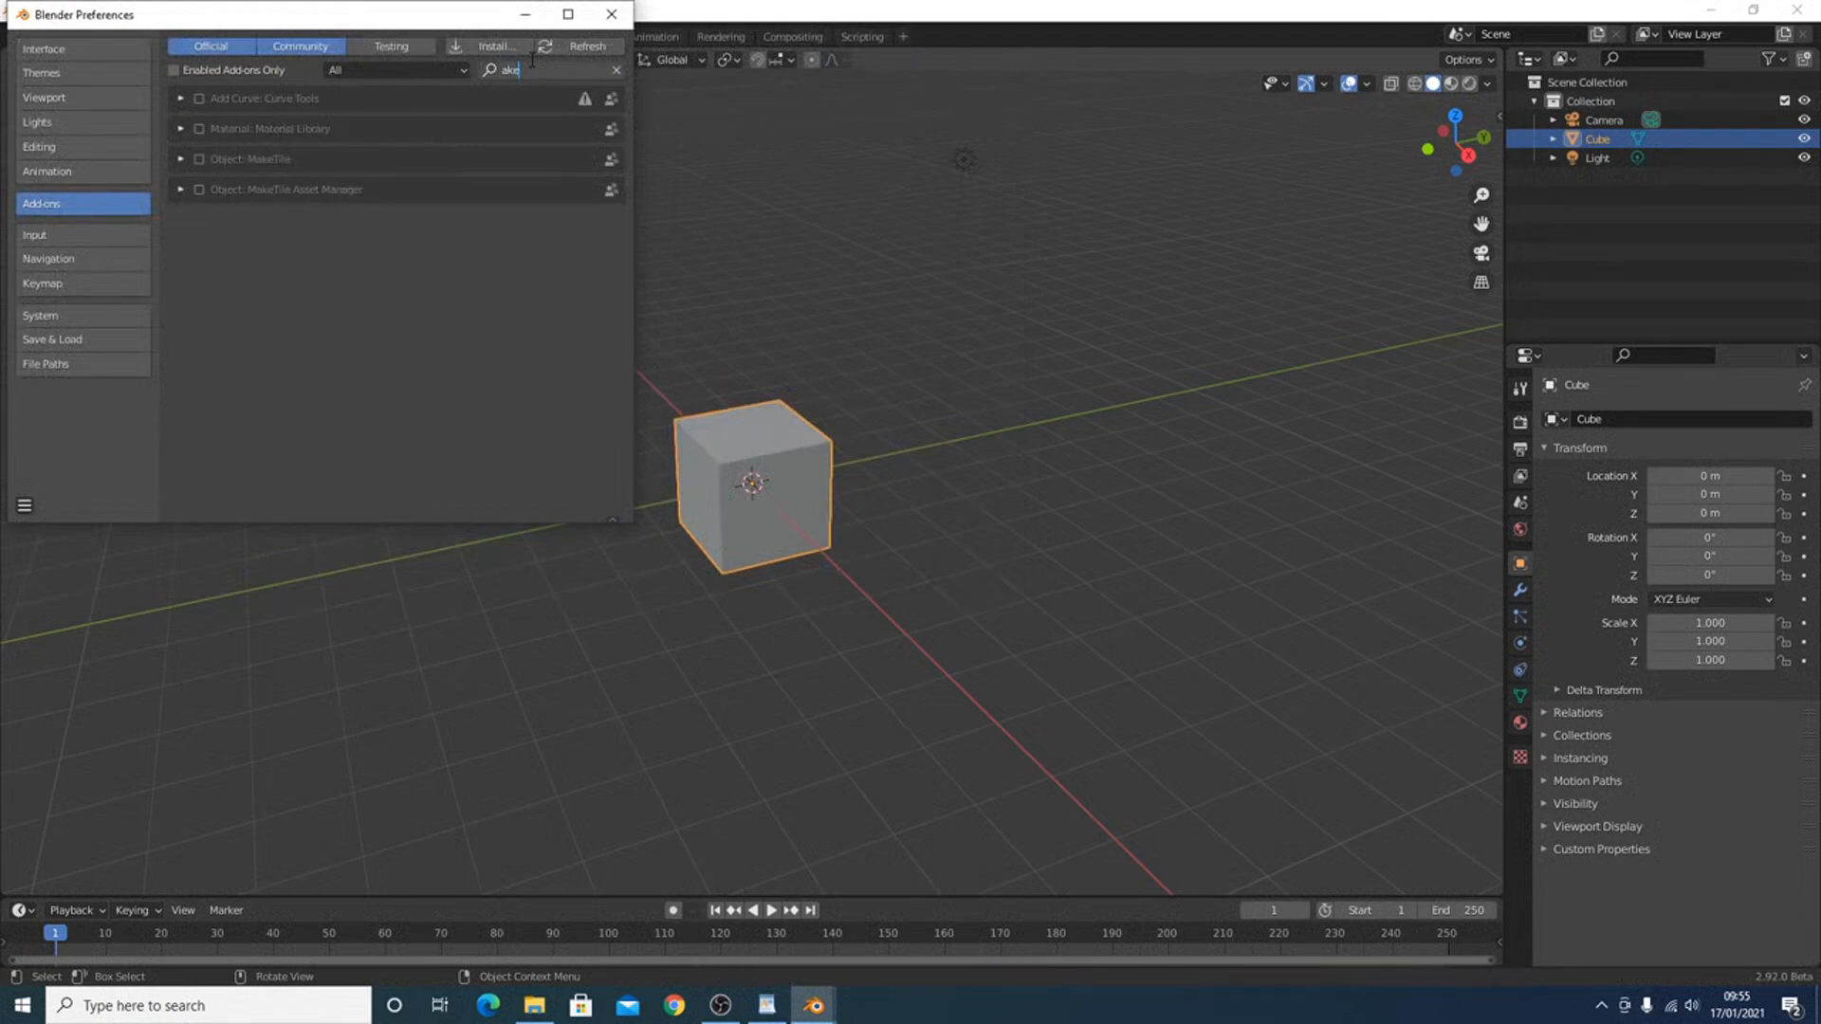
{"action": "key", "text": "Return"}
{"action": "left_click", "coordinate": [199, 159]}
{"action": "left_click", "coordinate": [199, 189]}
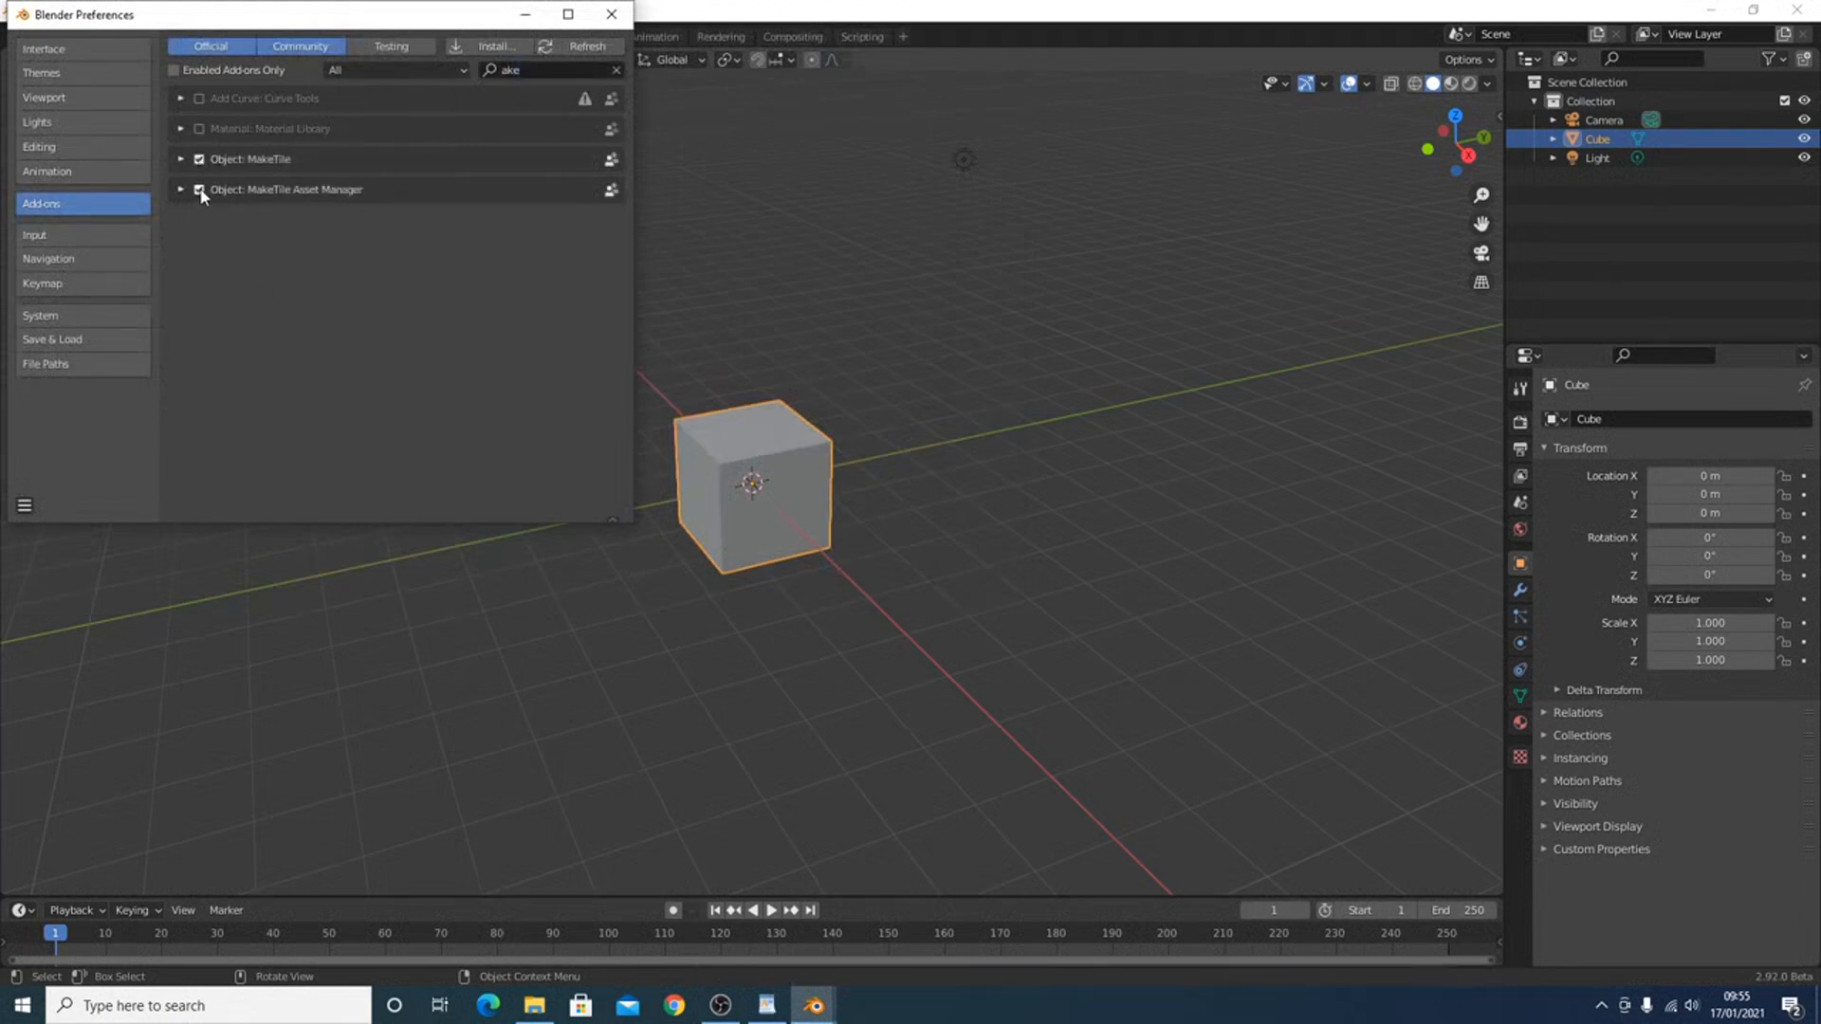
{"action": "left_click", "coordinate": [25, 505]}
{"action": "left_click", "coordinate": [73, 456]}
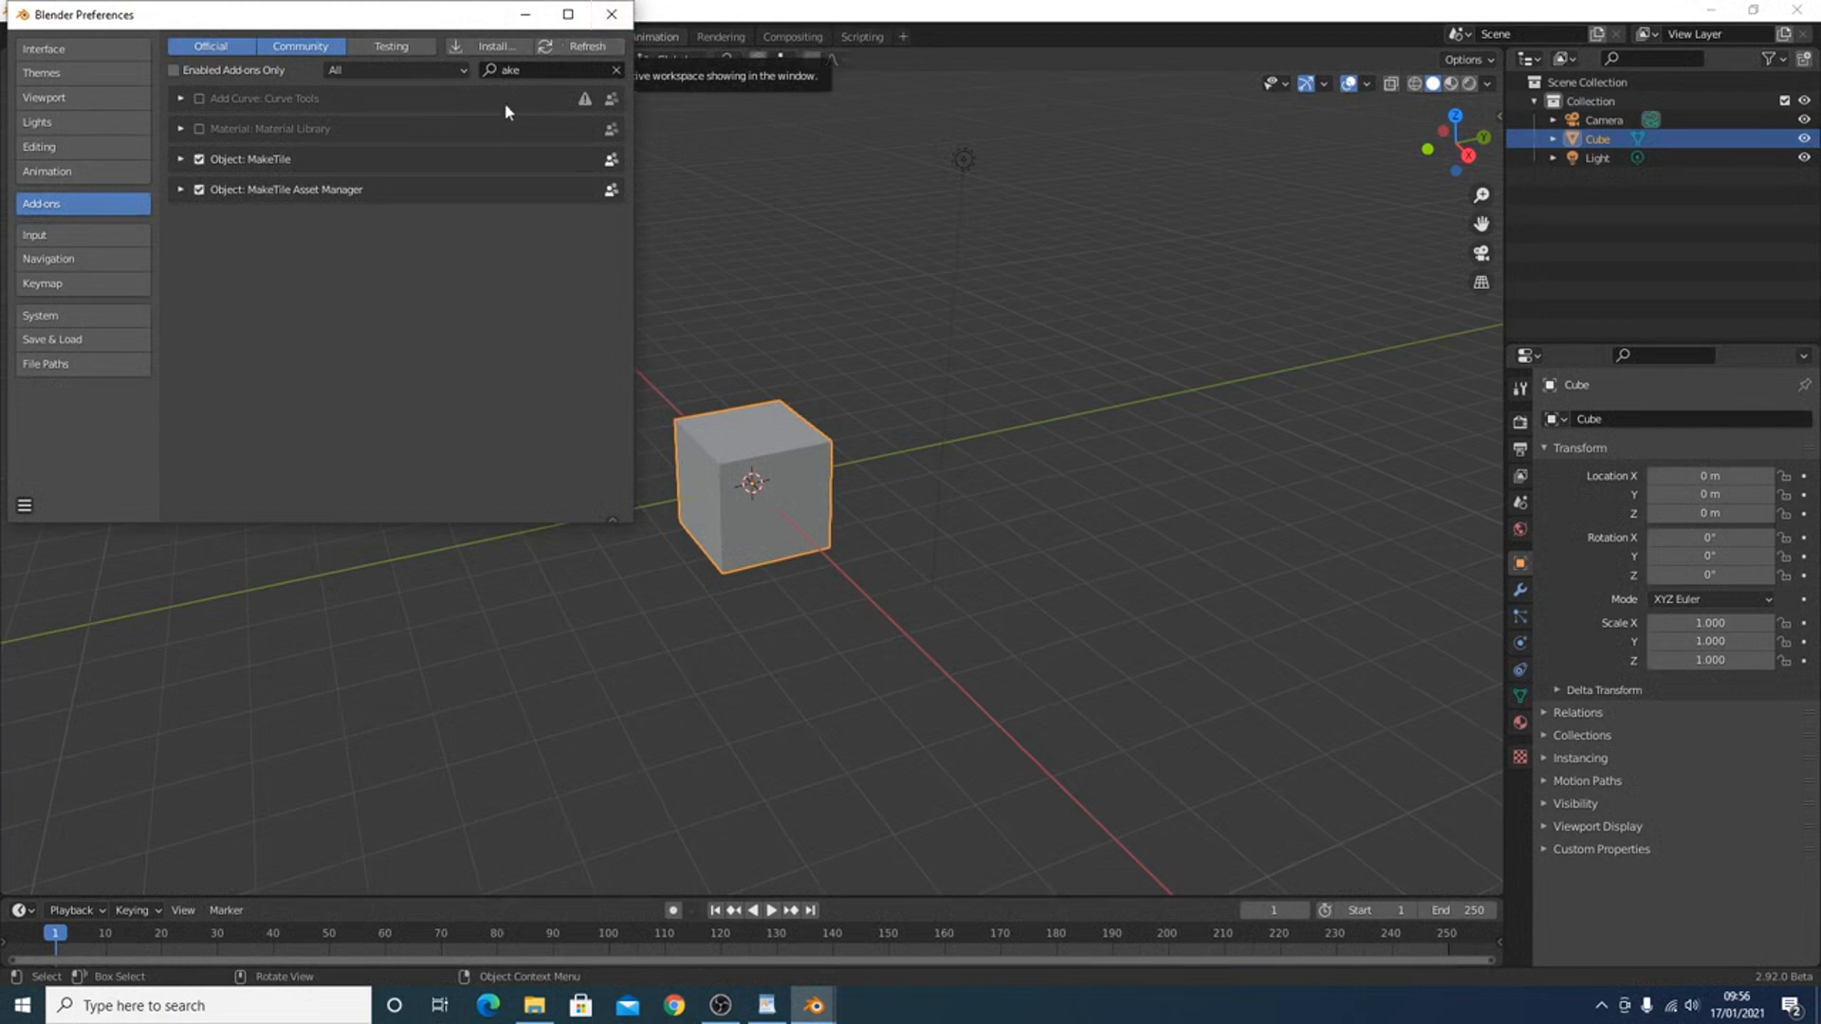
- Find the 3D-Print Toolbox add-on by searching for "print", enable it, and close the preferences
{"action": "left_click", "coordinate": [550, 69]}
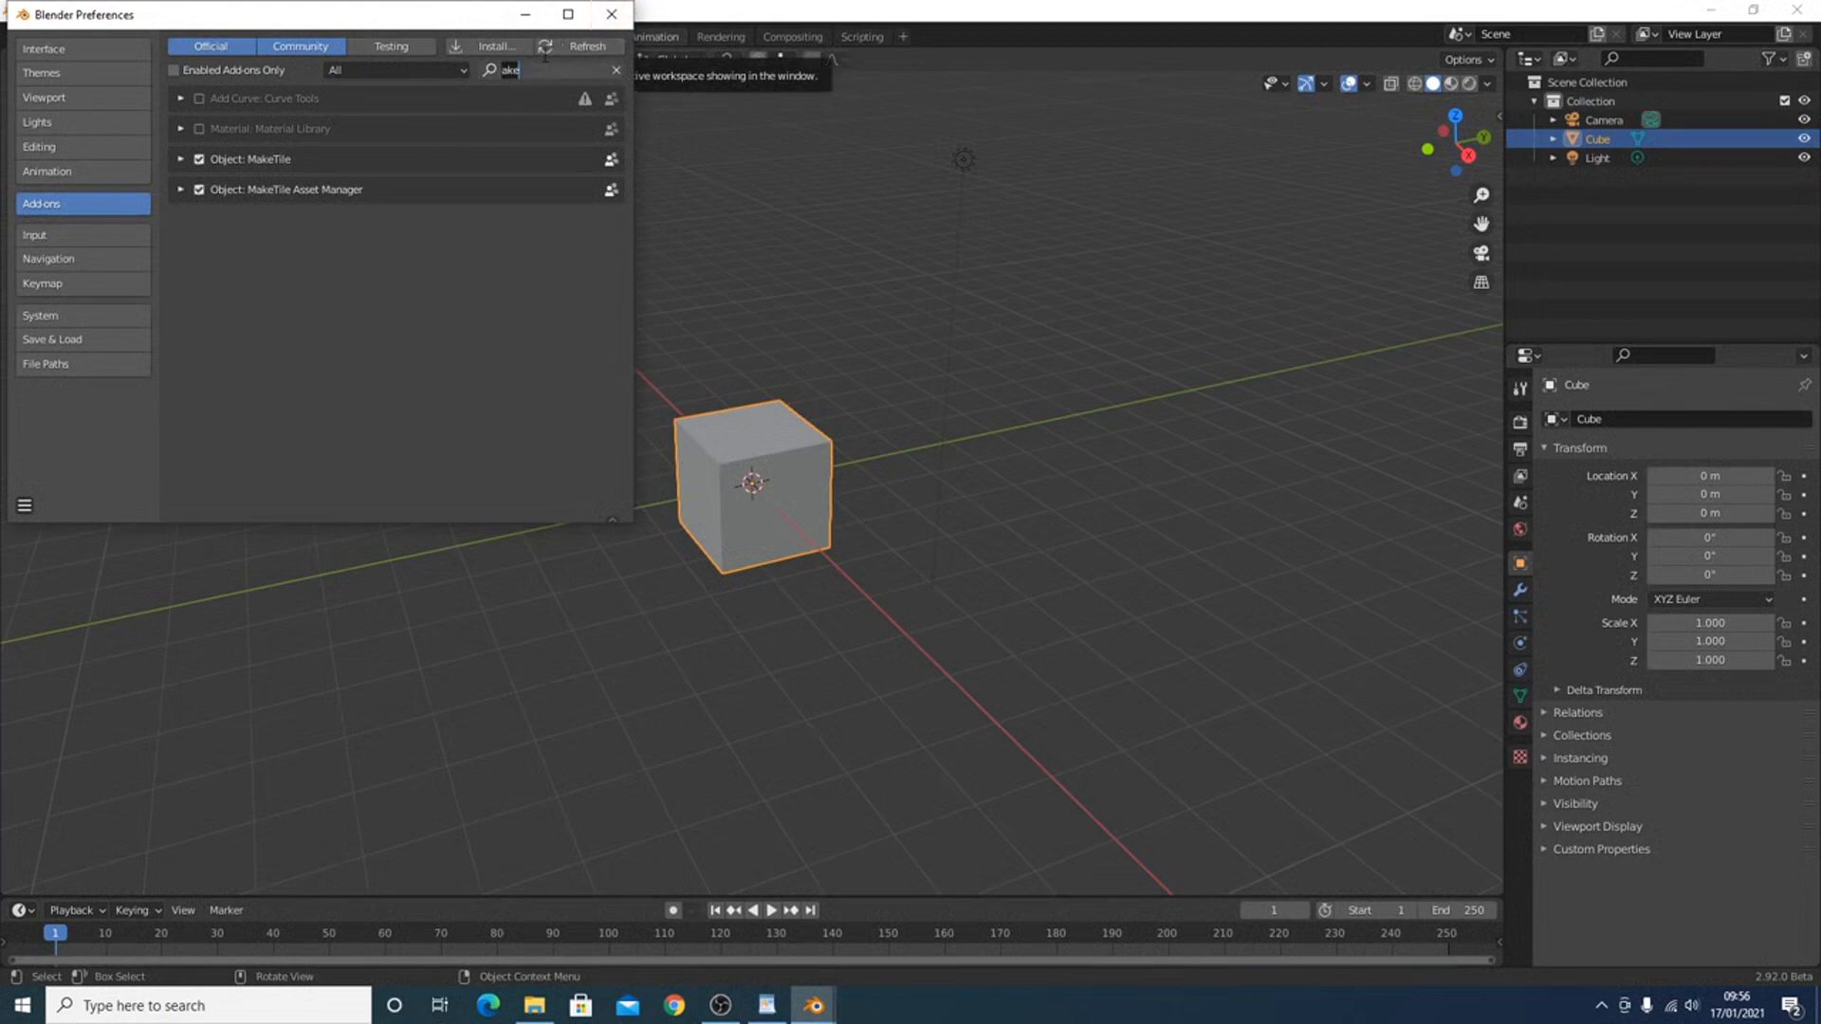
{"action": "type", "text": "print"}
{"action": "left_click", "coordinate": [199, 100]}
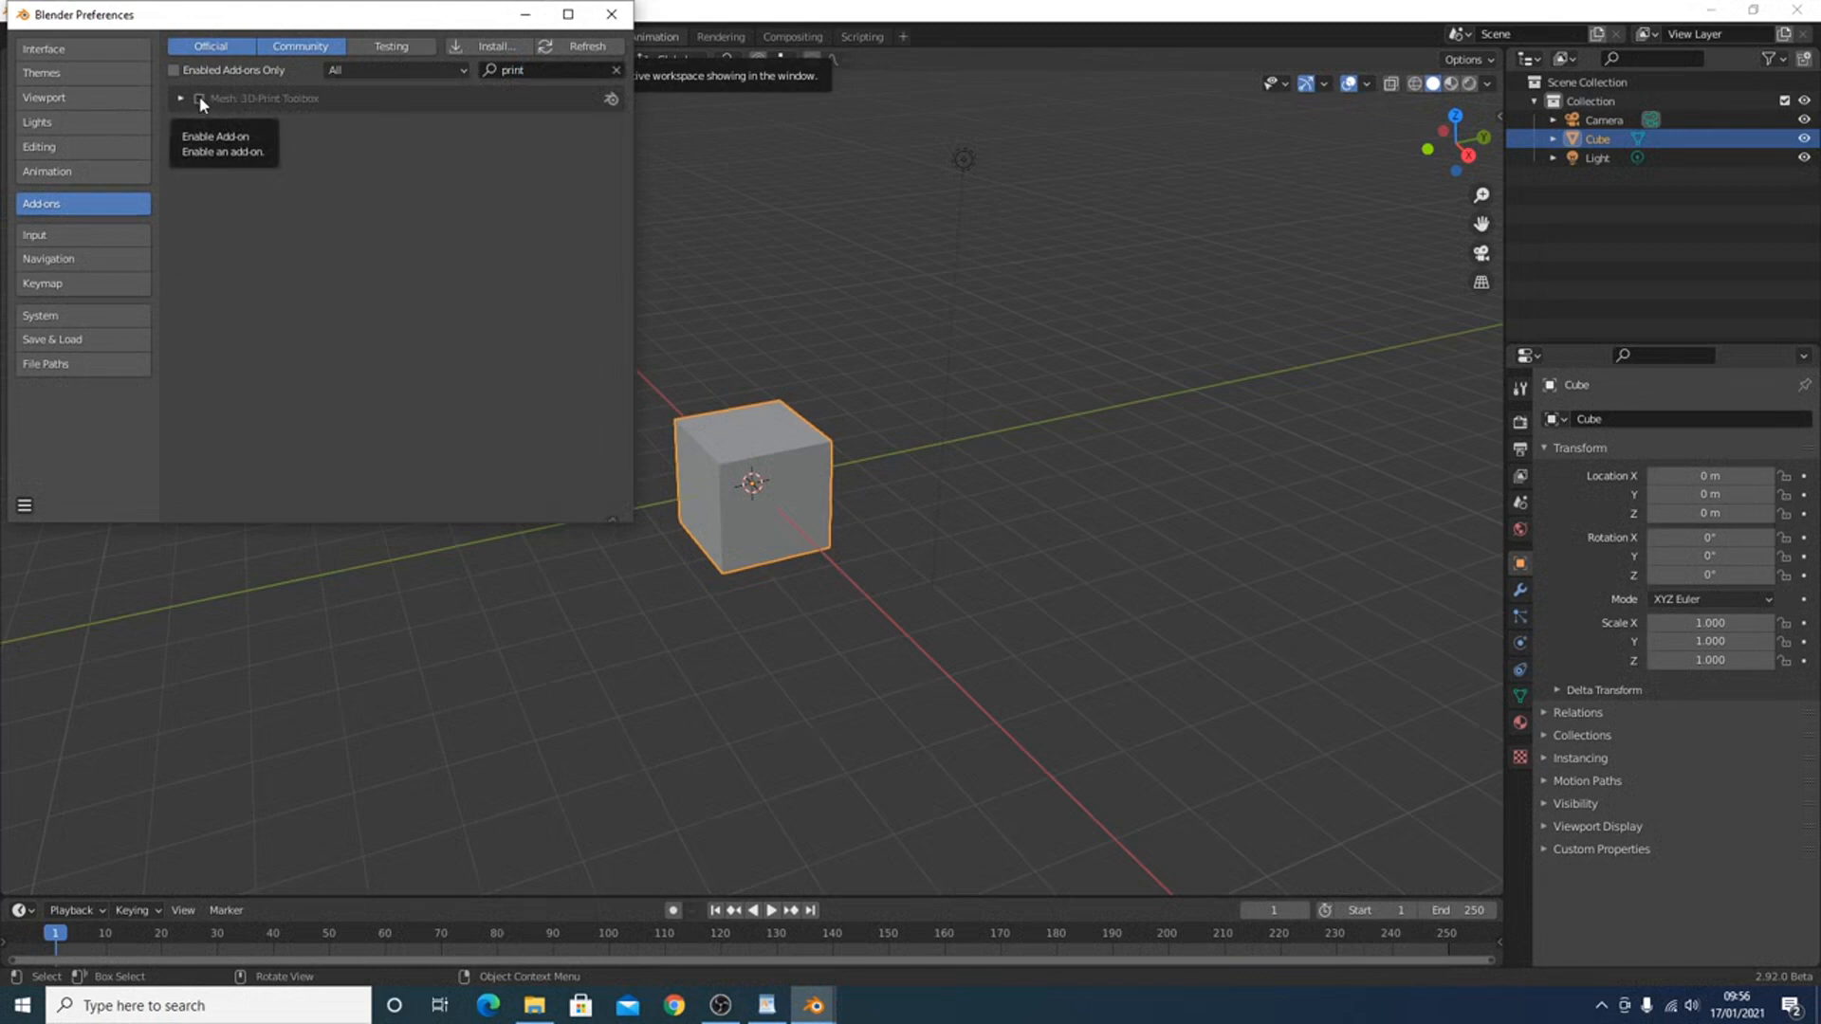
{"action": "left_click", "coordinate": [199, 99]}
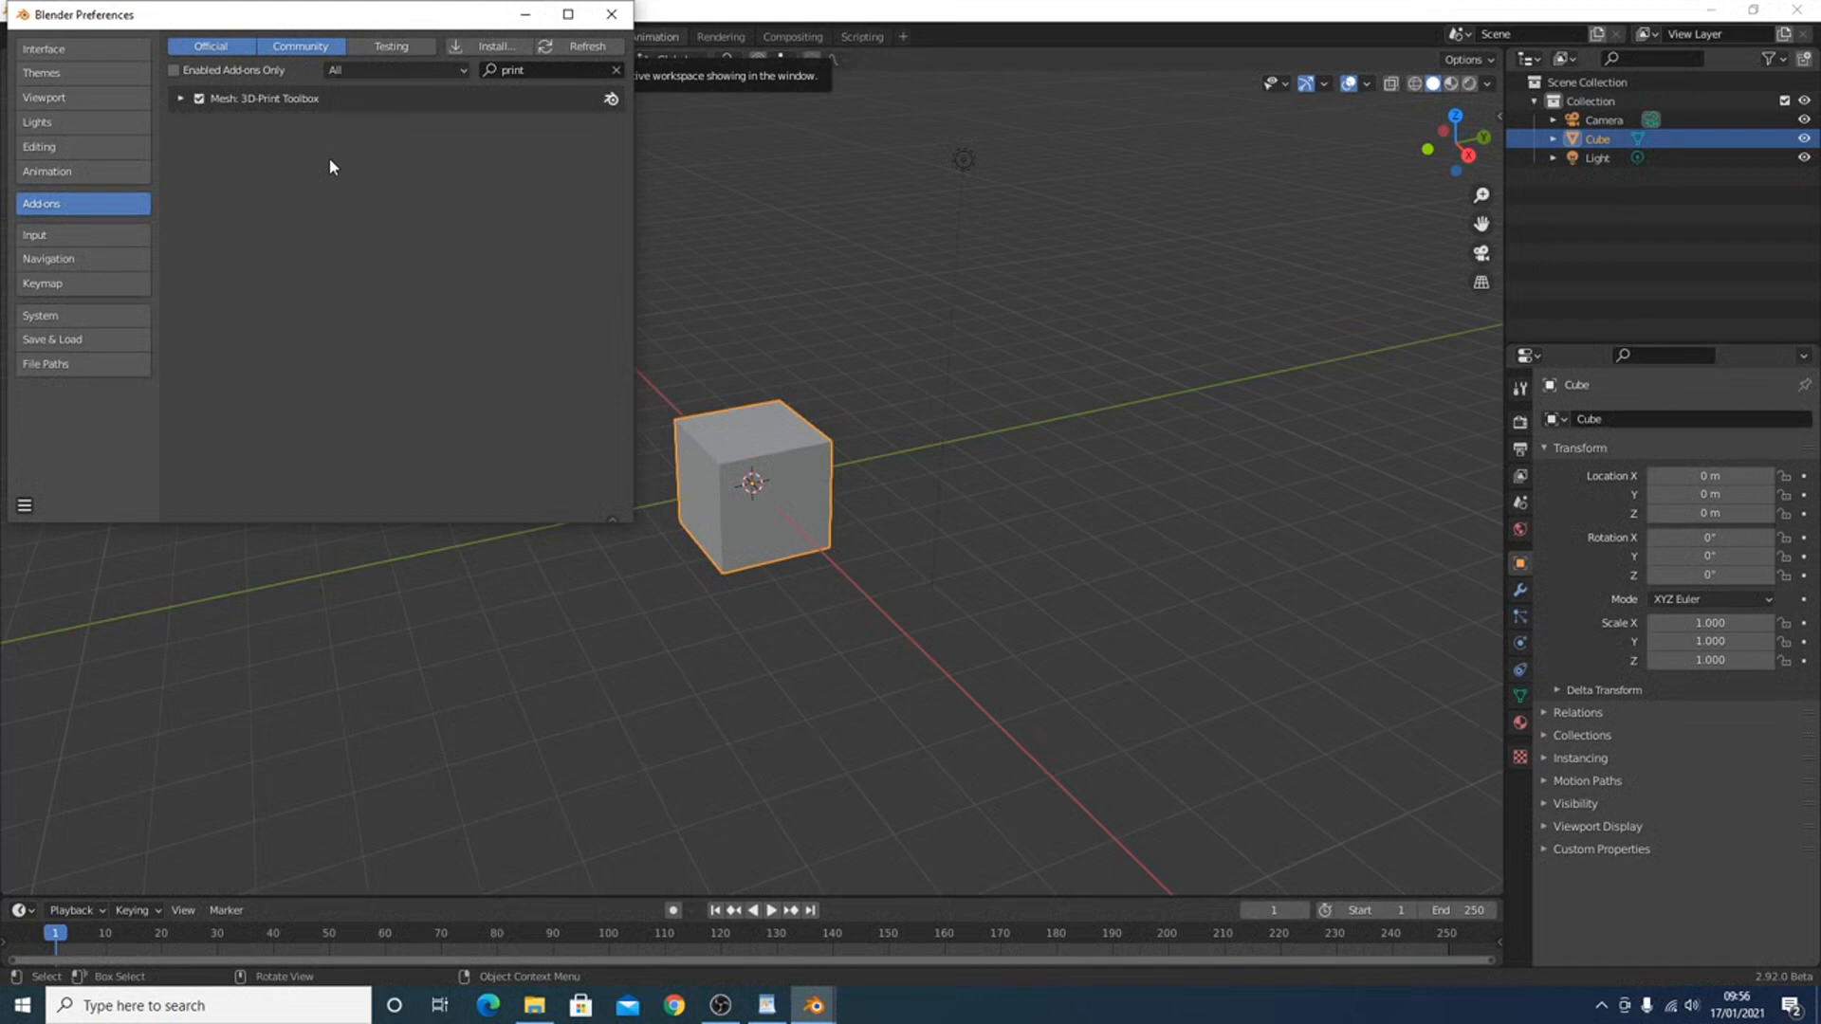
{"action": "left_click", "coordinate": [612, 15]}
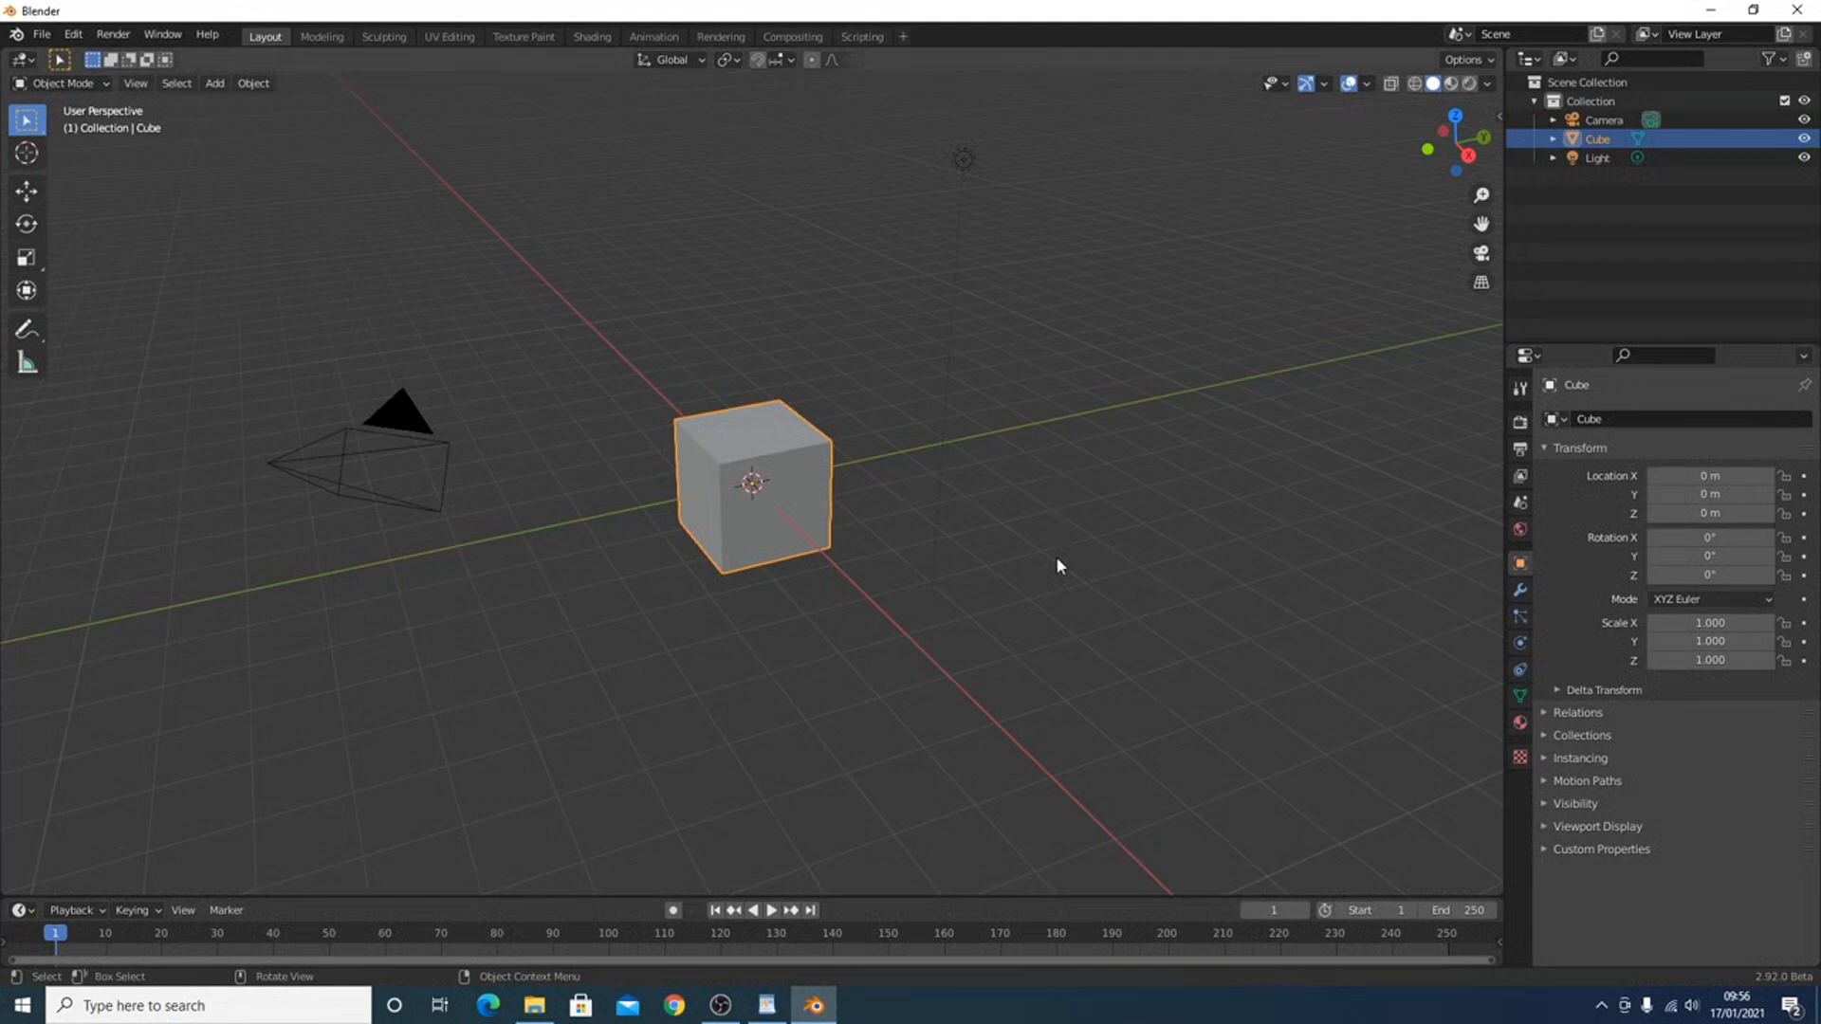
- Browse the wall tiles in the Asset Manager's Collections > Tiles > Walls category through to the end of the list
{"action": "key", "text": "n"}
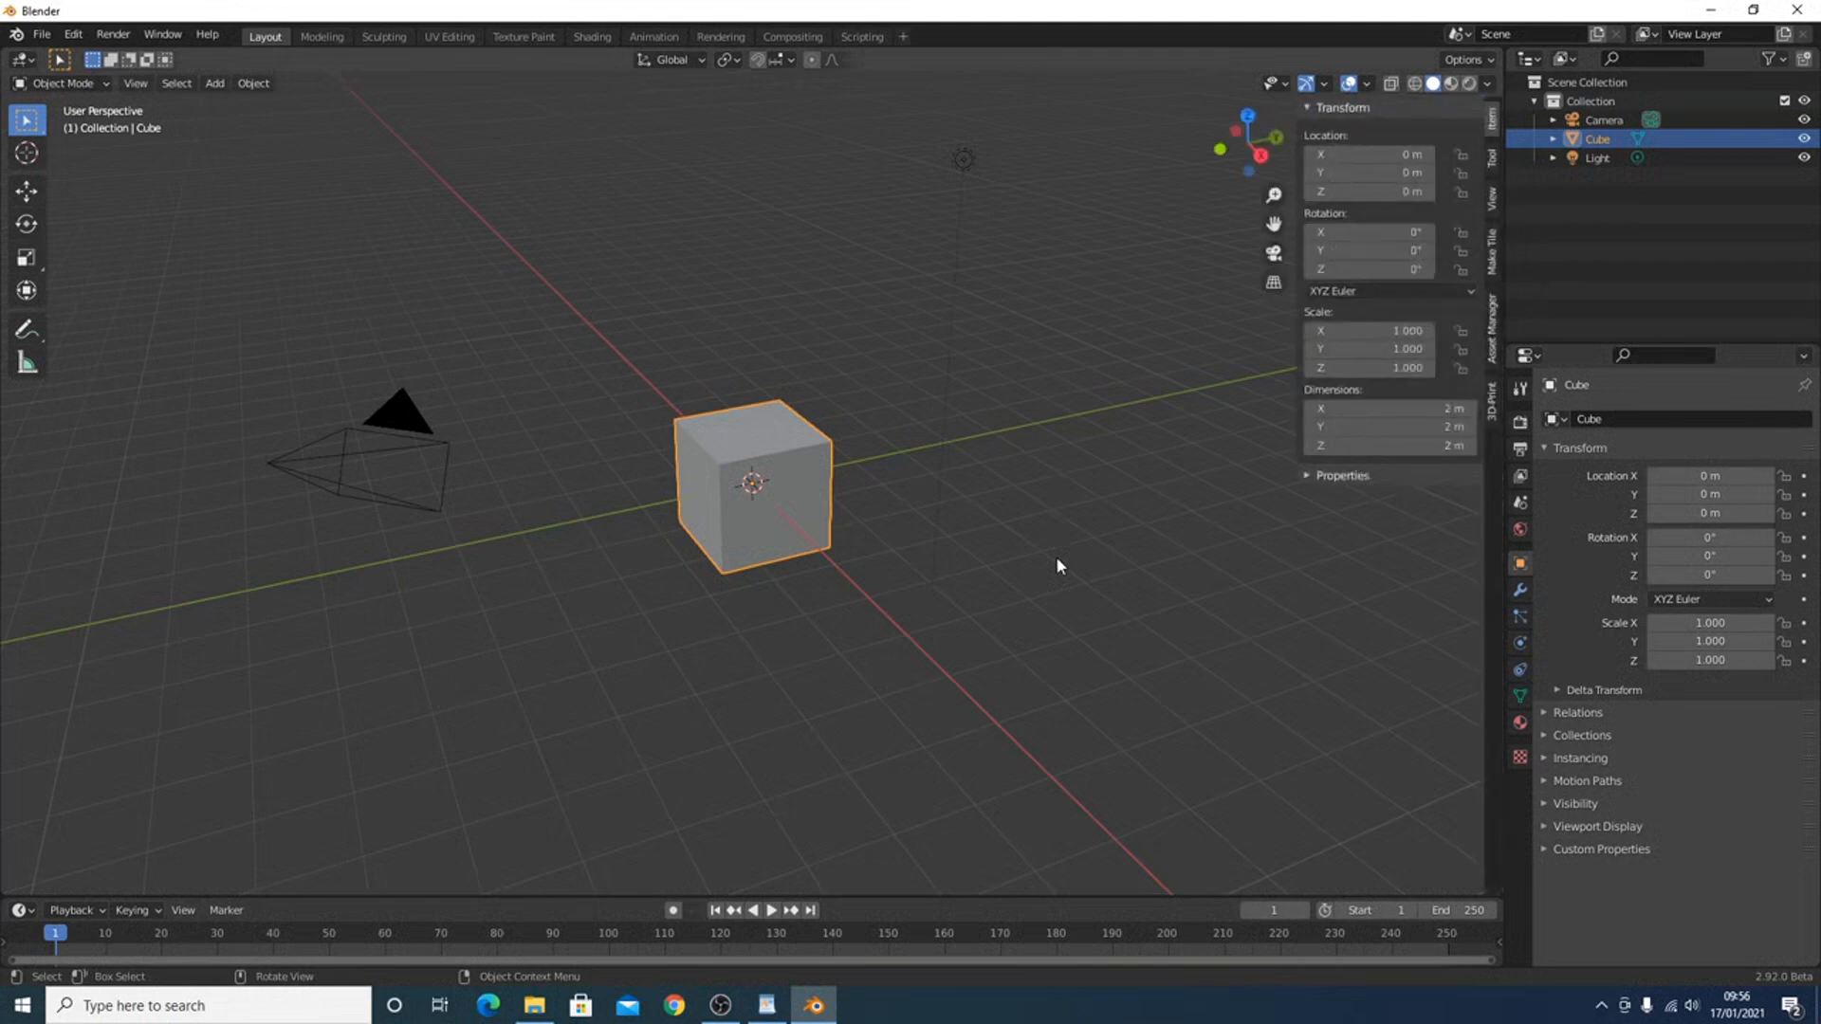
{"action": "left_click", "coordinate": [1492, 332]}
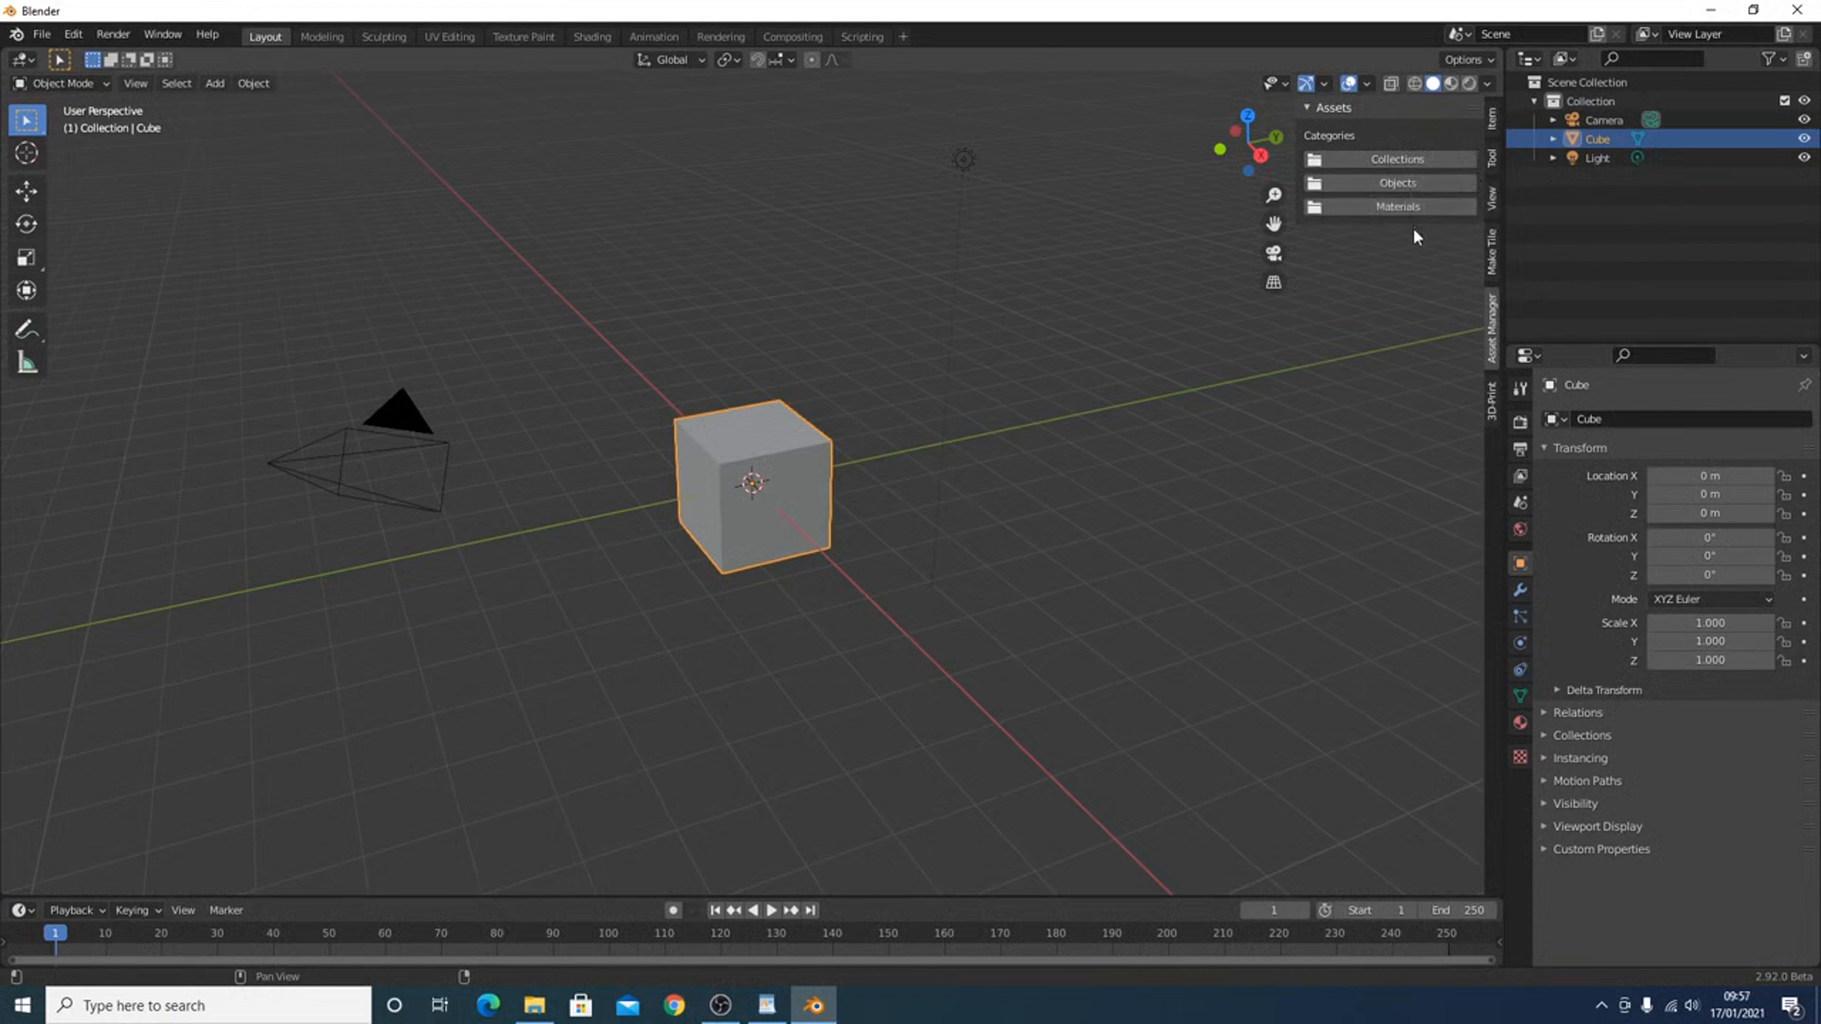
{"action": "left_click", "coordinate": [1411, 163]}
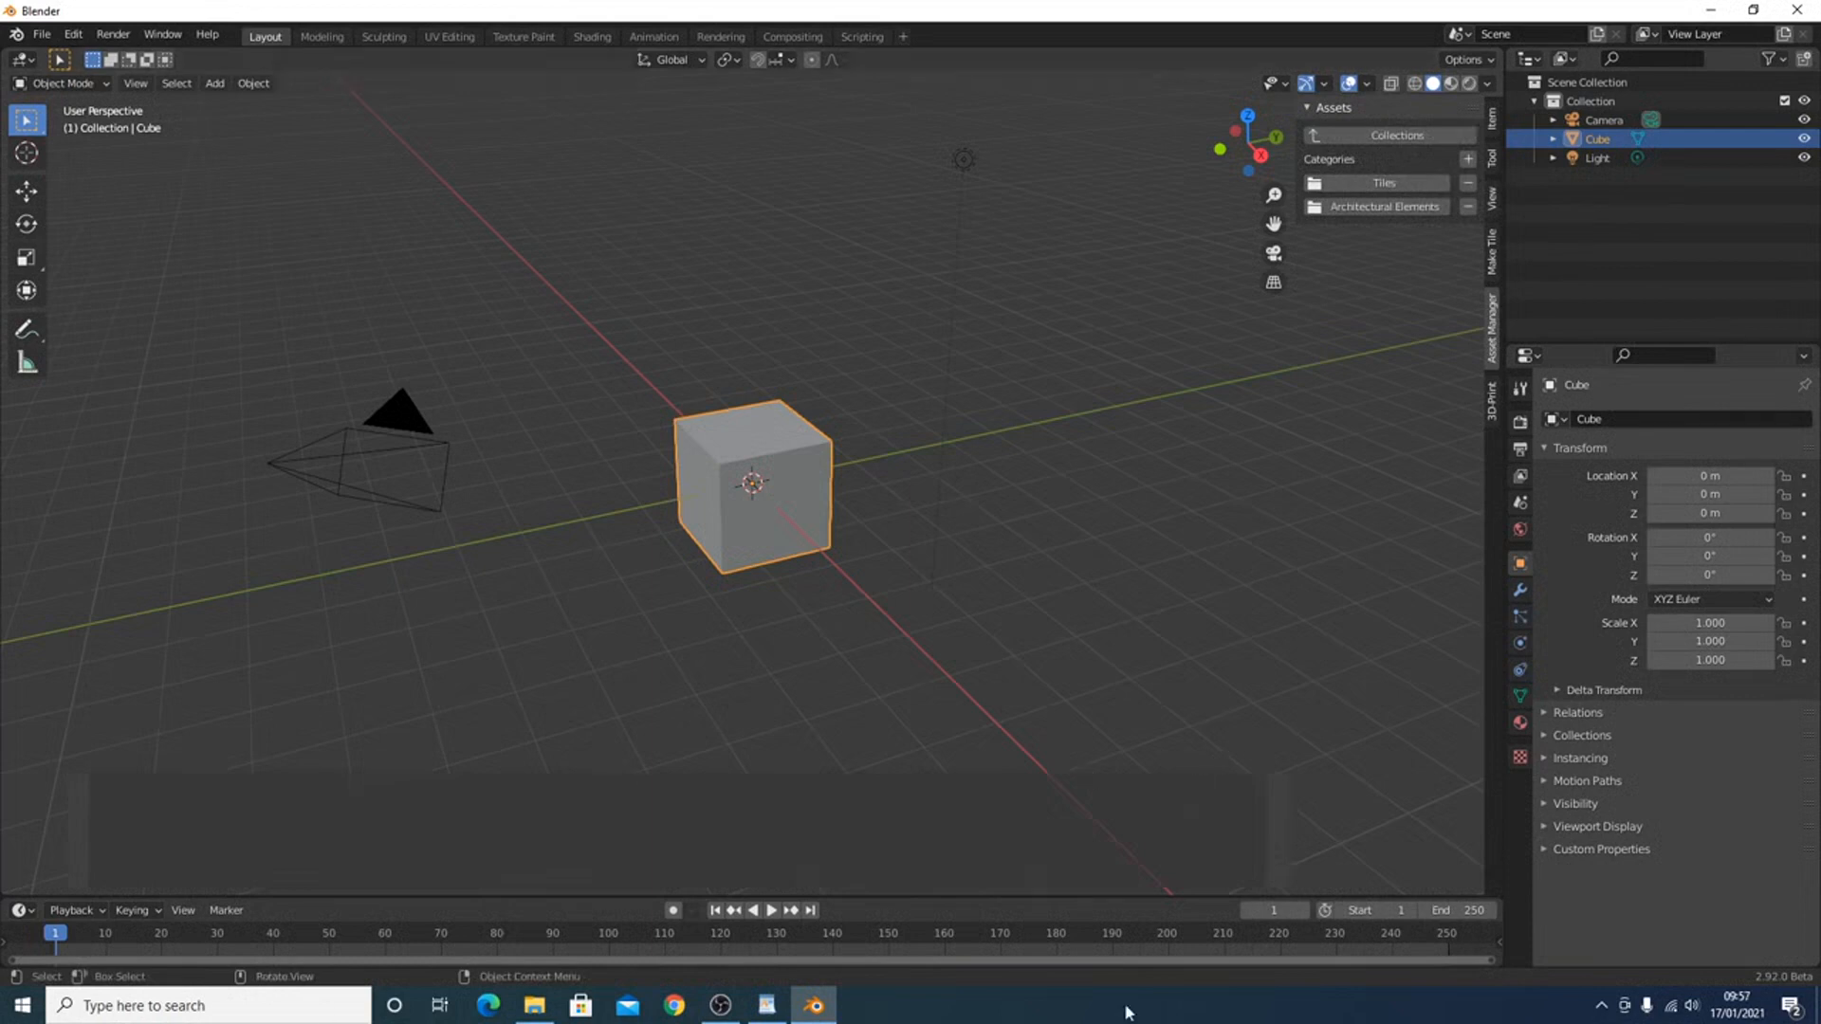
{"action": "left_click", "coordinate": [1377, 182]}
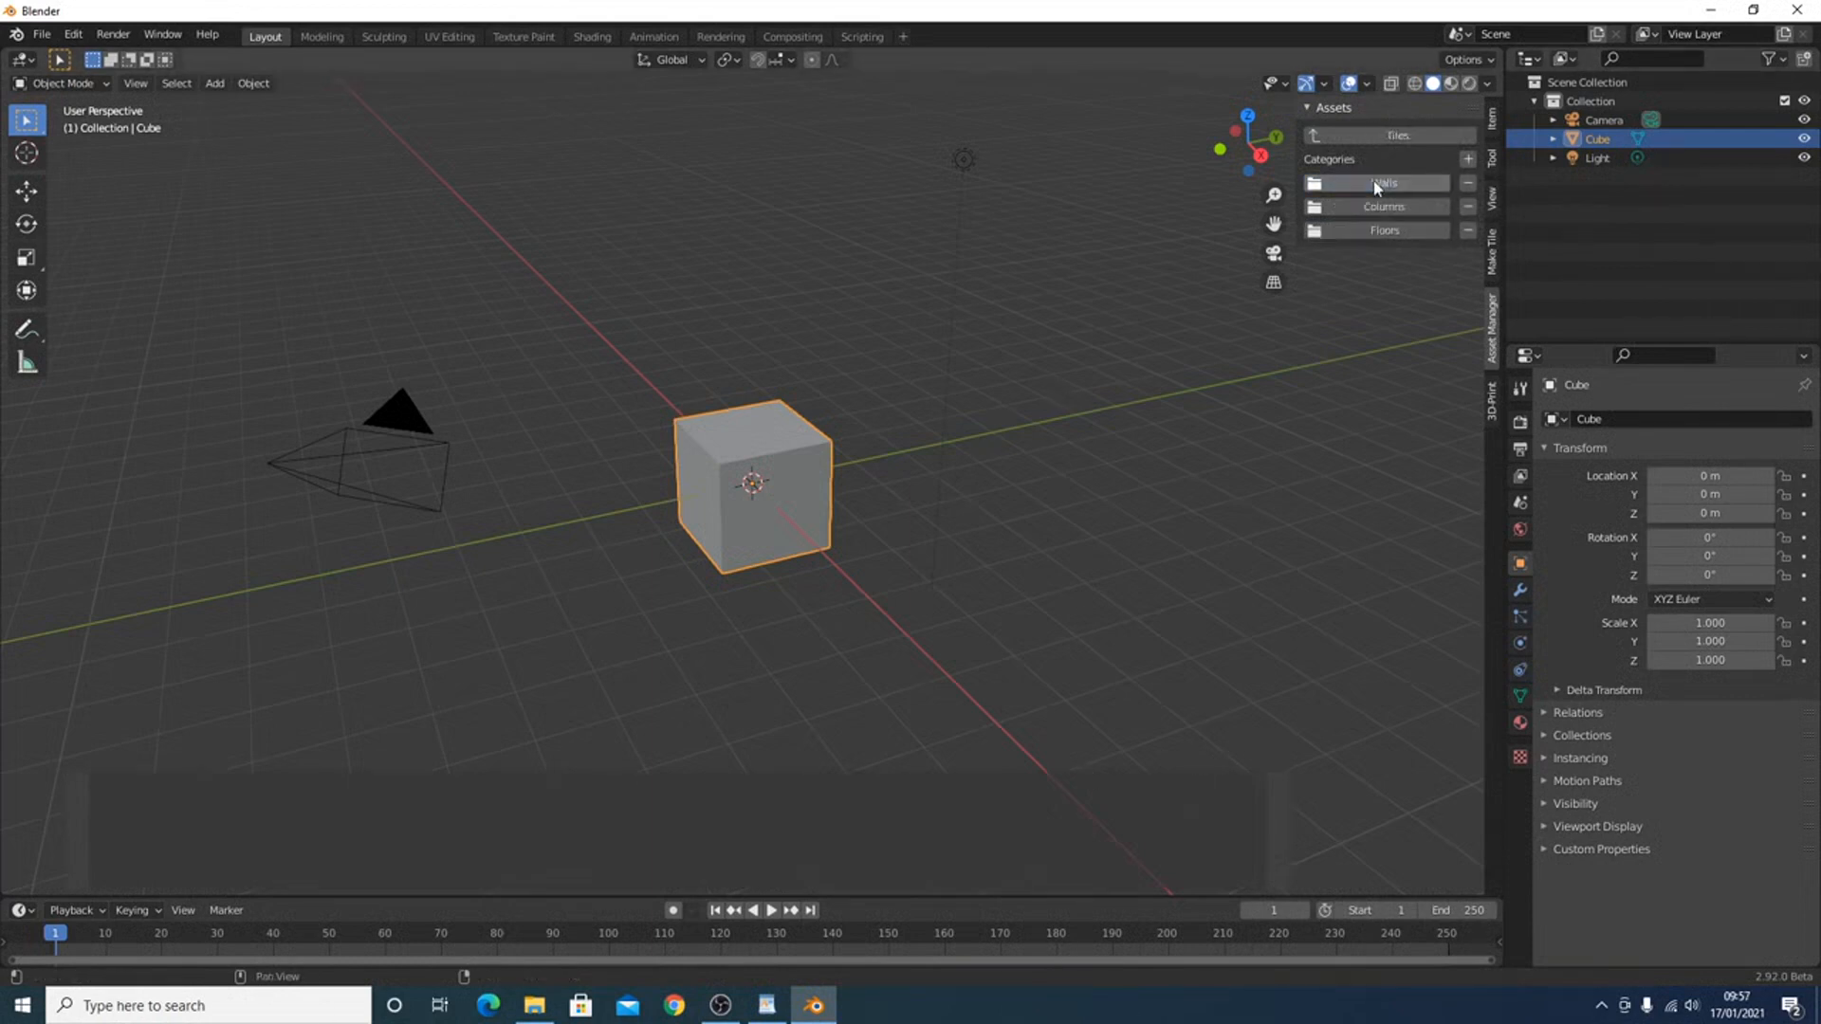
{"action": "left_click", "coordinate": [1384, 182]}
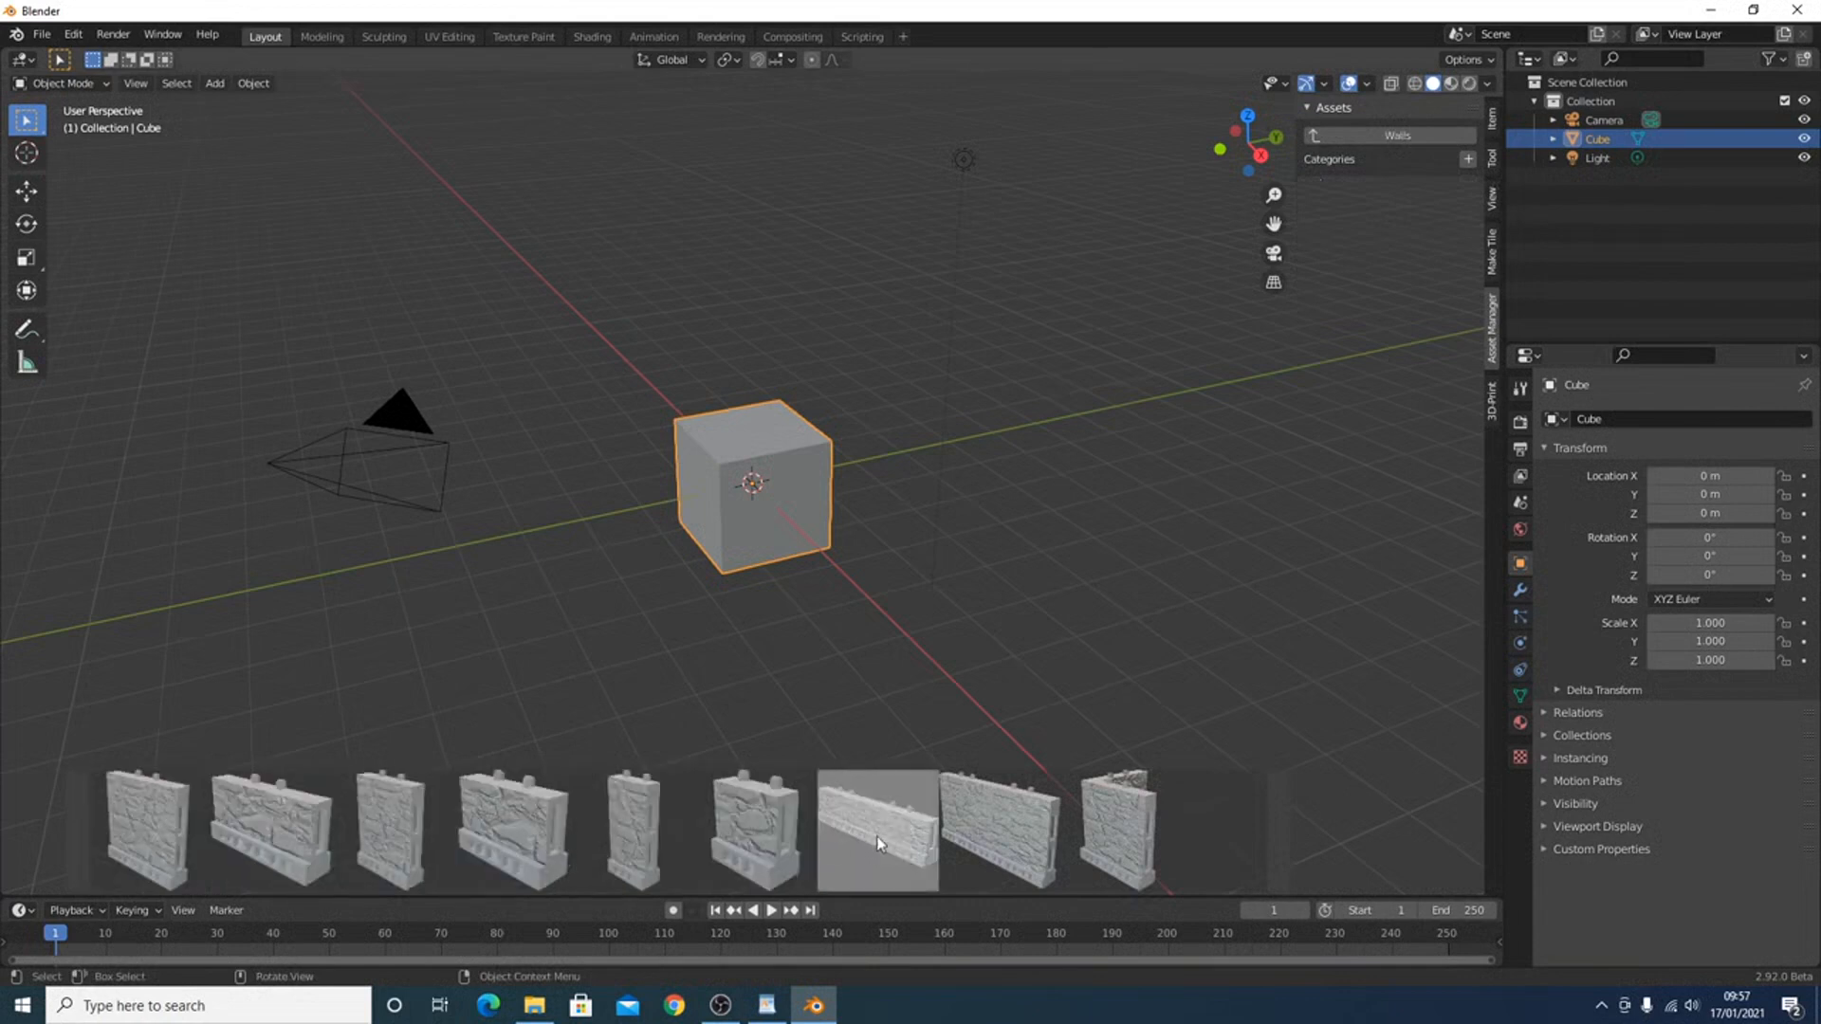
{"action": "scroll", "coordinate": [569, 833], "scroll_direction": "down", "scroll_amount": 12}
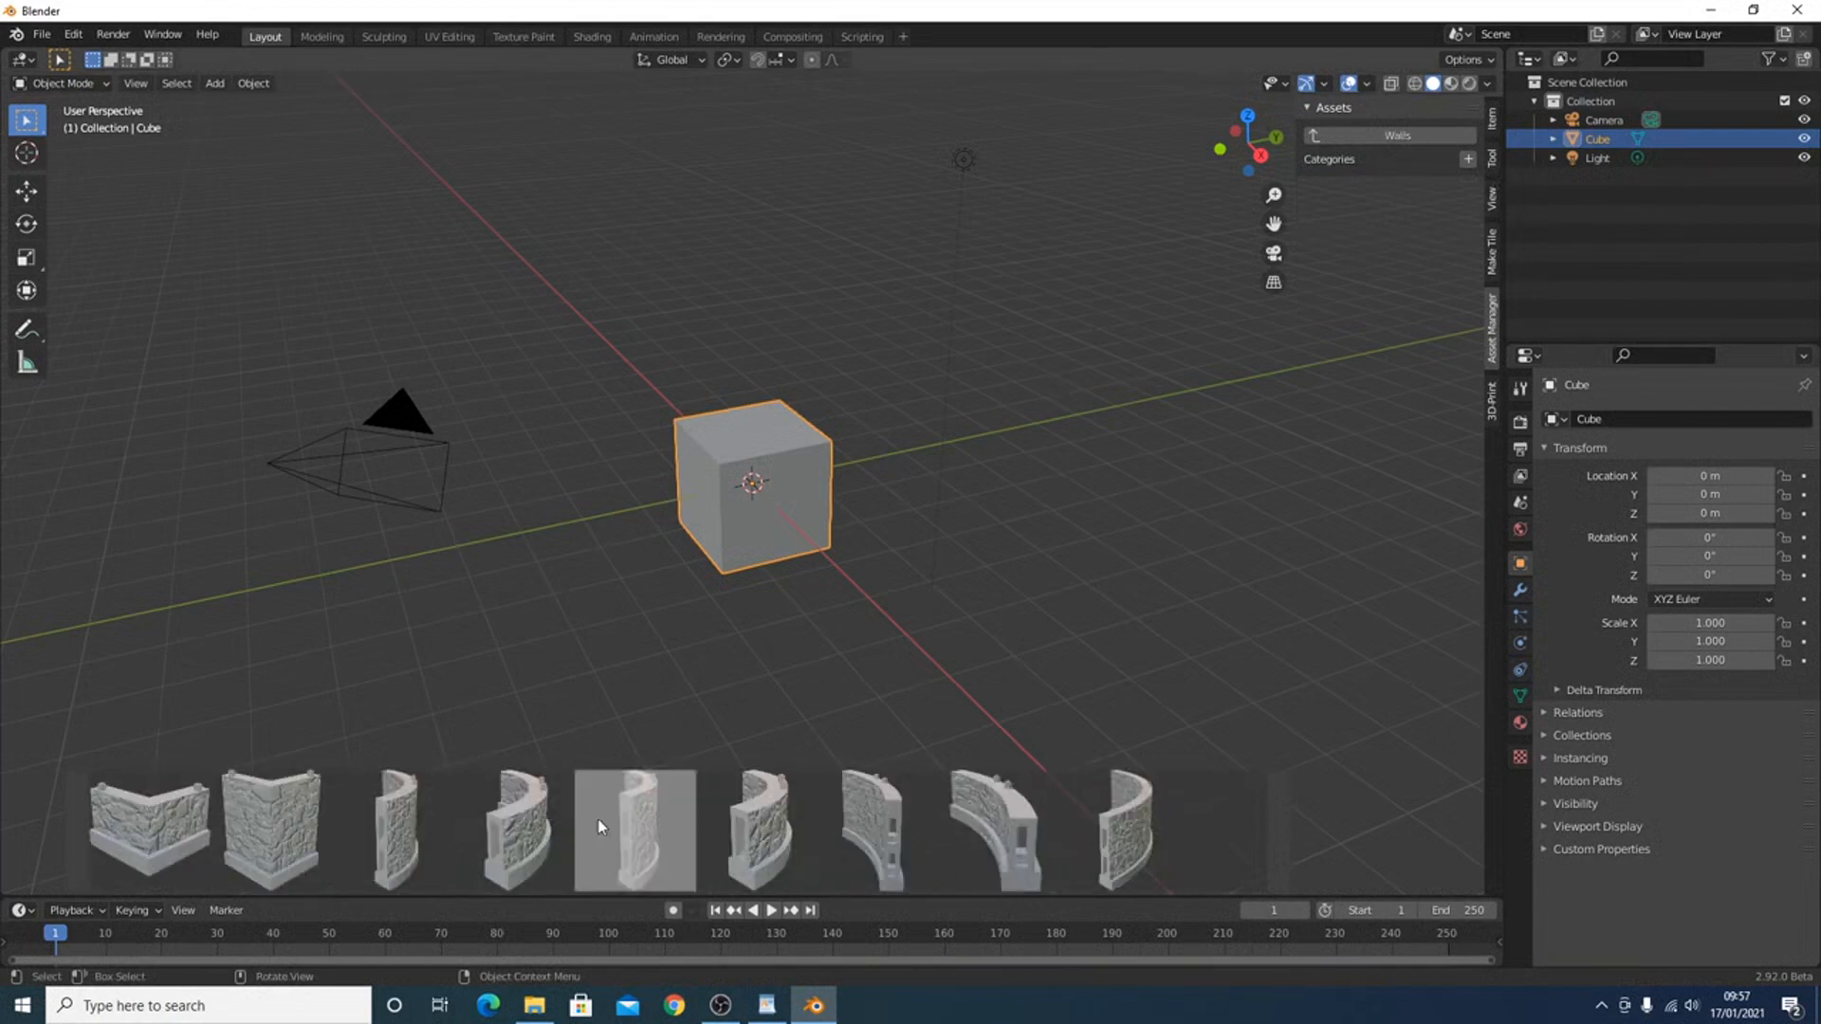
{"action": "scroll", "coordinate": [597, 825], "scroll_direction": "down", "scroll_amount": 10}
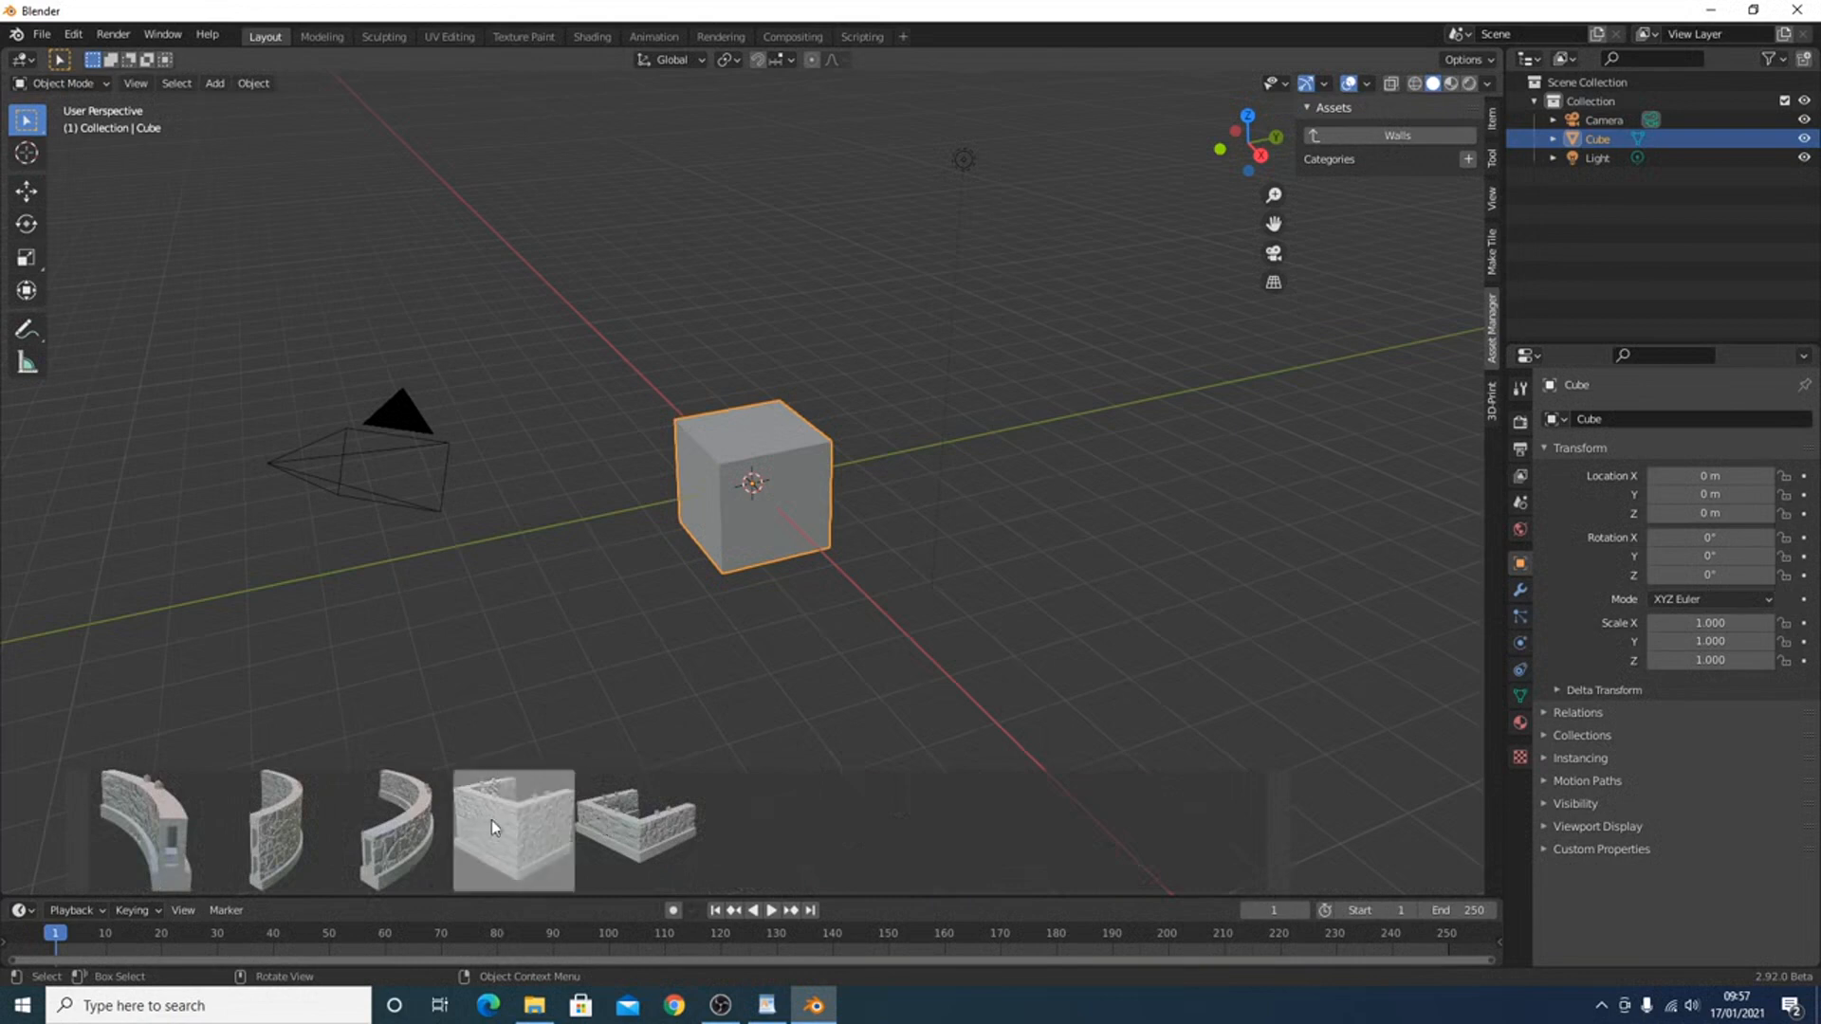
{"action": "scroll", "coordinate": [491, 828], "scroll_direction": "down", "scroll_amount": 8}
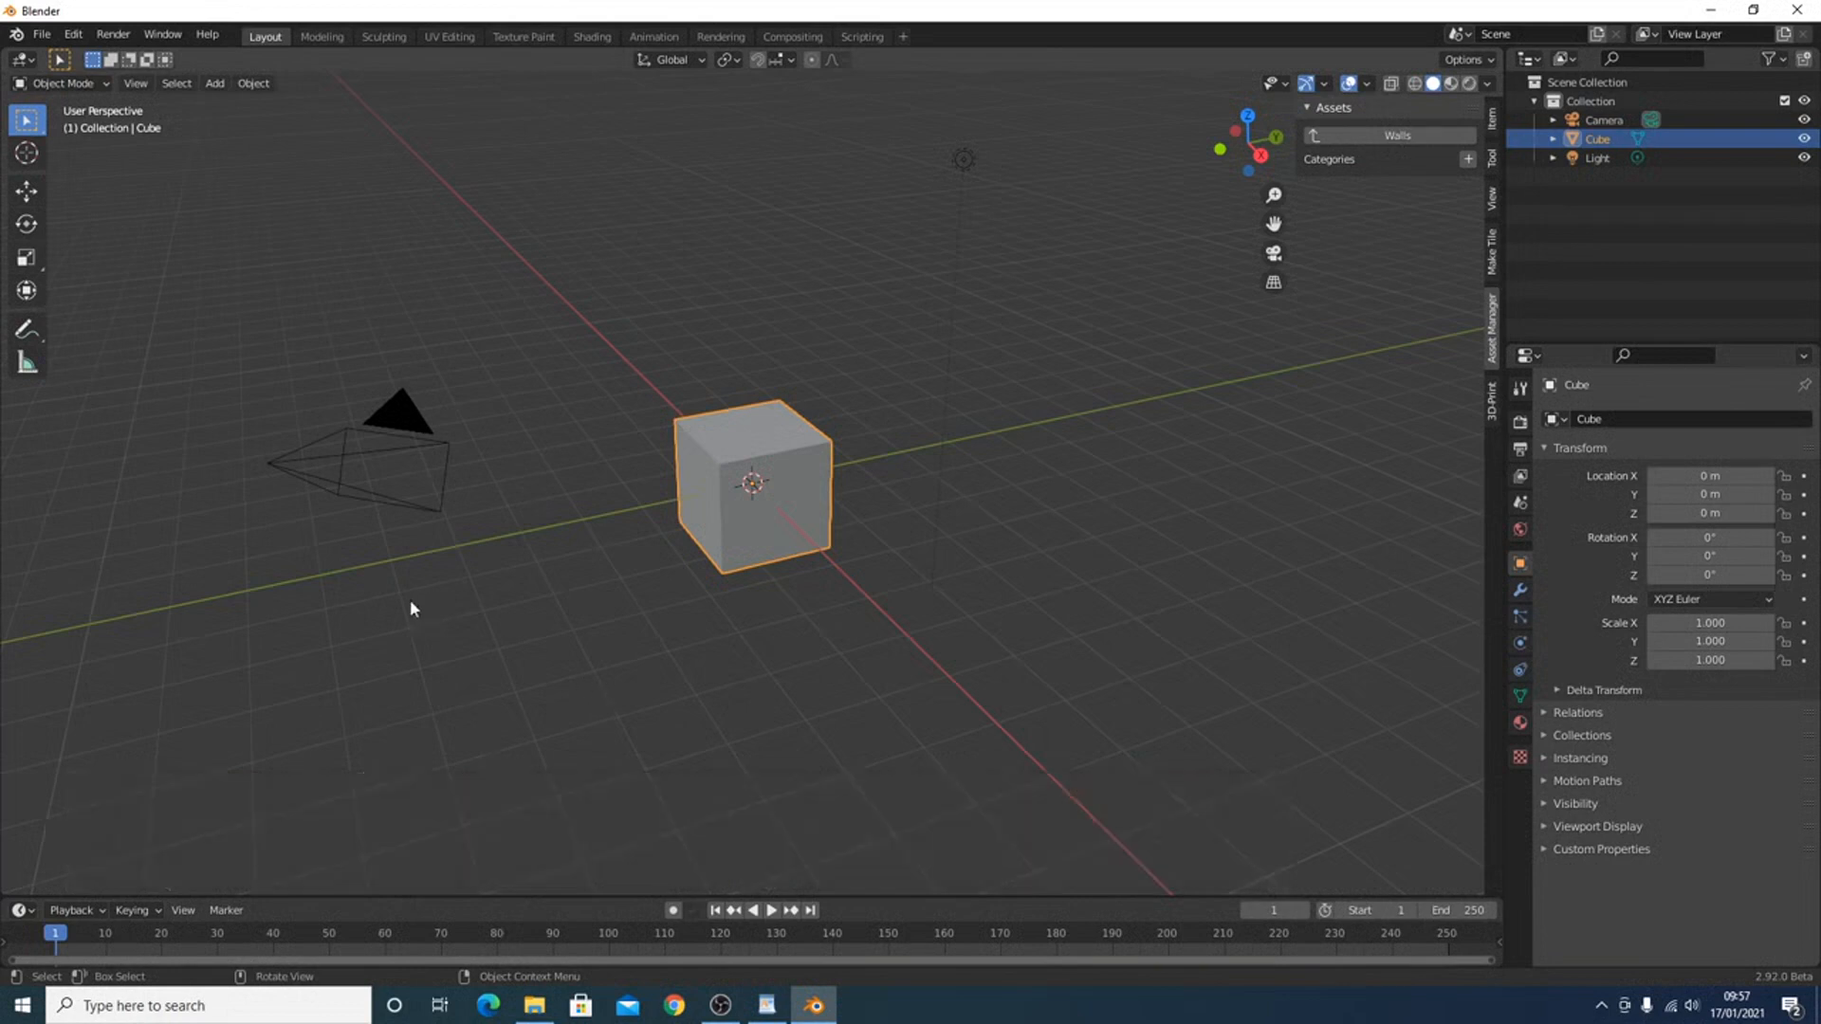
- Reopen the Walls category and place its first straight wall tile, the OpenLOCK A-Wall, on the ground away from the cube
{"action": "left_click", "coordinate": [1402, 136]}
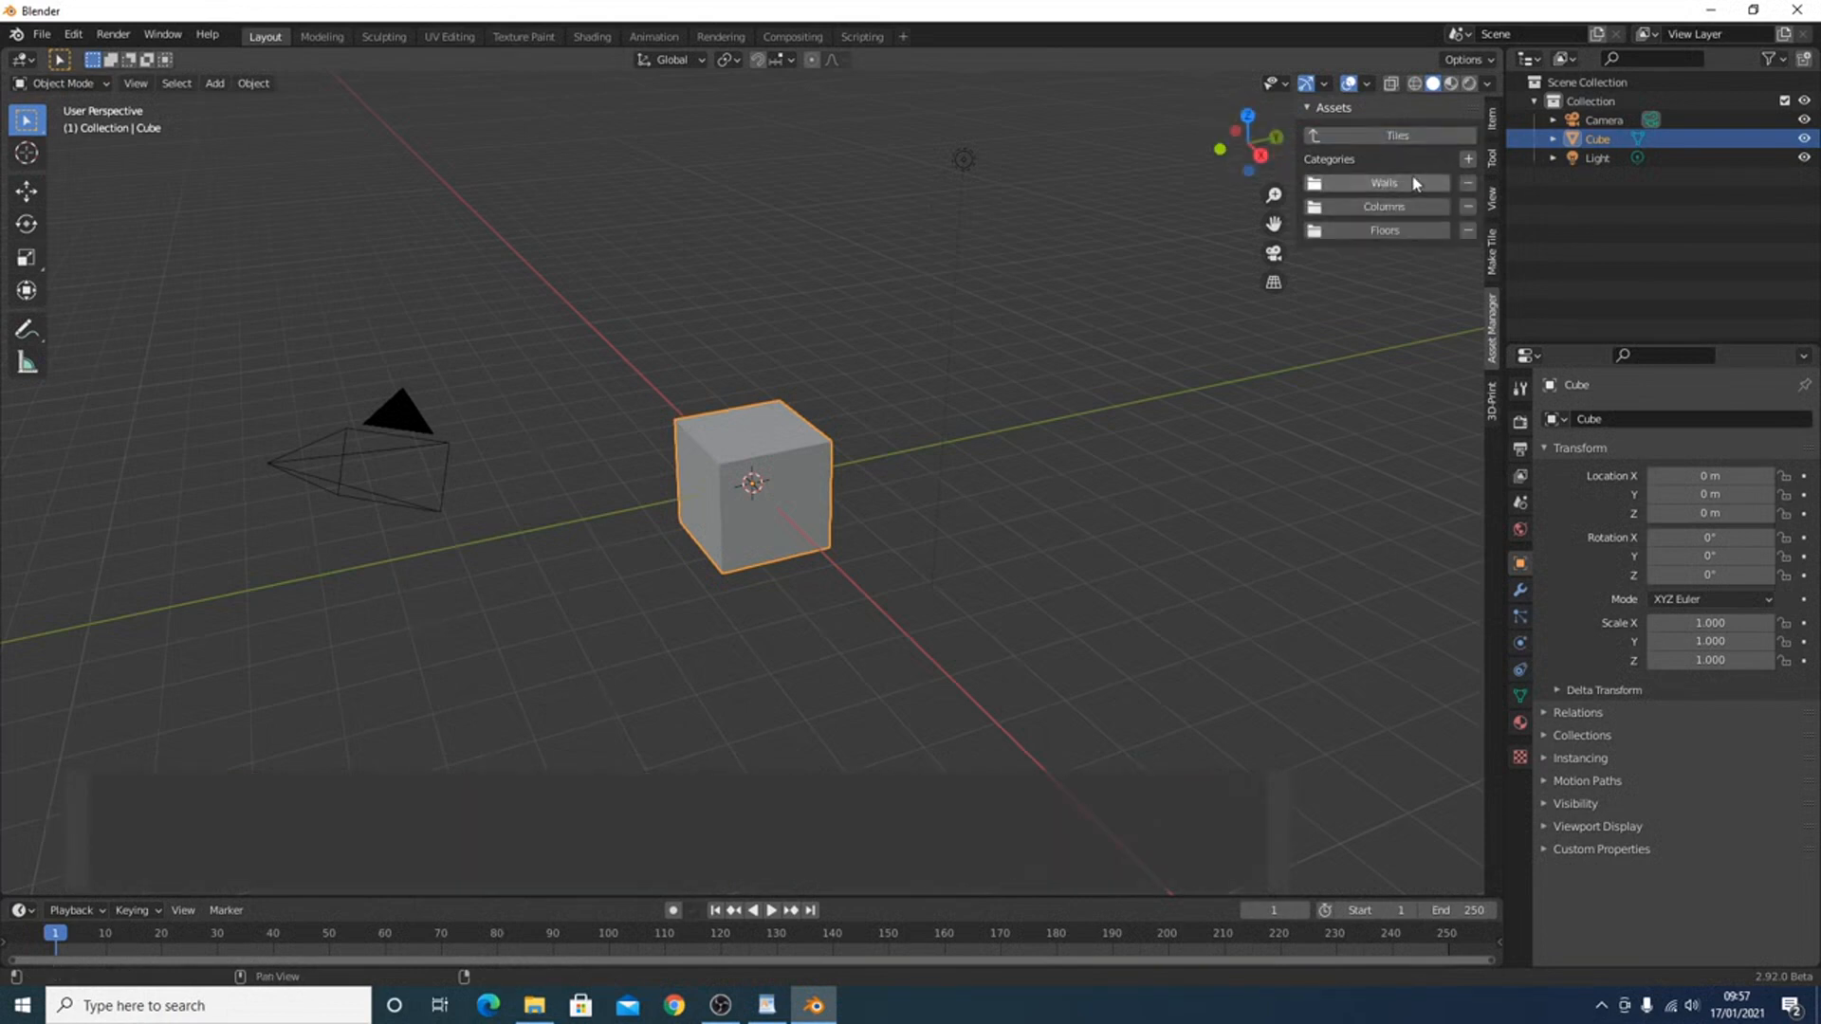
{"action": "left_click", "coordinate": [1386, 183]}
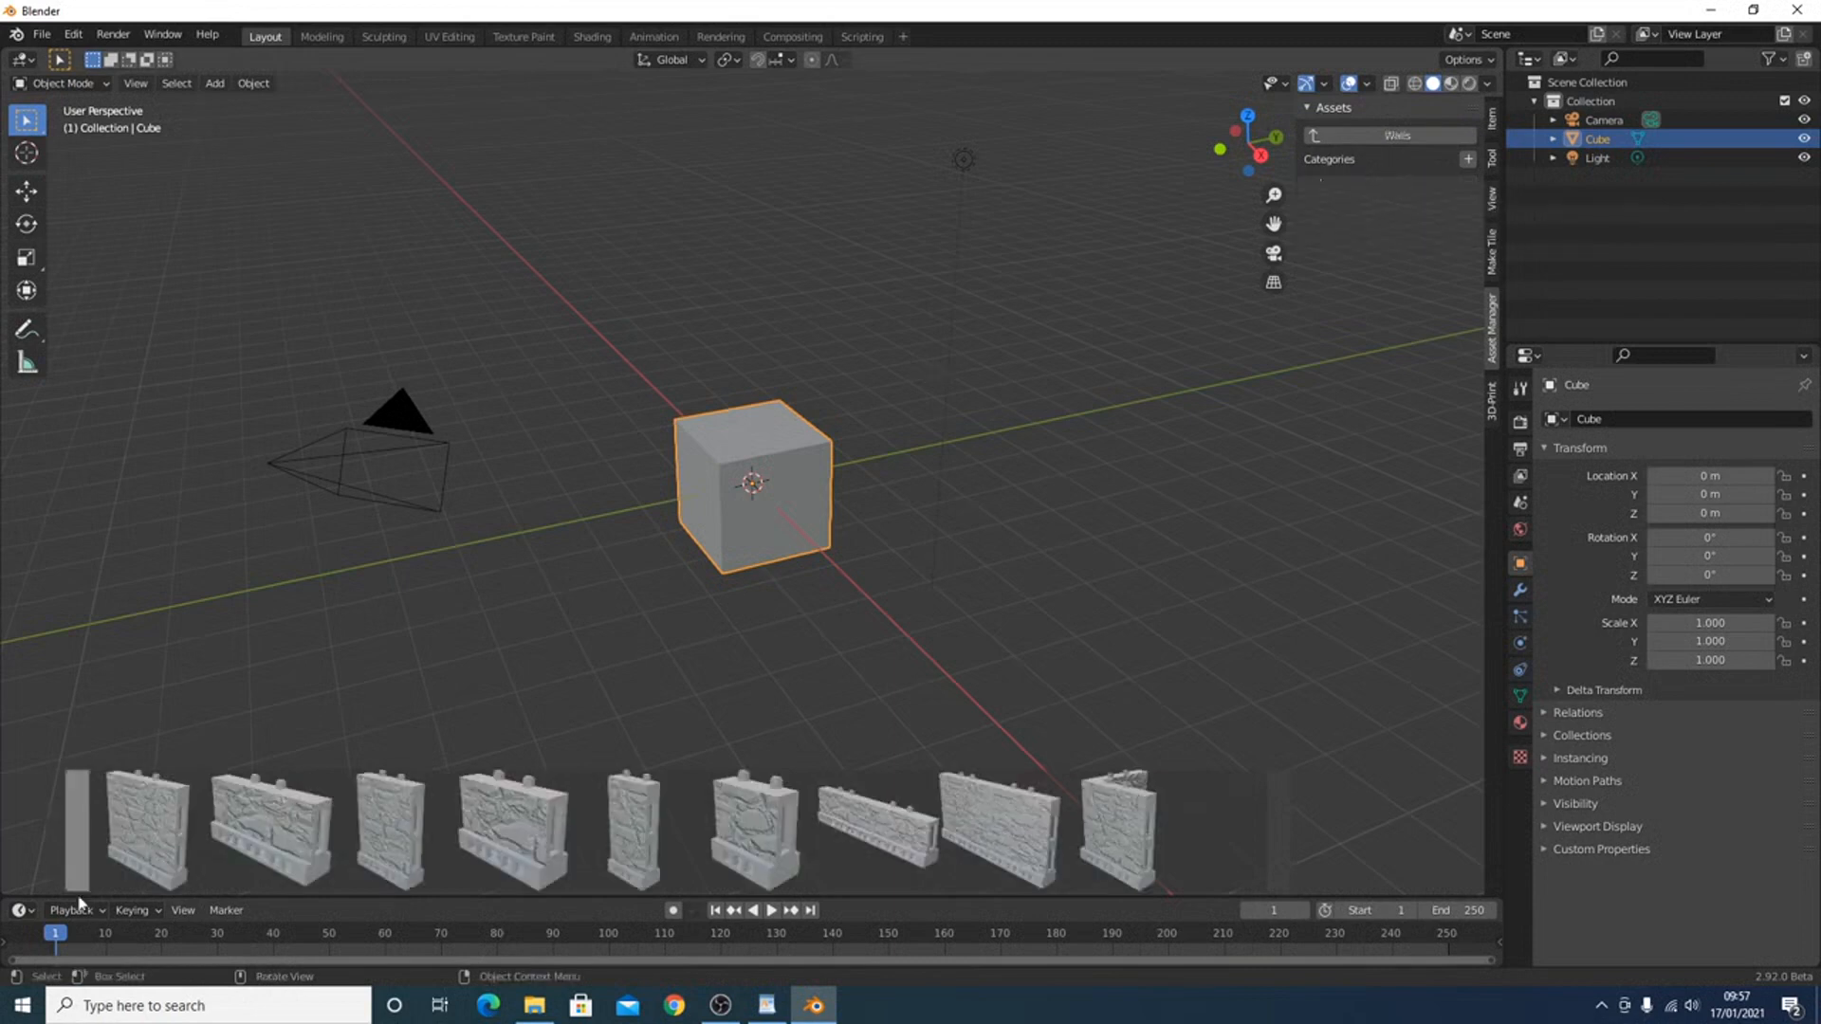
{"action": "left_click_drag", "start_coordinate": [161, 860], "coordinate": [1233, 446]}
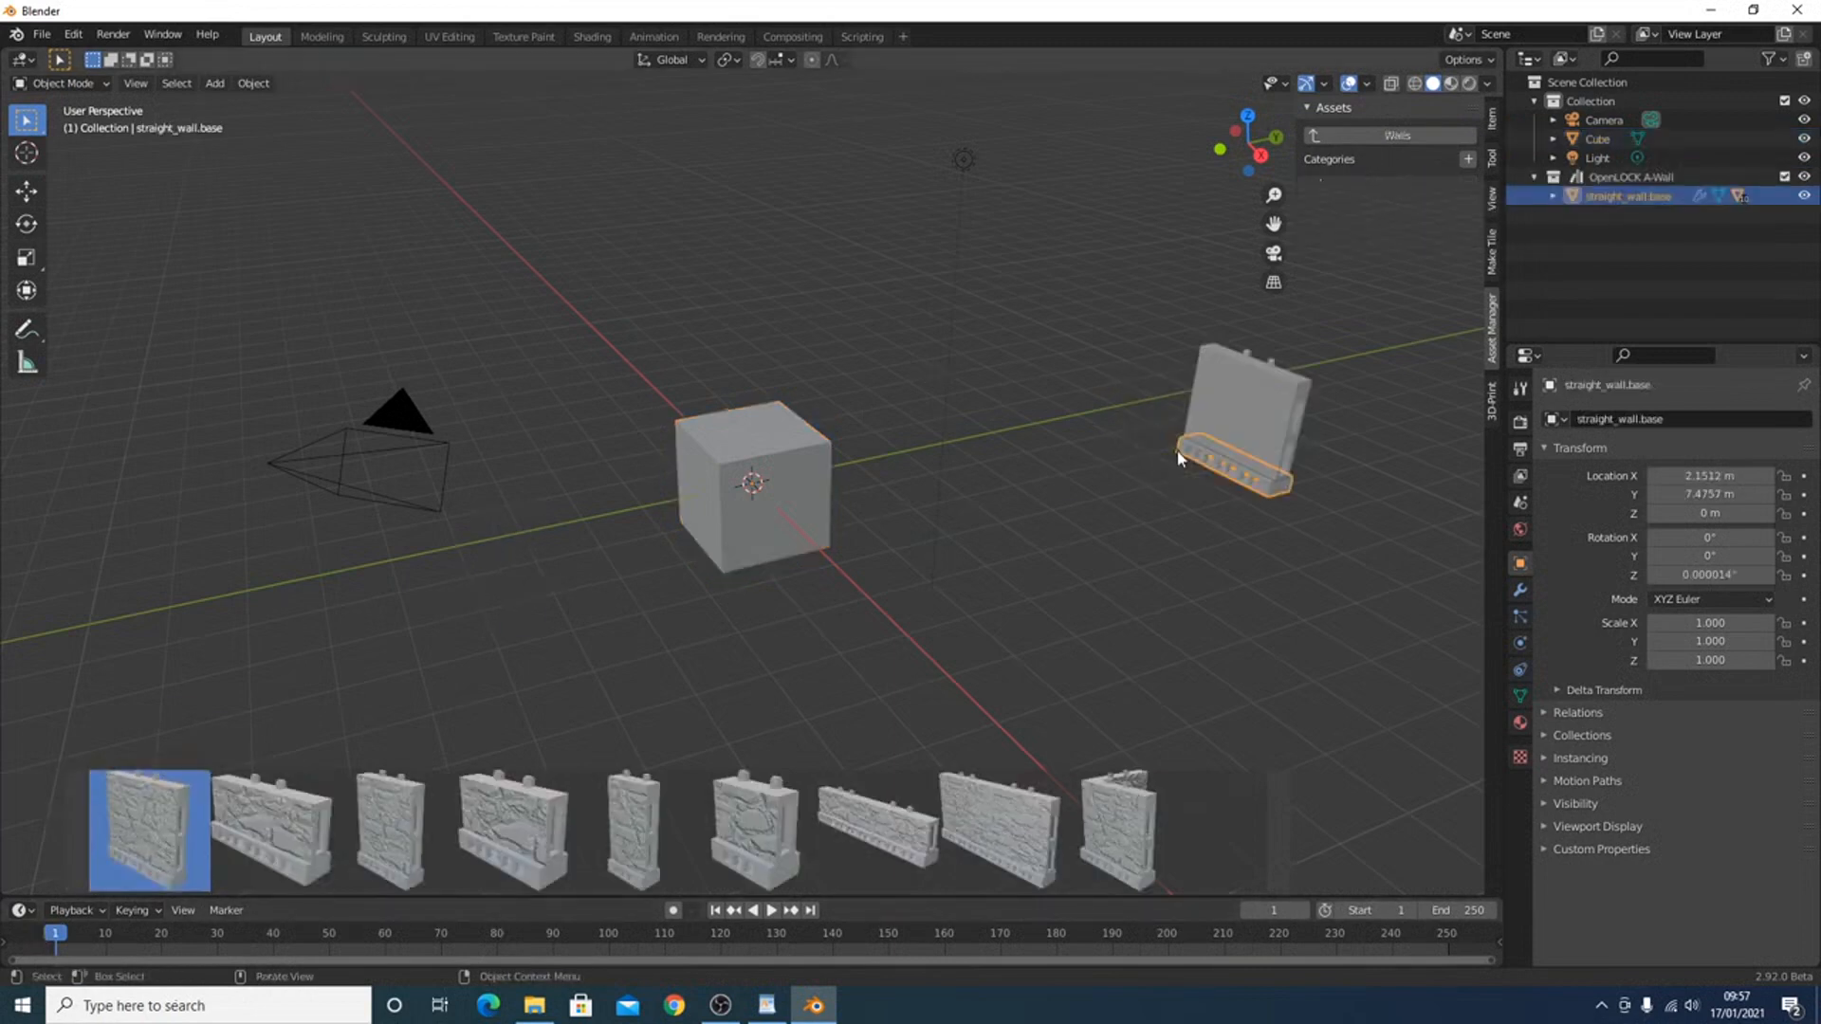
- Select the core of the placed wall and convert the tile from preview to 3D with Make 3D
{"action": "left_click", "coordinate": [1253, 417]}
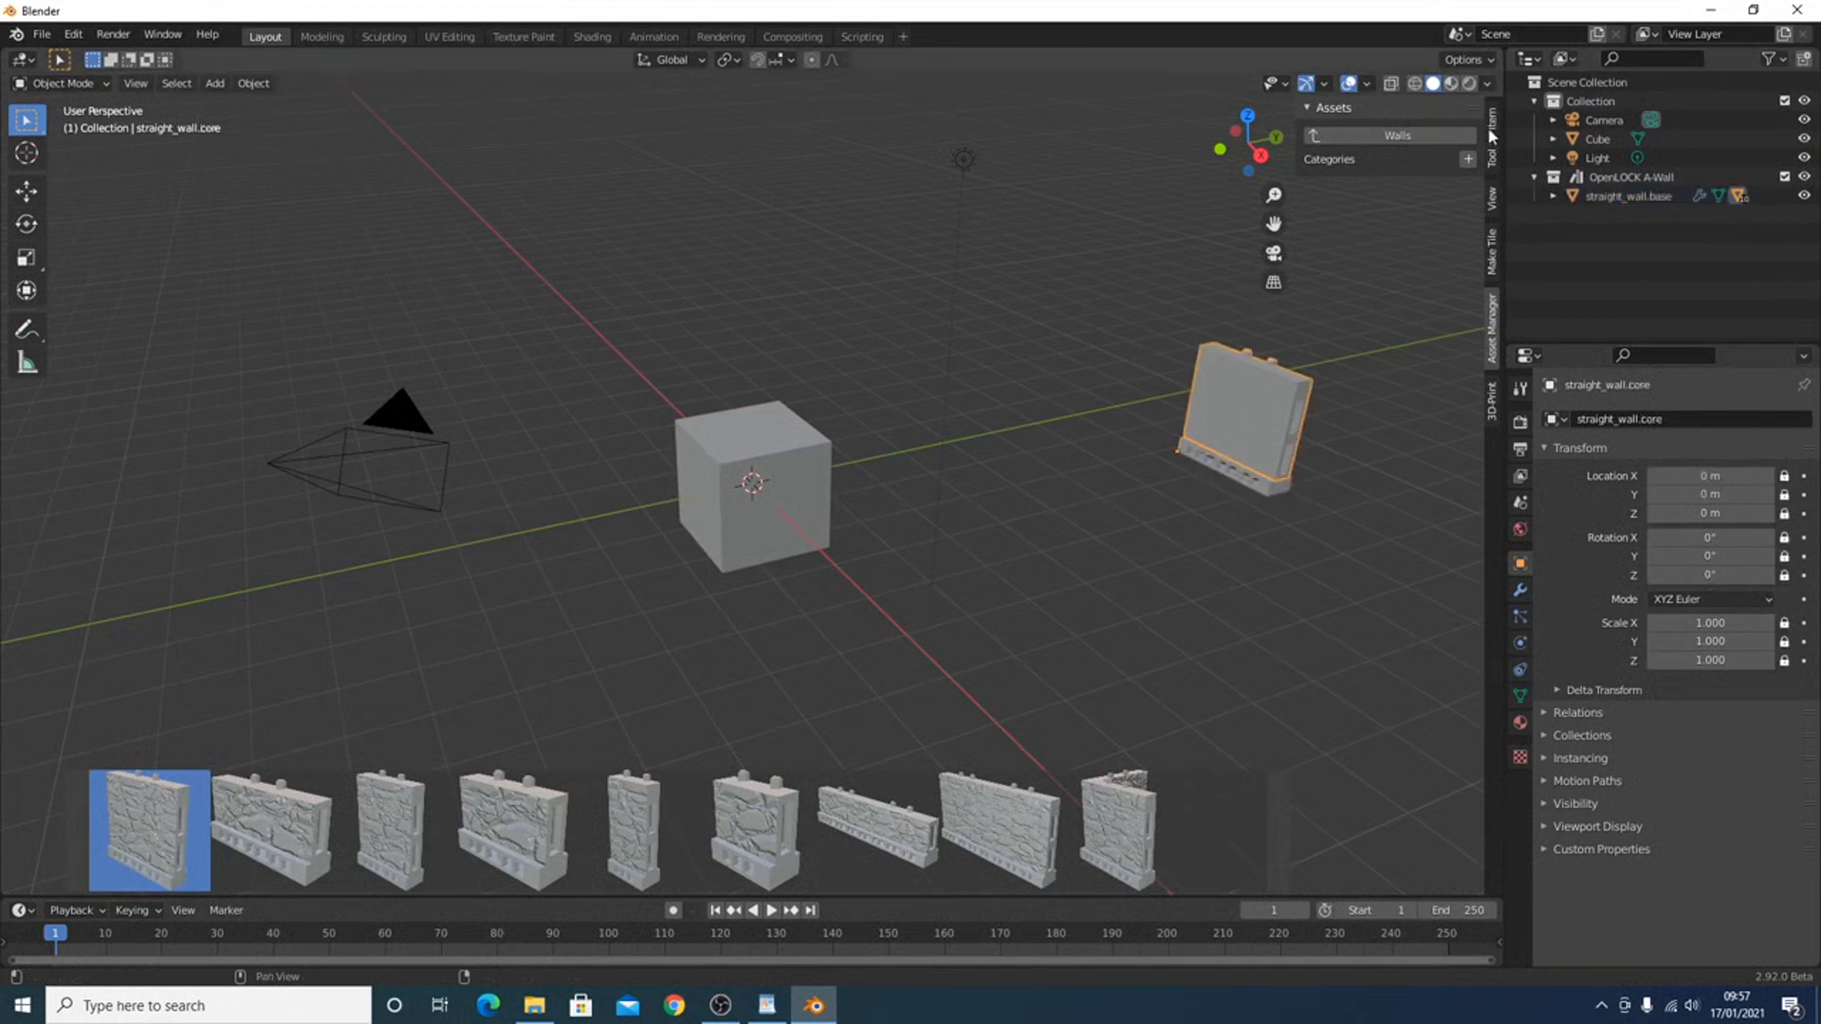
{"action": "left_click", "coordinate": [1494, 258]}
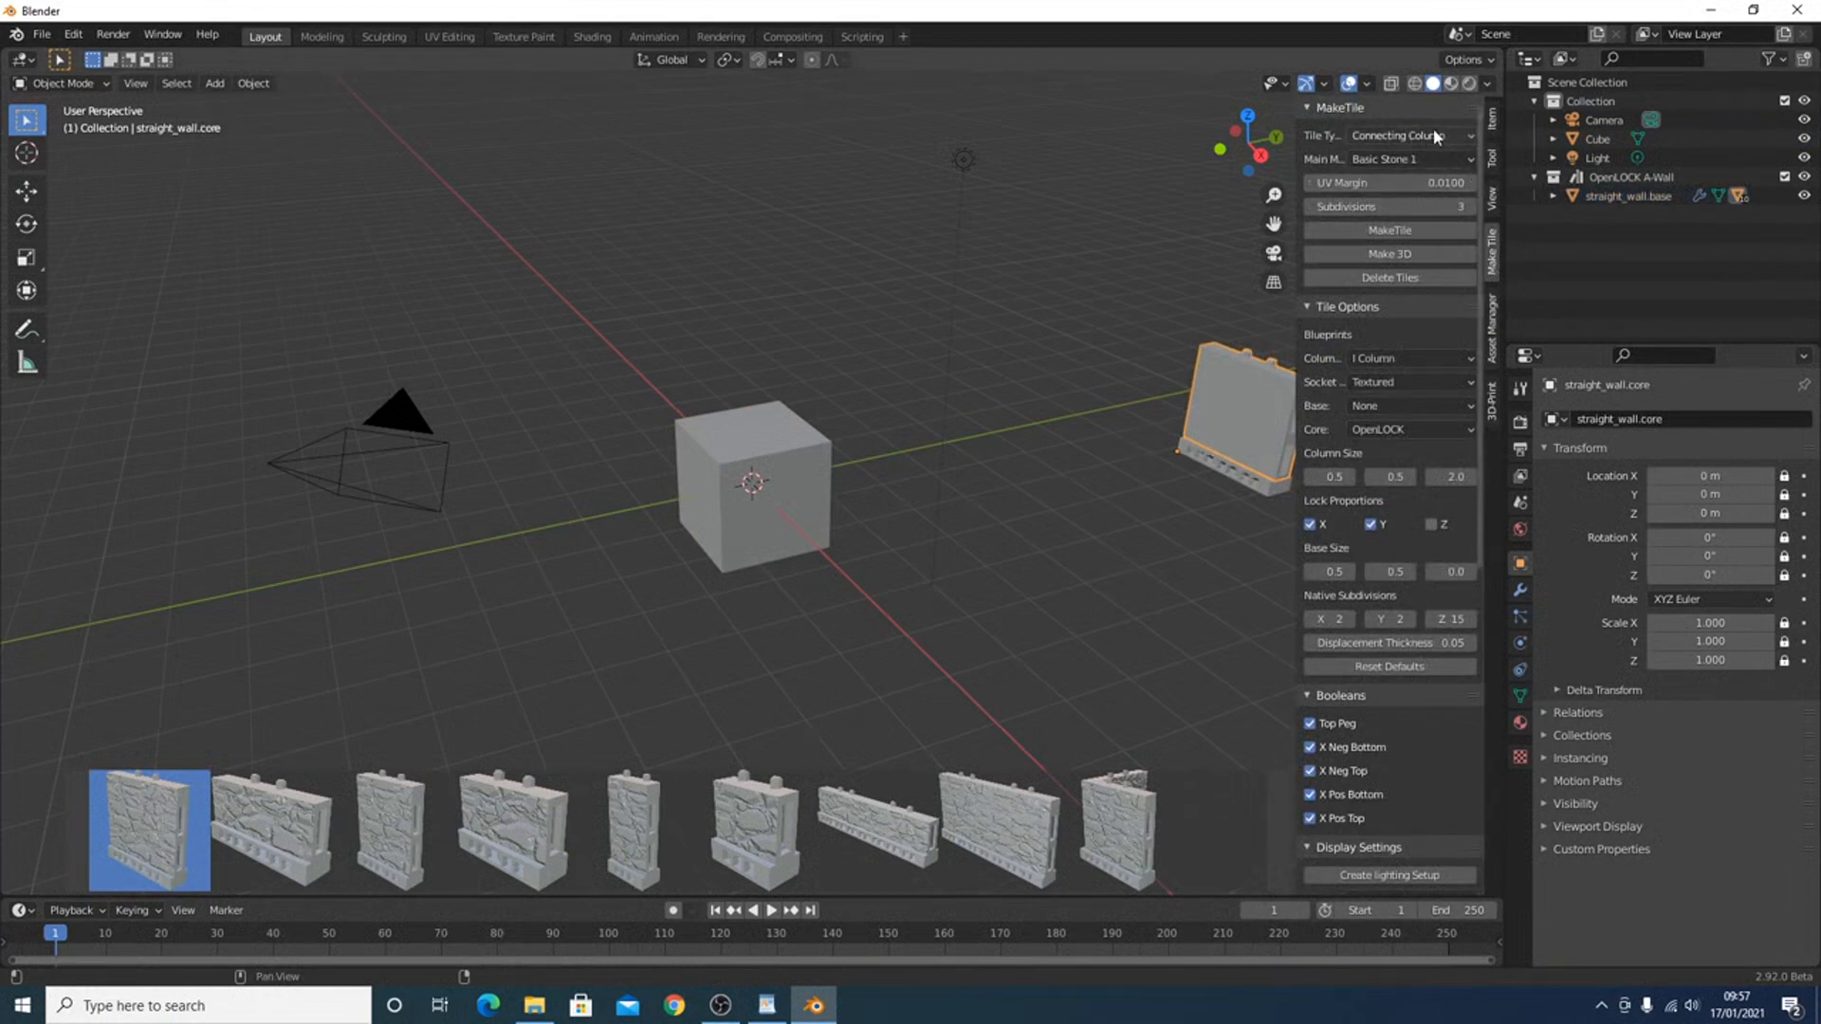
{"action": "left_click", "coordinate": [1391, 254]}
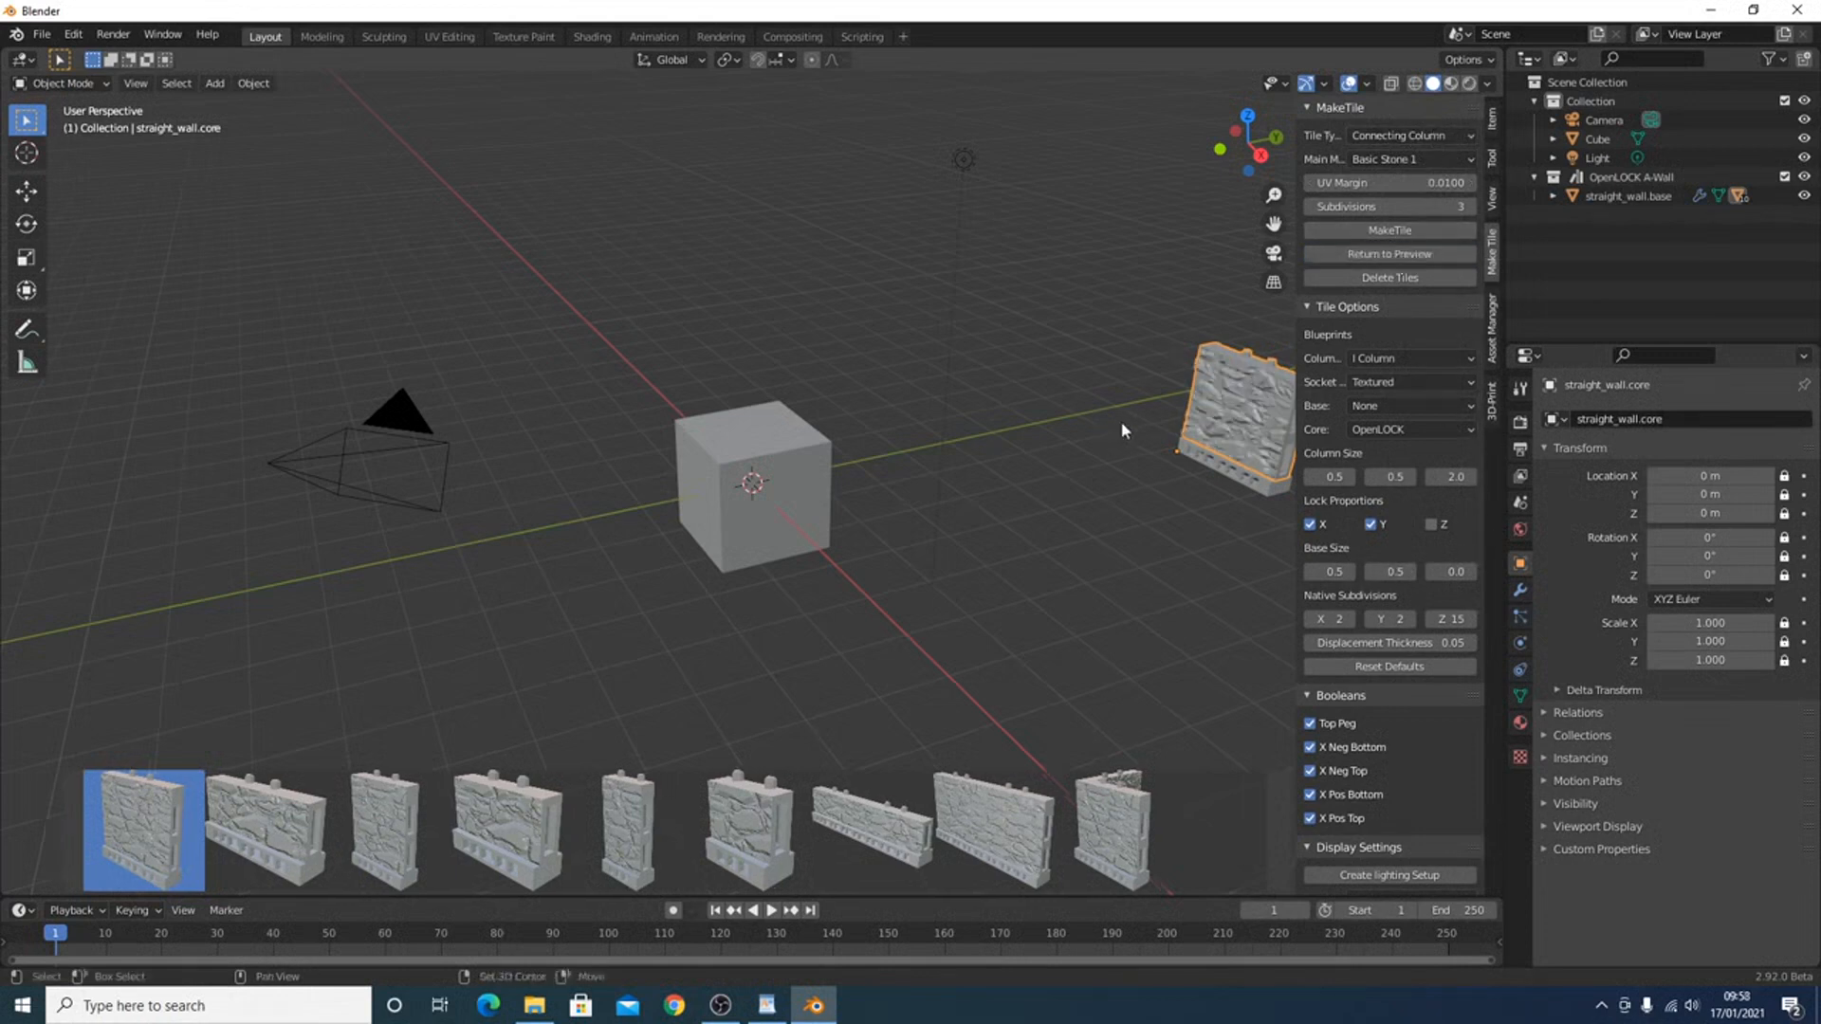
{"action": "middle_click_drag", "start_coordinate": [1129, 425], "coordinate": [773, 481], "text": "shift"}
{"action": "scroll", "coordinate": [835, 466], "scroll_direction": "up", "scroll_amount": 3}
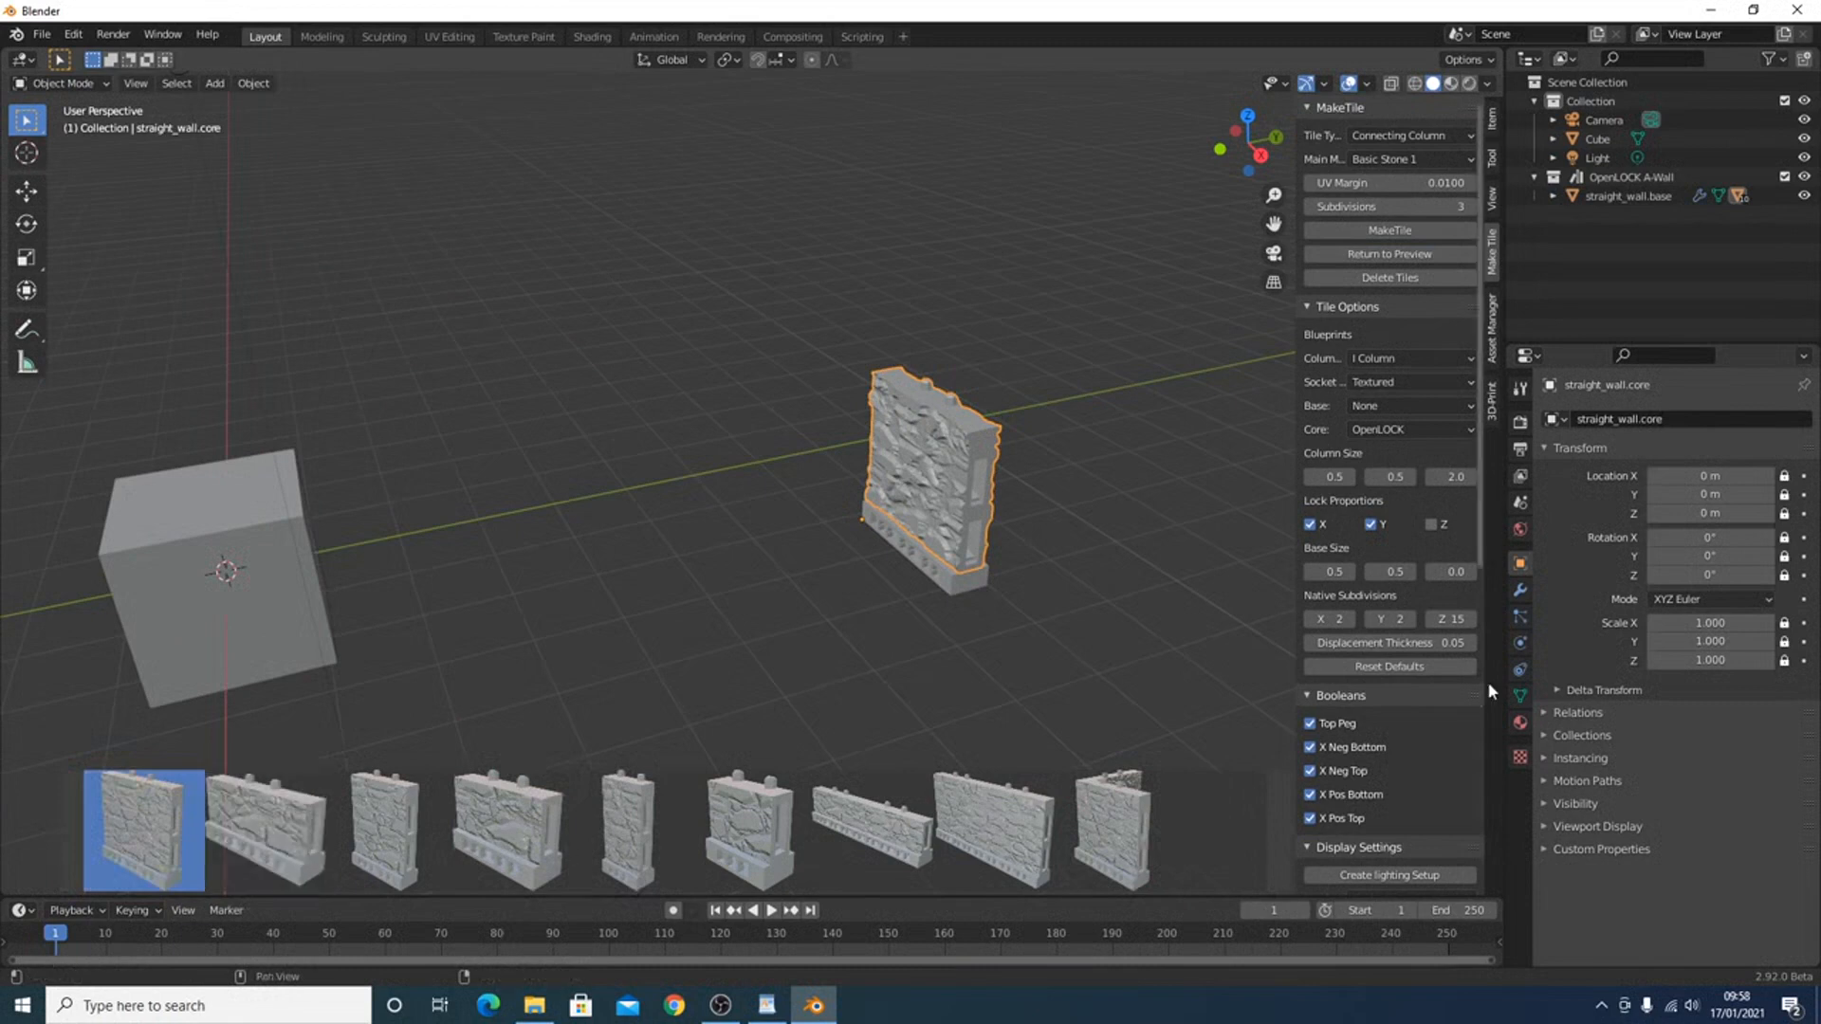
- Turn all the wall core's booleans, from Top Peg to X Pos Top, off and back on
{"action": "left_click_drag", "start_coordinate": [1312, 768], "coordinate": [1313, 818]}
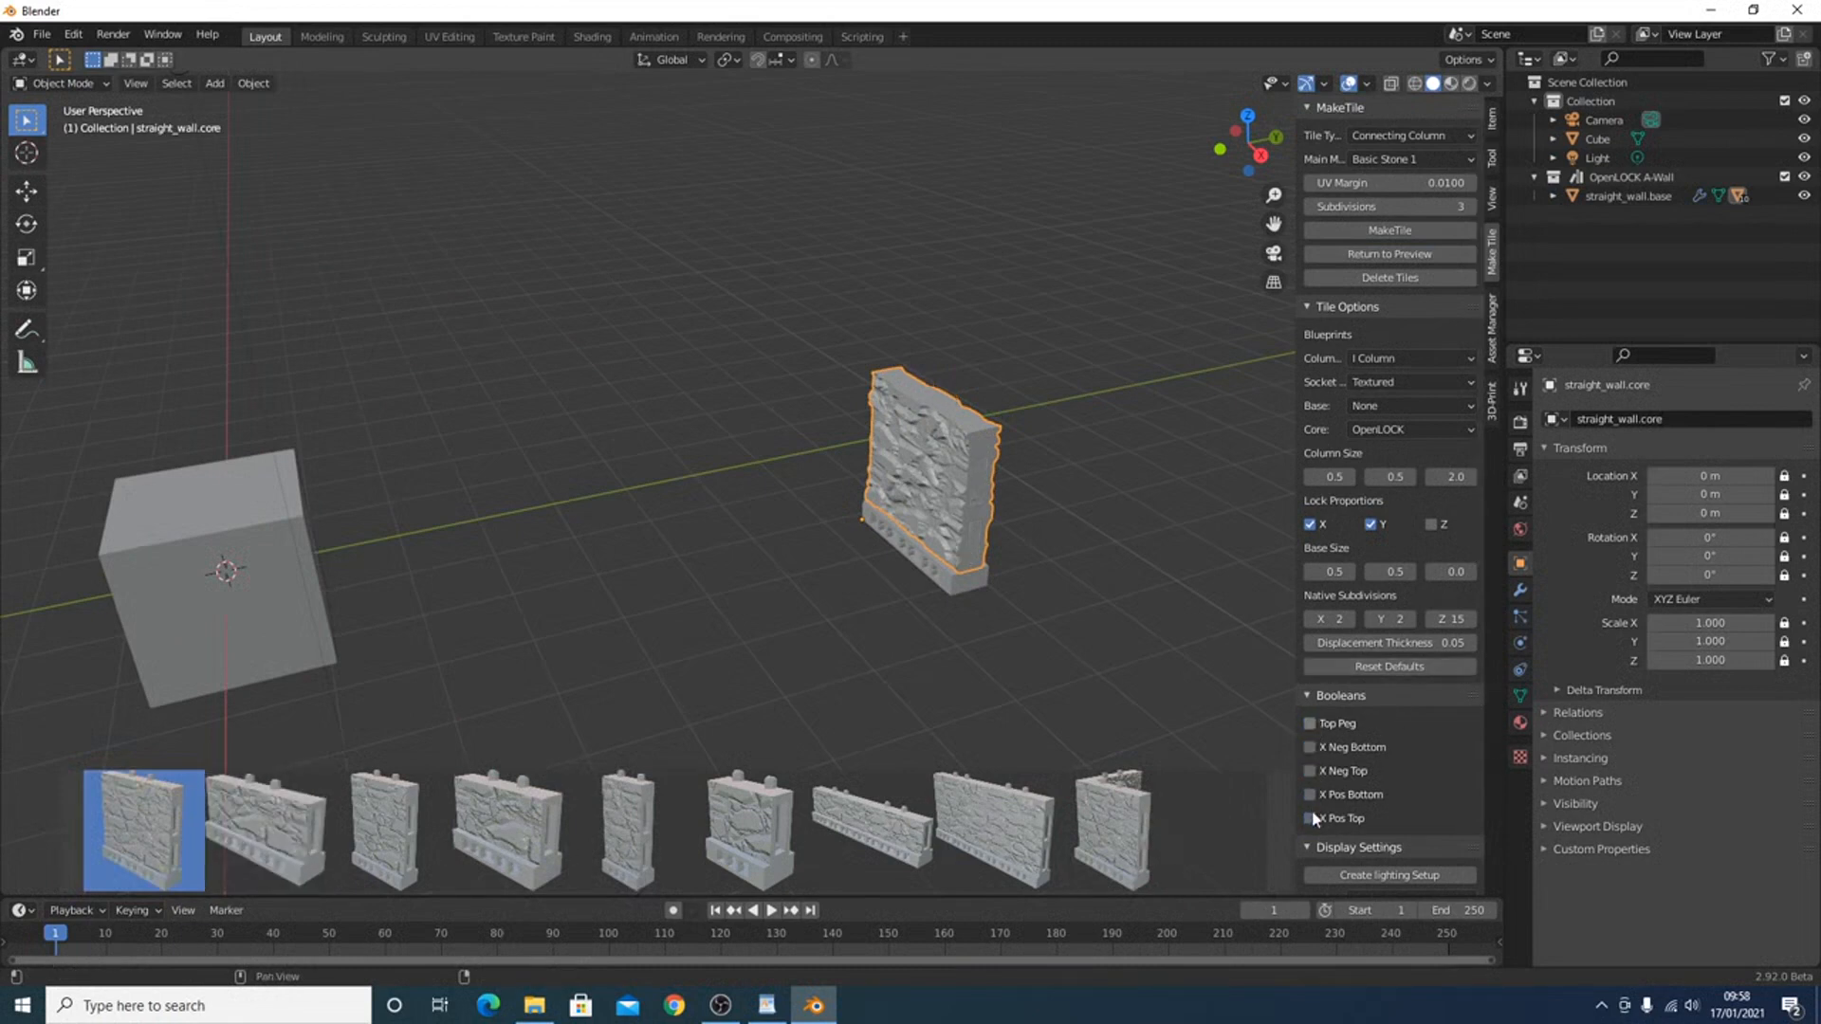
{"action": "left_click", "coordinate": [1310, 725]}
{"action": "left_click_drag", "start_coordinate": [1314, 769], "coordinate": [1315, 821]}
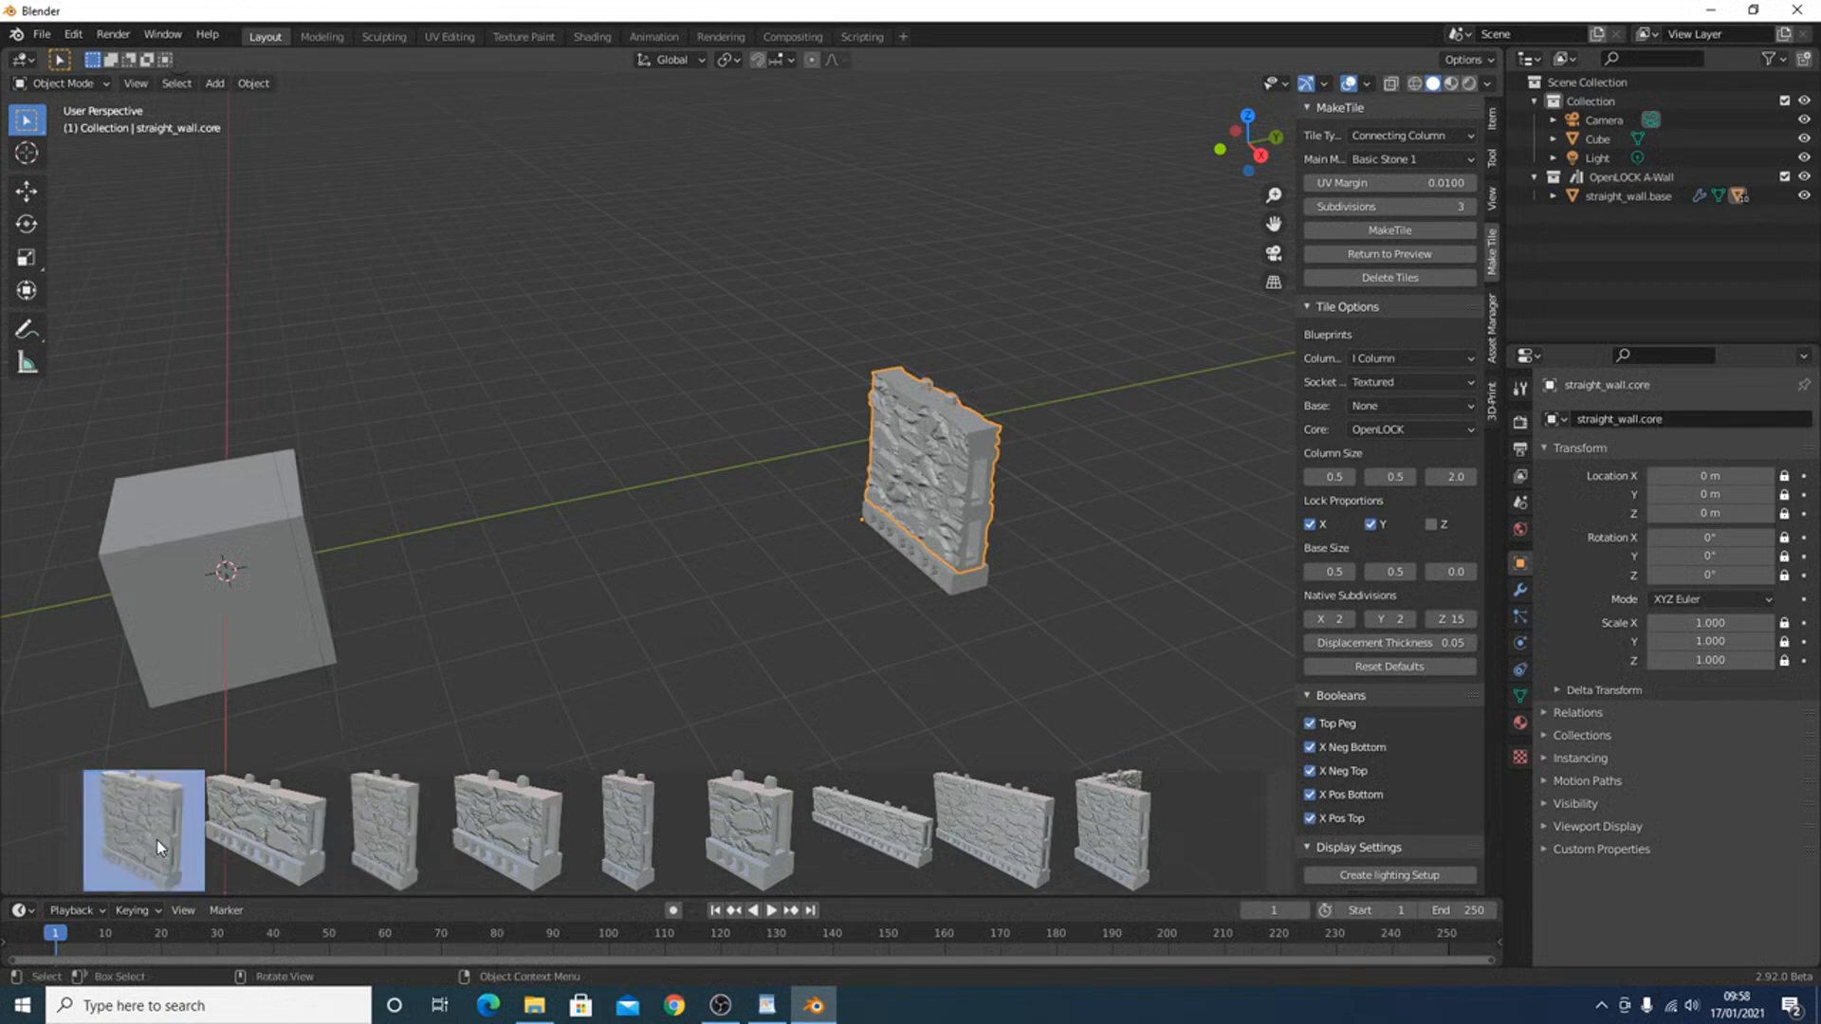
- Place a second OpenLOCK A-Wall beside the first and turn off all of its core's booleans, from Top Peg to X Pos Top
{"action": "left_click_drag", "start_coordinate": [156, 839], "coordinate": [774, 554]}
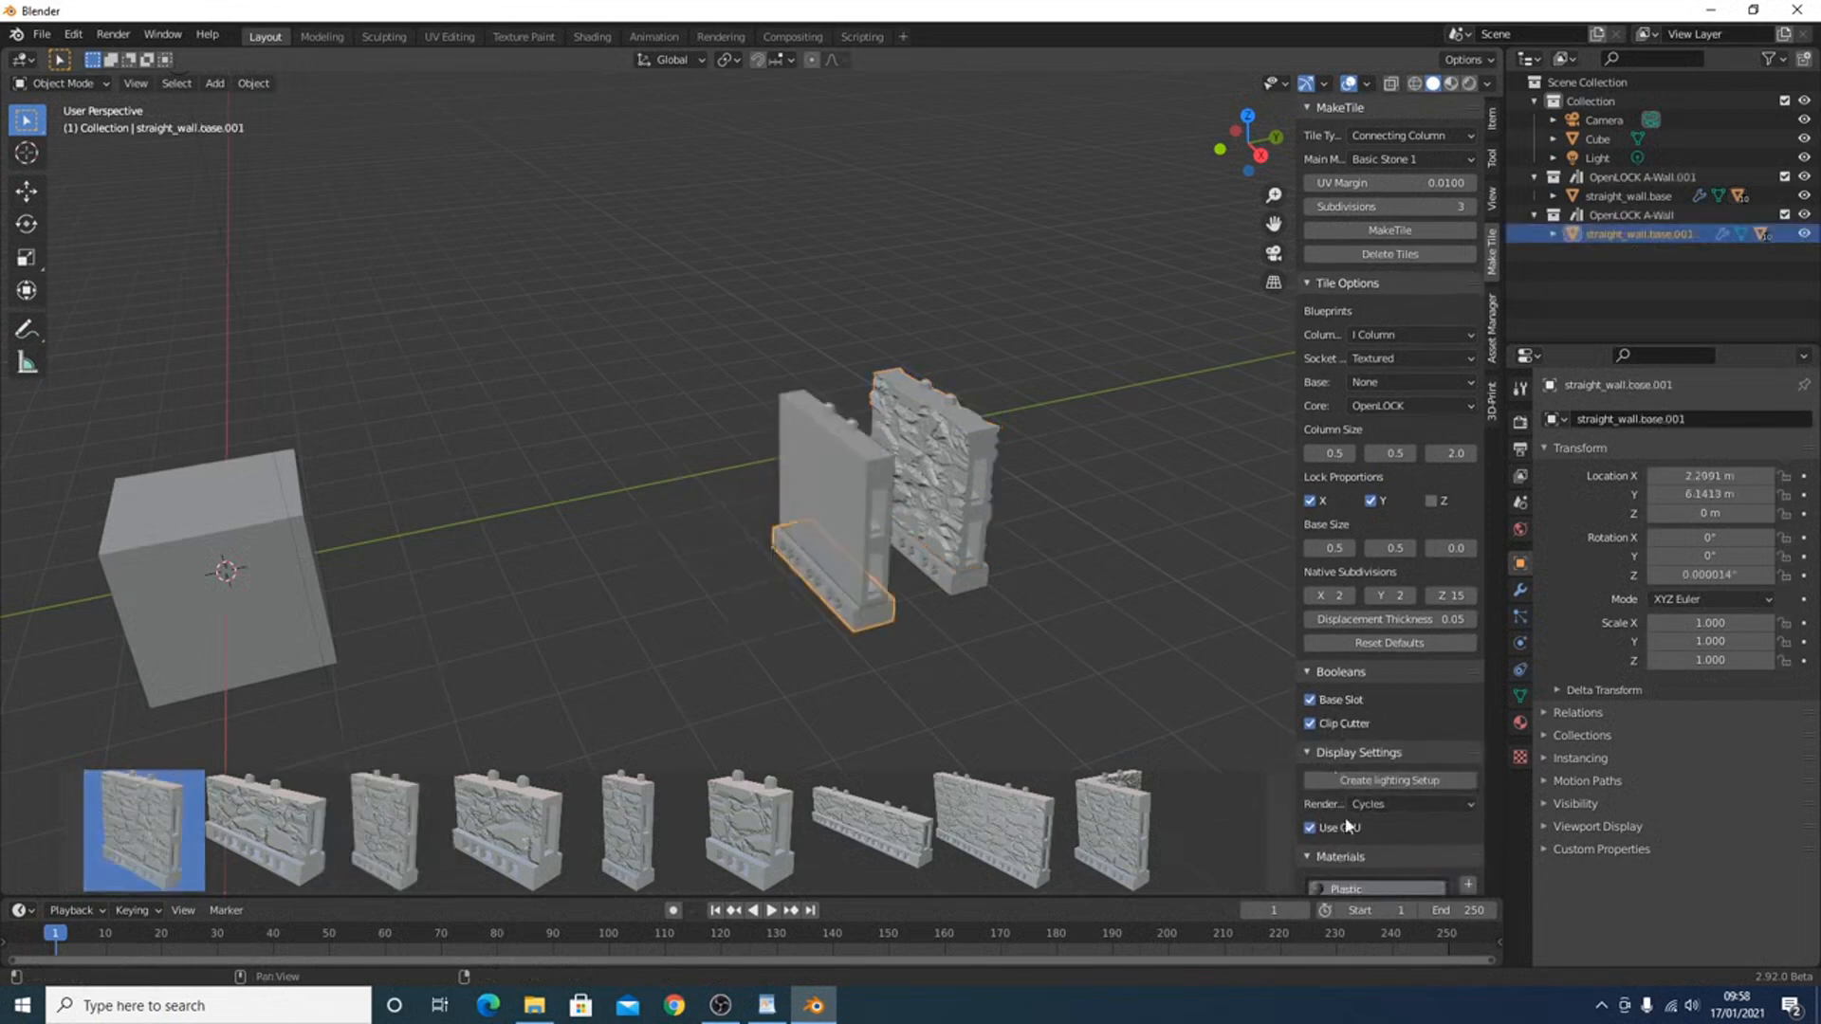
{"action": "left_click", "coordinate": [845, 521]}
{"action": "left_click_drag", "start_coordinate": [1310, 723], "coordinate": [1303, 814]}
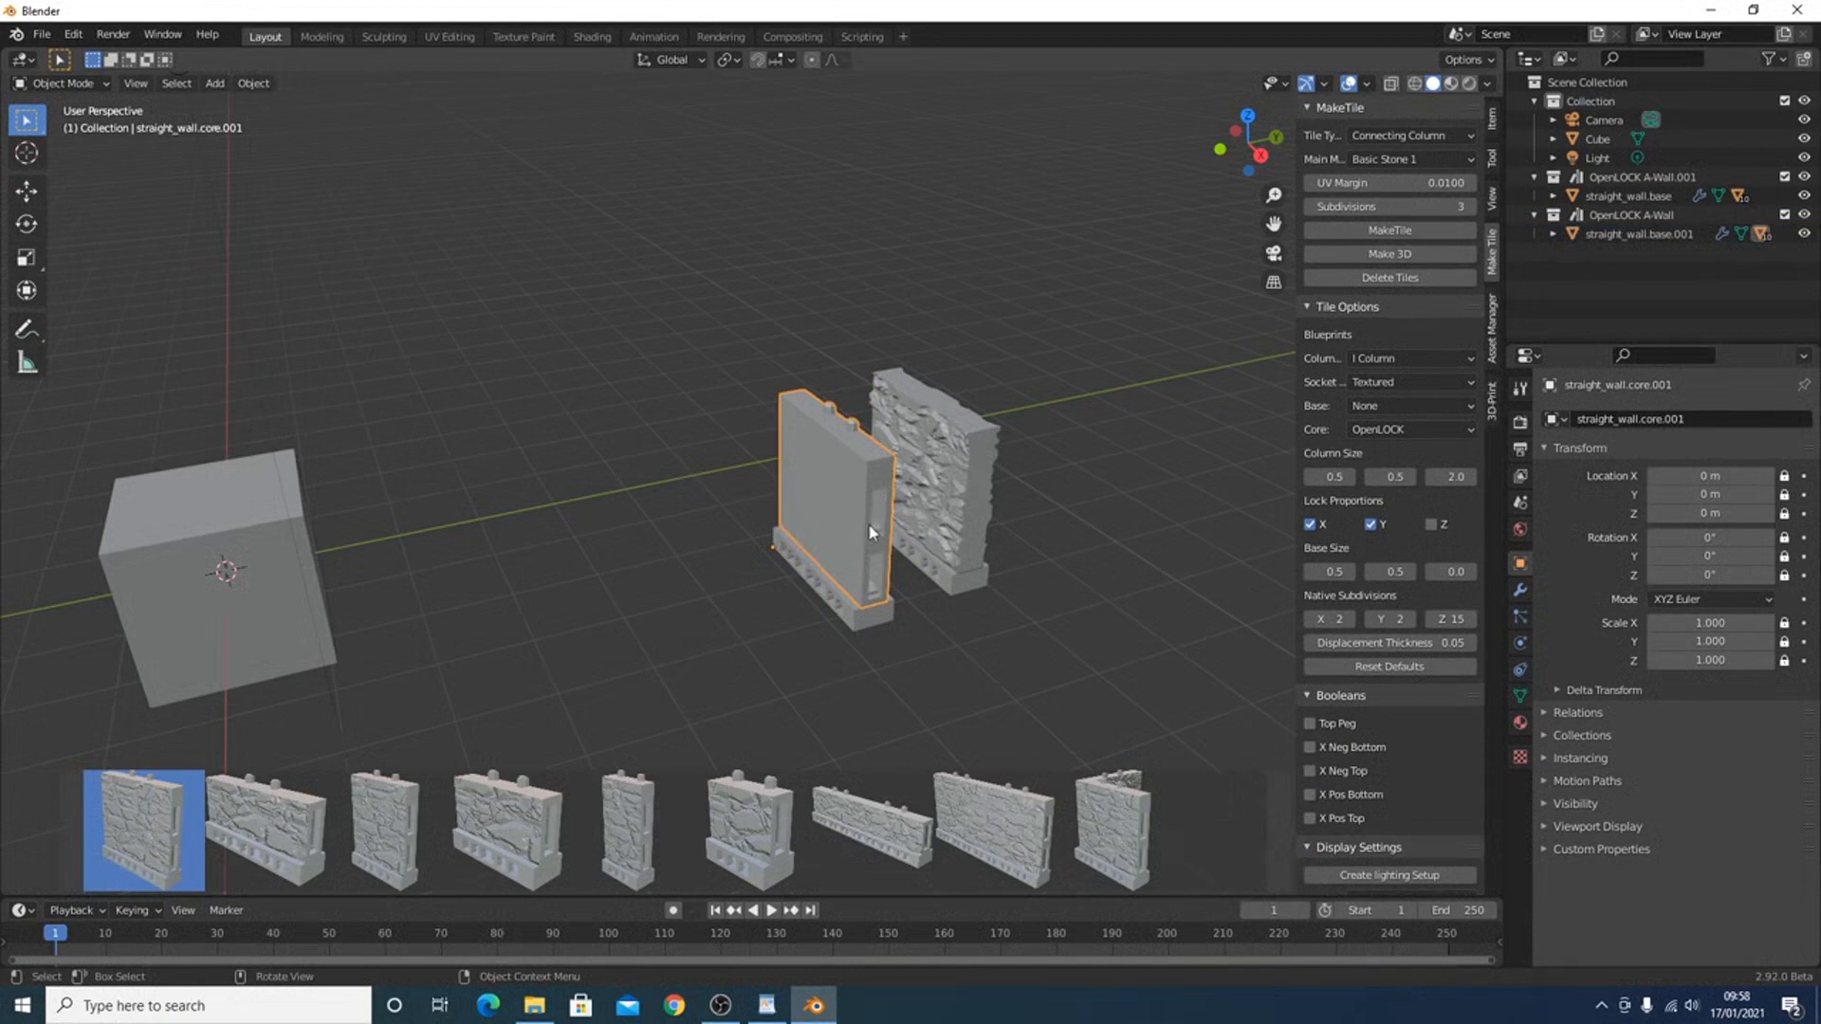
- Disable the viewport display of the second wall core's boolean modifiers: Top Peg, X Neg Bottom, X Neg Top, X Pos Bottom and X Pos Top
{"action": "left_click", "coordinate": [1521, 593]}
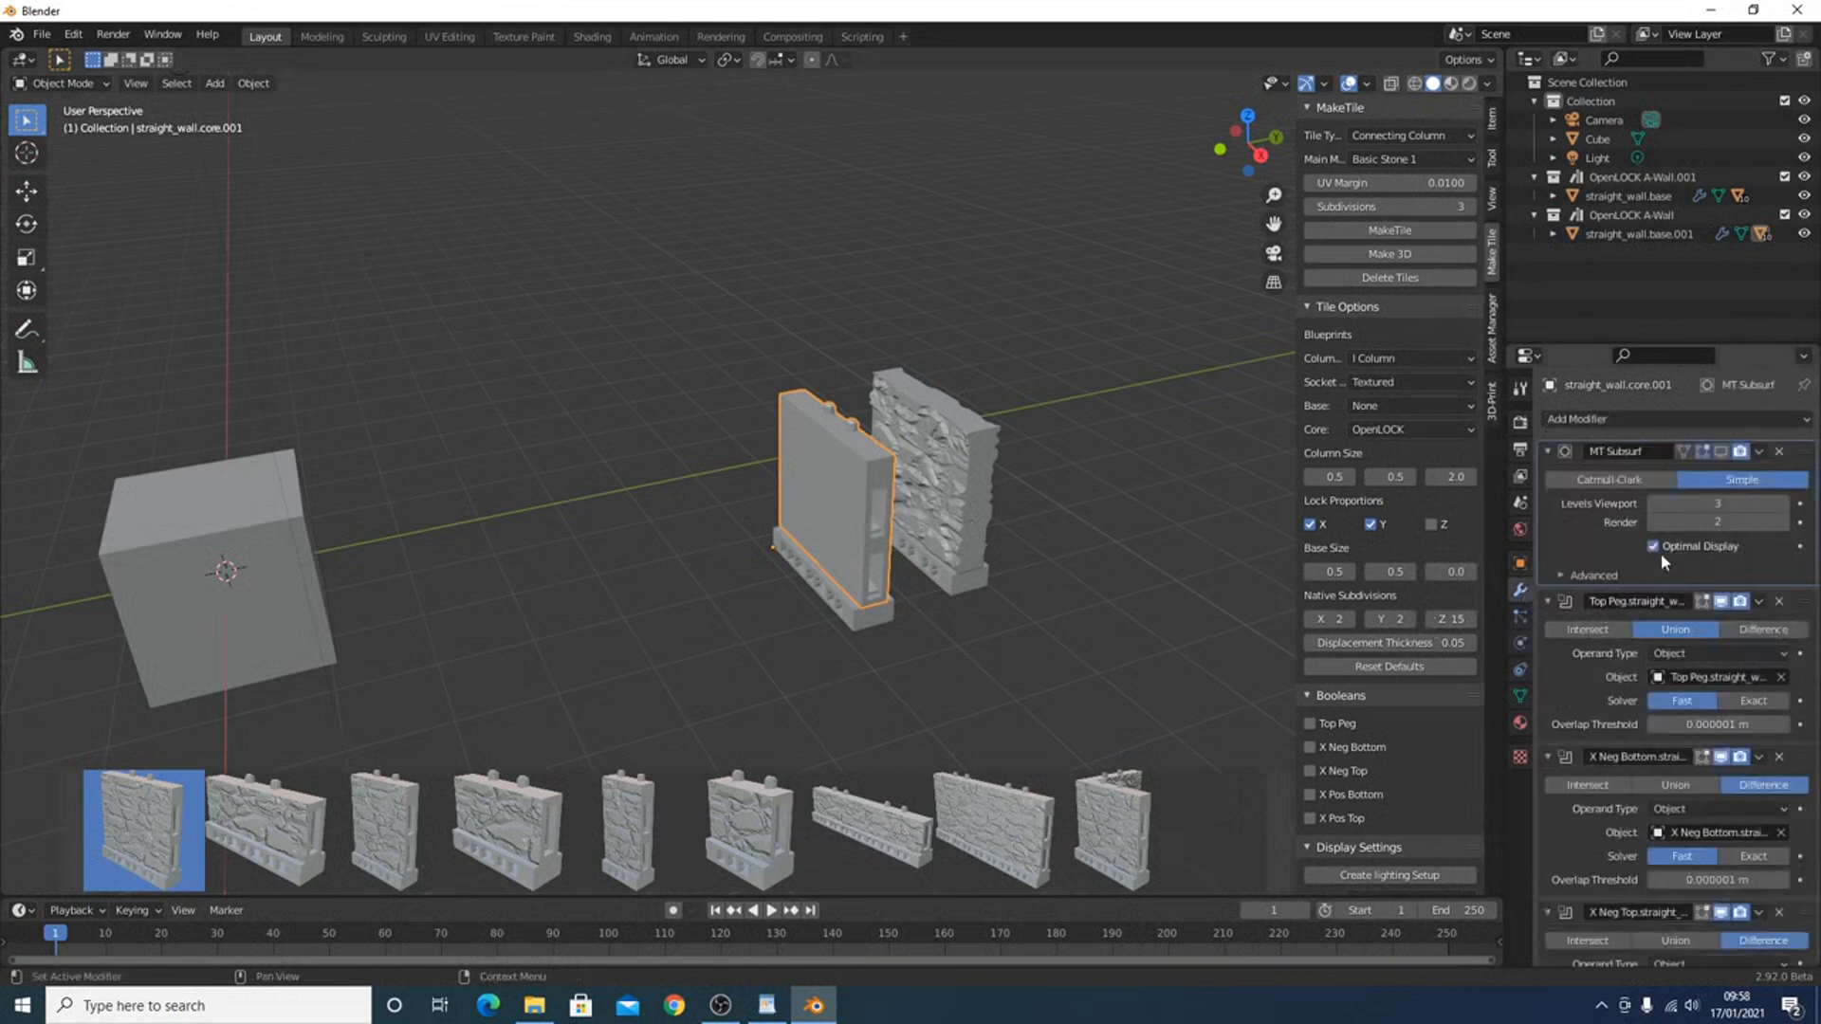
{"action": "left_click", "coordinate": [1723, 601]}
{"action": "scroll", "coordinate": [1728, 908], "scroll_direction": "down", "scroll_amount": 3}
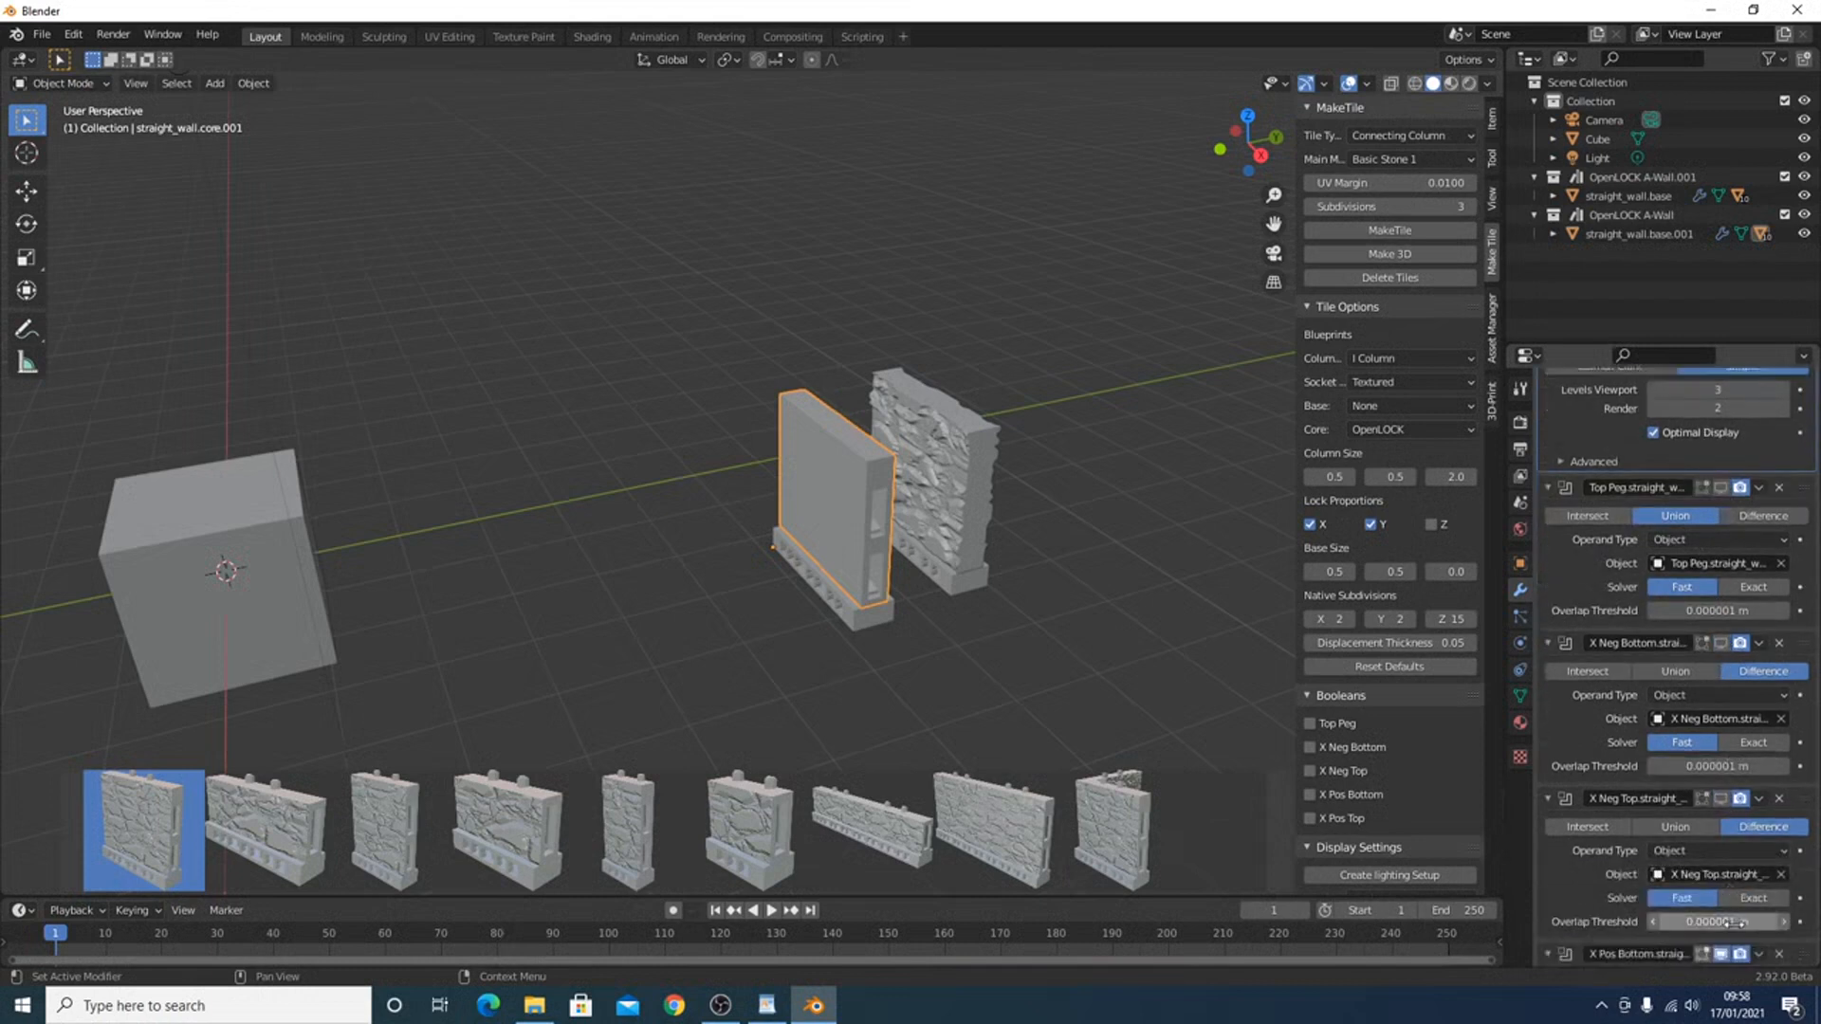
{"action": "scroll", "coordinate": [1729, 890], "scroll_direction": "down", "scroll_amount": 3}
{"action": "left_click", "coordinate": [1720, 841]}
{"action": "scroll", "coordinate": [1721, 858], "scroll_direction": "down", "scroll_amount": 4}
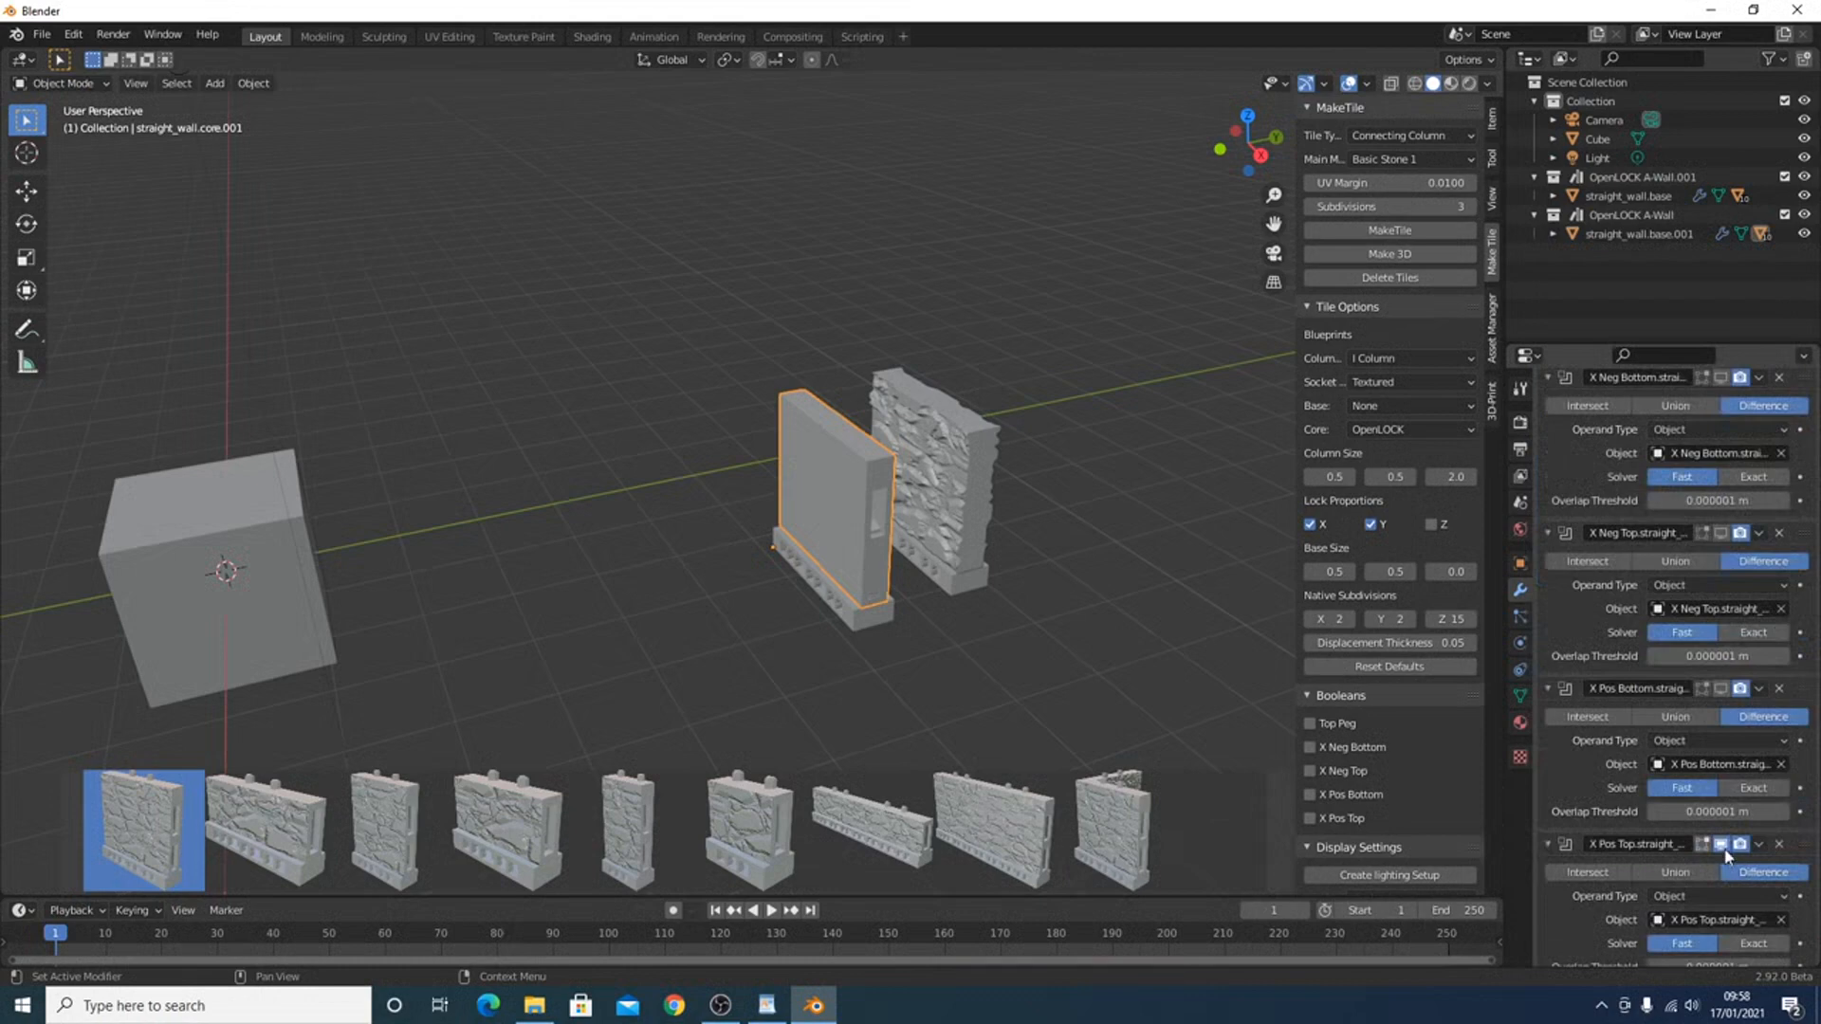
{"action": "left_click", "coordinate": [1721, 844]}
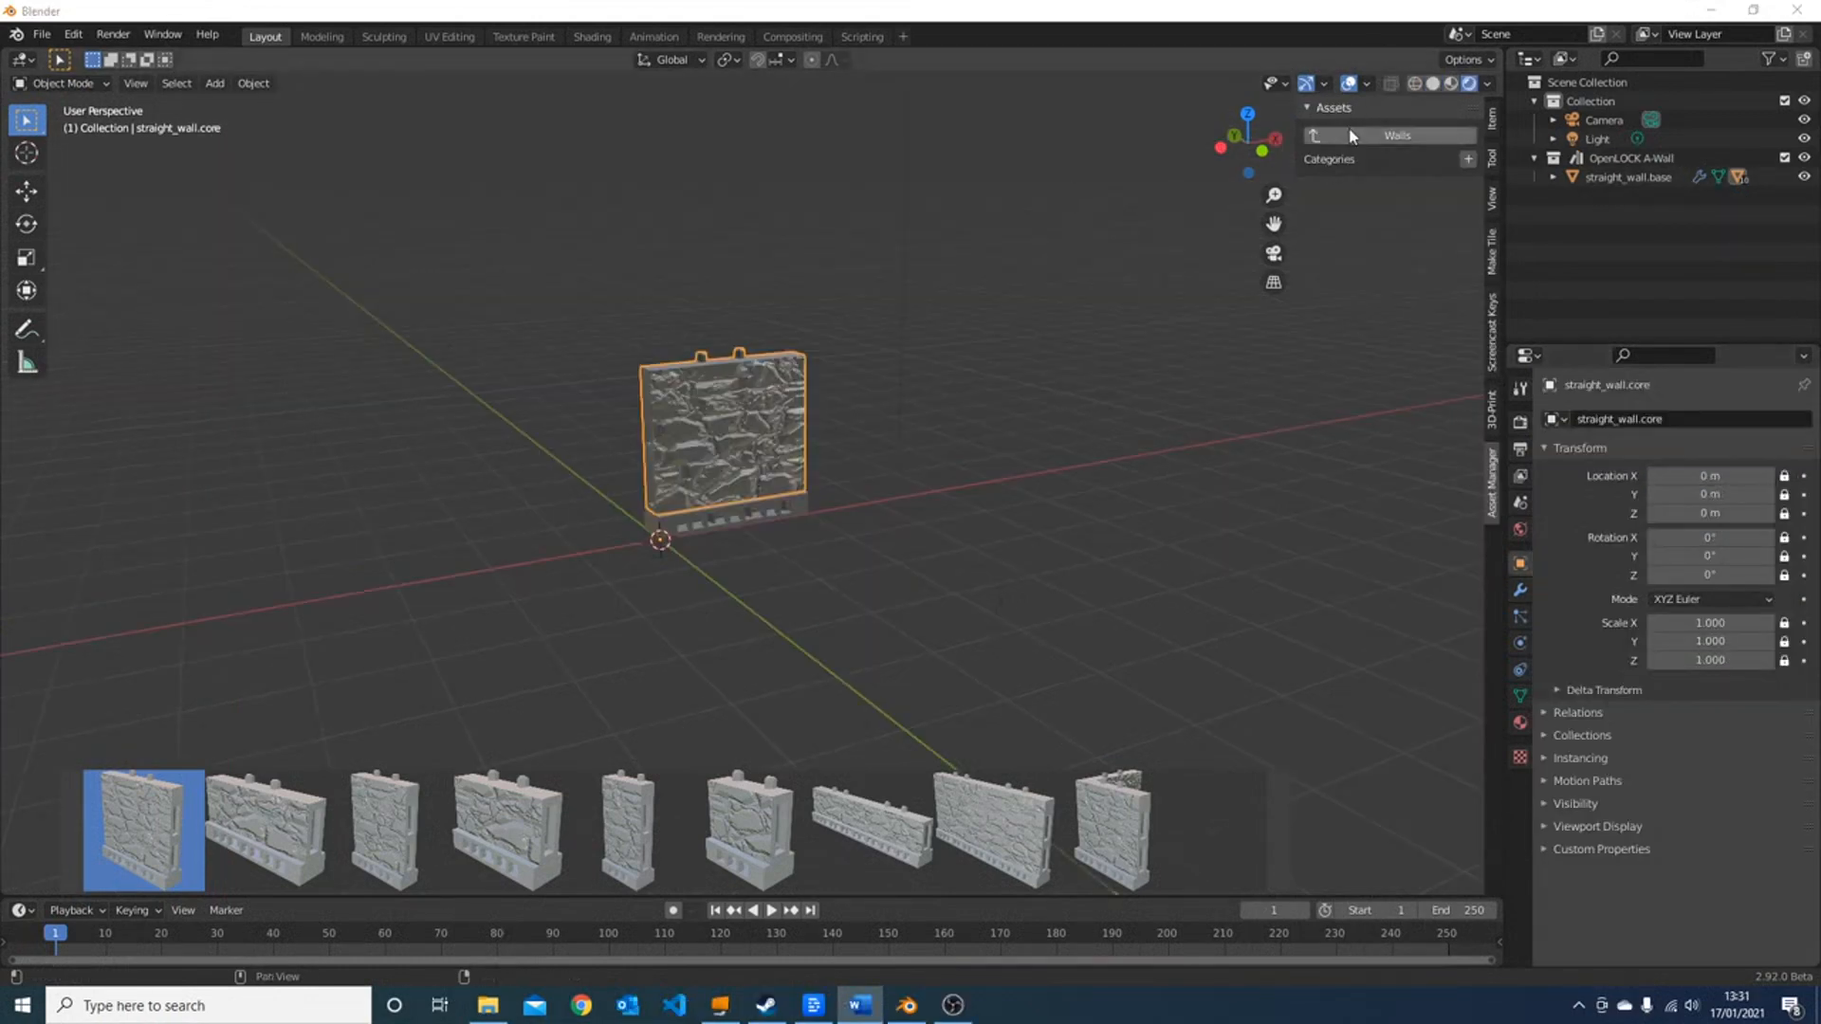
- Go back up from the Walls tile category to the top-level asset categories and open the Wall category under Materials
{"action": "left_click", "coordinate": [1353, 137]}
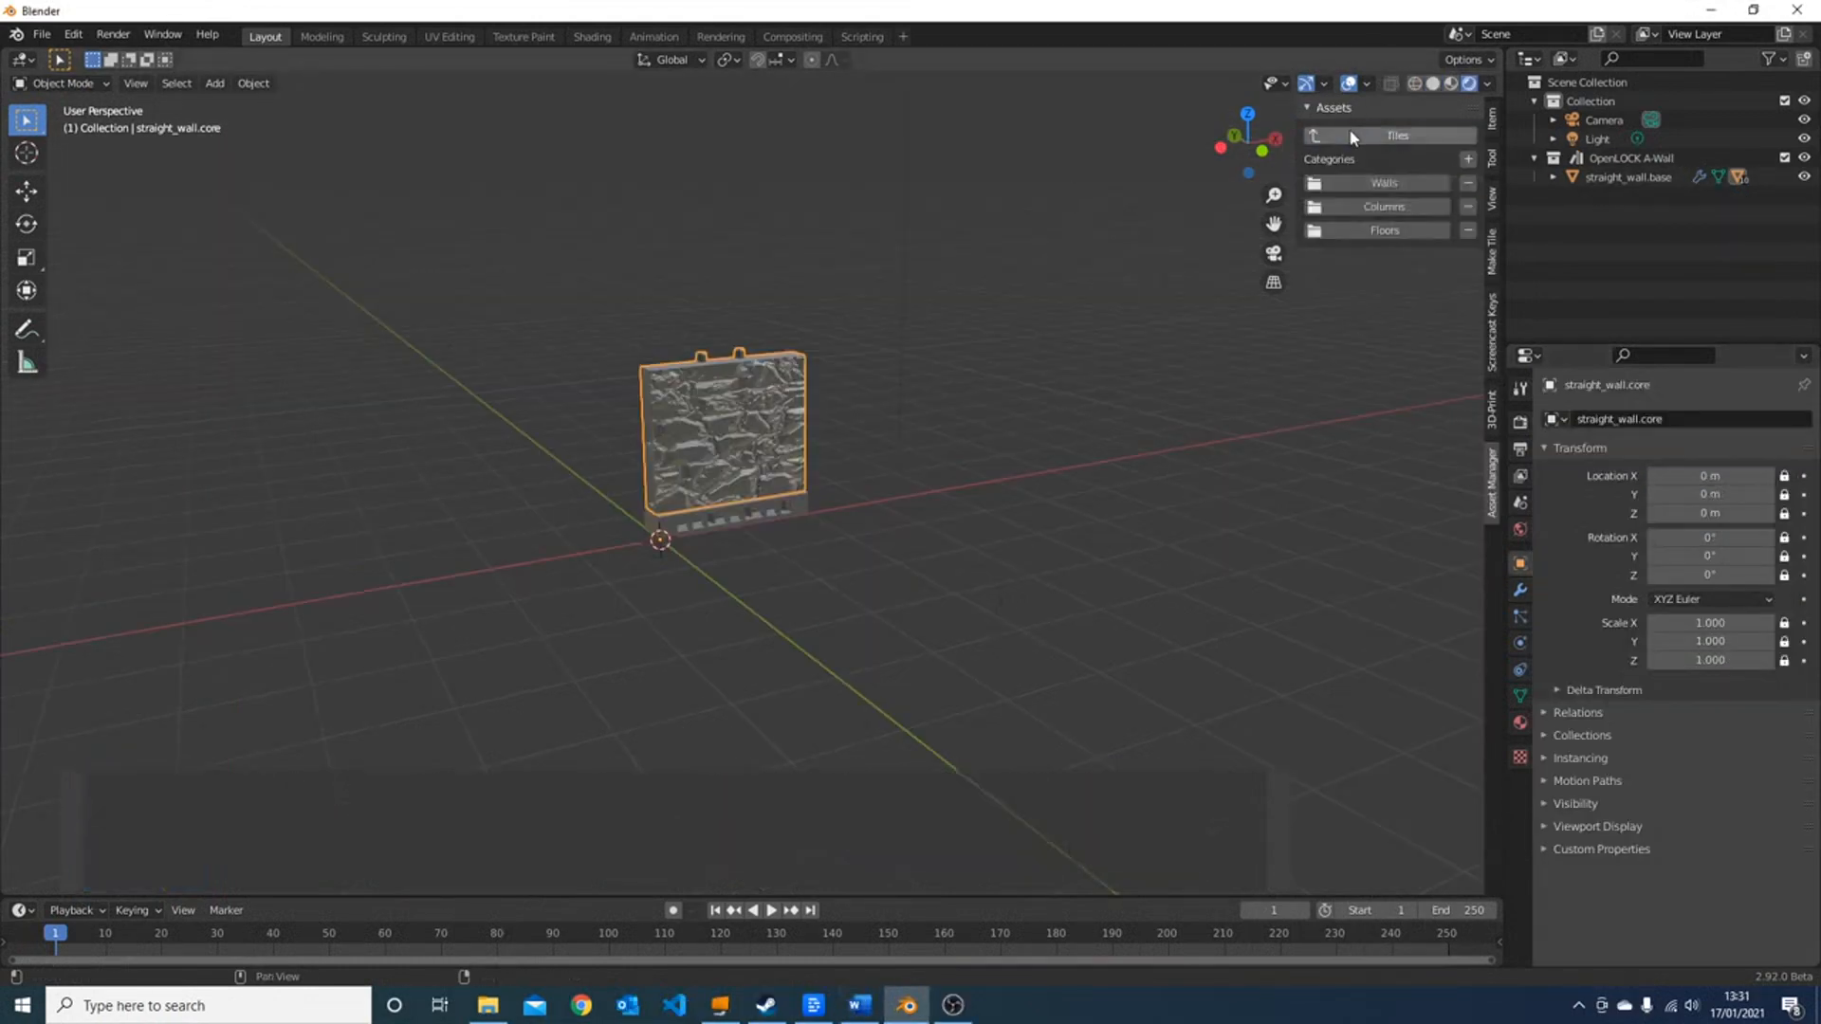
{"action": "left_click", "coordinate": [1354, 137]}
{"action": "left_click", "coordinate": [1385, 209]}
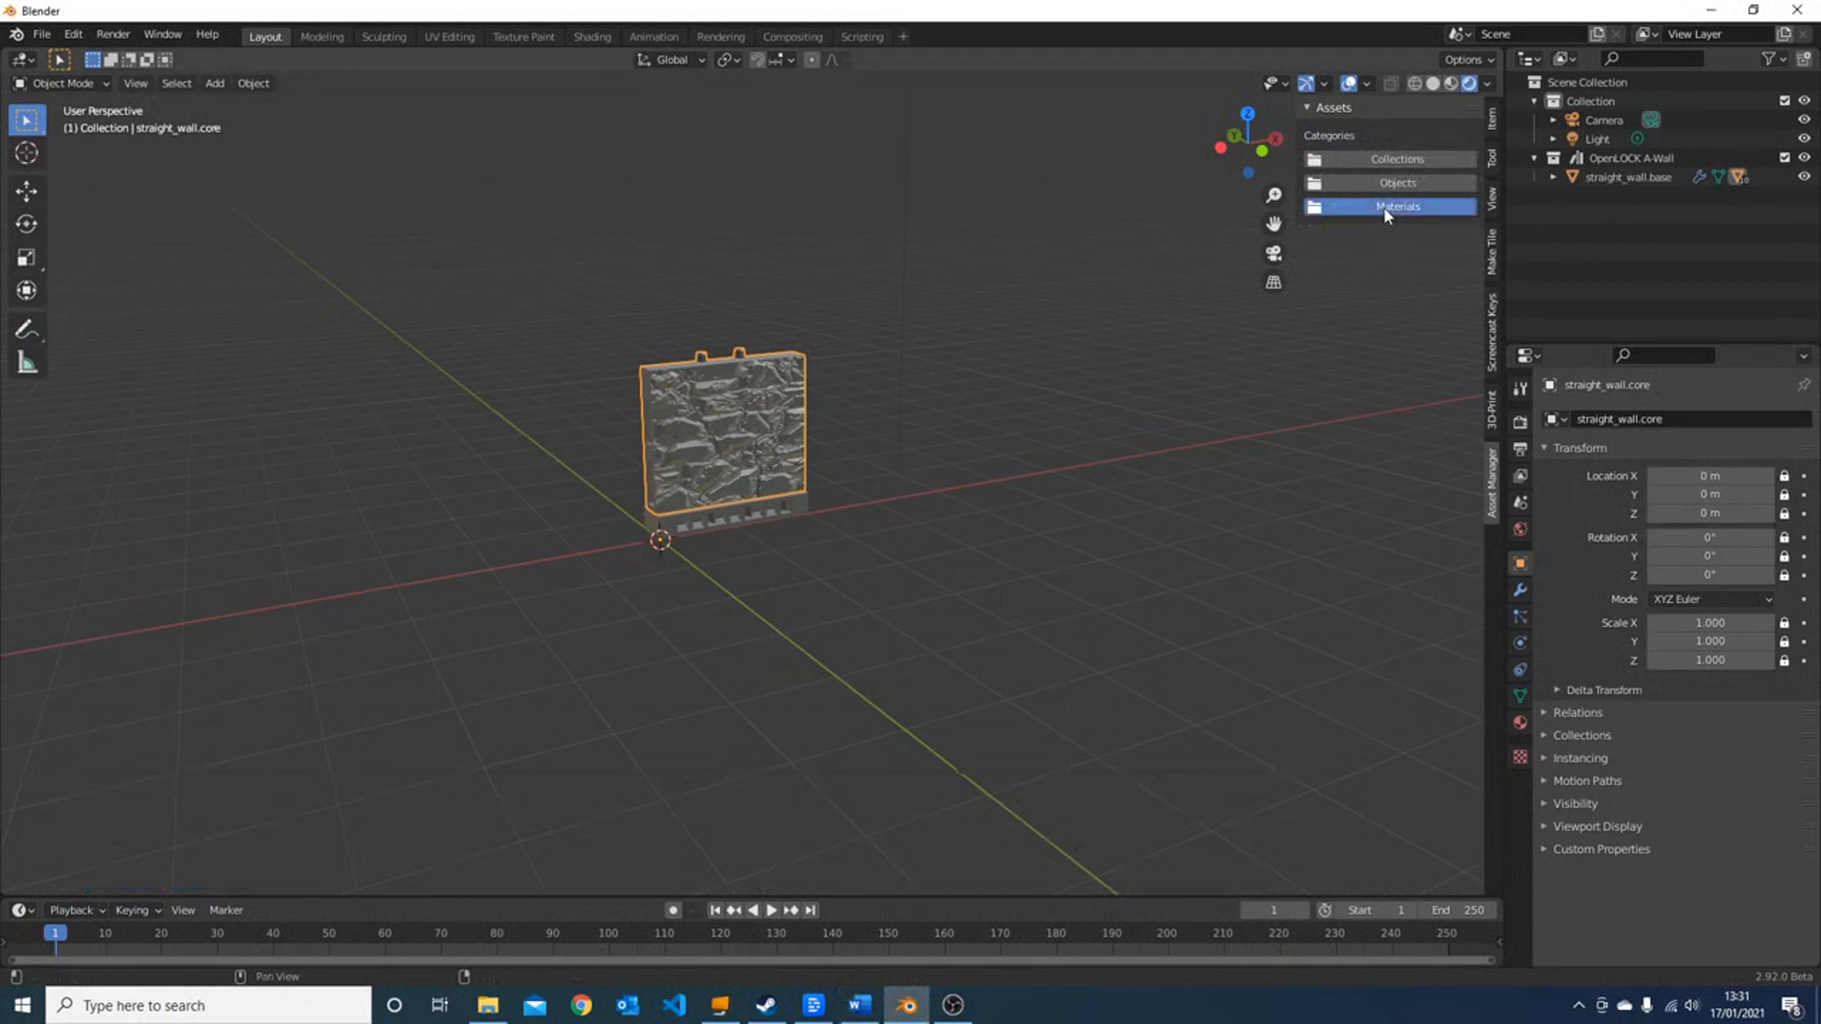
{"action": "left_click", "coordinate": [1385, 207]}
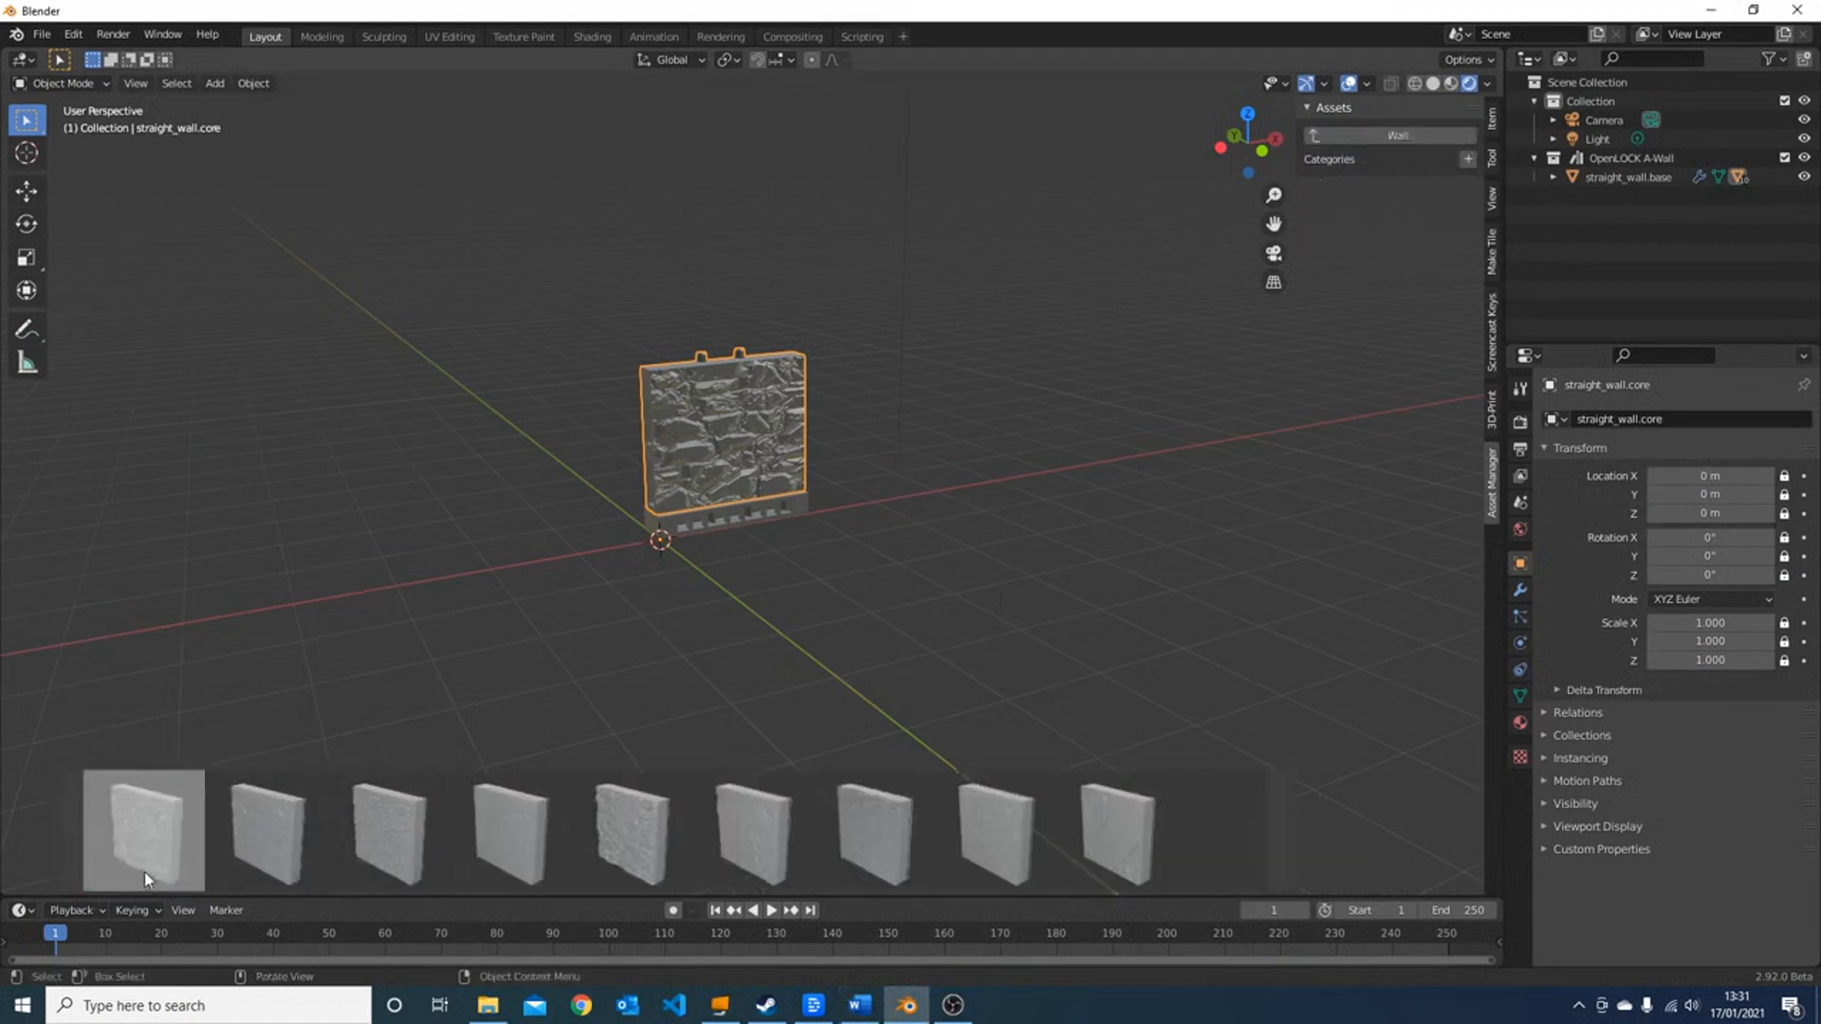
- Apply the brick material, second in the list, to the wall's front and the timber-framed material, sixth in the list, to its back
{"action": "left_click_drag", "start_coordinate": [277, 846], "coordinate": [751, 441]}
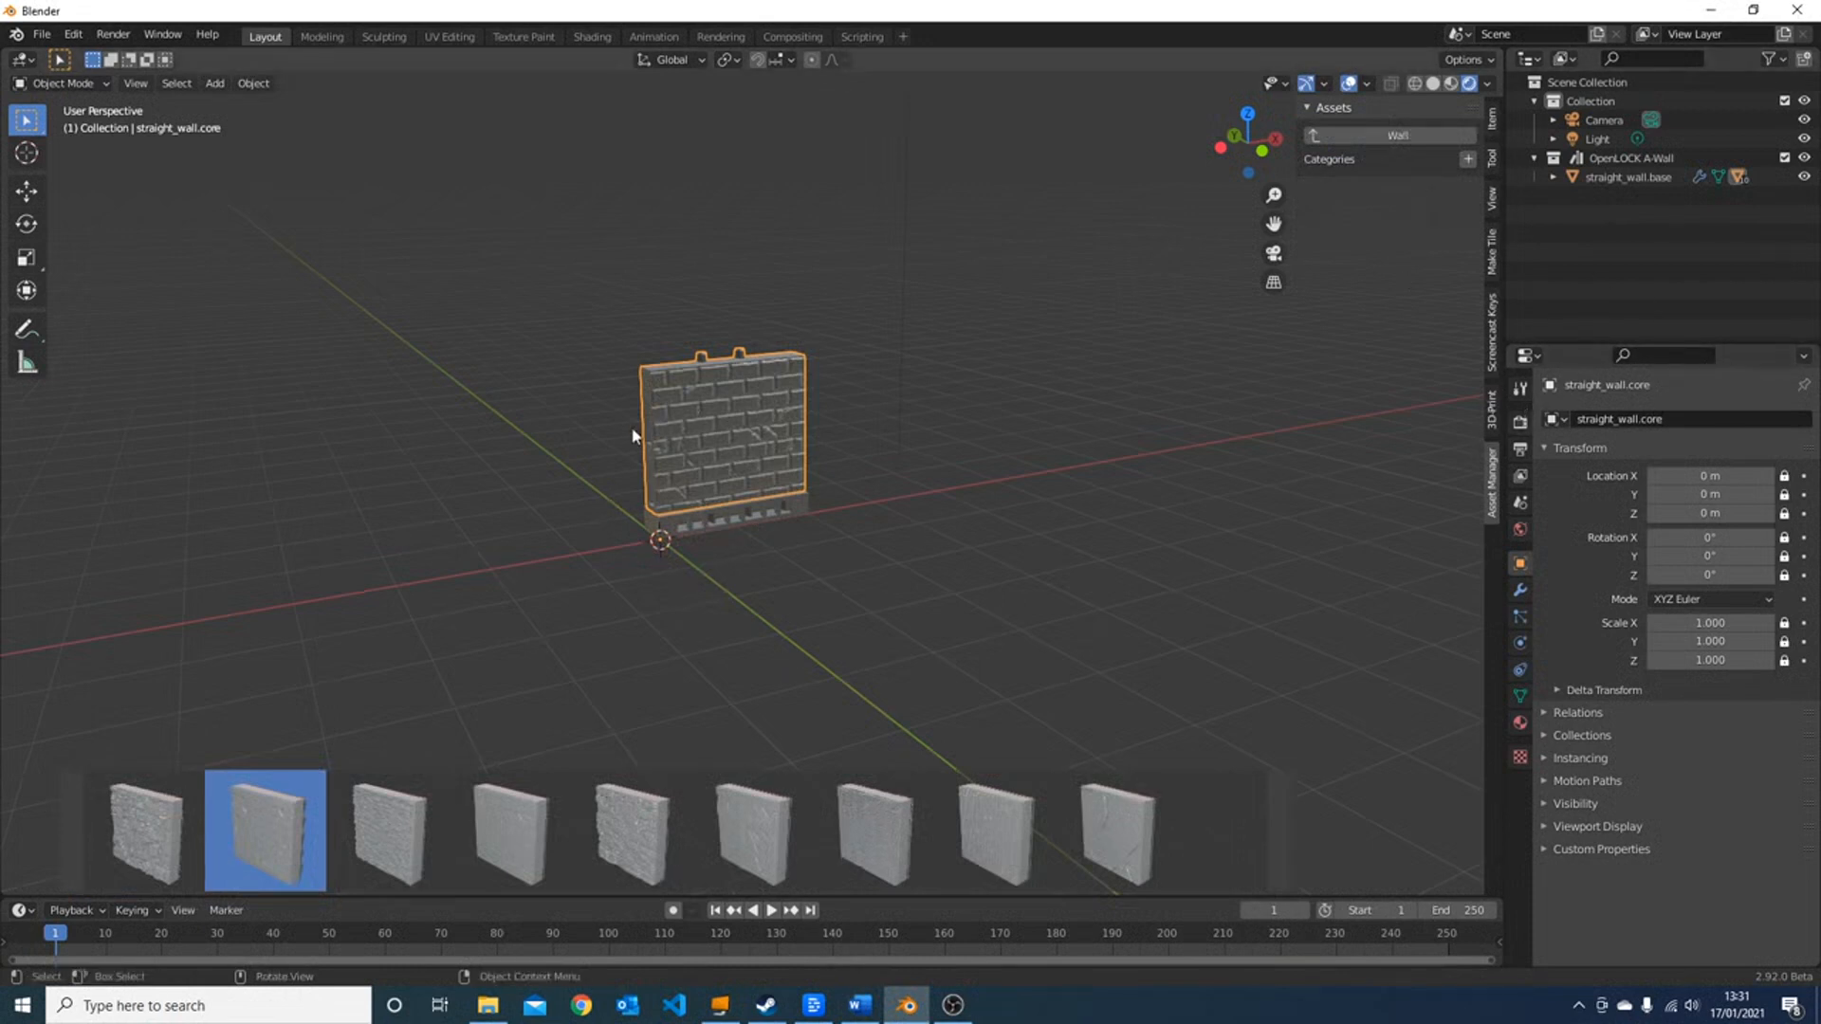
{"action": "middle_click_drag", "start_coordinate": [634, 436], "coordinate": [855, 659]}
{"action": "left_click_drag", "start_coordinate": [751, 830], "coordinate": [761, 458]}
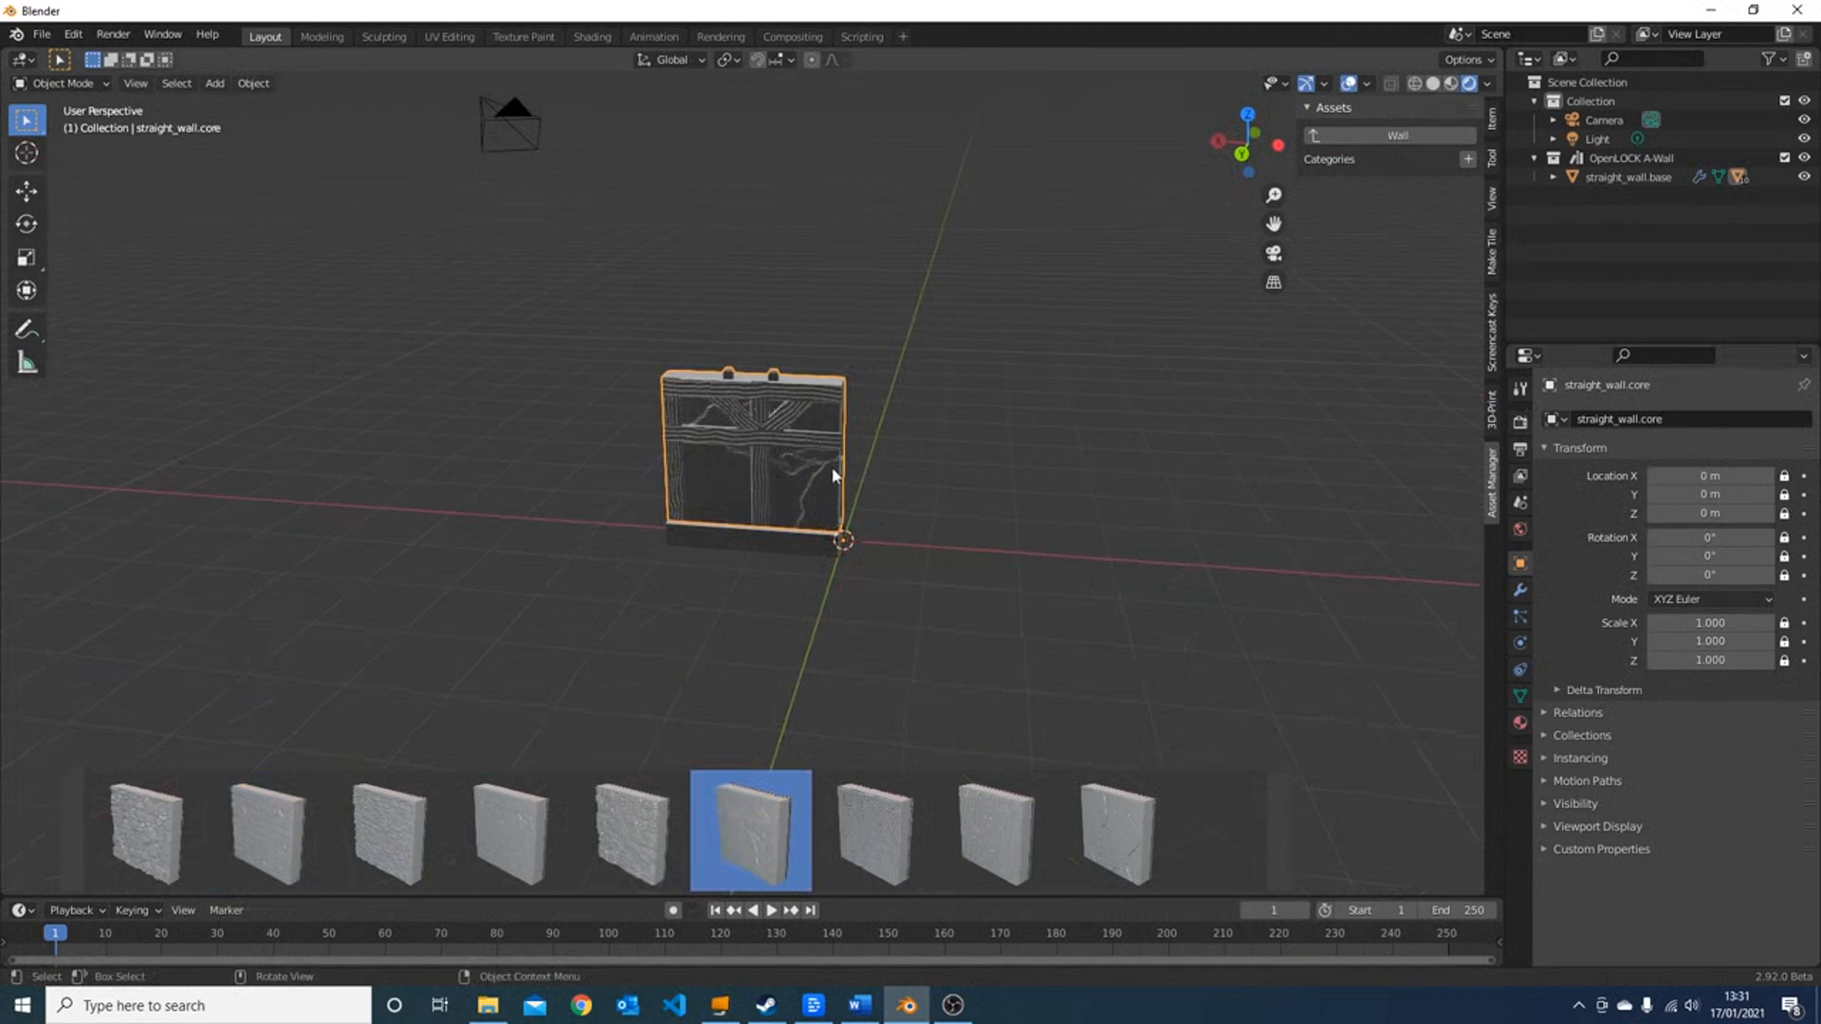
- Add a cube and move it beside the wall tile, to about X -2.73 m, Y -1.56 m, Z 0.66 m
{"action": "middle_click_drag", "start_coordinate": [821, 464], "coordinate": [930, 458]}
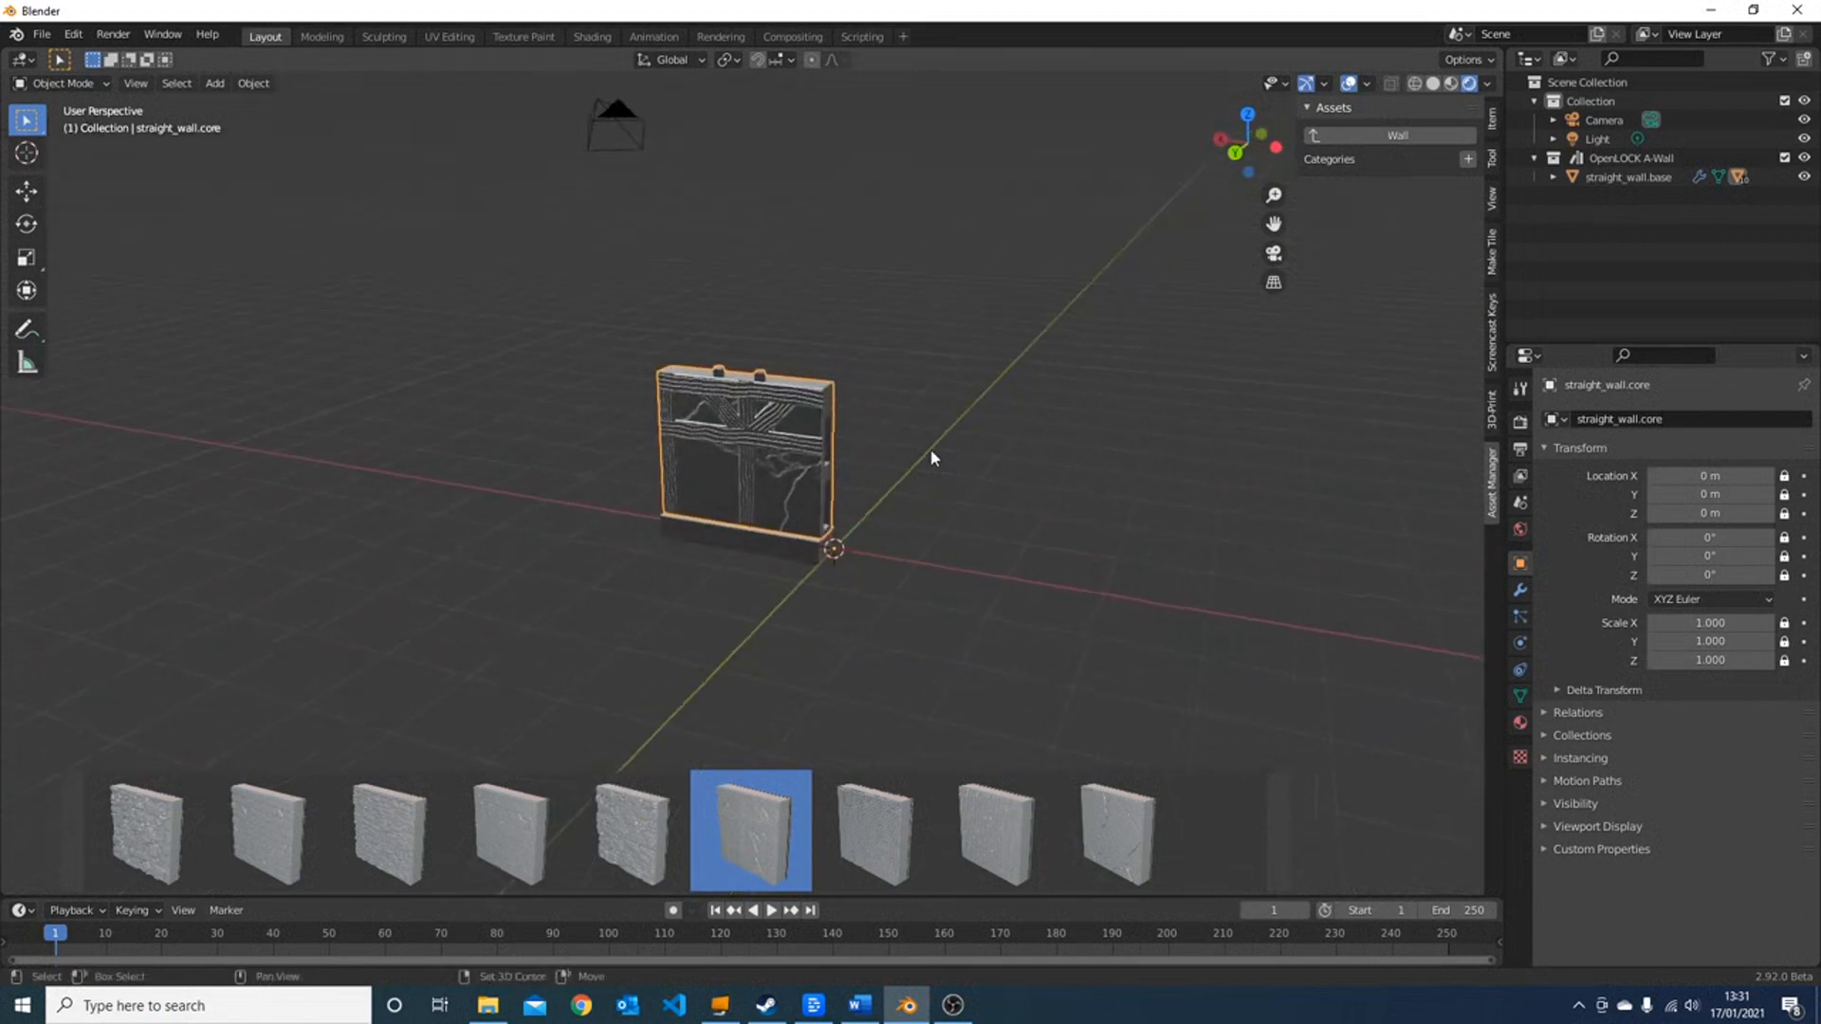
{"action": "key", "text": "shift+a"}
{"action": "left_click", "coordinate": [1053, 465]}
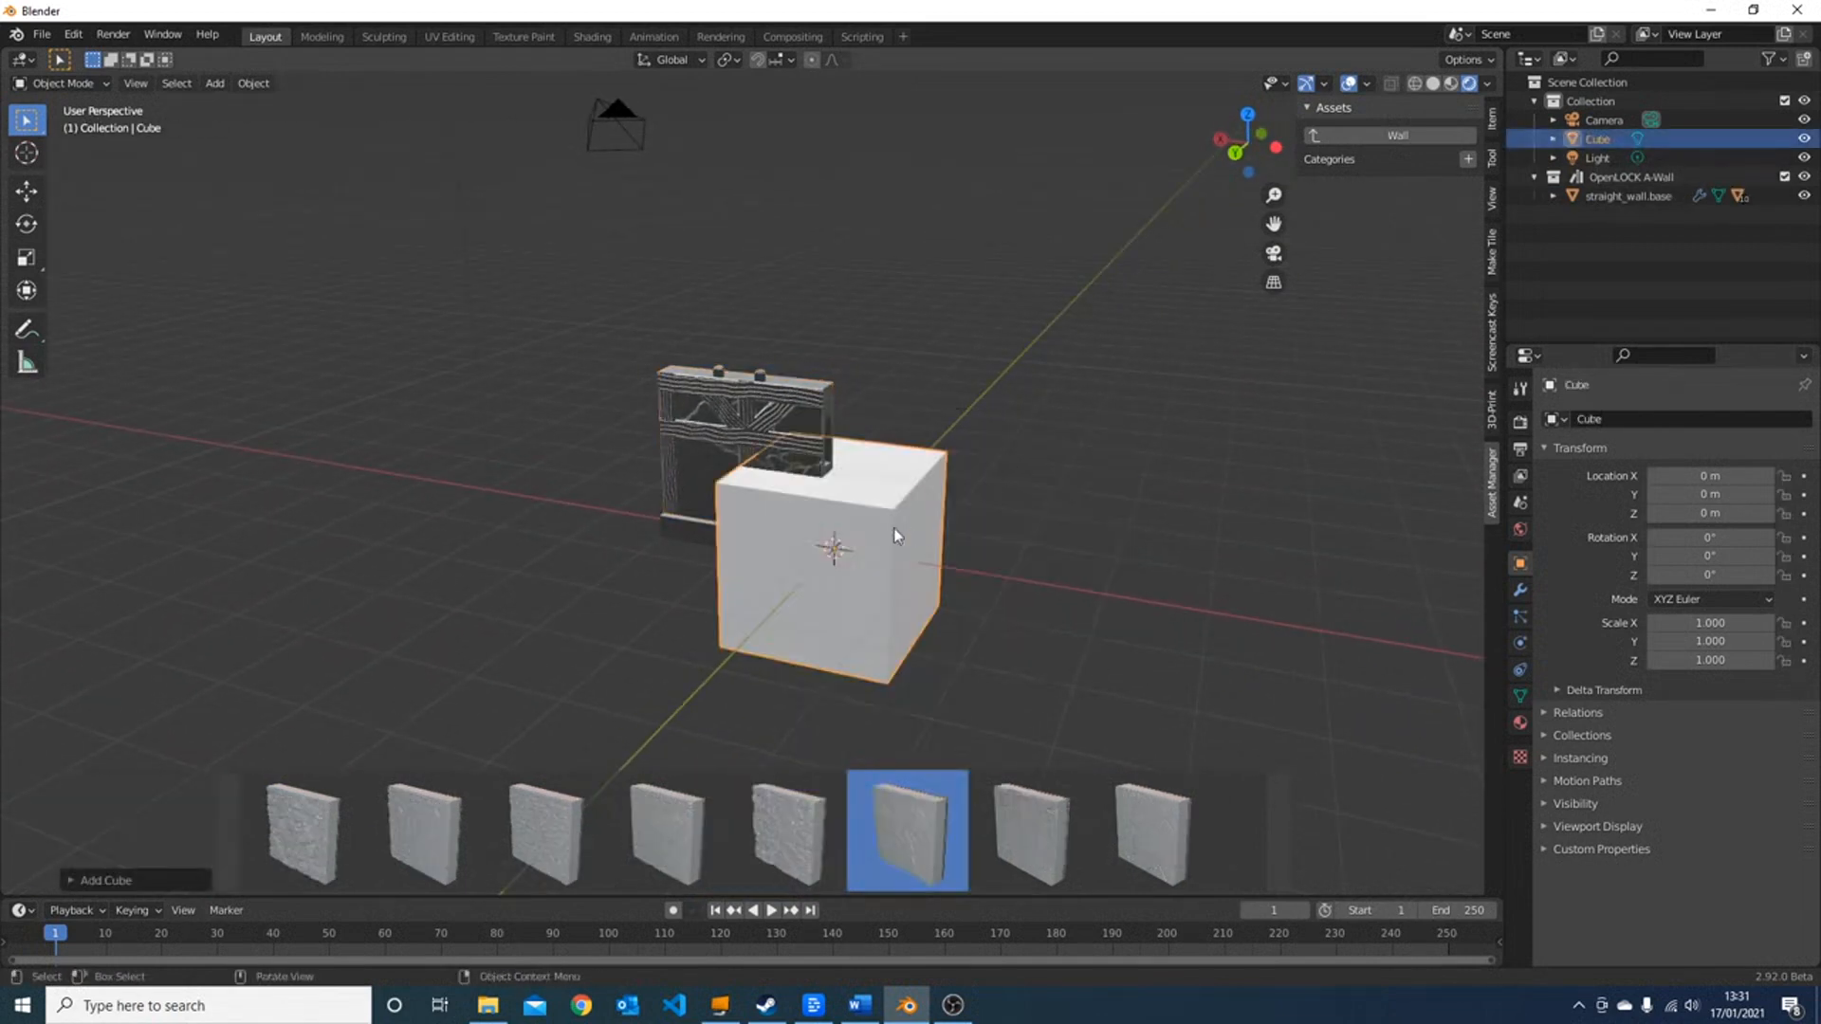
{"action": "key", "text": "g"}
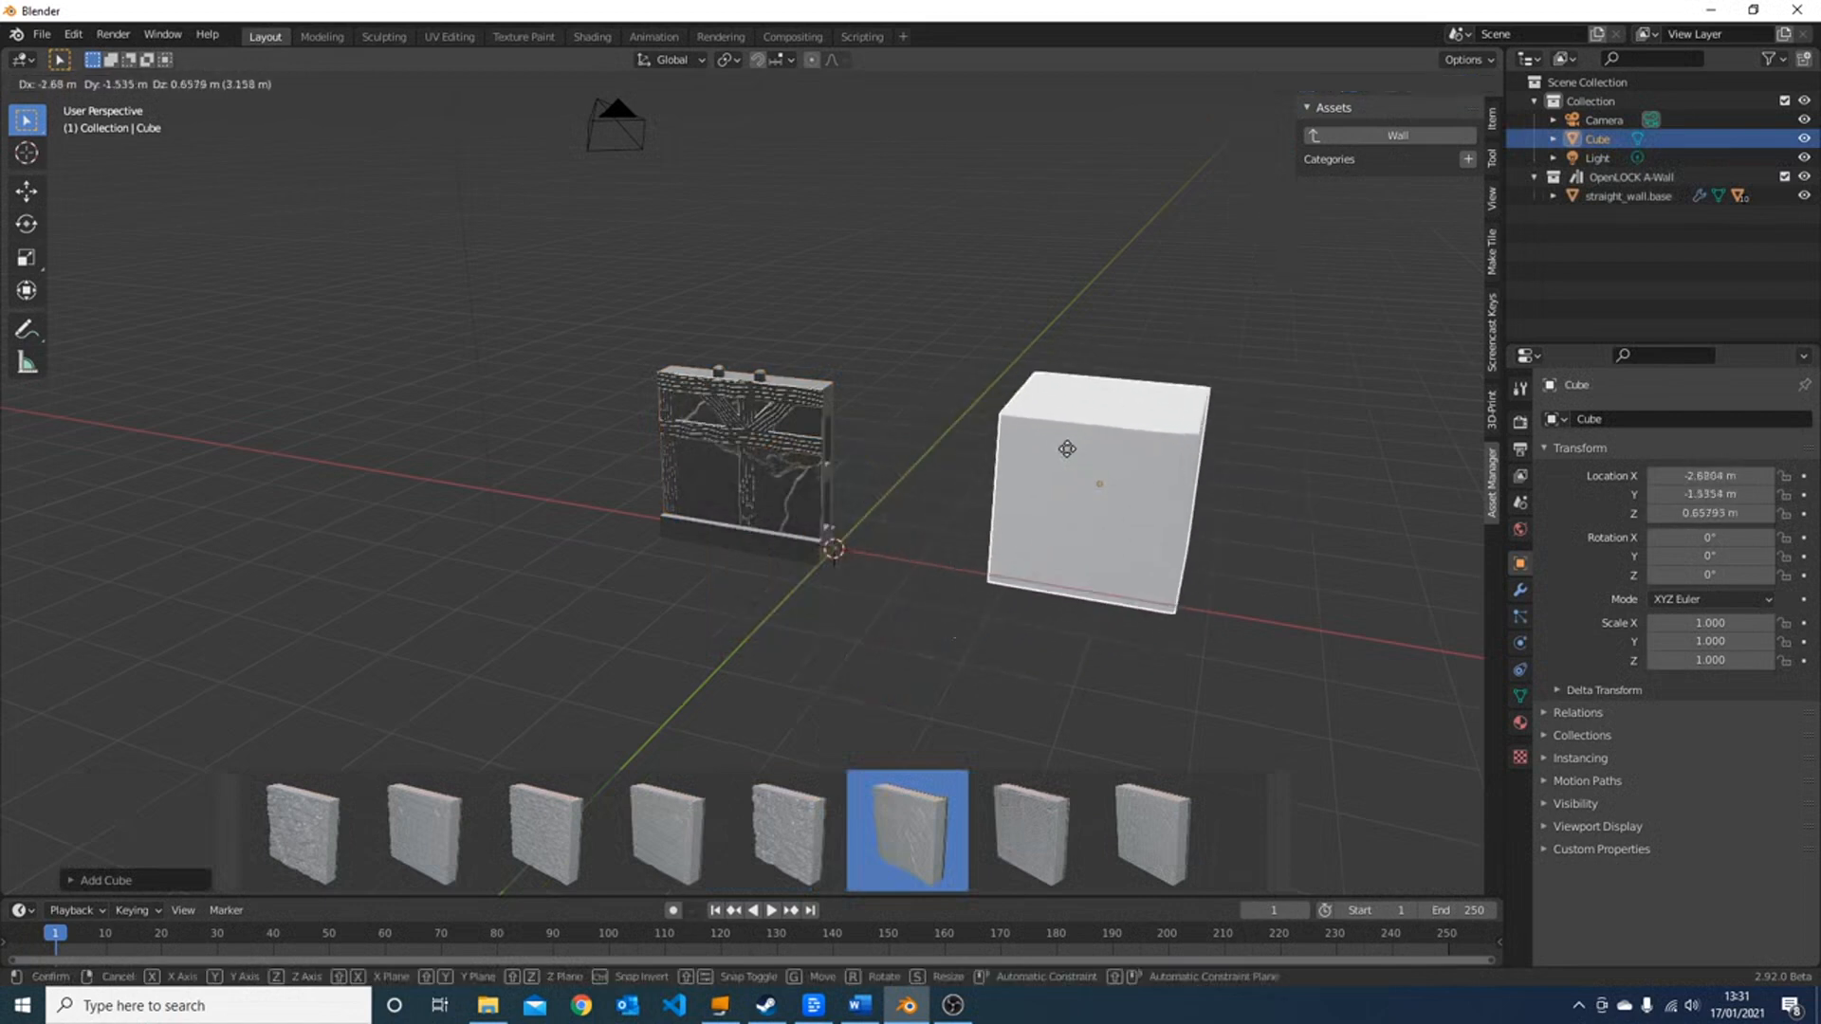
{"action": "left_click", "coordinate": [1064, 451]}
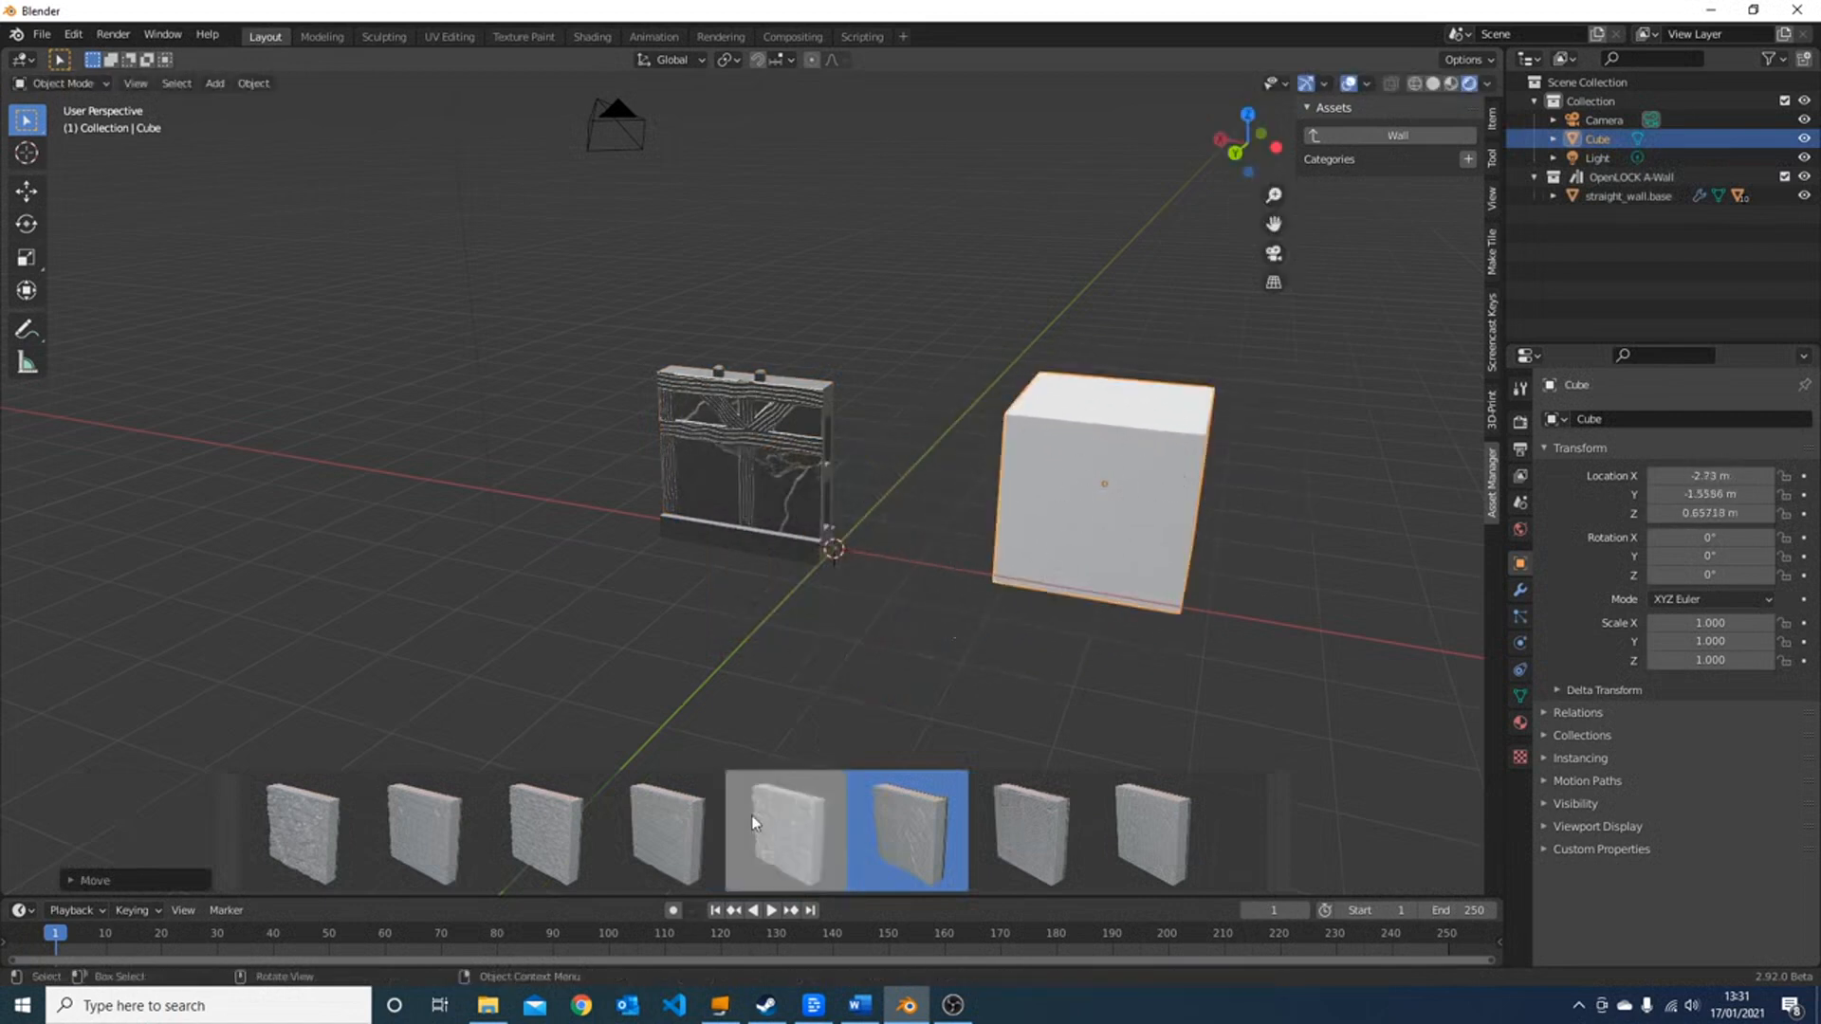
- Apply the Regular Stone Blocks material, fourth in the list, to the cube and delete the cube
{"action": "left_click_drag", "start_coordinate": [675, 830], "coordinate": [1129, 503]}
{"action": "middle_click_drag", "start_coordinate": [941, 616], "coordinate": [1004, 577]}
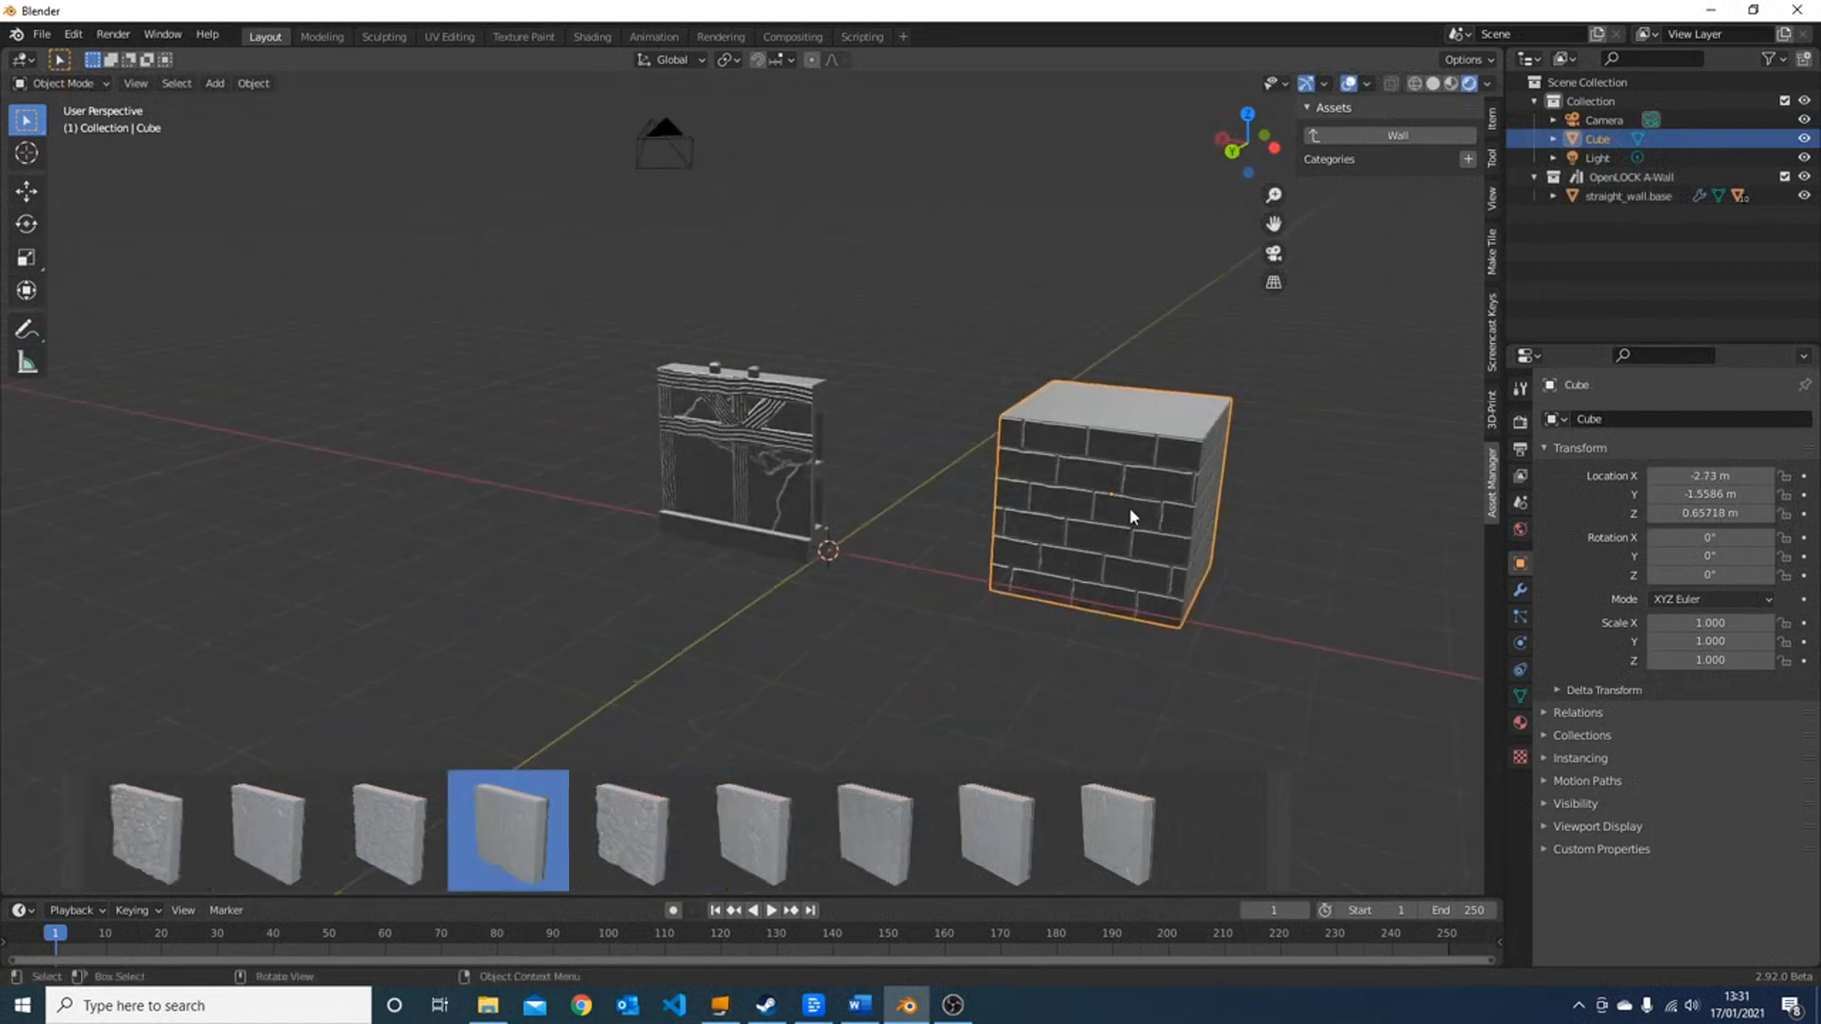
{"action": "key", "text": "Delete"}
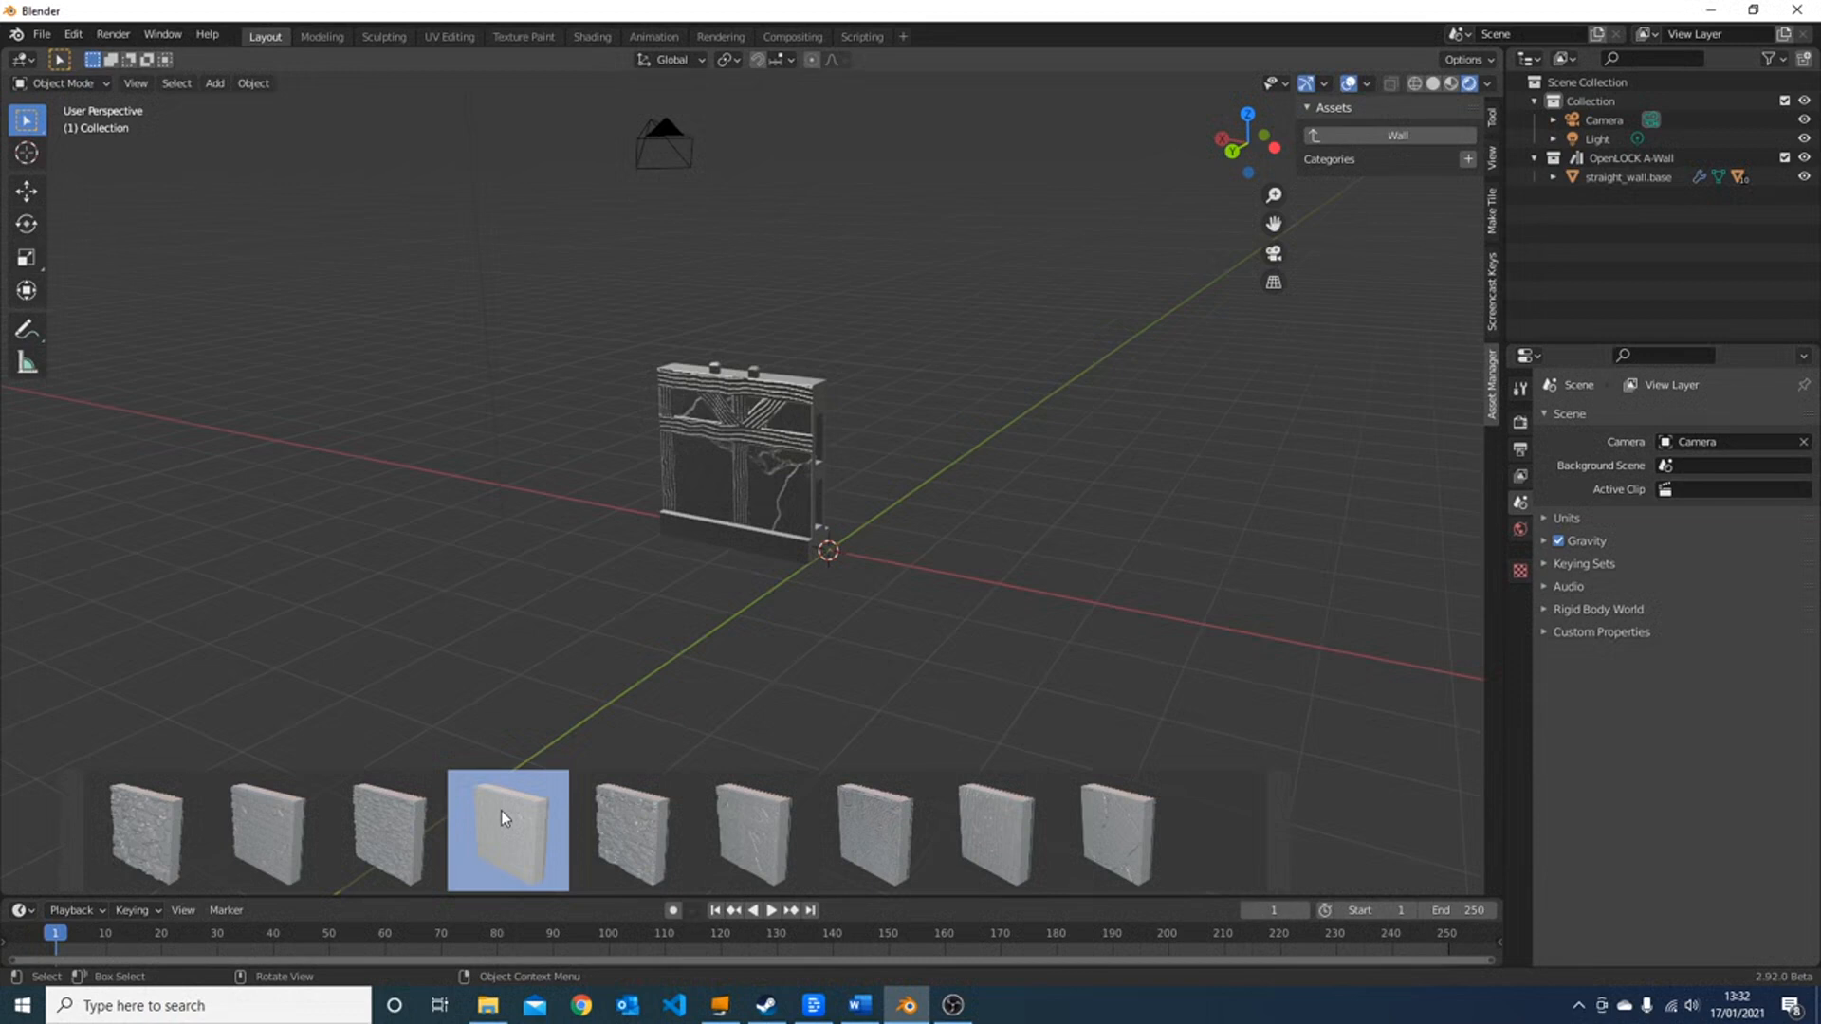
- Go up to the Materials category, add a category named Example and open it
{"action": "left_click", "coordinate": [1405, 141]}
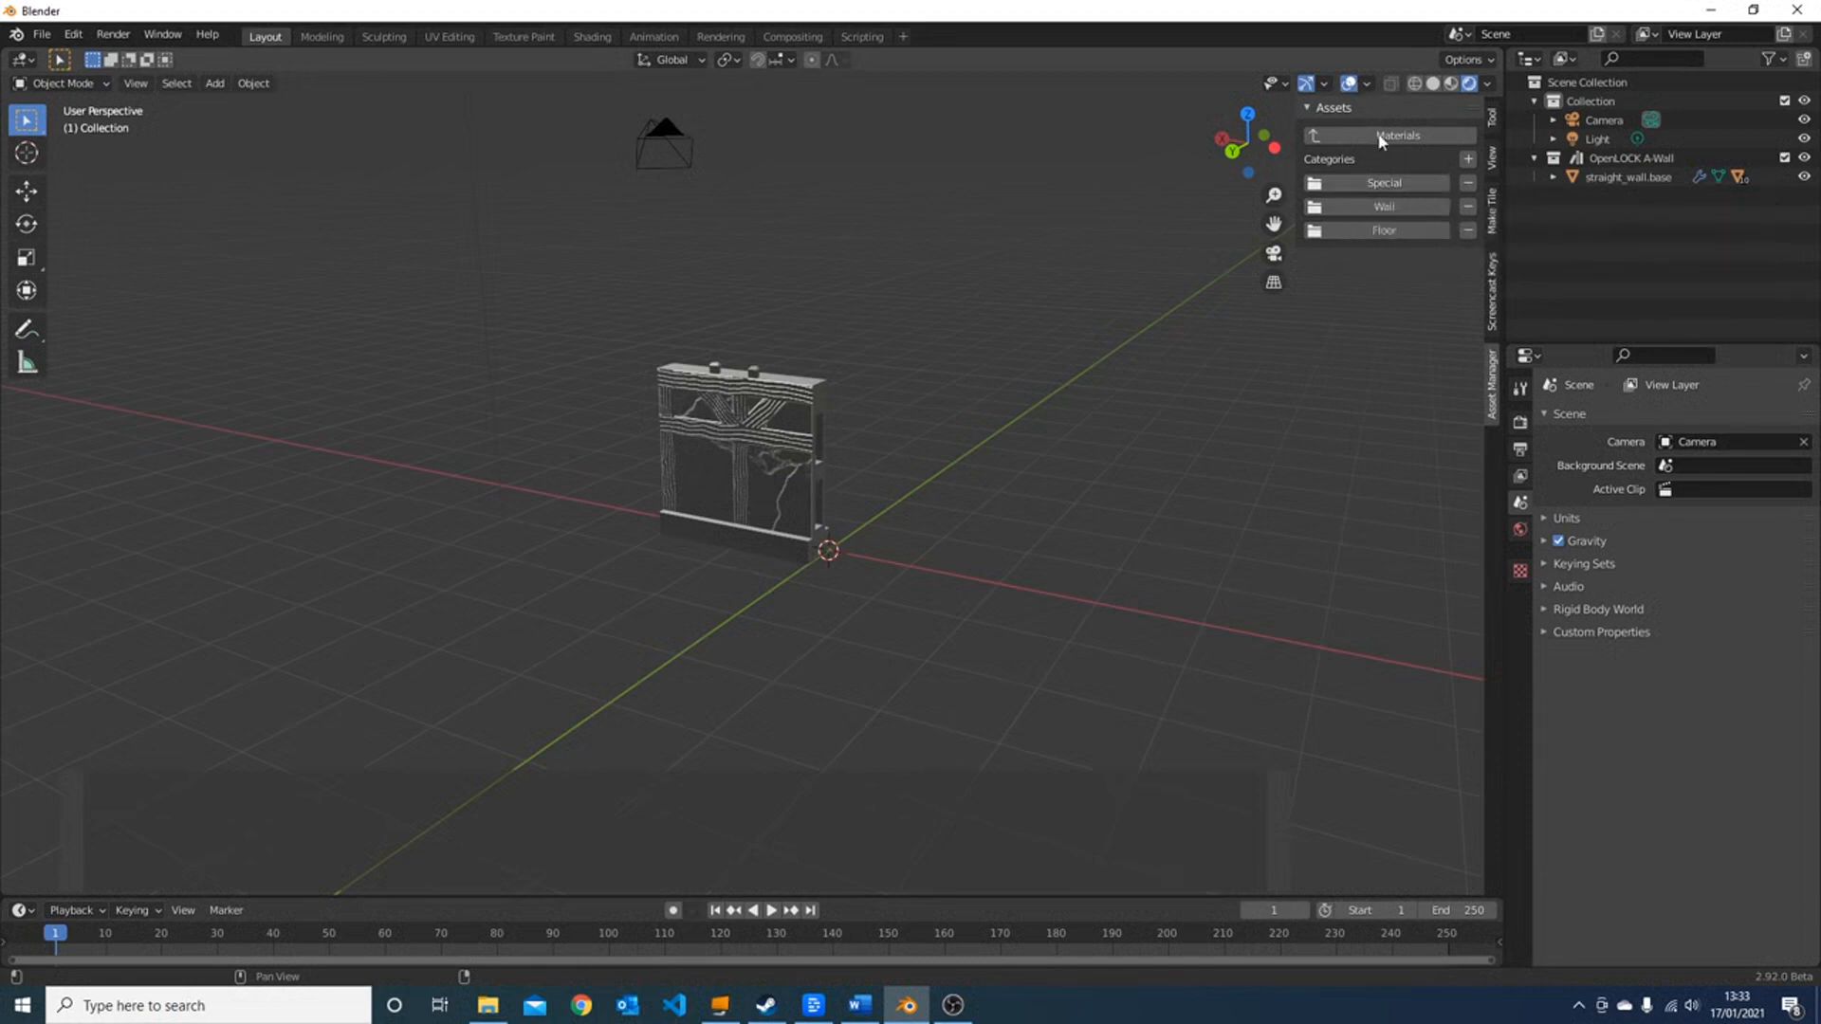
{"action": "left_click", "coordinate": [1468, 159]}
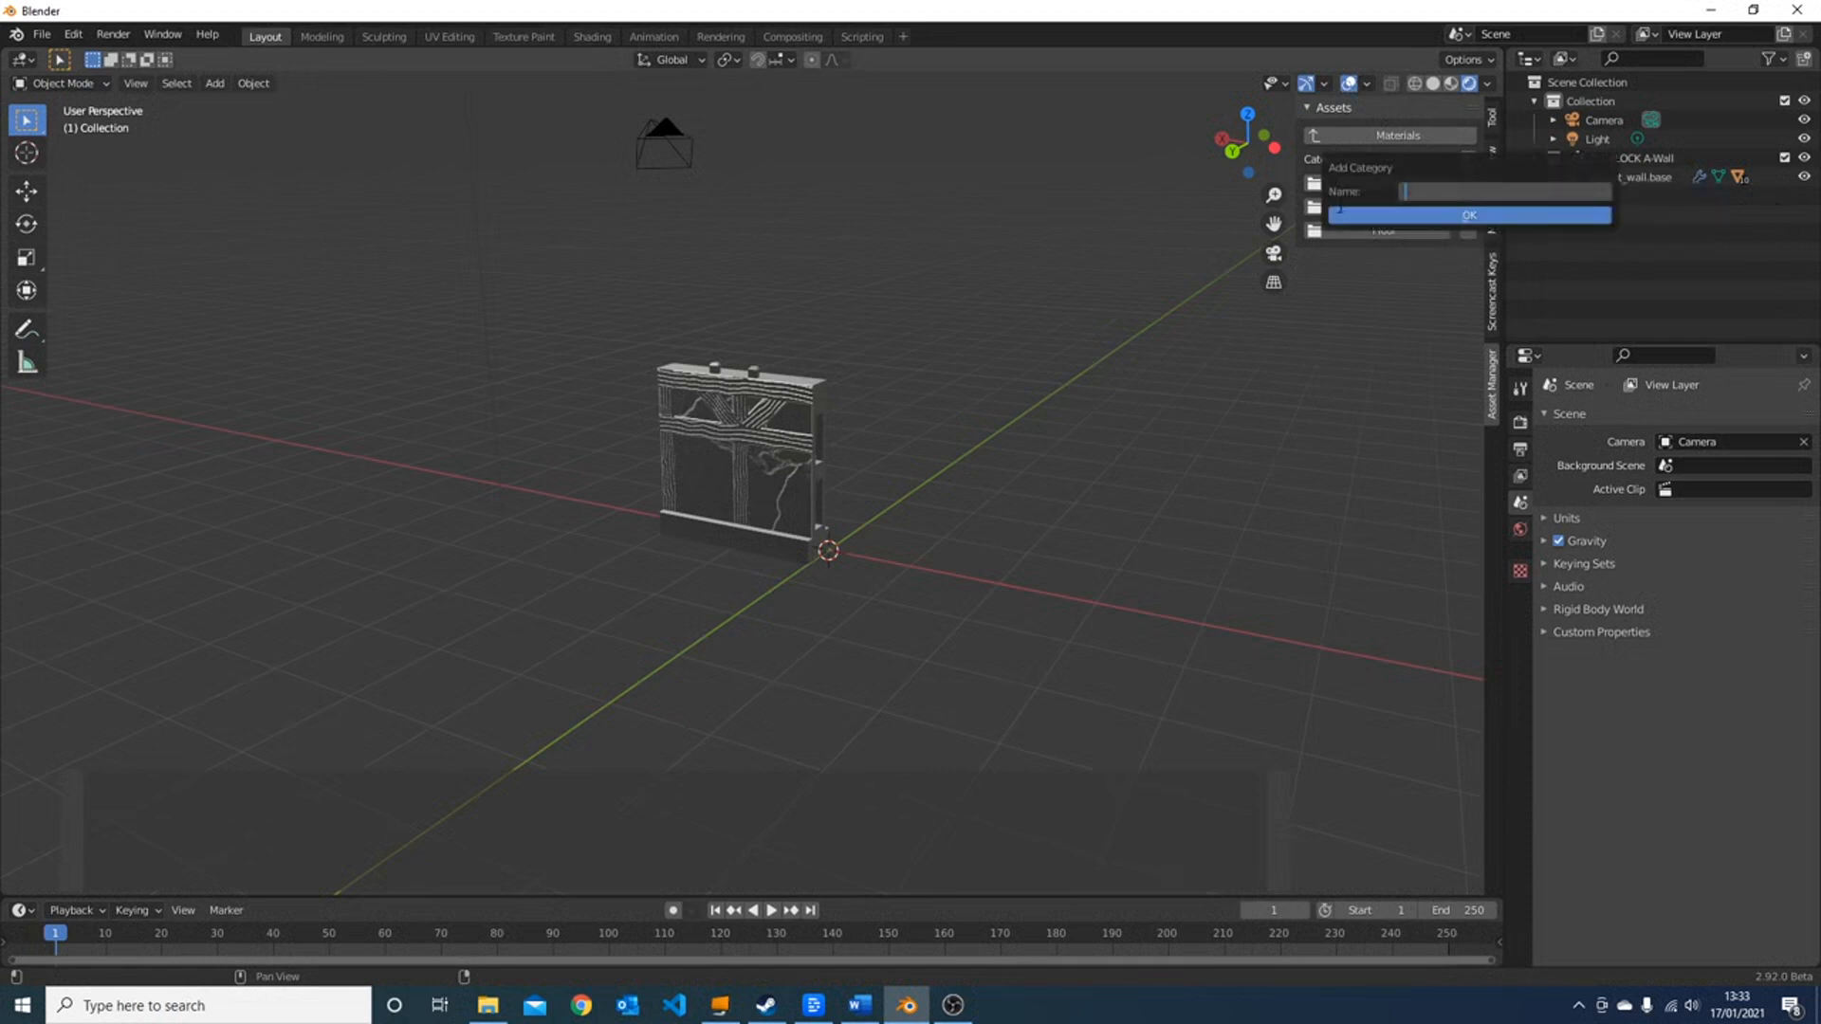
{"action": "type", "text": "Example"}
{"action": "key", "text": "Return"}
{"action": "left_click", "coordinate": [1422, 213]}
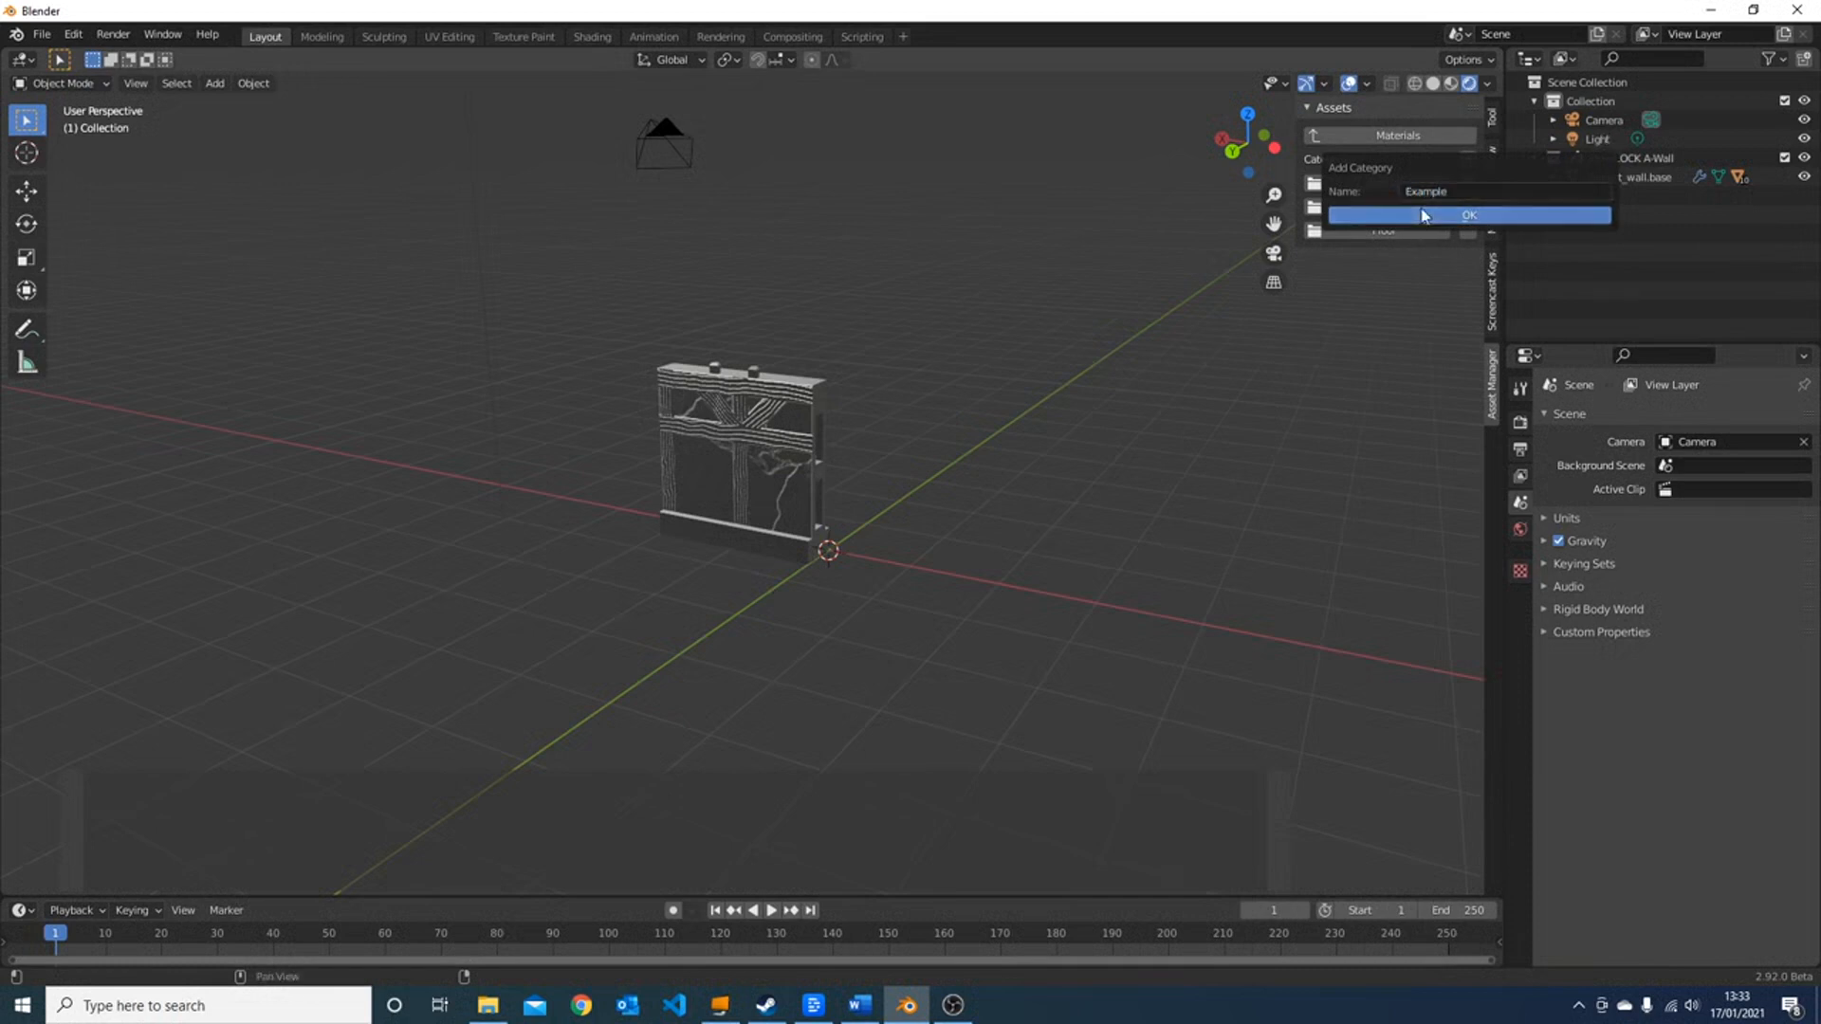
{"action": "left_click", "coordinate": [1370, 254]}
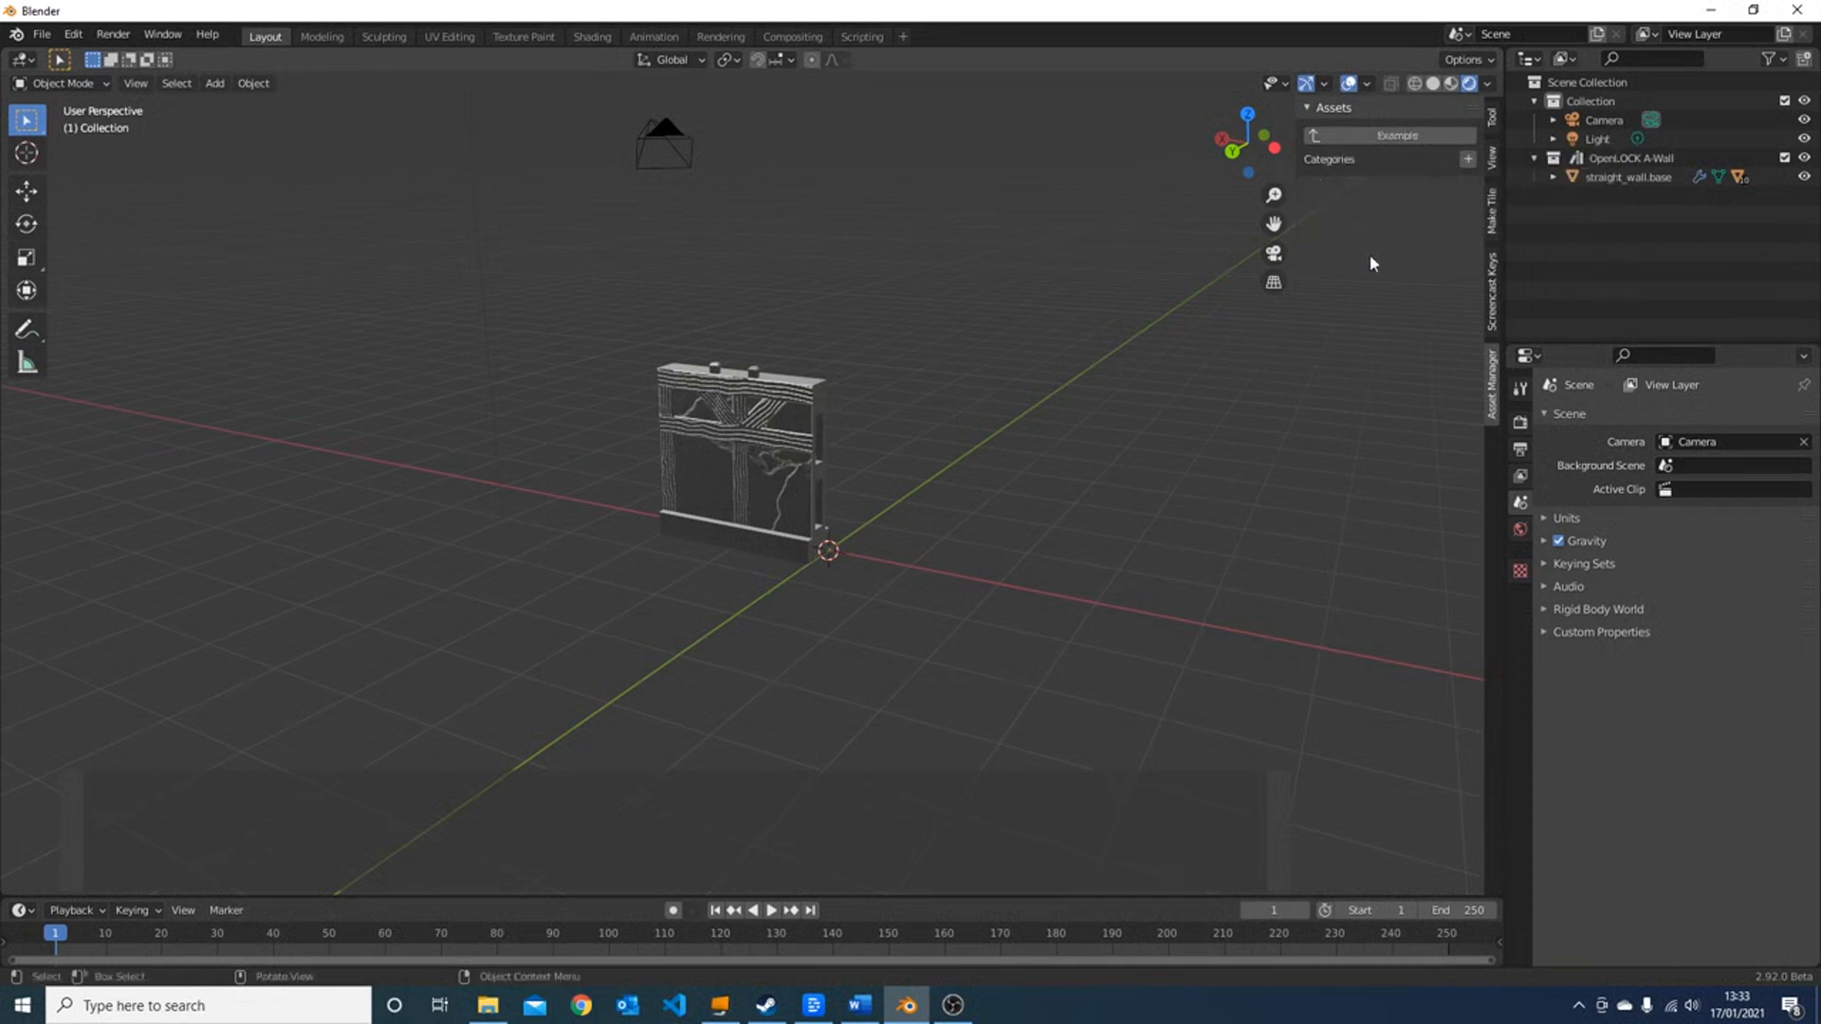
- Add a subcategory named Example inside the Example category and delete that subcategory
{"action": "left_click", "coordinate": [1468, 159]}
{"action": "left_click", "coordinate": [1485, 195]}
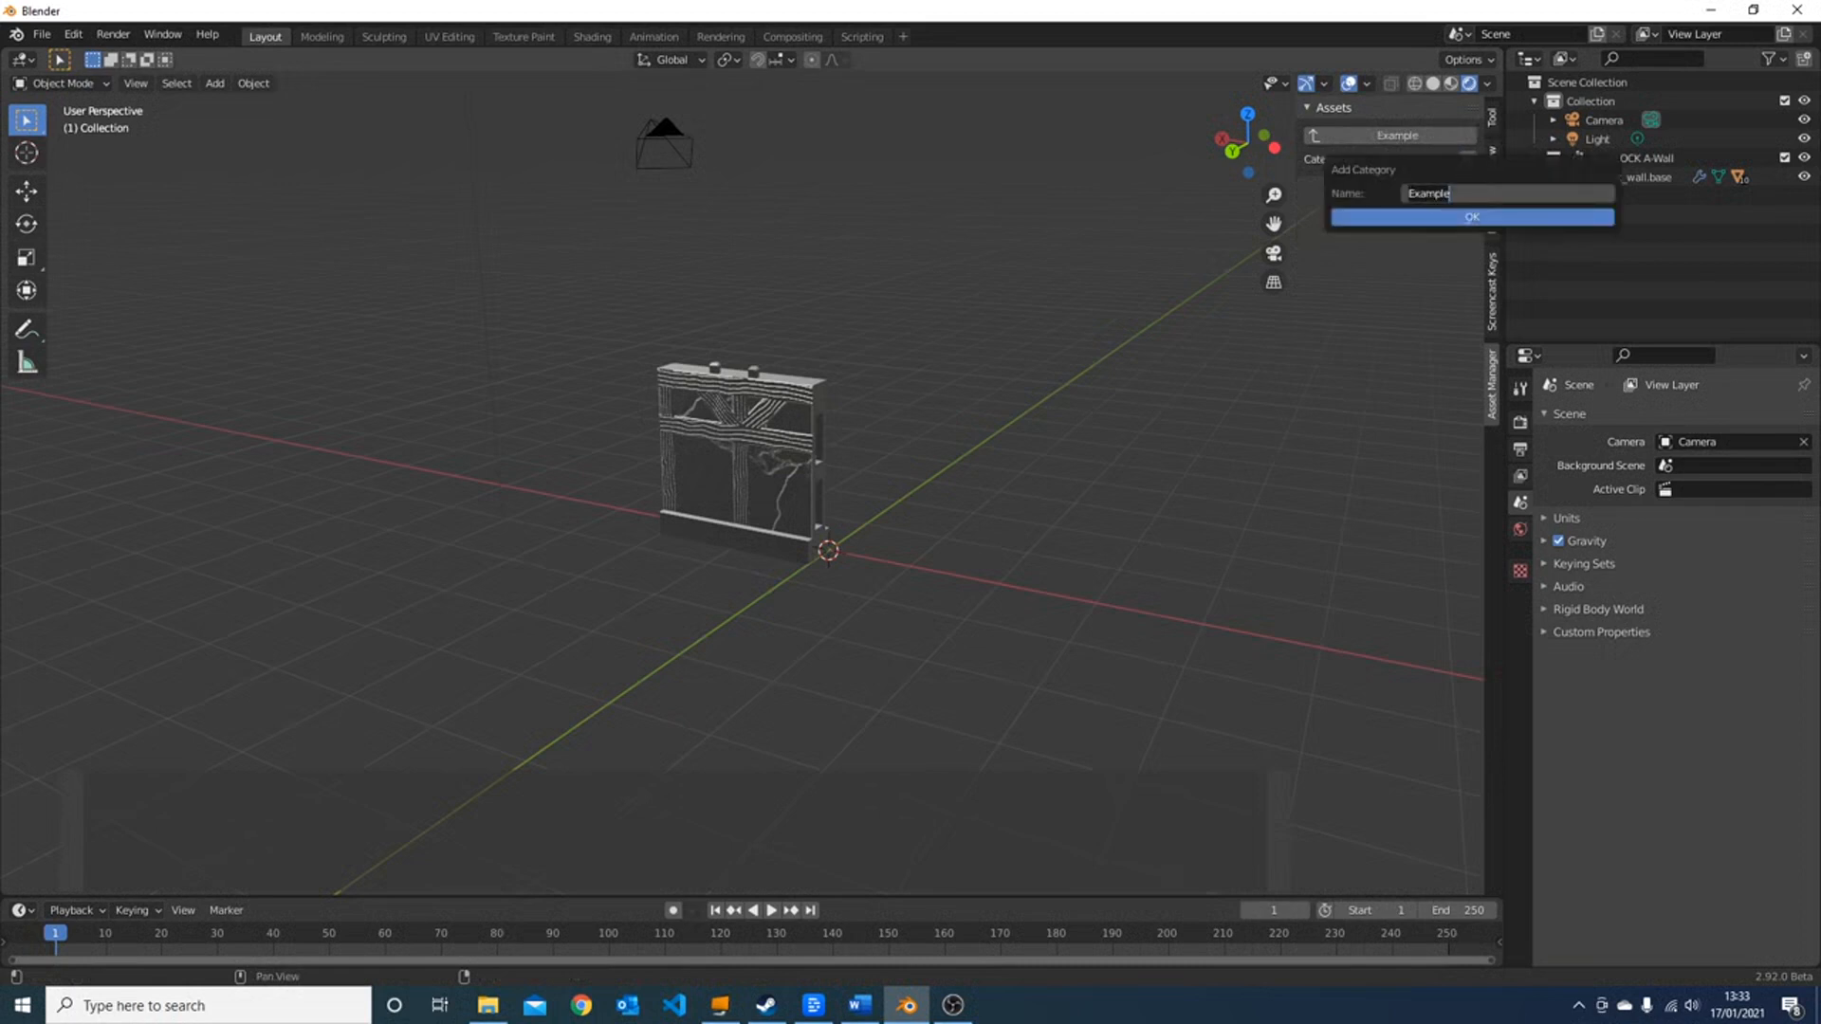
{"action": "left_click", "coordinate": [1420, 214]}
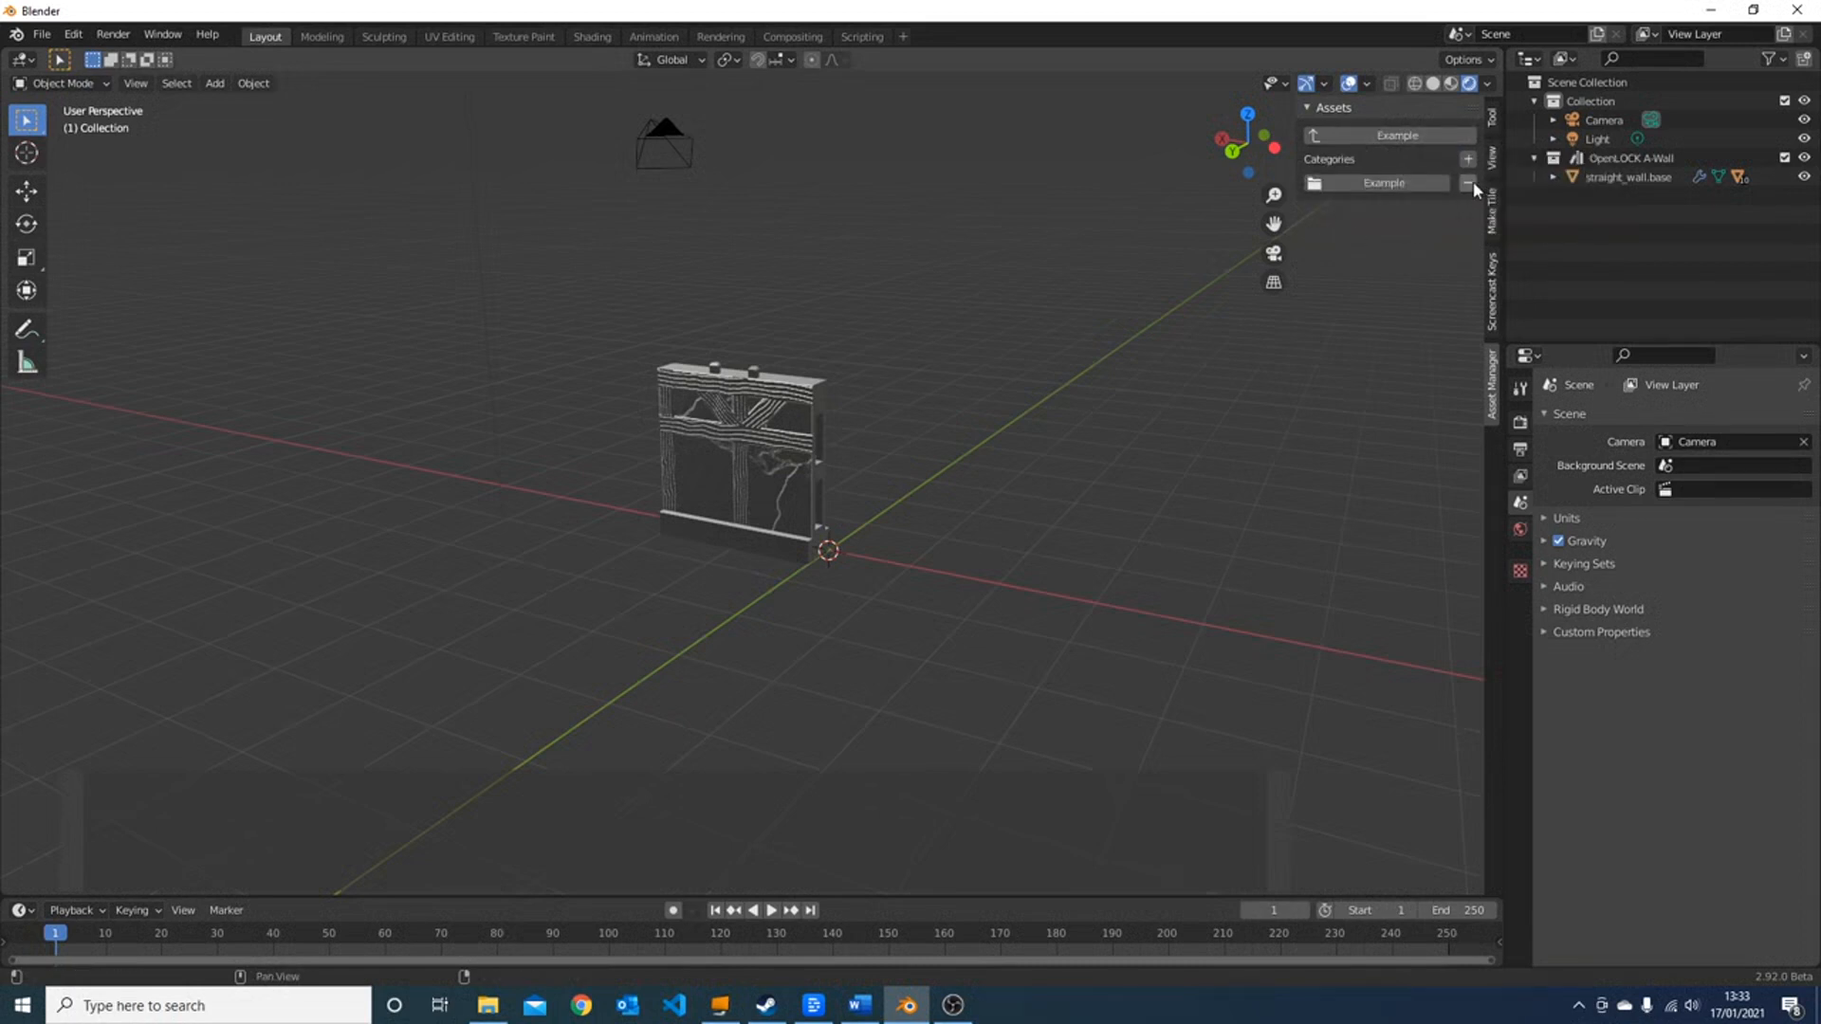
{"action": "left_click", "coordinate": [1472, 182]}
{"action": "left_click", "coordinate": [1437, 180]}
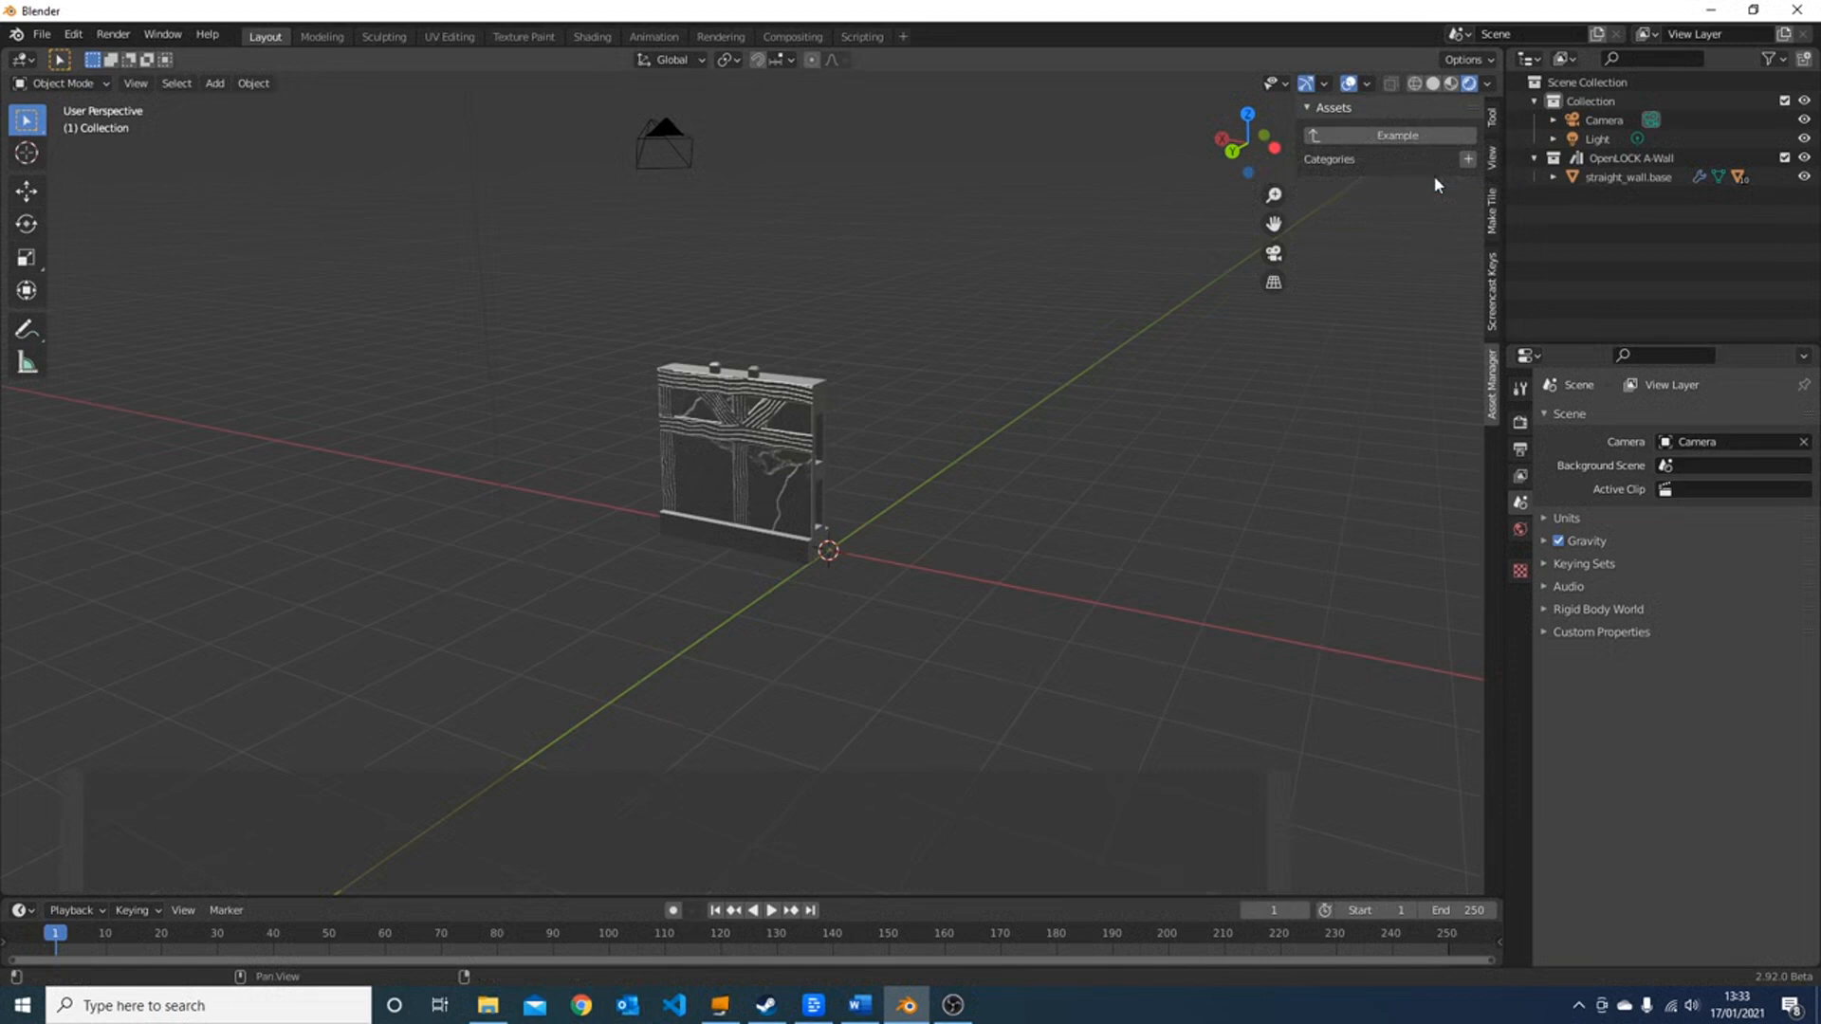
- Go back up to Materials and delete its Example category with all the assets it contains
{"action": "left_click", "coordinate": [1362, 141]}
{"action": "left_click", "coordinate": [1469, 254]}
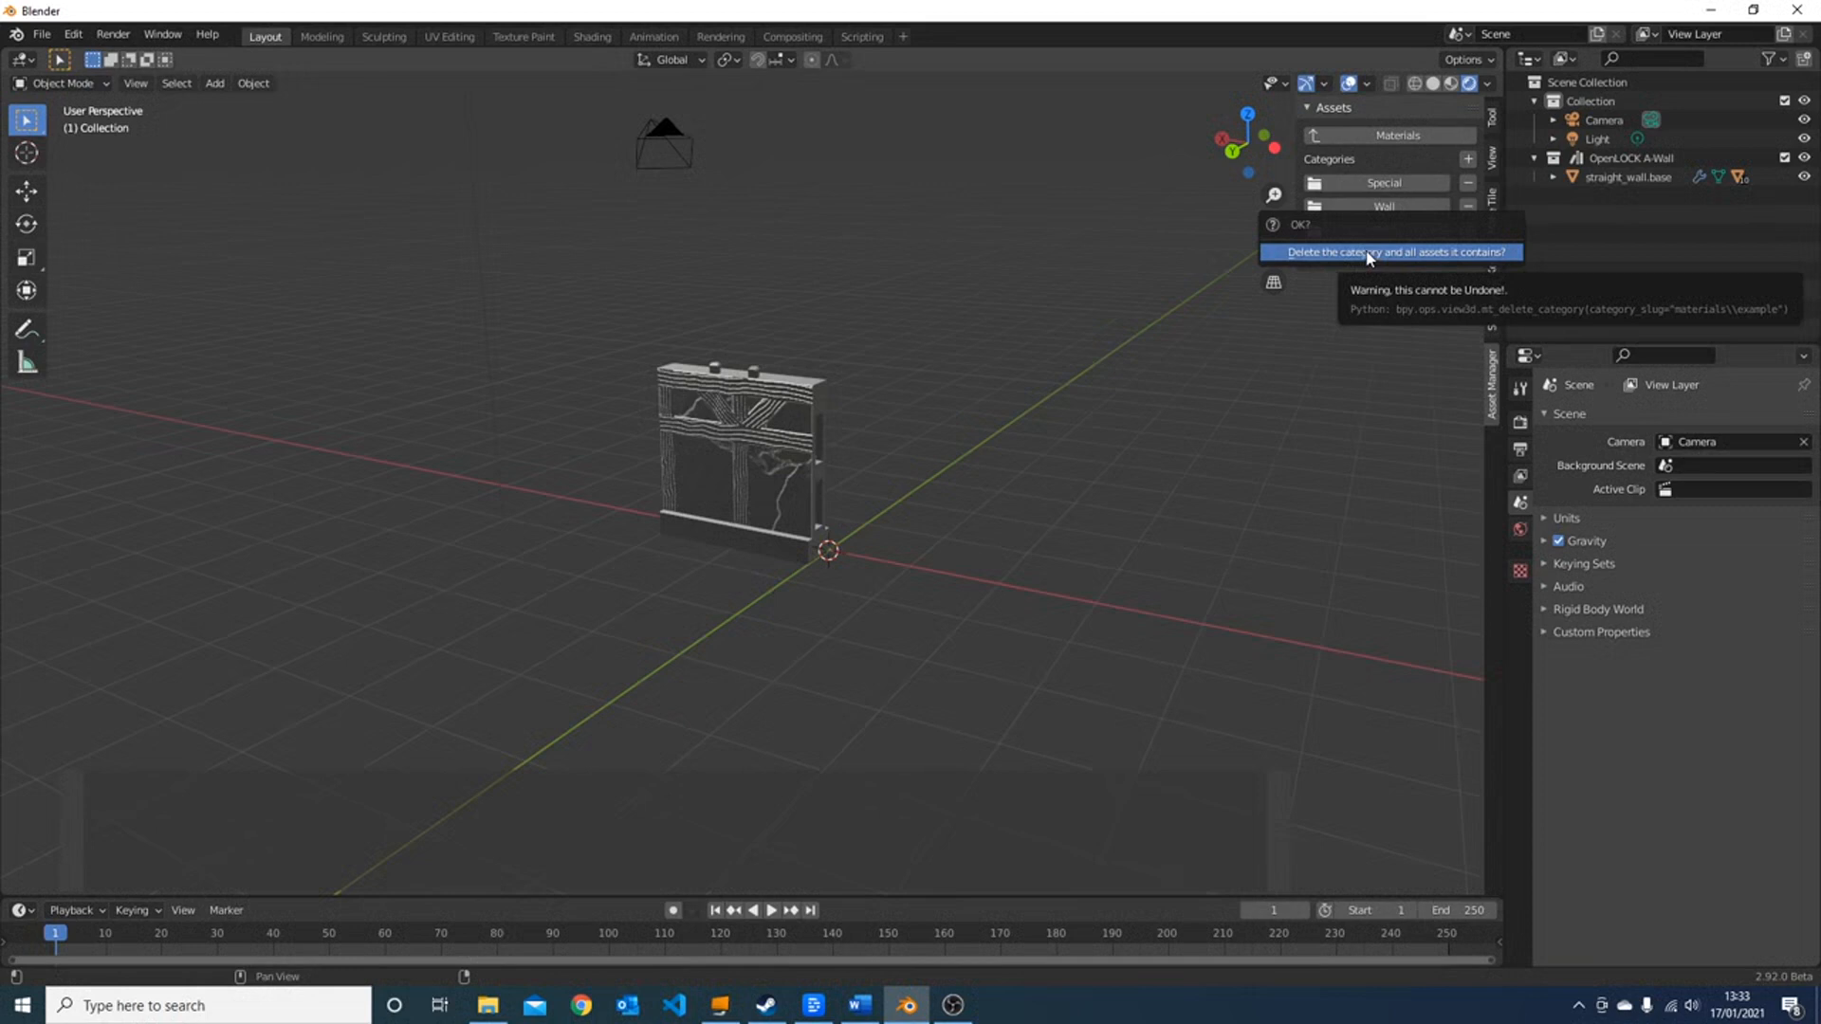
{"action": "left_click", "coordinate": [1363, 256]}
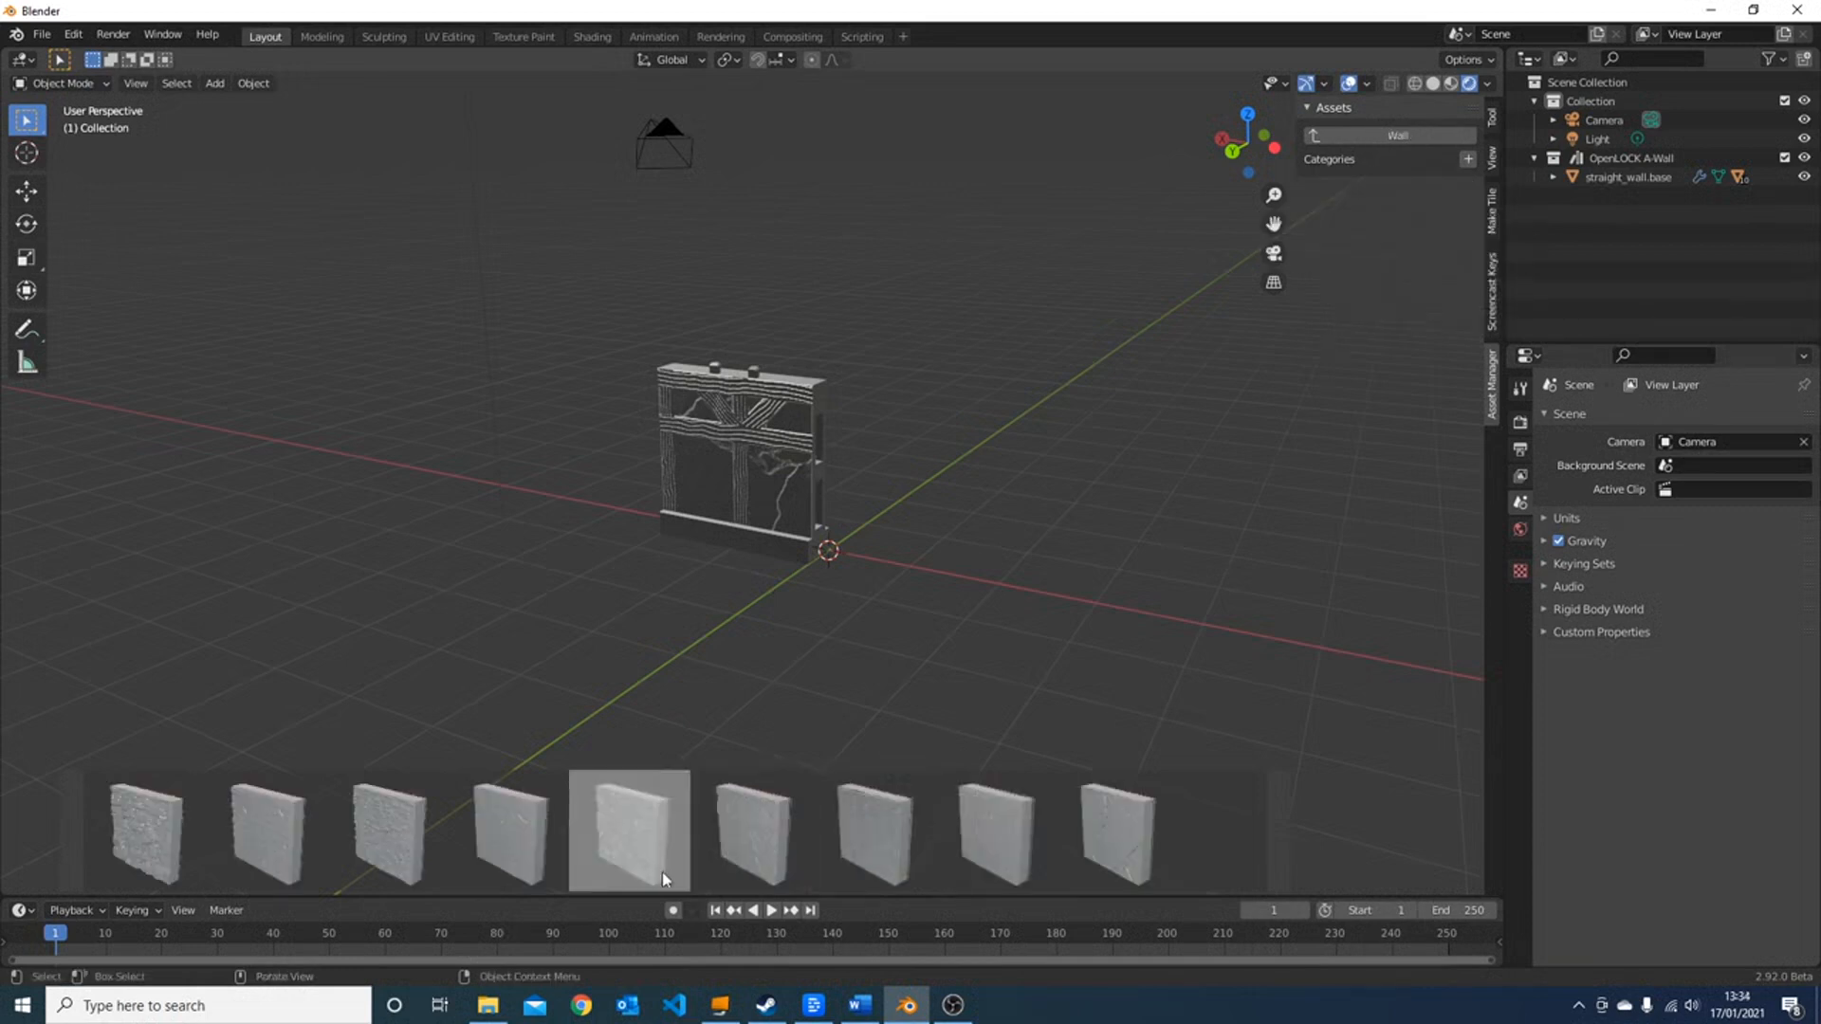
- Cut the fifth material of the Wall category and paste it into a new Materials category named Example
{"action": "left_click", "coordinate": [632, 827]}
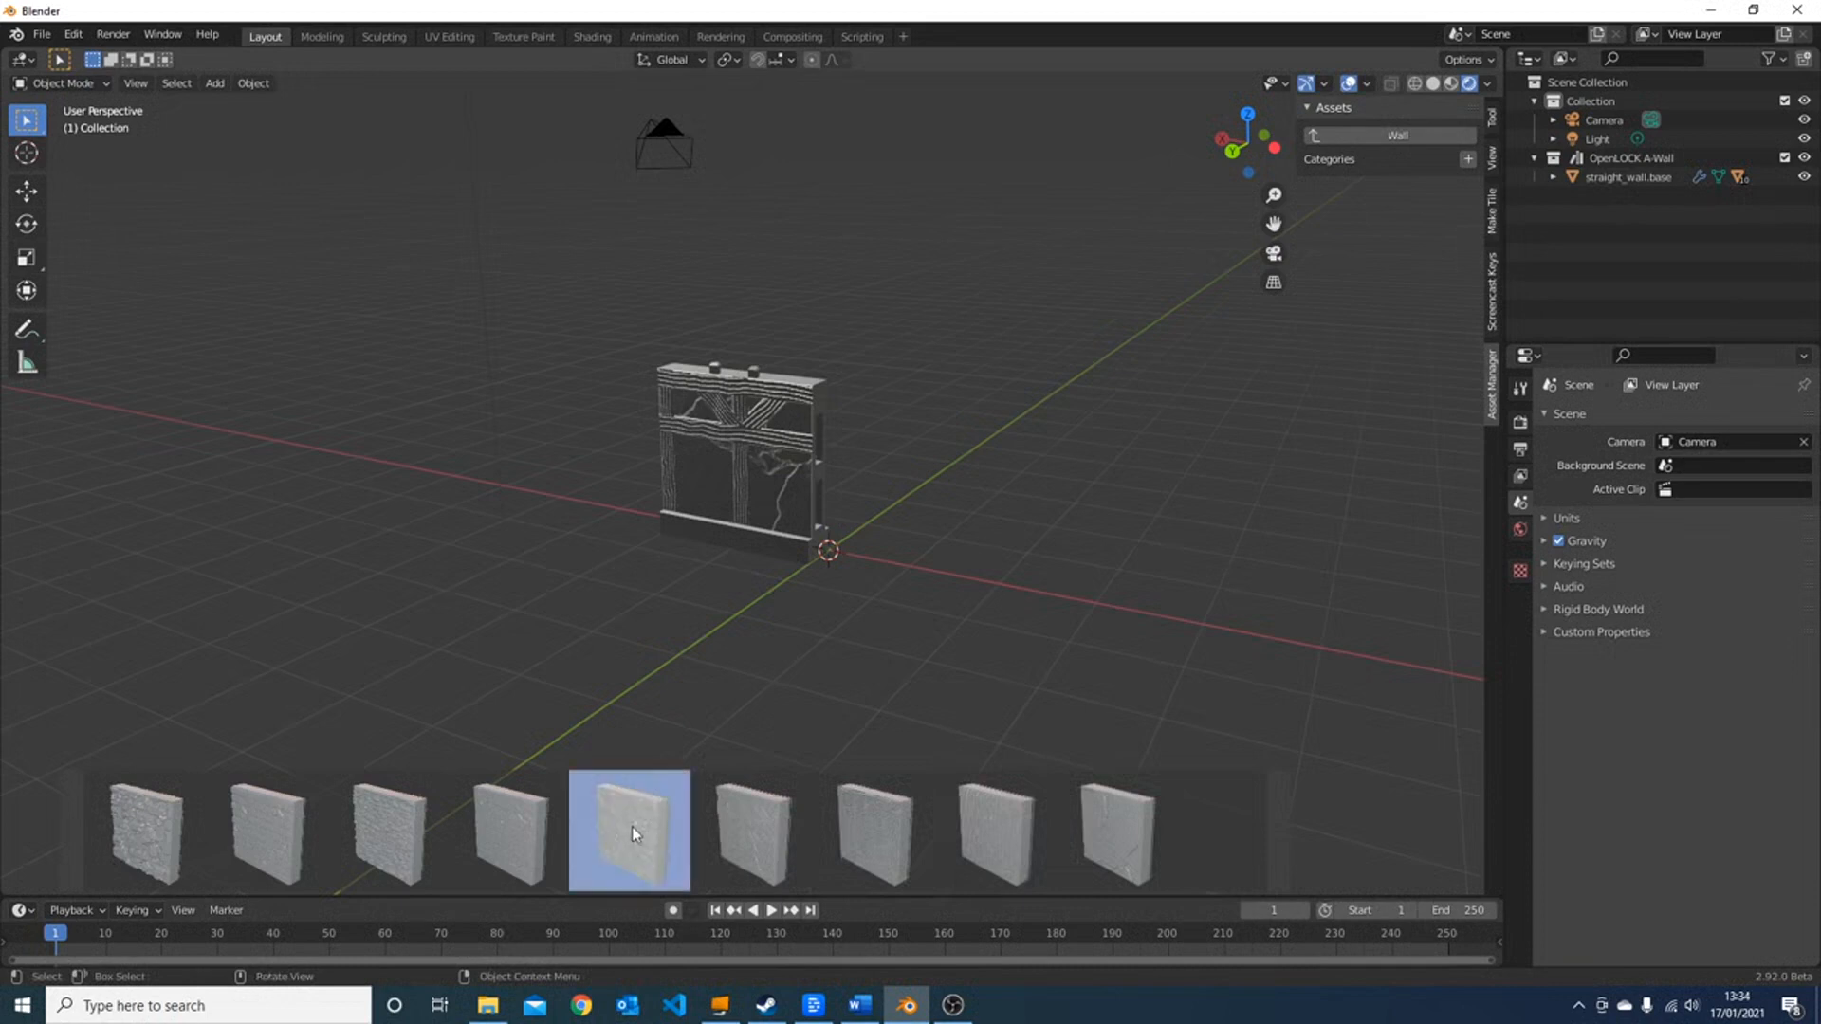
{"action": "right_click", "coordinate": [632, 827]}
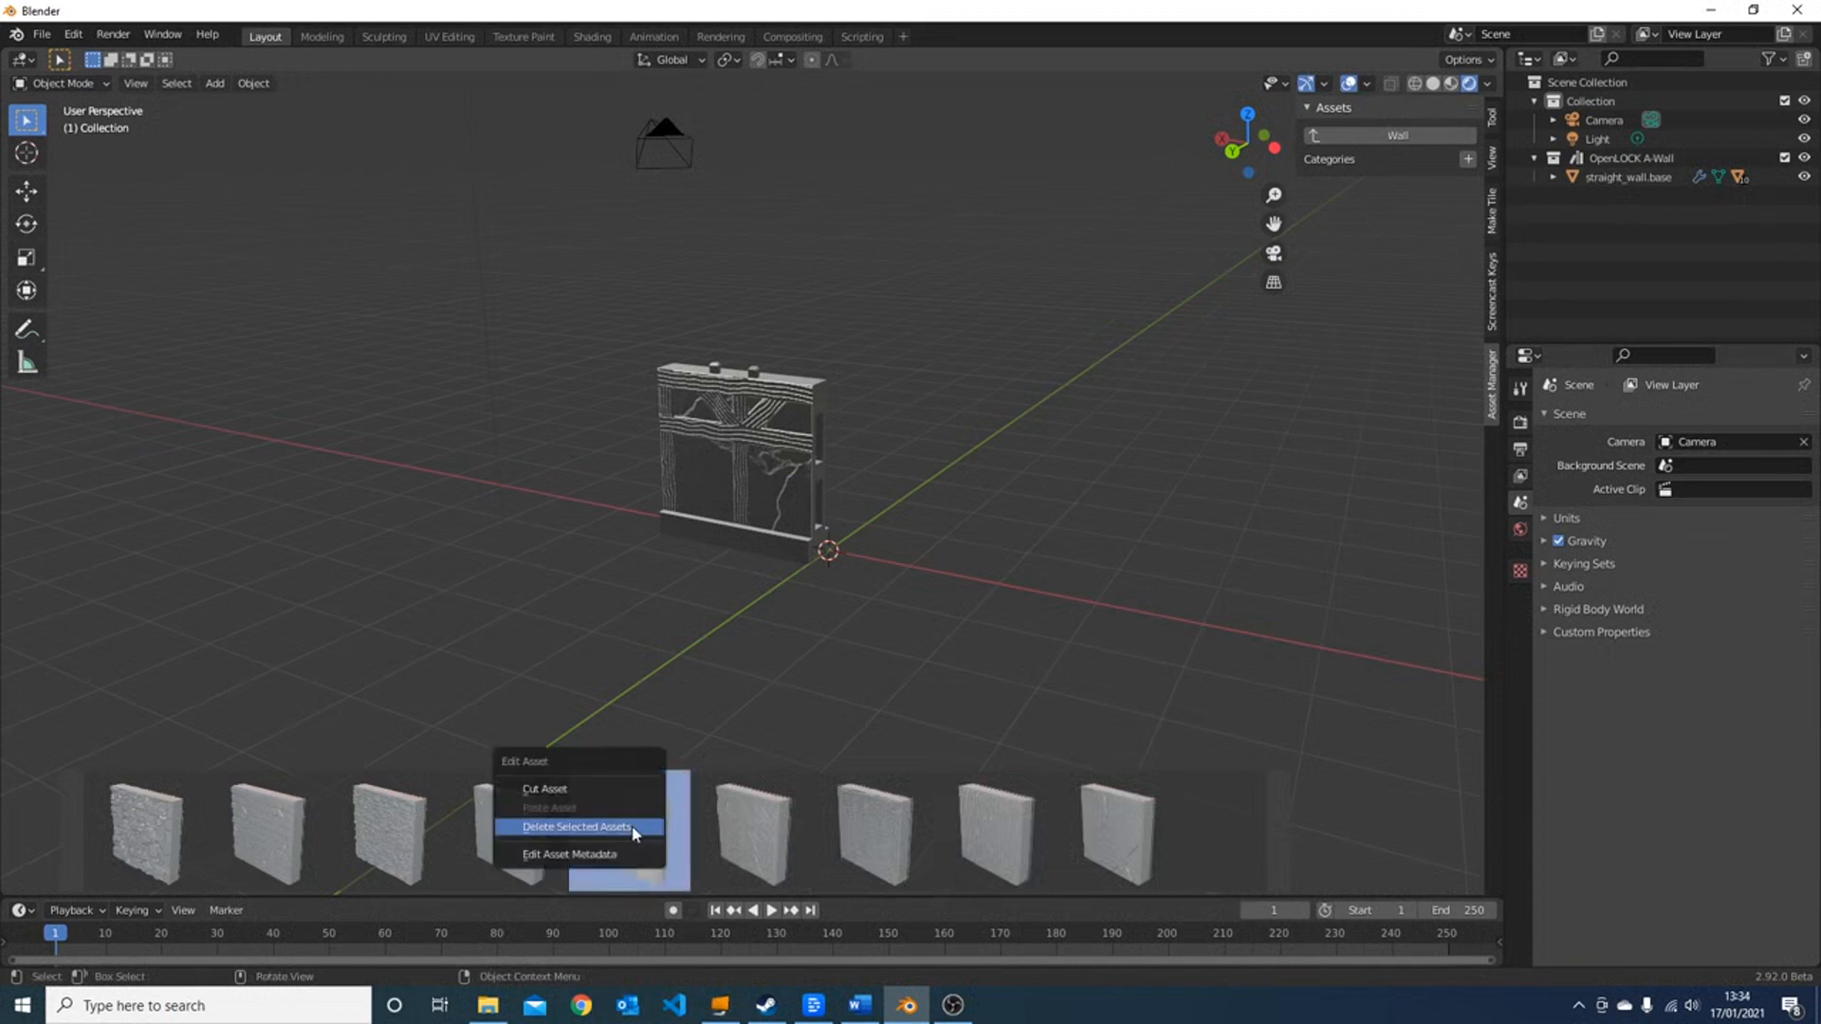
{"action": "left_click", "coordinate": [574, 791]}
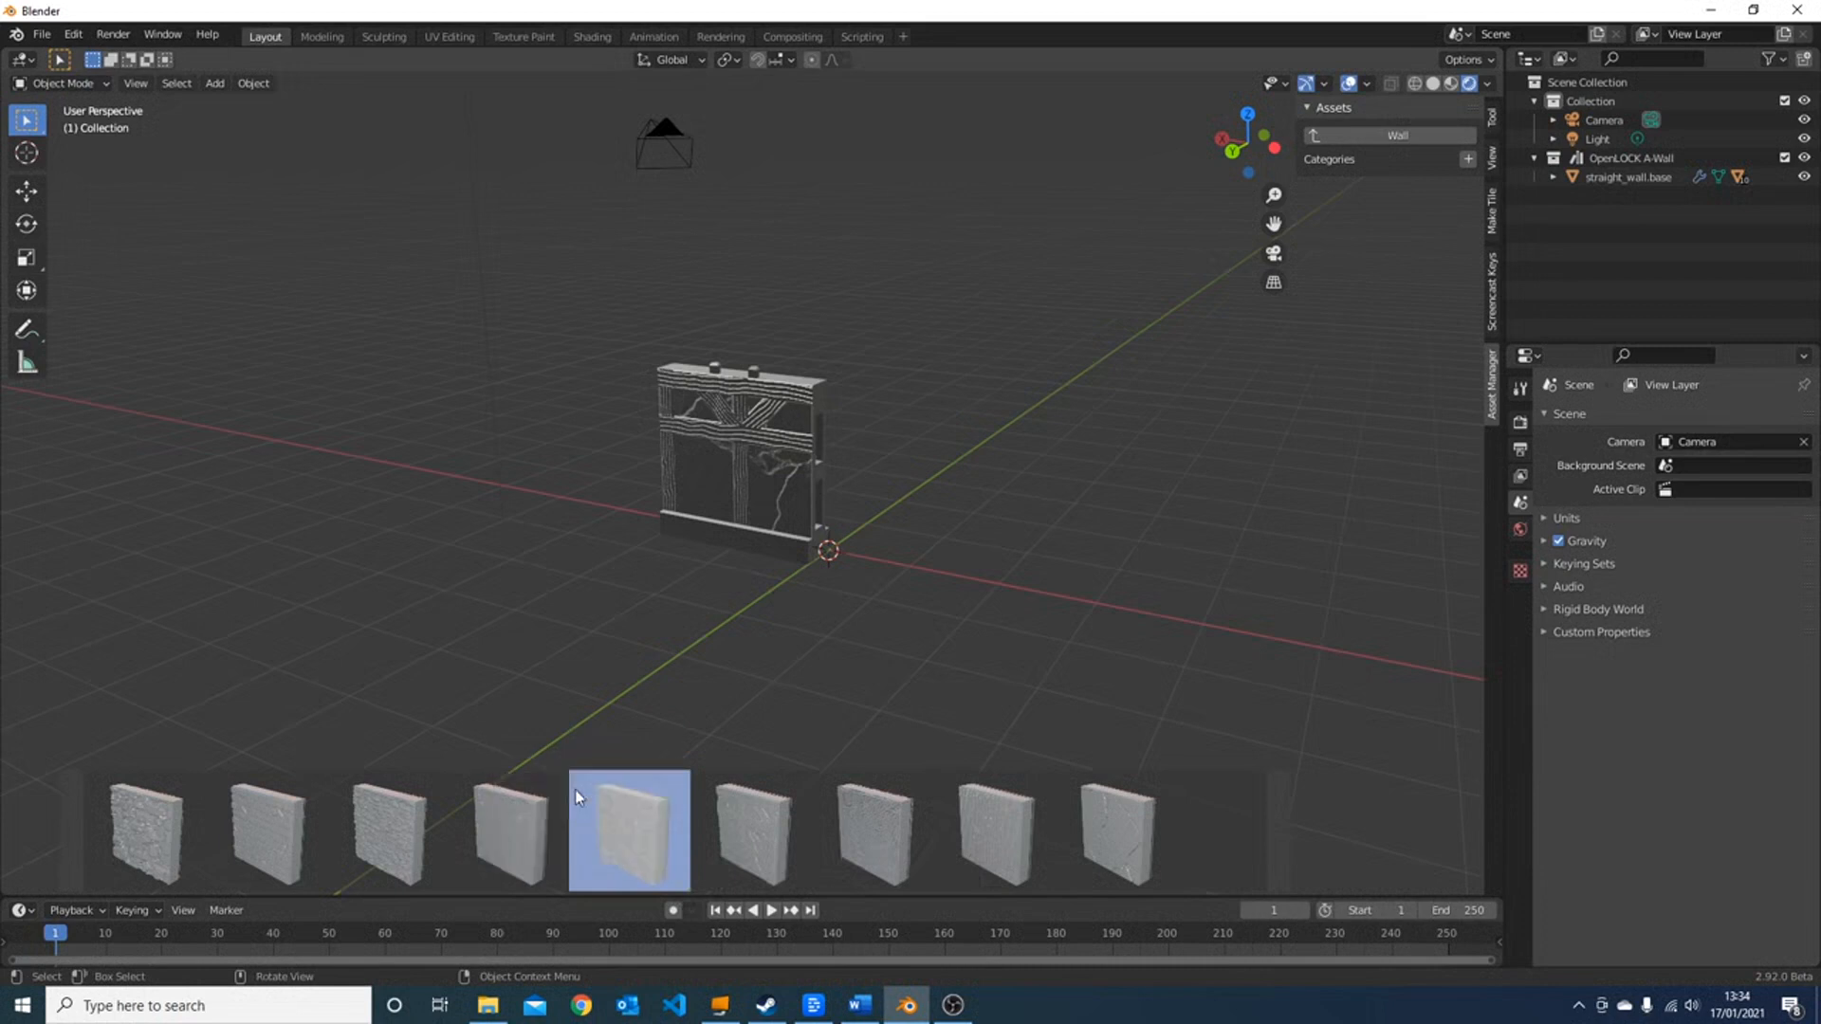
{"action": "left_click", "coordinate": [1315, 136]}
{"action": "left_click", "coordinate": [1468, 158]}
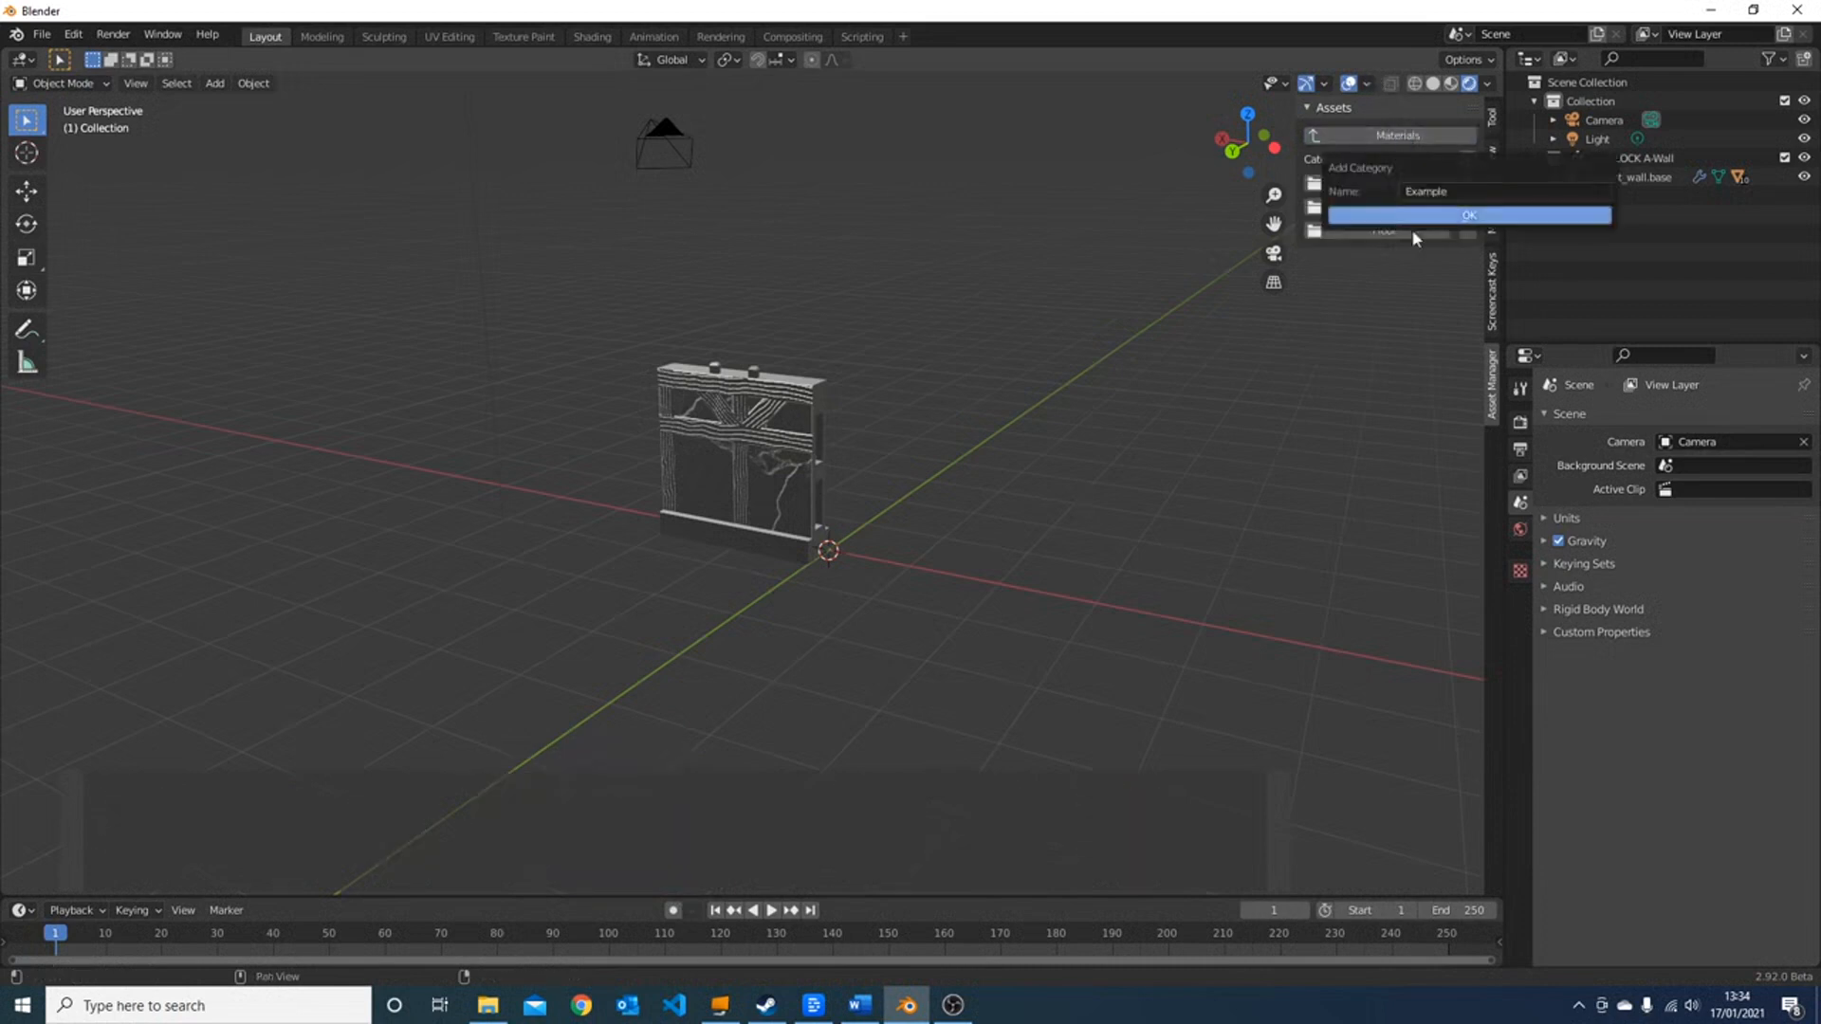
{"action": "left_click", "coordinate": [1474, 217]}
{"action": "left_click", "coordinate": [1379, 259]}
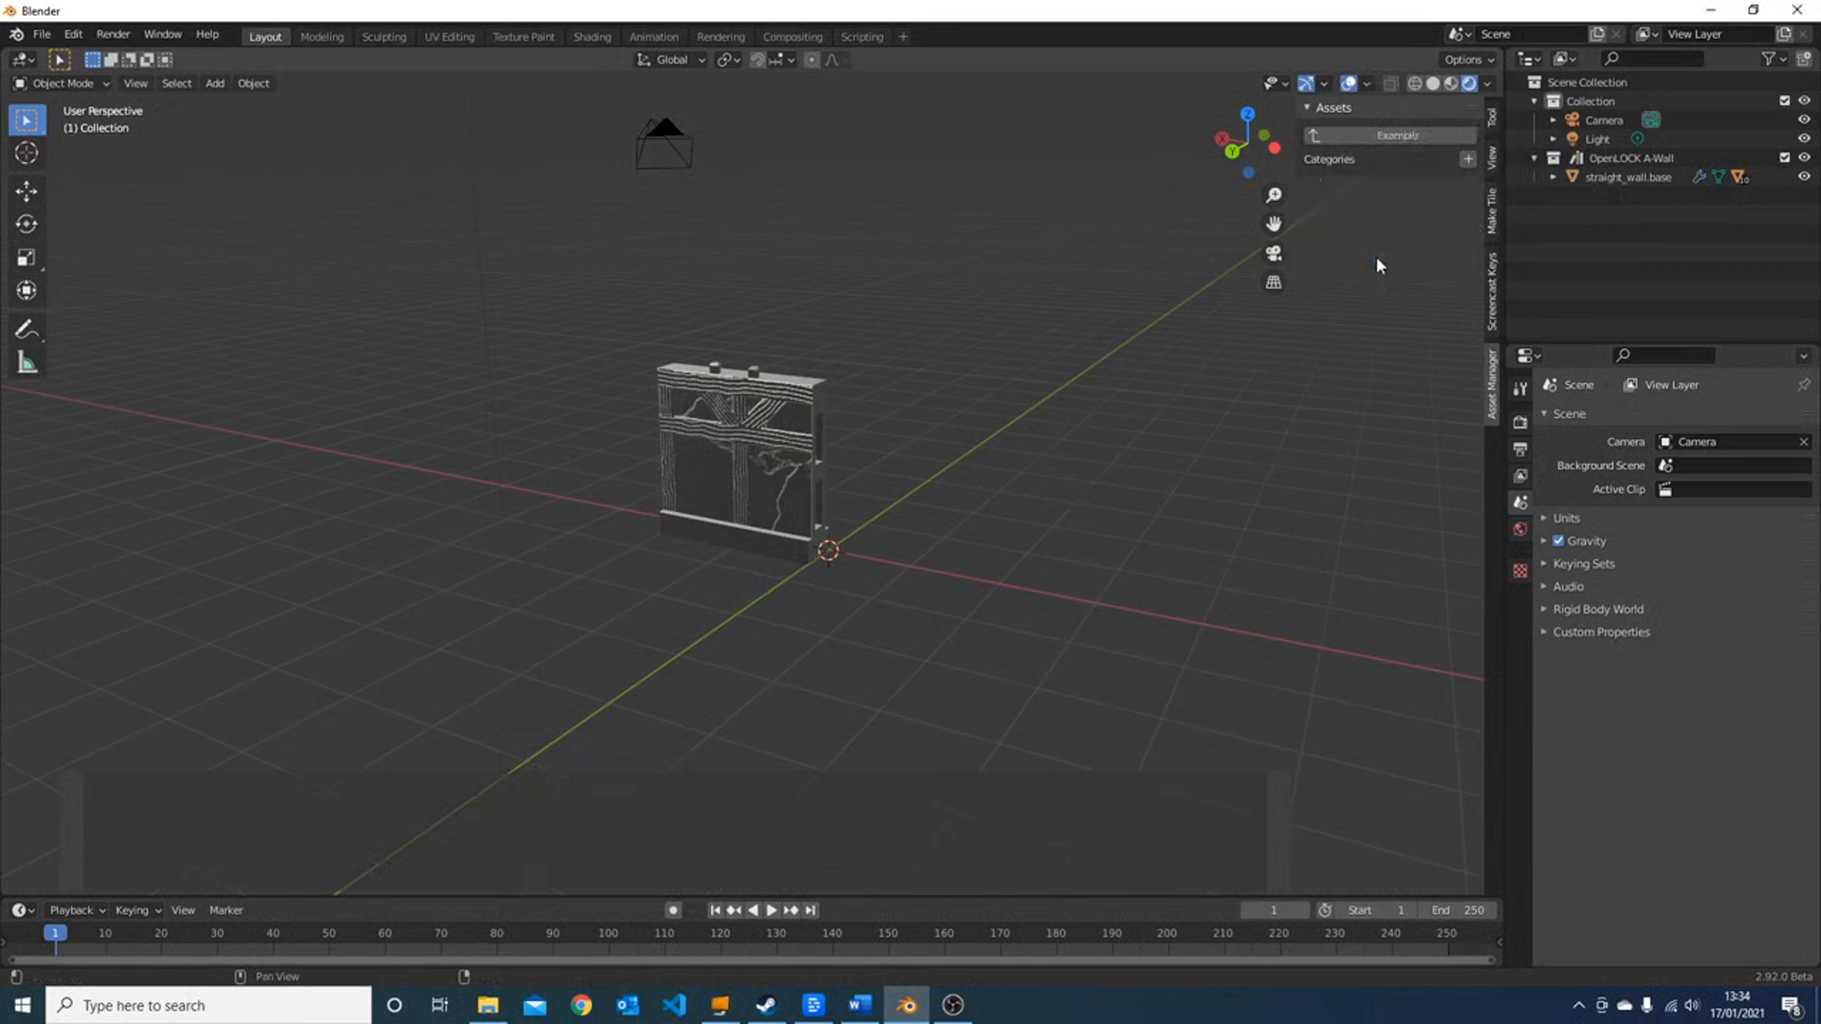
{"action": "right_click", "coordinate": [422, 836]}
{"action": "left_click", "coordinate": [422, 836]}
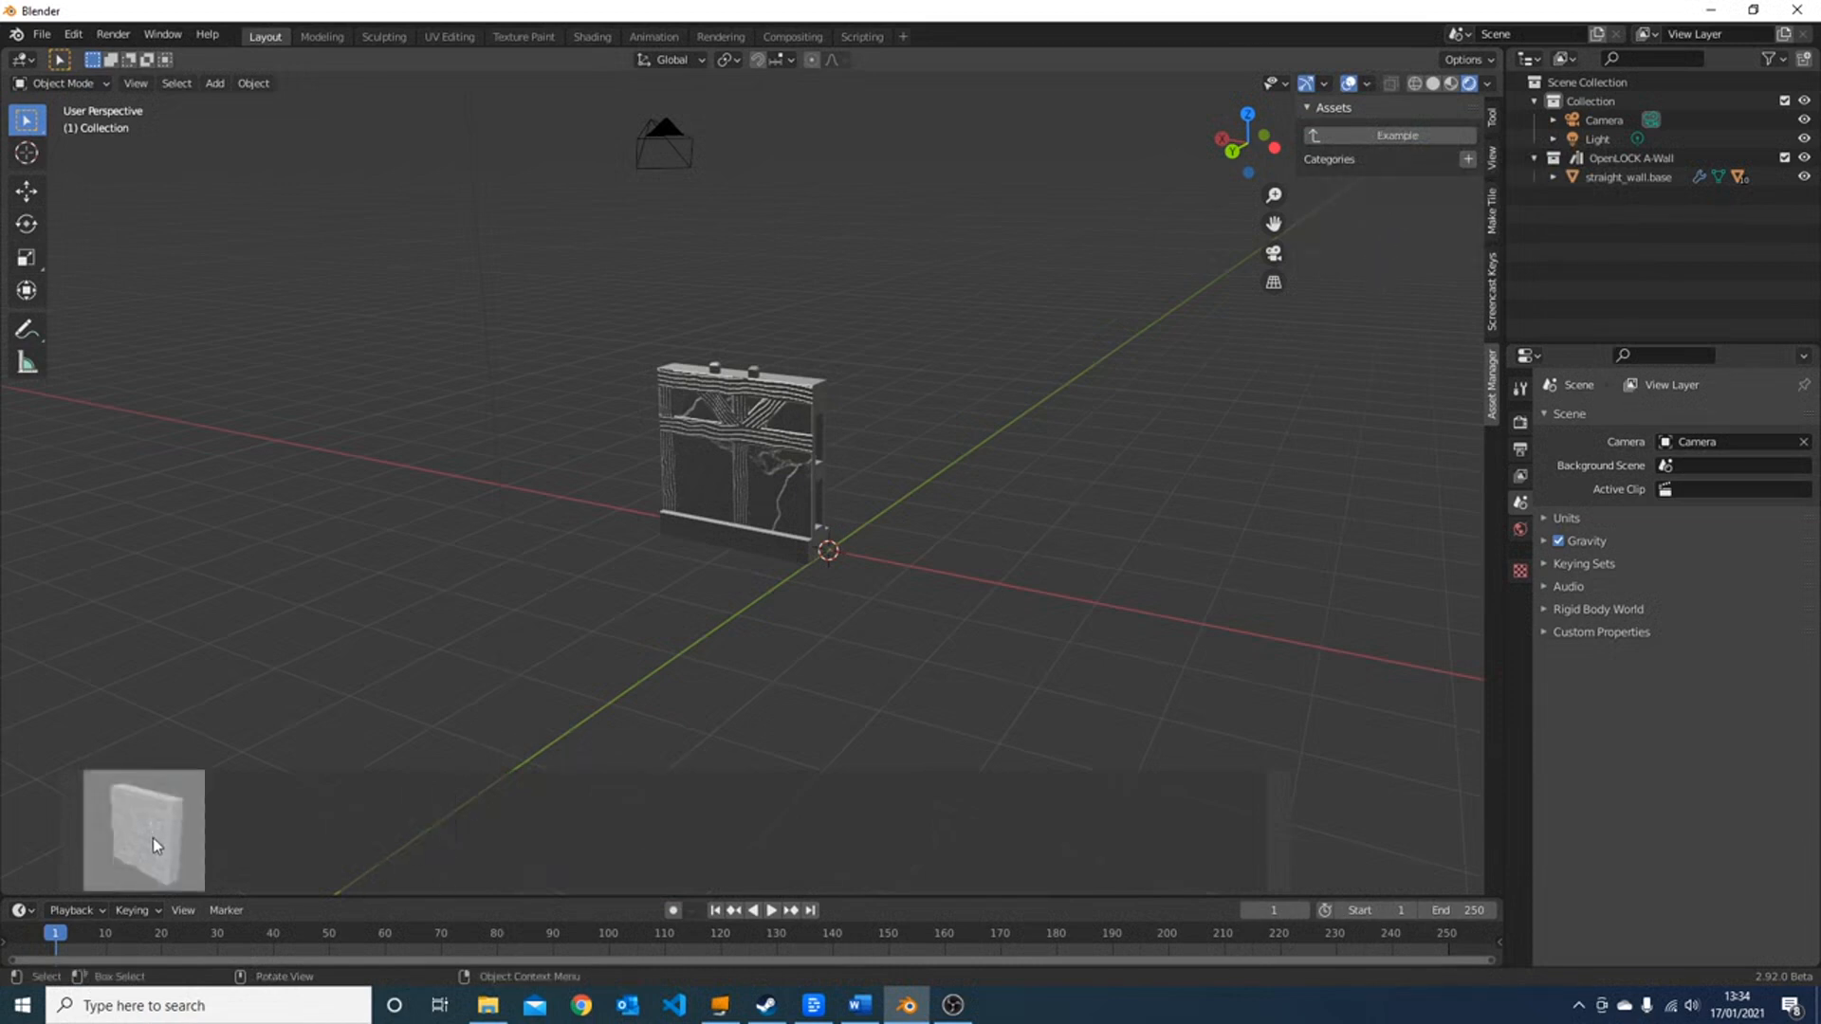
- Cut the material from the Example category, paste it back into the Wall category and reopen Wall
{"action": "right_click", "coordinate": [136, 819]}
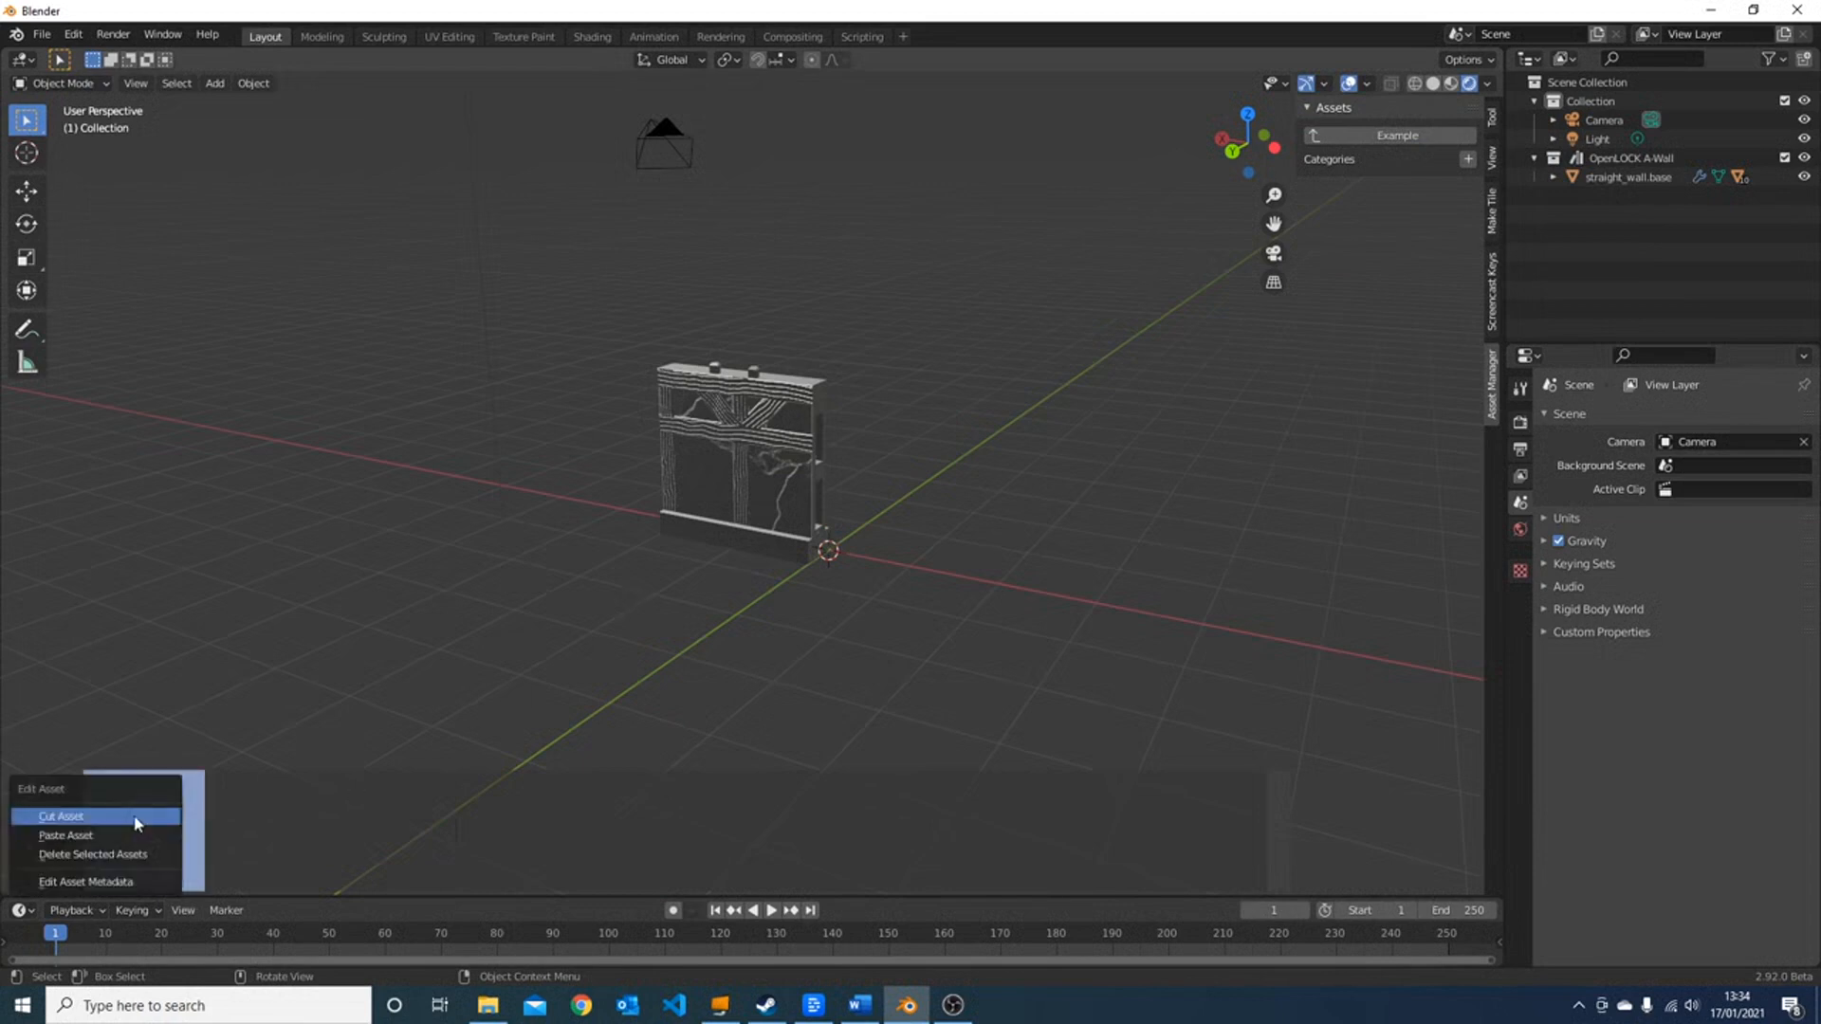
{"action": "left_click", "coordinate": [136, 817]}
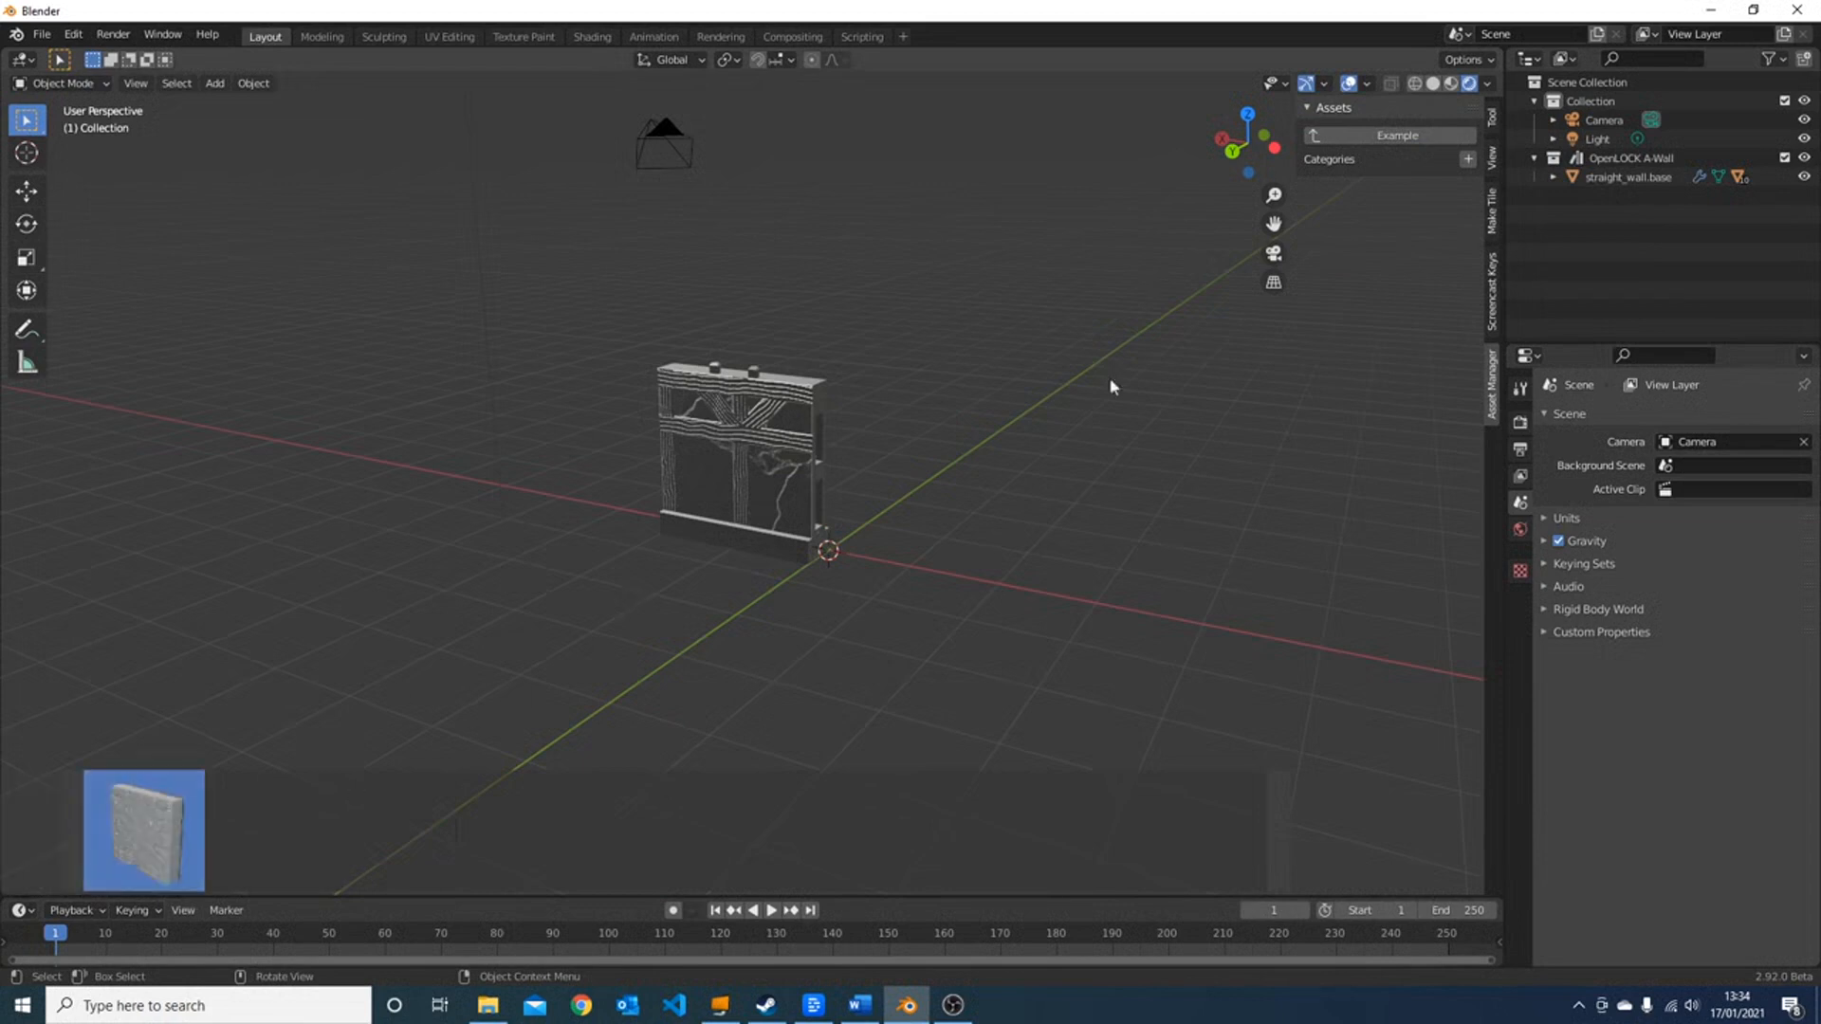
{"action": "left_click", "coordinate": [1387, 140]}
{"action": "left_click", "coordinate": [1385, 207]}
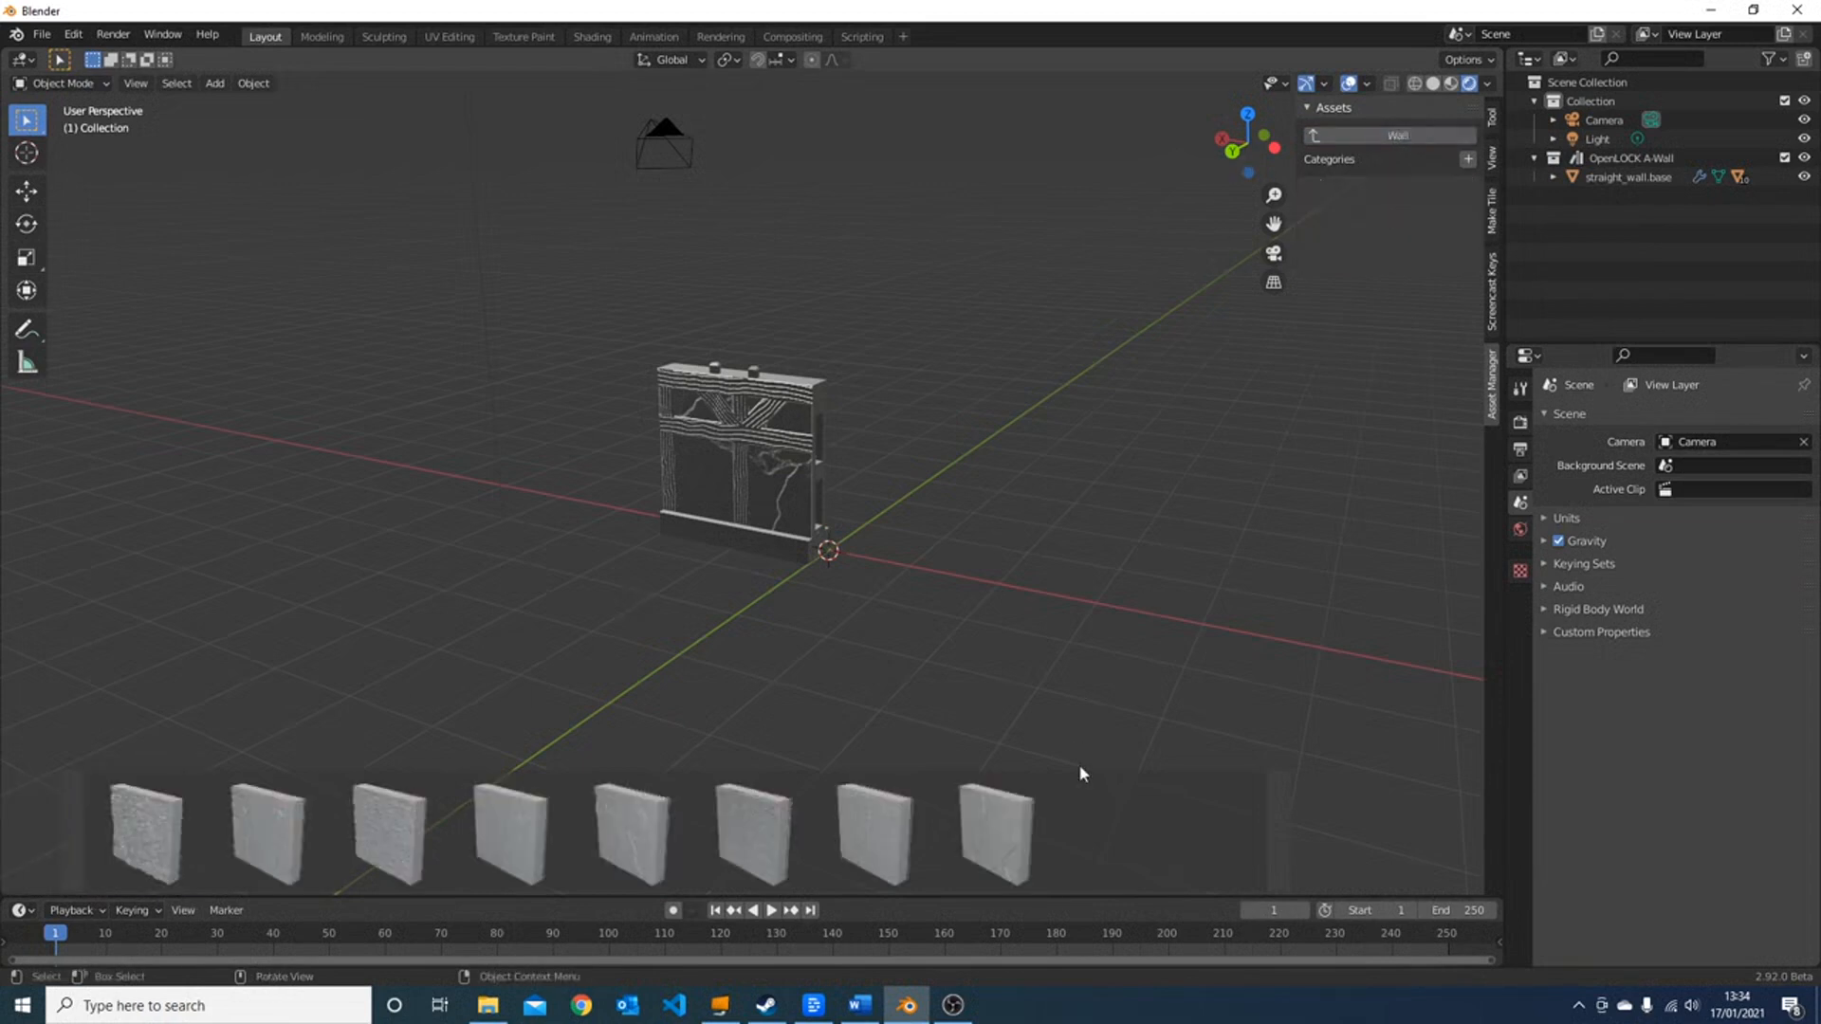
{"action": "right_click", "coordinate": [1083, 824]}
{"action": "left_click", "coordinate": [1072, 855]}
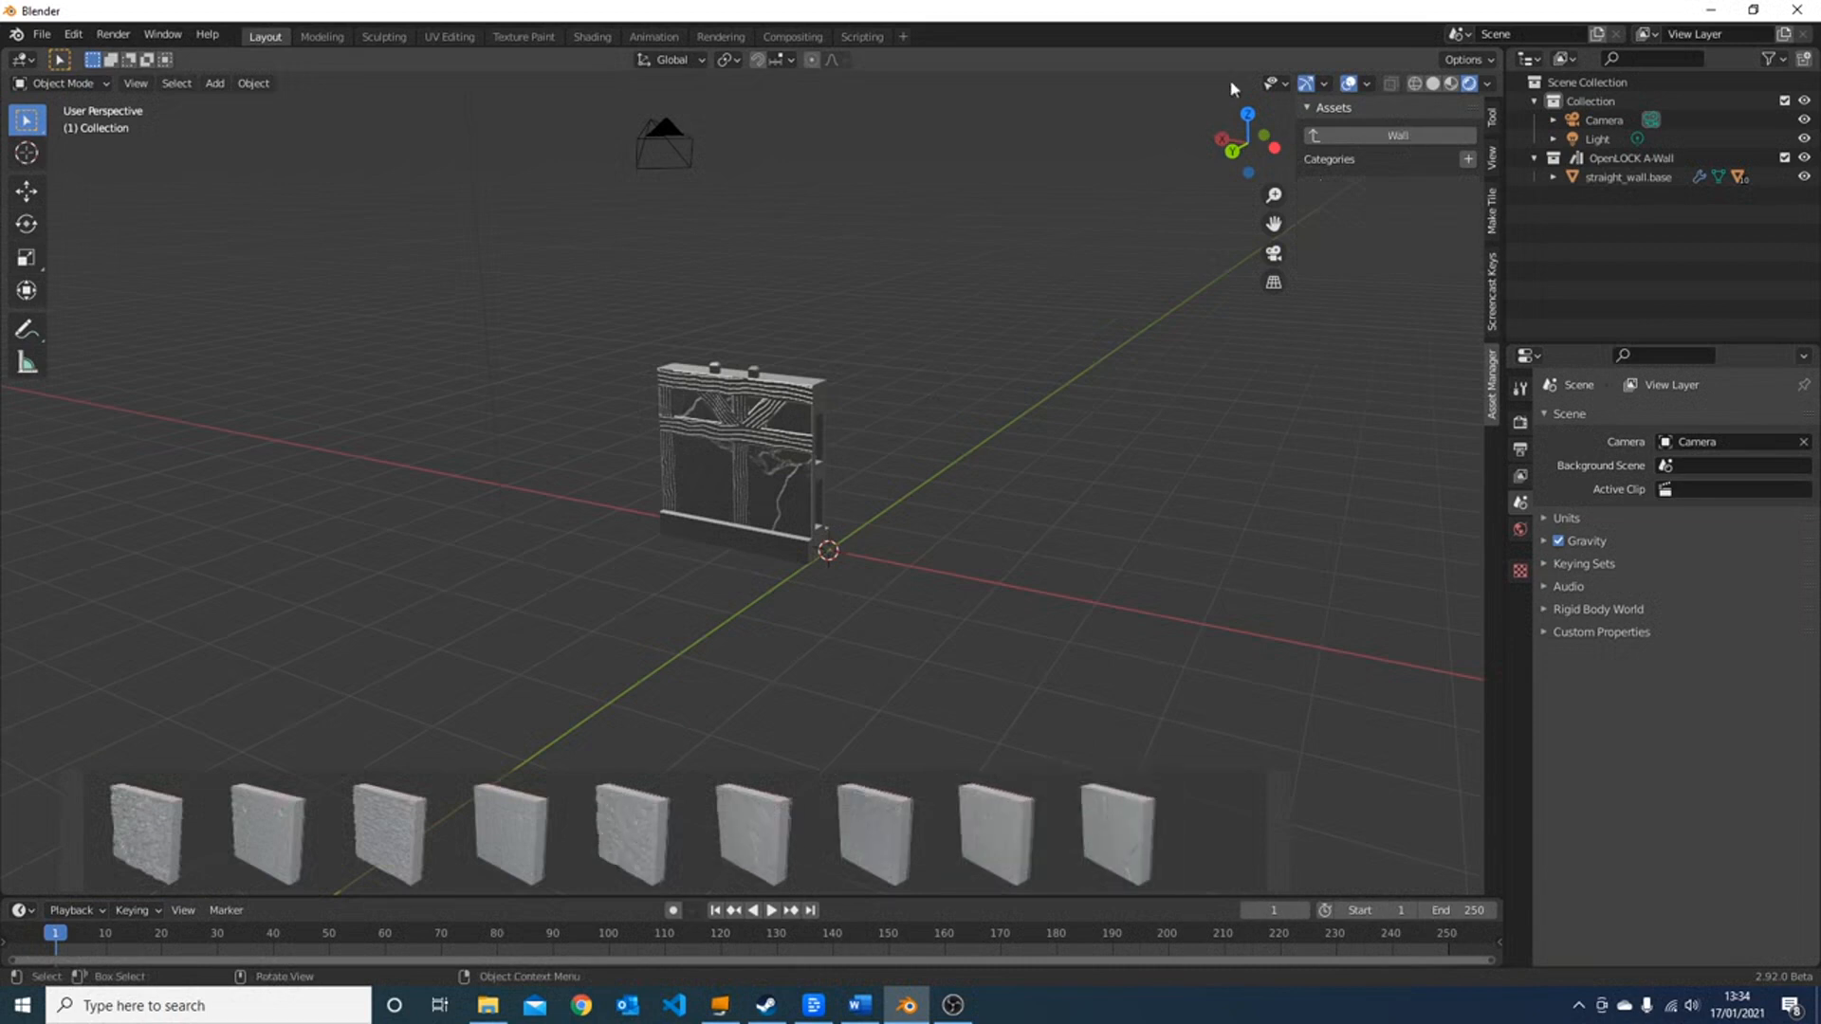
{"action": "left_click", "coordinate": [1413, 136]}
{"action": "left_click", "coordinate": [1419, 209]}
- Bring up the deletion options for the last material in the Wall category and cancel without deleting it
{"action": "right_click", "coordinate": [1143, 846]}
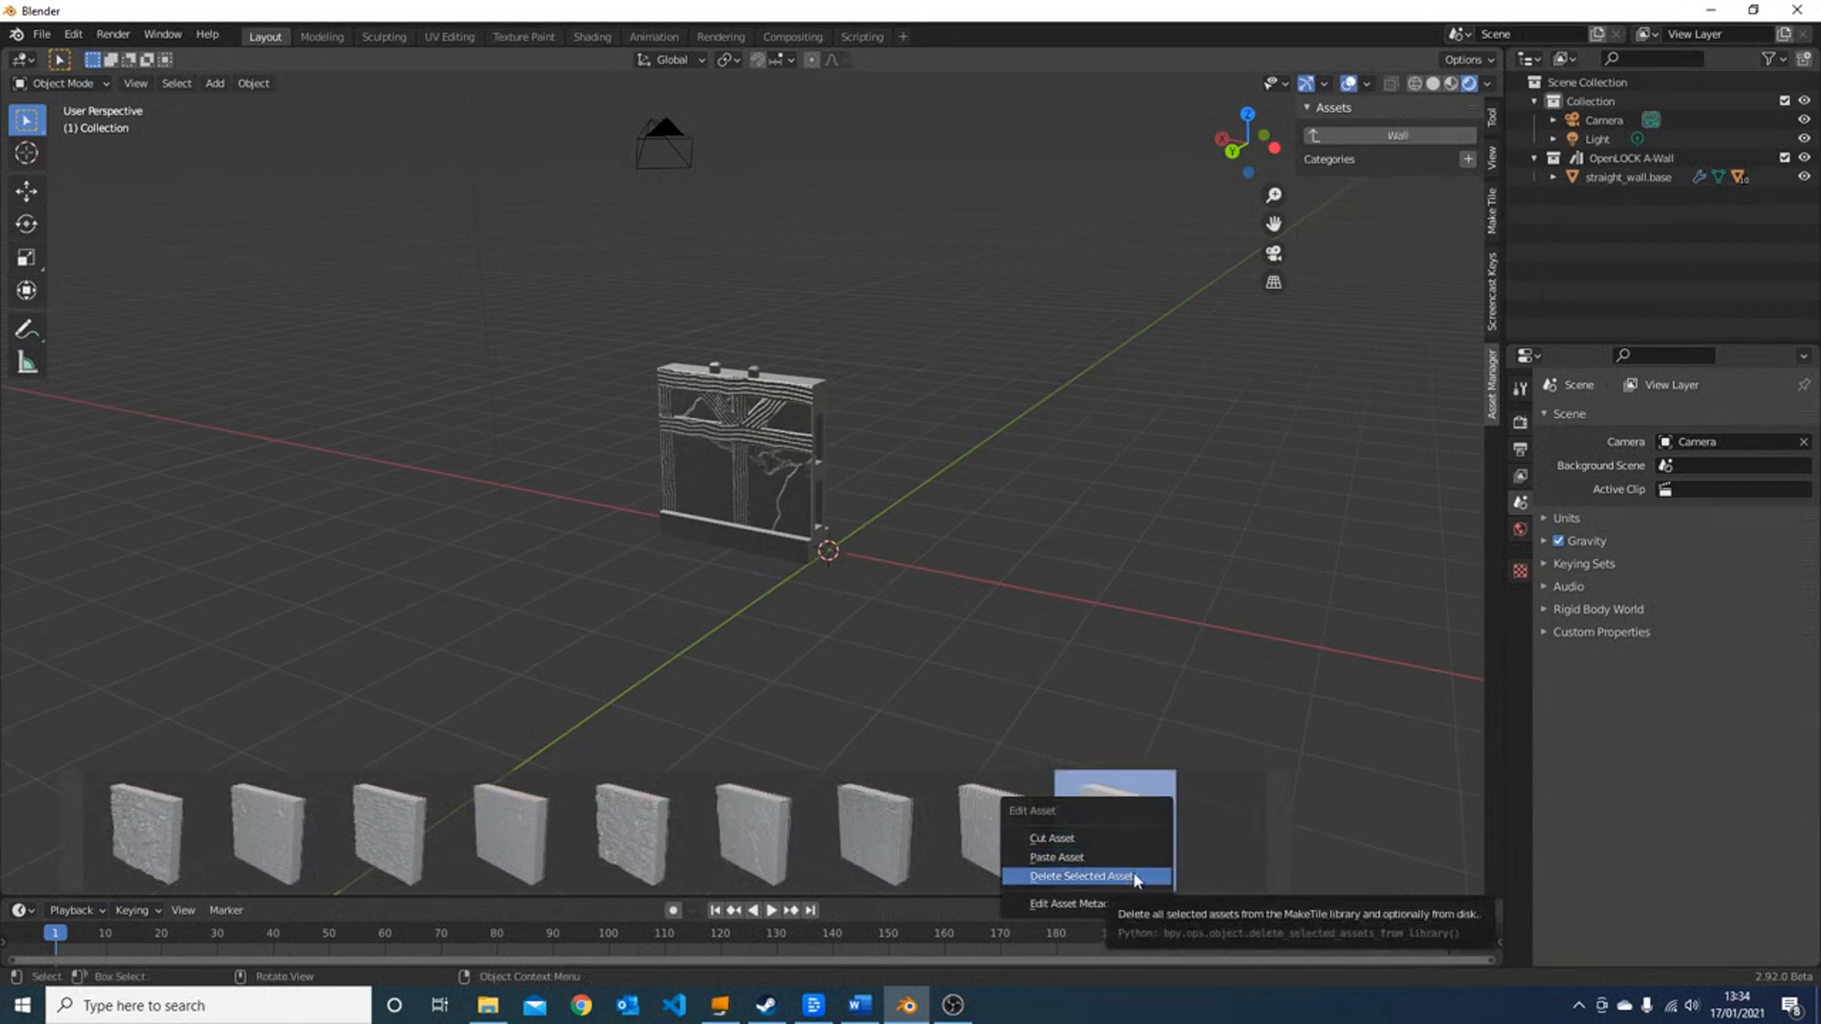
{"action": "left_click", "coordinate": [1136, 877]}
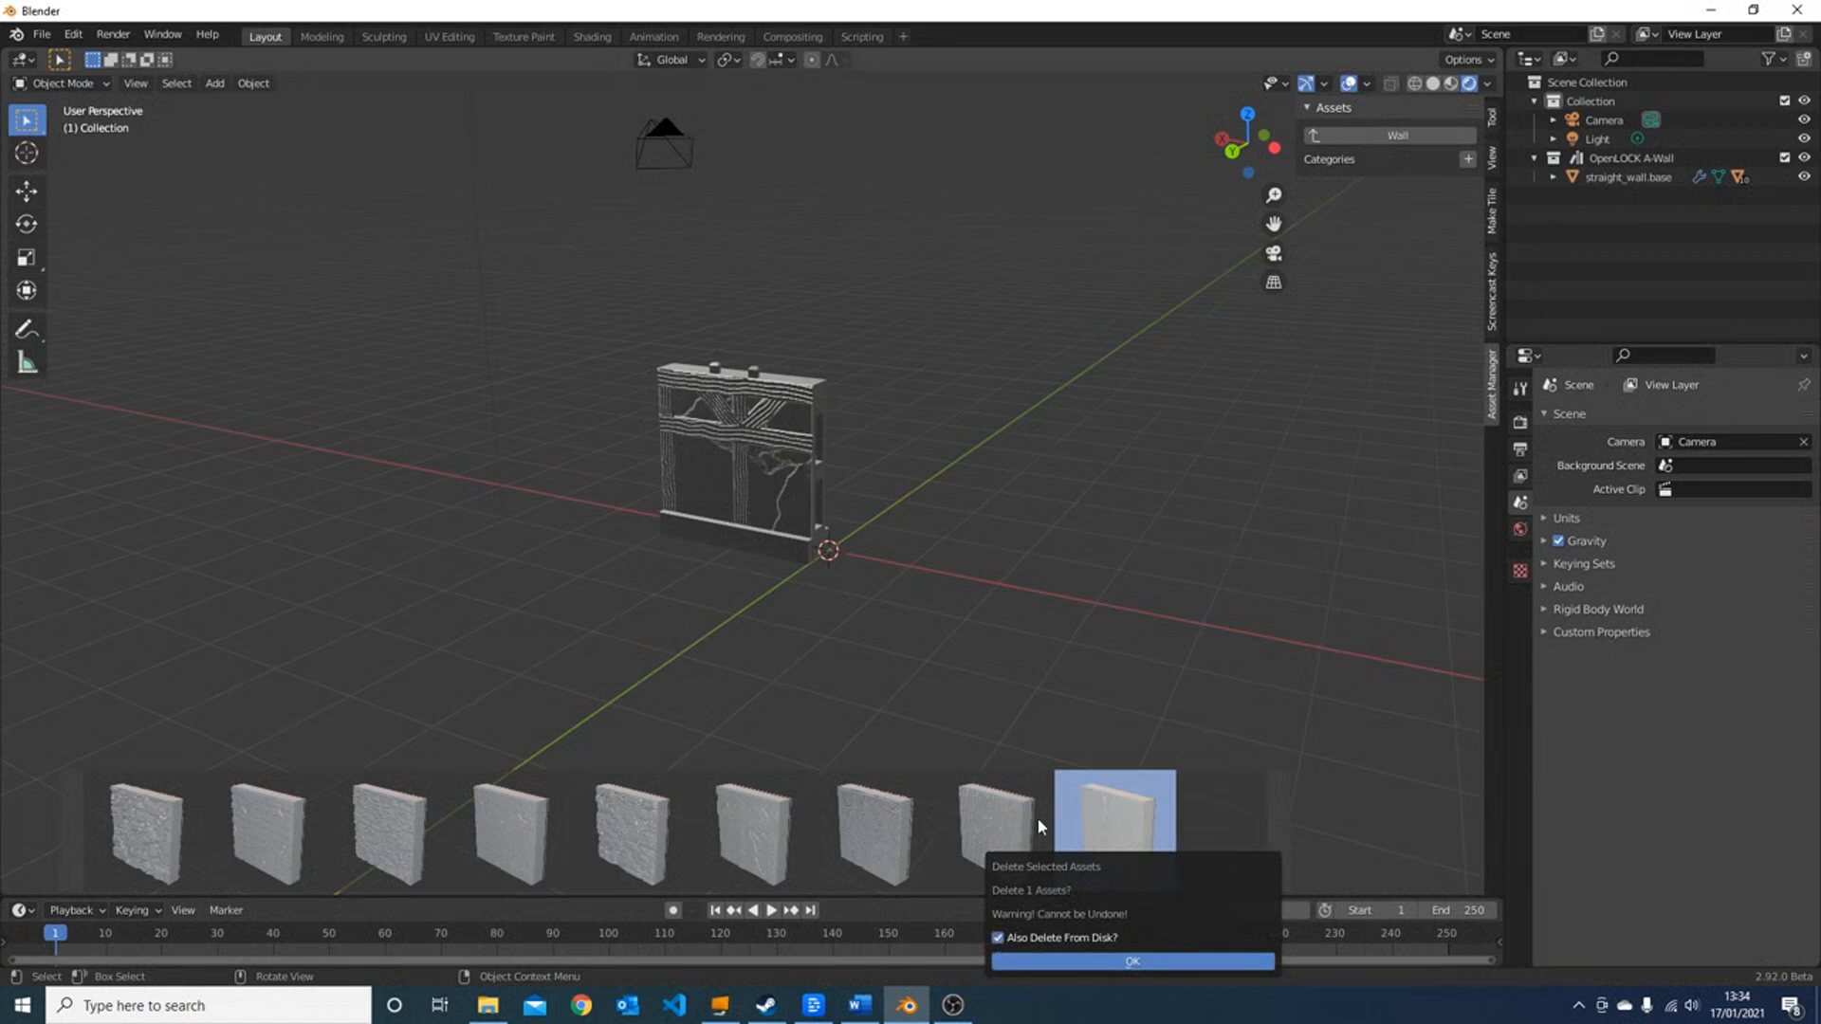
{"action": "key", "text": "Escape"}
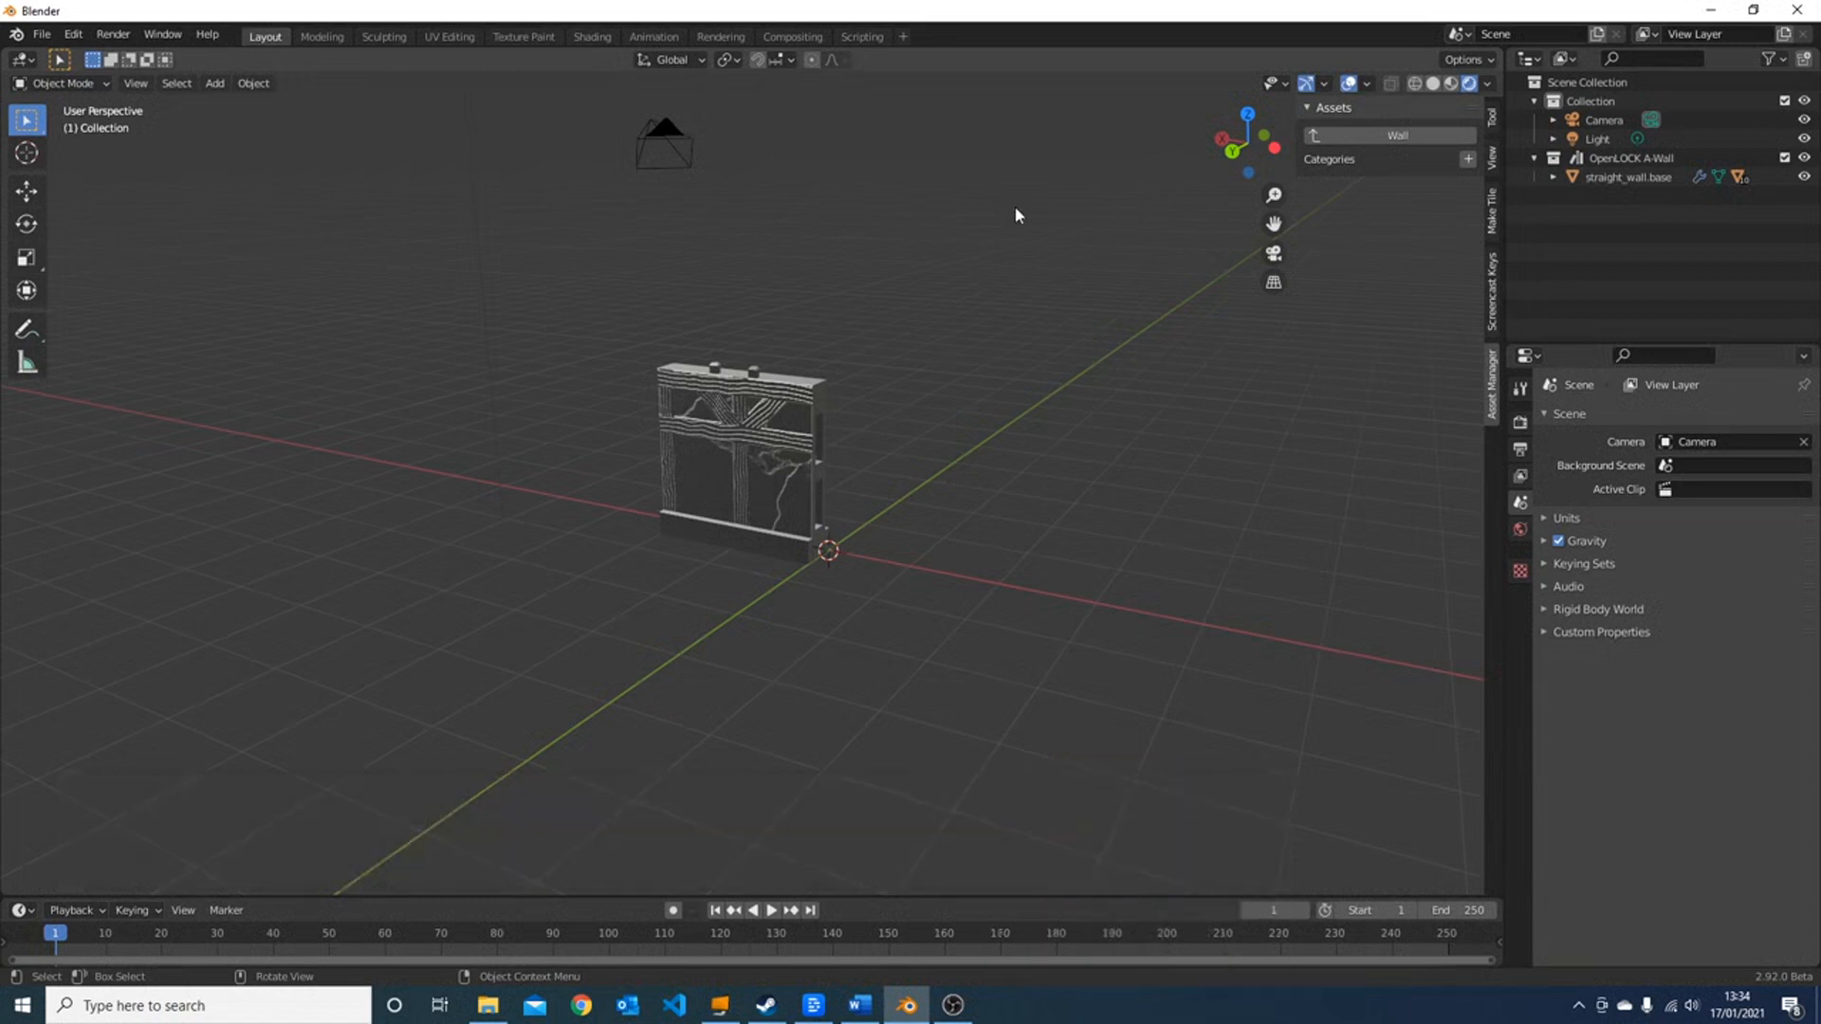
- Reopen the Wall category under Materials and open the metadata of its fourth material, Regular Stone Blocks
{"action": "left_click", "coordinate": [1386, 136]}
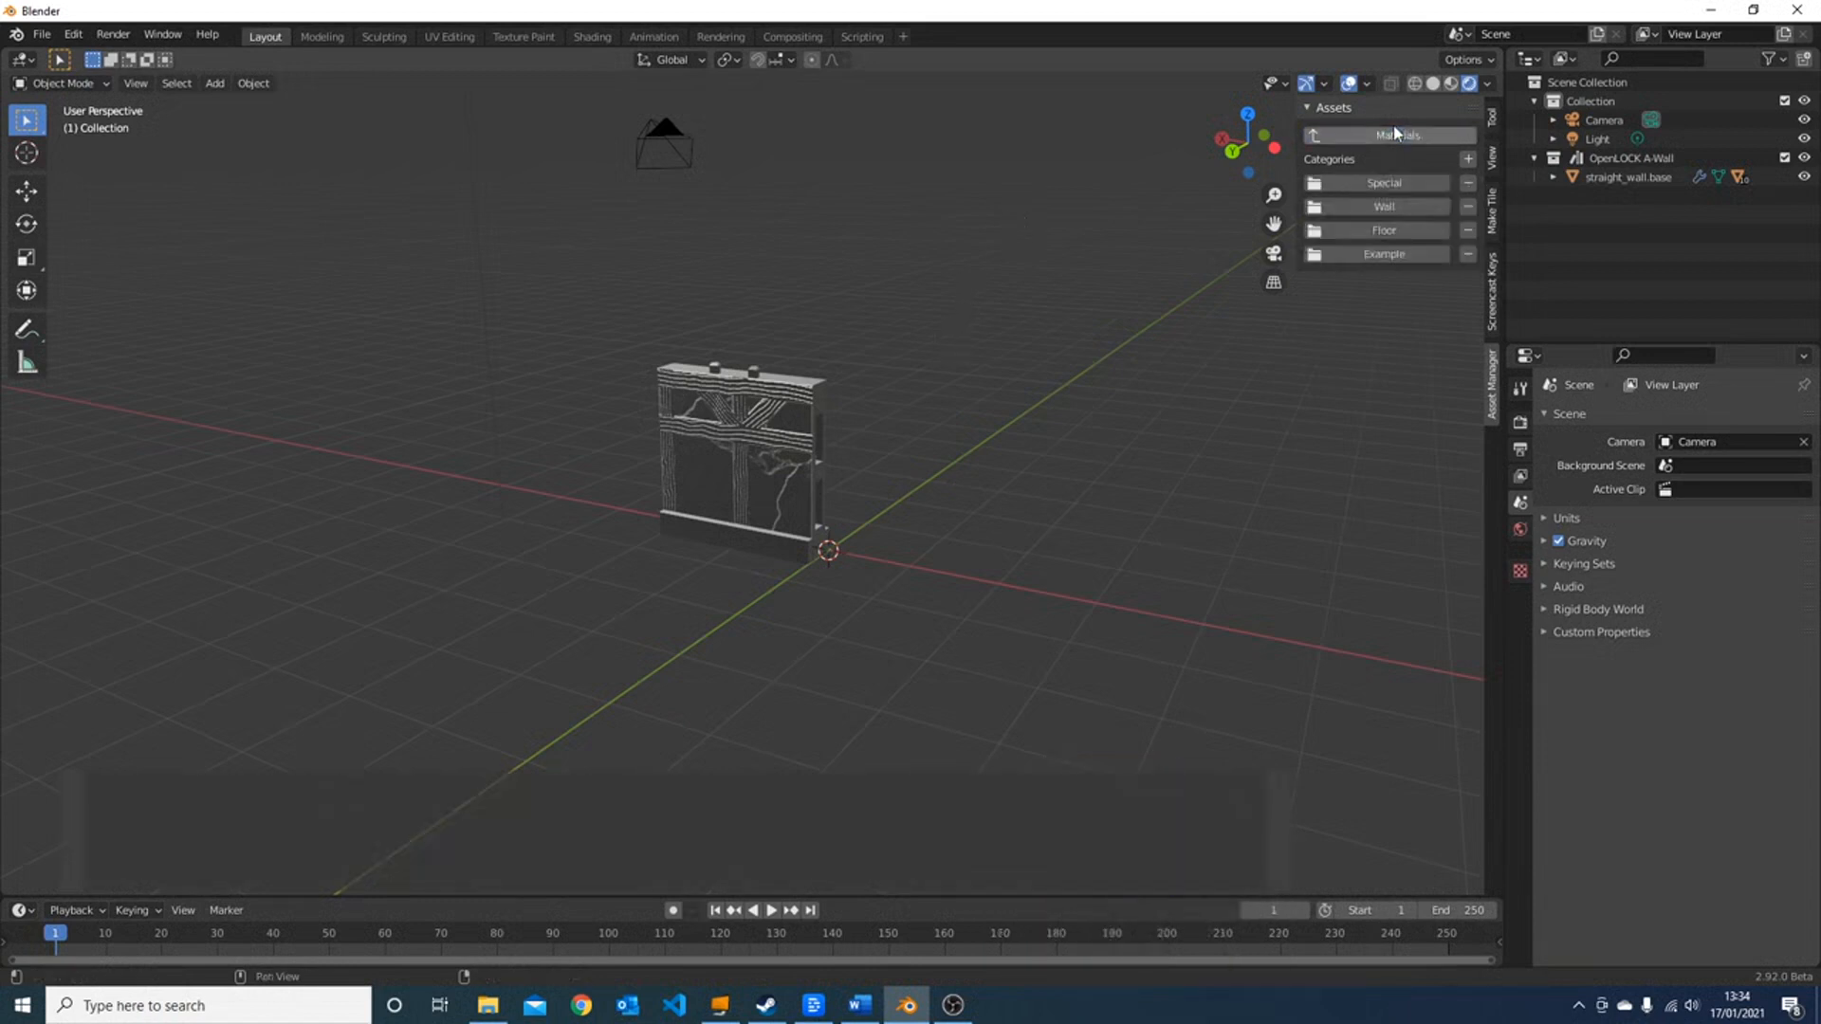
{"action": "left_click", "coordinate": [1408, 205]}
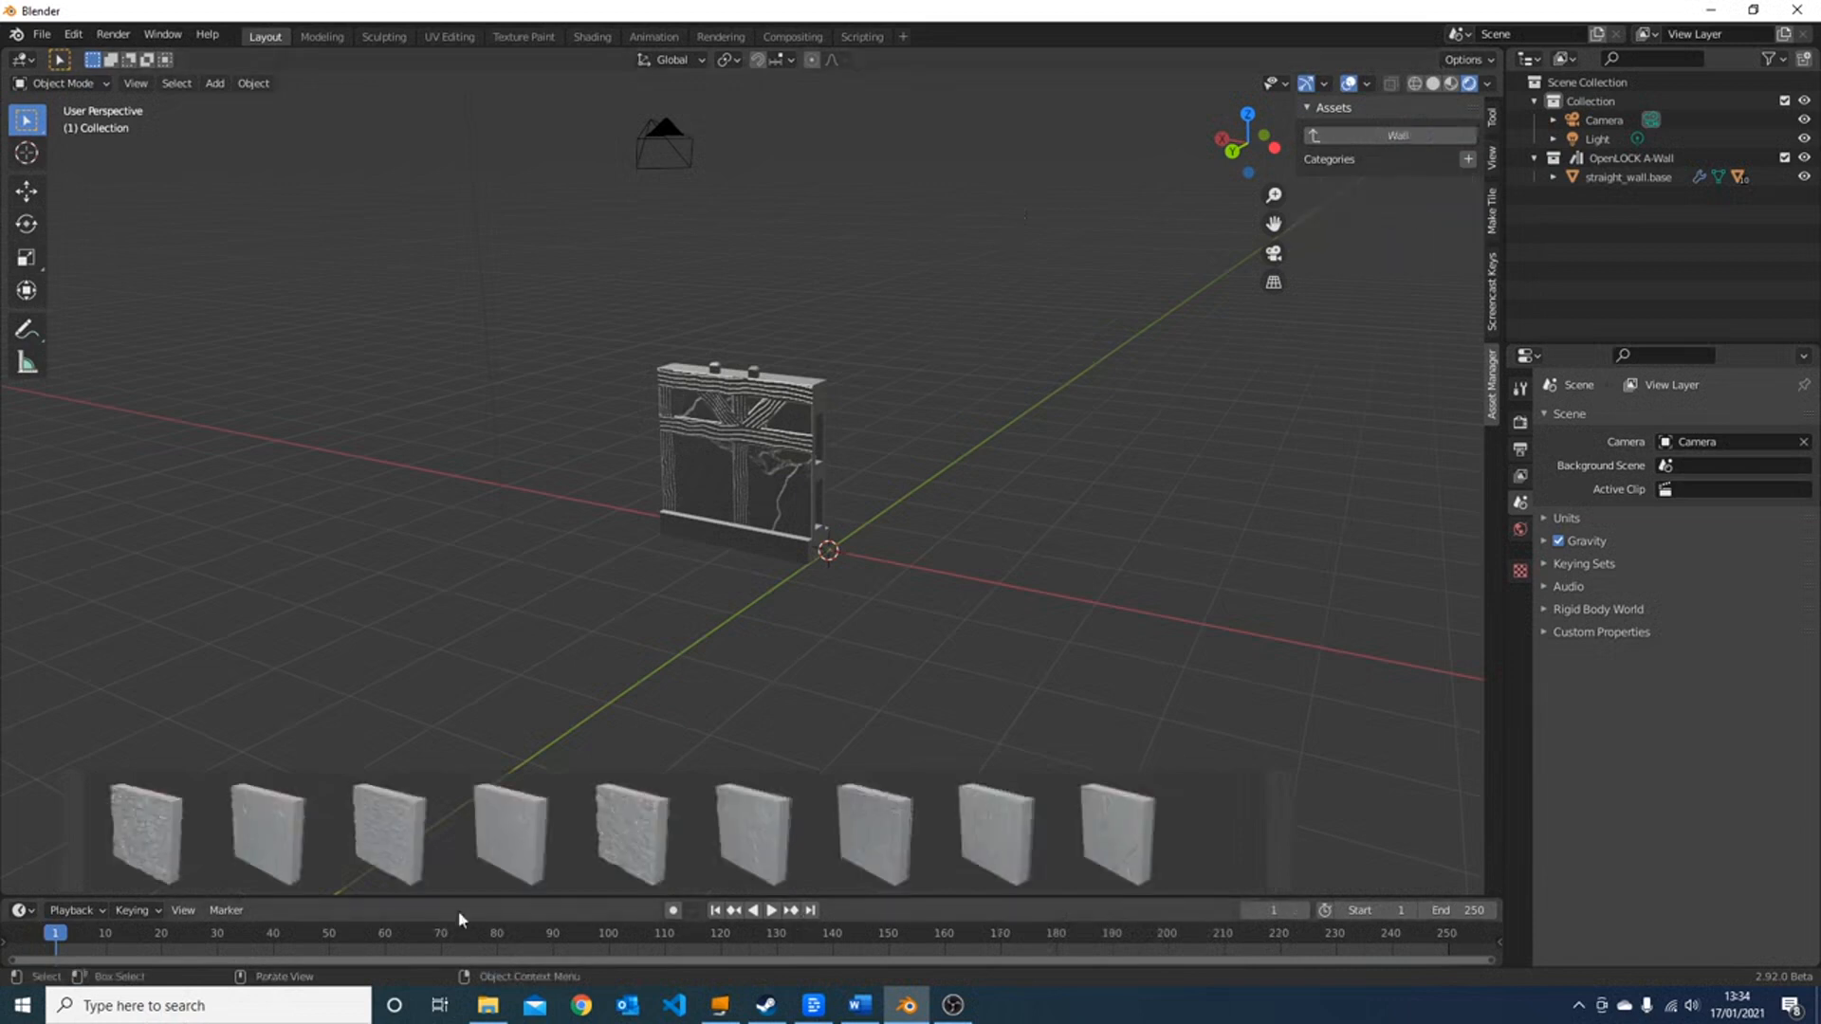
{"action": "right_click", "coordinate": [522, 812]}
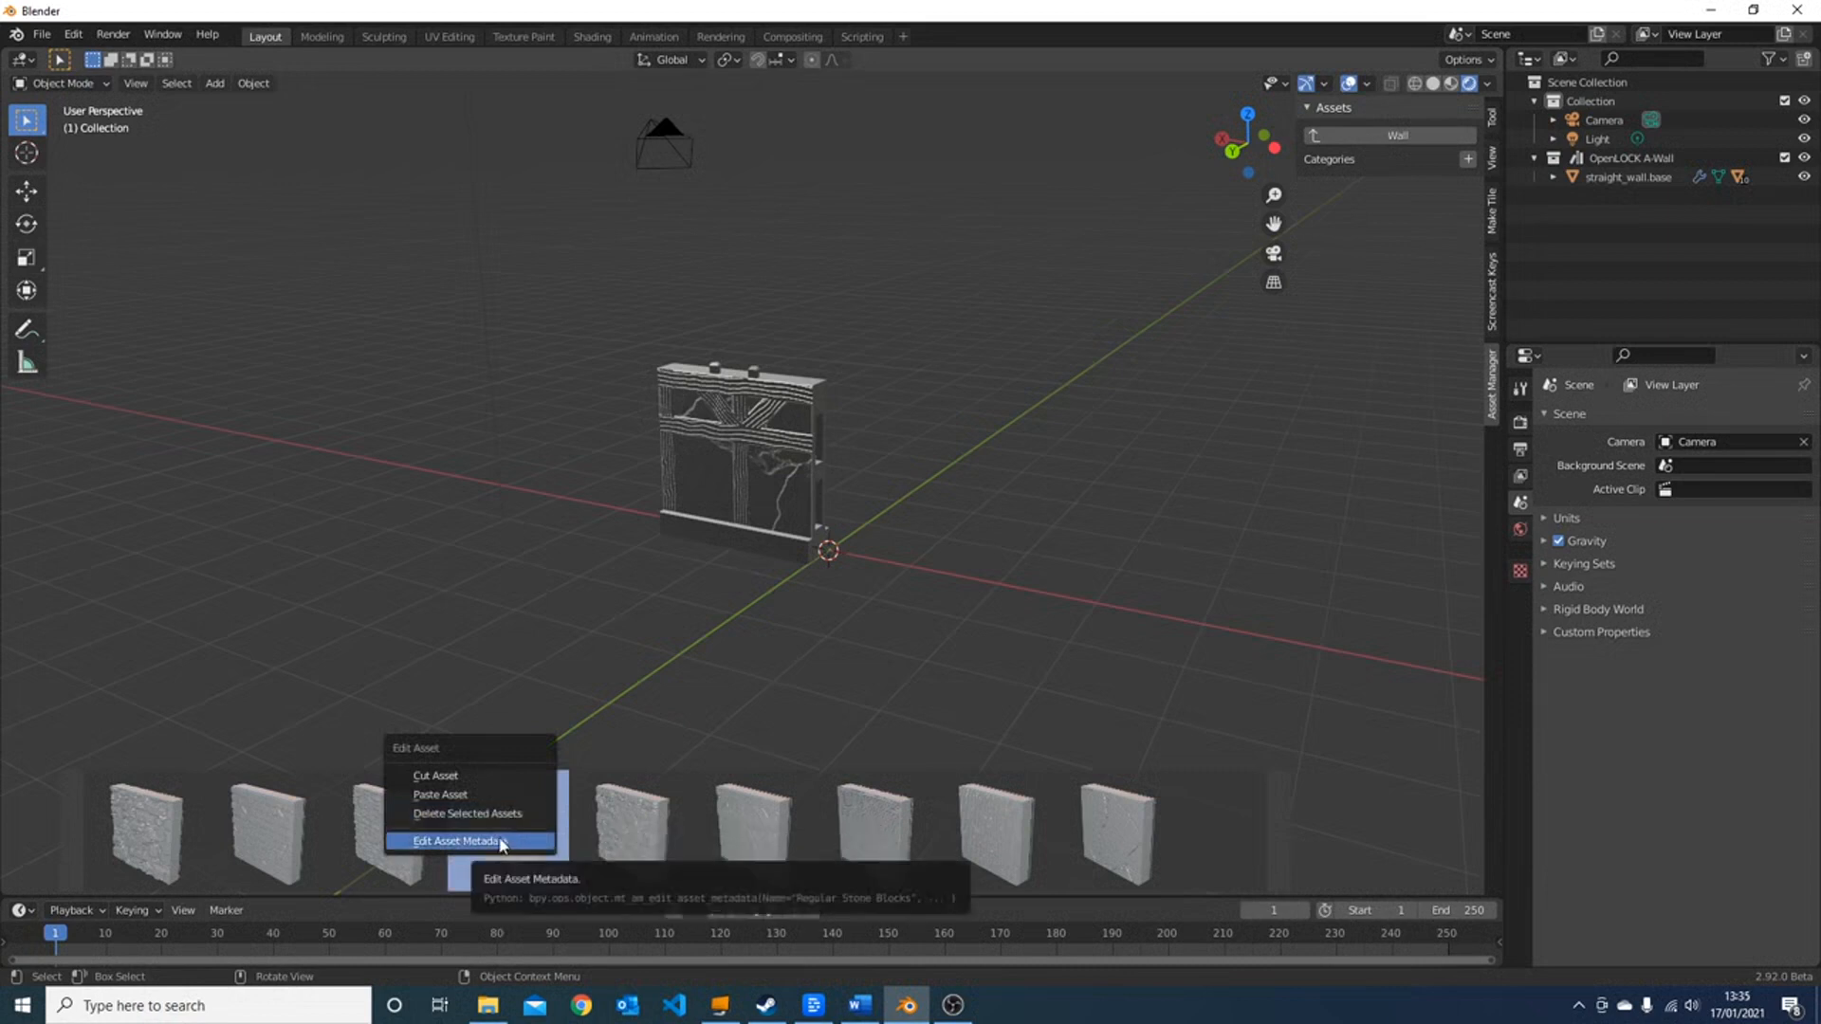
{"action": "left_click", "coordinate": [502, 841]}
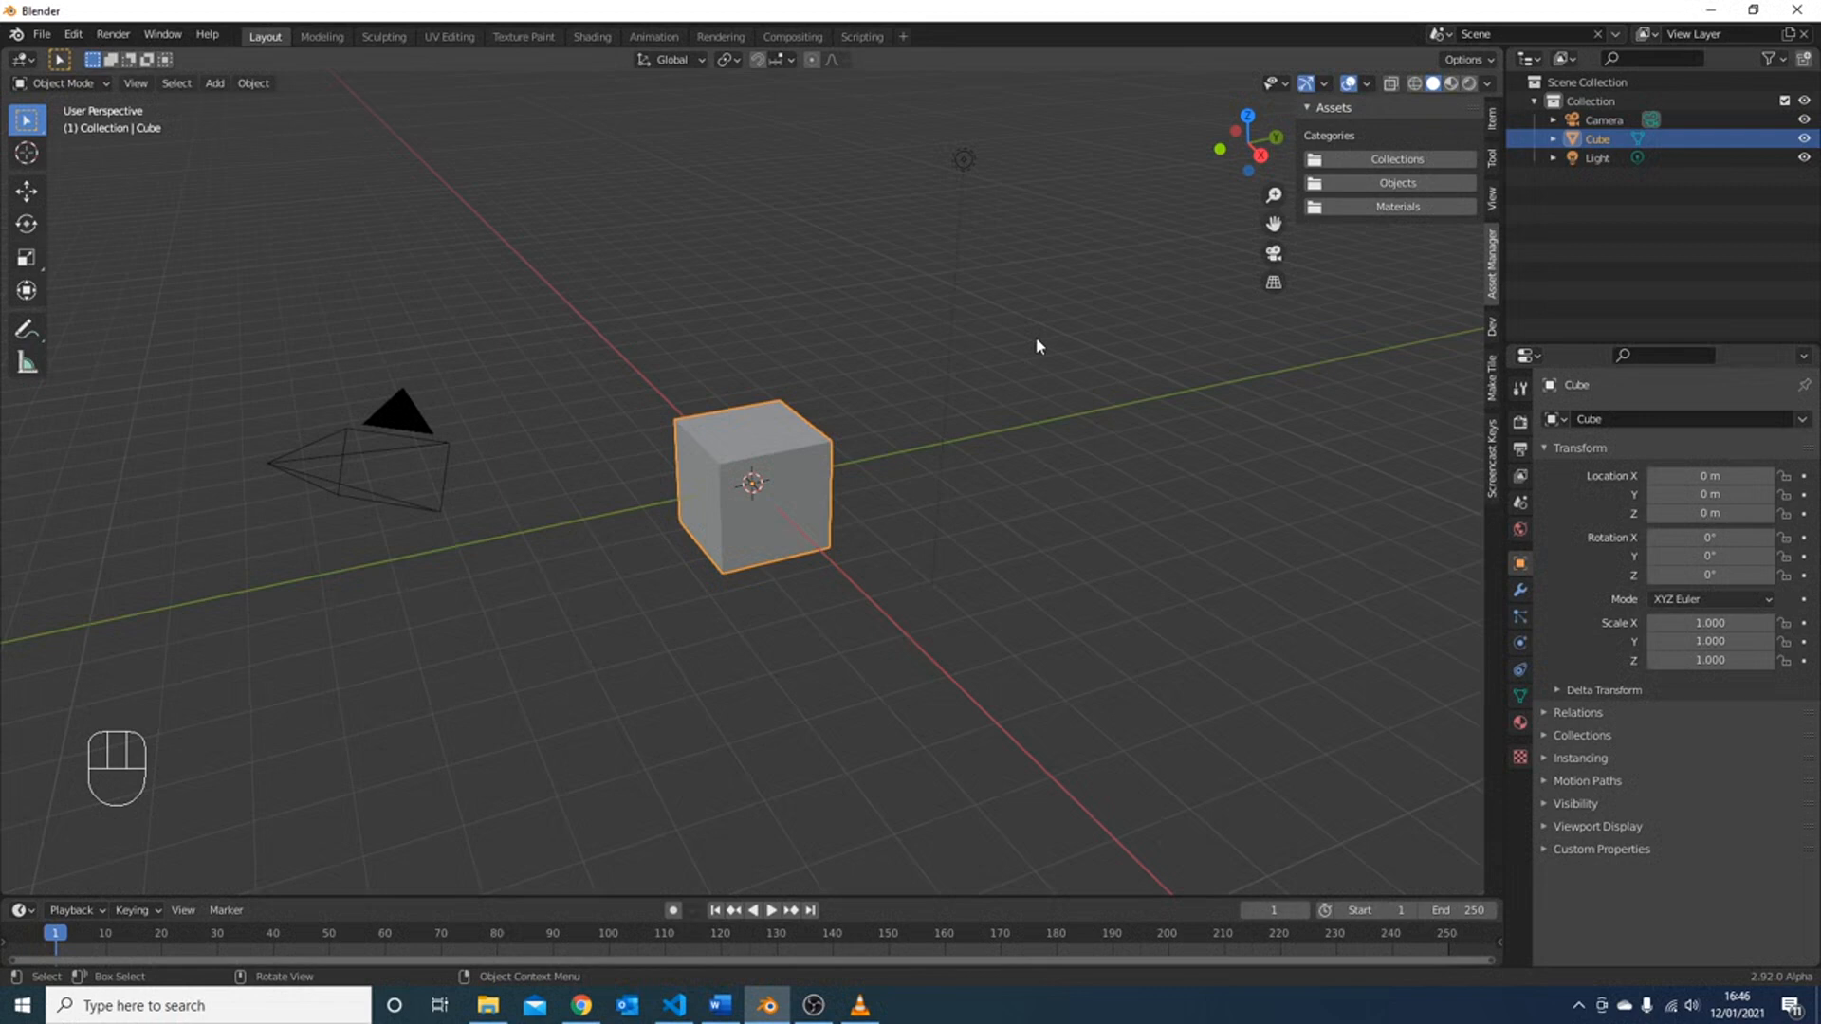
- Delete the default cube from the new scene and add a Monkey mesh
{"action": "key", "text": "x"}
{"action": "left_click", "coordinate": [1037, 342]}
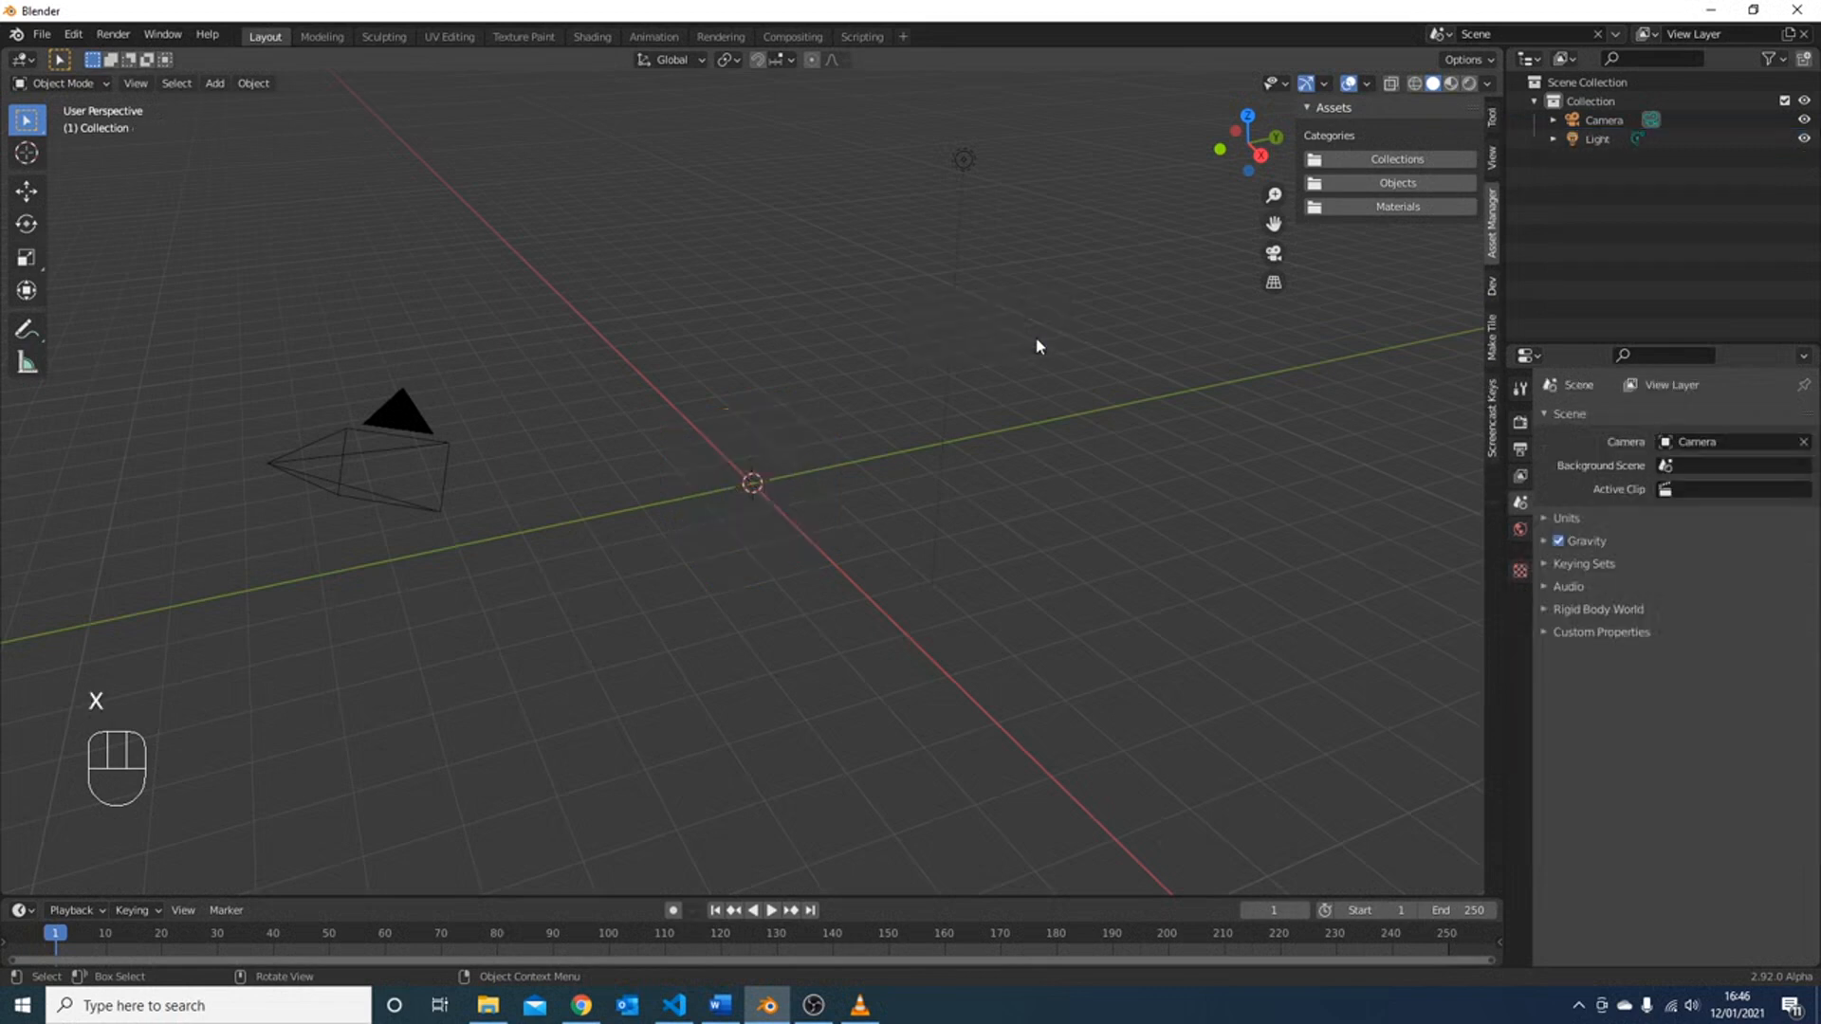
{"action": "key", "text": "shift+a"}
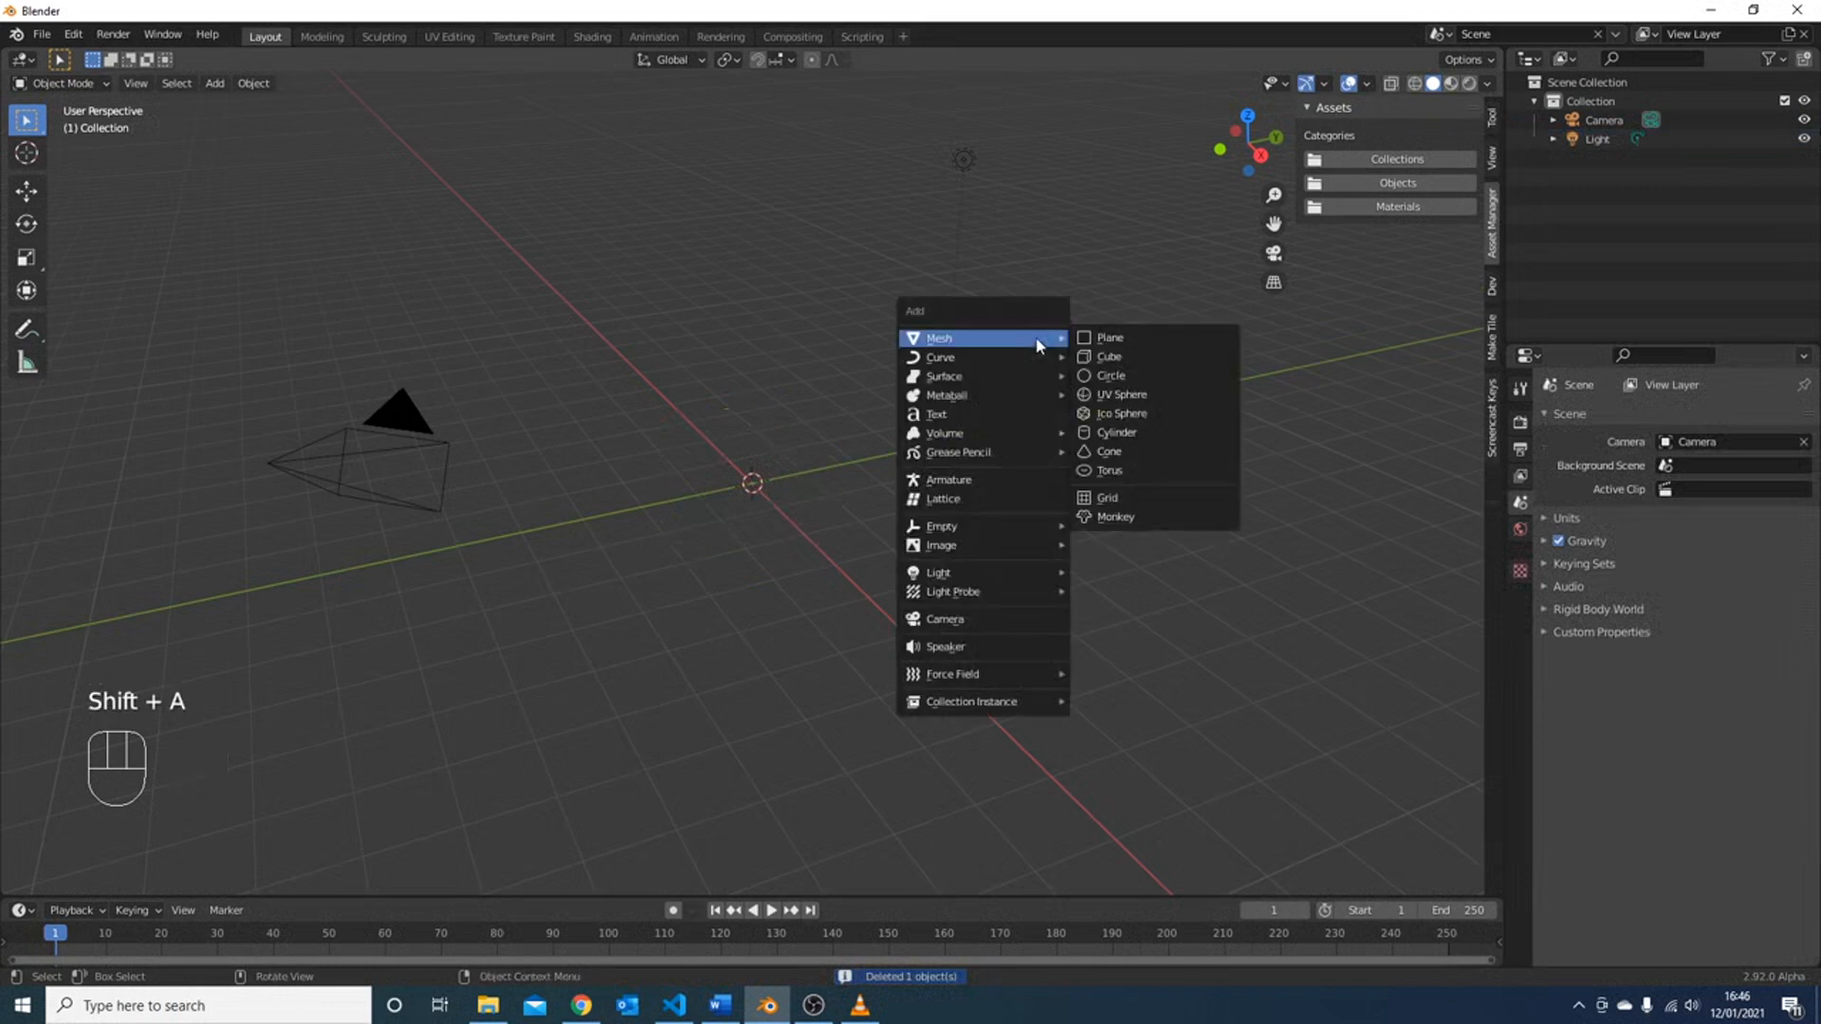
{"action": "left_click", "coordinate": [1146, 528]}
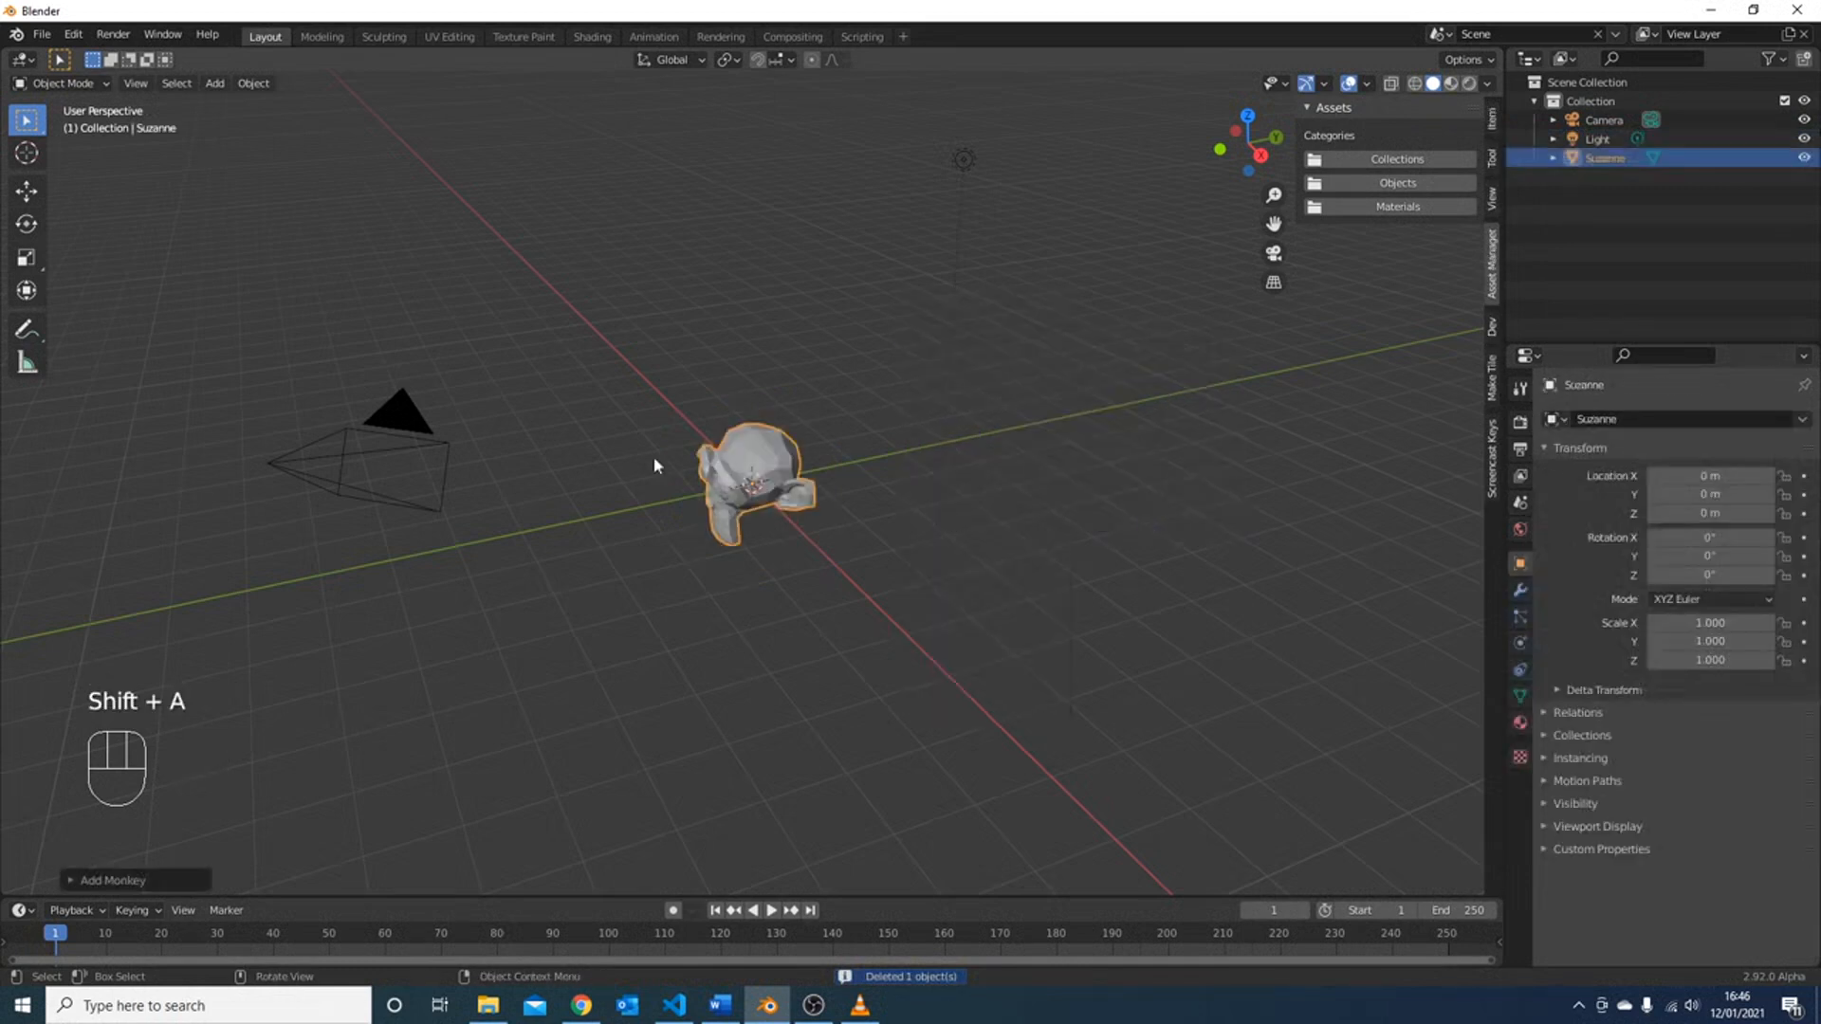
- Set the MakeTile render engine to Eevee and assign the Plastic material to the monkey
{"action": "left_click", "coordinate": [1492, 377]}
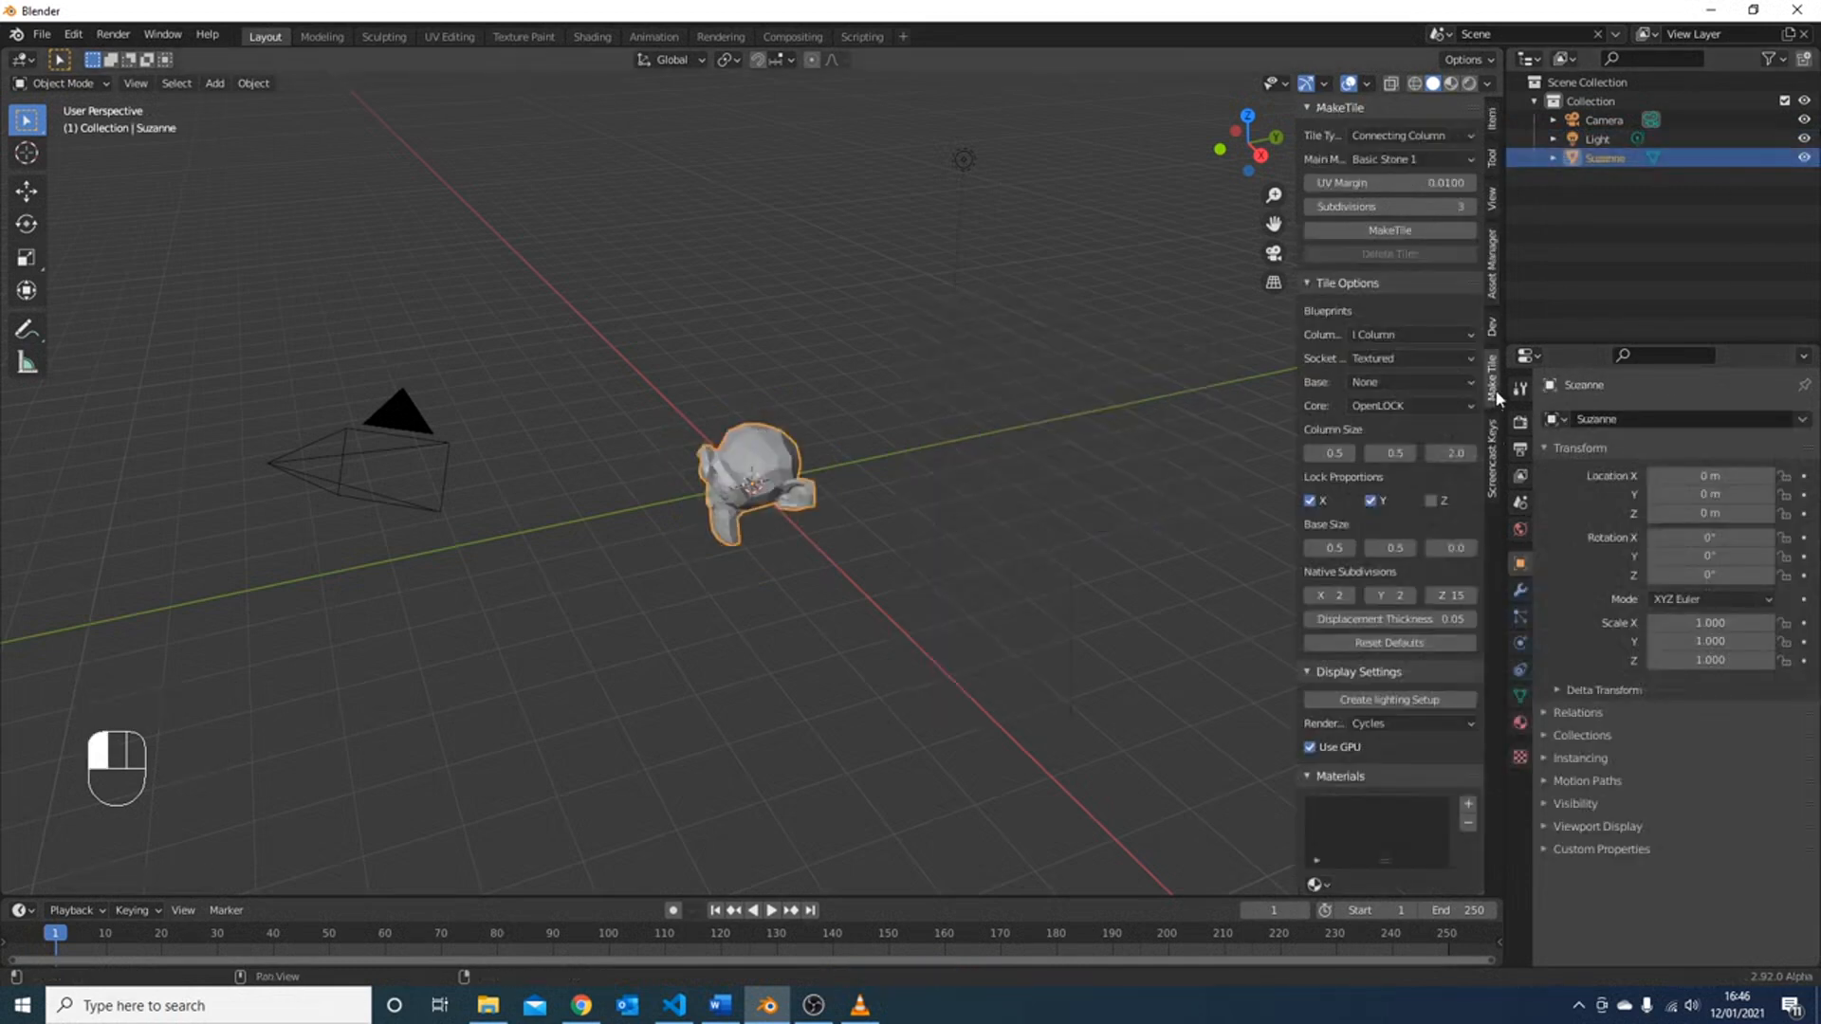
{"action": "left_click", "coordinate": [1384, 726]}
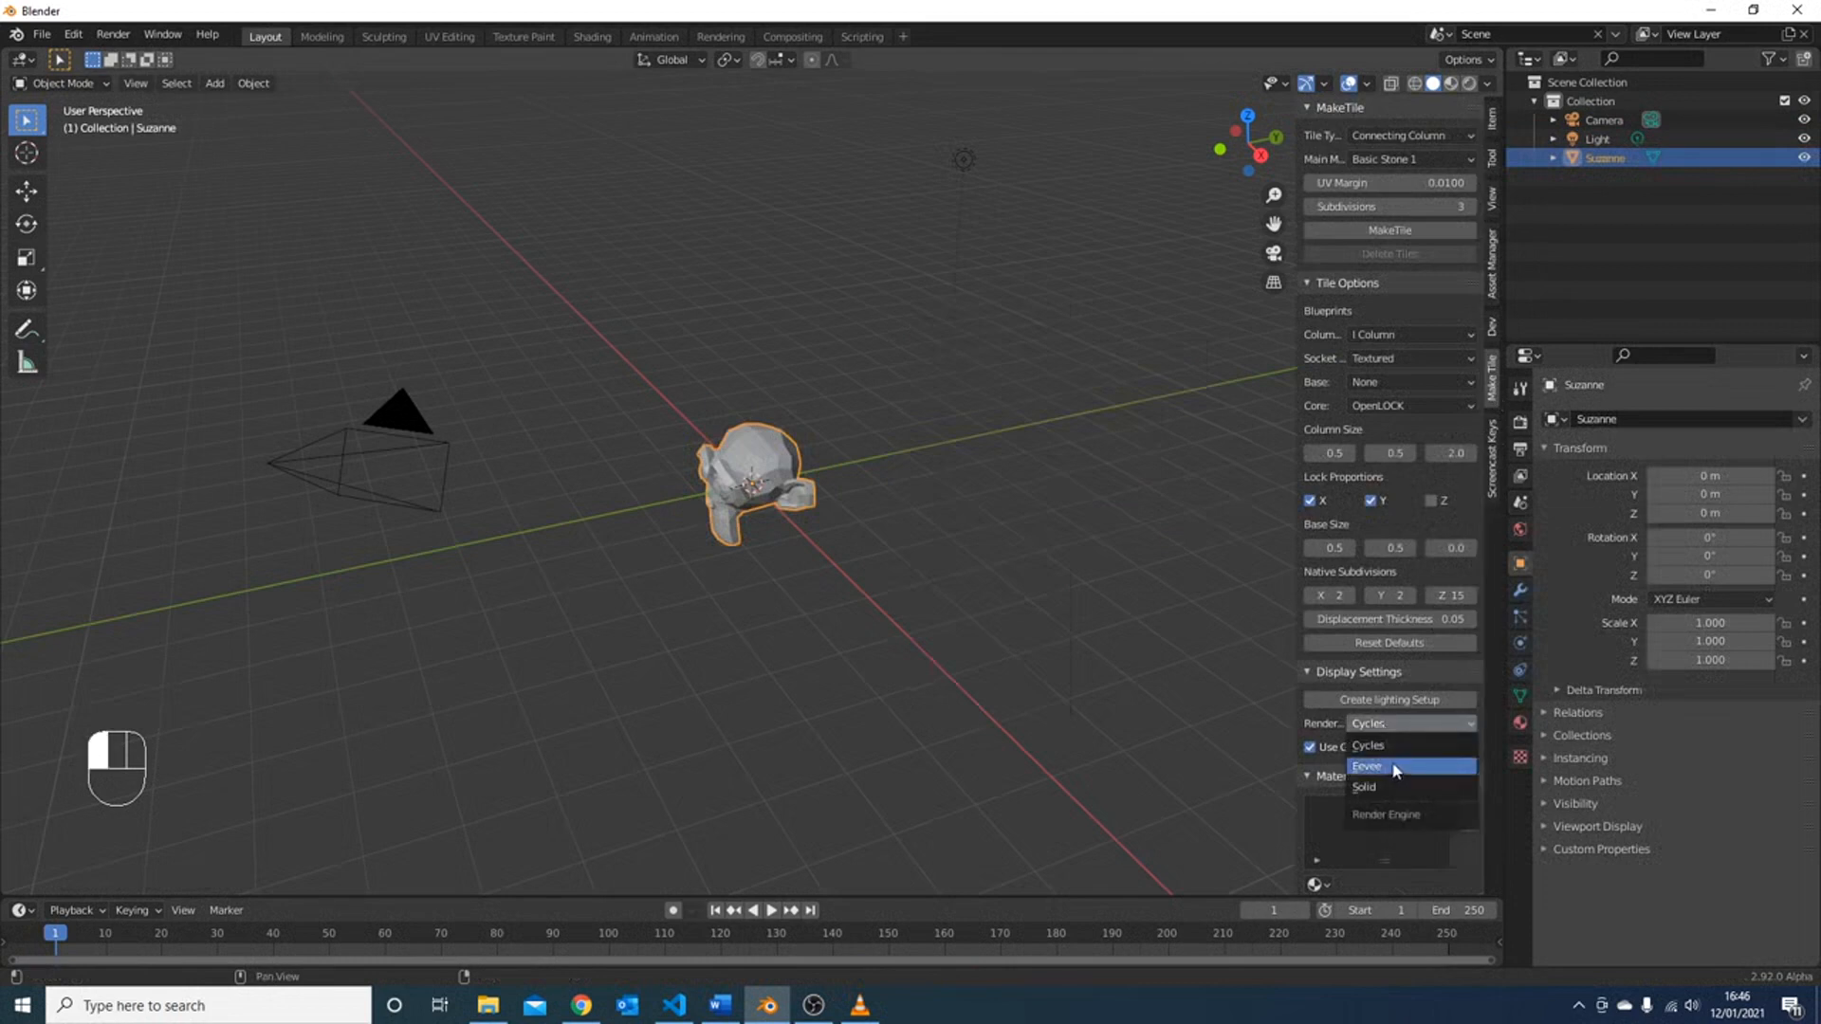
{"action": "left_click", "coordinate": [1369, 767]}
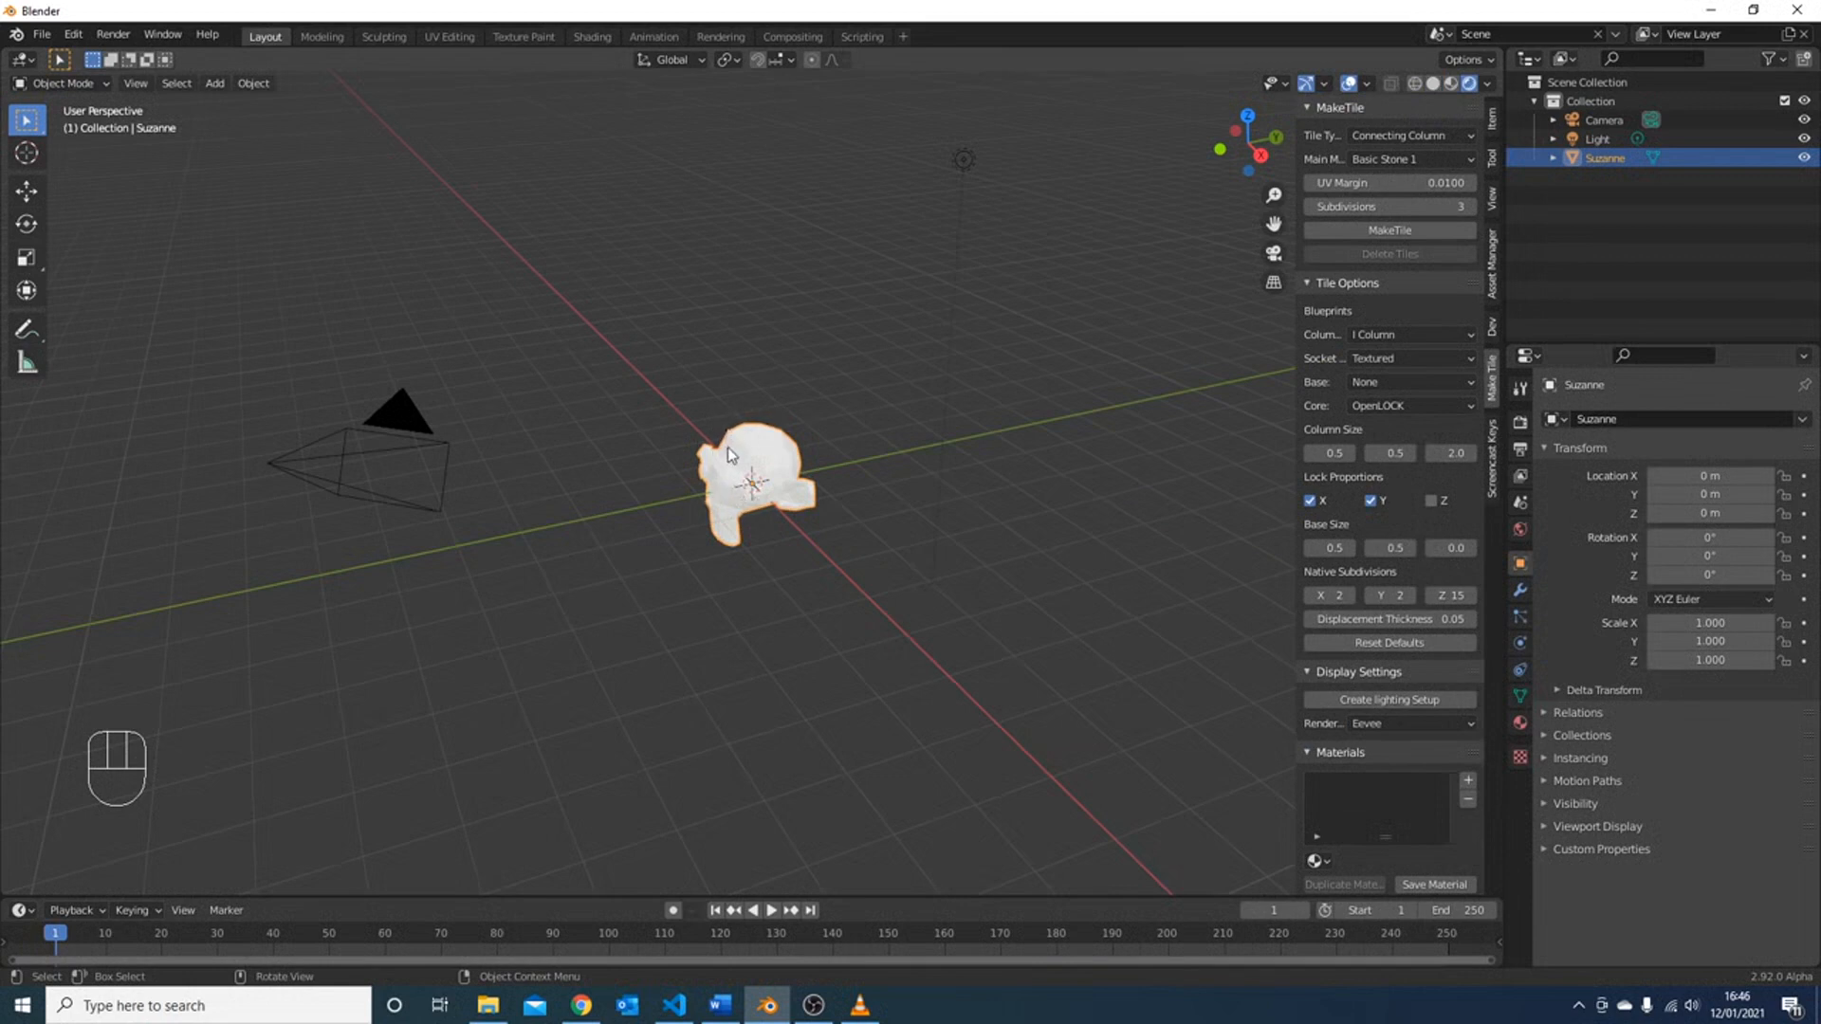
{"action": "left_click", "coordinate": [1315, 861]}
{"action": "left_click", "coordinate": [1345, 809]}
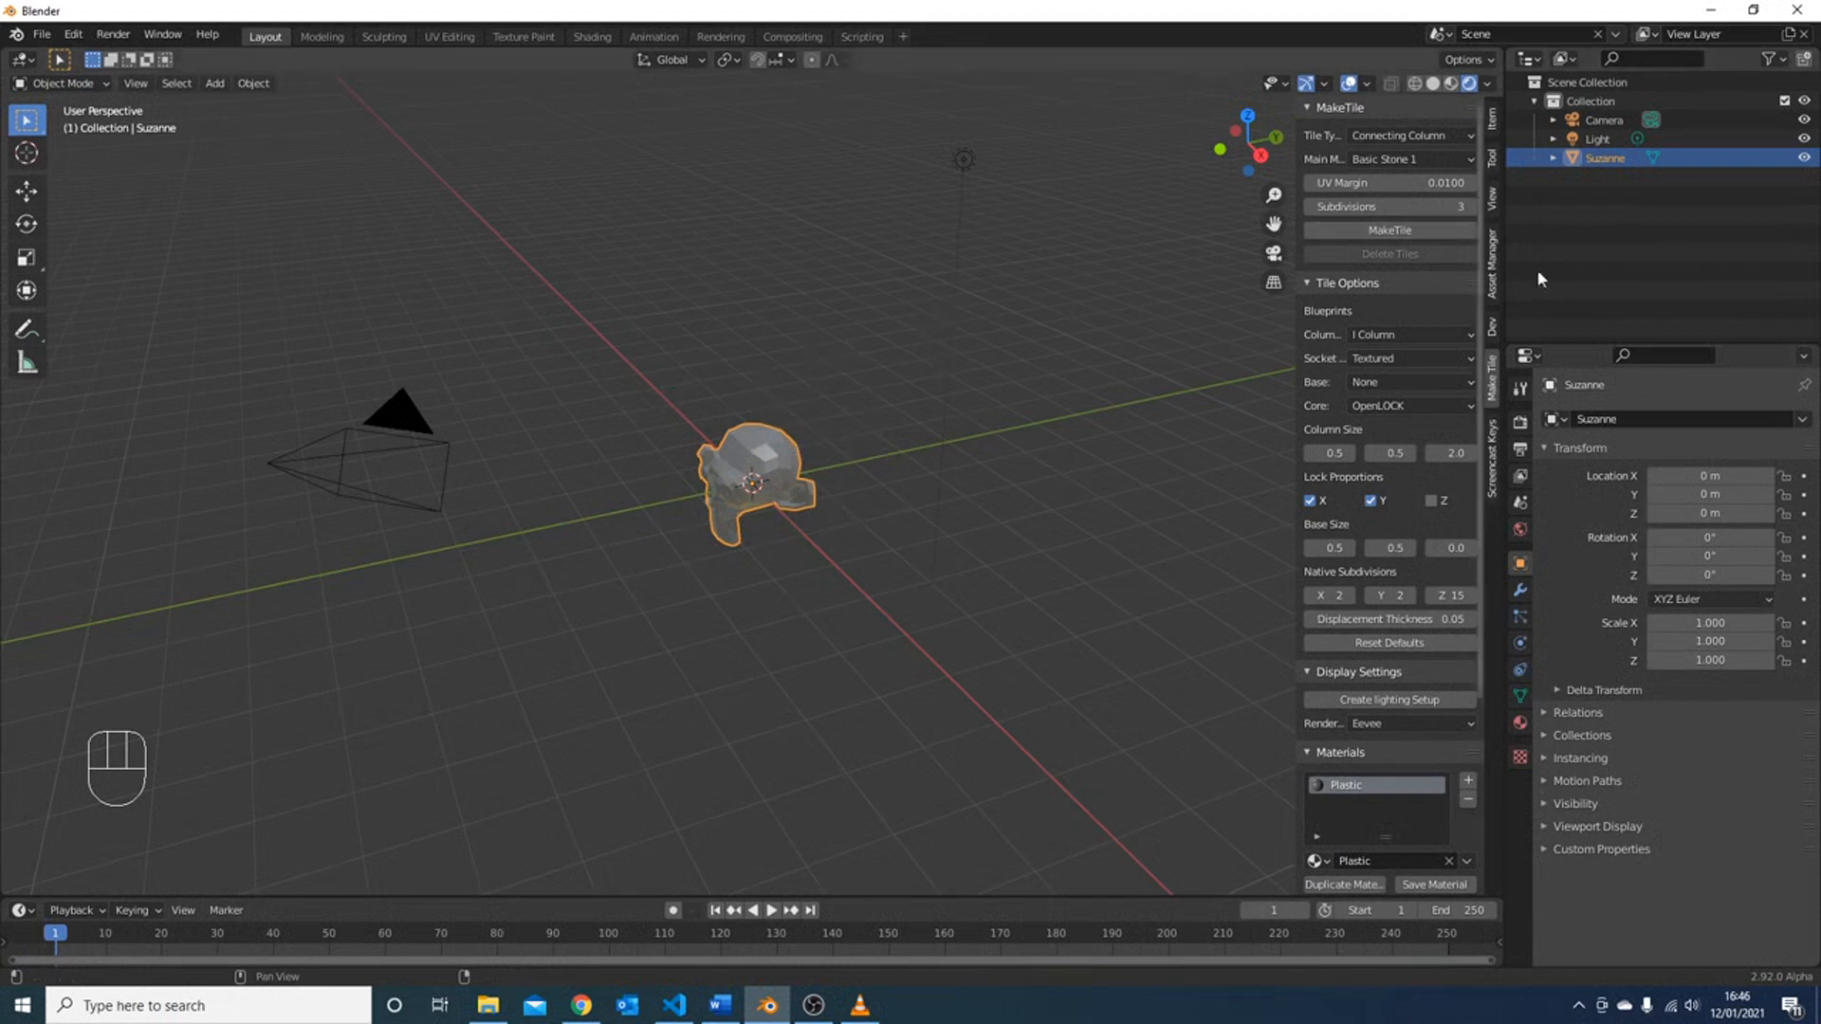
- Add a category named Example under Objects in the asset manager and open it
{"action": "left_click", "coordinate": [1493, 276]}
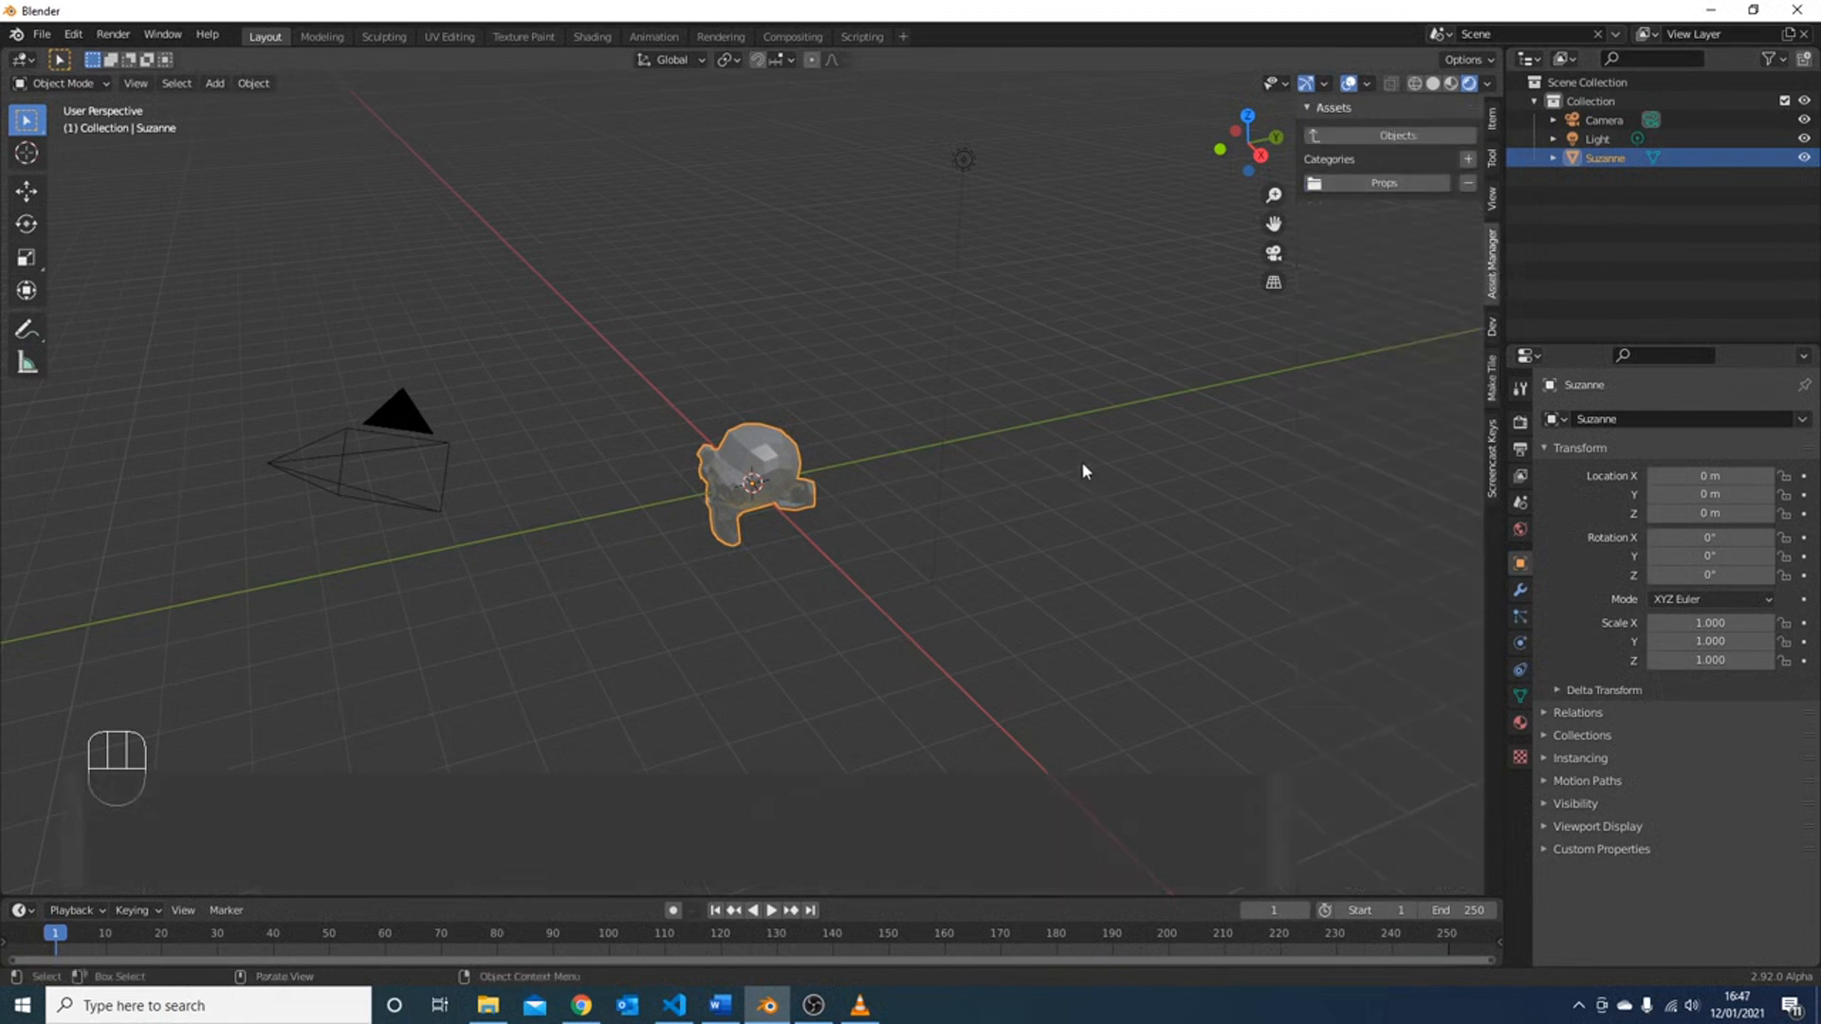
{"action": "left_click", "coordinate": [1468, 158]}
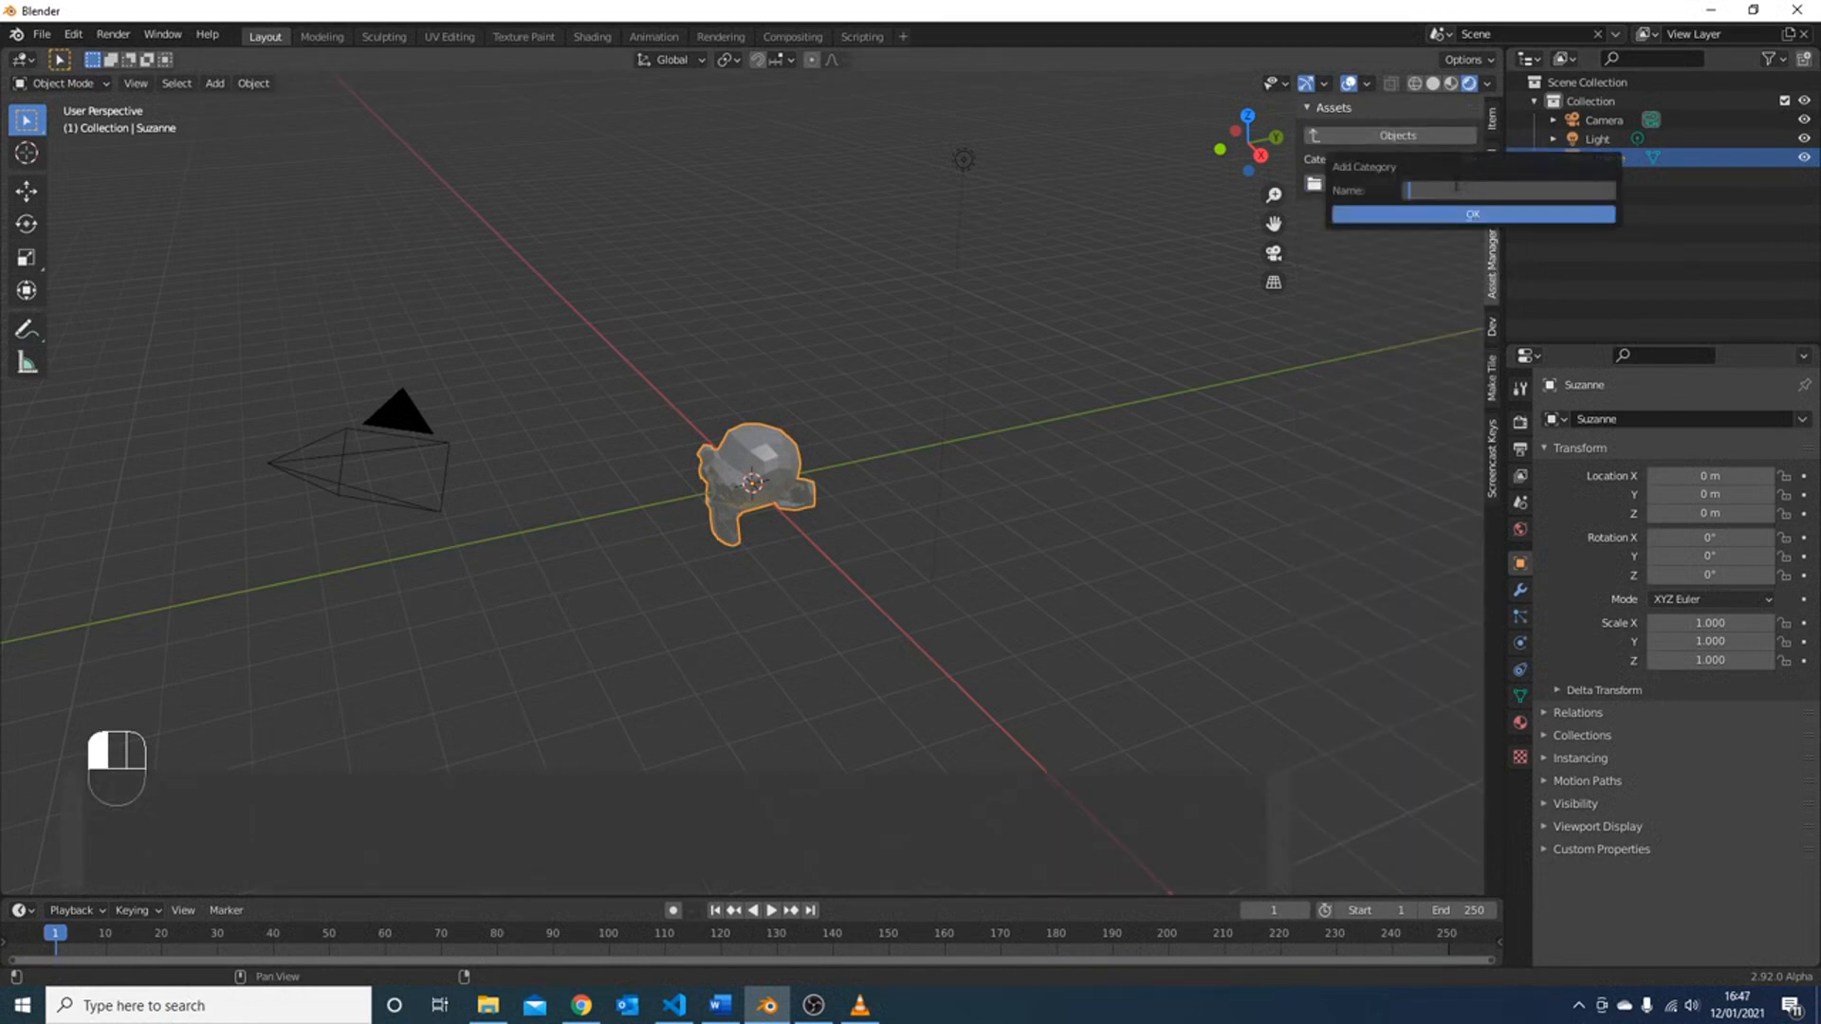
{"action": "type", "text": "Exampel"}
{"action": "key", "text": "BackSpace"}
{"action": "key", "text": "BackSpace"}
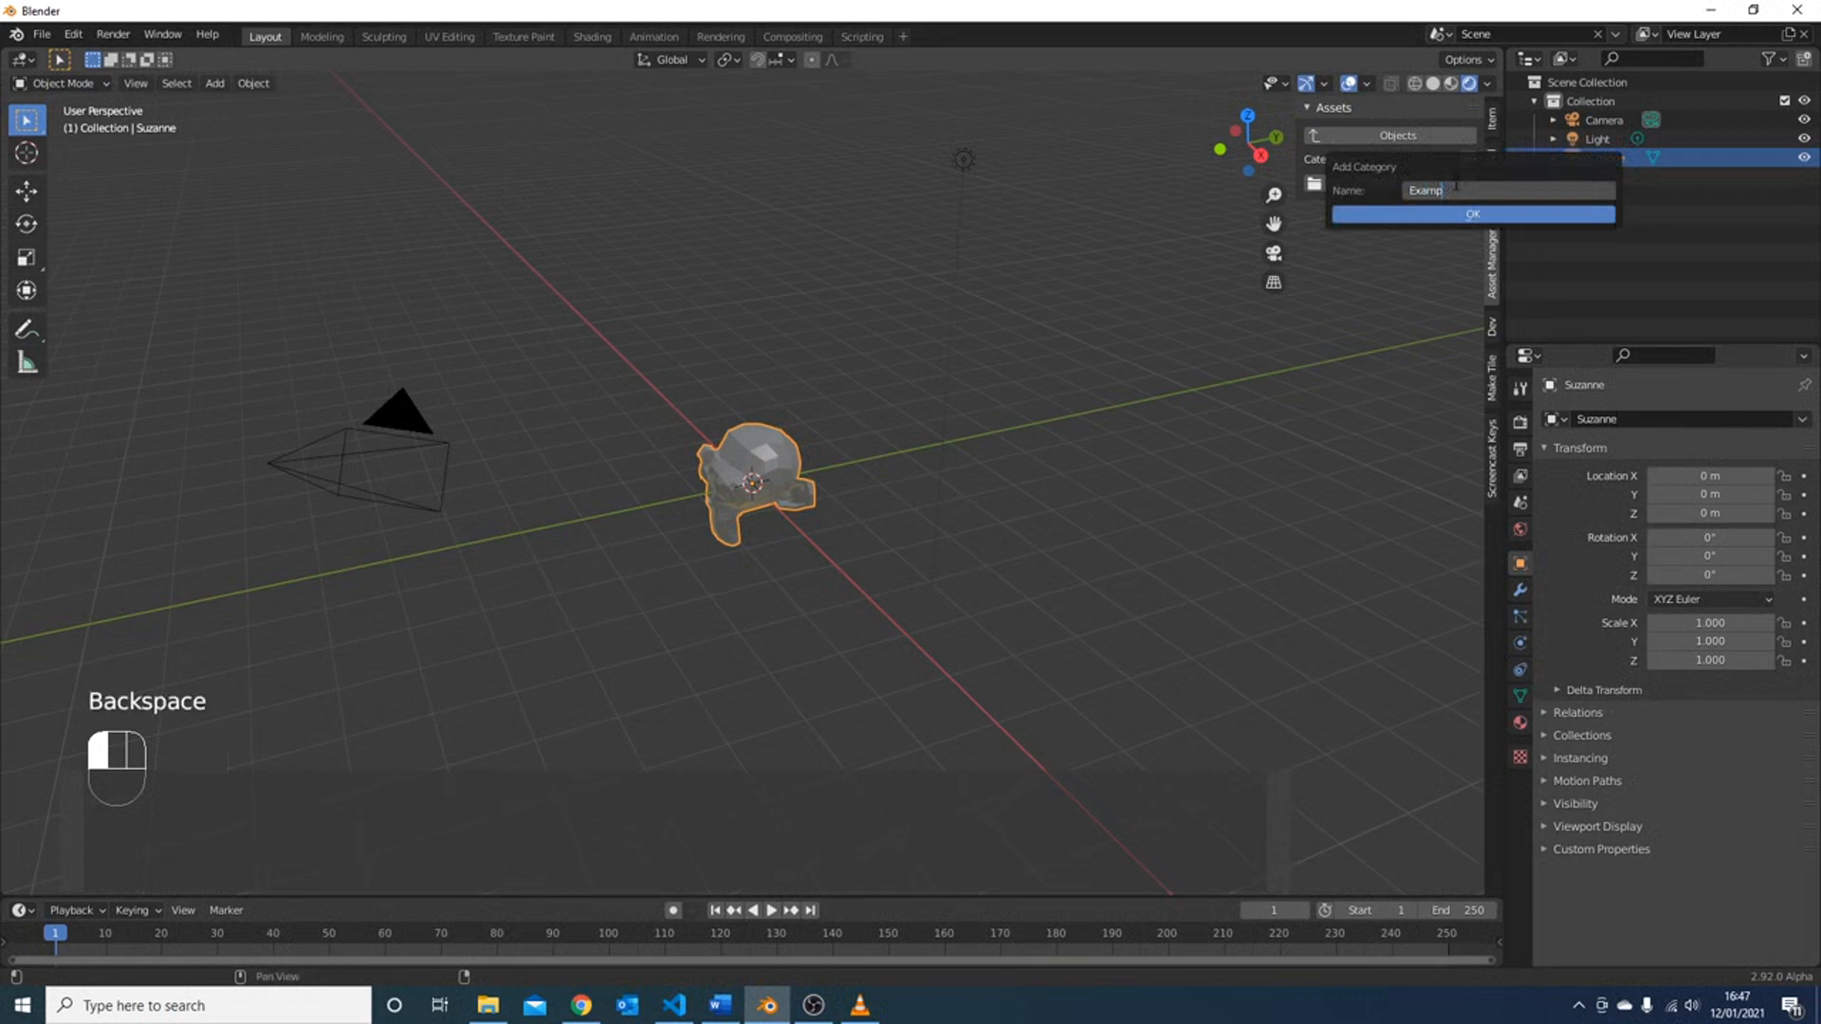
{"action": "type", "text": "le"}
{"action": "key", "text": "Return"}
{"action": "left_click", "coordinate": [1361, 214]}
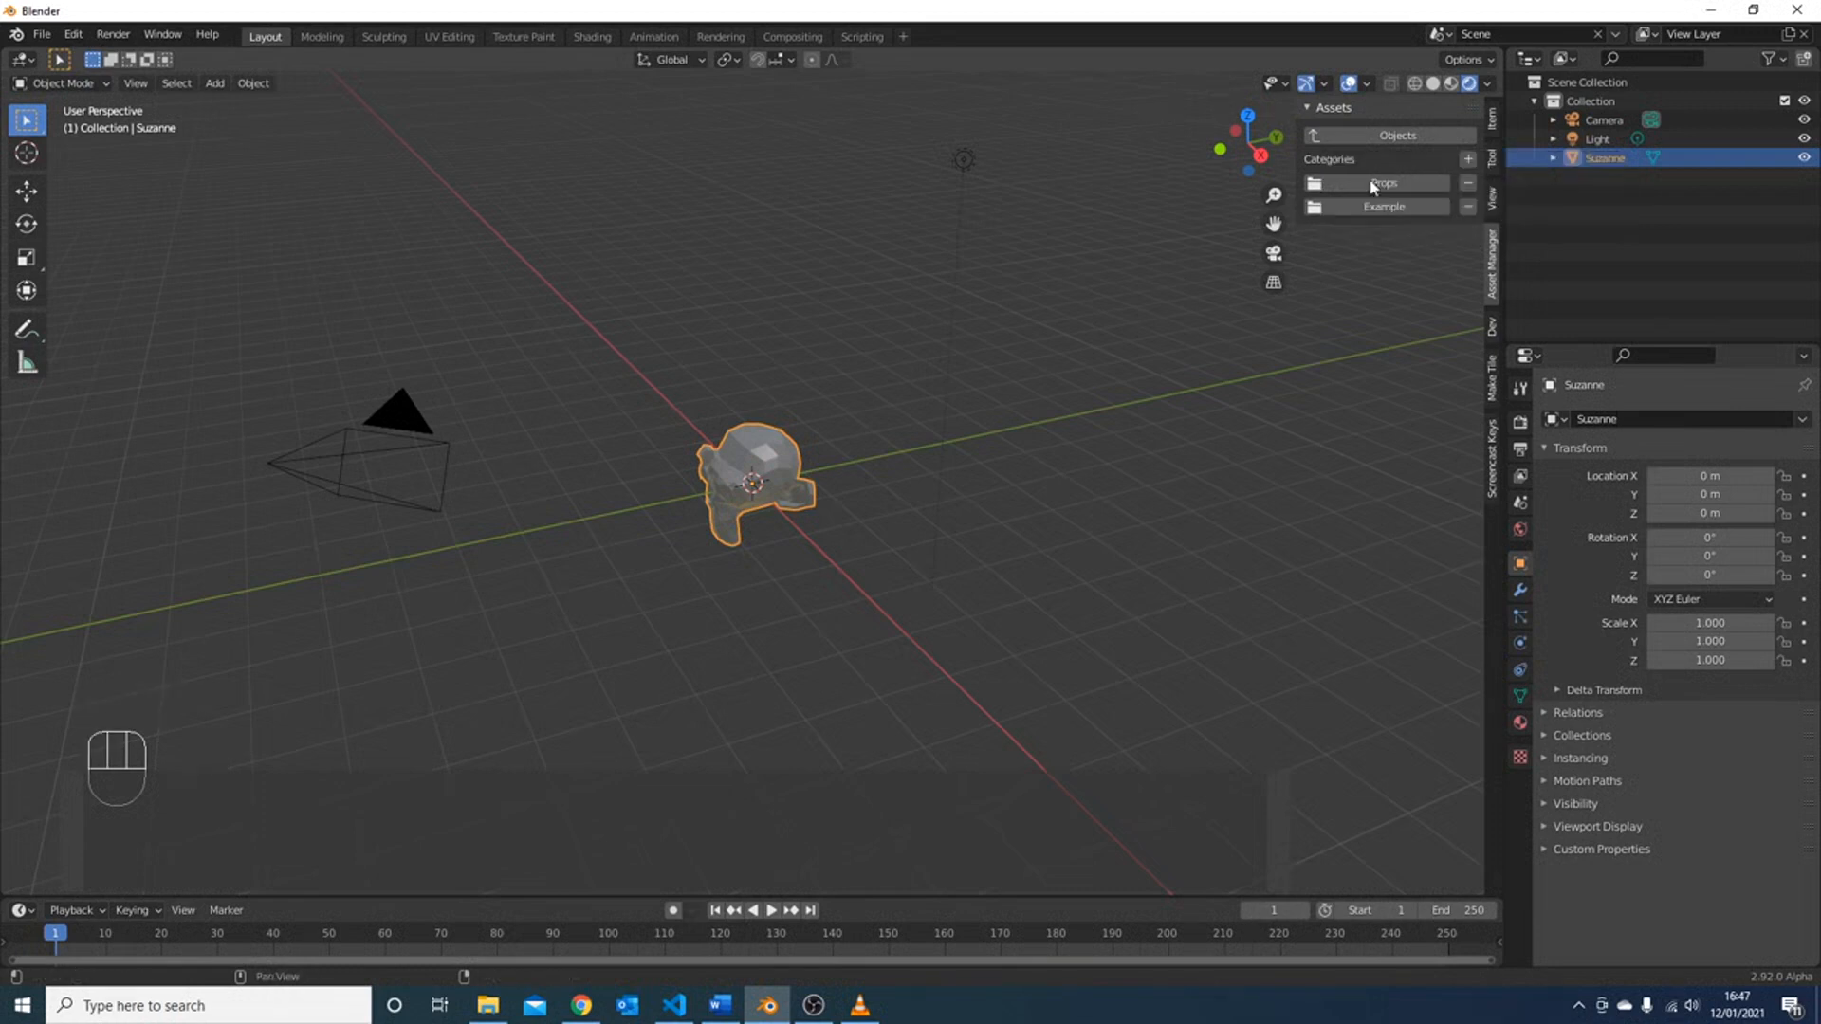
{"action": "left_click", "coordinate": [1373, 210]}
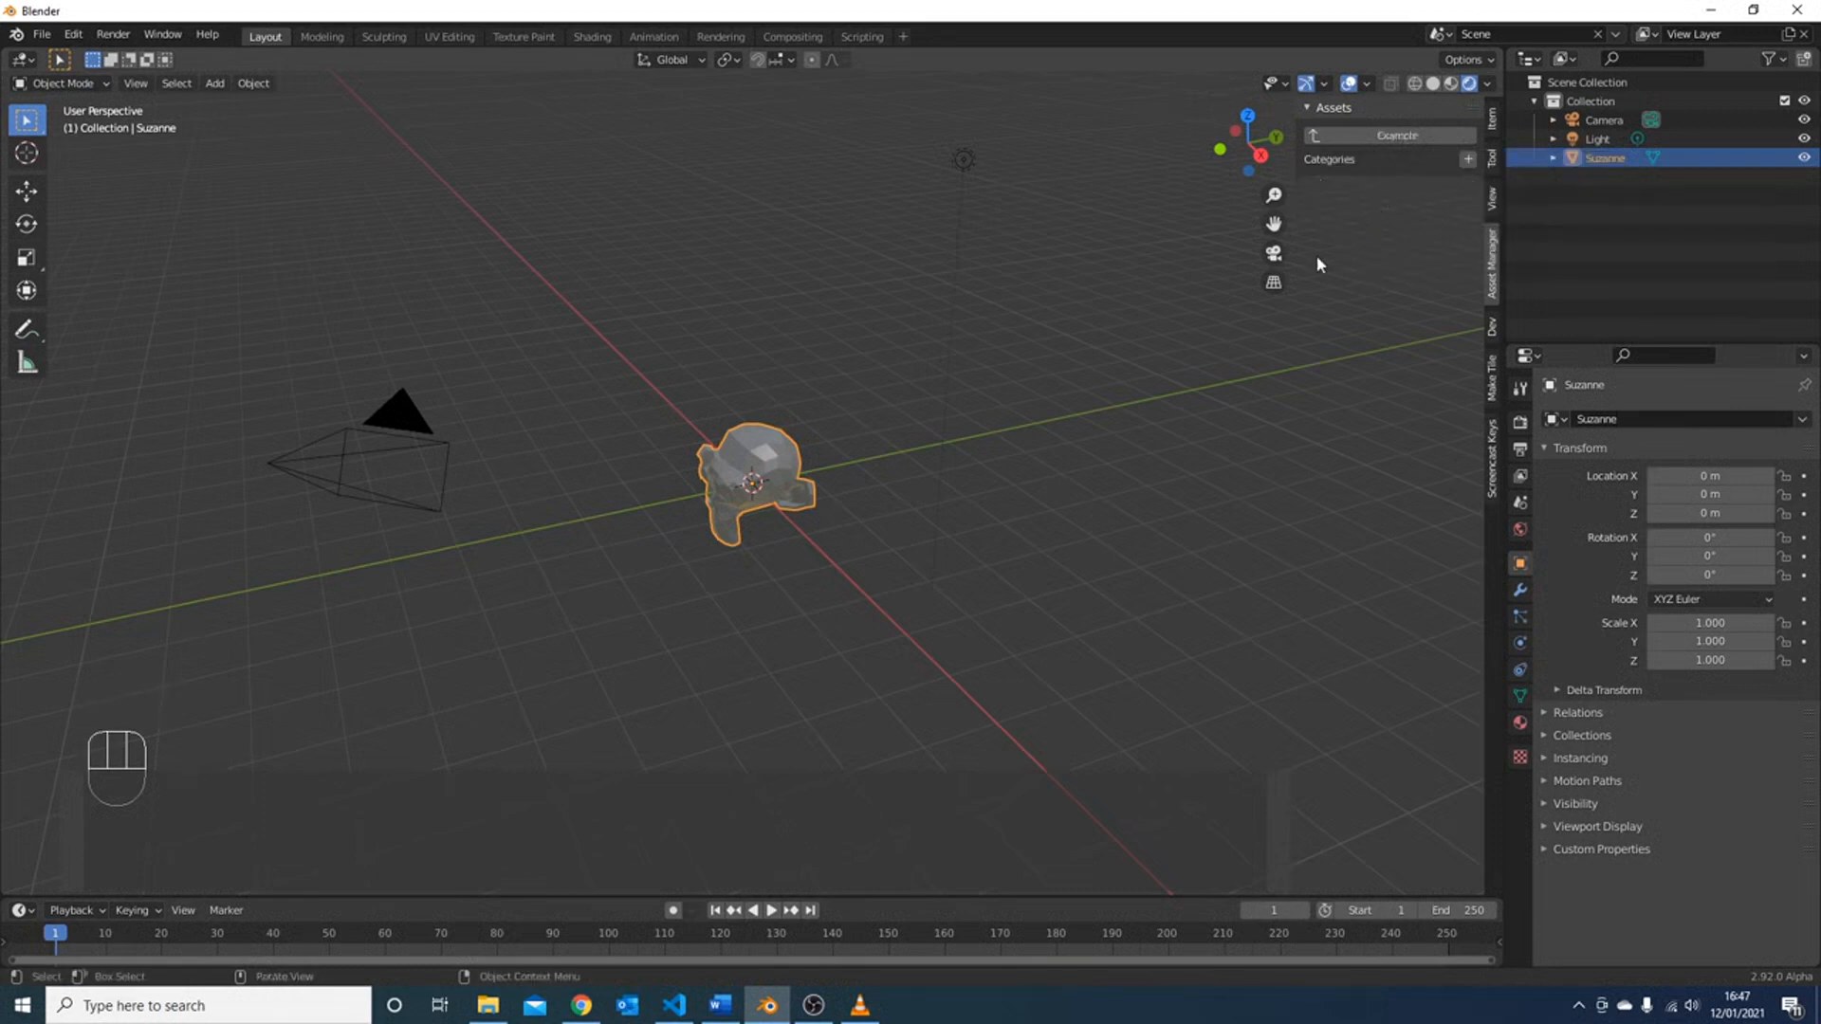
- Save the monkey to the MakeTile library as Suzanne and place a copy from the library beyond the original
{"action": "right_click", "coordinate": [785, 454]}
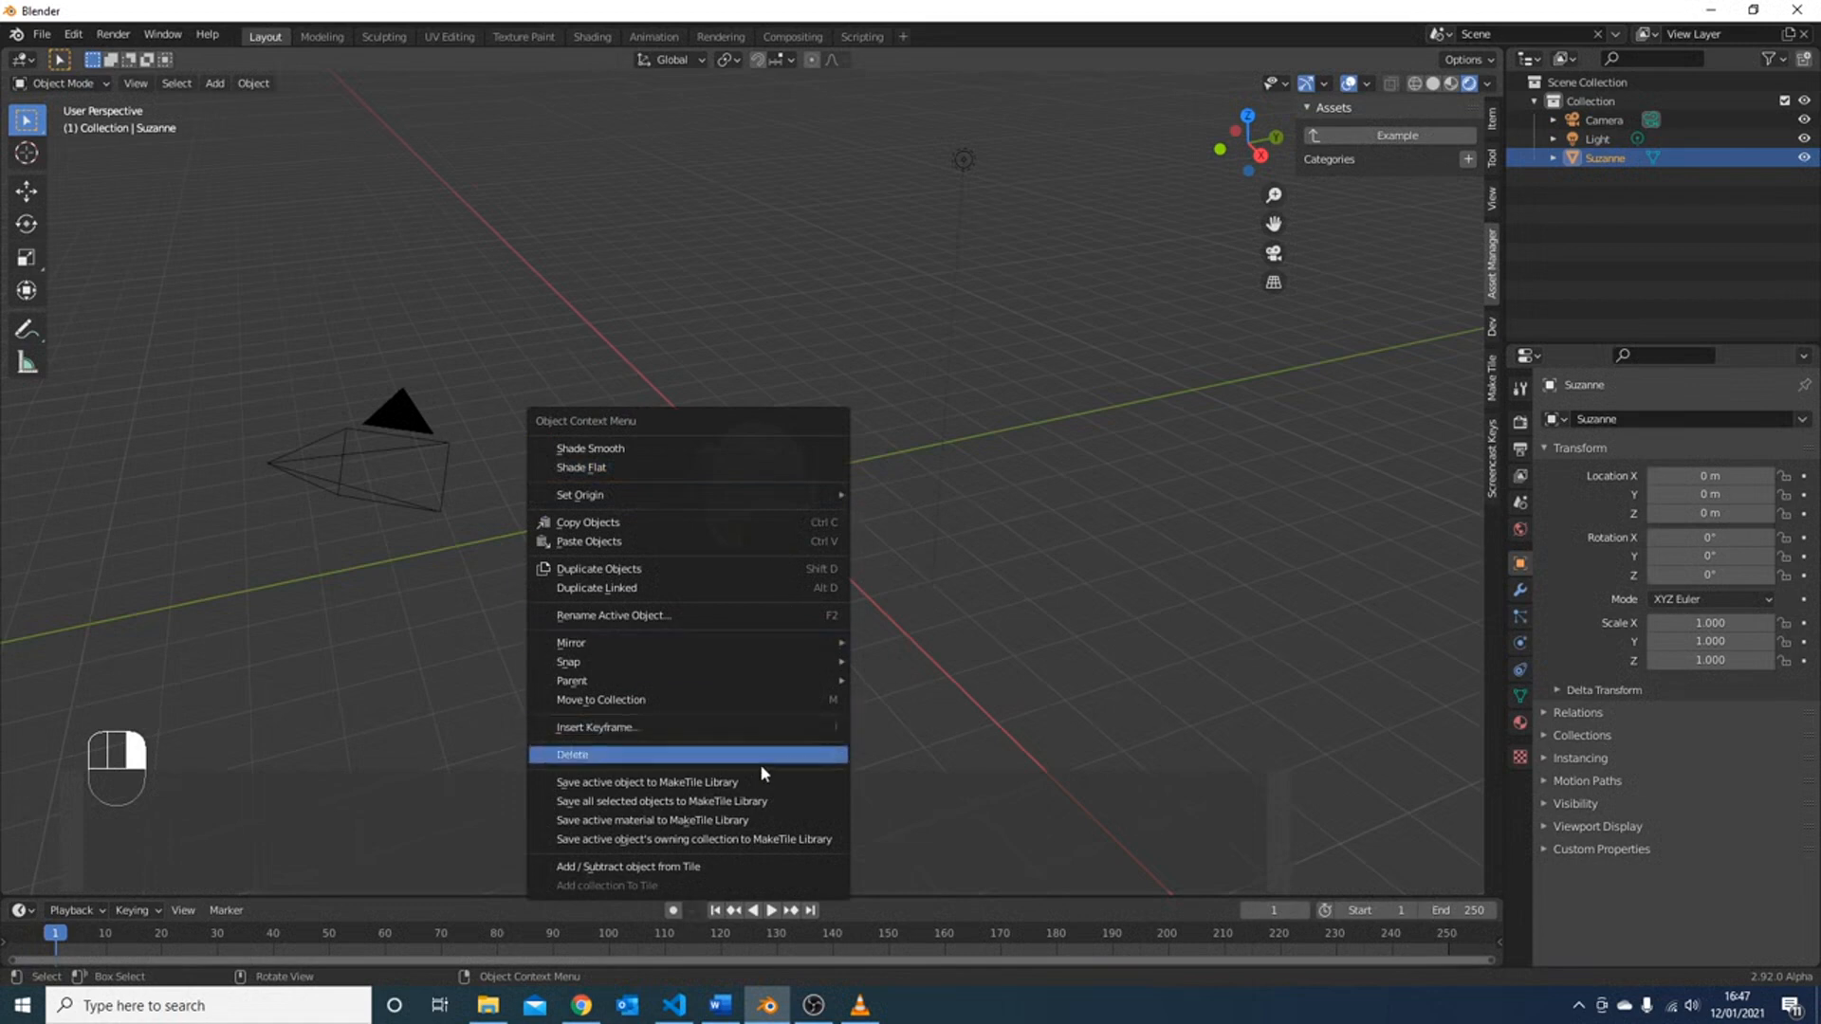
{"action": "left_click", "coordinate": [707, 783]}
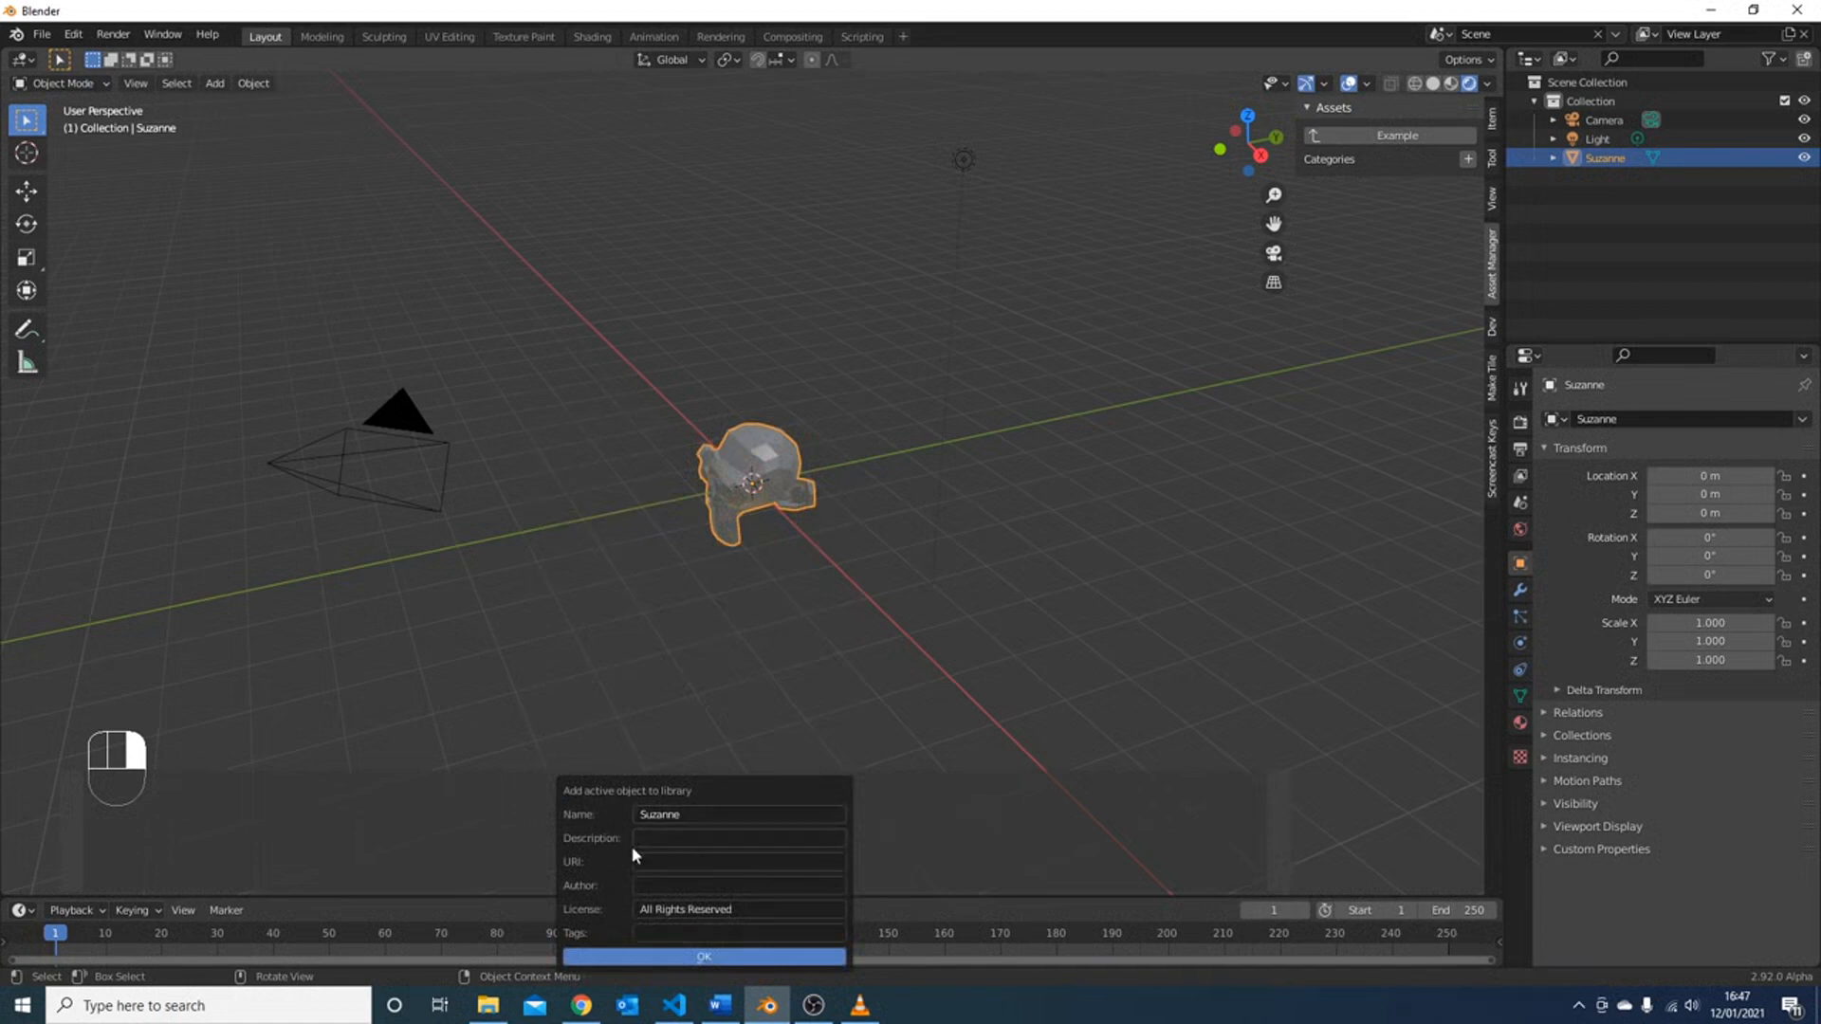
{"action": "left_click", "coordinate": [702, 958]}
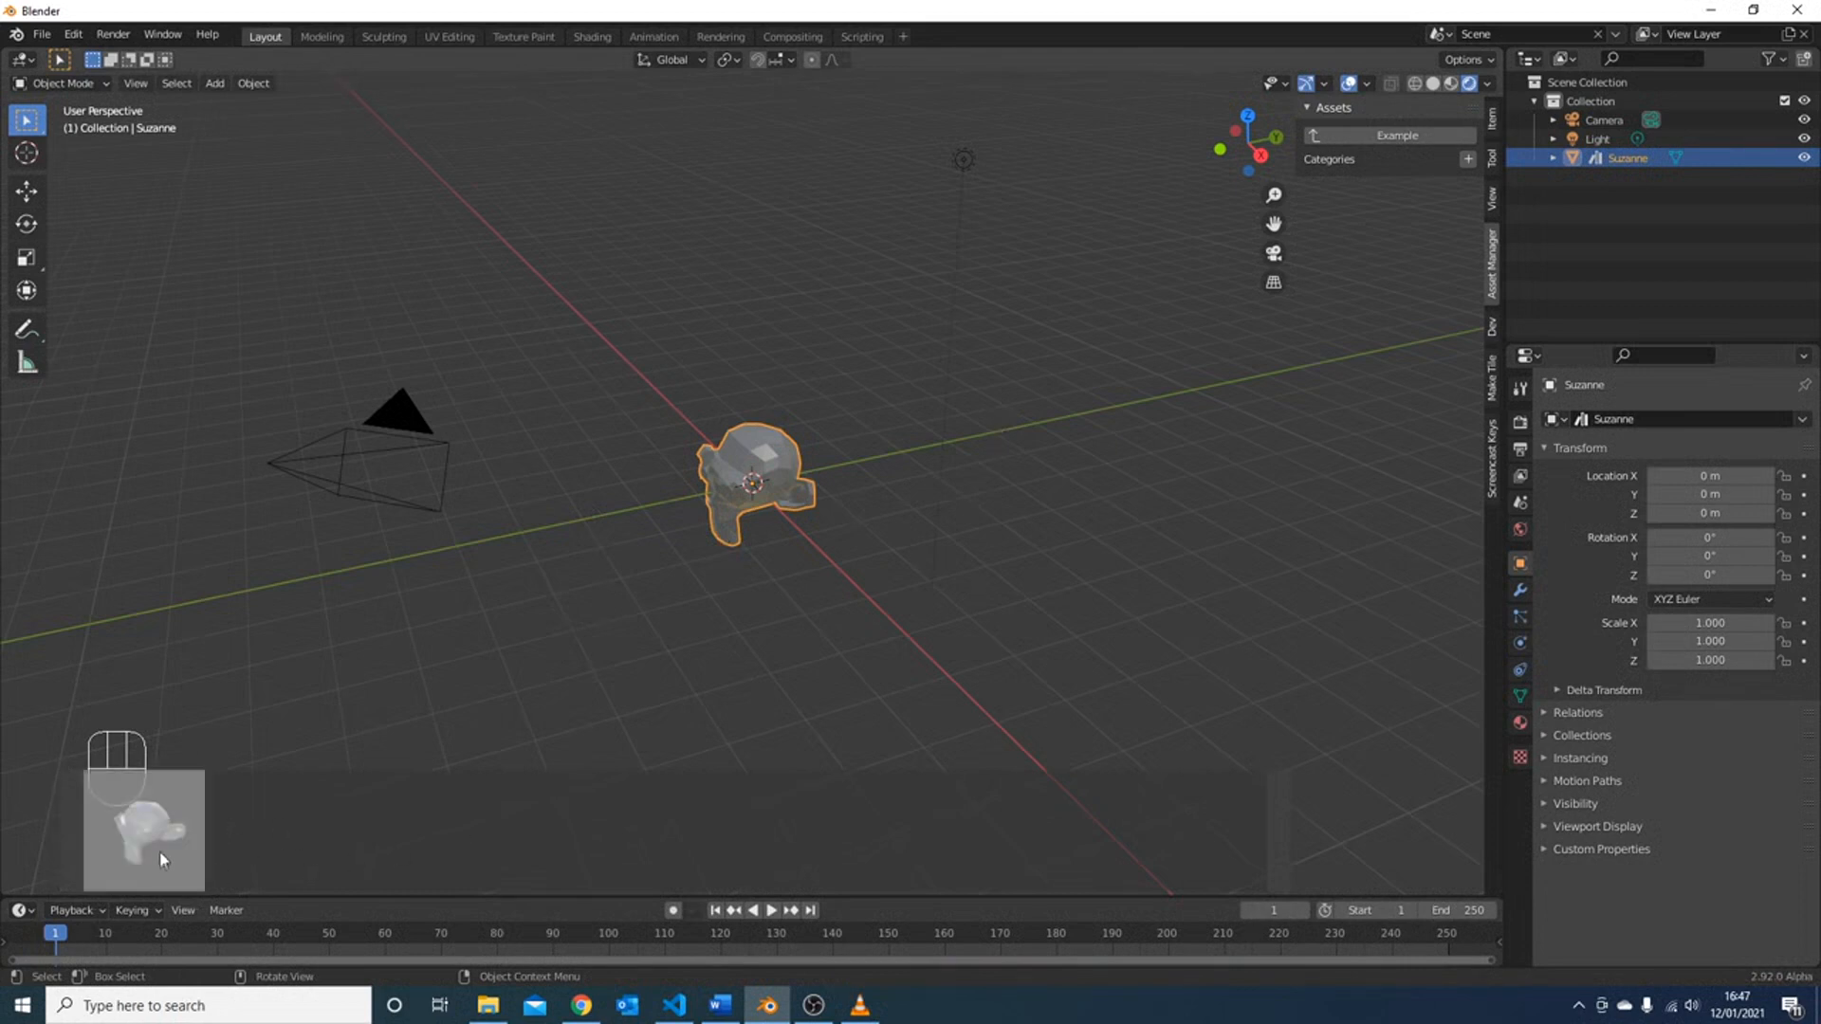
{"action": "left_click_drag", "start_coordinate": [104, 833], "coordinate": [1244, 432]}
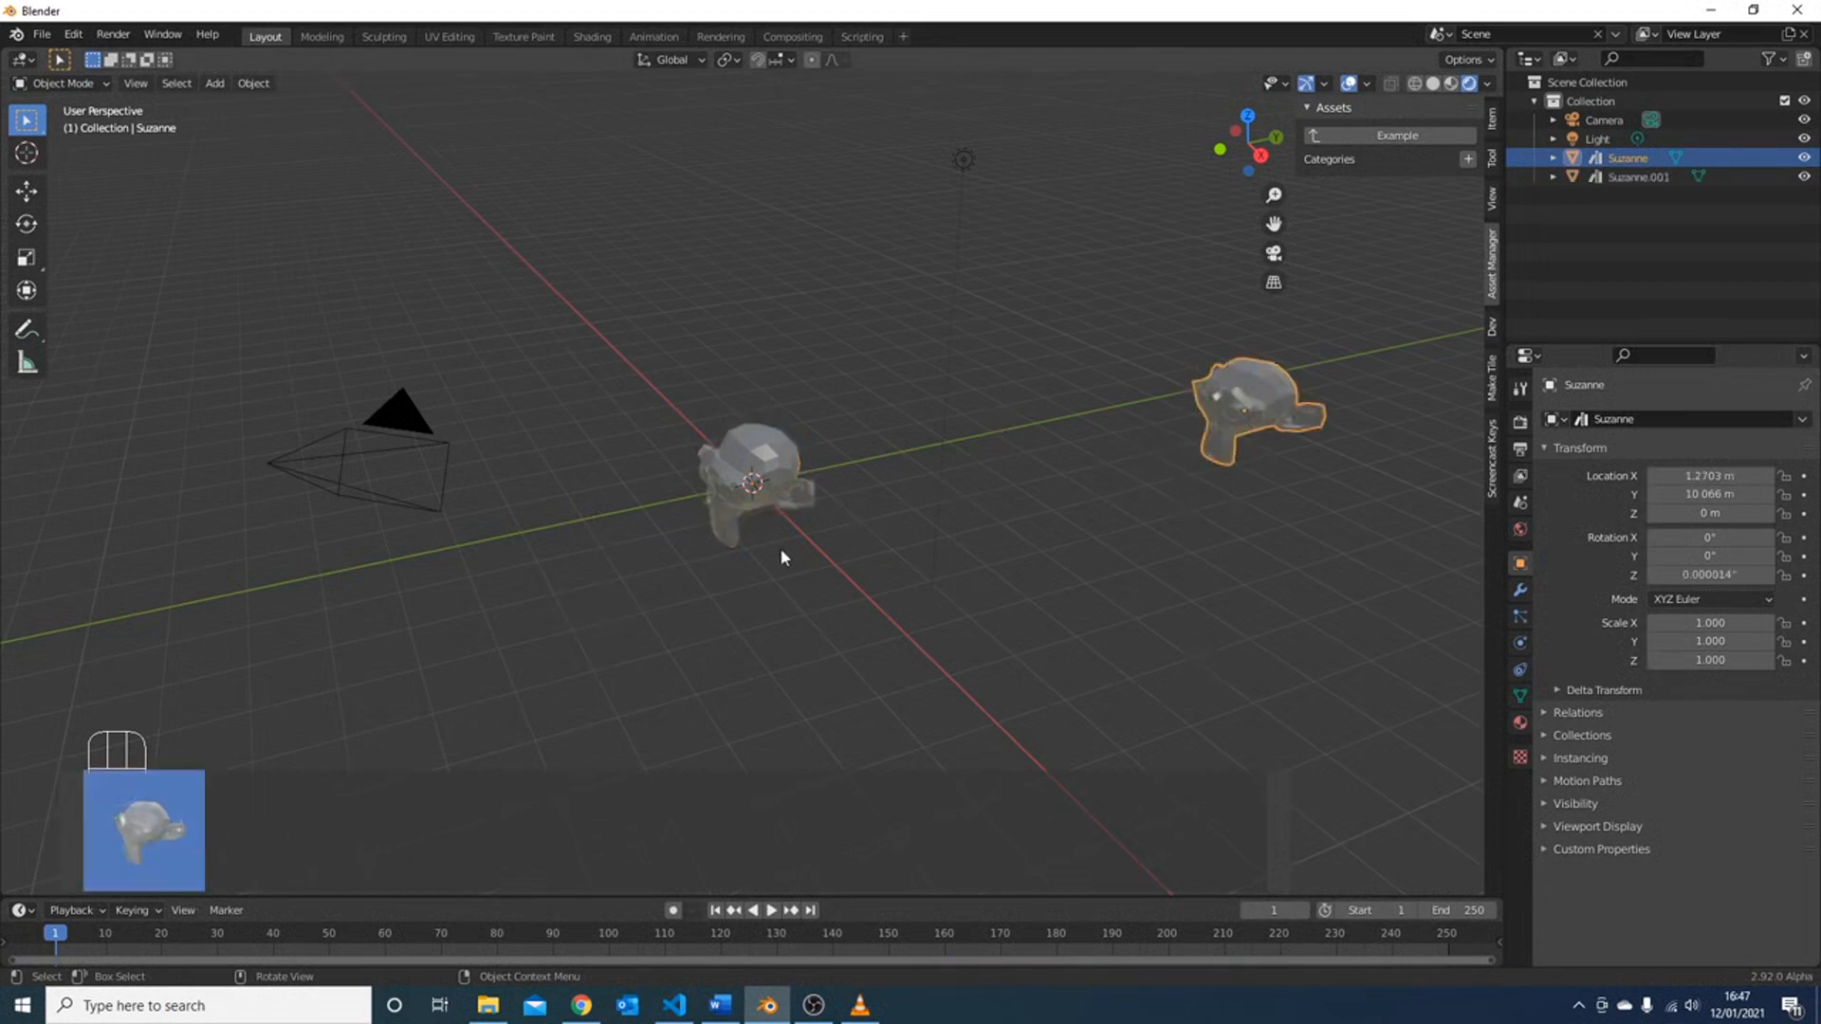
- Start a new General file without saving the current scene
{"action": "left_click", "coordinate": [42, 34]}
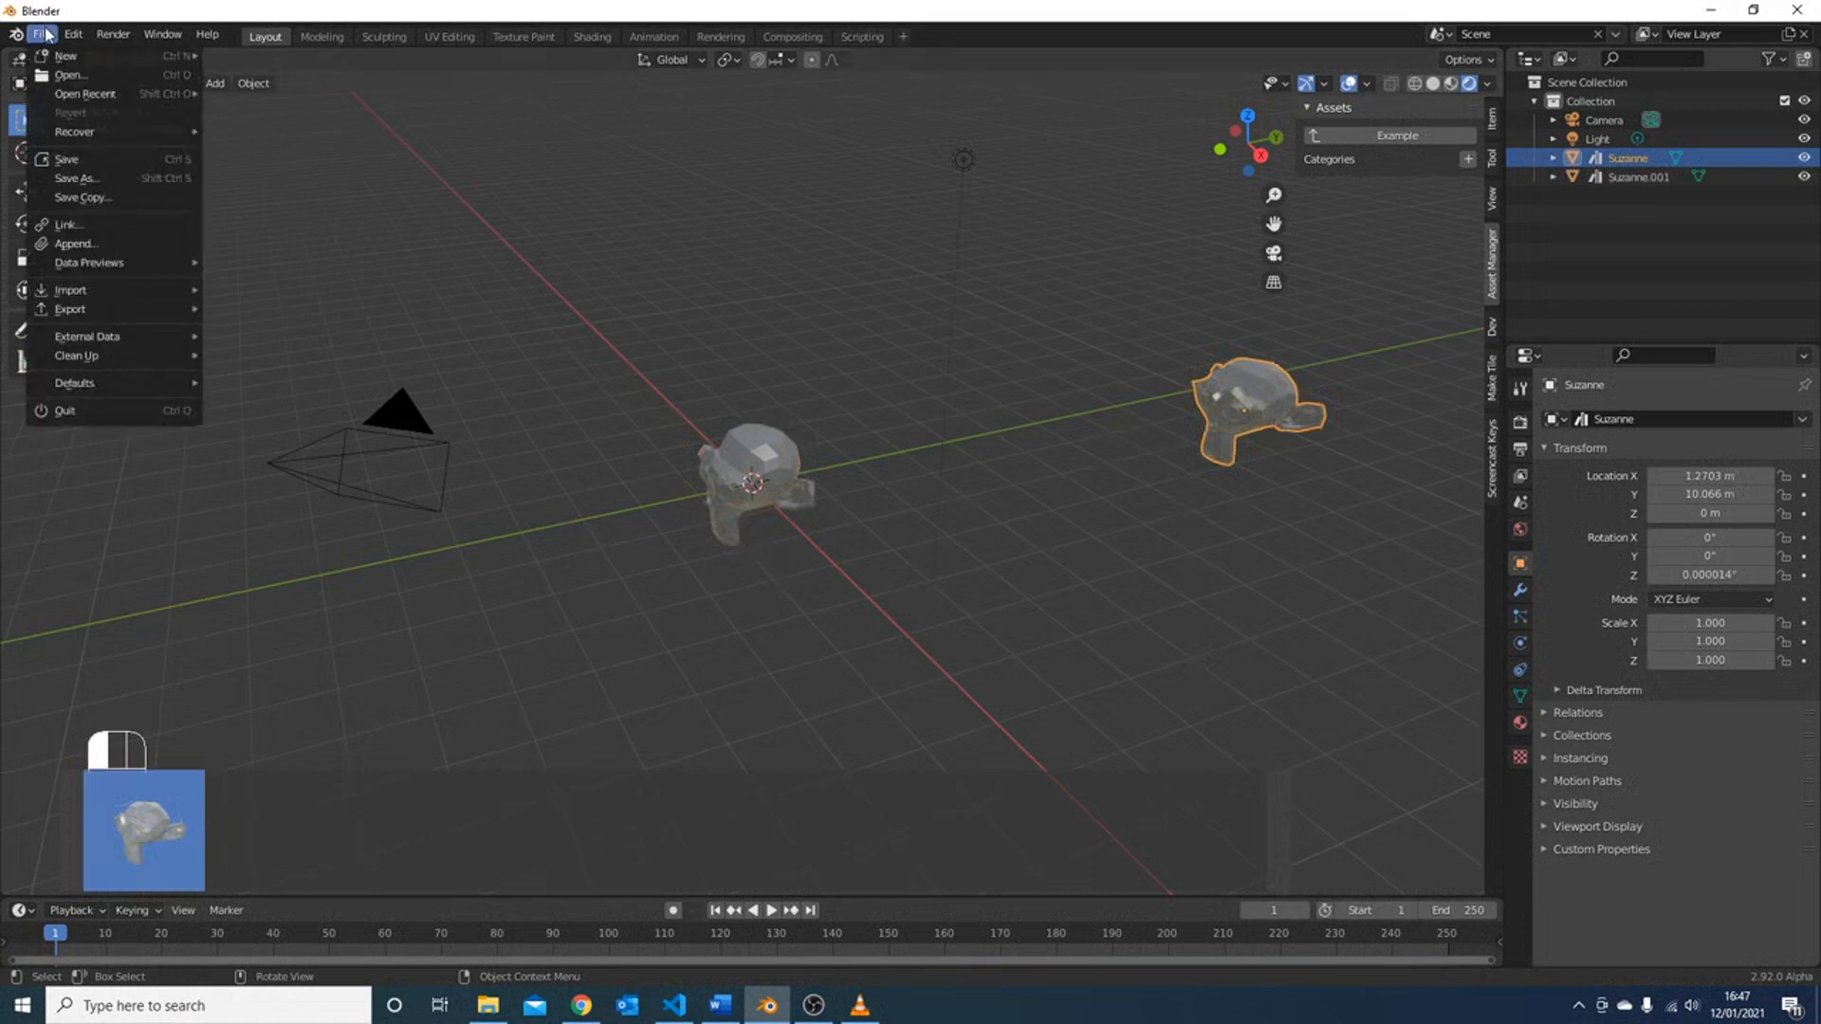
{"action": "mouse_move", "coordinate": [63, 57]}
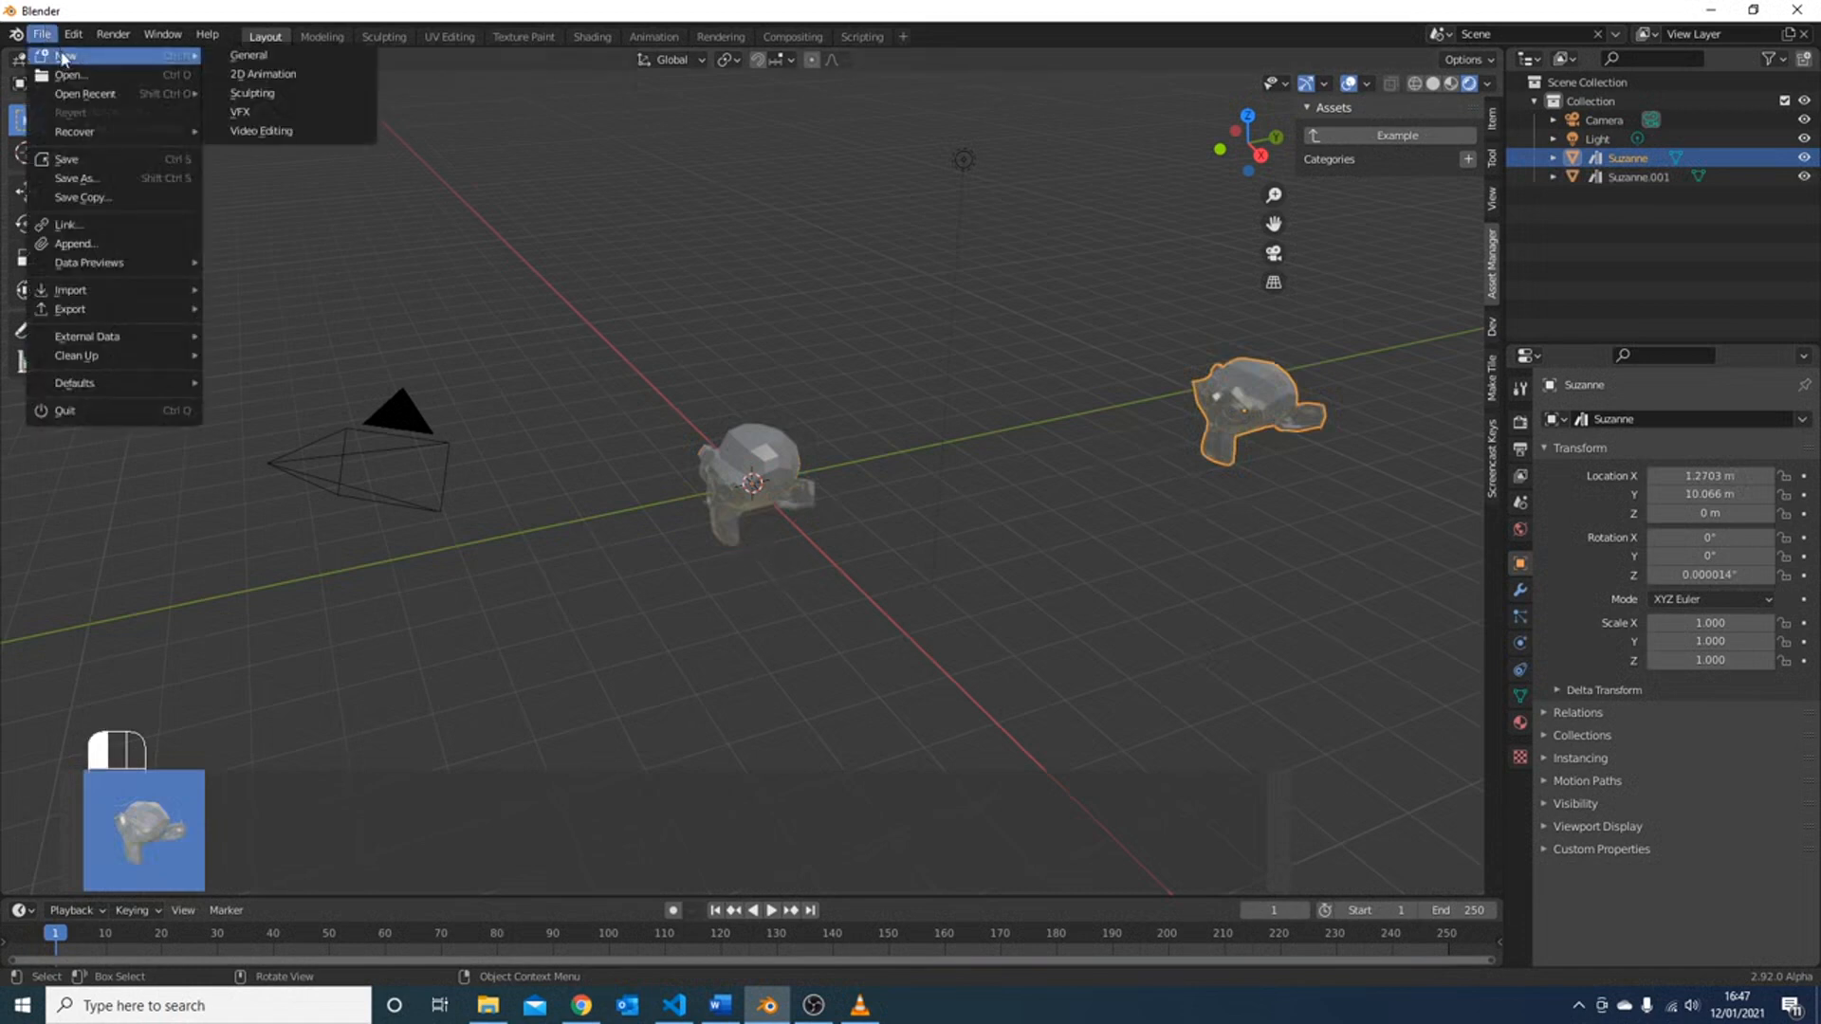
{"action": "left_click", "coordinate": [249, 55]}
{"action": "left_click", "coordinate": [986, 537]}
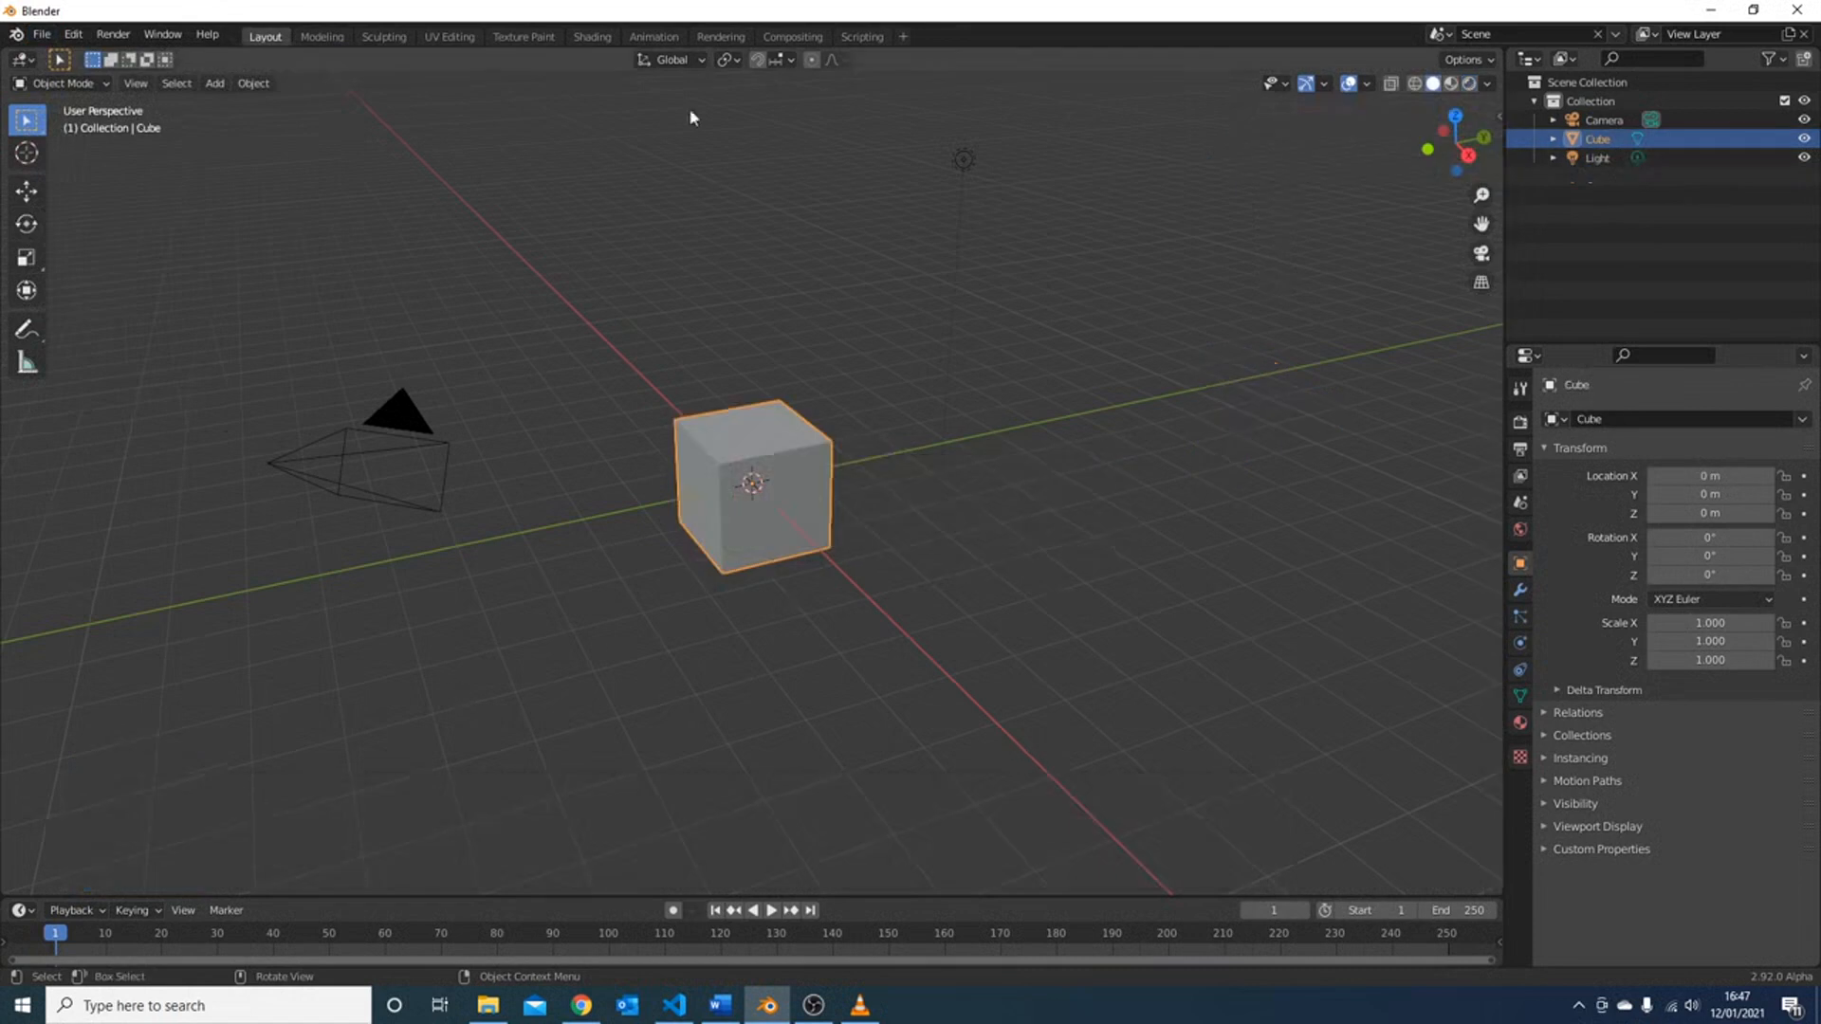
- Open the Example category under Objects in the asset manager and place the saved Suzanne asset beside the cube
{"action": "left_click", "coordinate": [1130, 358]}
{"action": "key", "text": "n"}
{"action": "left_click", "coordinate": [1492, 264]}
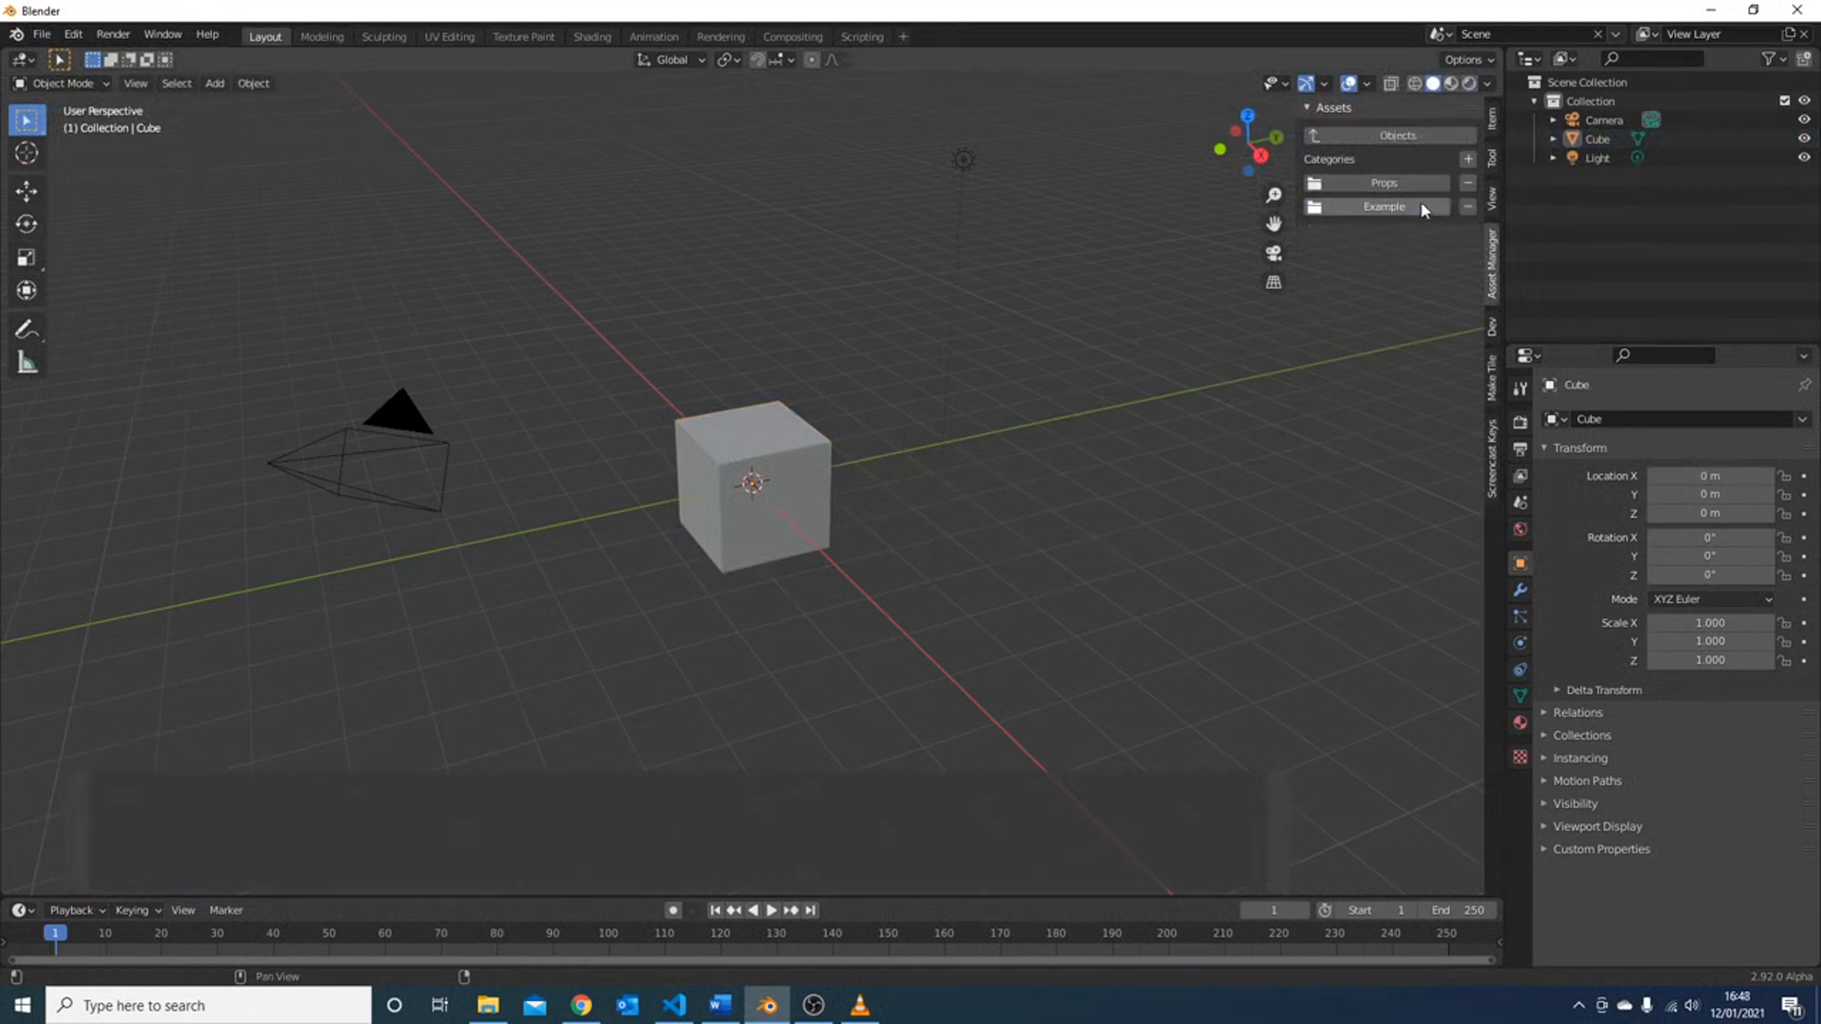
{"action": "left_click", "coordinate": [1420, 207]}
{"action": "left_click_drag", "start_coordinate": [172, 844], "coordinate": [1105, 522]}
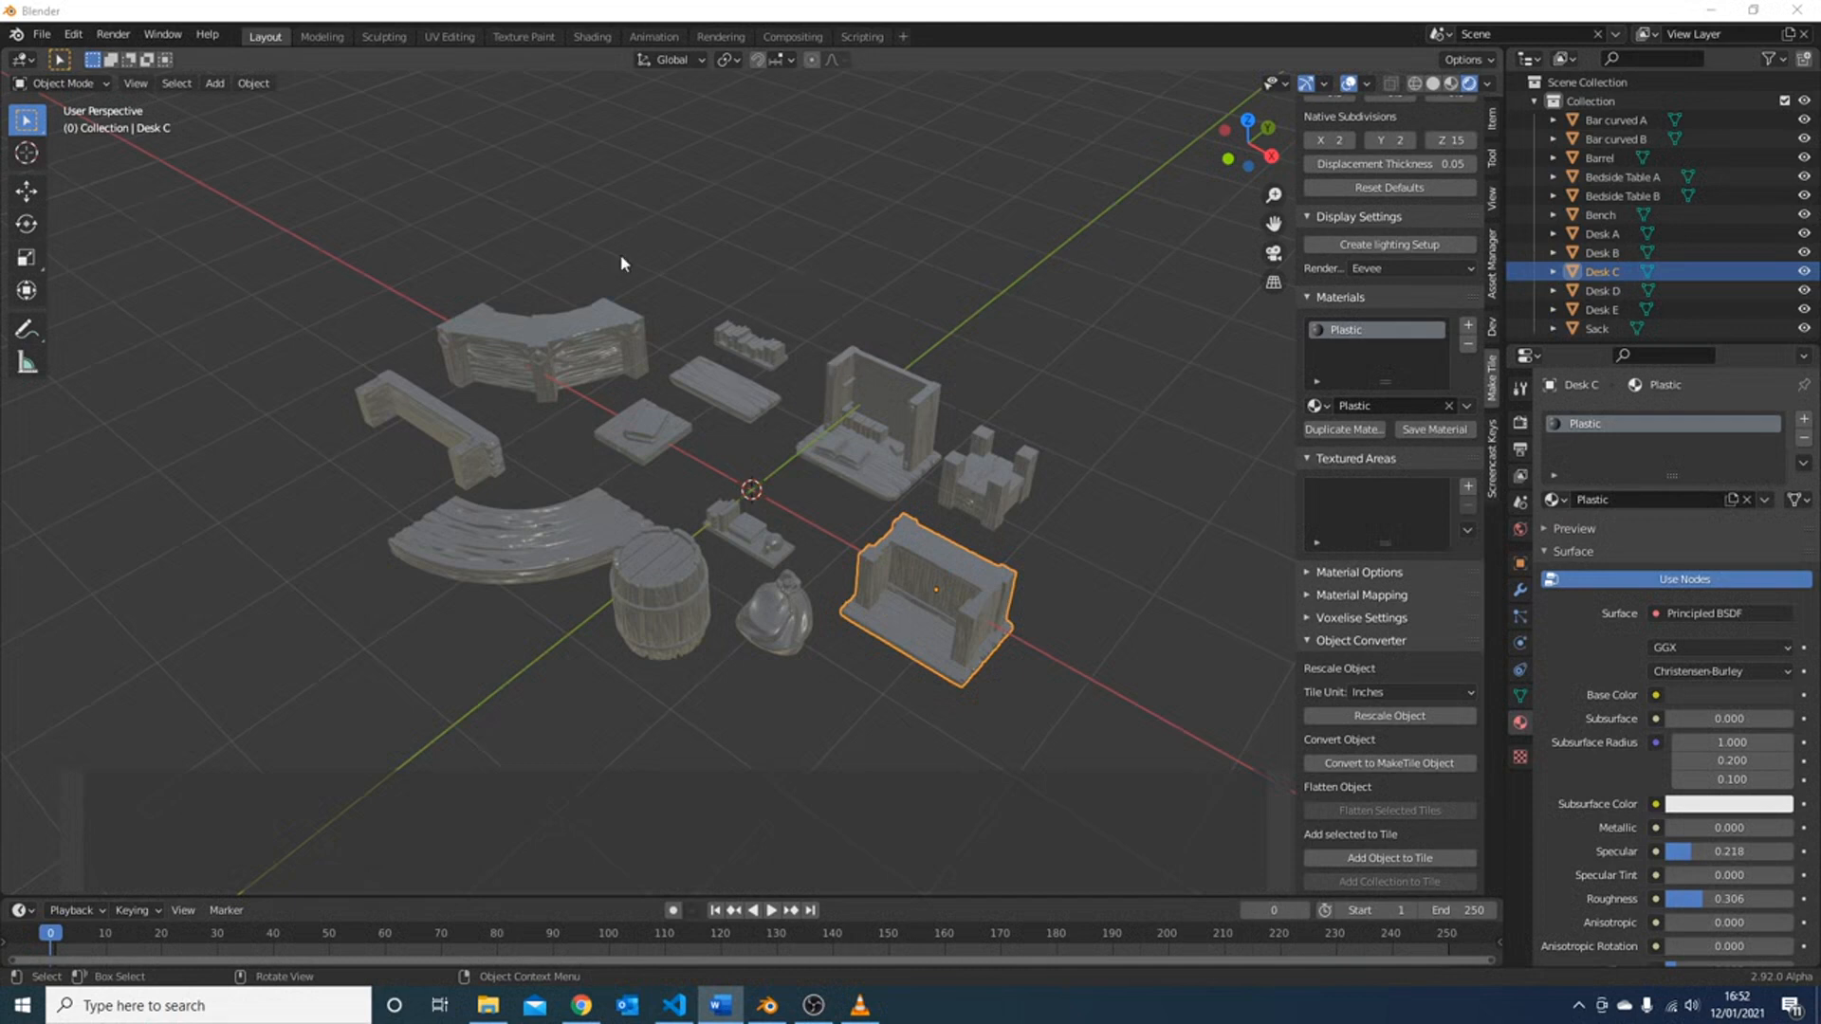
- Select all the furniture objects and save them together to the MakeTile library with the All Rights Reserved license
{"action": "left_click_drag", "start_coordinate": [269, 192], "coordinate": [1183, 742]}
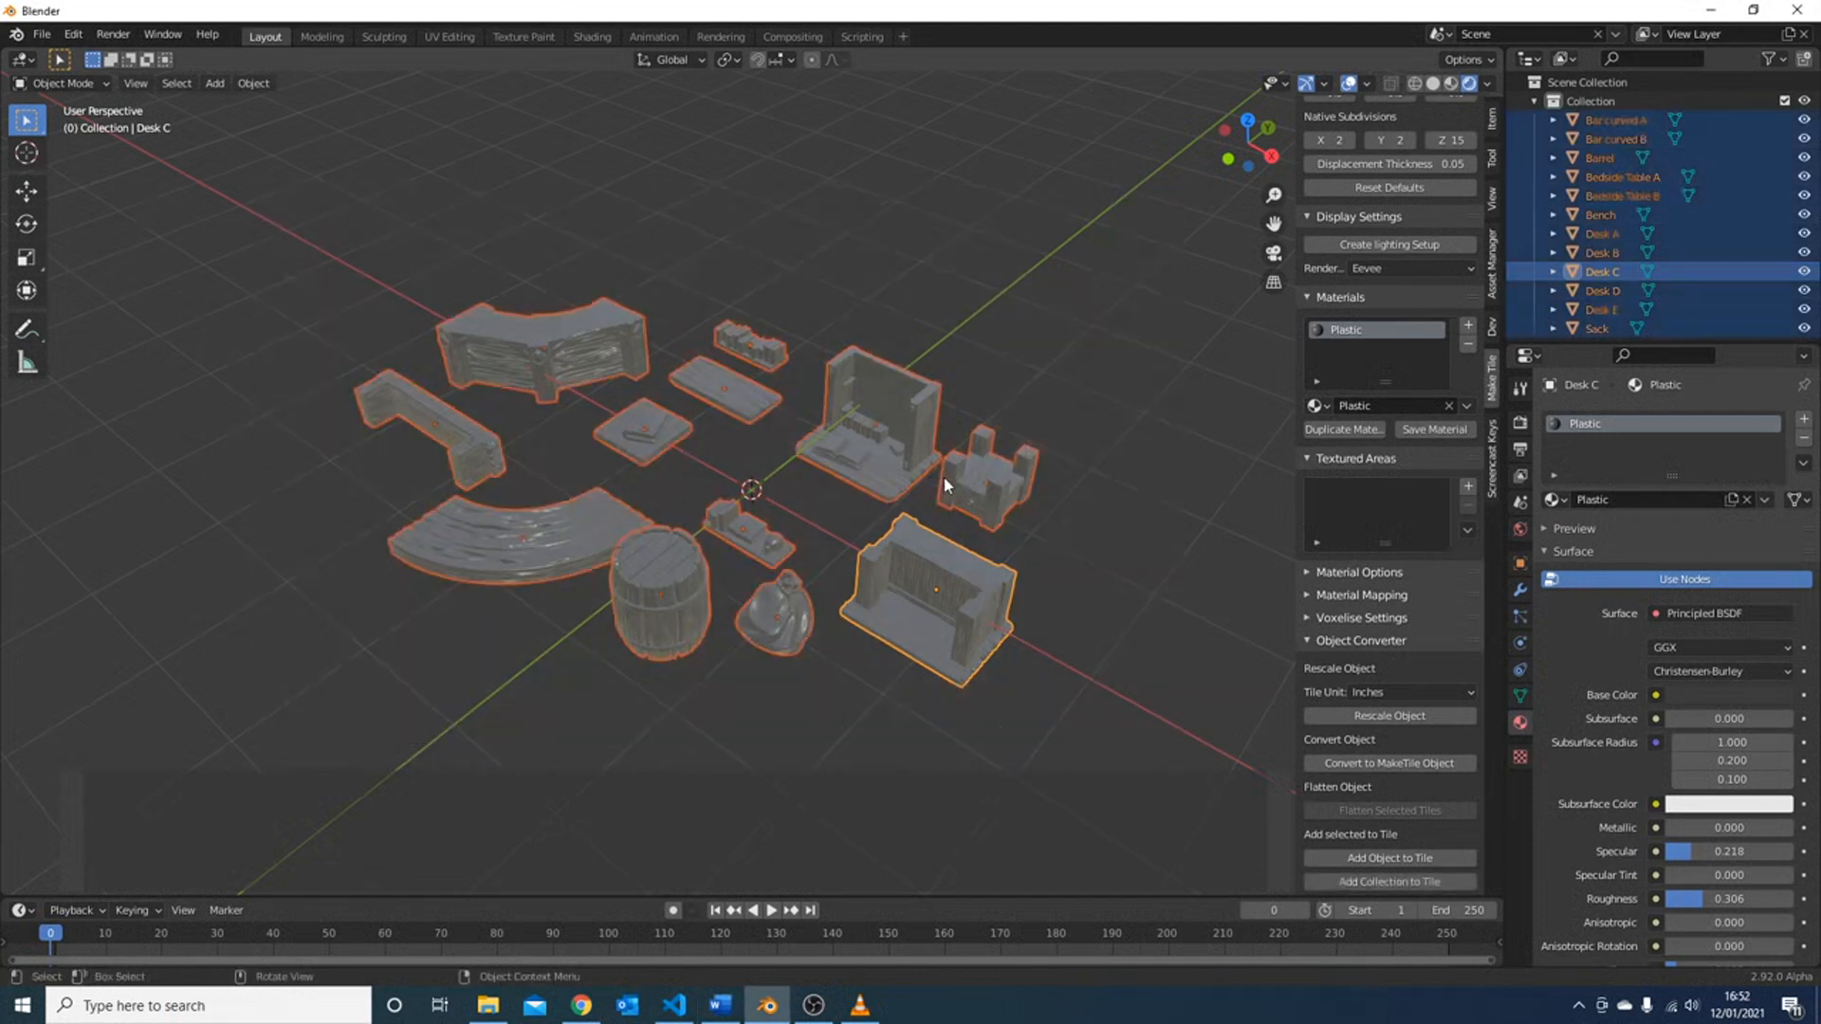
{"action": "scroll", "coordinate": [944, 486], "scroll_direction": "up", "scroll_amount": 1}
{"action": "scroll", "coordinate": [944, 486], "scroll_direction": "down", "scroll_amount": 1}
{"action": "right_click", "coordinate": [909, 560]}
{"action": "mouse_move", "coordinate": [908, 559]}
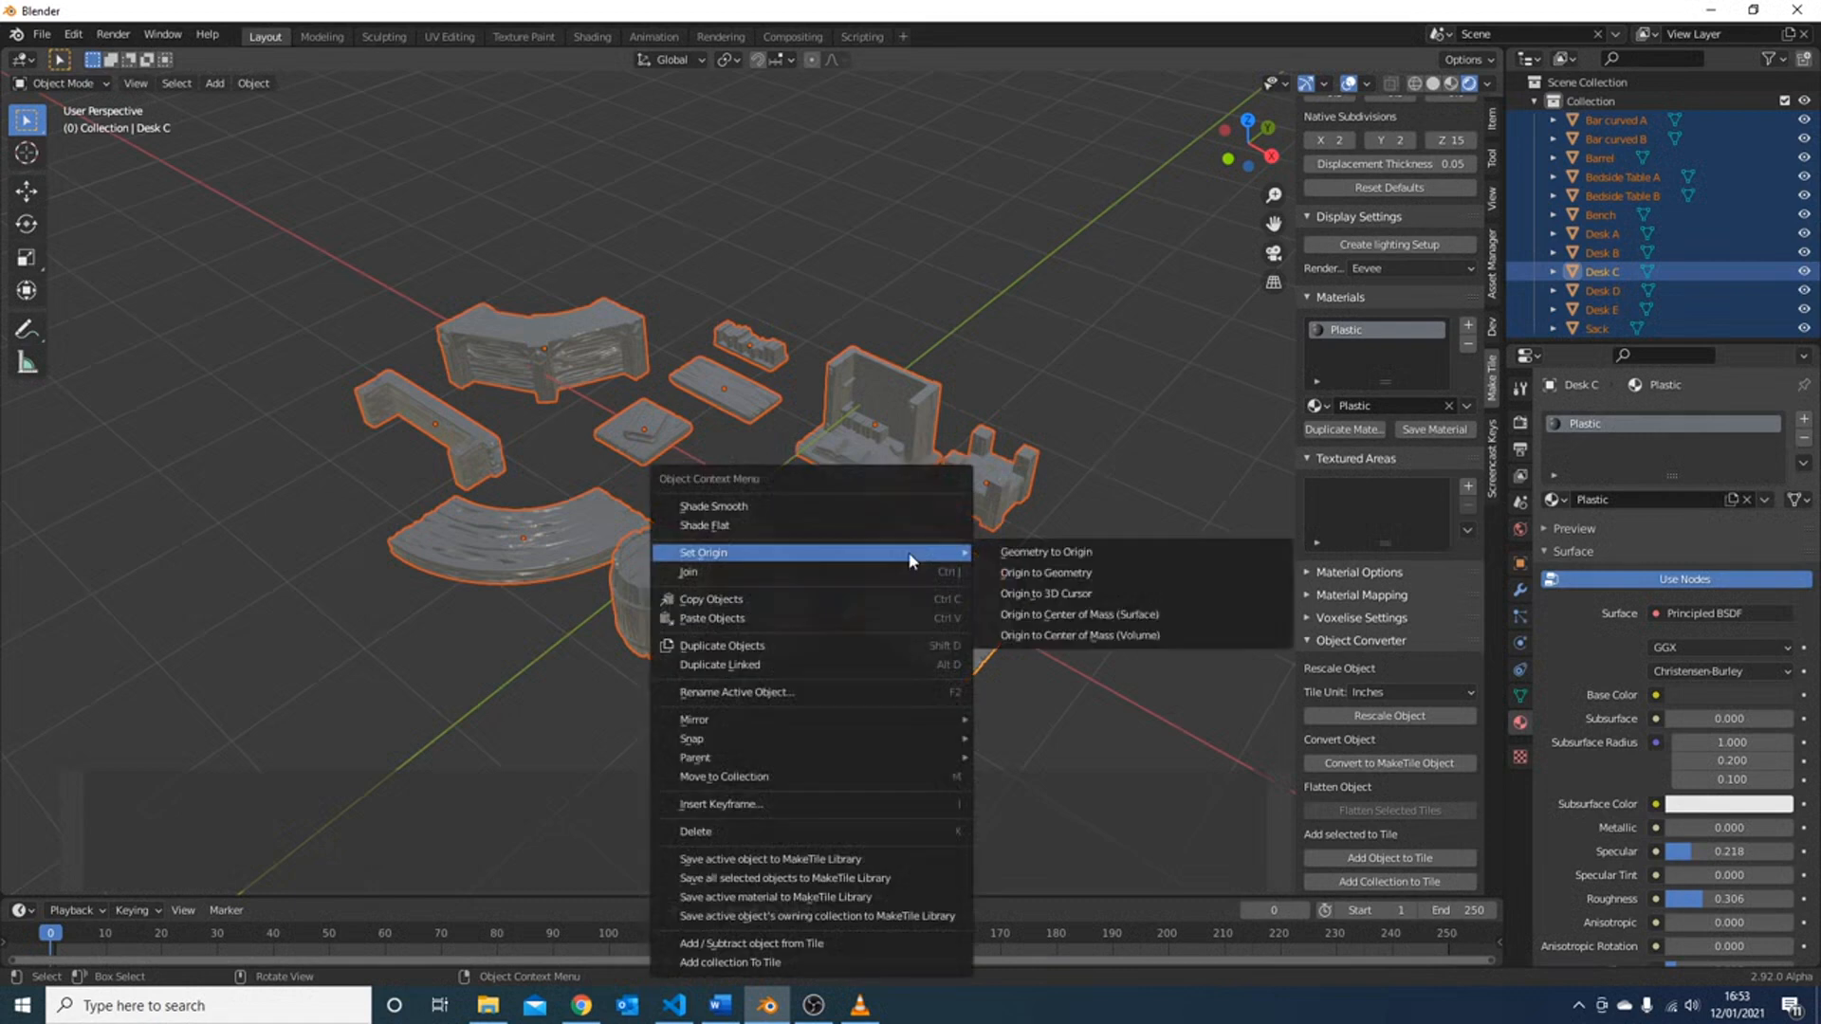
{"action": "left_click", "coordinate": [764, 879]}
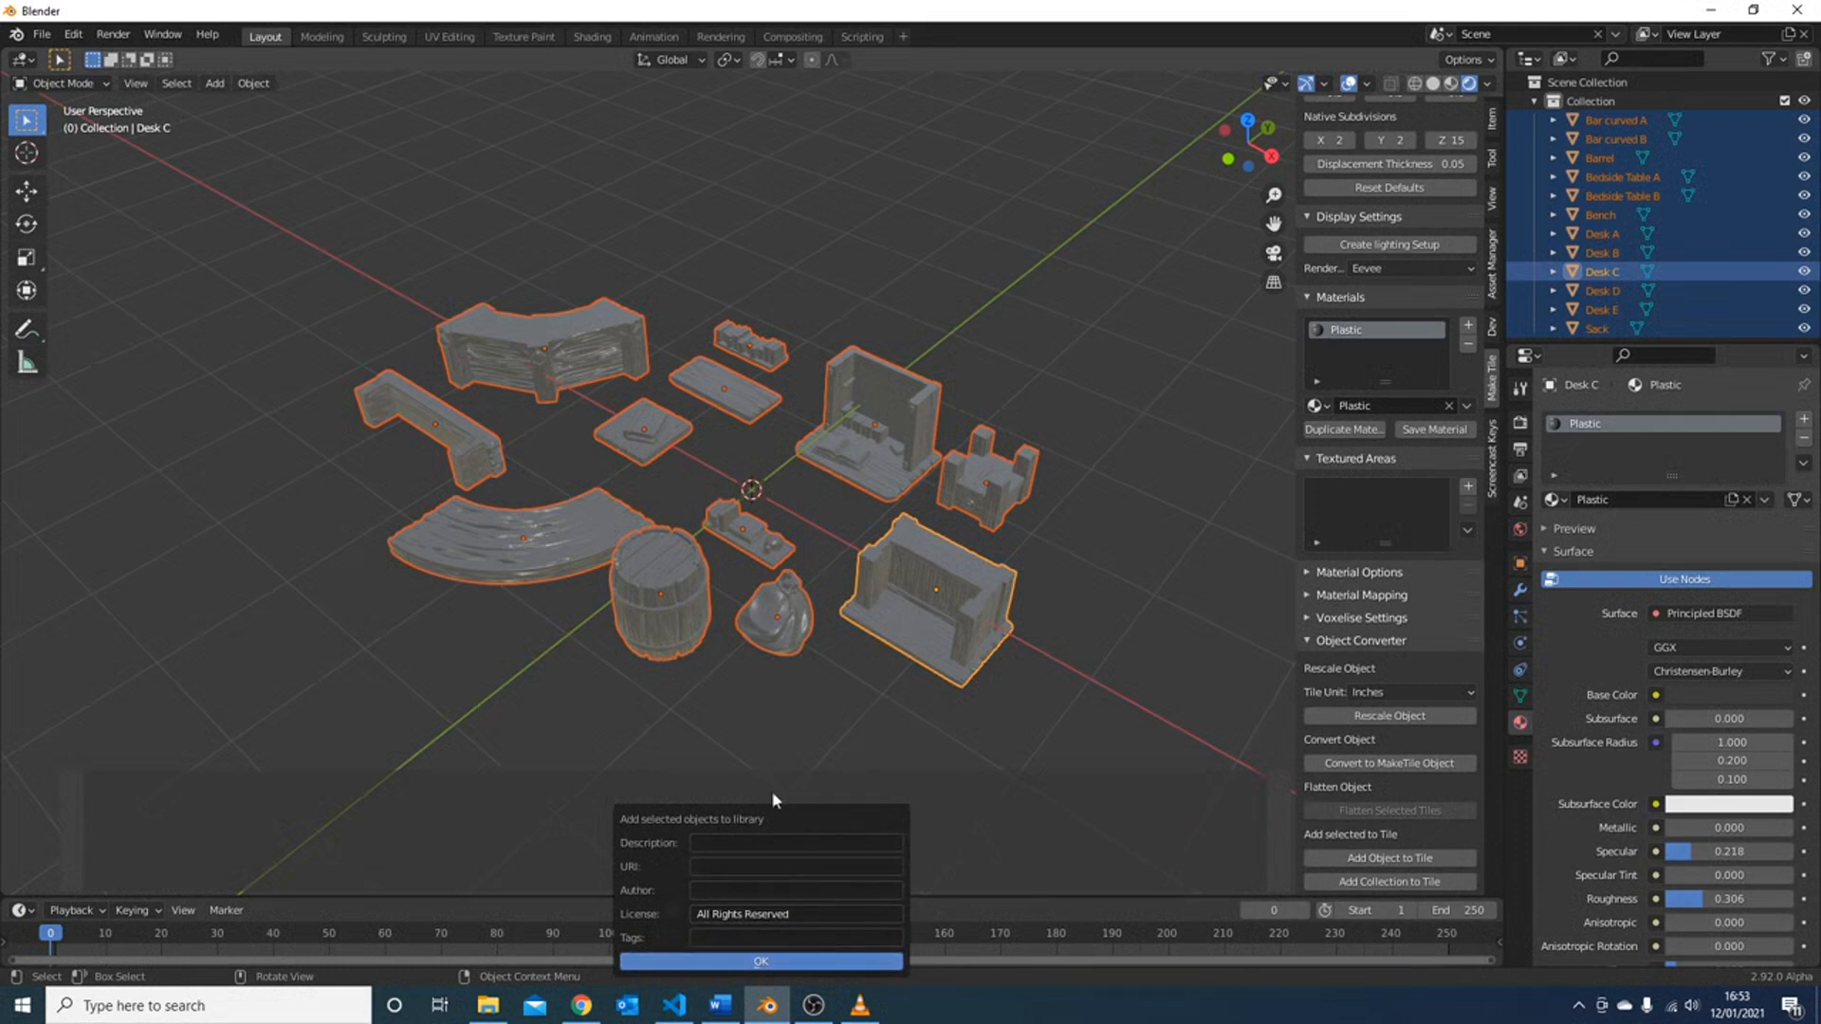
{"action": "key", "text": "Return"}
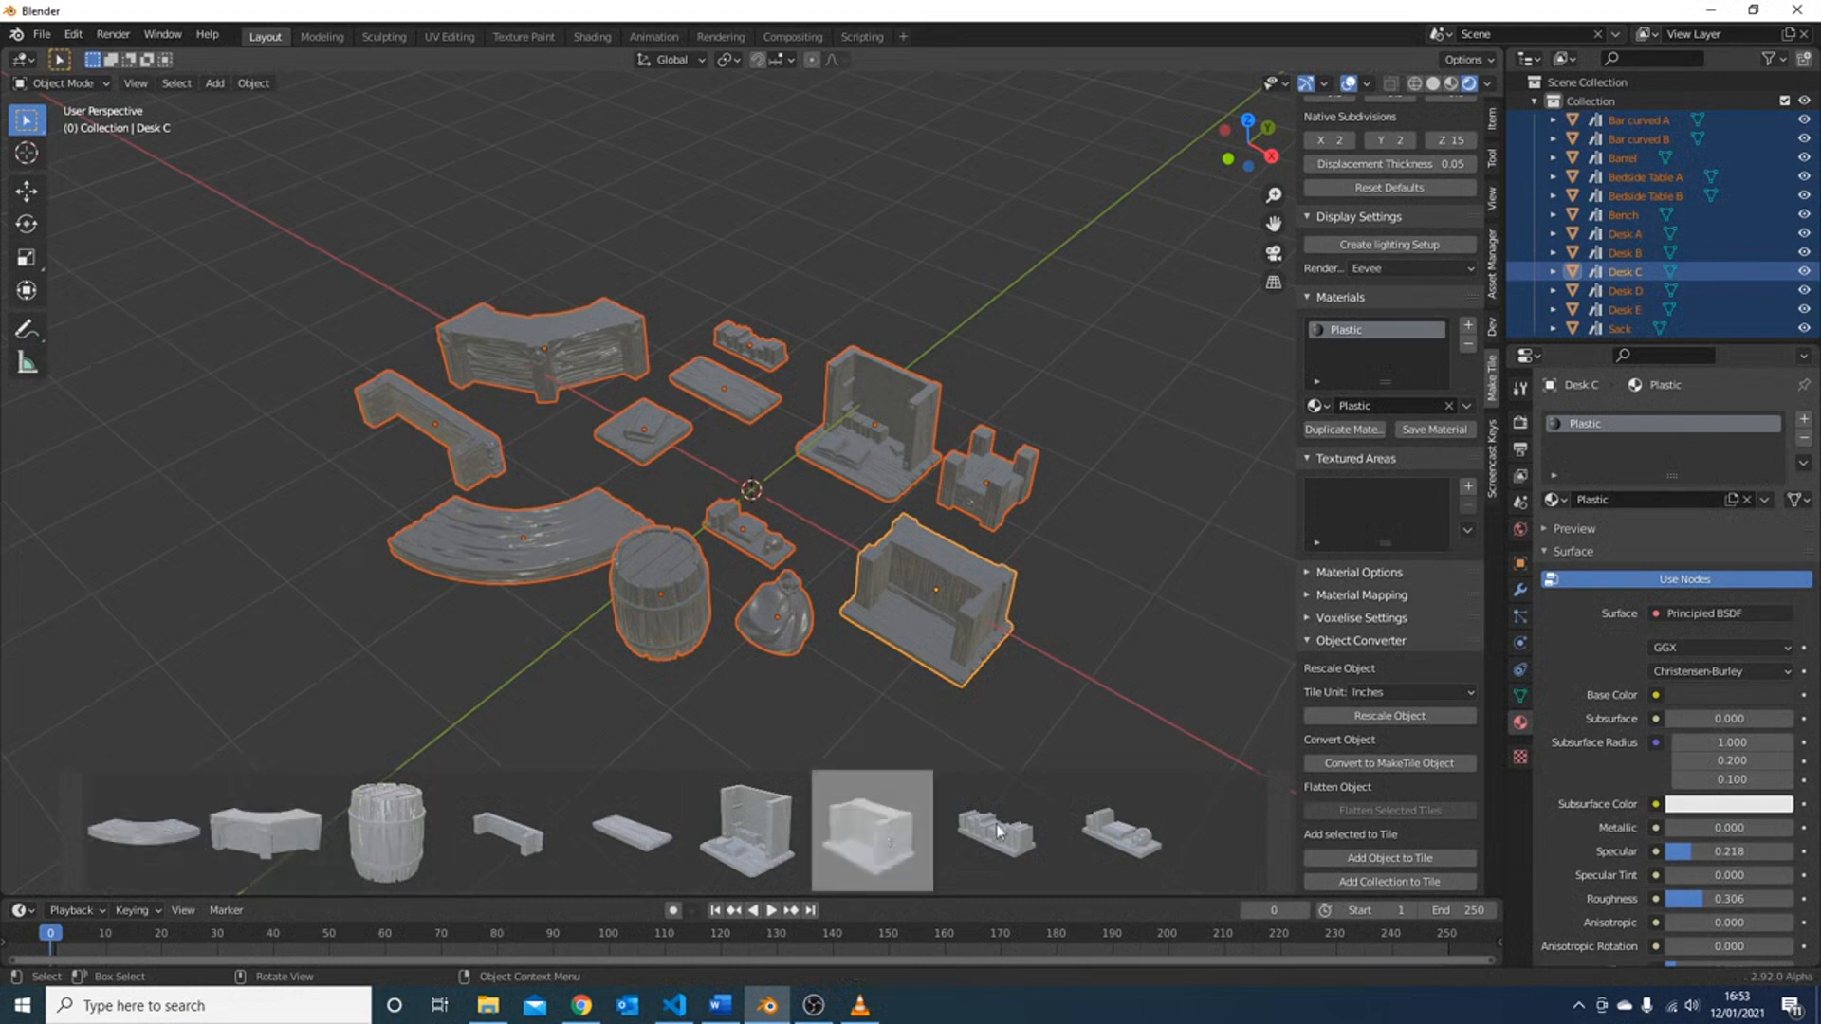
- Browse back and forth through the thumbnails of the newly saved furniture assets
{"action": "scroll", "coordinate": [1121, 805], "scroll_direction": "down", "scroll_amount": 5}
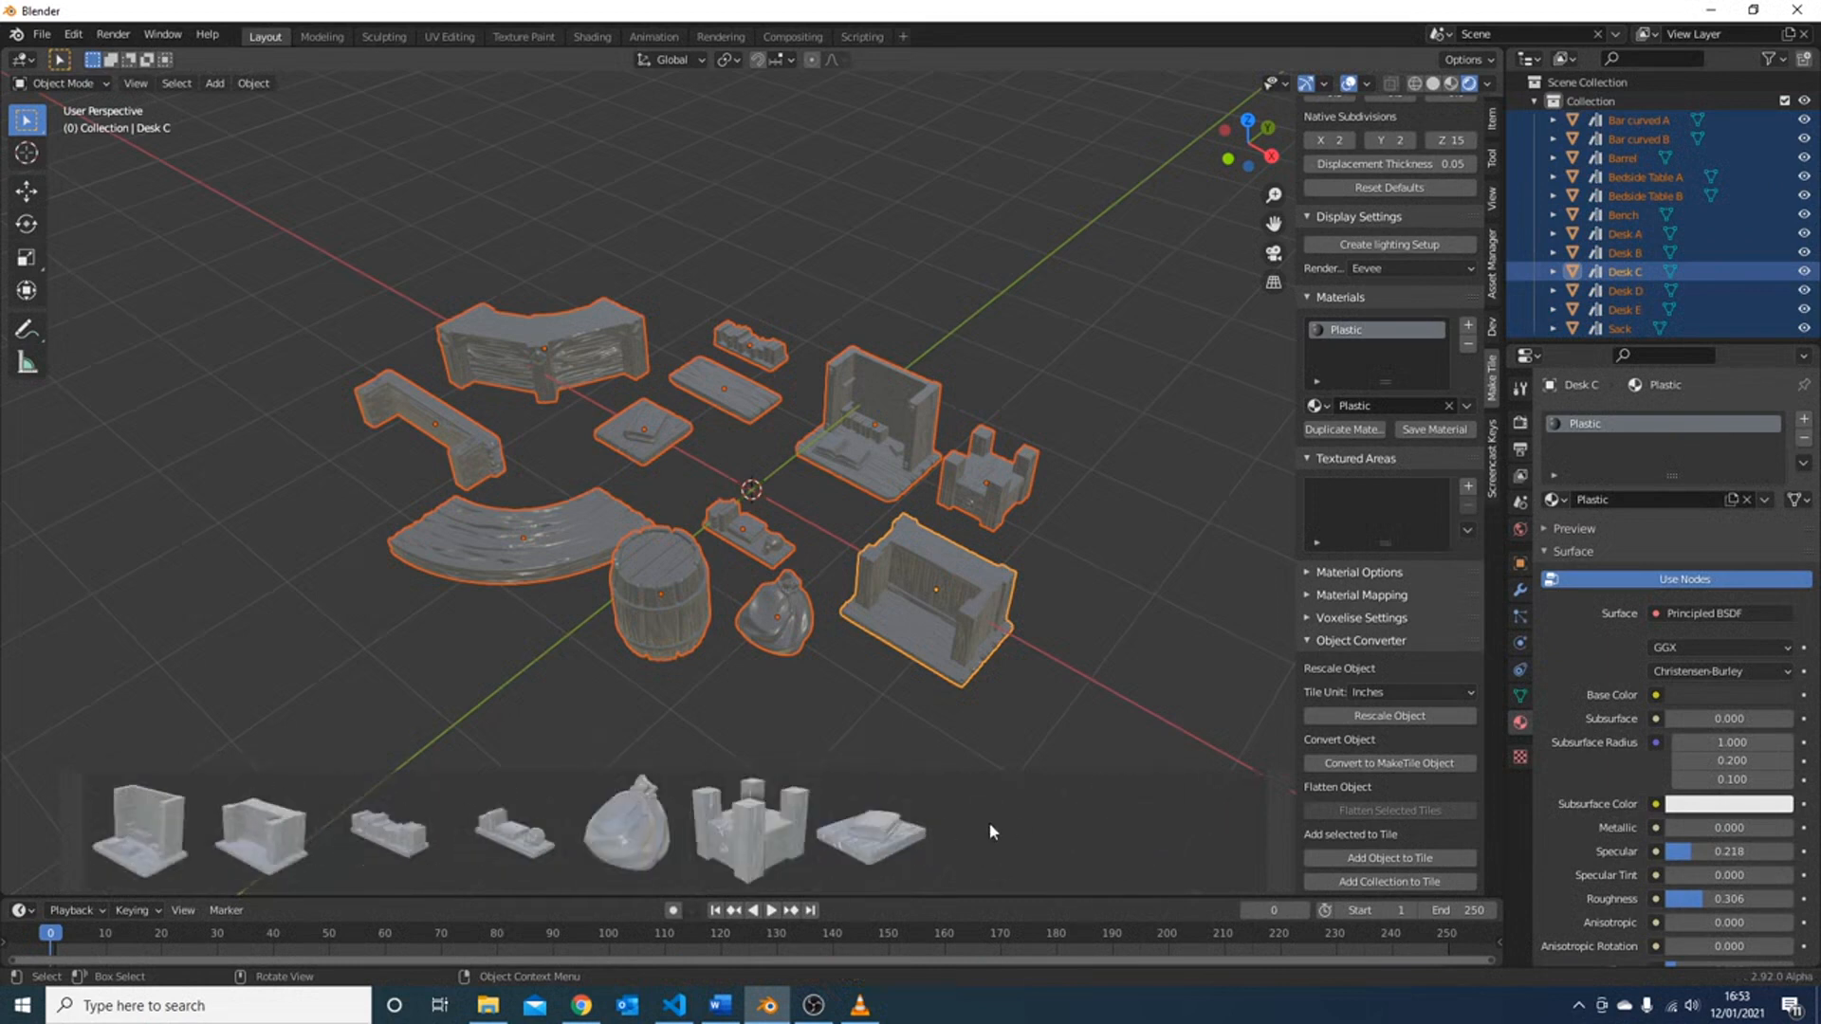
{"action": "scroll", "coordinate": [988, 822], "scroll_direction": "down", "scroll_amount": 2}
{"action": "scroll", "coordinate": [520, 843], "scroll_direction": "up", "scroll_amount": 4}
{"action": "scroll", "coordinate": [524, 844], "scroll_direction": "up", "scroll_amount": 3}
{"action": "scroll", "coordinate": [525, 840], "scroll_direction": "down", "scroll_amount": 4}
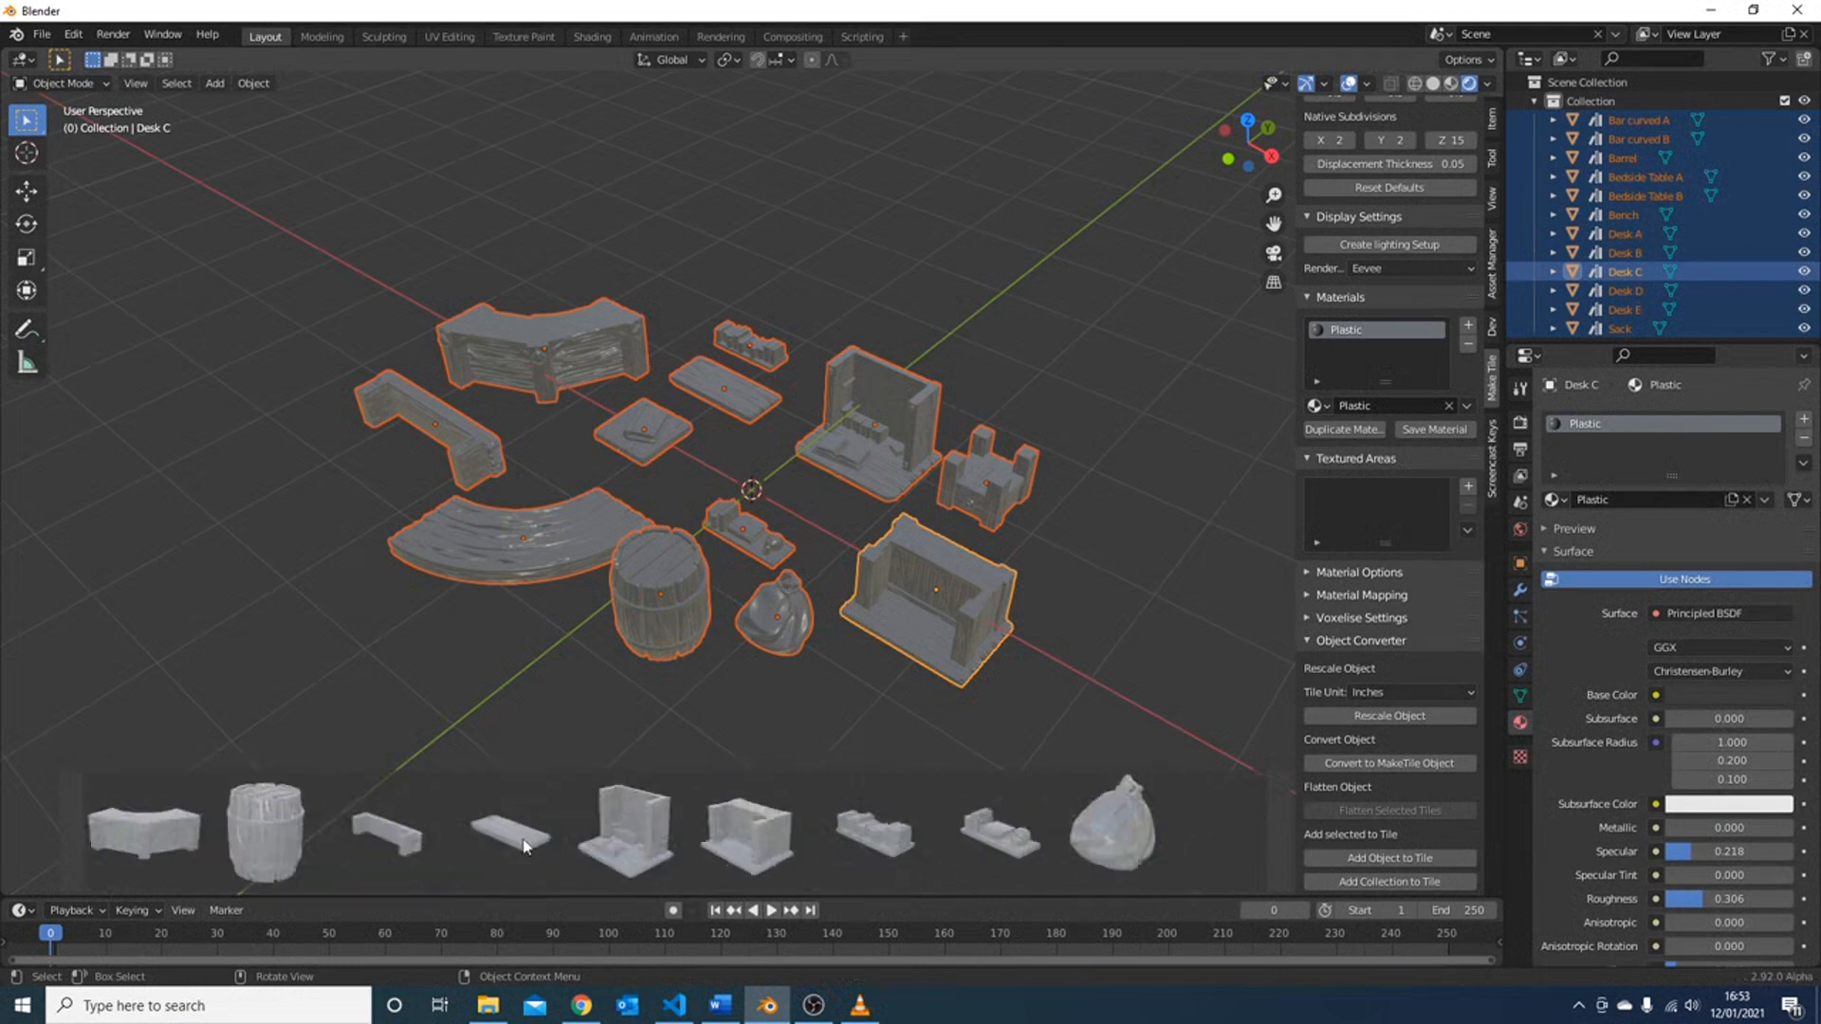
{"action": "scroll", "coordinate": [528, 843], "scroll_direction": "up", "scroll_amount": 4}
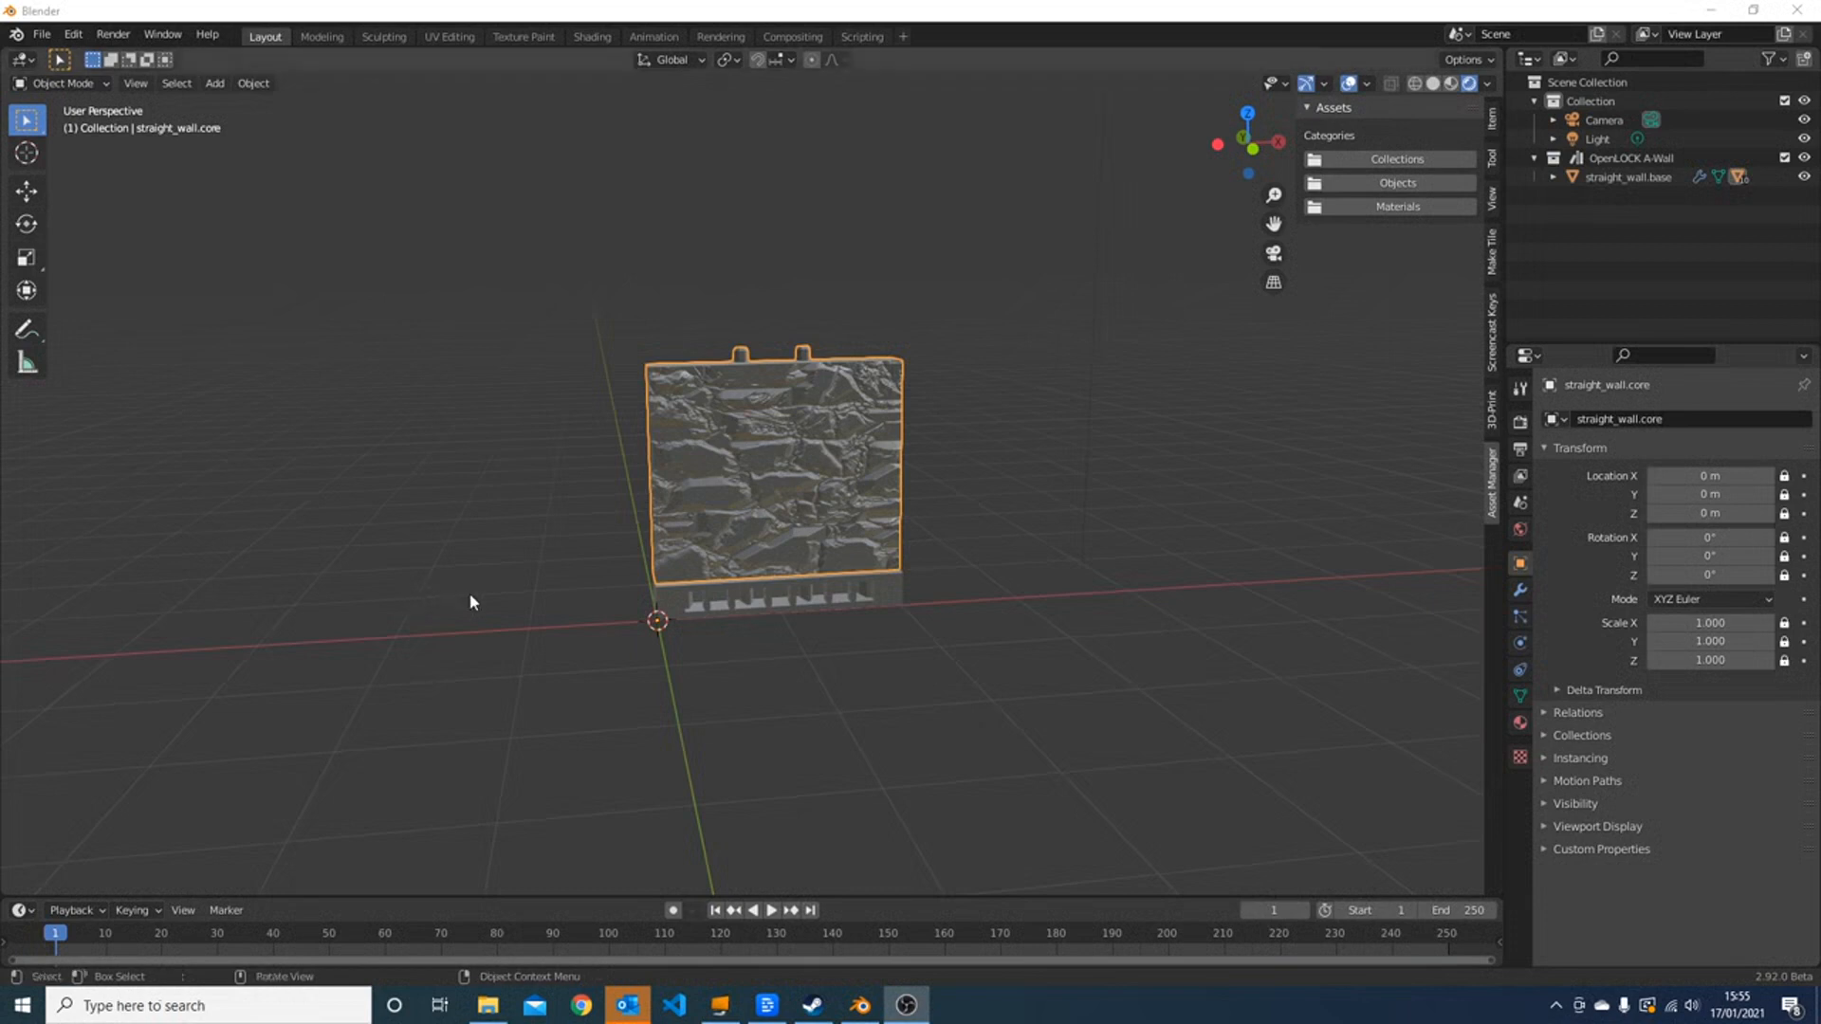
- Check the wall tile's material list in the MakeTile settings and open the Wall category under Materials in the asset manager
{"action": "left_click", "coordinate": [1491, 271]}
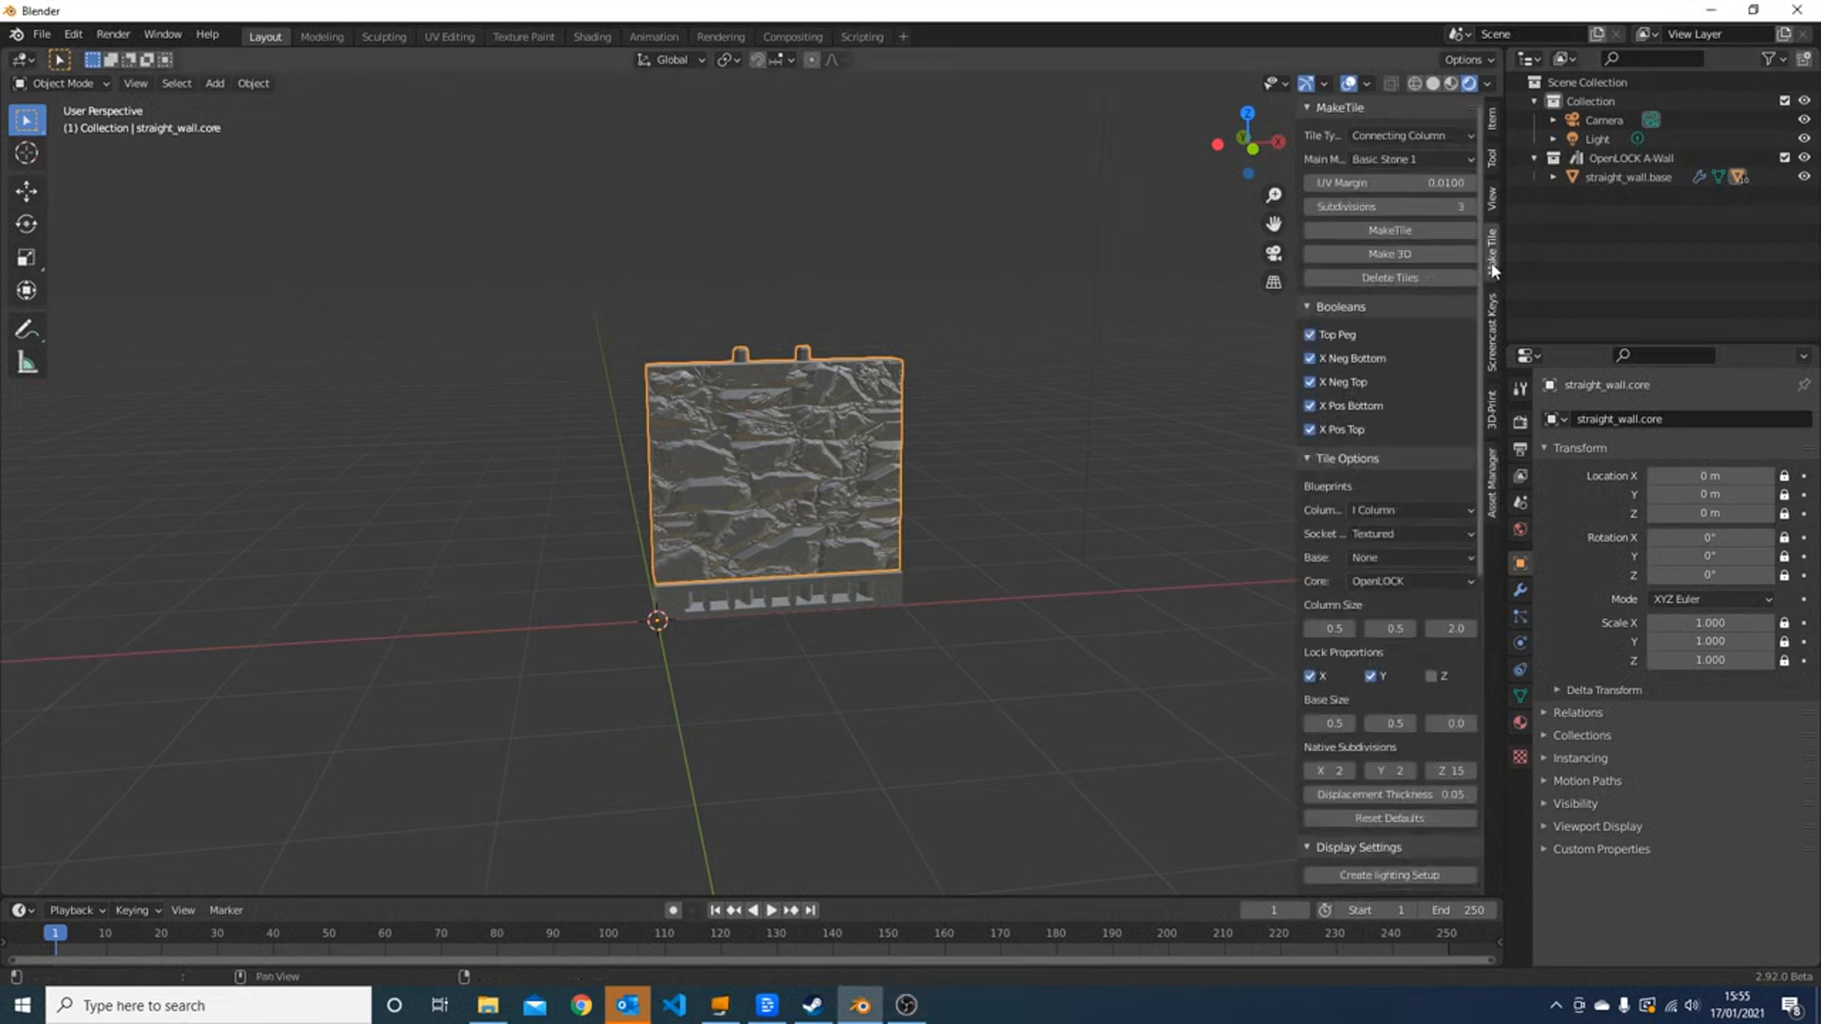
{"action": "scroll", "coordinate": [1457, 488], "scroll_direction": "down", "scroll_amount": 5}
{"action": "scroll", "coordinate": [1447, 588], "scroll_direction": "down", "scroll_amount": 2}
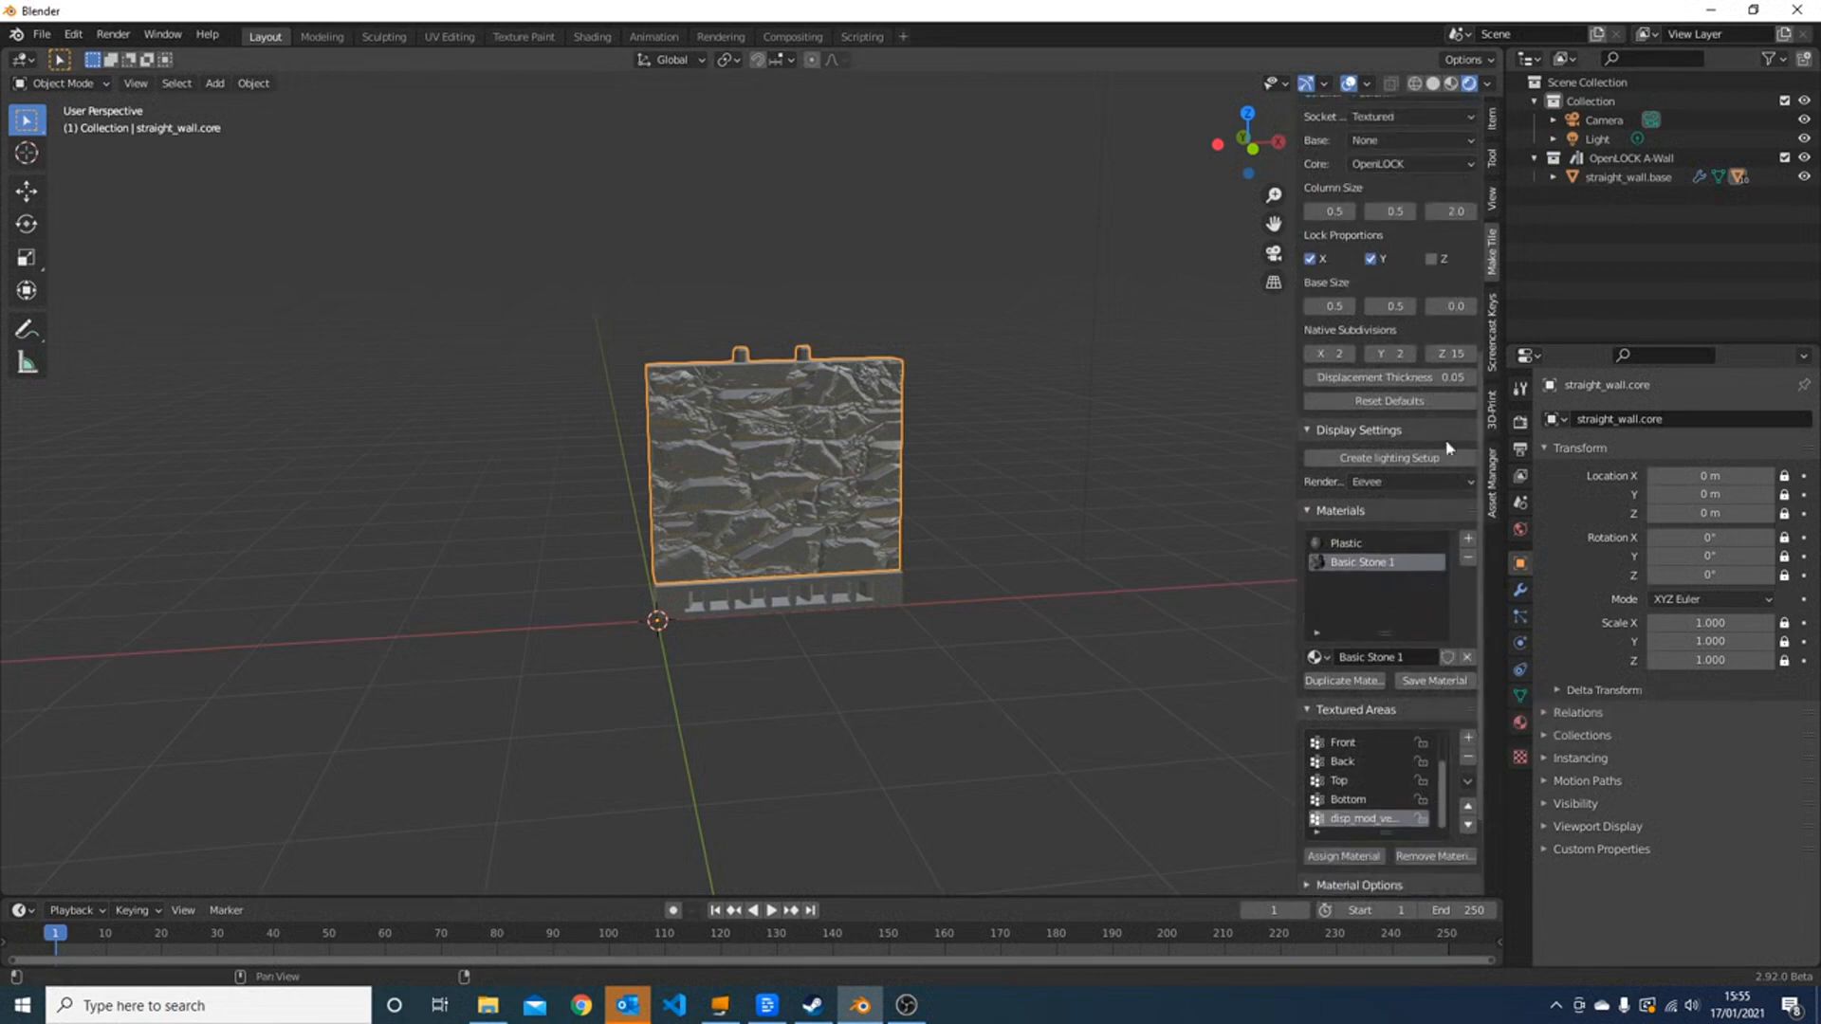
{"action": "left_click", "coordinate": [1492, 484]}
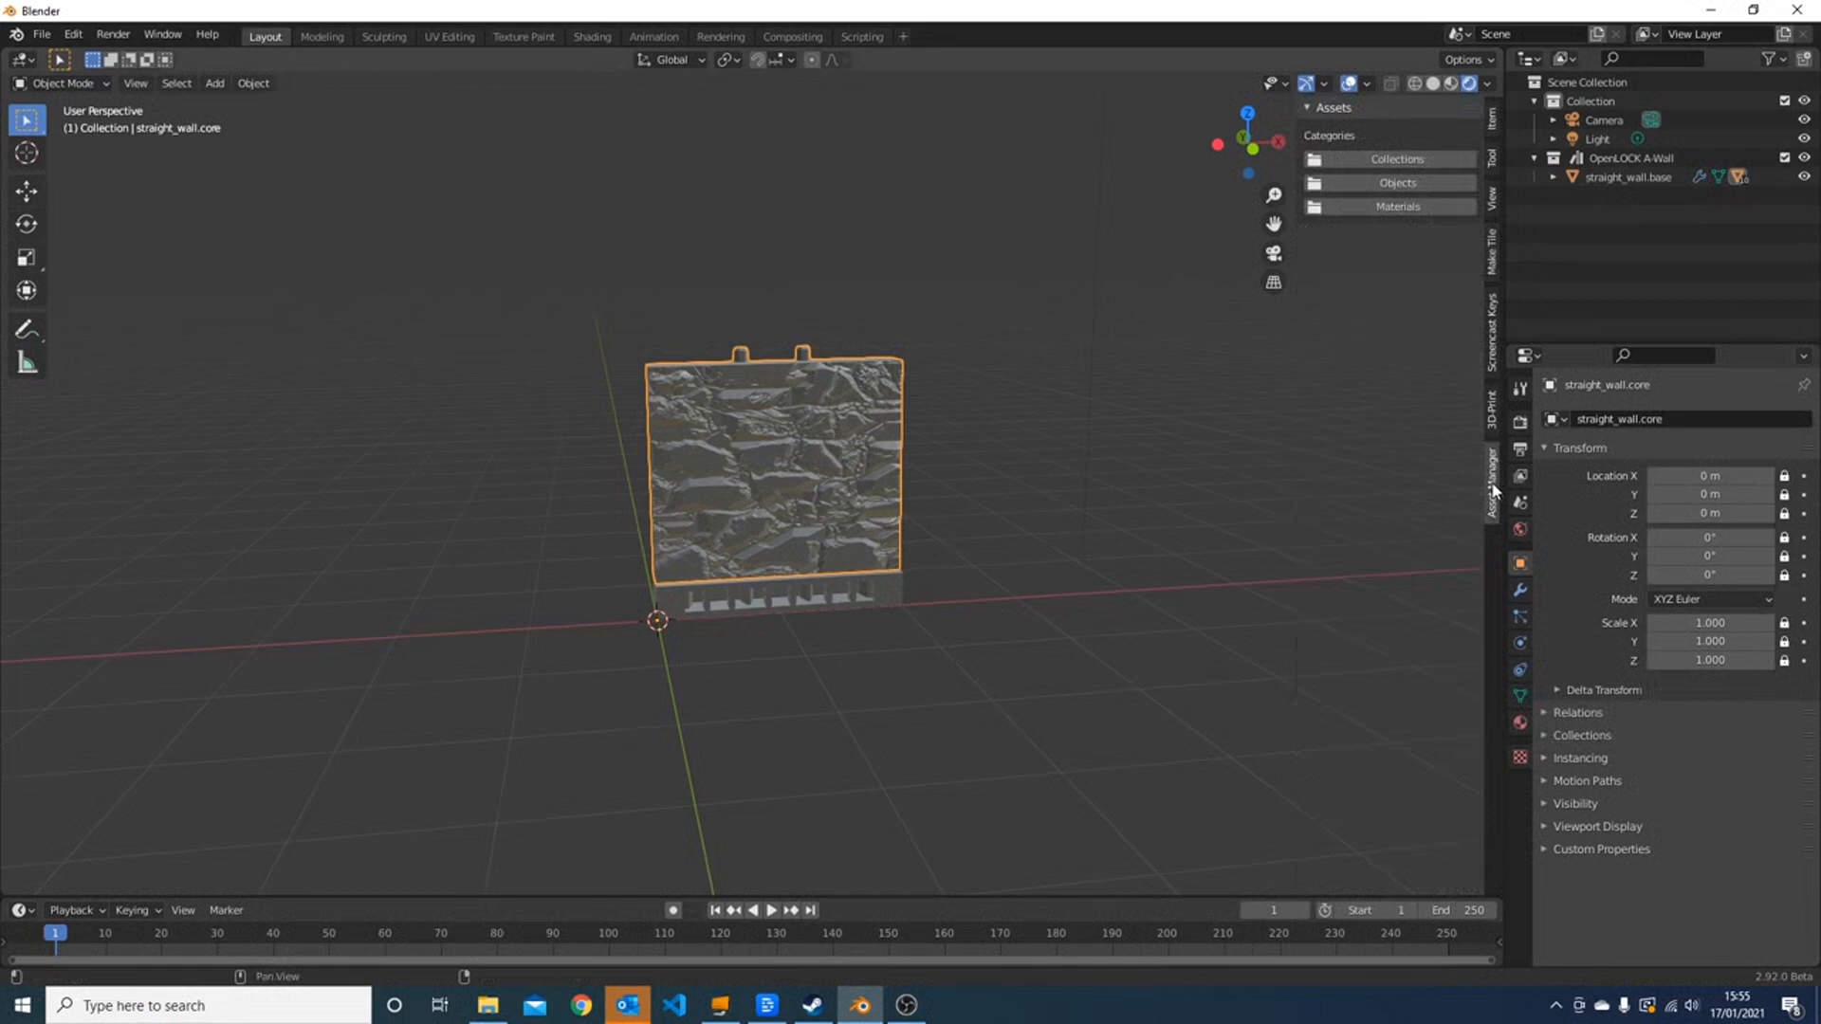
{"action": "left_click", "coordinate": [1386, 207]}
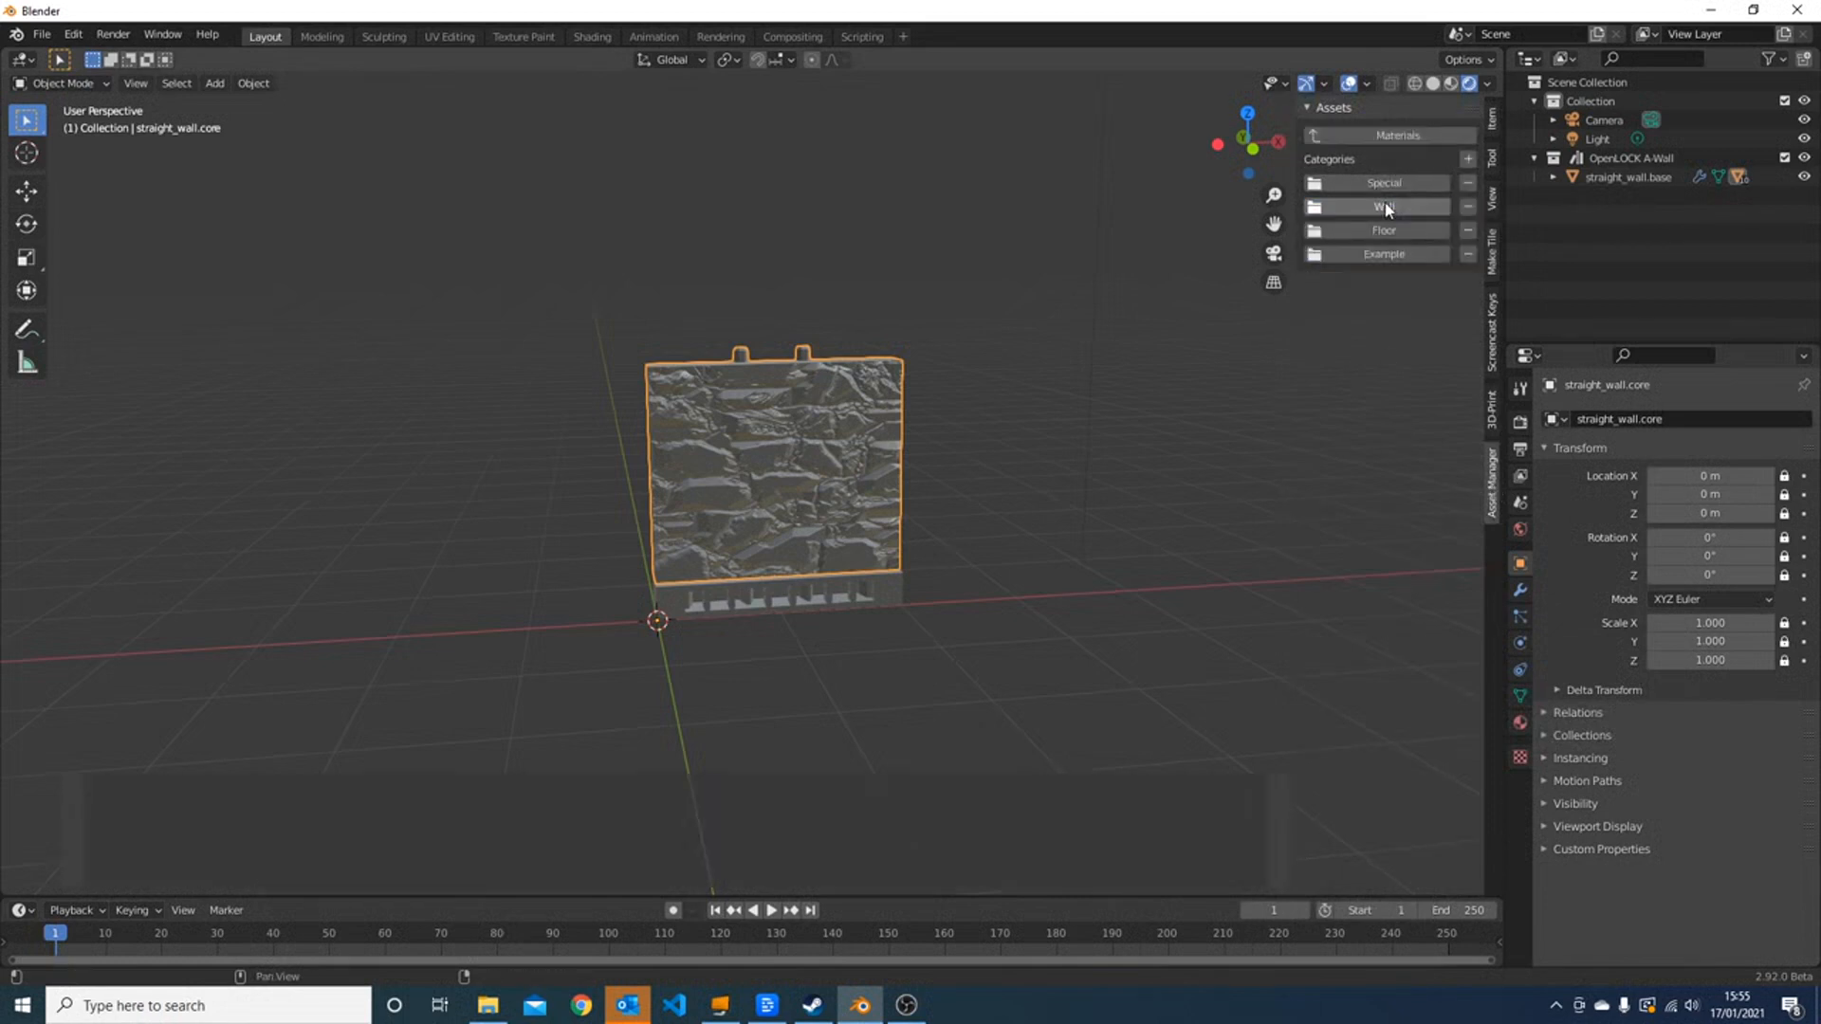
{"action": "left_click", "coordinate": [1385, 205]}
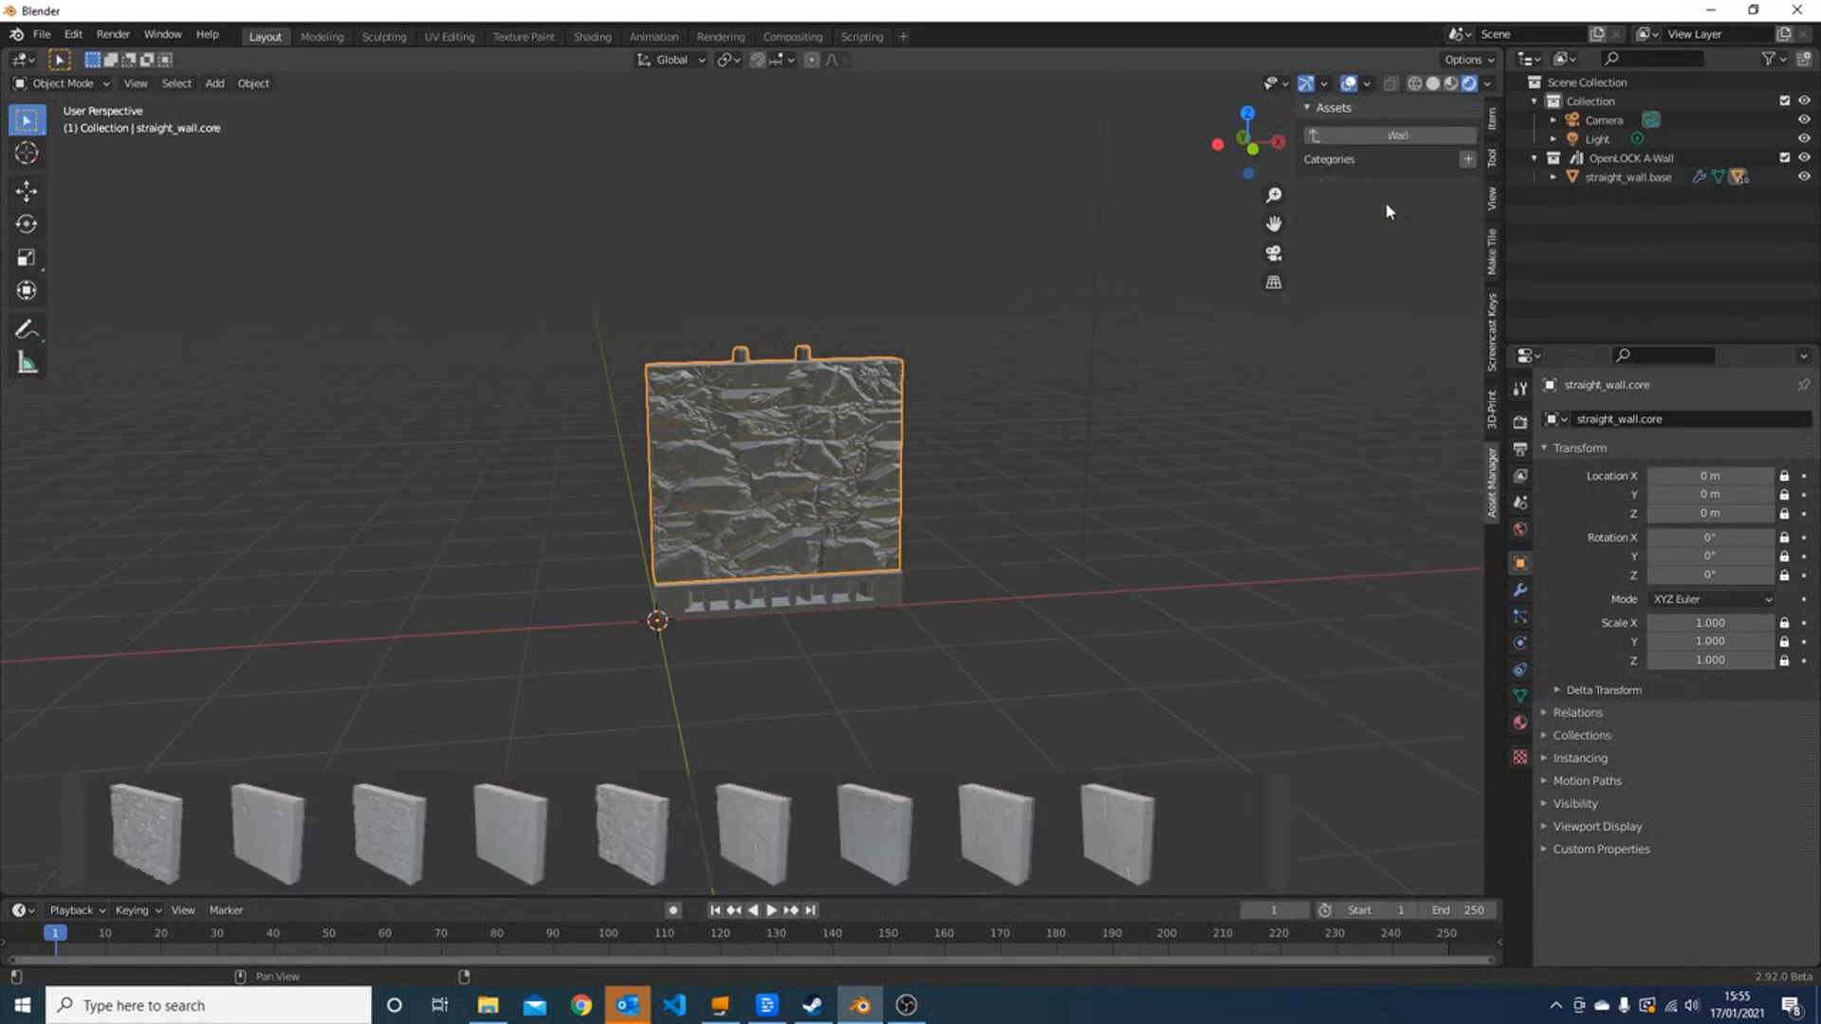
- Save the wall's active material to the MakeTile library as Basic Stone 1, a displacement material with Wall as preview object
{"action": "right_click", "coordinate": [778, 482]}
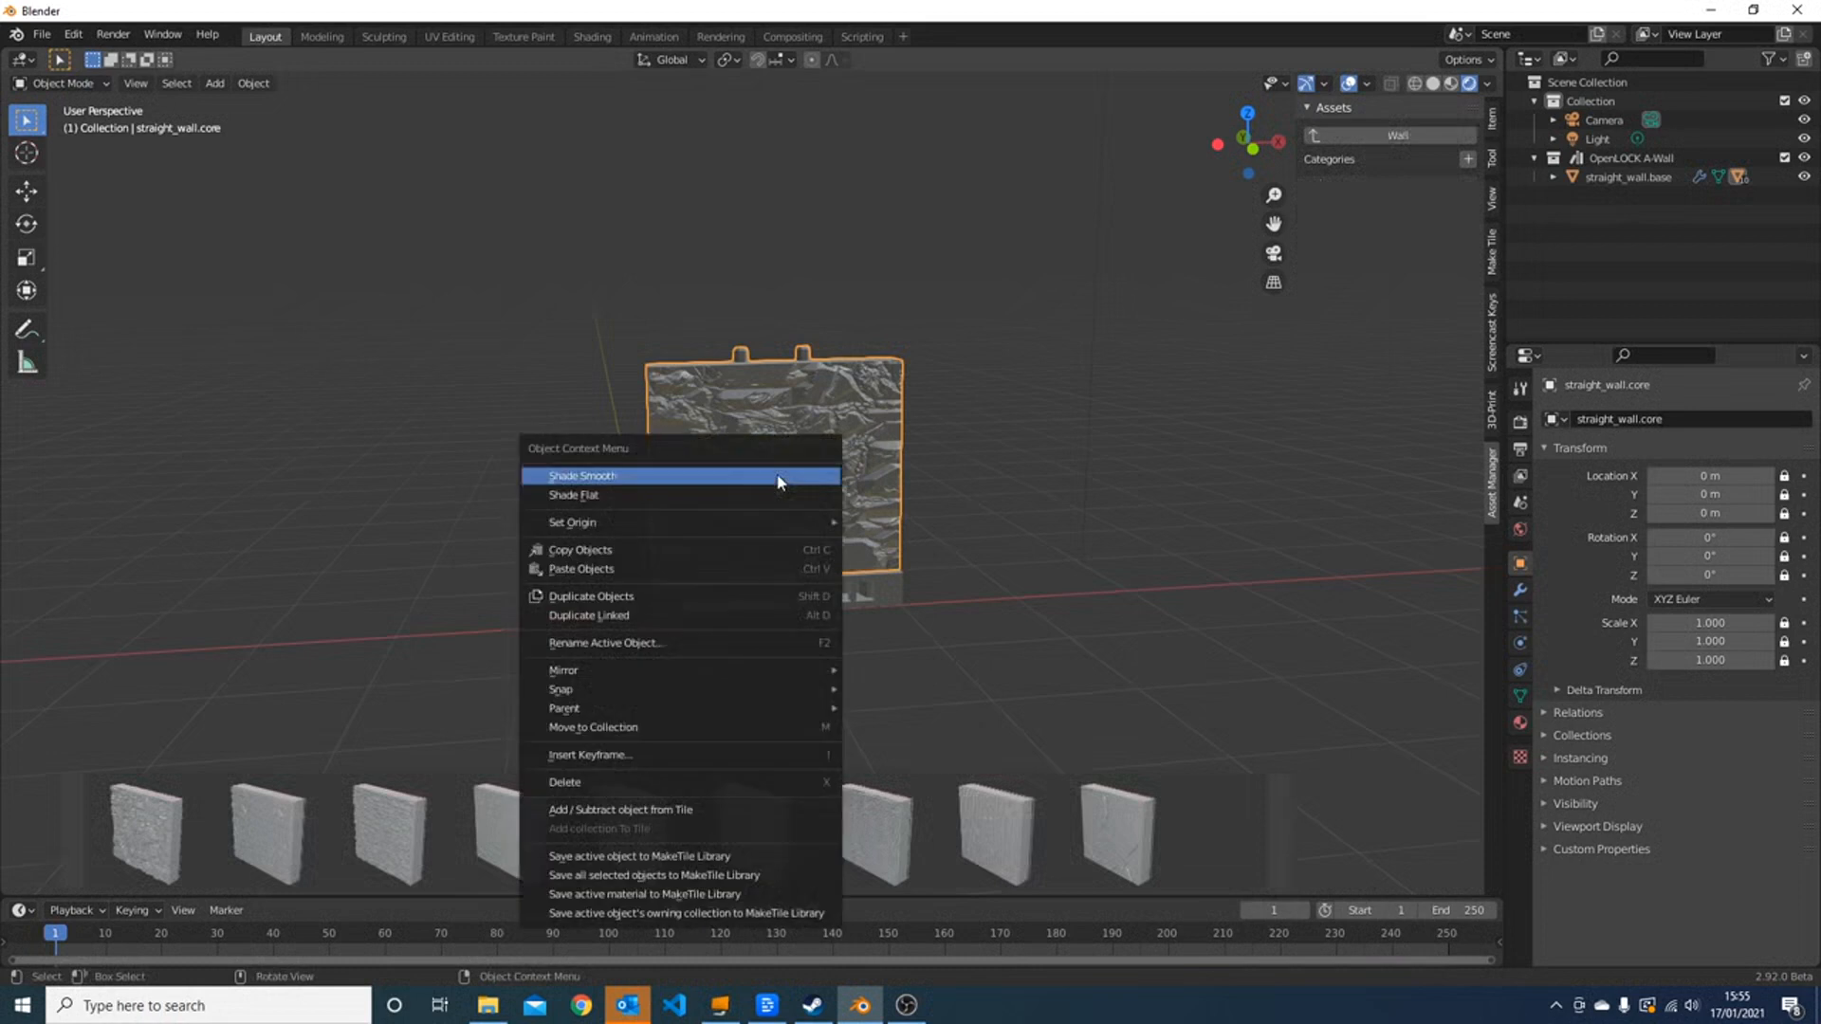
{"action": "left_click", "coordinate": [645, 896]}
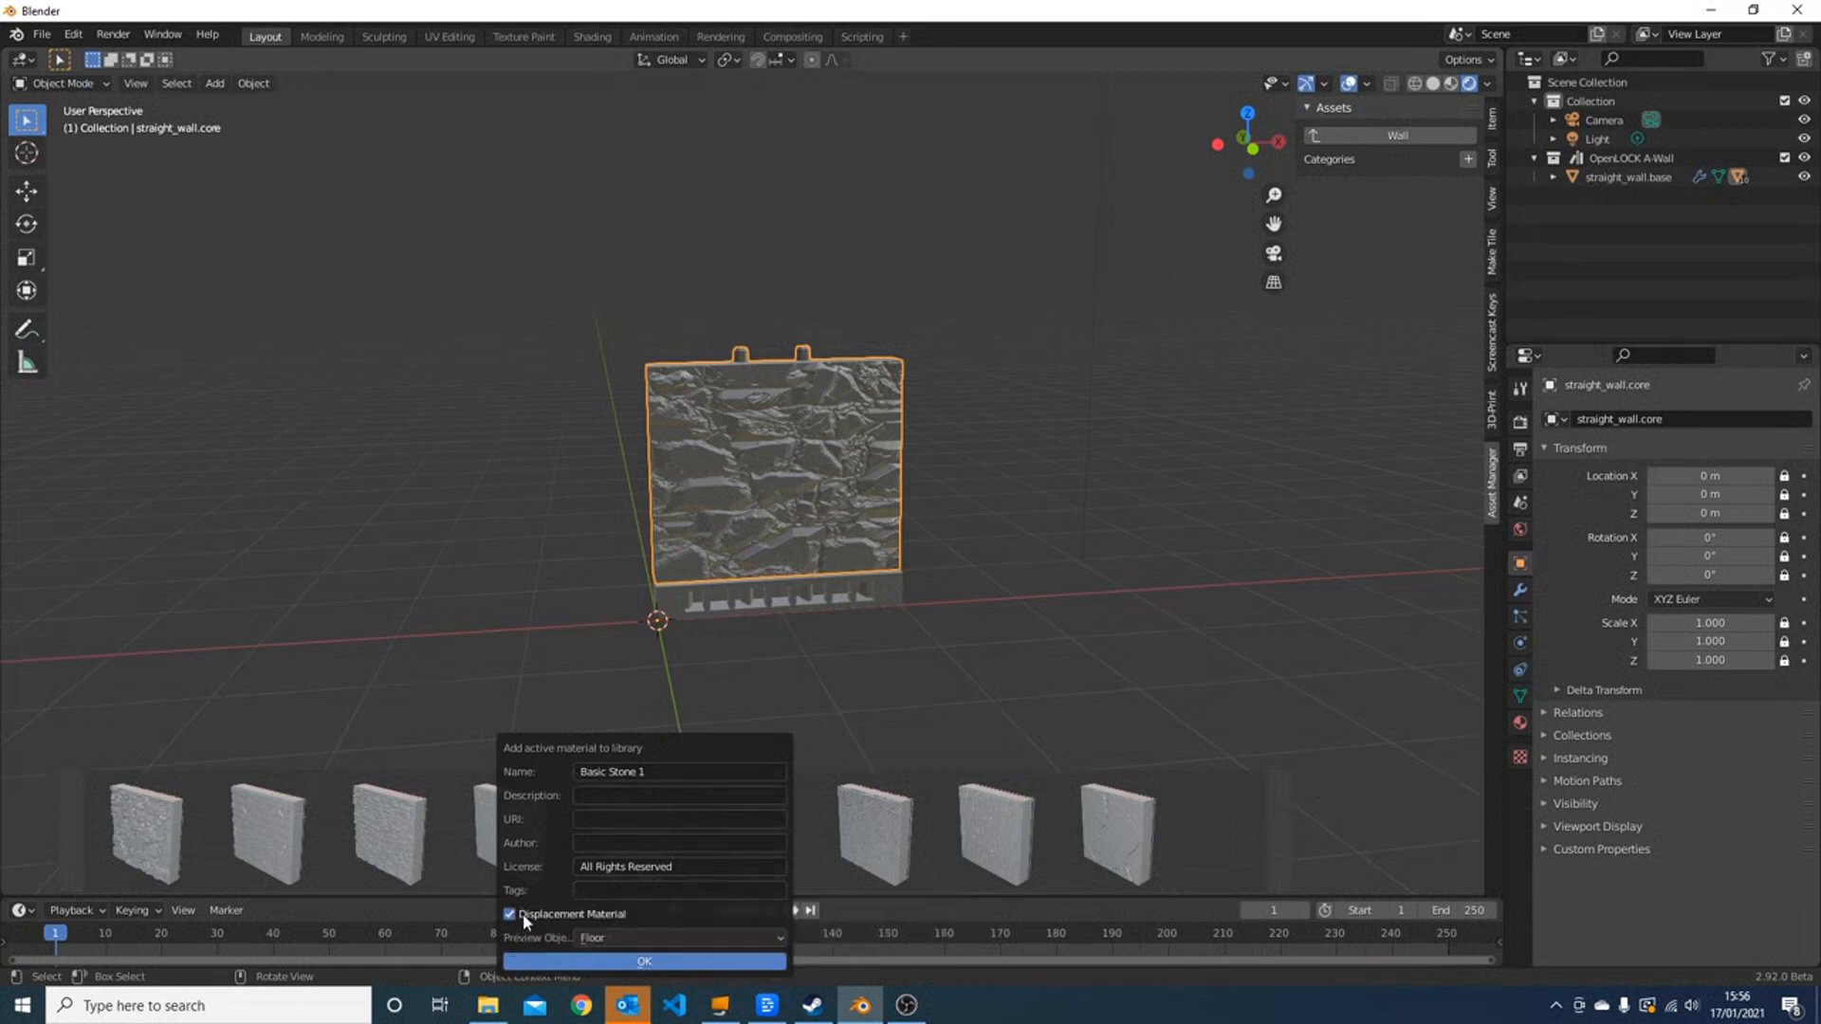
{"action": "left_click", "coordinate": [636, 939]}
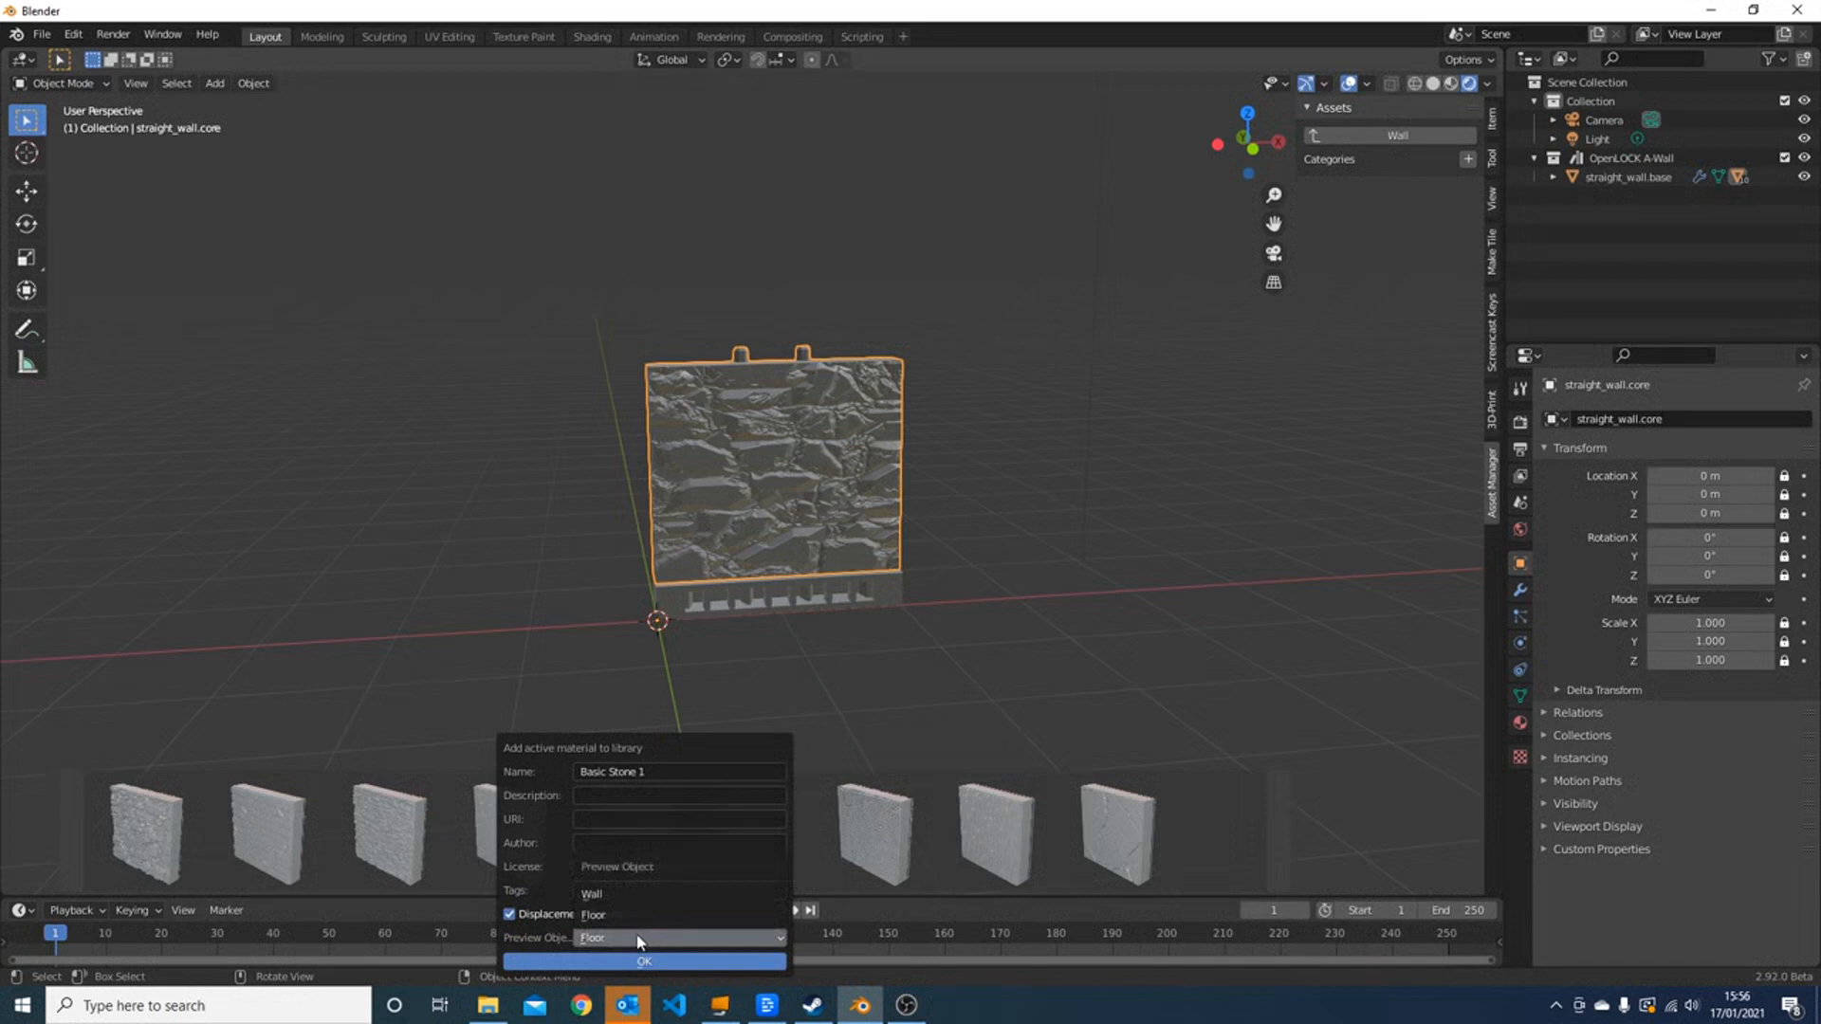
{"action": "left_click", "coordinate": [626, 899]}
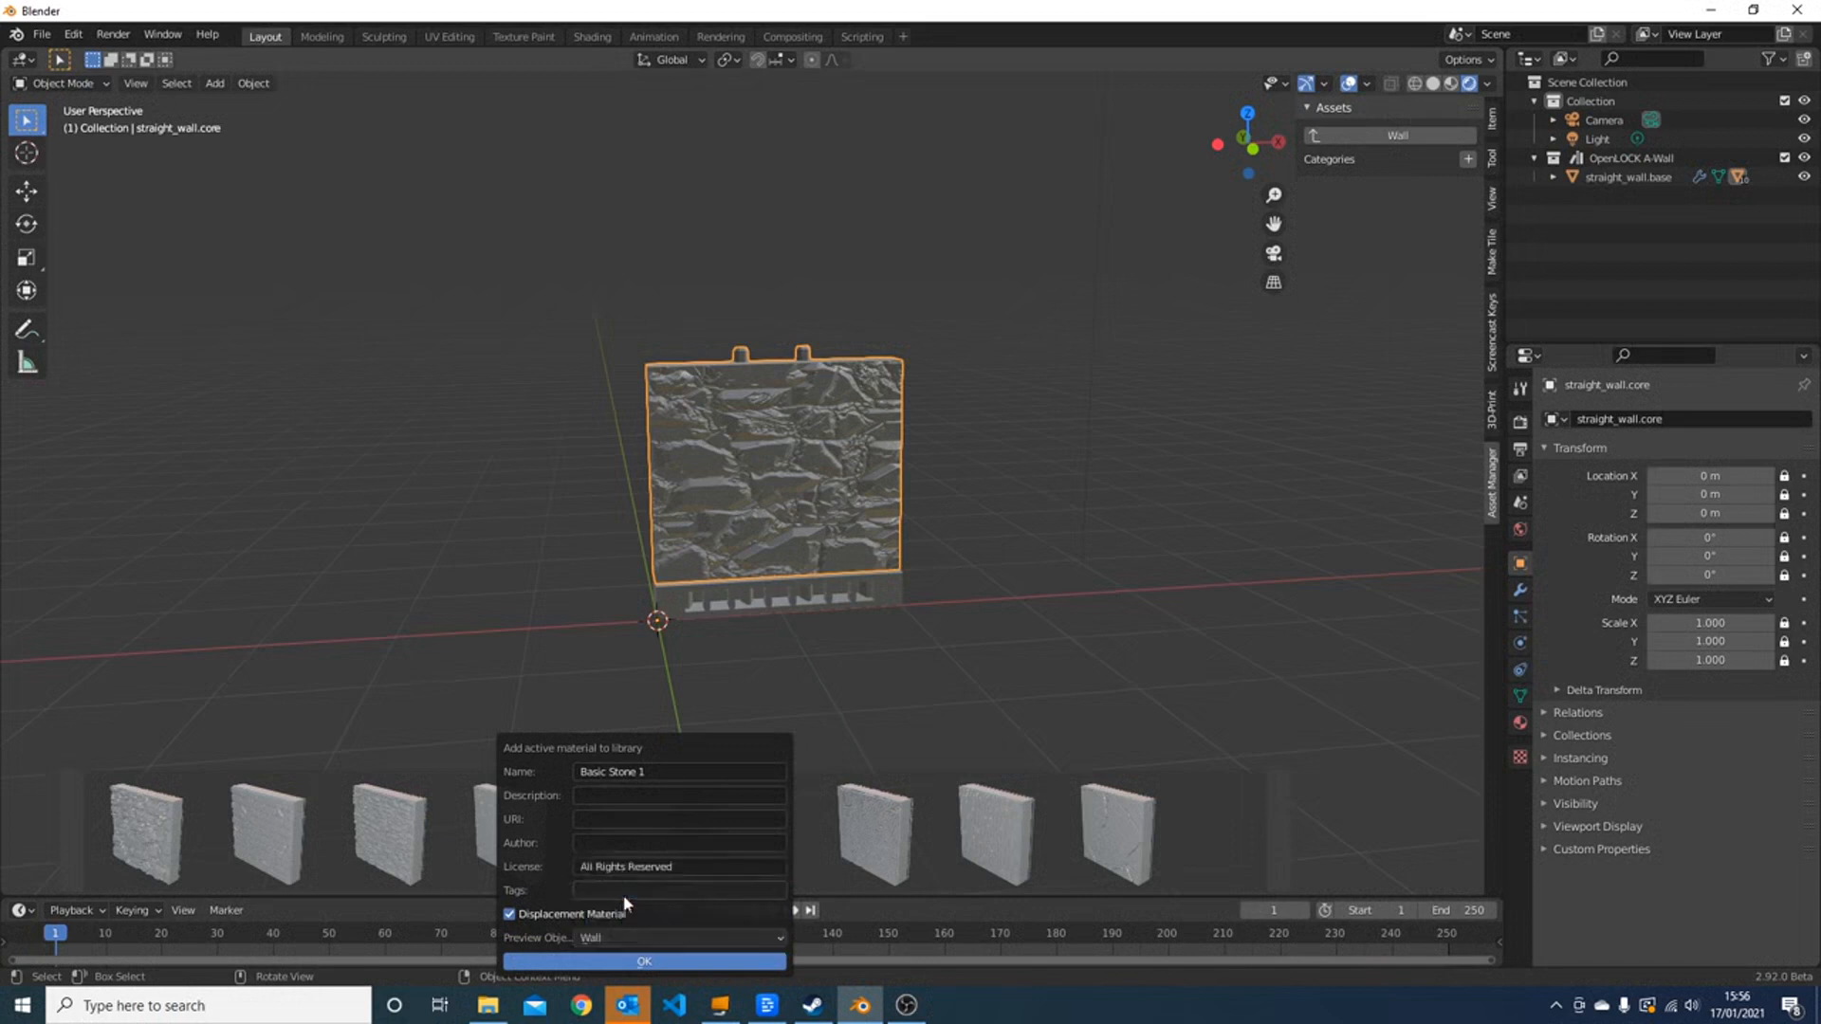
{"action": "left_click", "coordinate": [691, 963]}
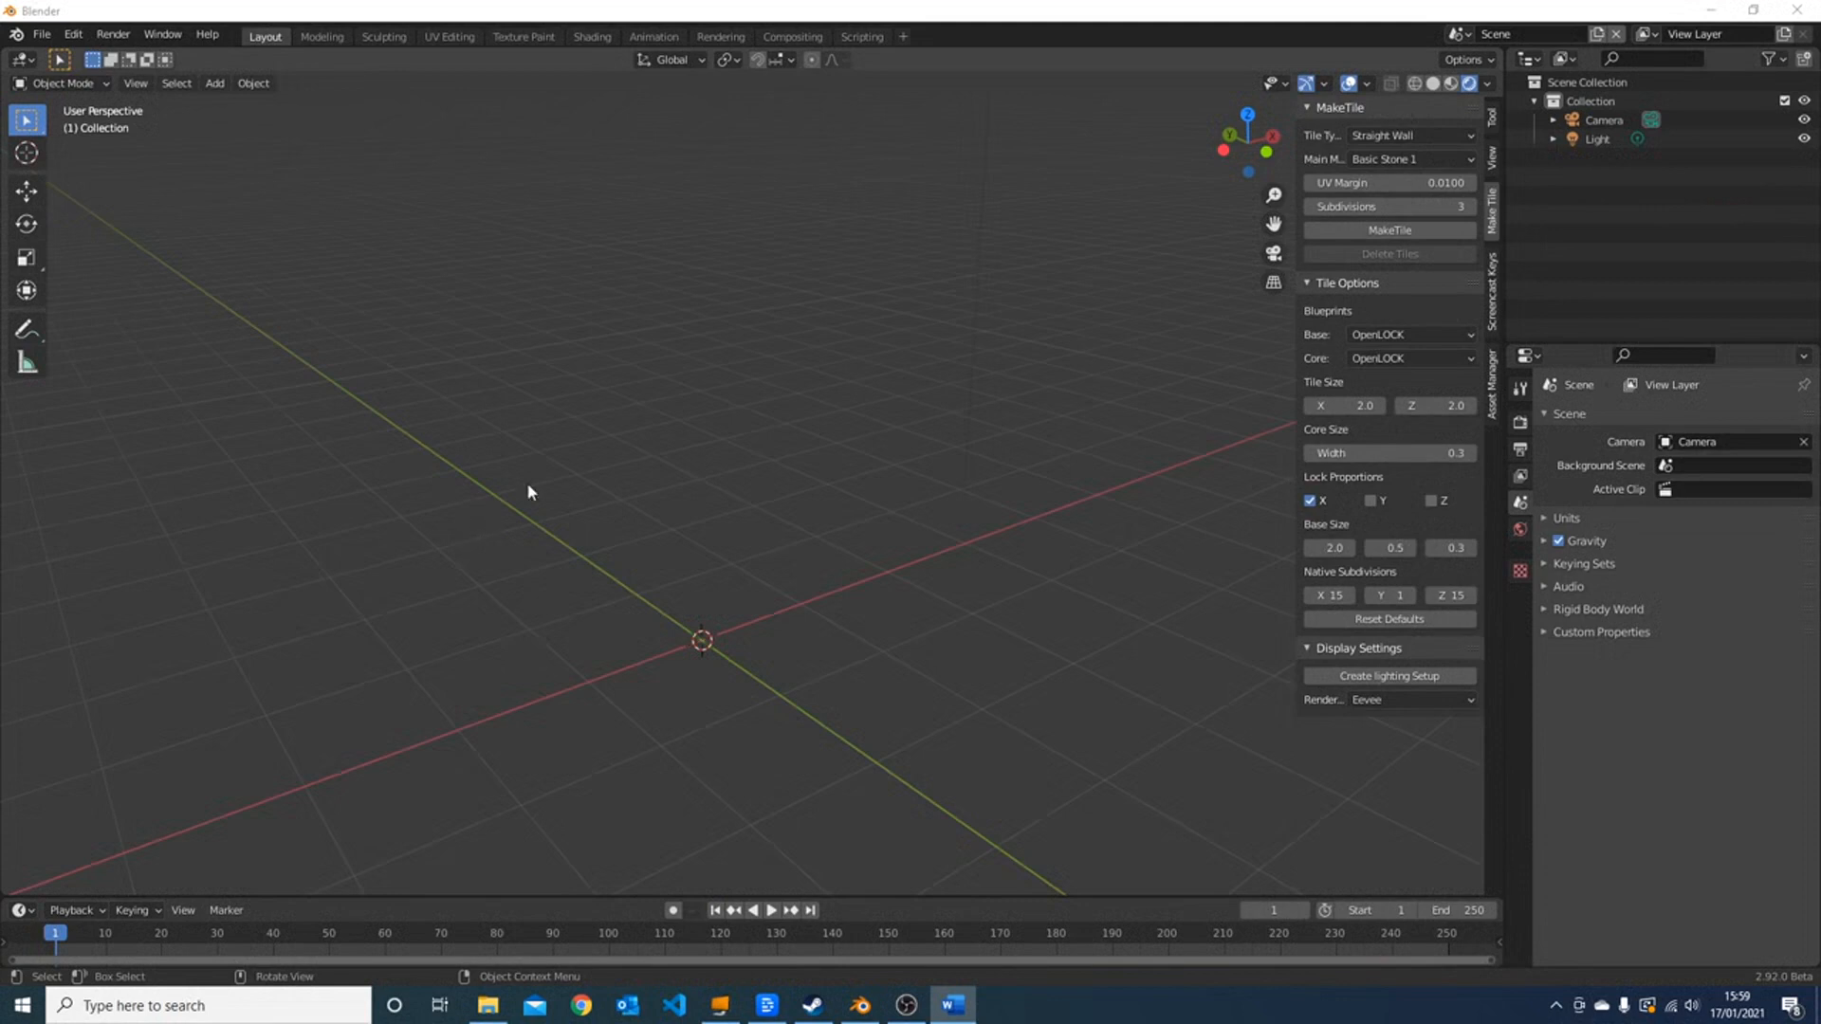
- Create a Straight Wall tile with OpenLOCK base and core and Basic Stone 1 material, and expand its base object in the outliner
{"action": "left_click", "coordinate": [1352, 235]}
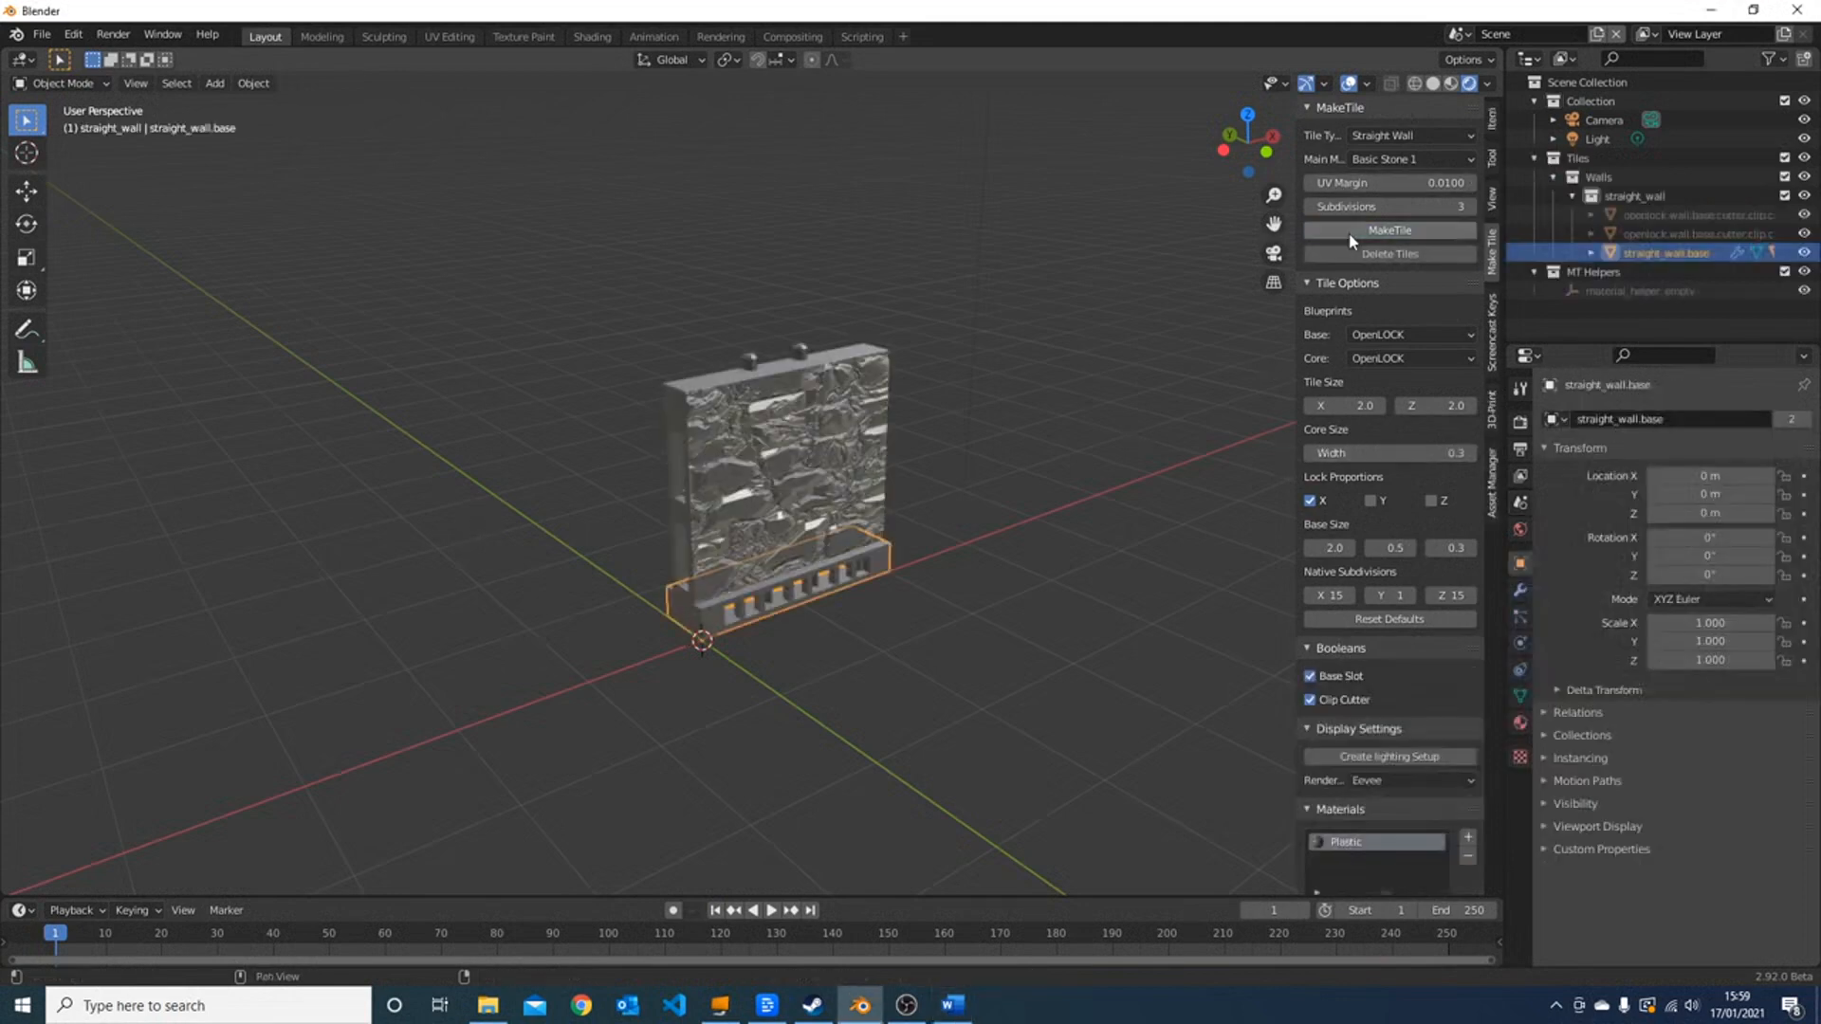
{"action": "mouse_move", "coordinate": [528, 565]}
{"action": "middle_mouse_down"}
{"action": "mouse_move", "coordinate": [546, 555]}
{"action": "mouse_move", "coordinate": [525, 554]}
{"action": "middle_mouse_up"}
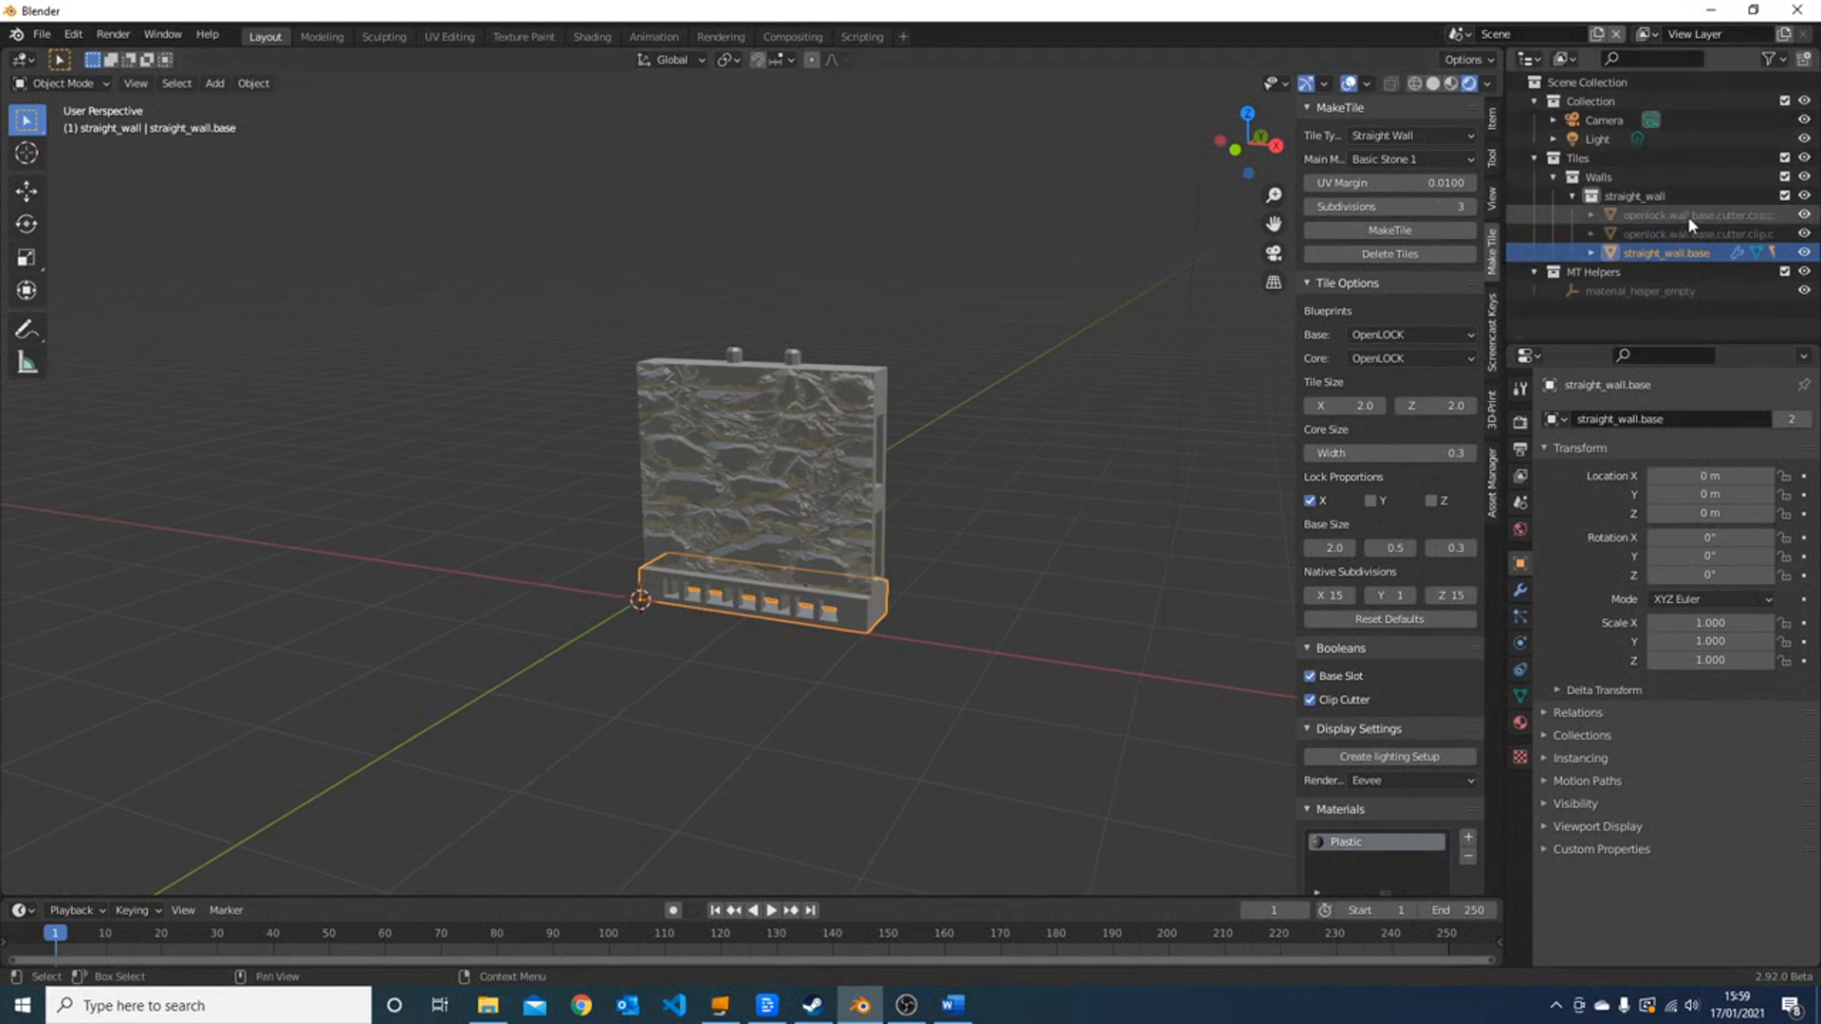
{"action": "left_click", "coordinate": [1590, 253]}
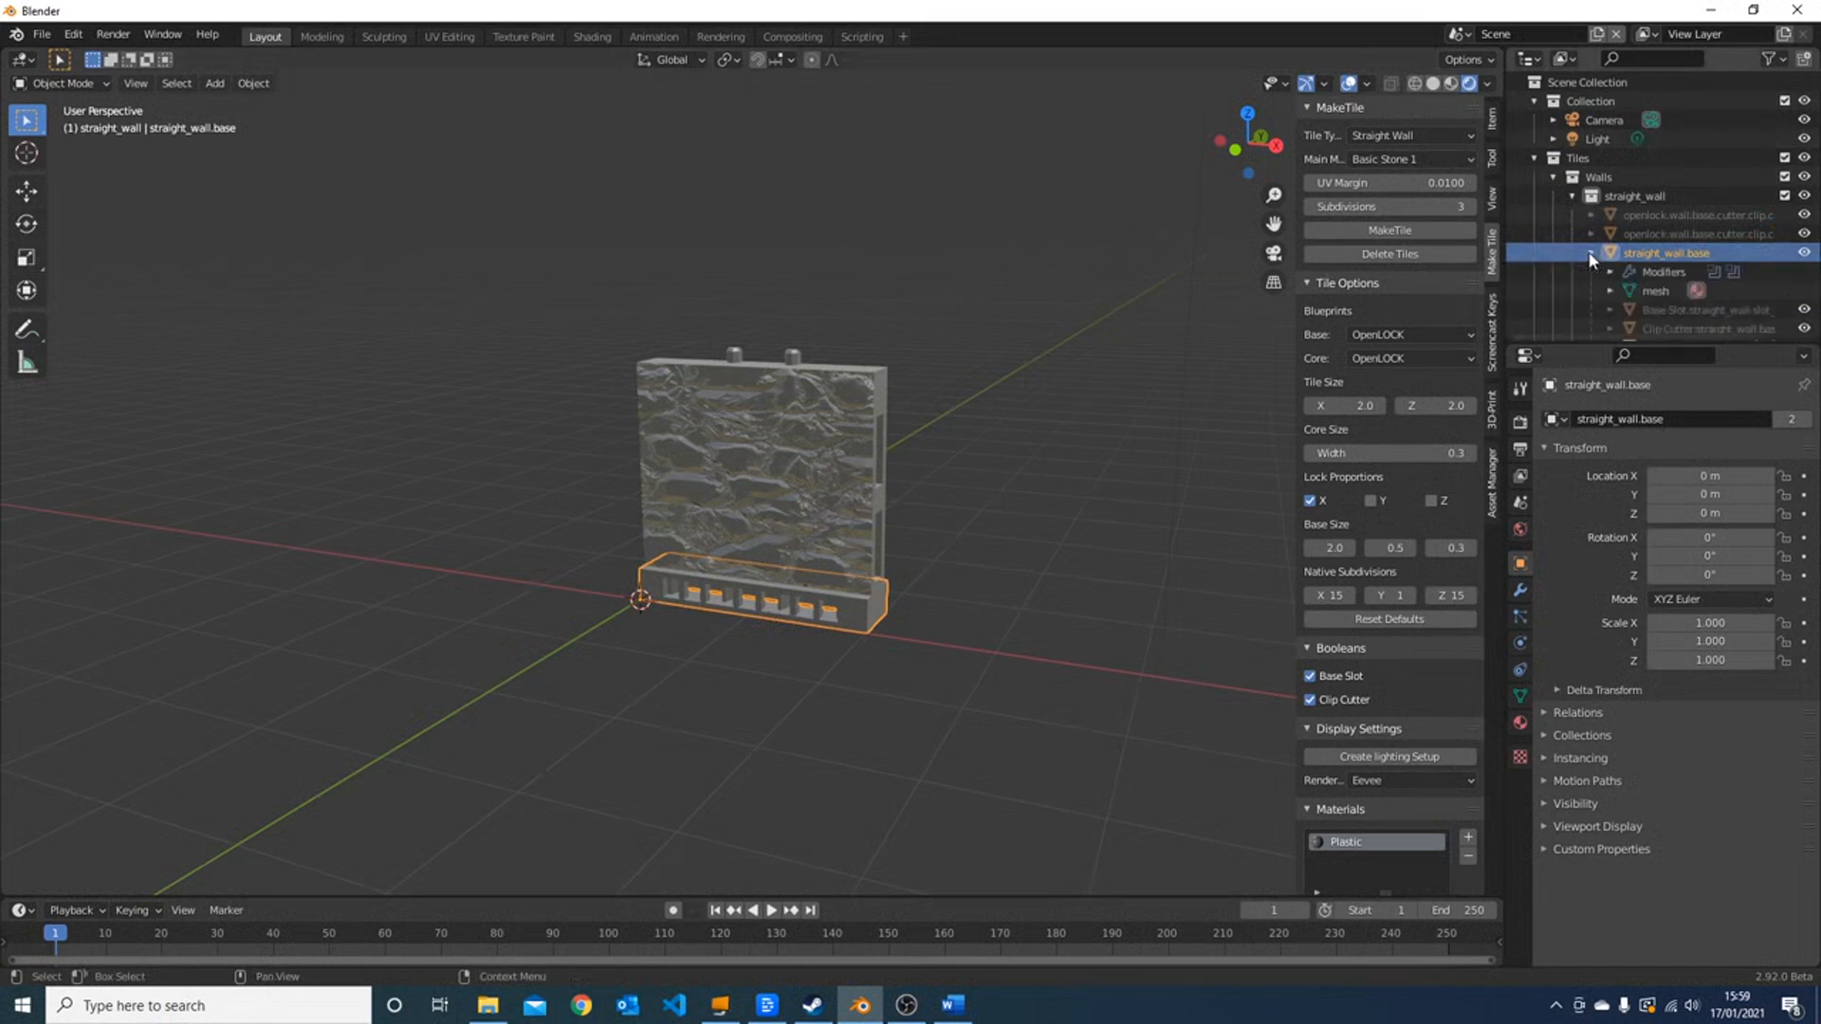
{"action": "scroll", "coordinate": [1590, 258], "scroll_direction": "down", "scroll_amount": 2}
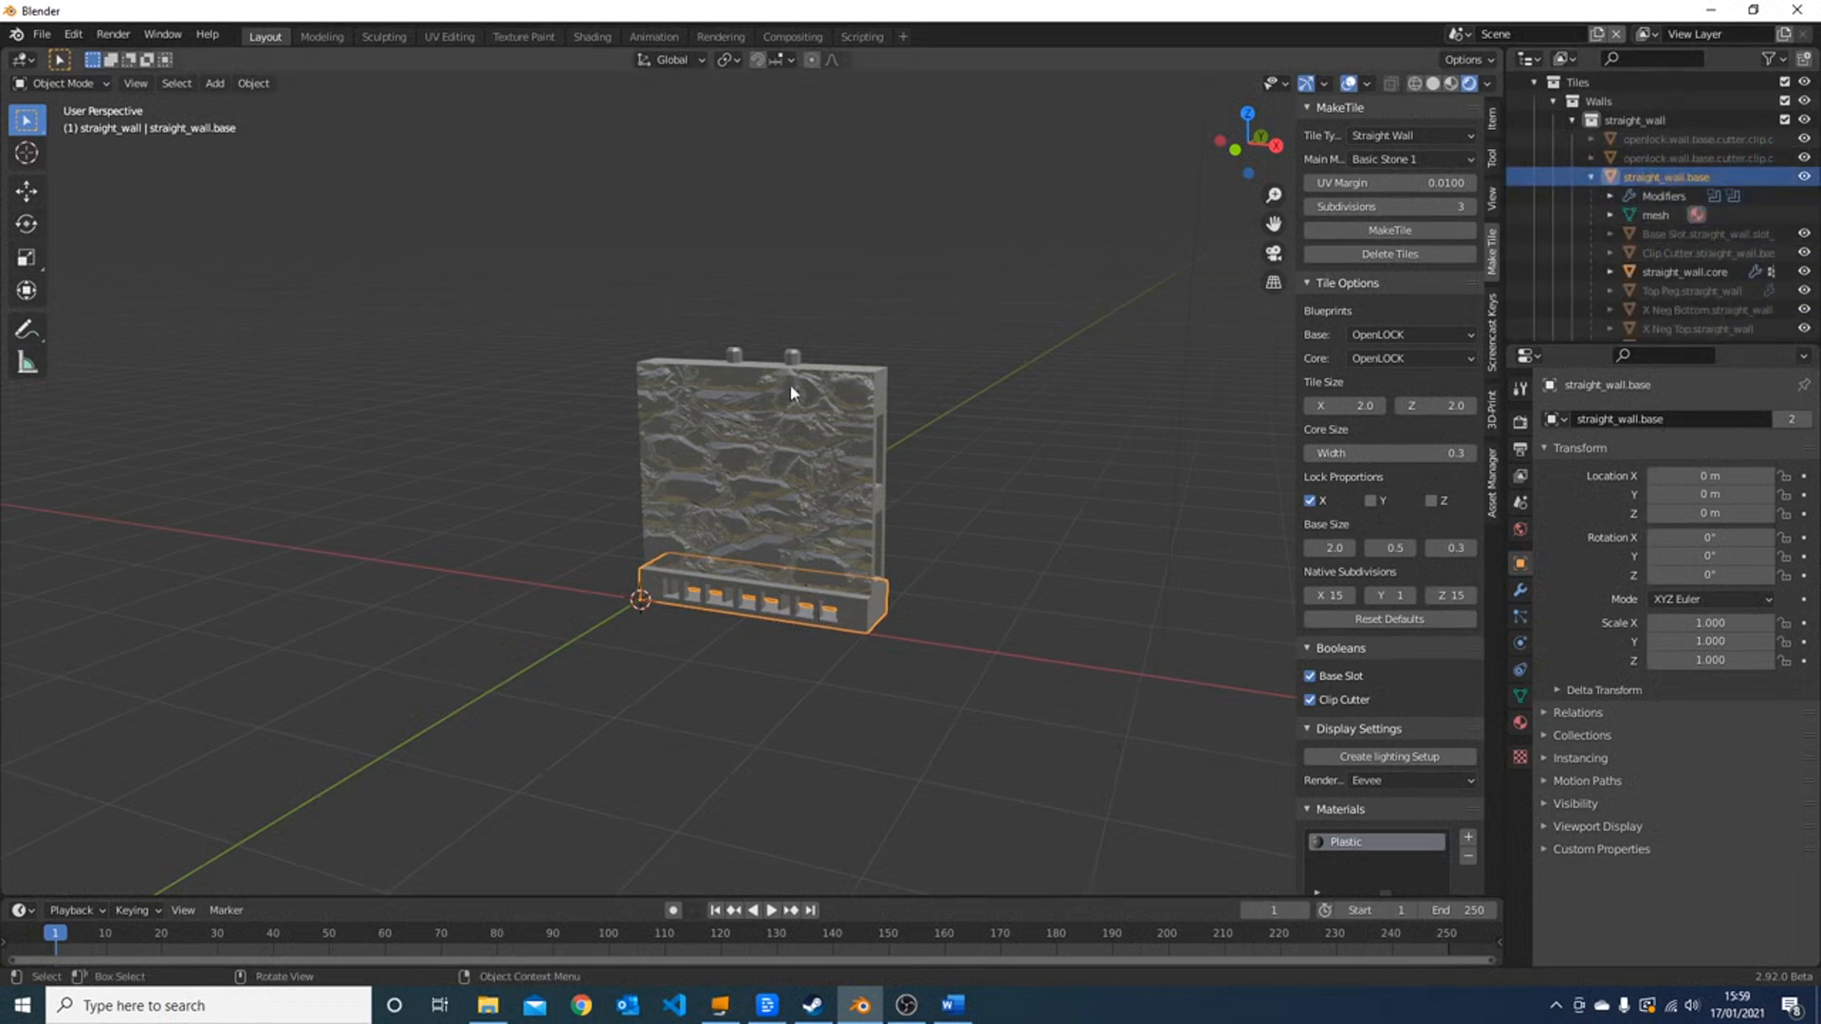
- Examine the wall's core, top peg, side cutters and base clip cutters one by one in the outliner
{"action": "left_click", "coordinate": [802, 464]}
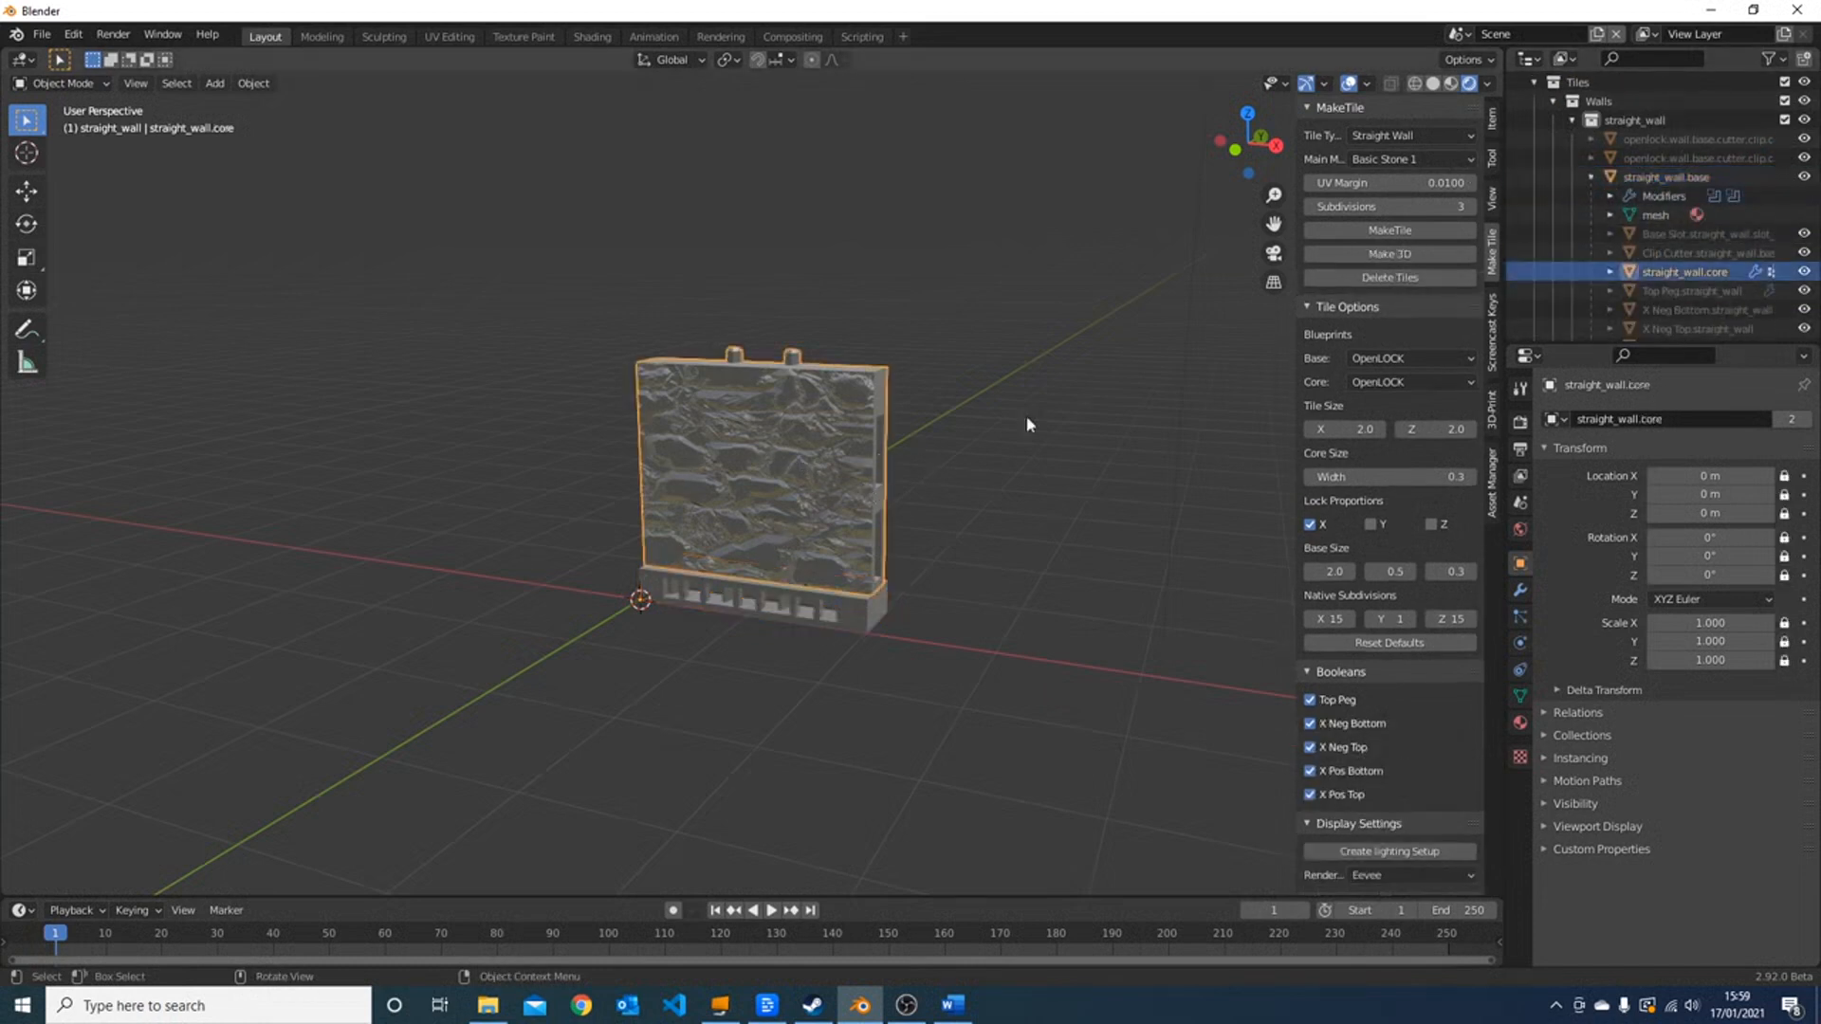
{"action": "left_click", "coordinate": [1740, 253]}
{"action": "left_click", "coordinate": [1734, 293]}
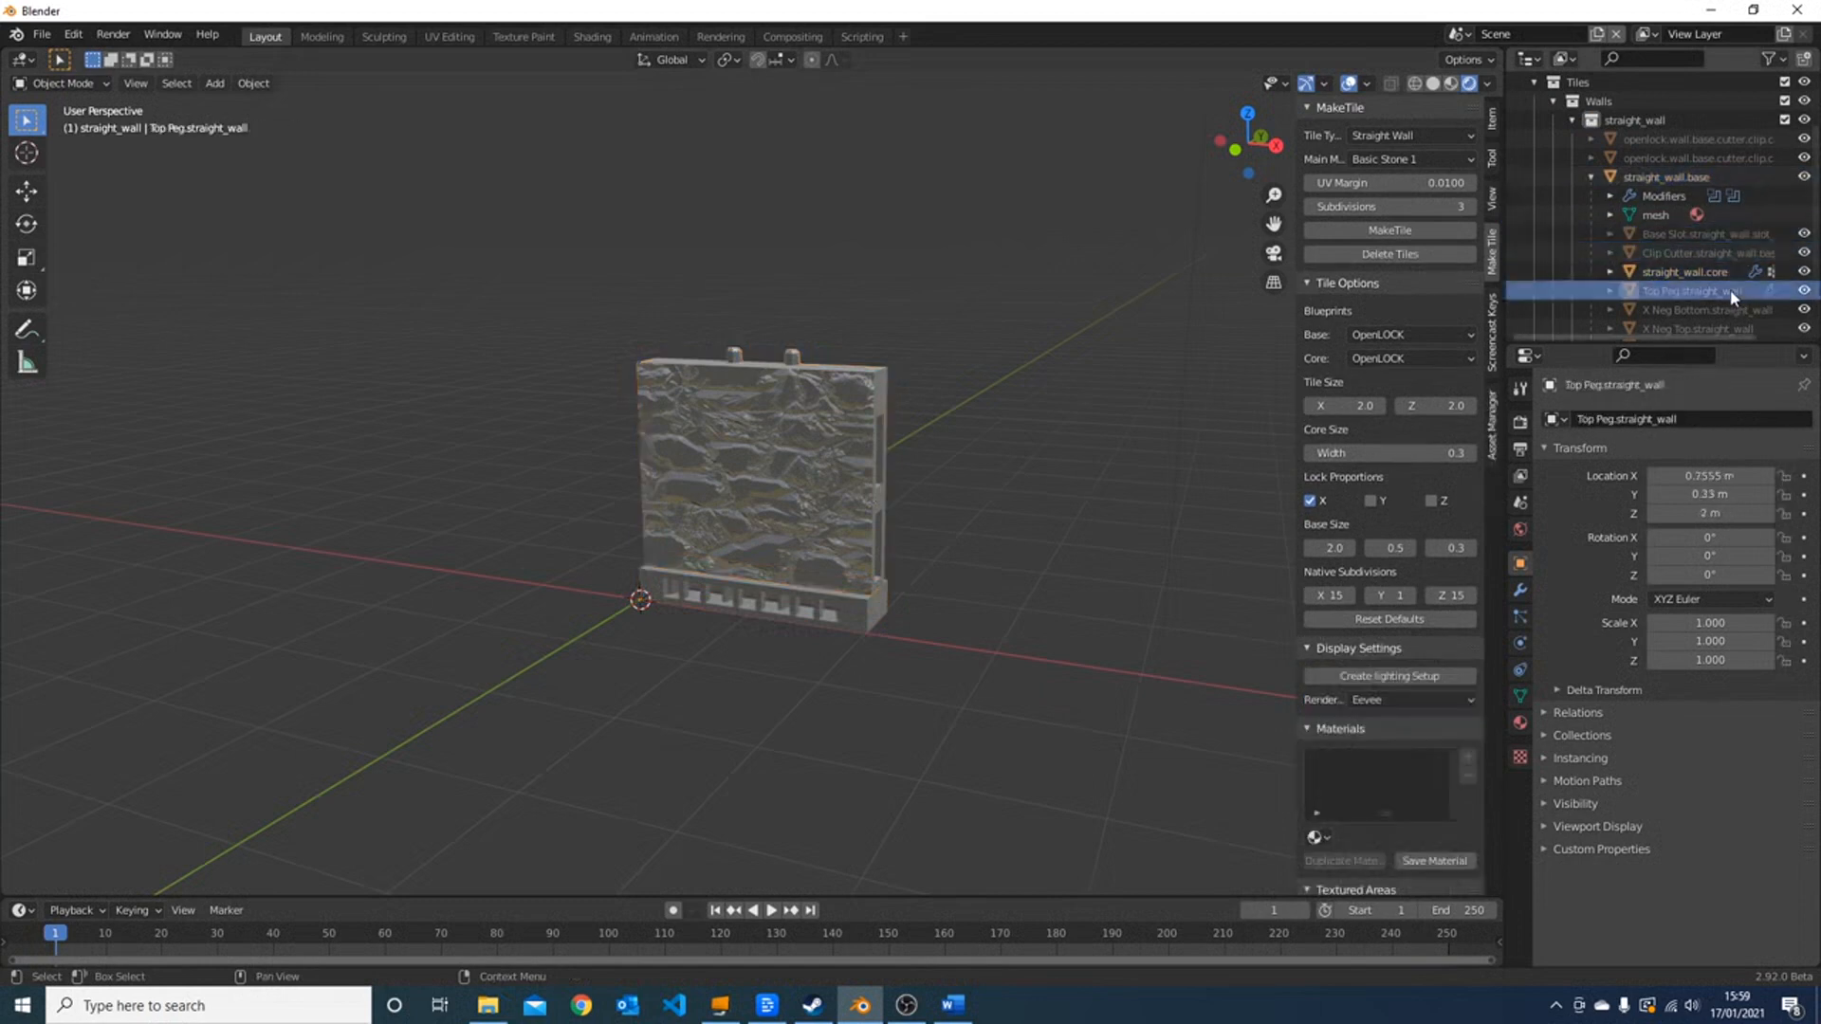
{"action": "left_click", "coordinate": [1729, 312]}
{"action": "left_click", "coordinate": [1728, 328]}
{"action": "scroll", "coordinate": [1740, 264], "scroll_direction": "down", "scroll_amount": 2}
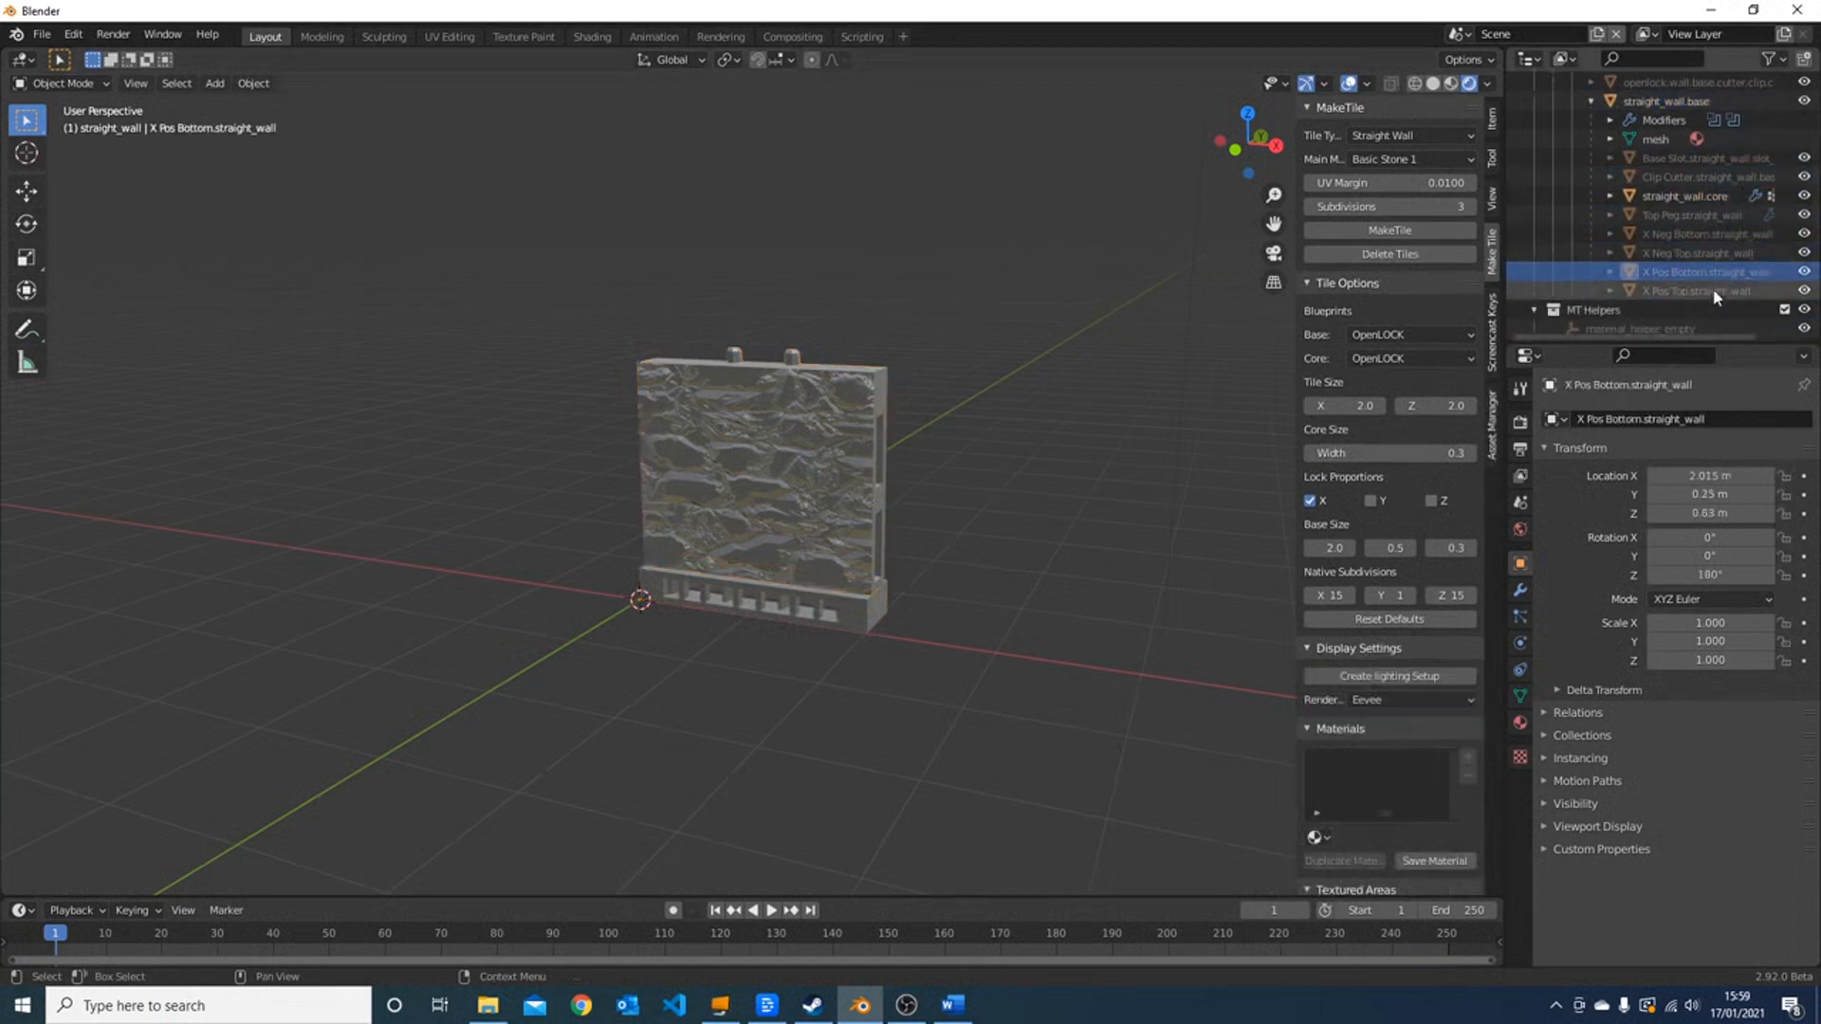
{"action": "scroll", "coordinate": [1705, 202], "scroll_direction": "up", "scroll_amount": 2}
{"action": "left_click", "coordinate": [1631, 142]}
{"action": "left_click", "coordinate": [1634, 157]}
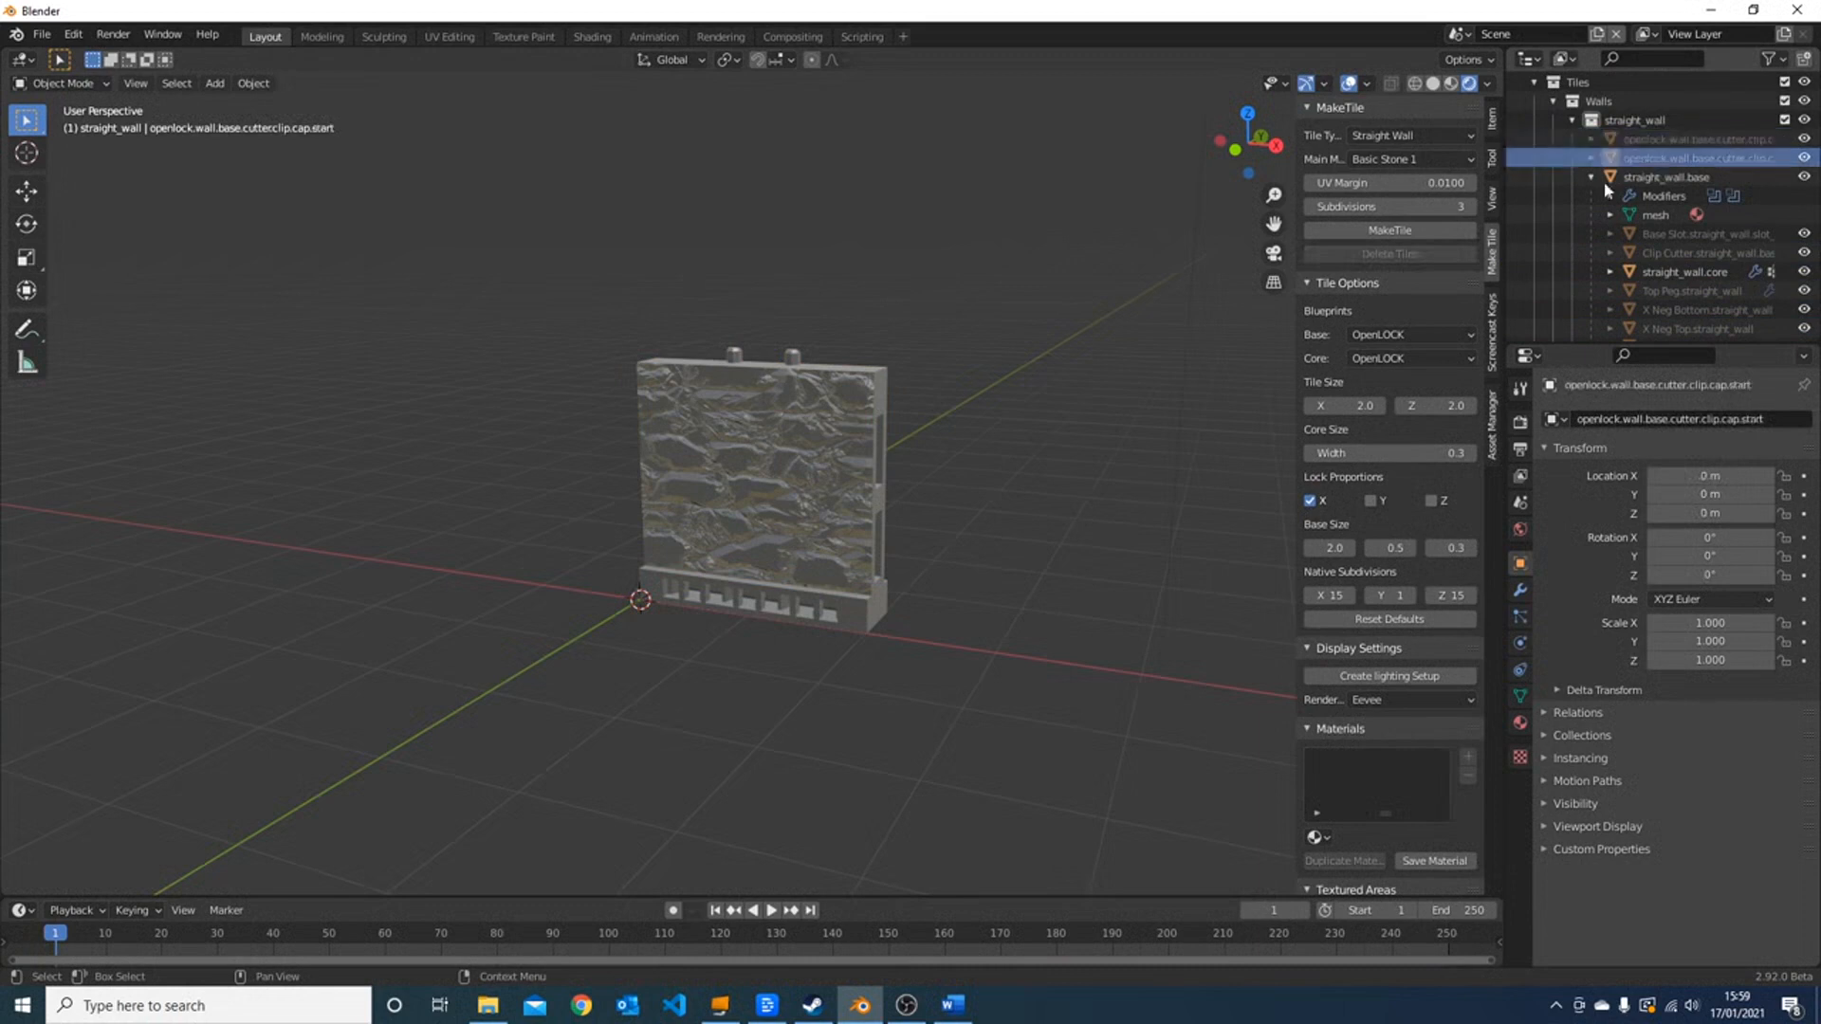
- Add the Disable in Viewports toggles to the outliner and reveal the wall's hidden cutter objects to inspect them around the tile
{"action": "middle_click_drag", "start_coordinate": [721, 516], "coordinate": [863, 494]}
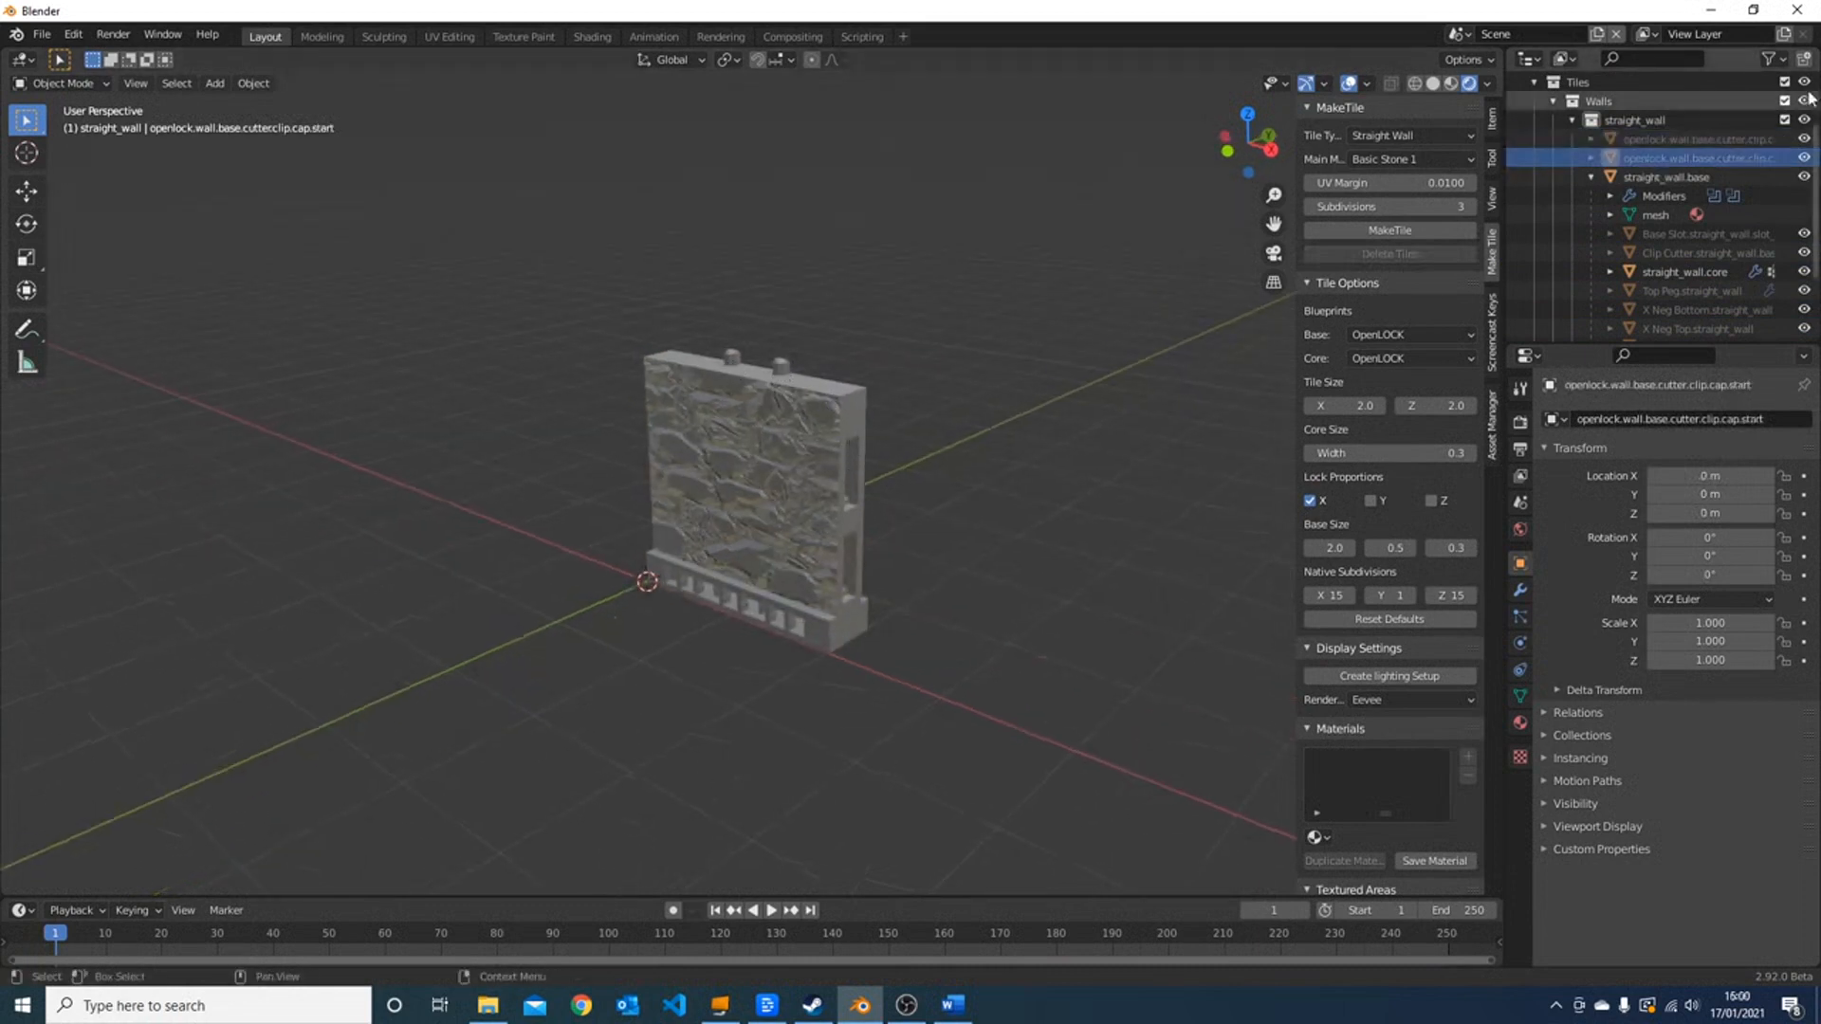
{"action": "left_click", "coordinate": [1769, 59]}
{"action": "left_click", "coordinate": [1678, 120]}
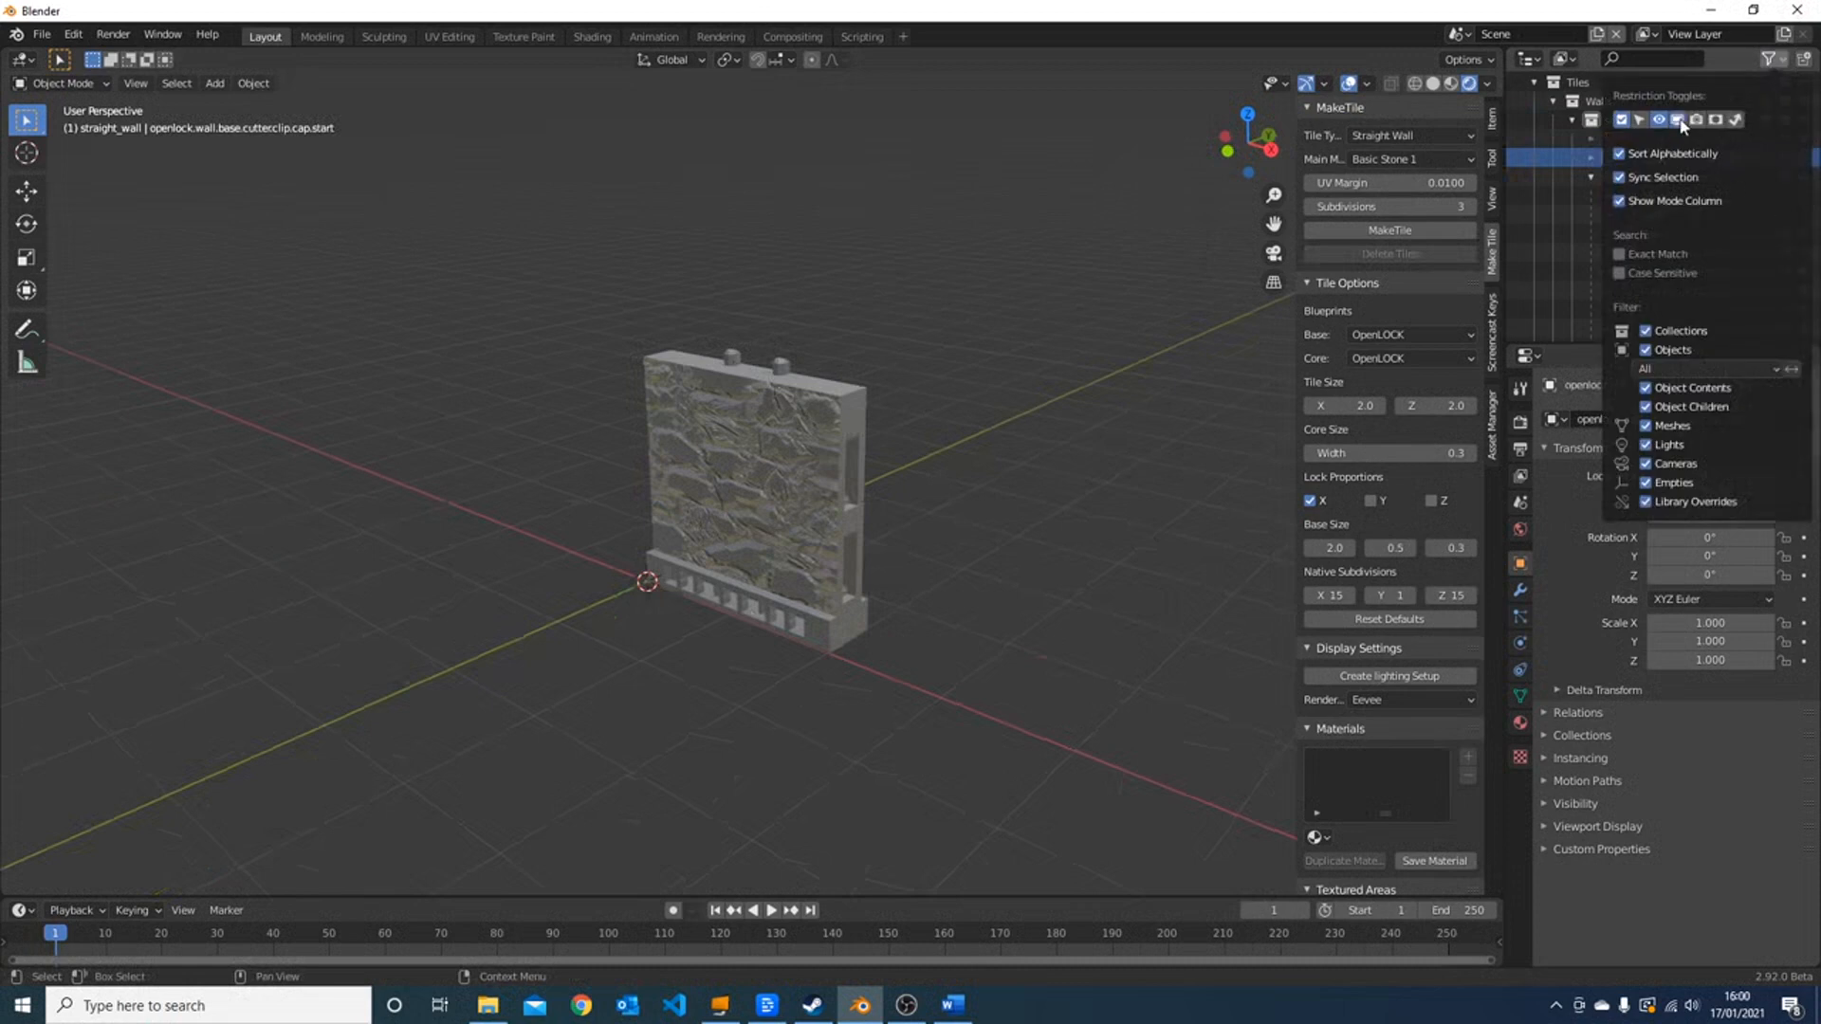
{"action": "left_click_drag", "start_coordinate": [1801, 260], "coordinate": [1803, 337]}
{"action": "left_click", "coordinate": [1803, 158]}
{"action": "left_click", "coordinate": [1803, 138]}
{"action": "scroll", "coordinate": [1759, 245], "scroll_direction": "down", "scroll_amount": 2}
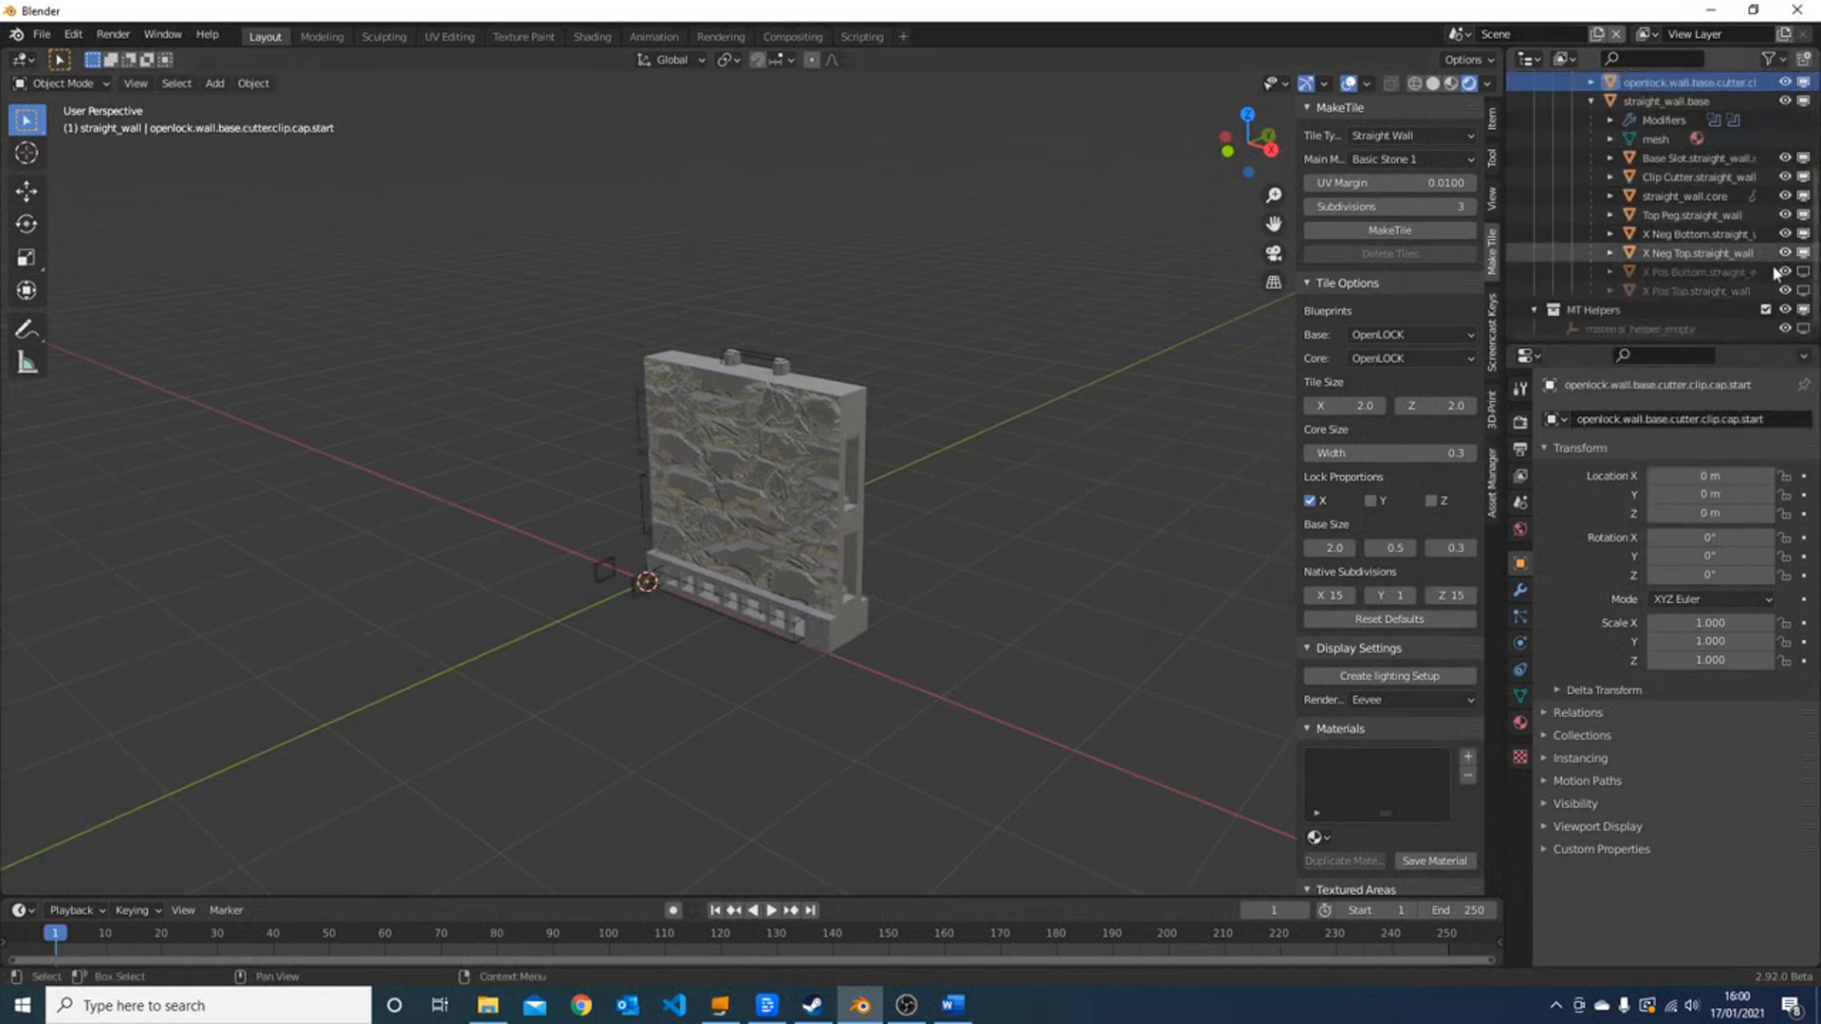
{"action": "left_click_drag", "start_coordinate": [1802, 271], "coordinate": [1803, 291]}
{"action": "middle_click_drag", "start_coordinate": [947, 385], "coordinate": [1044, 423]}
{"action": "left_click", "coordinate": [907, 452]}
{"action": "middle_click_drag", "start_coordinate": [849, 381], "coordinate": [931, 395]}
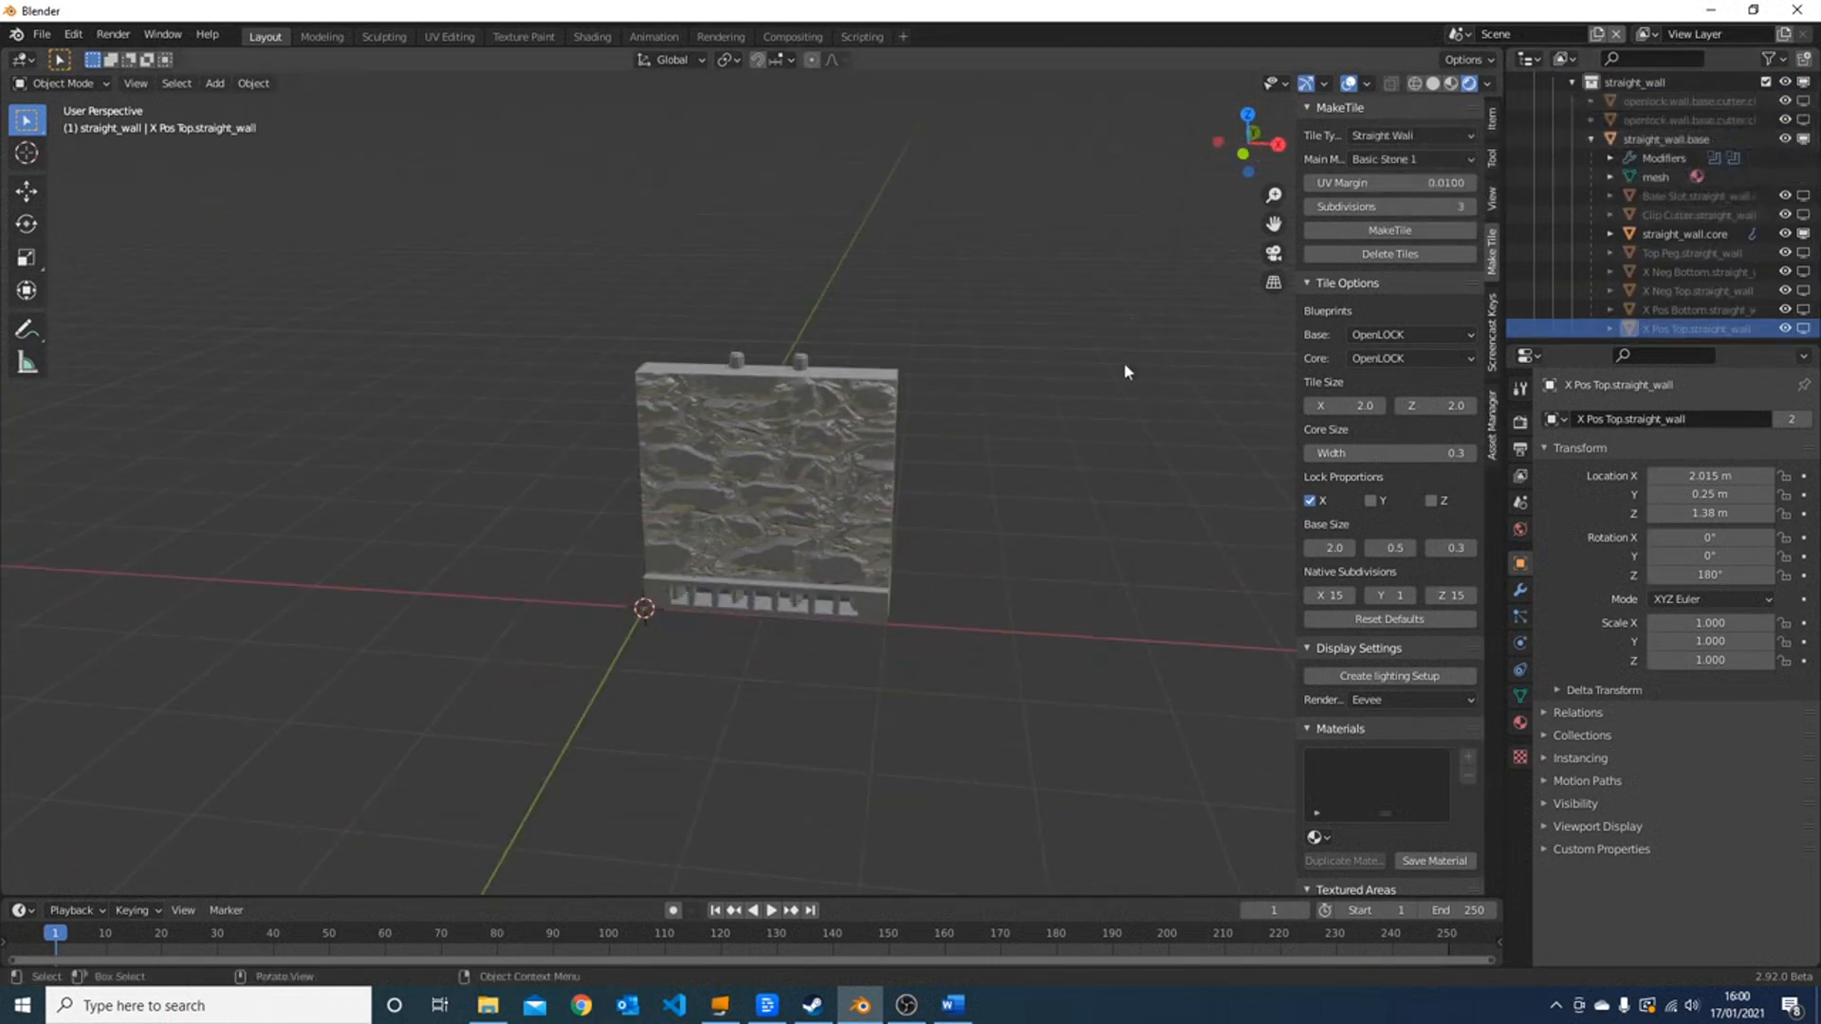
{"action": "middle_click_drag", "start_coordinate": [1125, 368], "coordinate": [866, 367]}
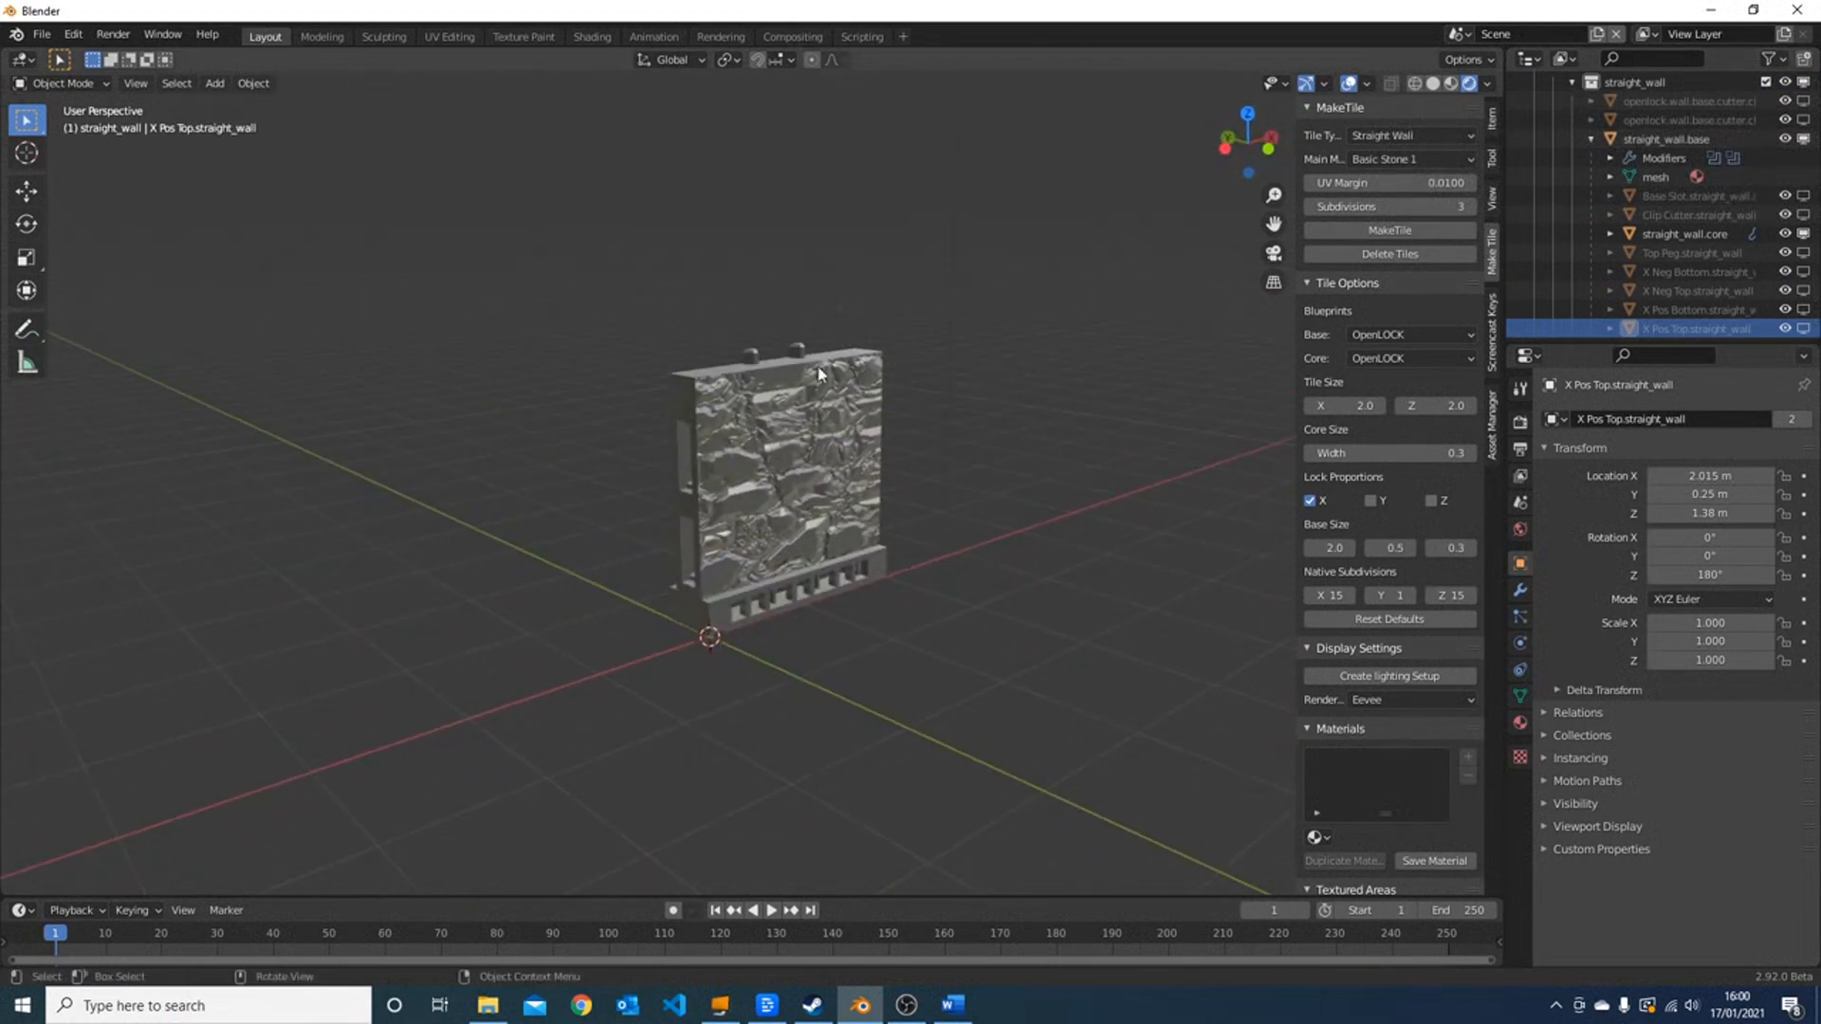
- Select the wall's base and add a category named Example under Collections > Tiles in the asset manager, opening the new category
{"action": "left_click", "coordinate": [788, 607]}
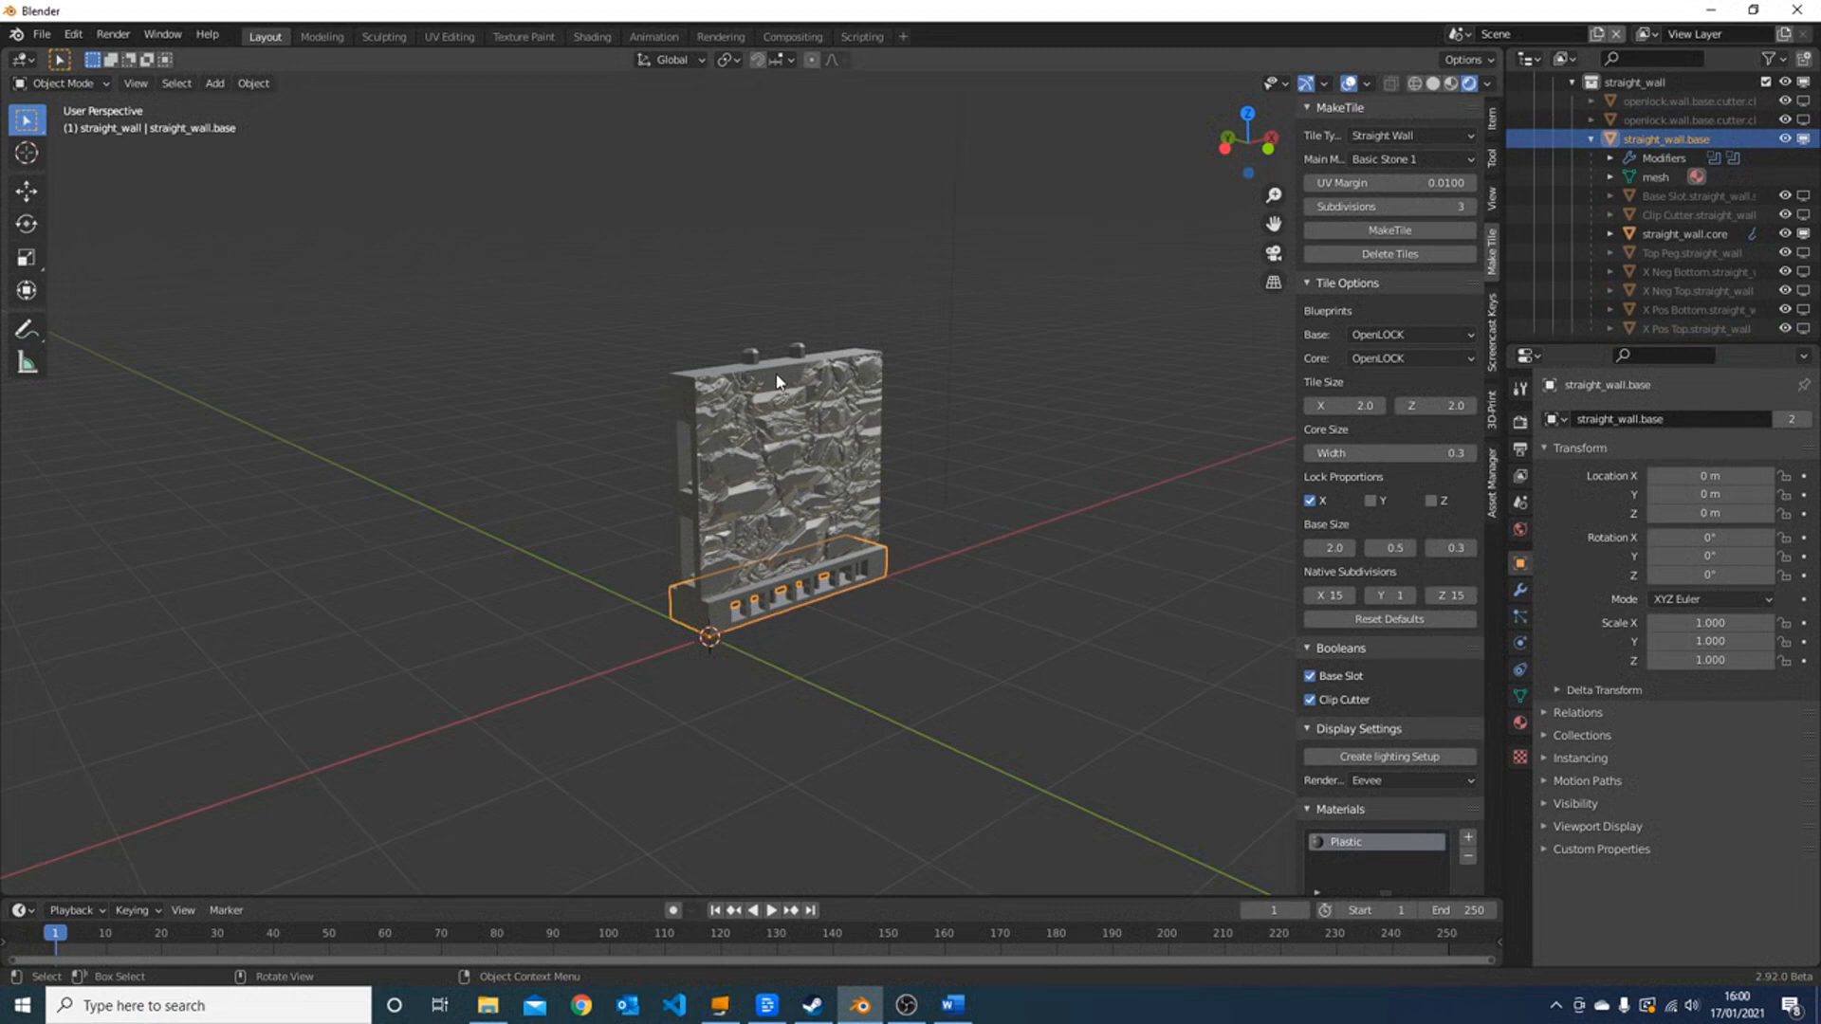
{"action": "left_click", "coordinate": [1492, 484]}
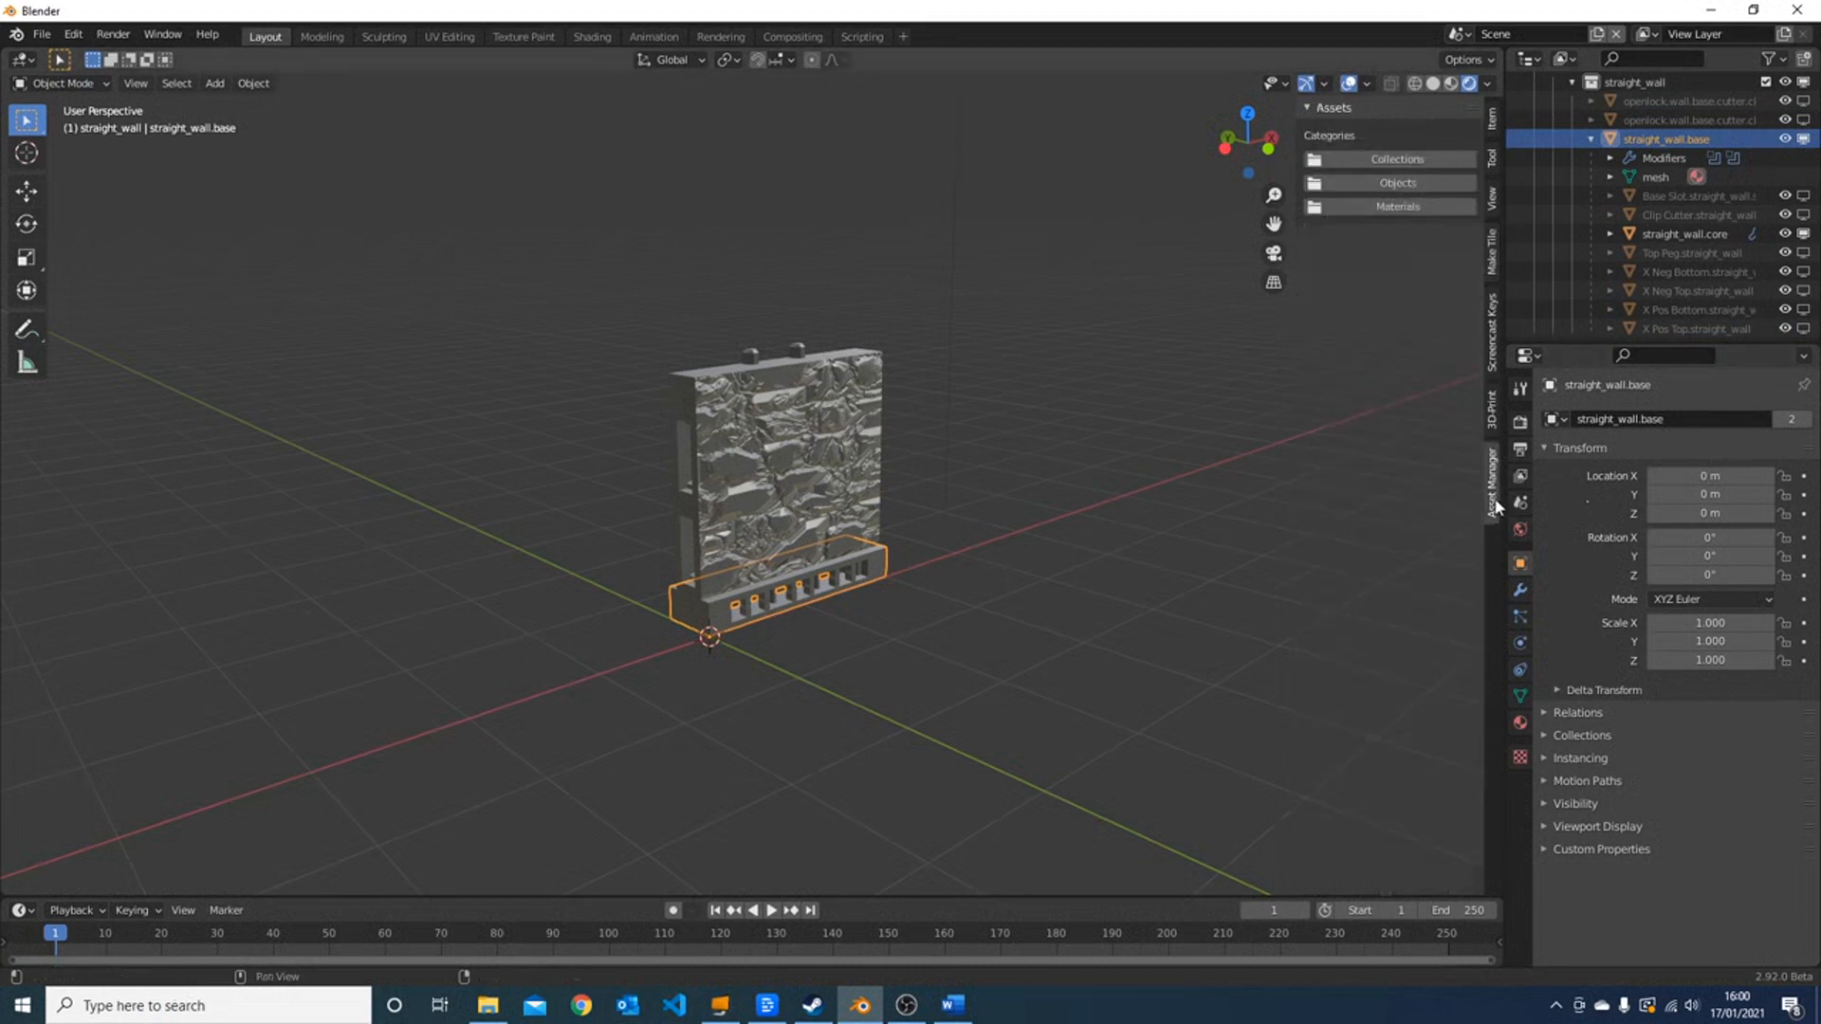
{"action": "left_click", "coordinate": [1386, 159]}
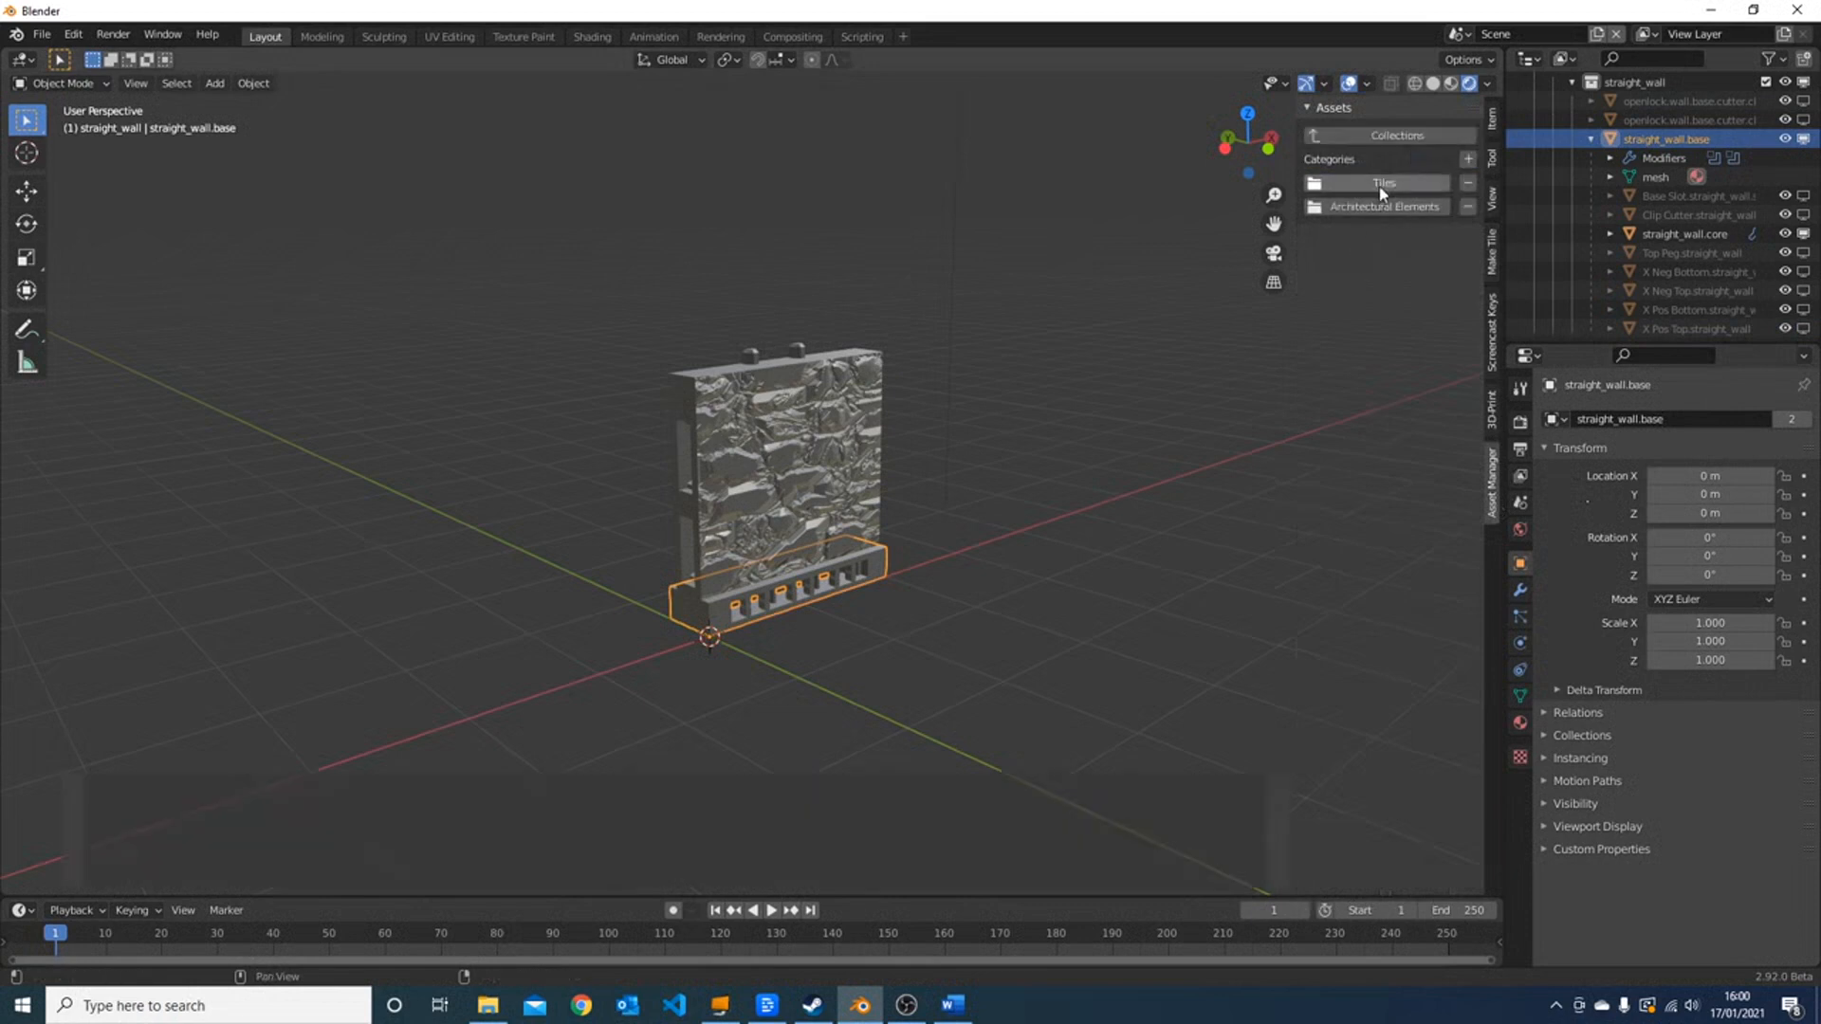
{"action": "left_click", "coordinate": [1468, 158]}
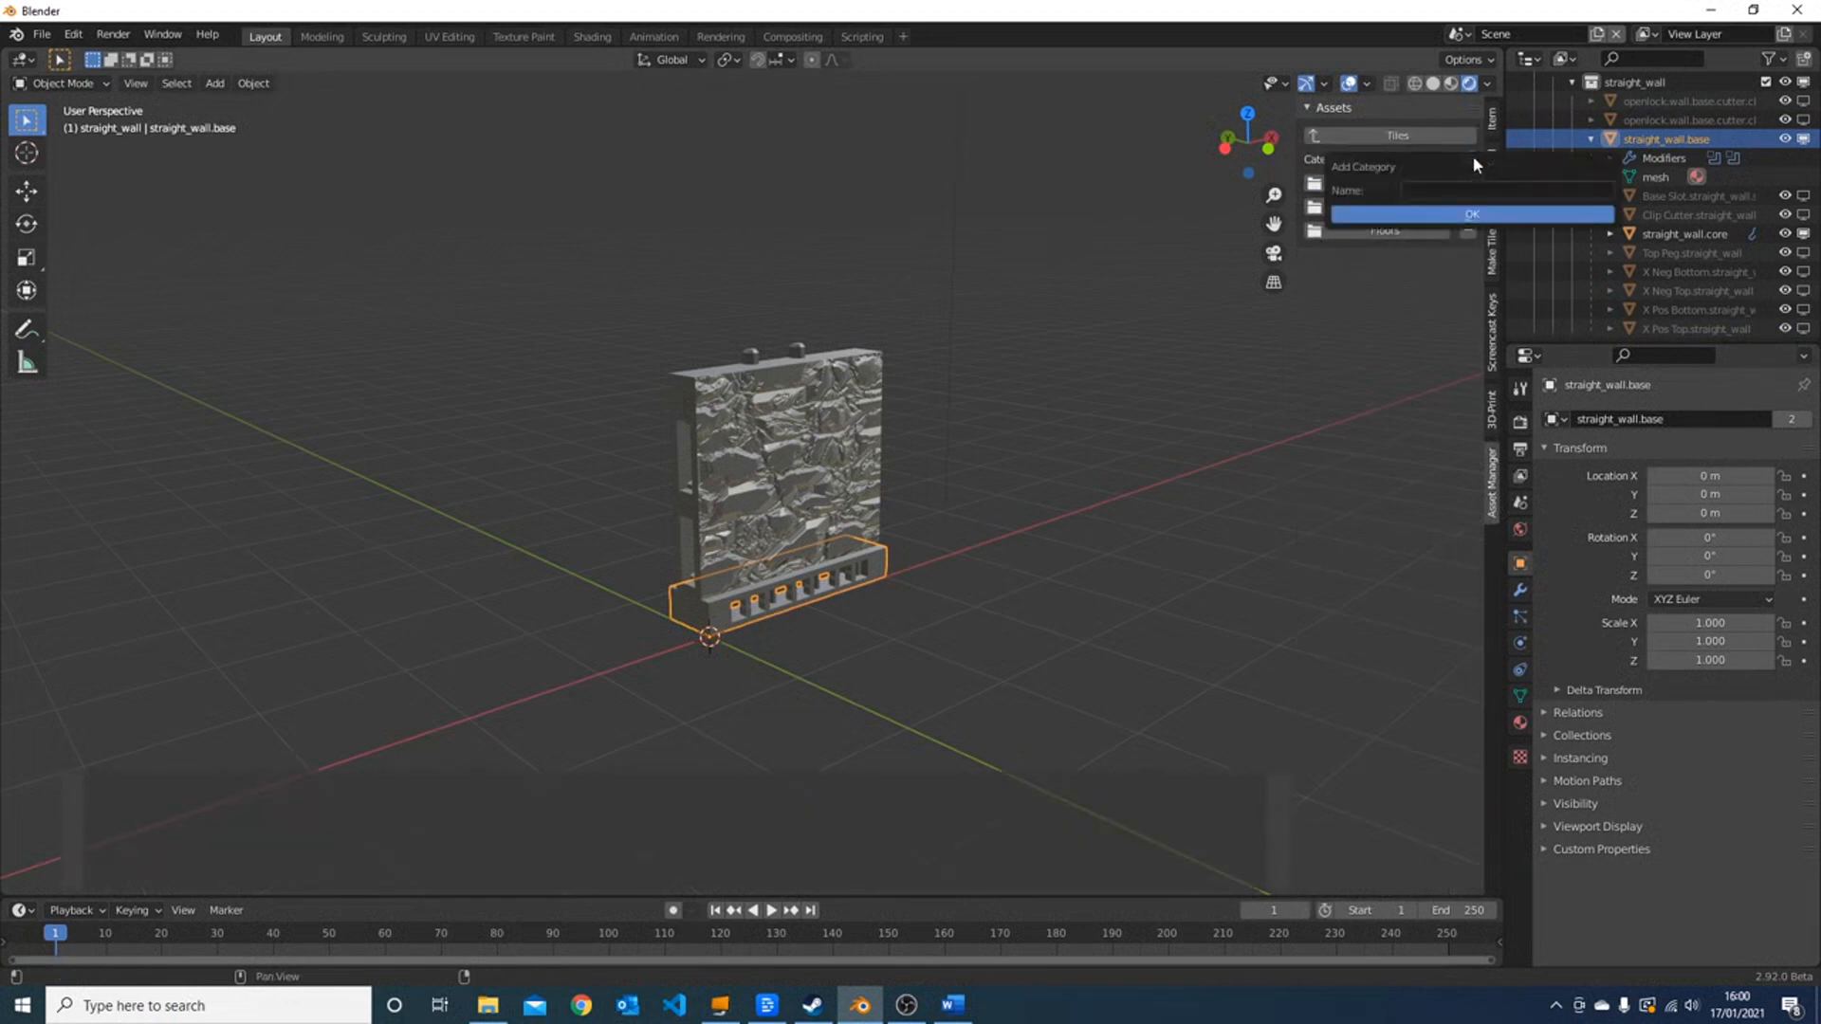
{"action": "left_click", "coordinate": [1443, 193]}
{"action": "type", "text": "Example"}
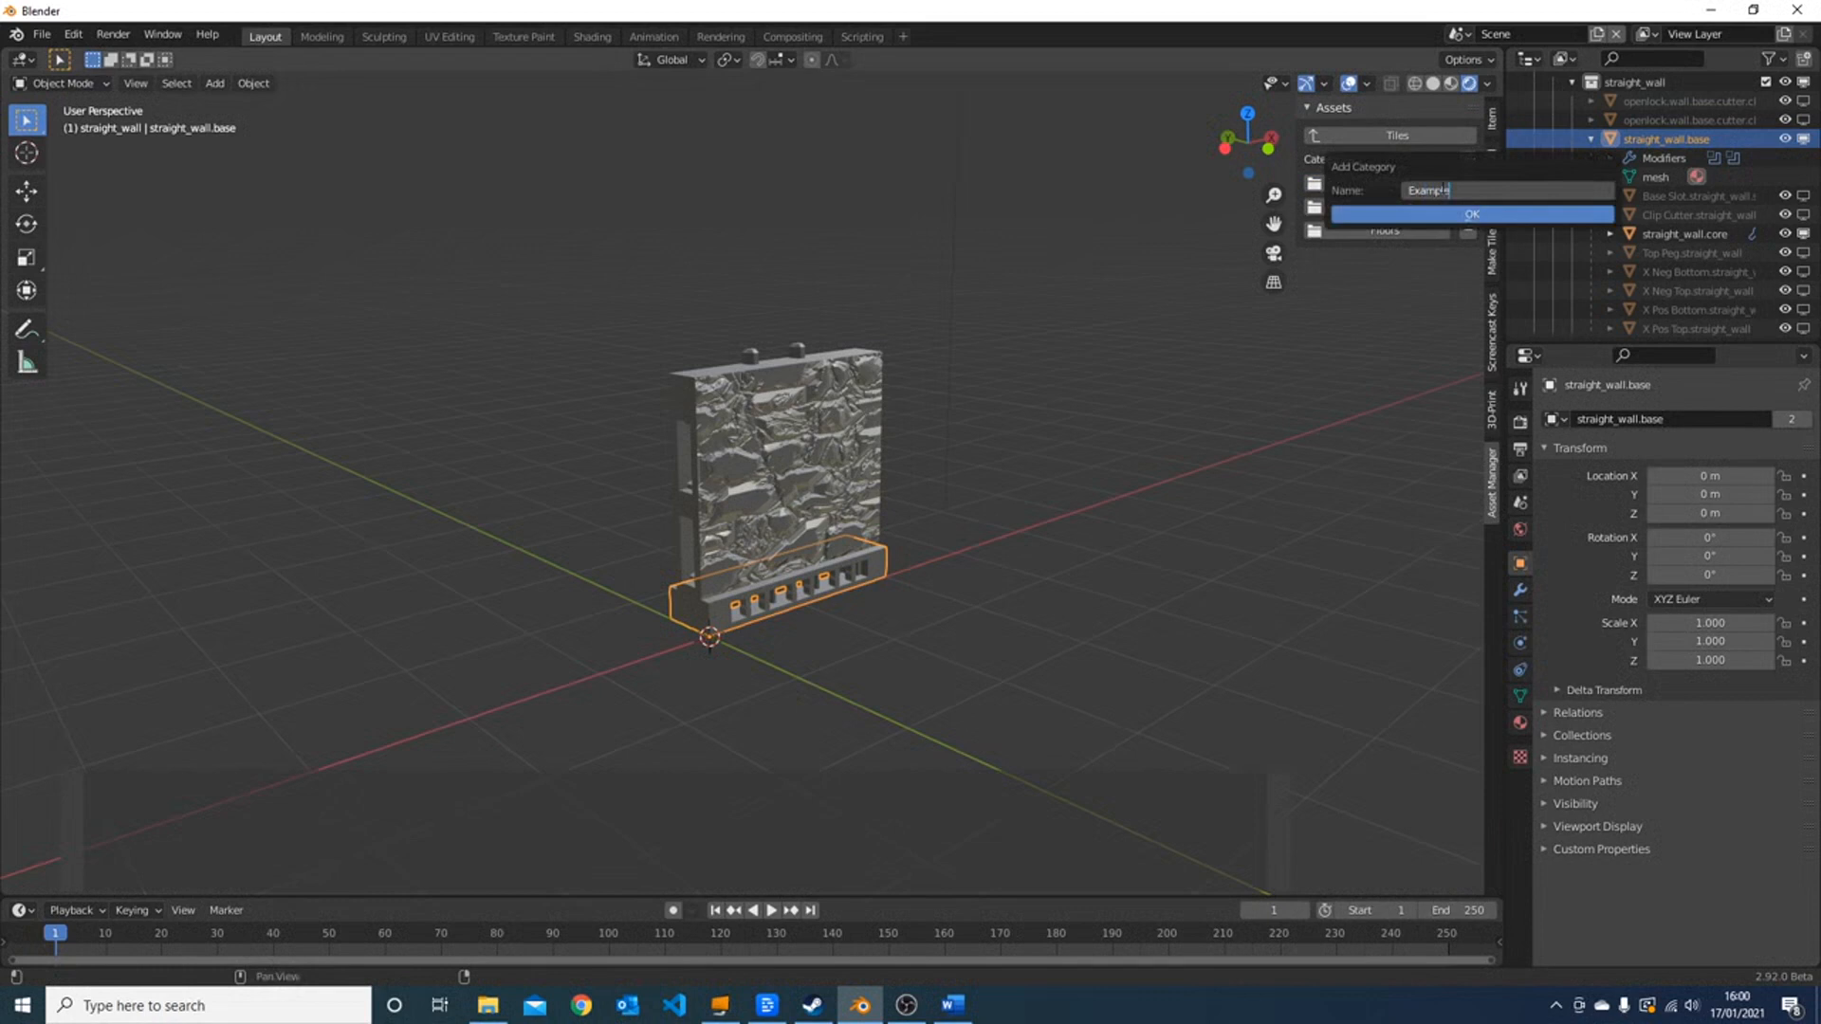
{"action": "key", "text": "Return"}
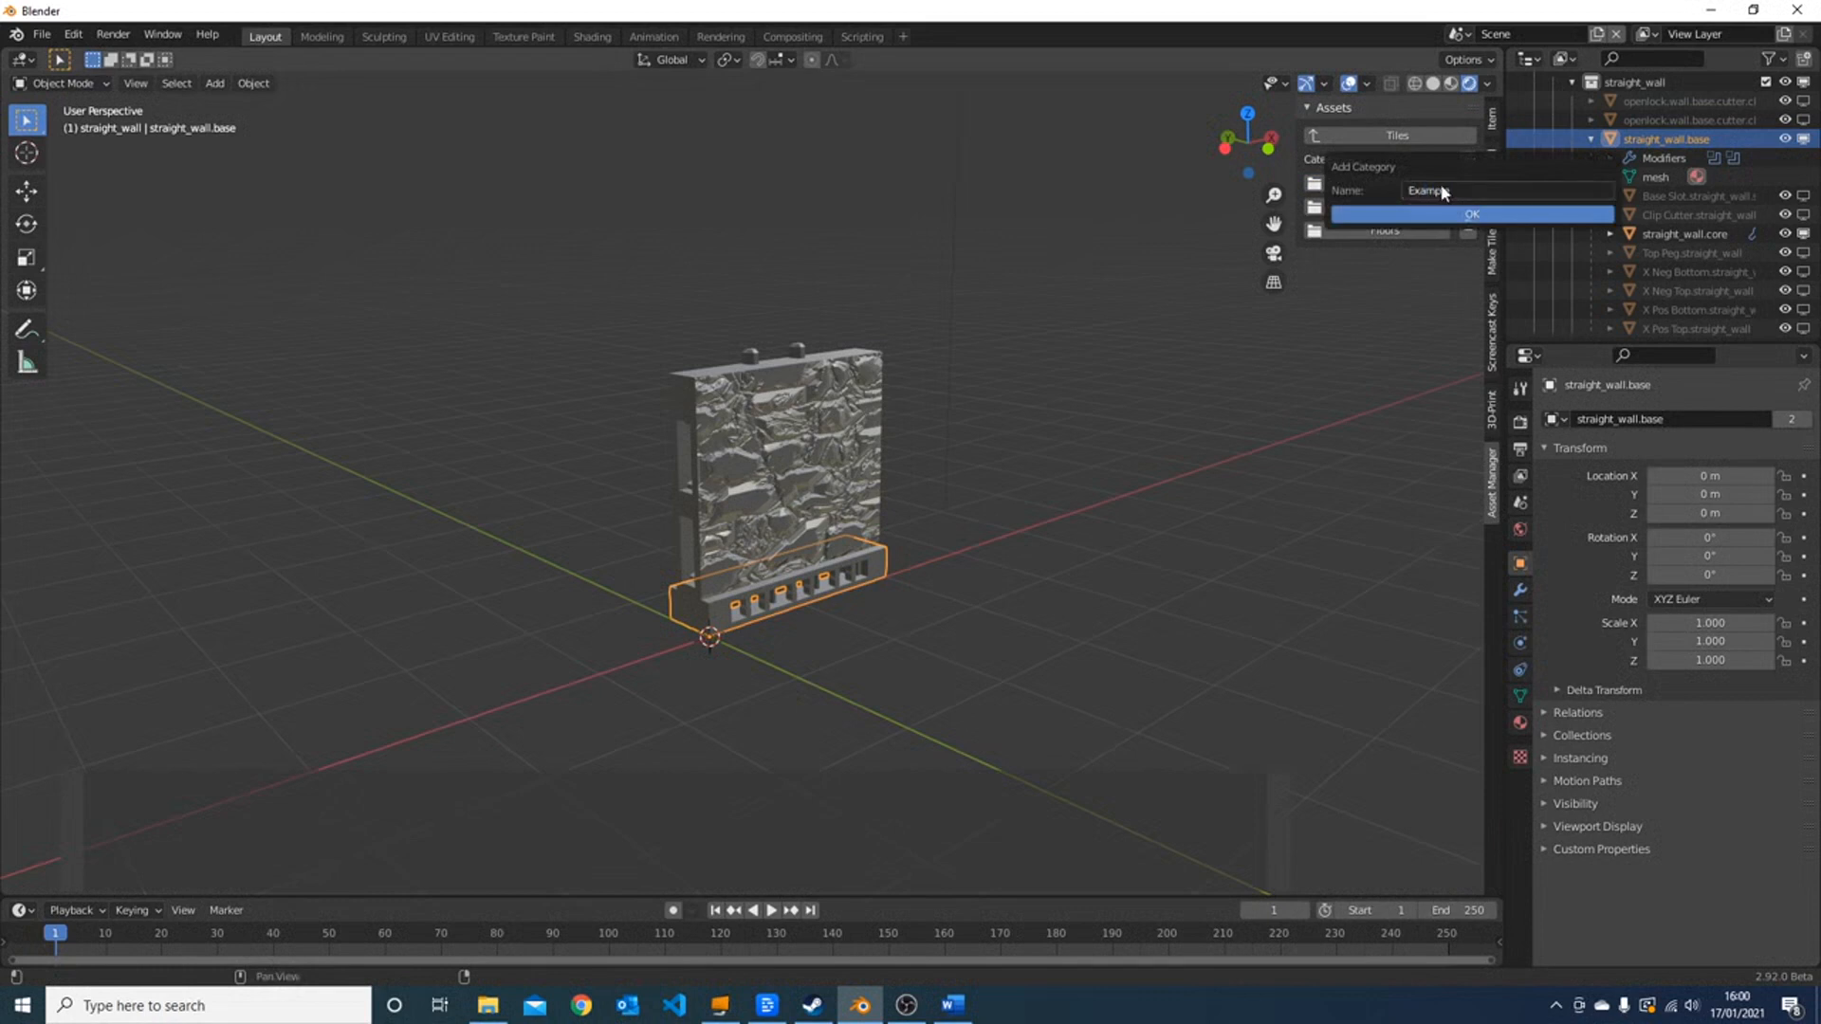
{"action": "left_click", "coordinate": [1483, 217]}
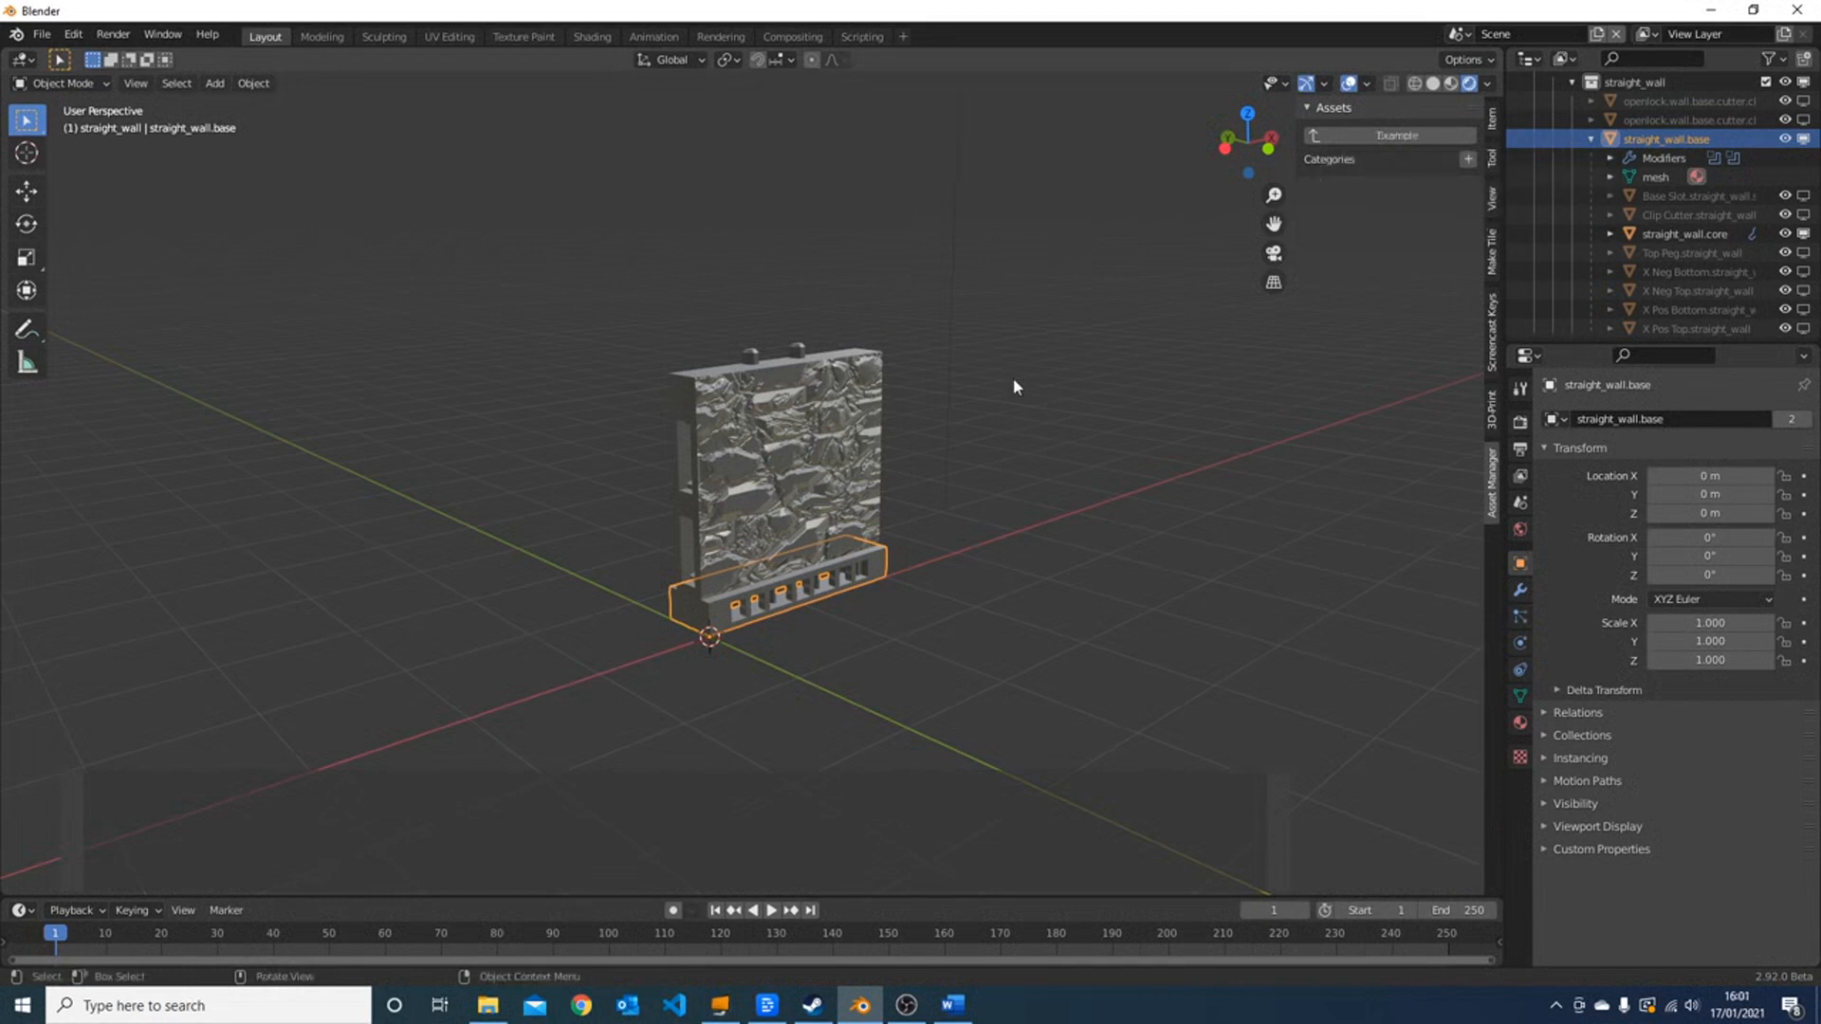
- Save the wall's owning collection to the MakeTile library as OpenLOCK Wall 2 Inch, with straight_wall.base as root object and Tile as collection type
{"action": "right_click", "coordinate": [856, 561]}
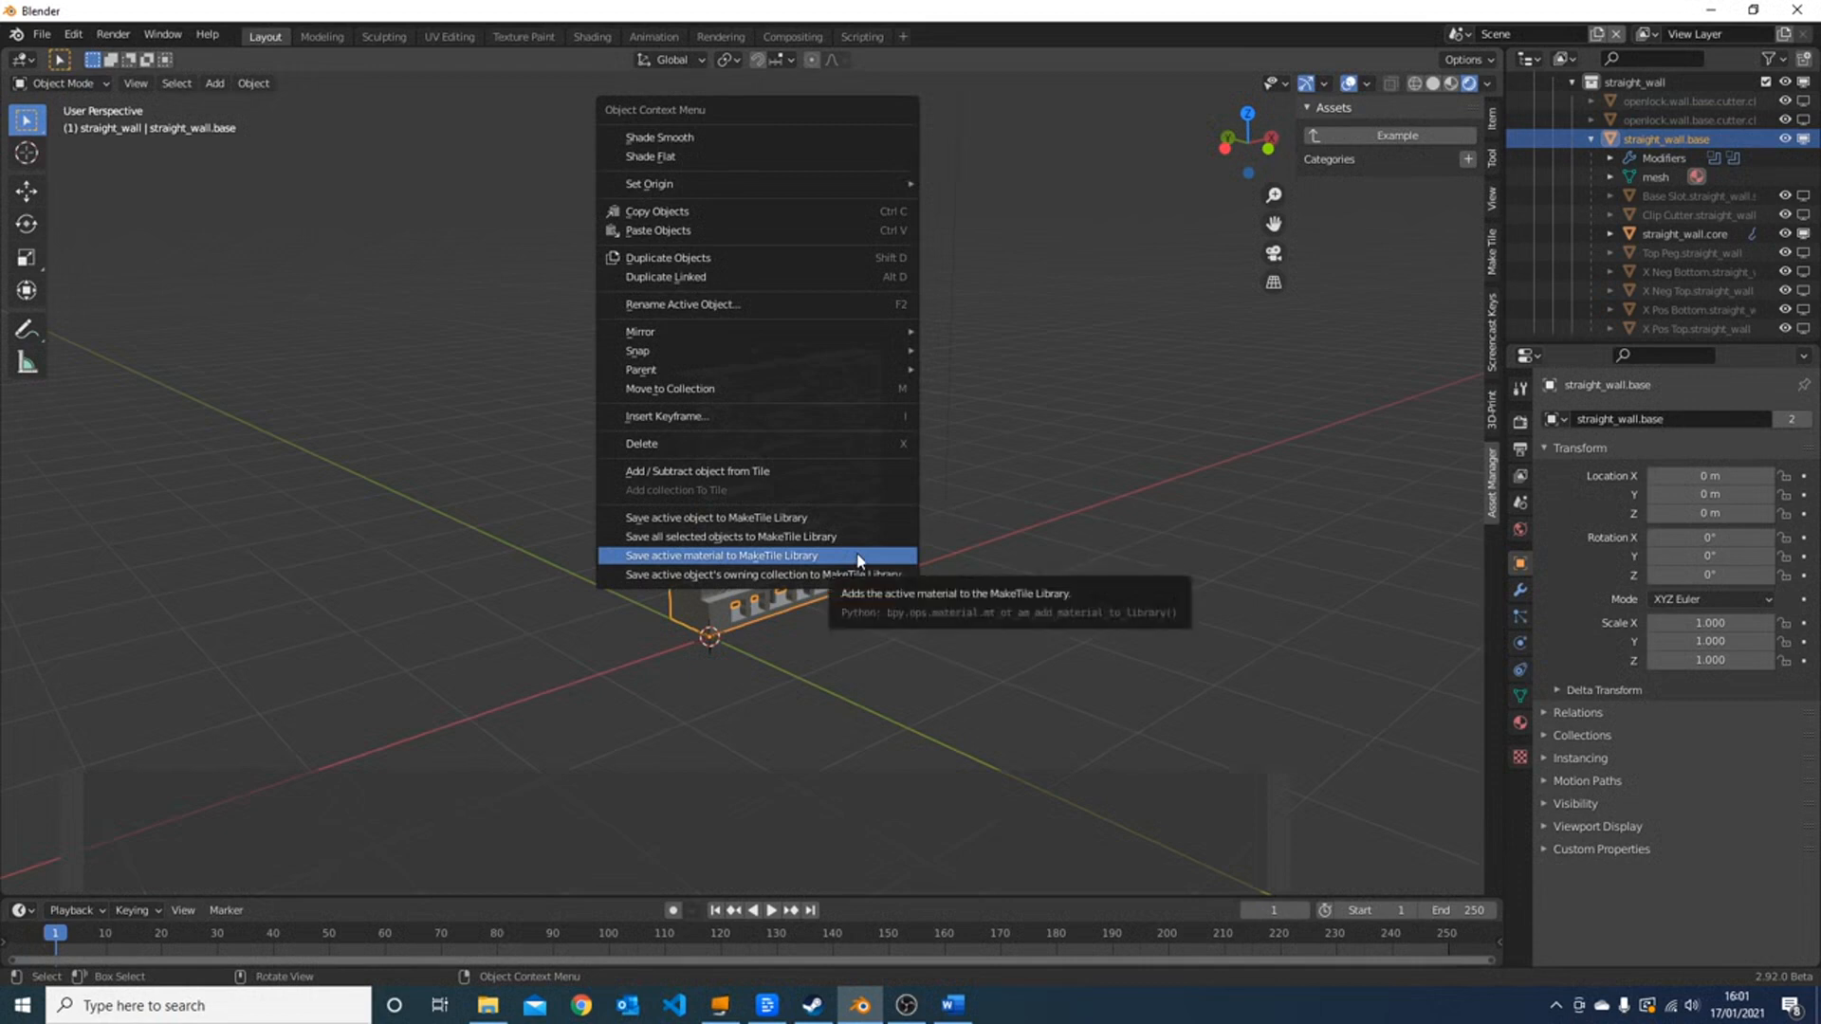
{"action": "left_click", "coordinate": [713, 575]}
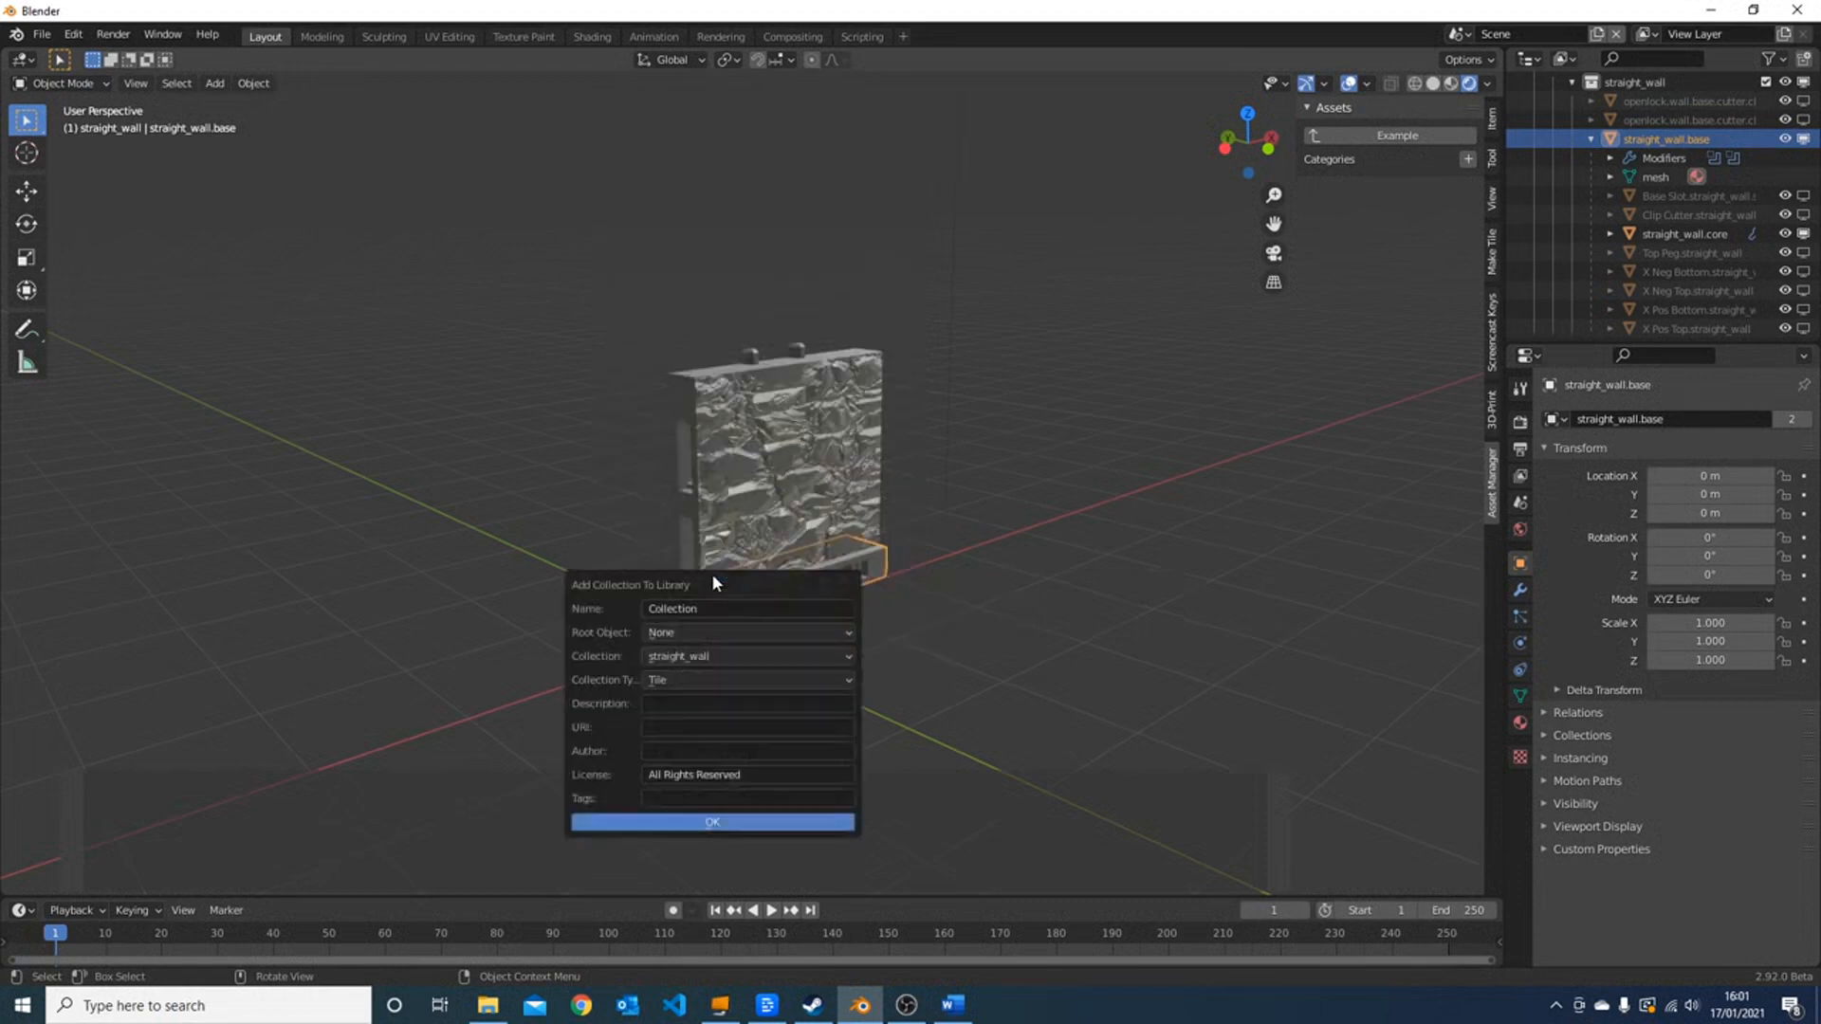
{"action": "left_click", "coordinate": [737, 607]}
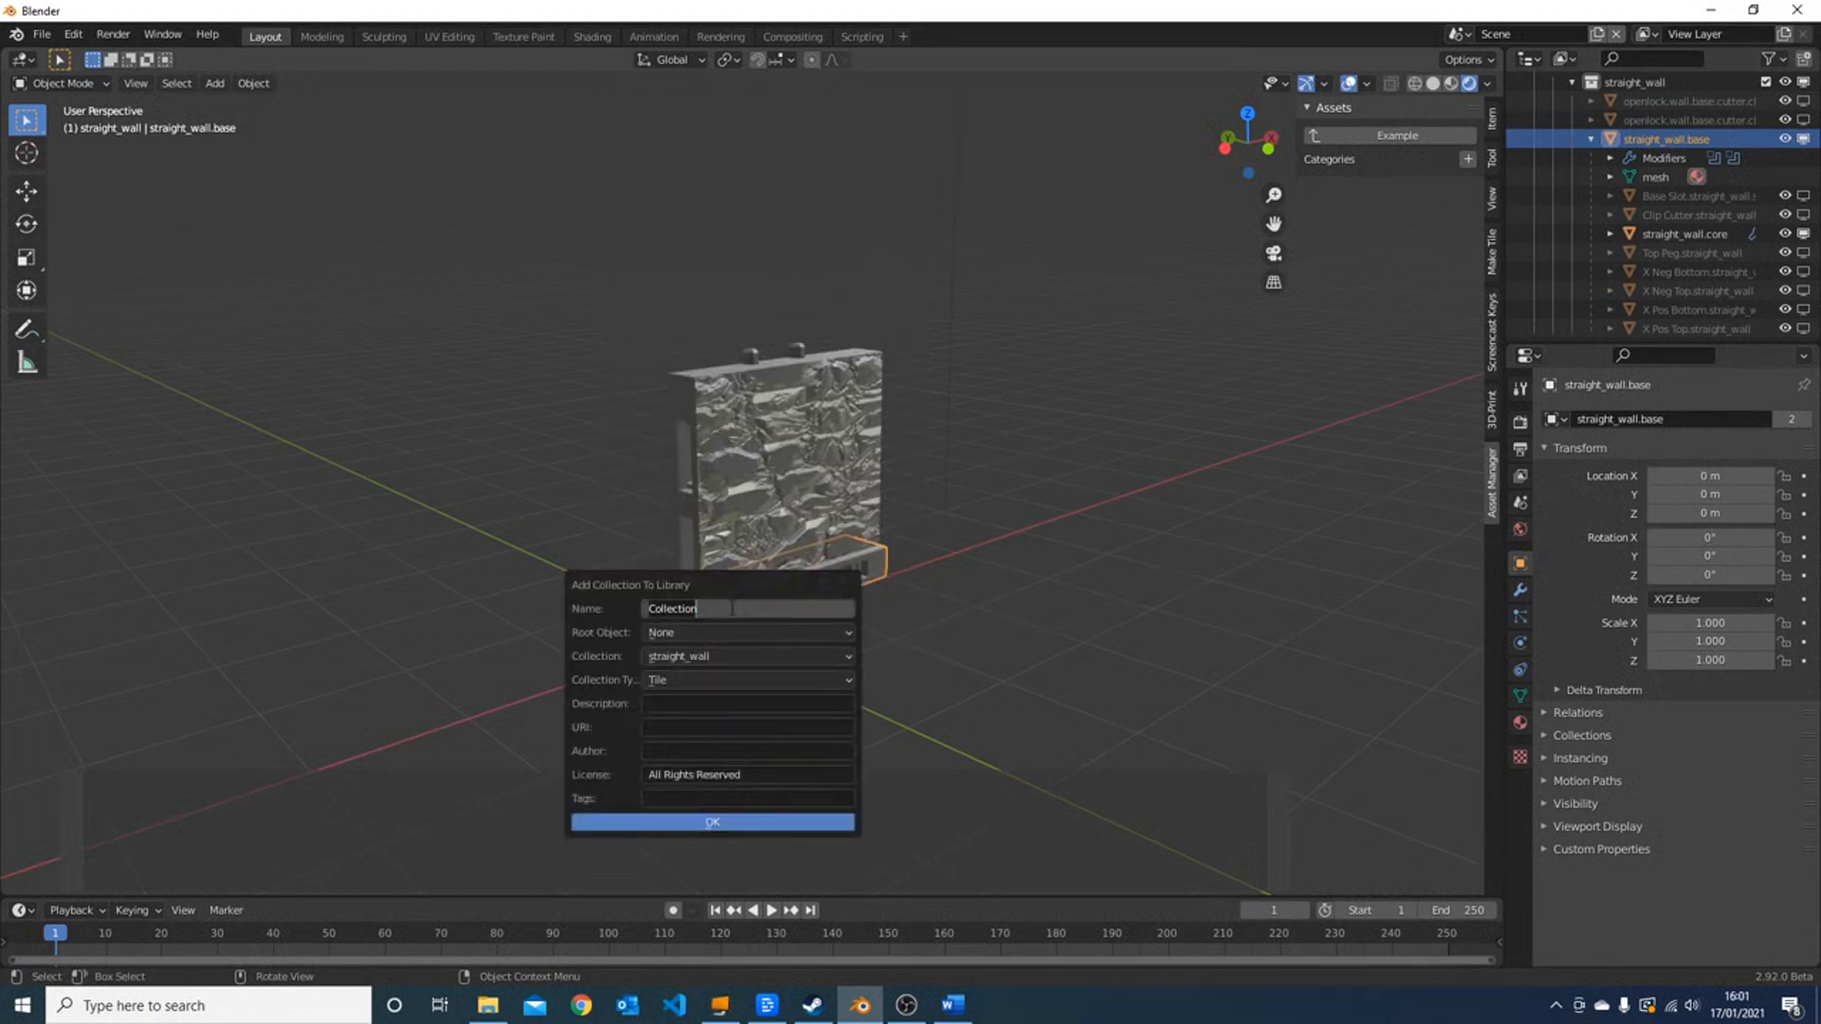
{"action": "type", "text": "OpenLO"}
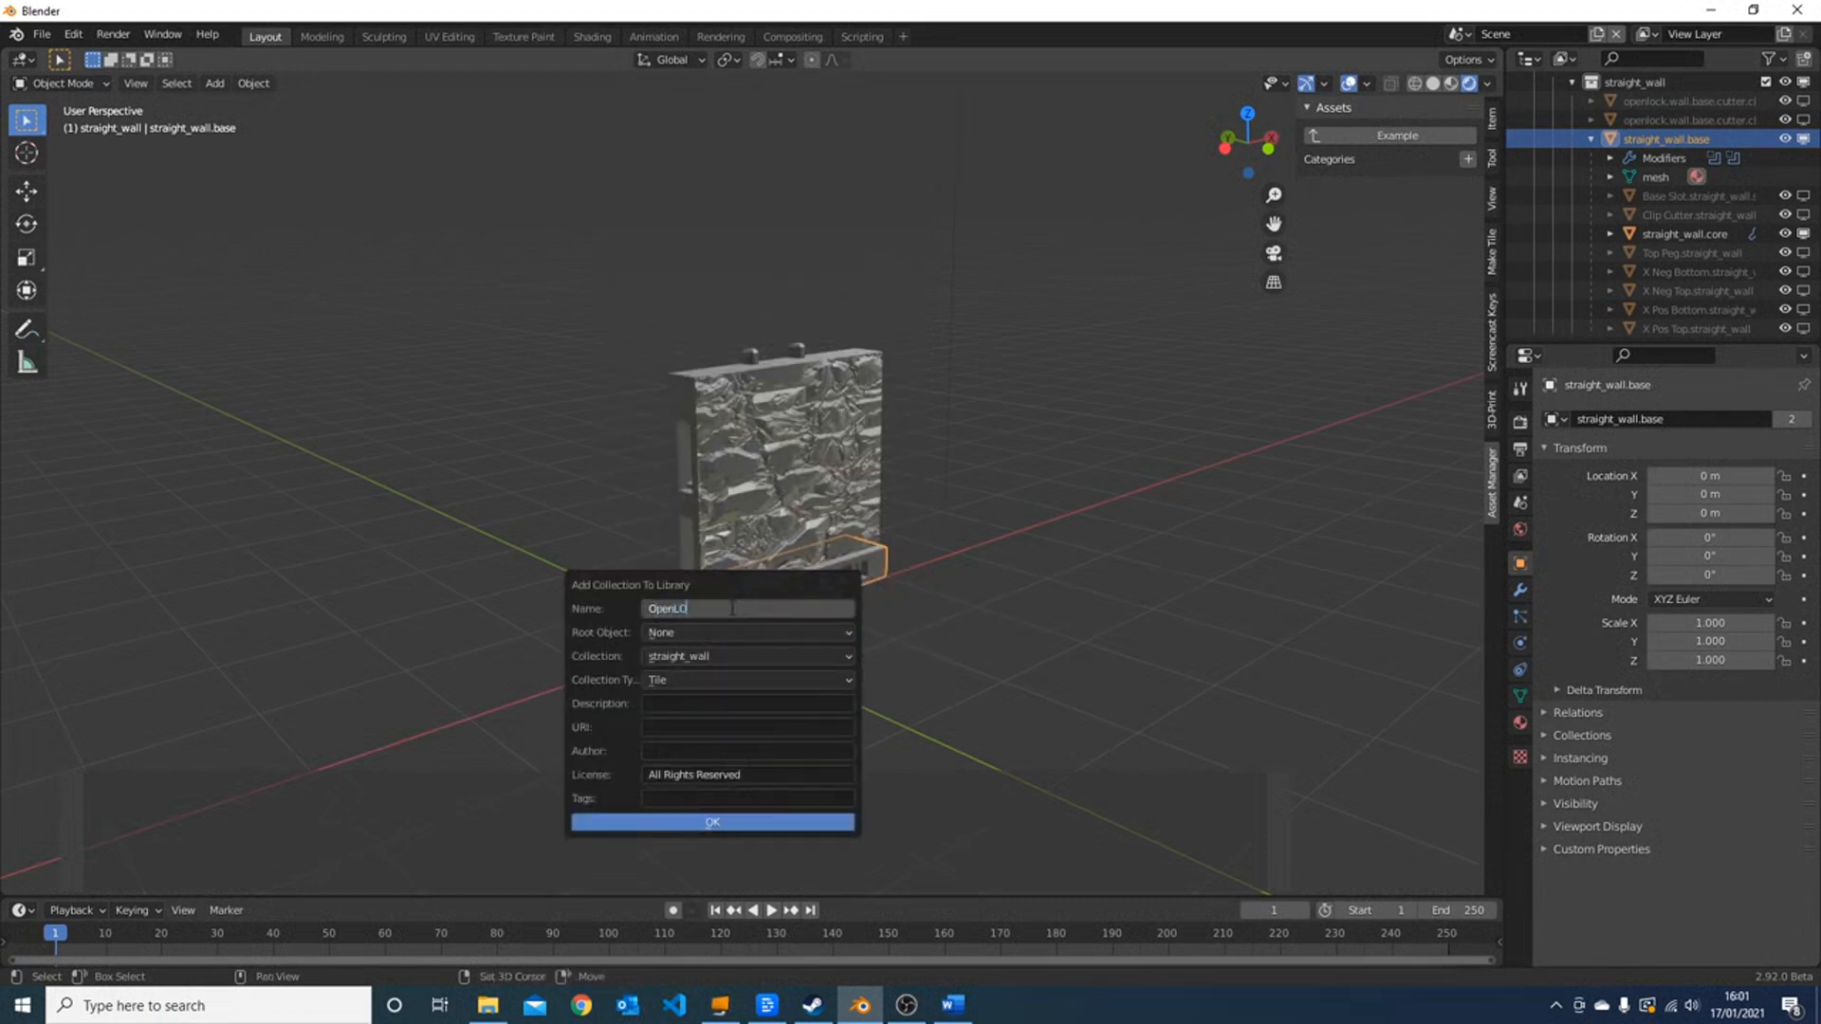
{"action": "type", "text": "CK Wall 2 Inch"}
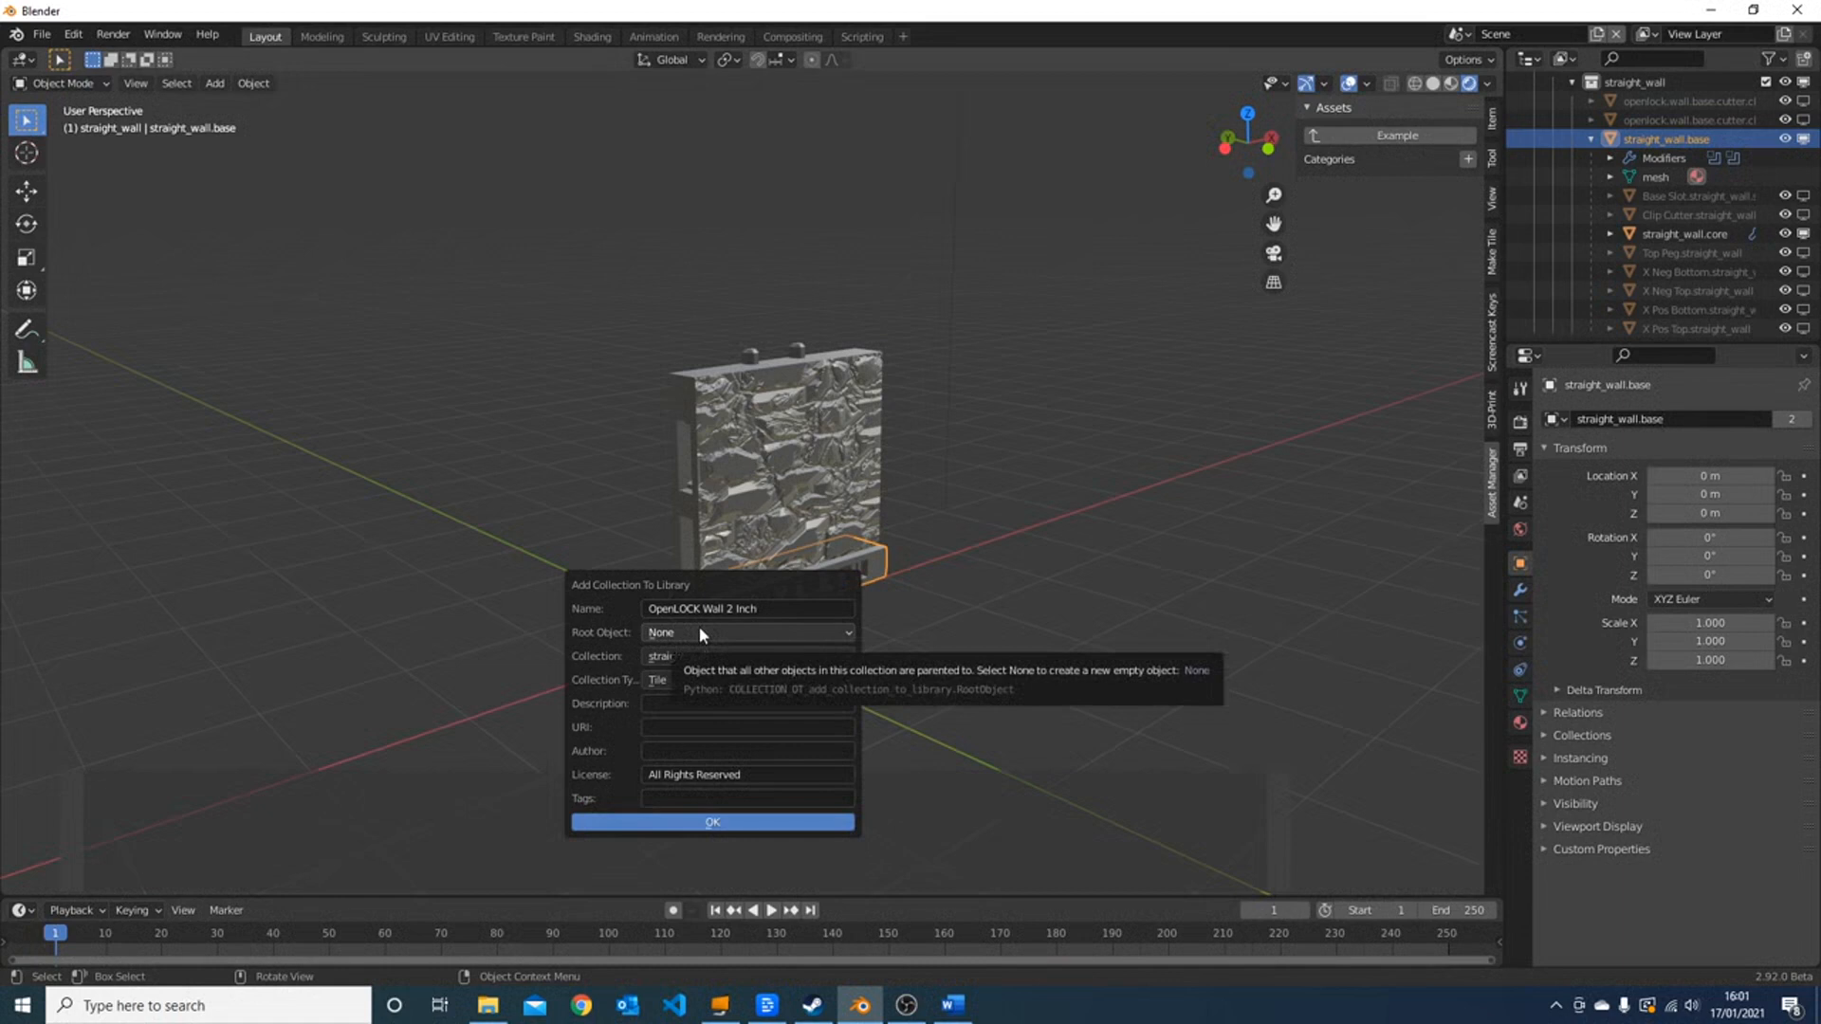
{"action": "left_click", "coordinate": [701, 633]}
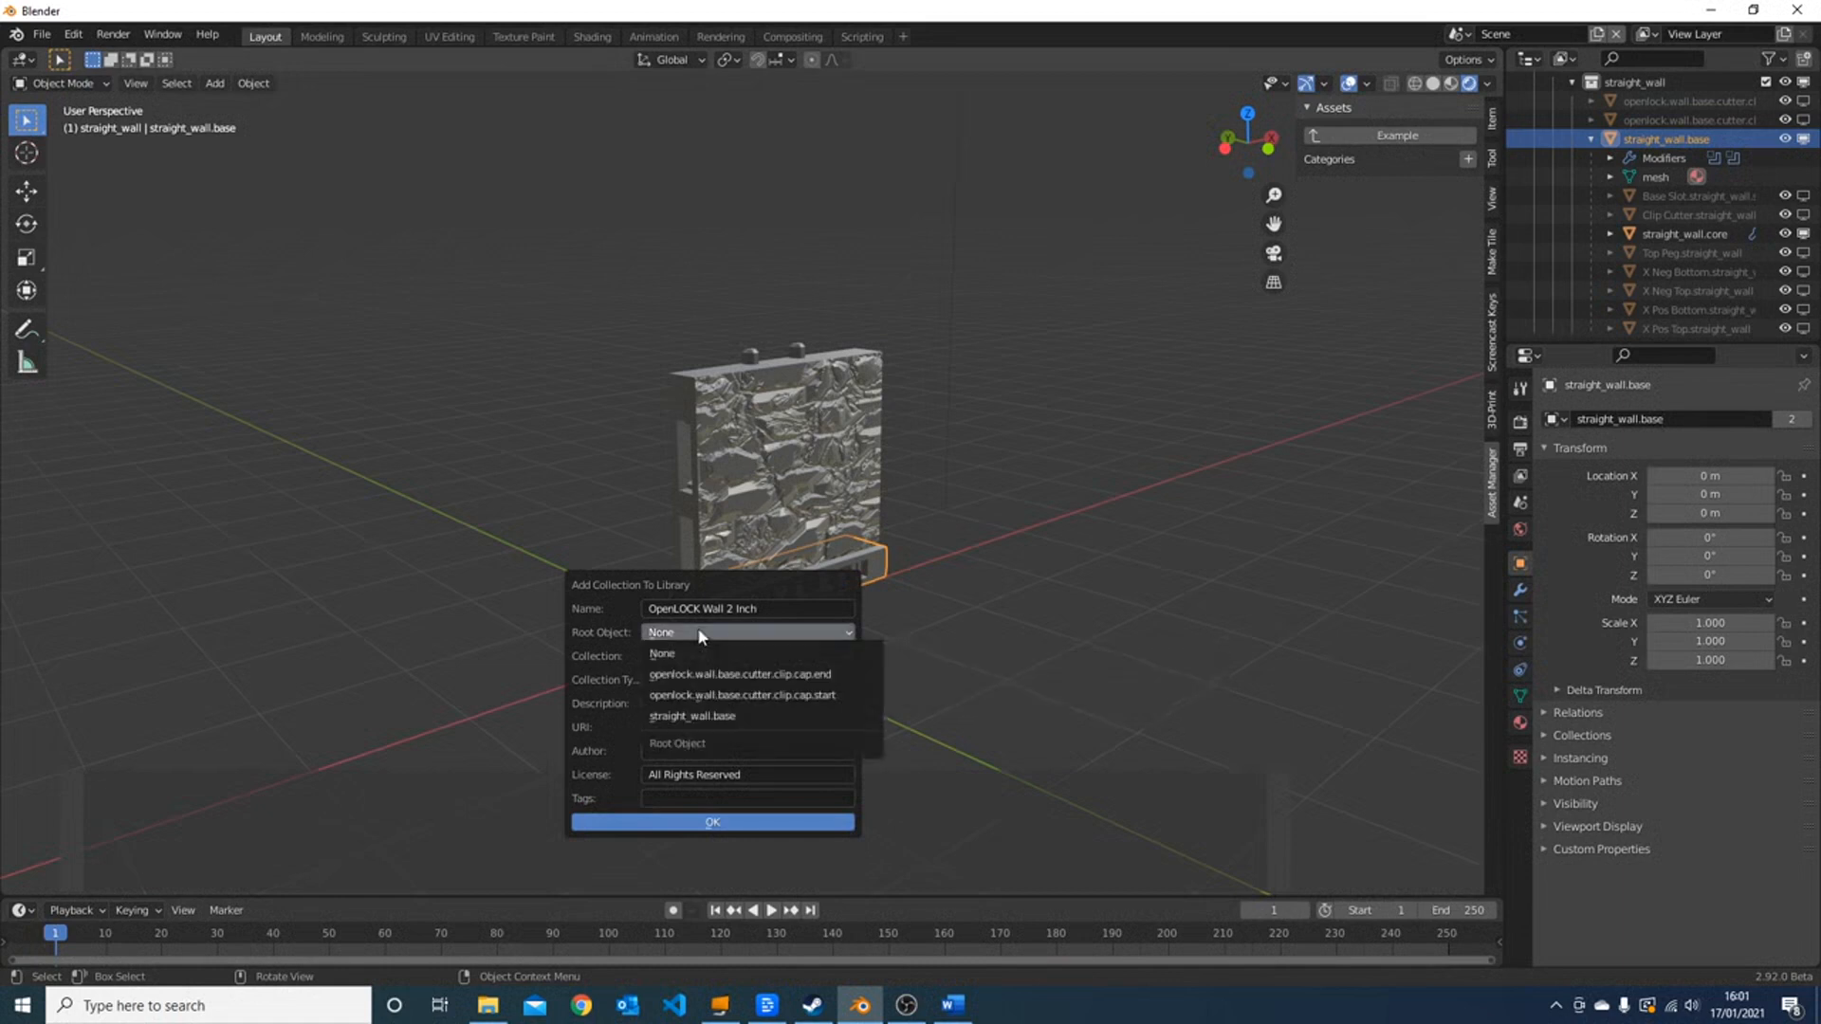
{"action": "left_click", "coordinate": [702, 717]}
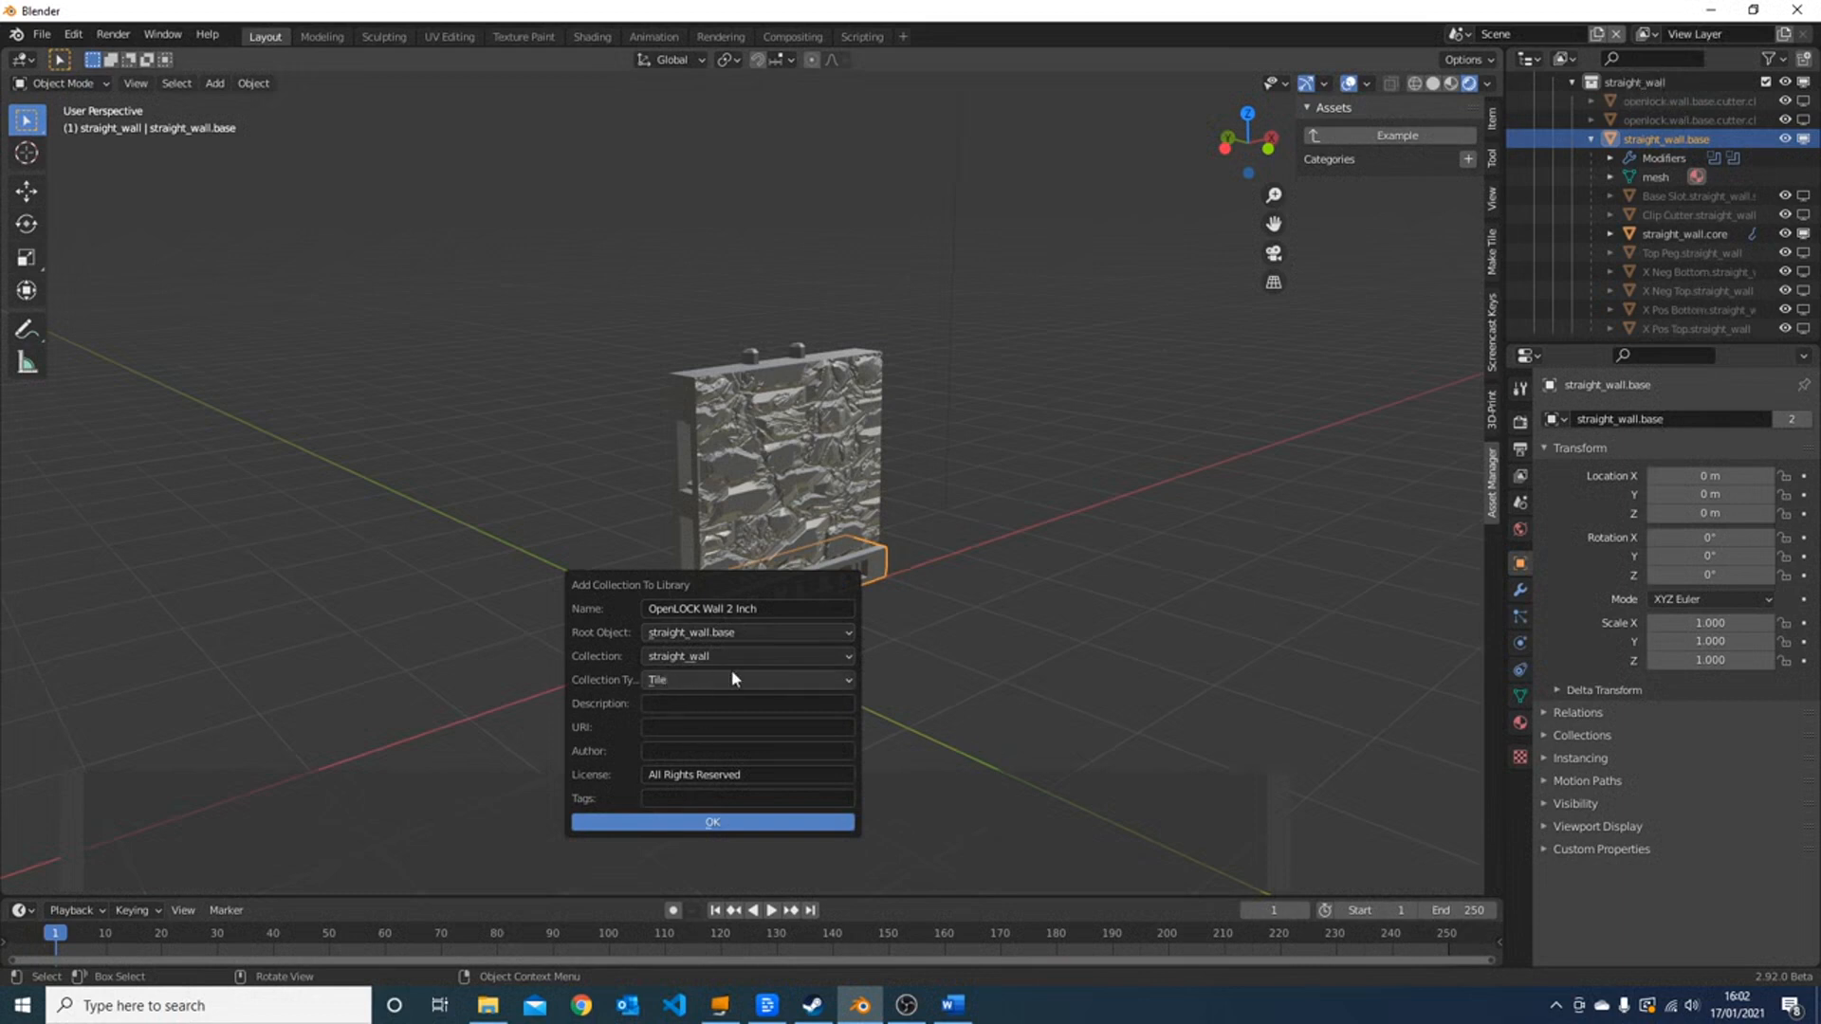
{"action": "left_click", "coordinate": [702, 680]}
{"action": "left_click", "coordinate": [704, 700]}
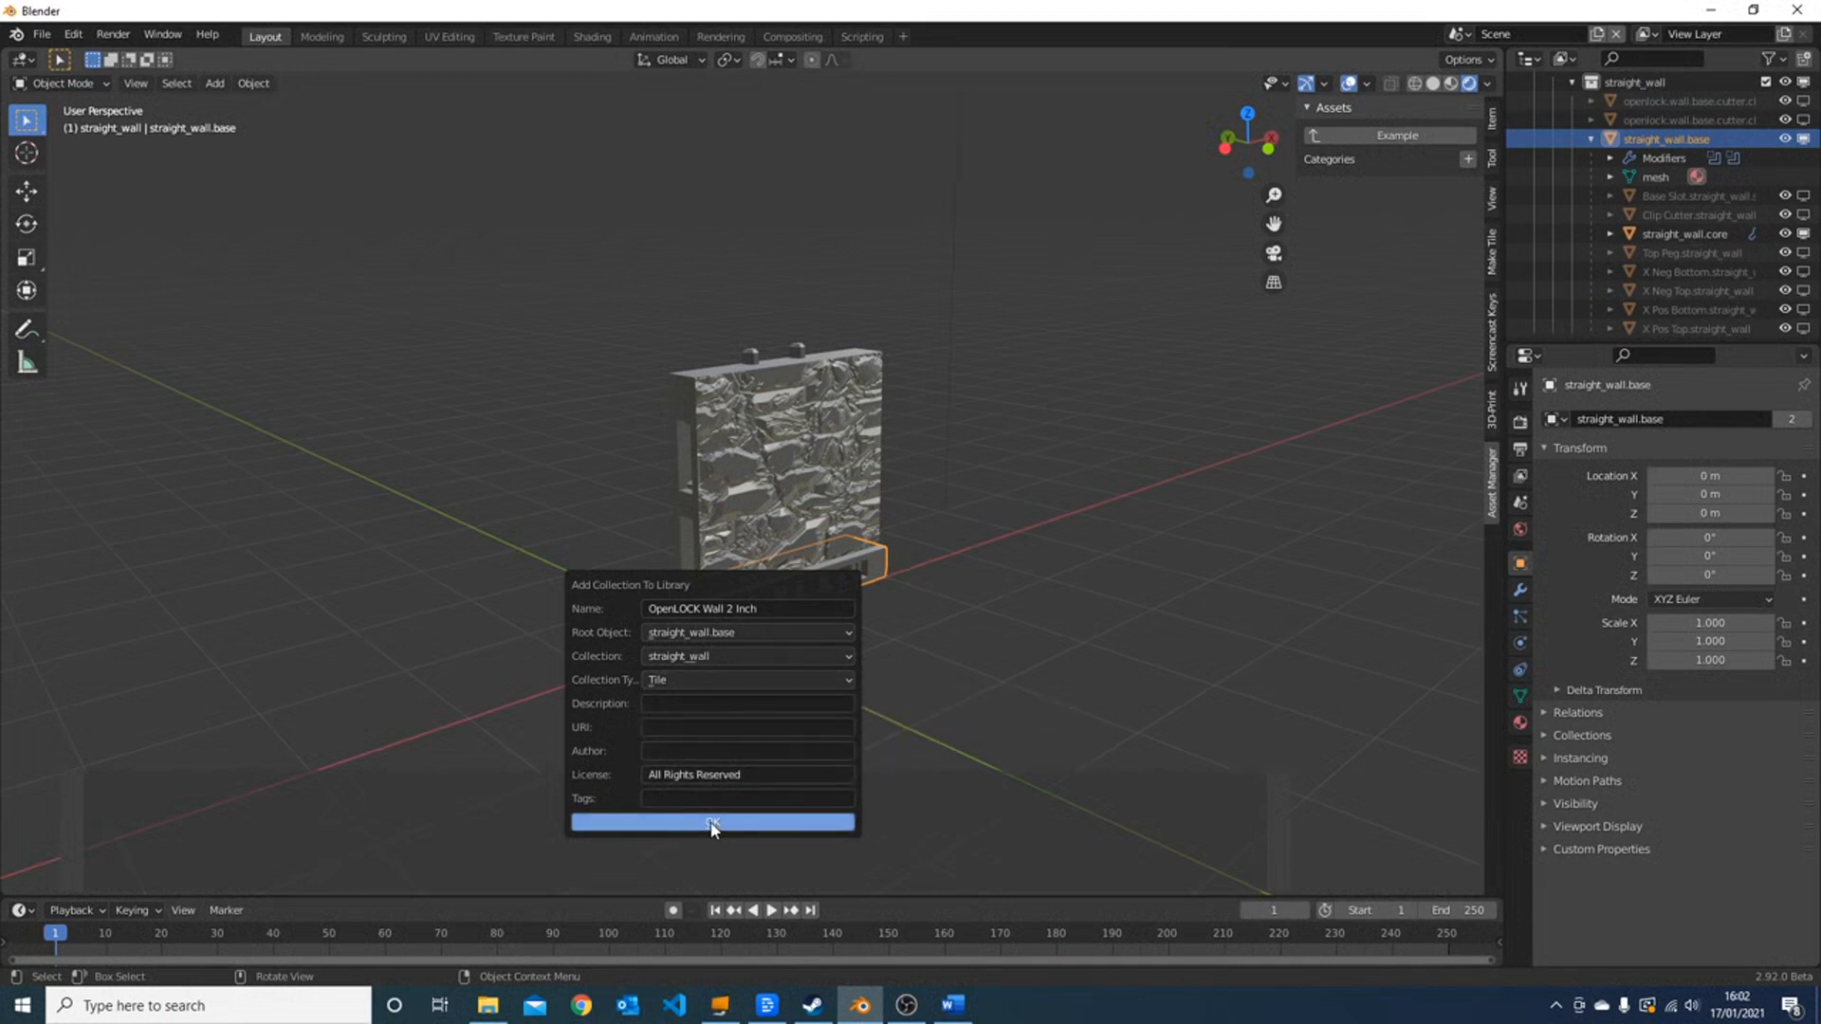
{"action": "key", "text": "Return"}
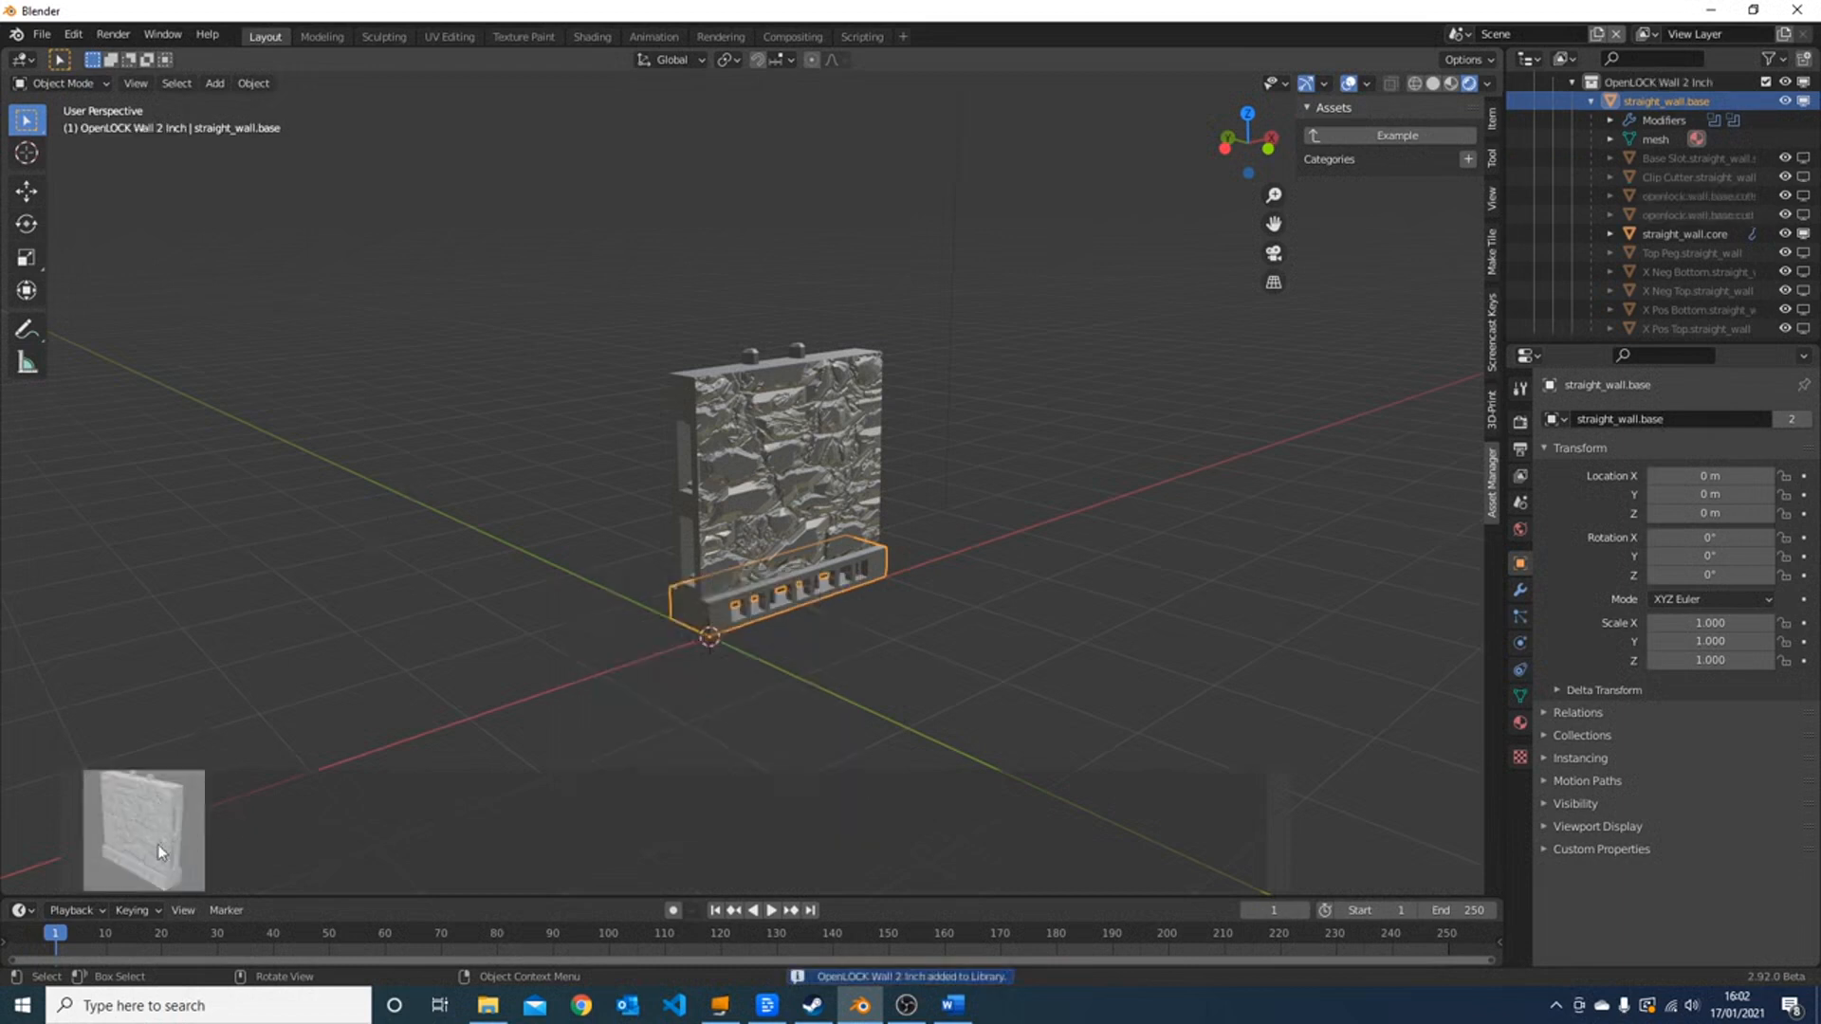
- Place the saved OpenLOCK Wall 2 Inch asset in the scene and select the wall's base
{"action": "left_click_drag", "start_coordinate": [161, 841], "coordinate": [1155, 509]}
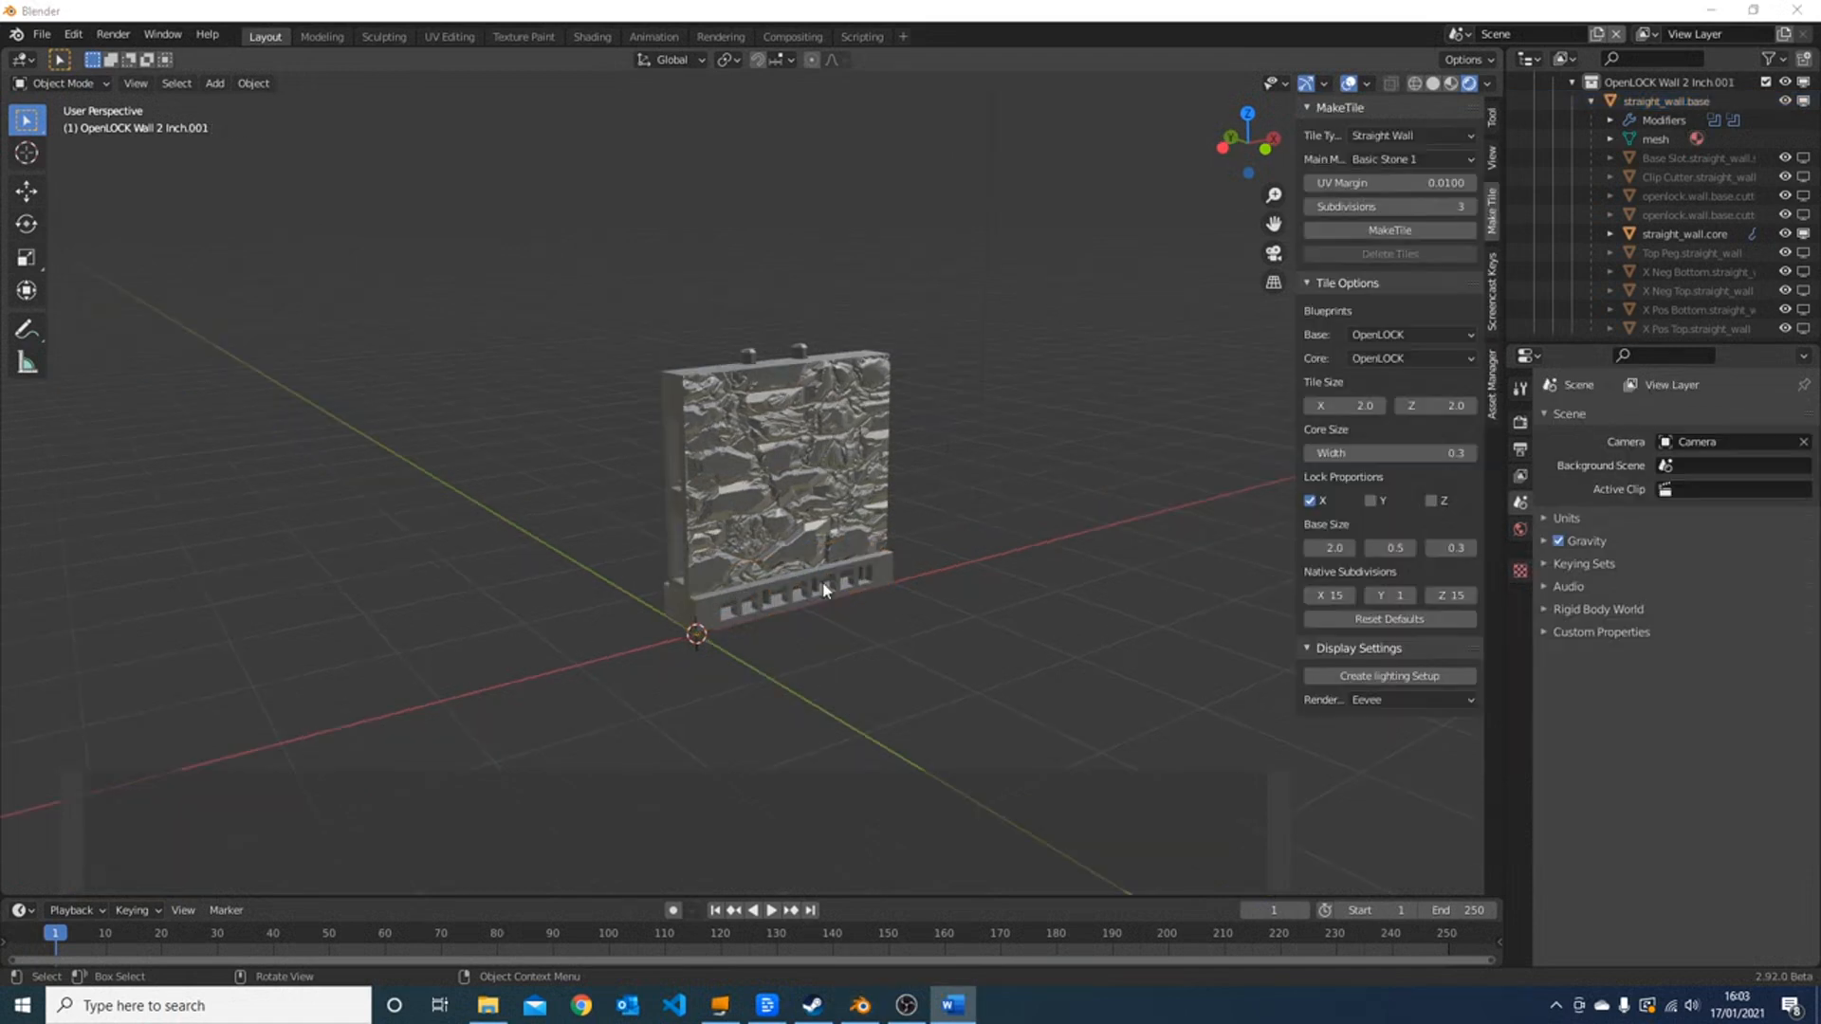
{"action": "left_click", "coordinate": [823, 590]}
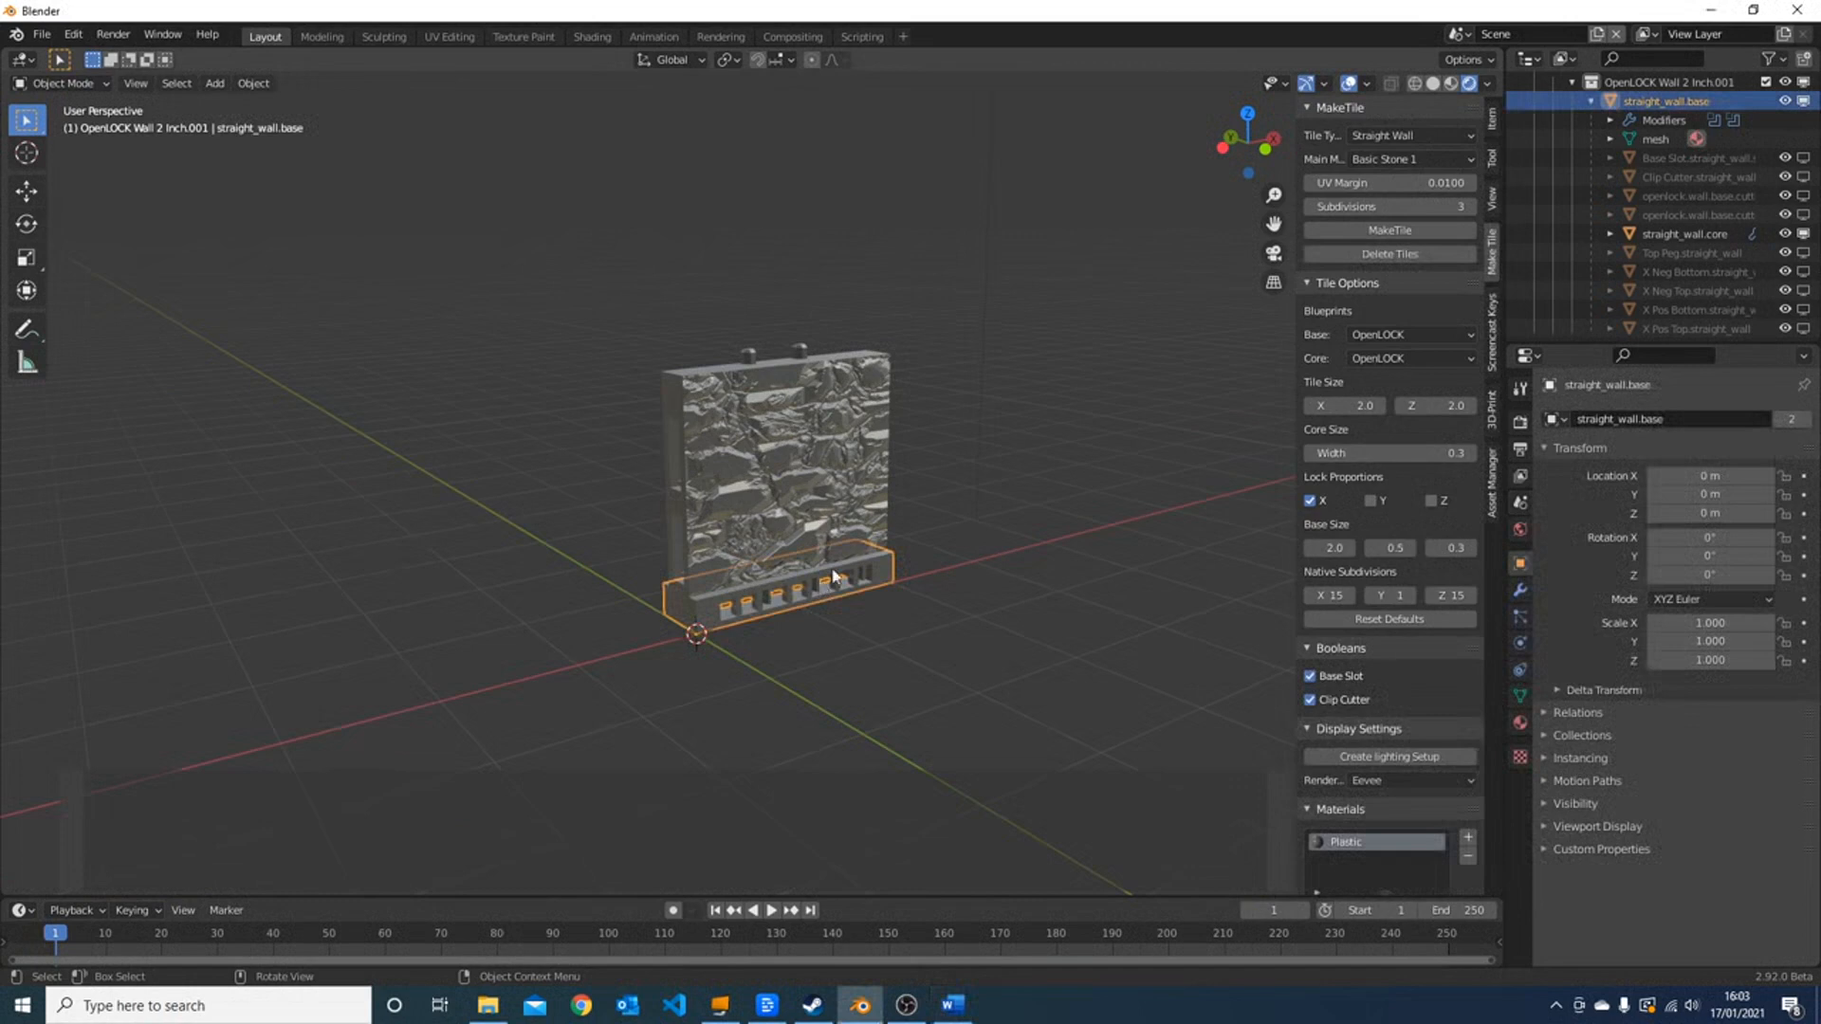
- Try the Architectural Element collection type in the dialog for saving the wall's owning collection to the library
{"action": "right_click", "coordinate": [777, 594]}
{"action": "left_click", "coordinate": [778, 590]}
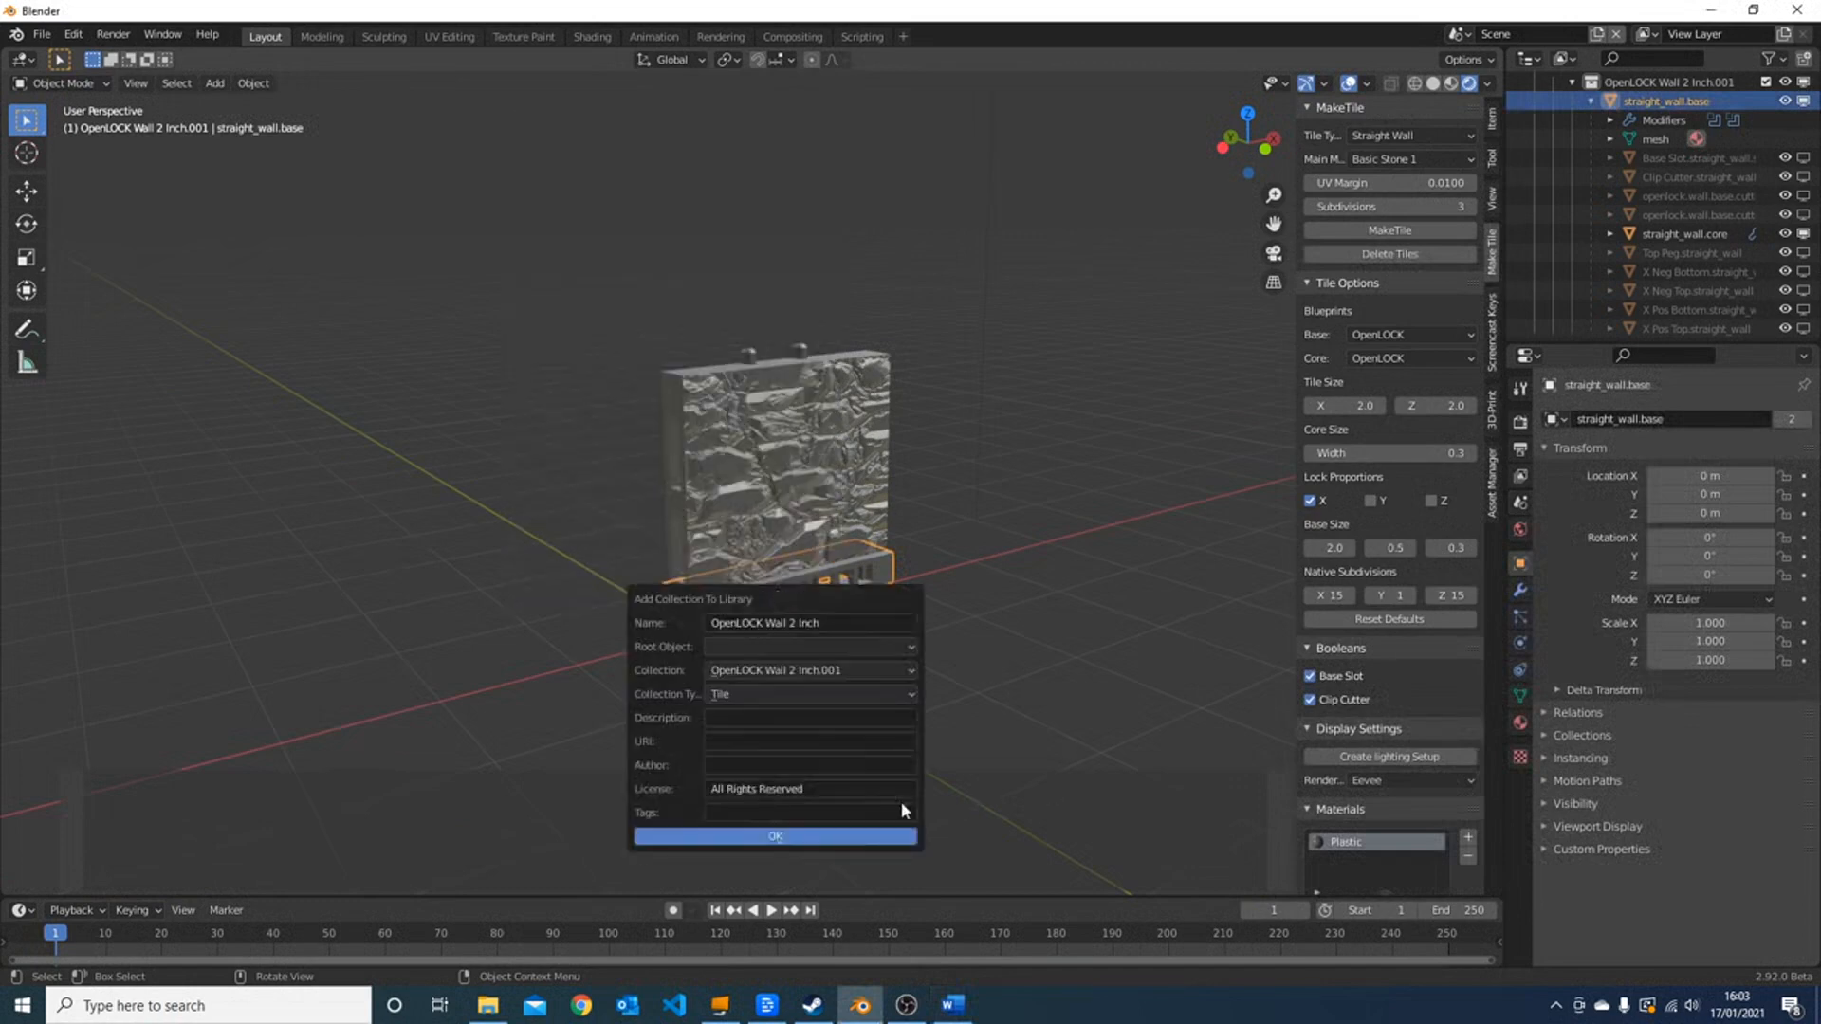
{"action": "left_click", "coordinate": [766, 695]}
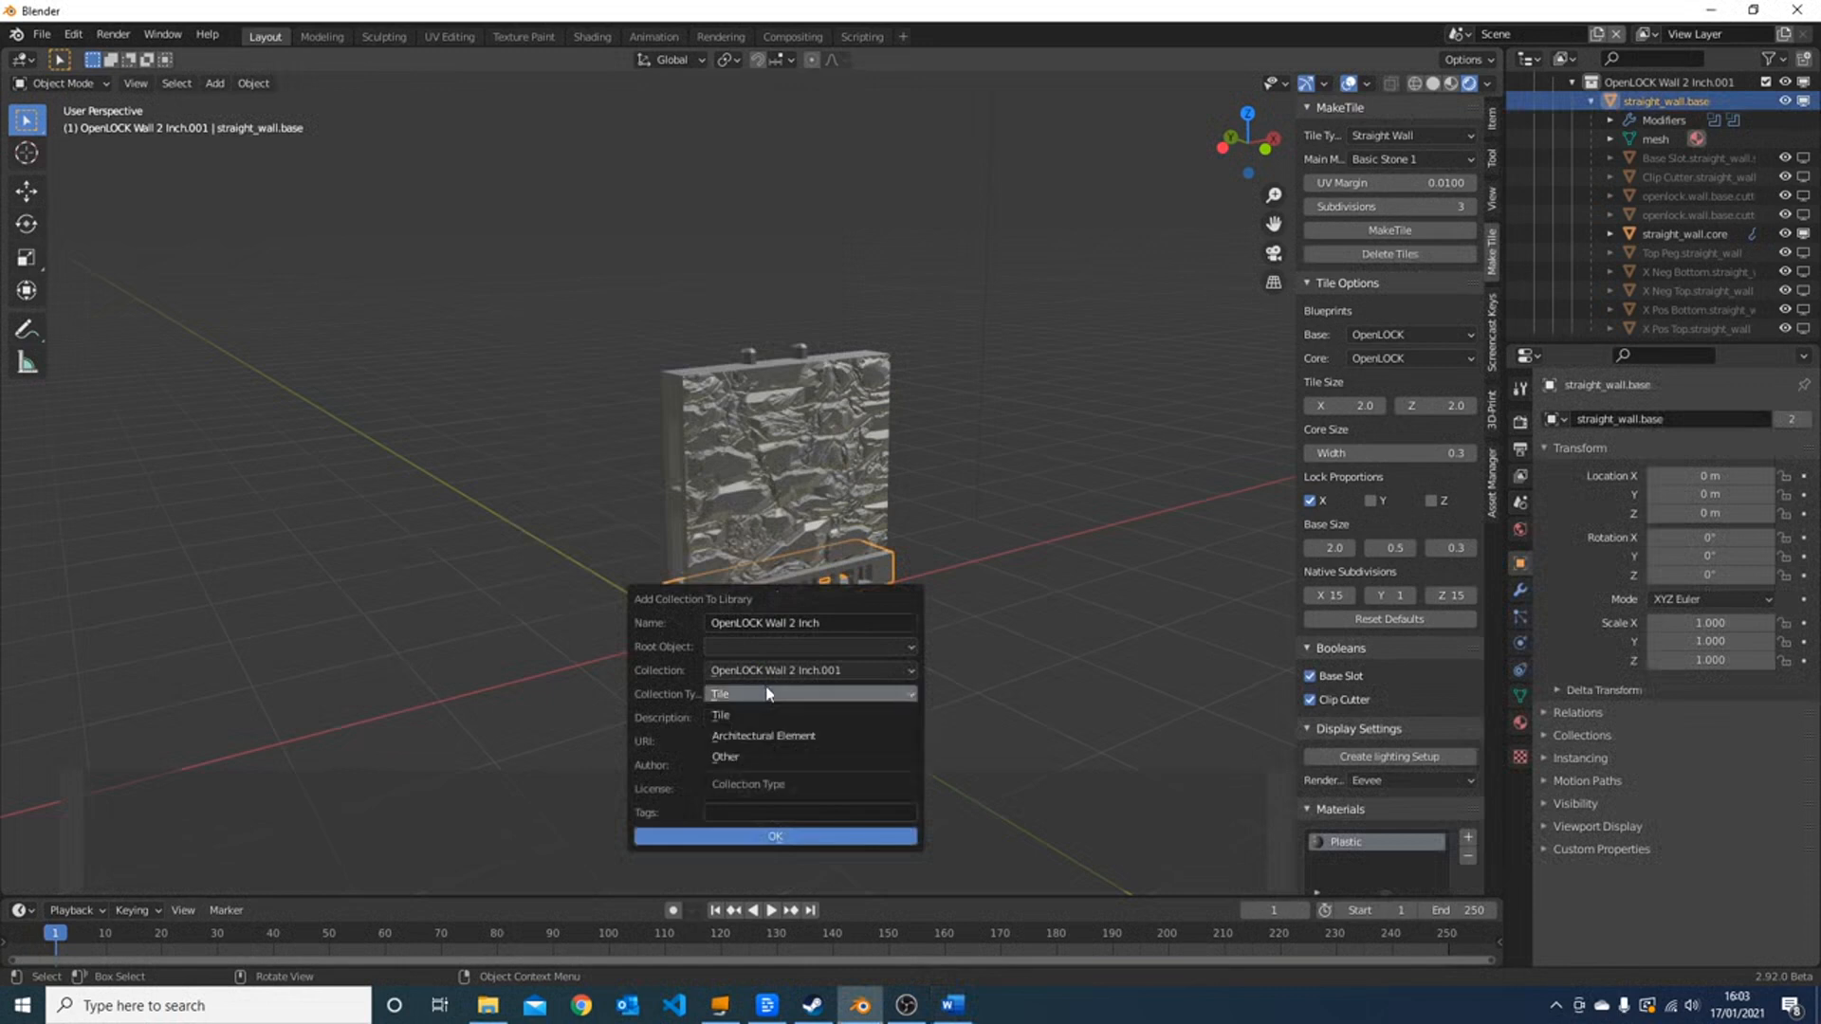
{"action": "left_click", "coordinate": [793, 737]}
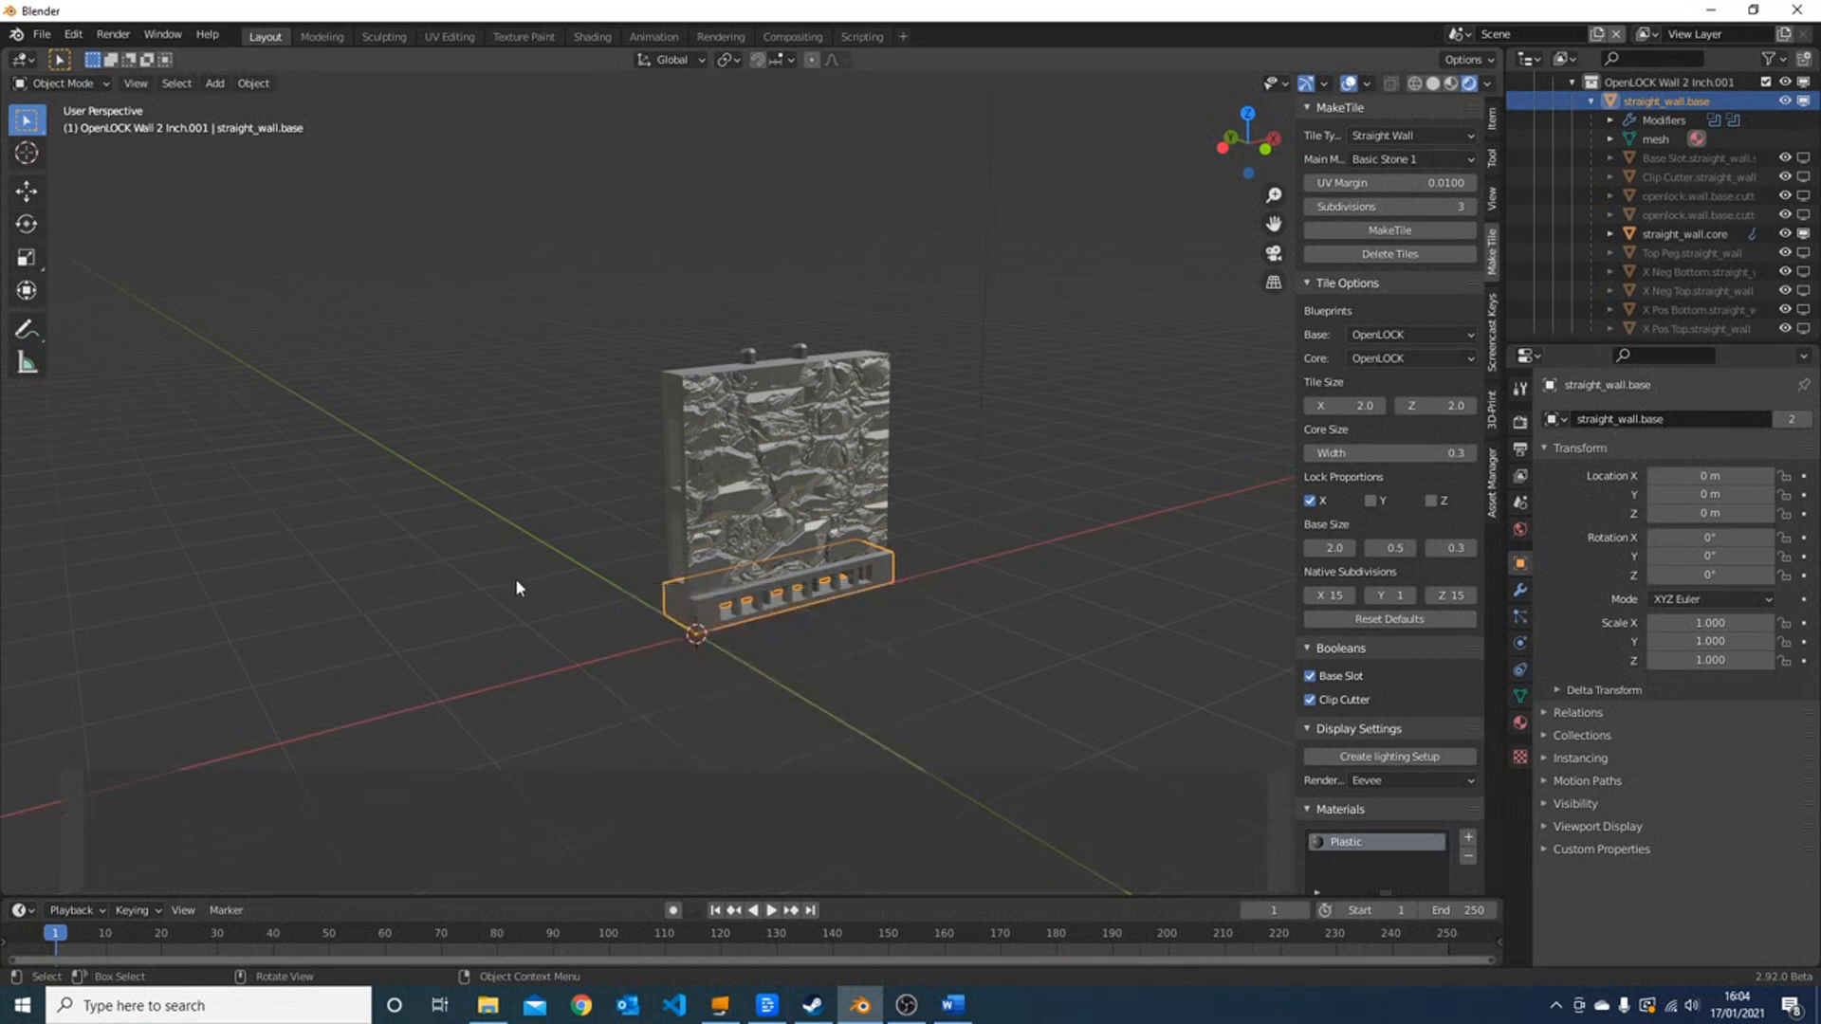
{"action": "middle_click_drag", "start_coordinate": [515, 577], "coordinate": [834, 464]}
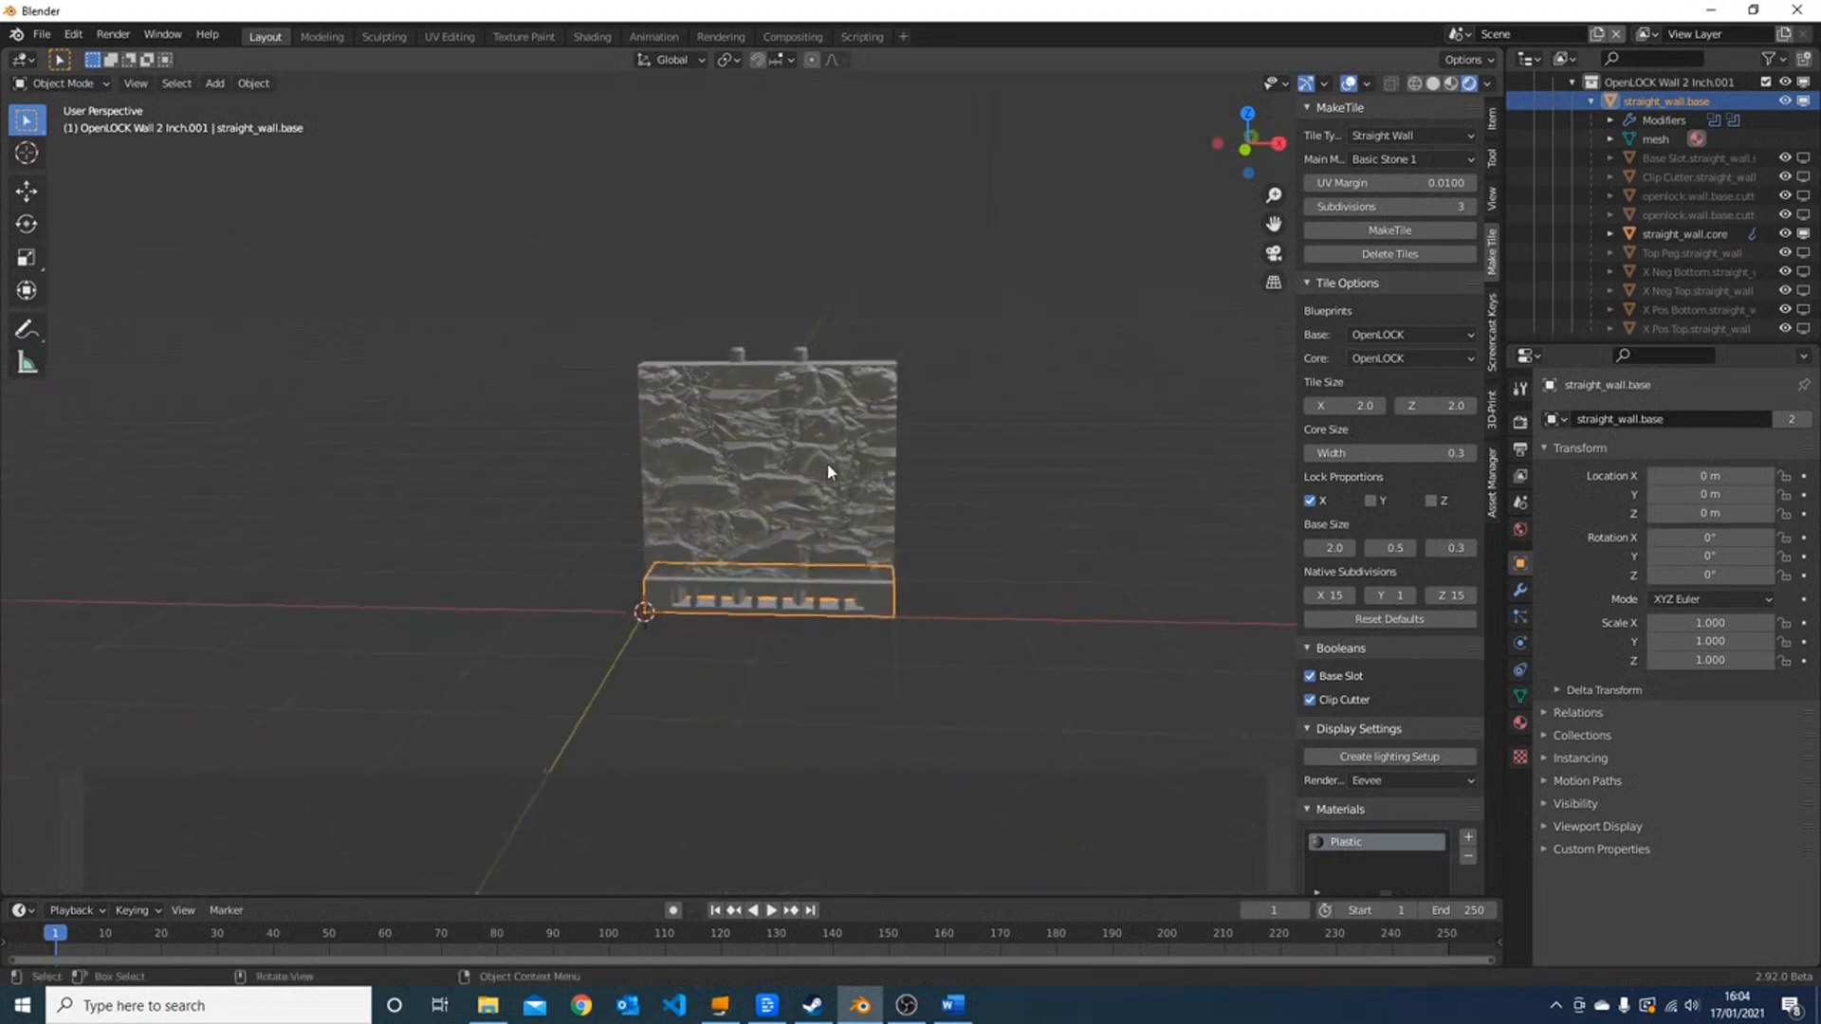
- Place the straight doorway asset from the Architectural Elements category in the scene beside the wall tile
{"action": "left_click", "coordinate": [1494, 490]}
{"action": "left_click", "coordinate": [1366, 136]}
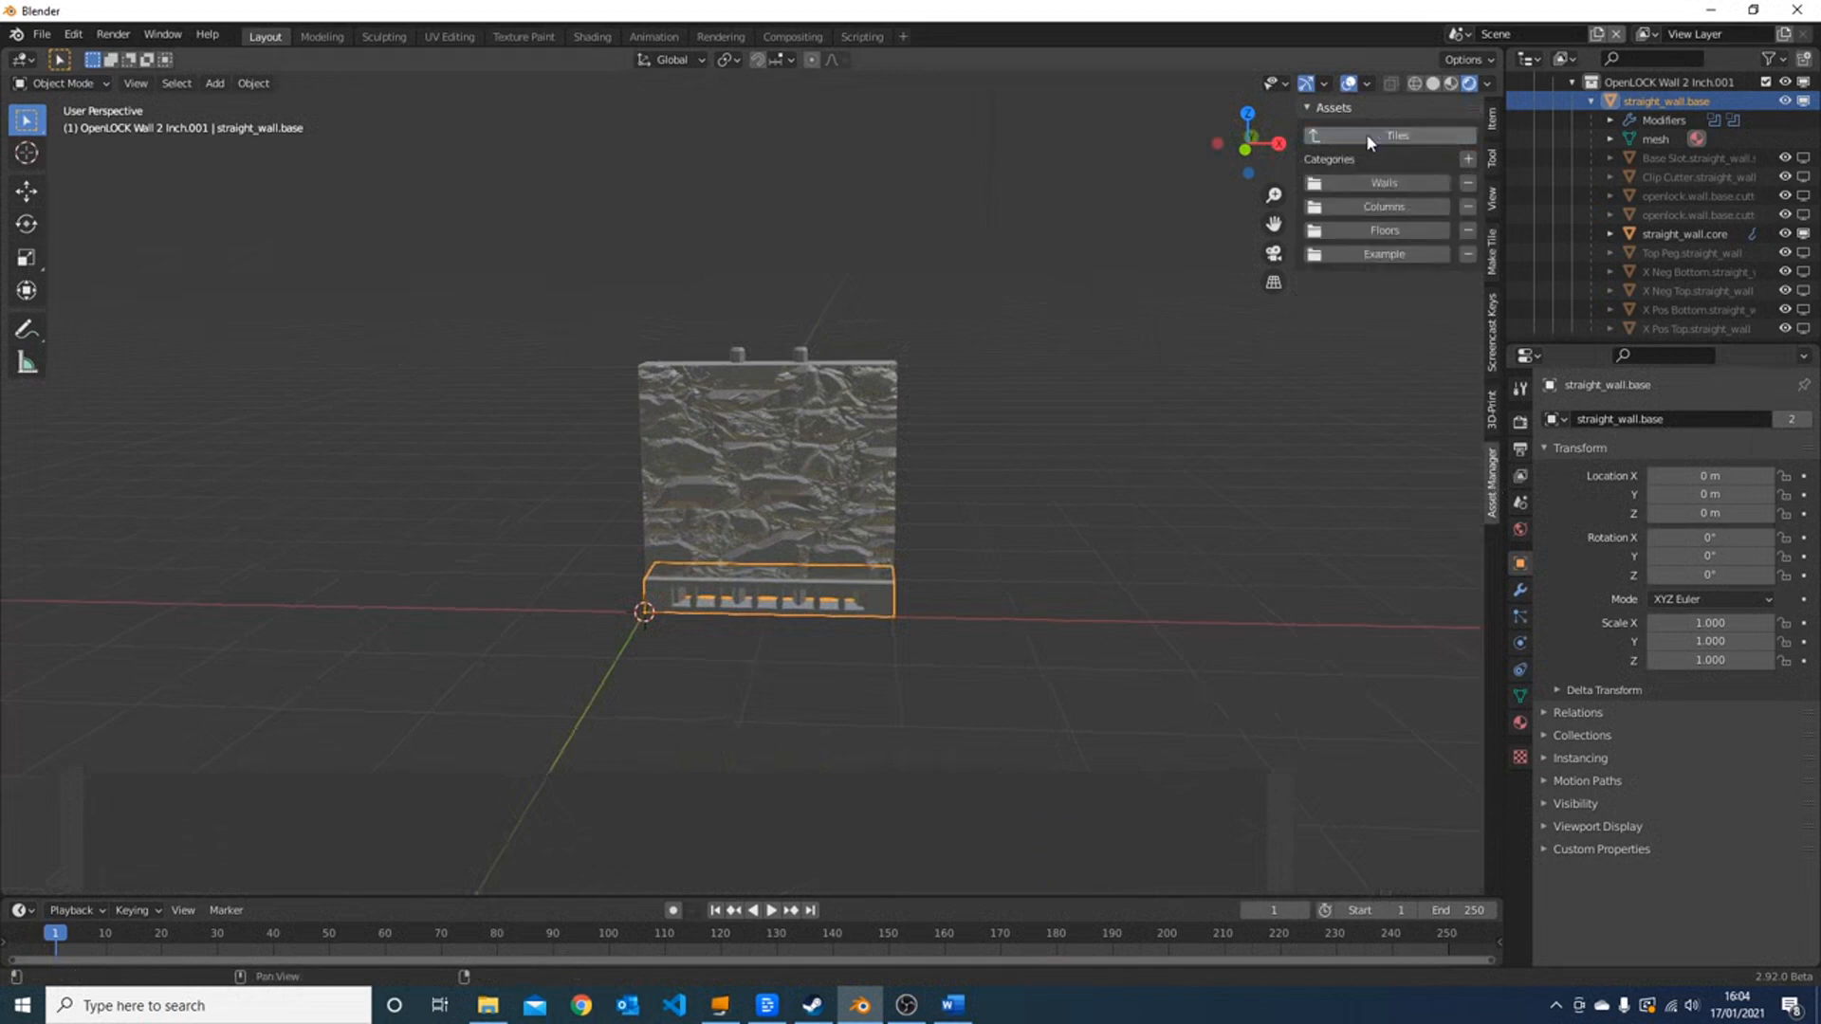
{"action": "left_click", "coordinate": [1363, 209]}
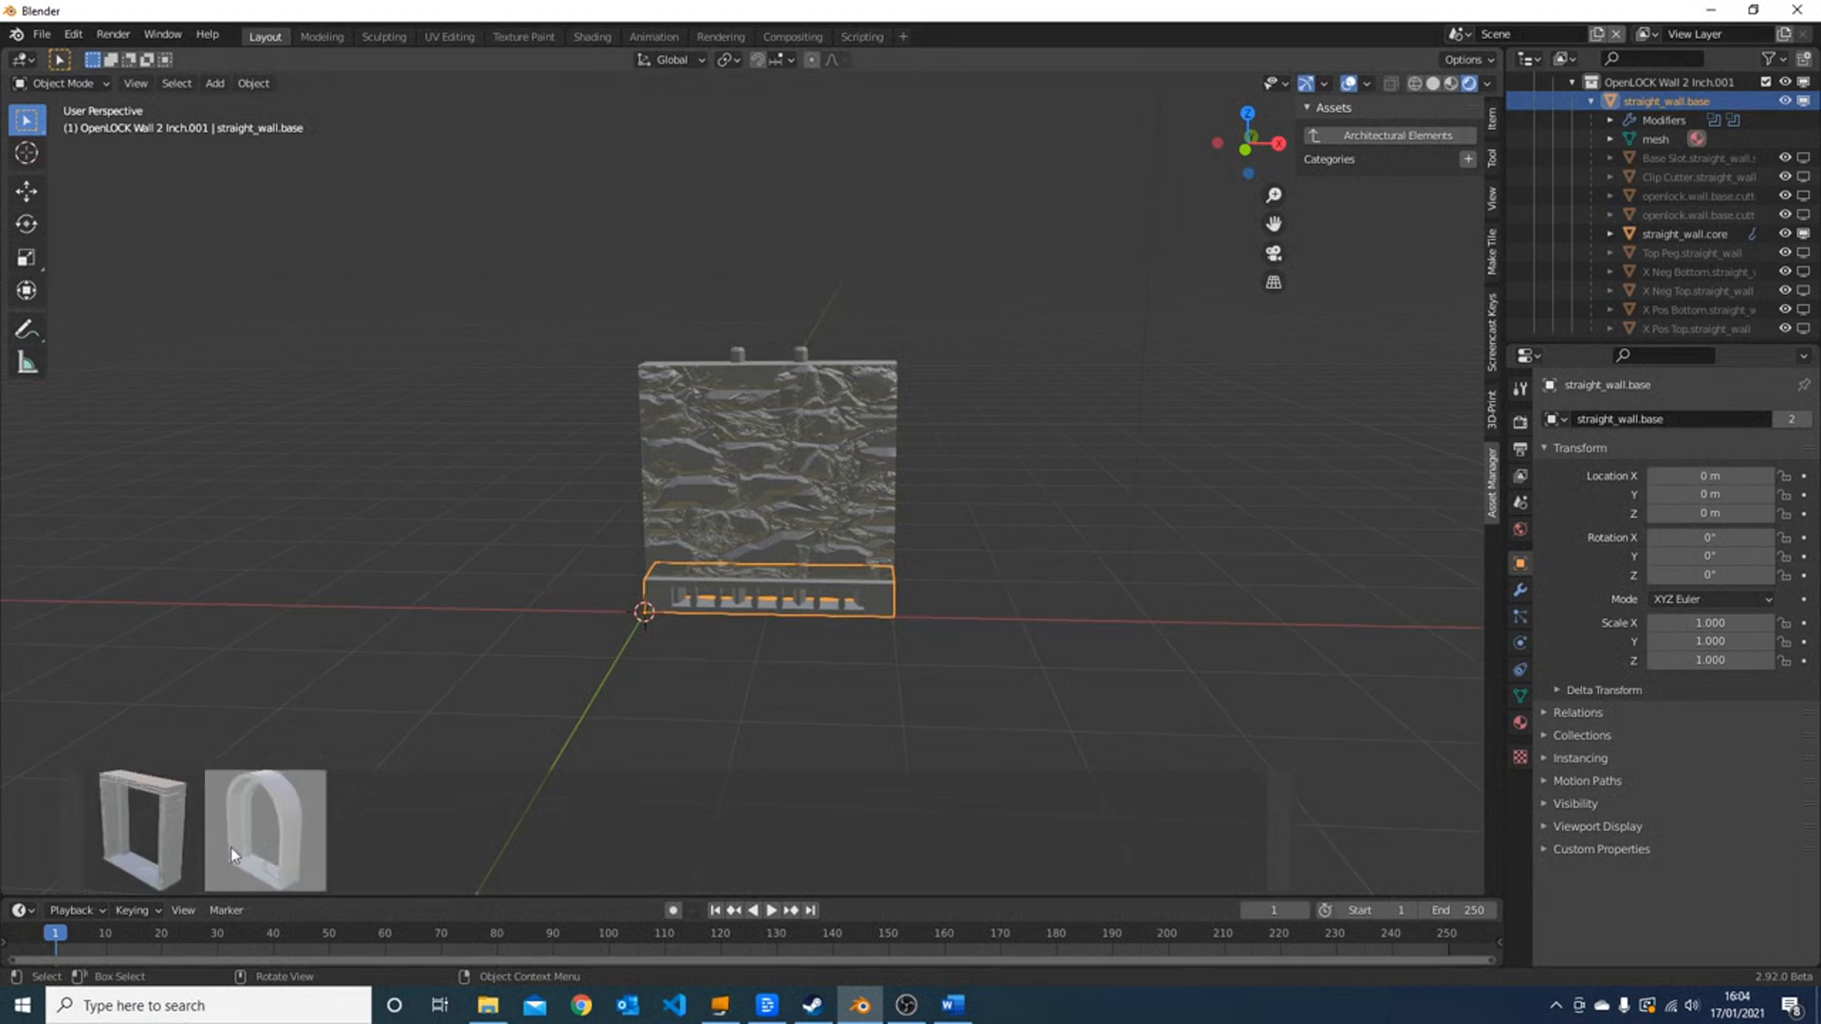
{"action": "left_click", "coordinate": [152, 868]}
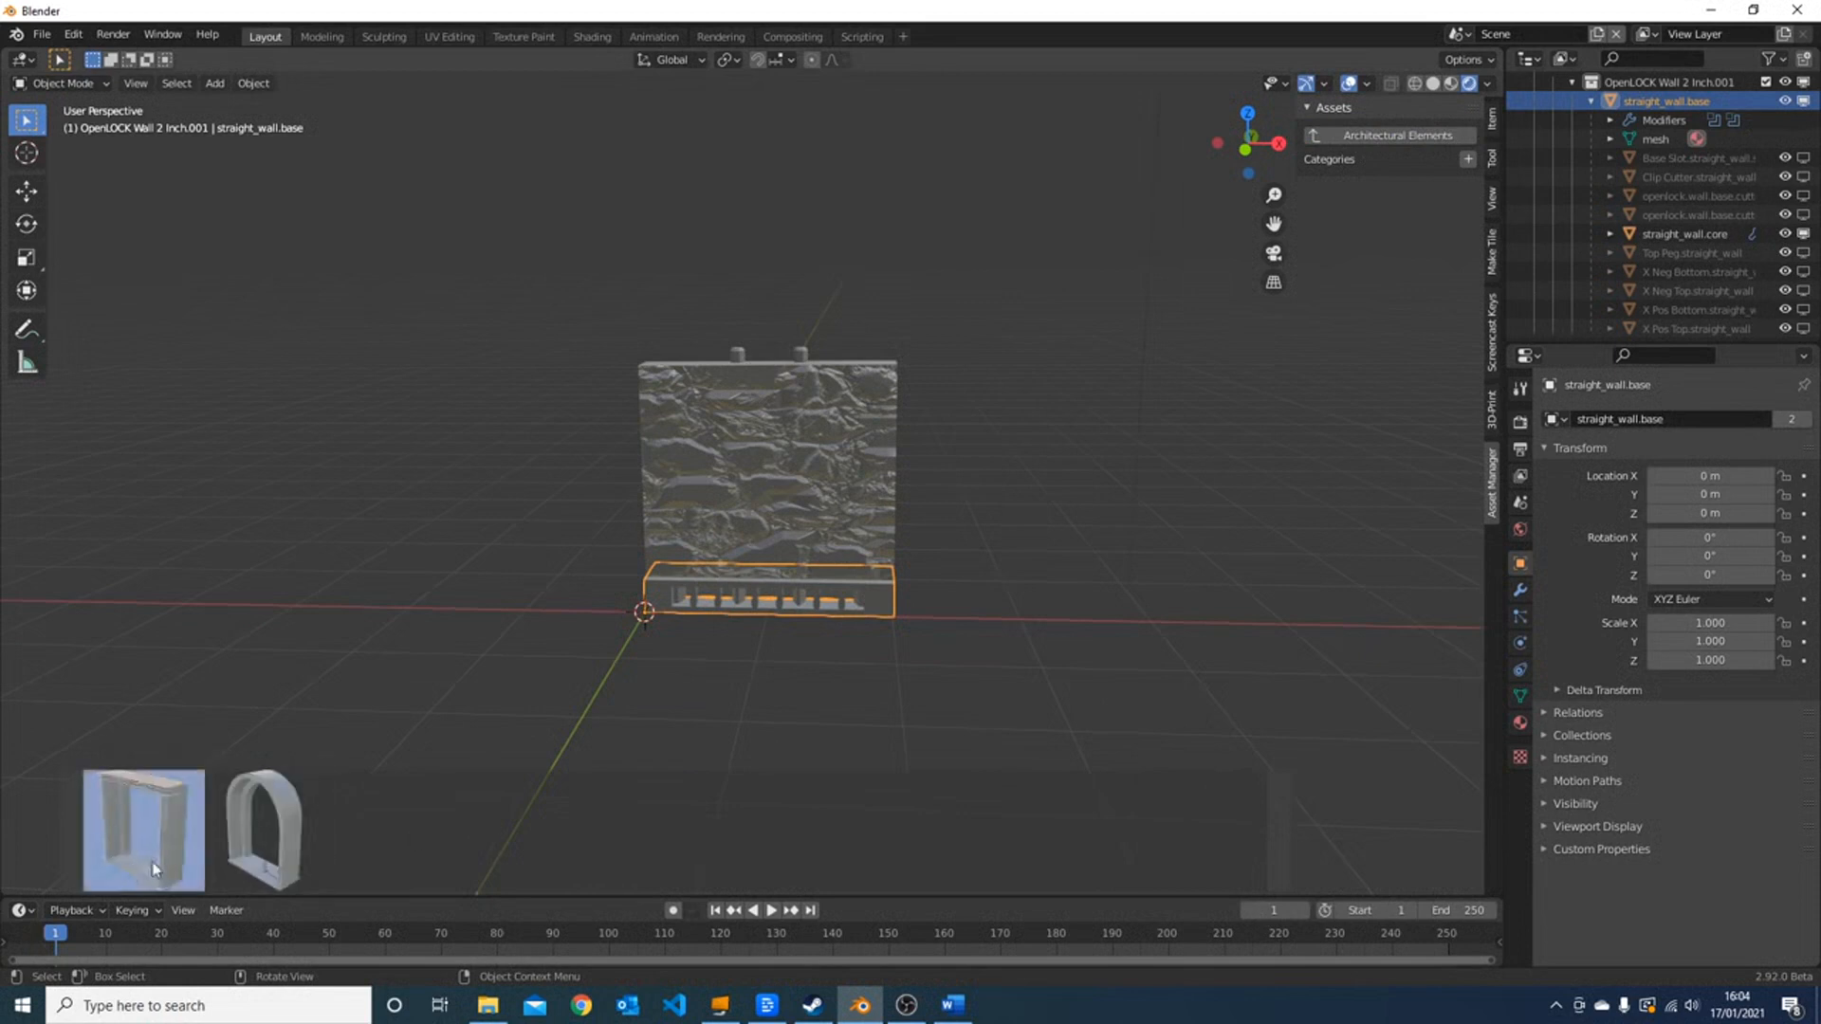
{"action": "left_click_drag", "start_coordinate": [151, 868], "coordinate": [1159, 607]}
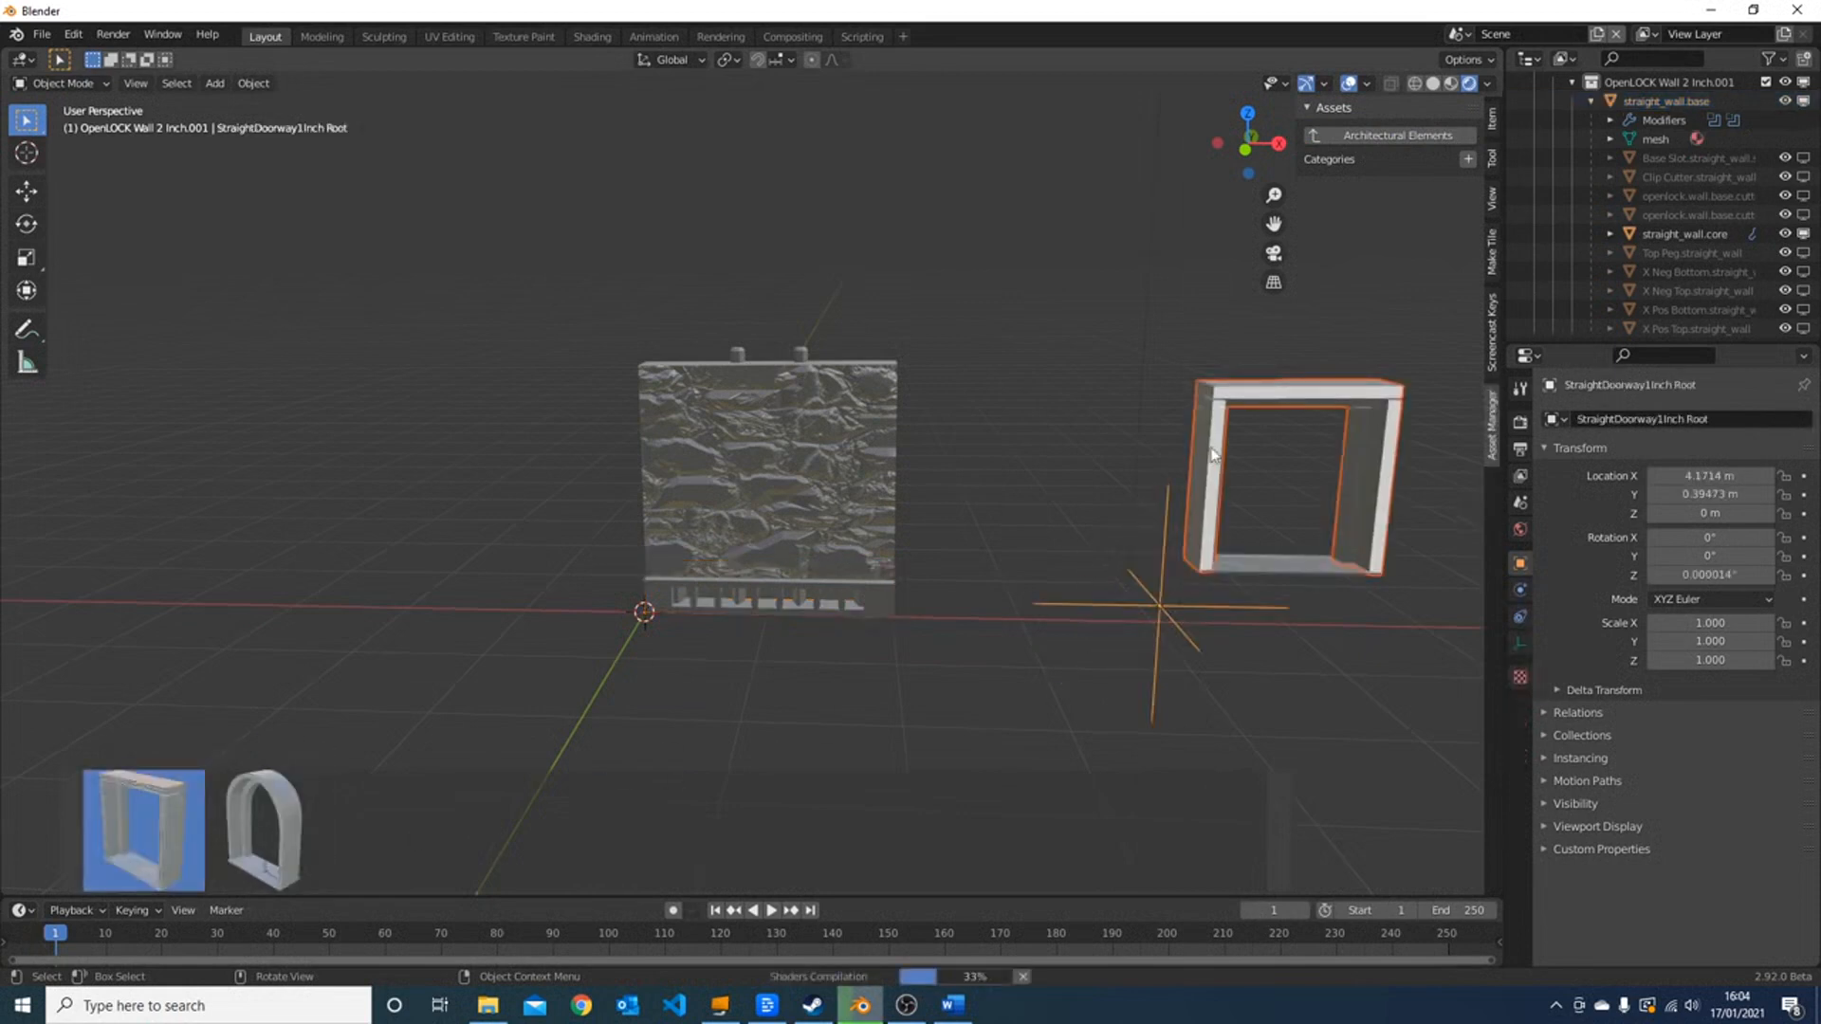
{"action": "middle_click_drag", "start_coordinate": [1003, 536], "coordinate": [1015, 555]}
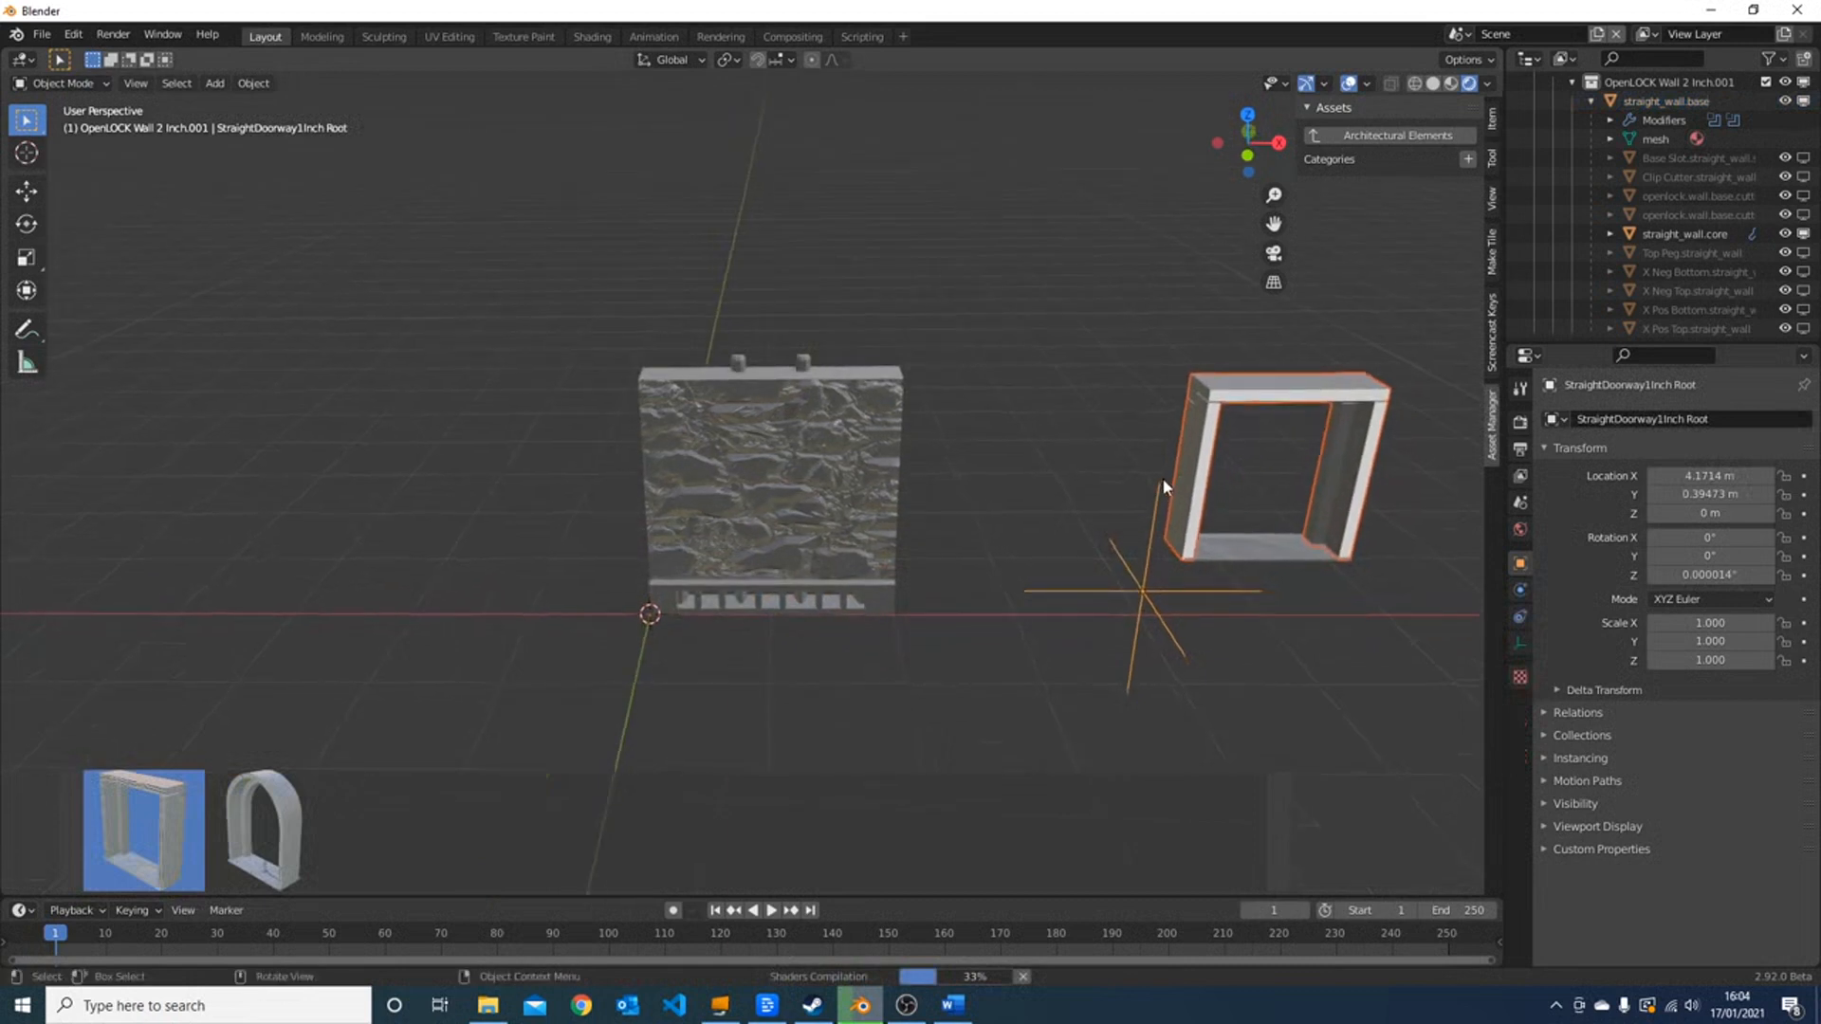
- Select the doorway's root empty and clear its location so the doorway sits at the wall's origin
{"action": "left_click", "coordinate": [1136, 600]}
{"action": "left_click", "coordinate": [1144, 592]}
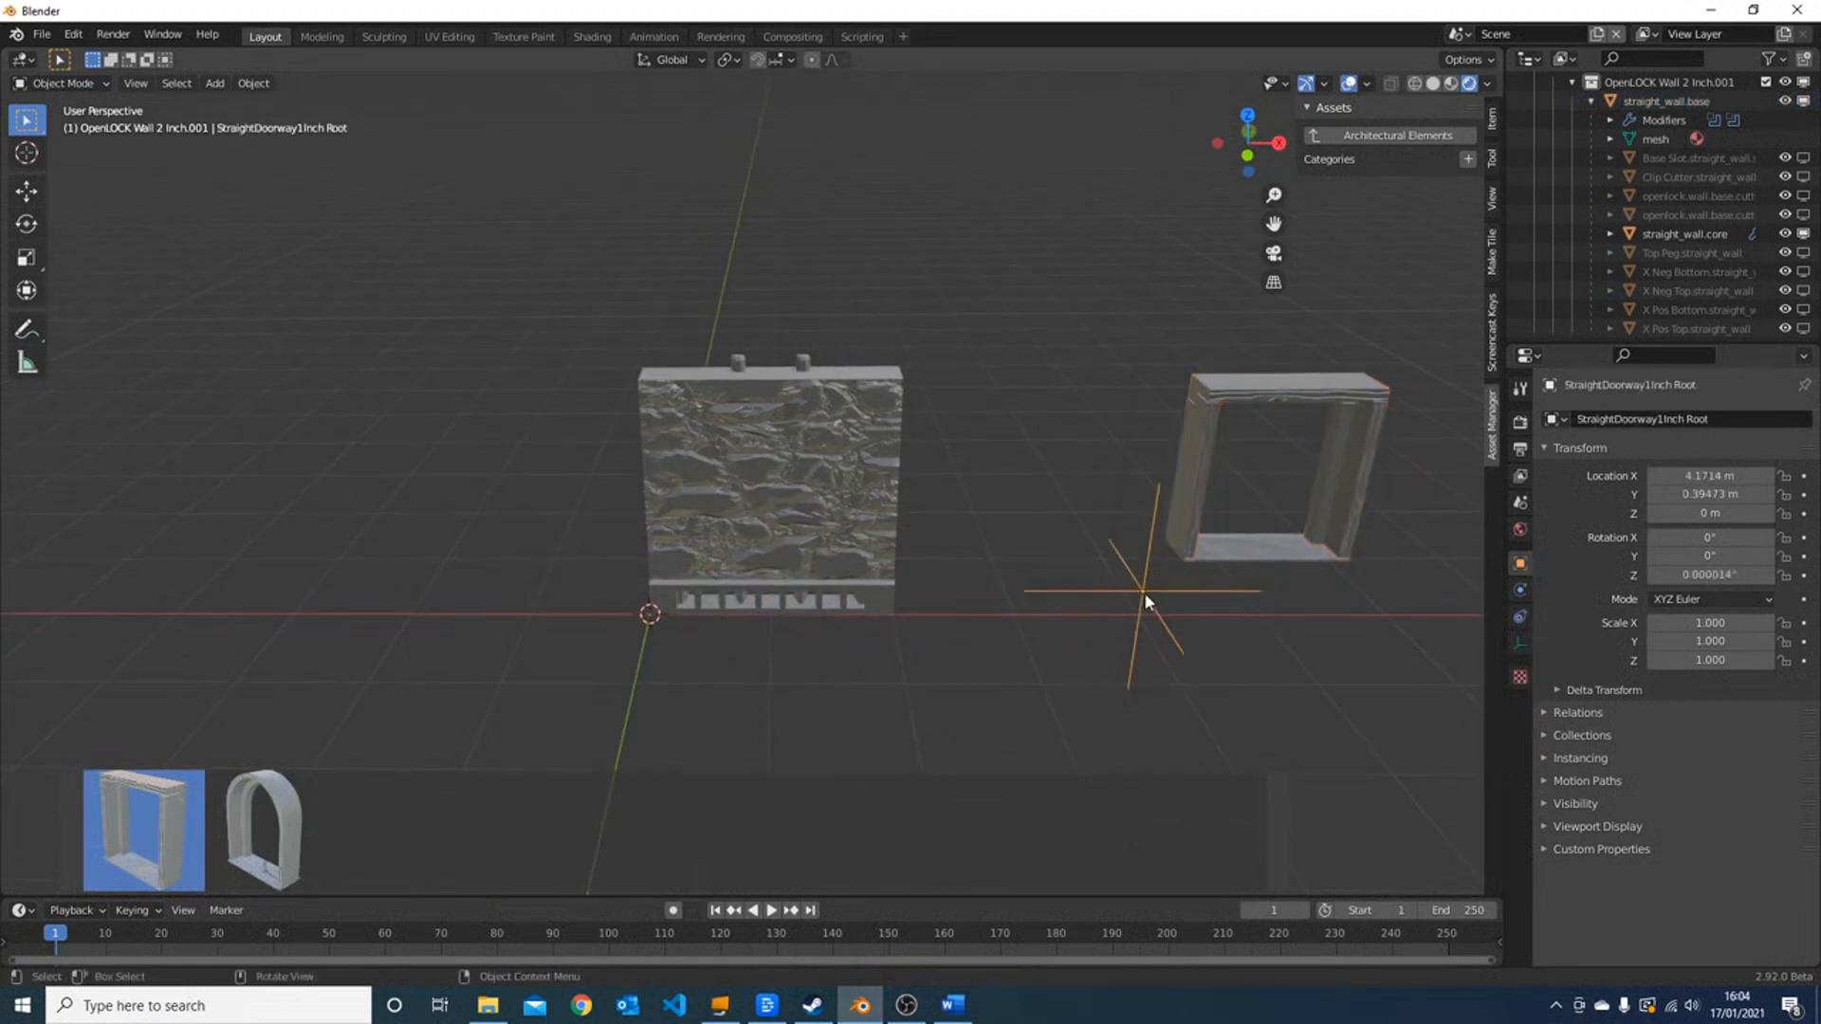
{"action": "key", "text": "g"}
{"action": "left_click", "coordinate": [1036, 541]}
{"action": "key", "text": "alt+g"}
{"action": "mouse_move", "coordinate": [715, 504]}
{"action": "middle_mouse_down"}
{"action": "mouse_move", "coordinate": [594, 520]}
{"action": "mouse_move", "coordinate": [645, 482]}
{"action": "mouse_move", "coordinate": [617, 484]}
{"action": "mouse_move", "coordinate": [908, 432]}
{"action": "mouse_move", "coordinate": [933, 387]}
{"action": "mouse_move", "coordinate": [959, 438]}
{"action": "mouse_move", "coordinate": [1040, 469]}
{"action": "mouse_move", "coordinate": [954, 509]}
{"action": "mouse_move", "coordinate": [1038, 442]}
{"action": "mouse_move", "coordinate": [743, 423]}
{"action": "mouse_move", "coordinate": [691, 390]}
{"action": "mouse_move", "coordinate": [679, 404]}
{"action": "mouse_move", "coordinate": [749, 493]}
{"action": "middle_mouse_up"}
{"action": "scroll", "coordinate": [625, 488], "scroll_direction": "up", "scroll_amount": 3}
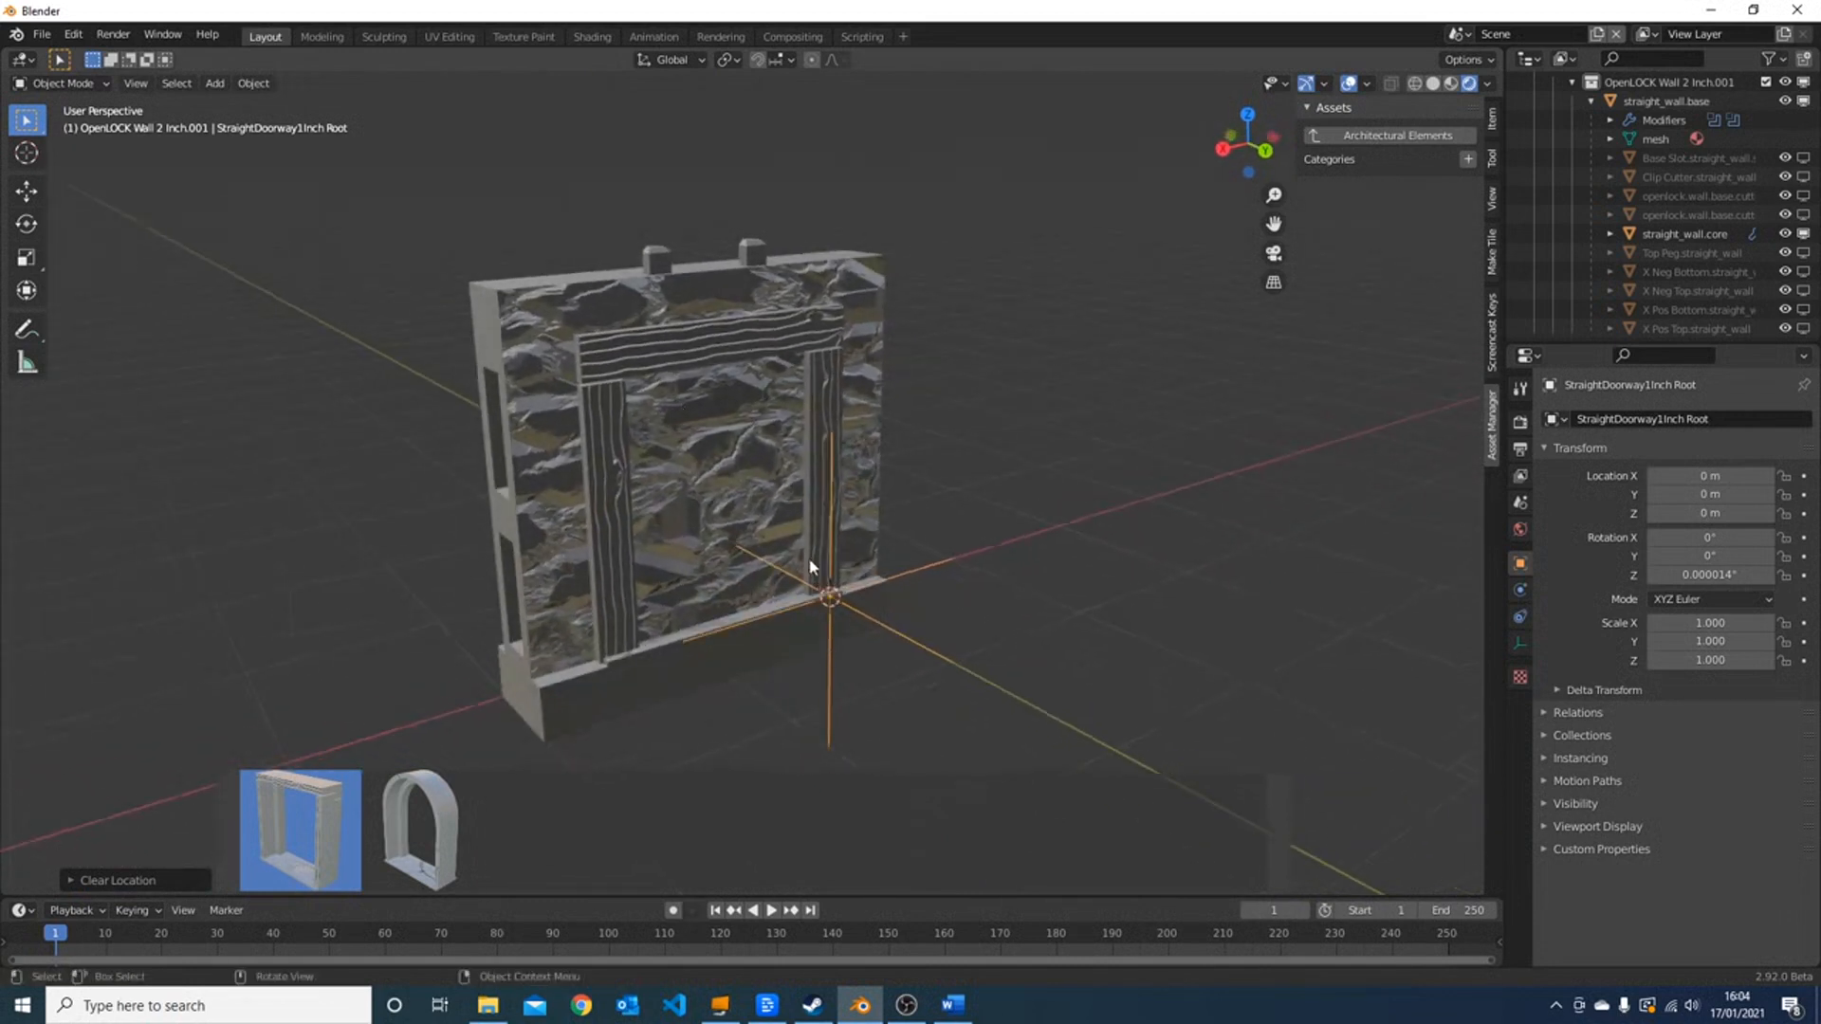
- Select the door frame and the wall's core as active object, and add the doorway collection to the tile
{"action": "left_click", "coordinate": [705, 347]}
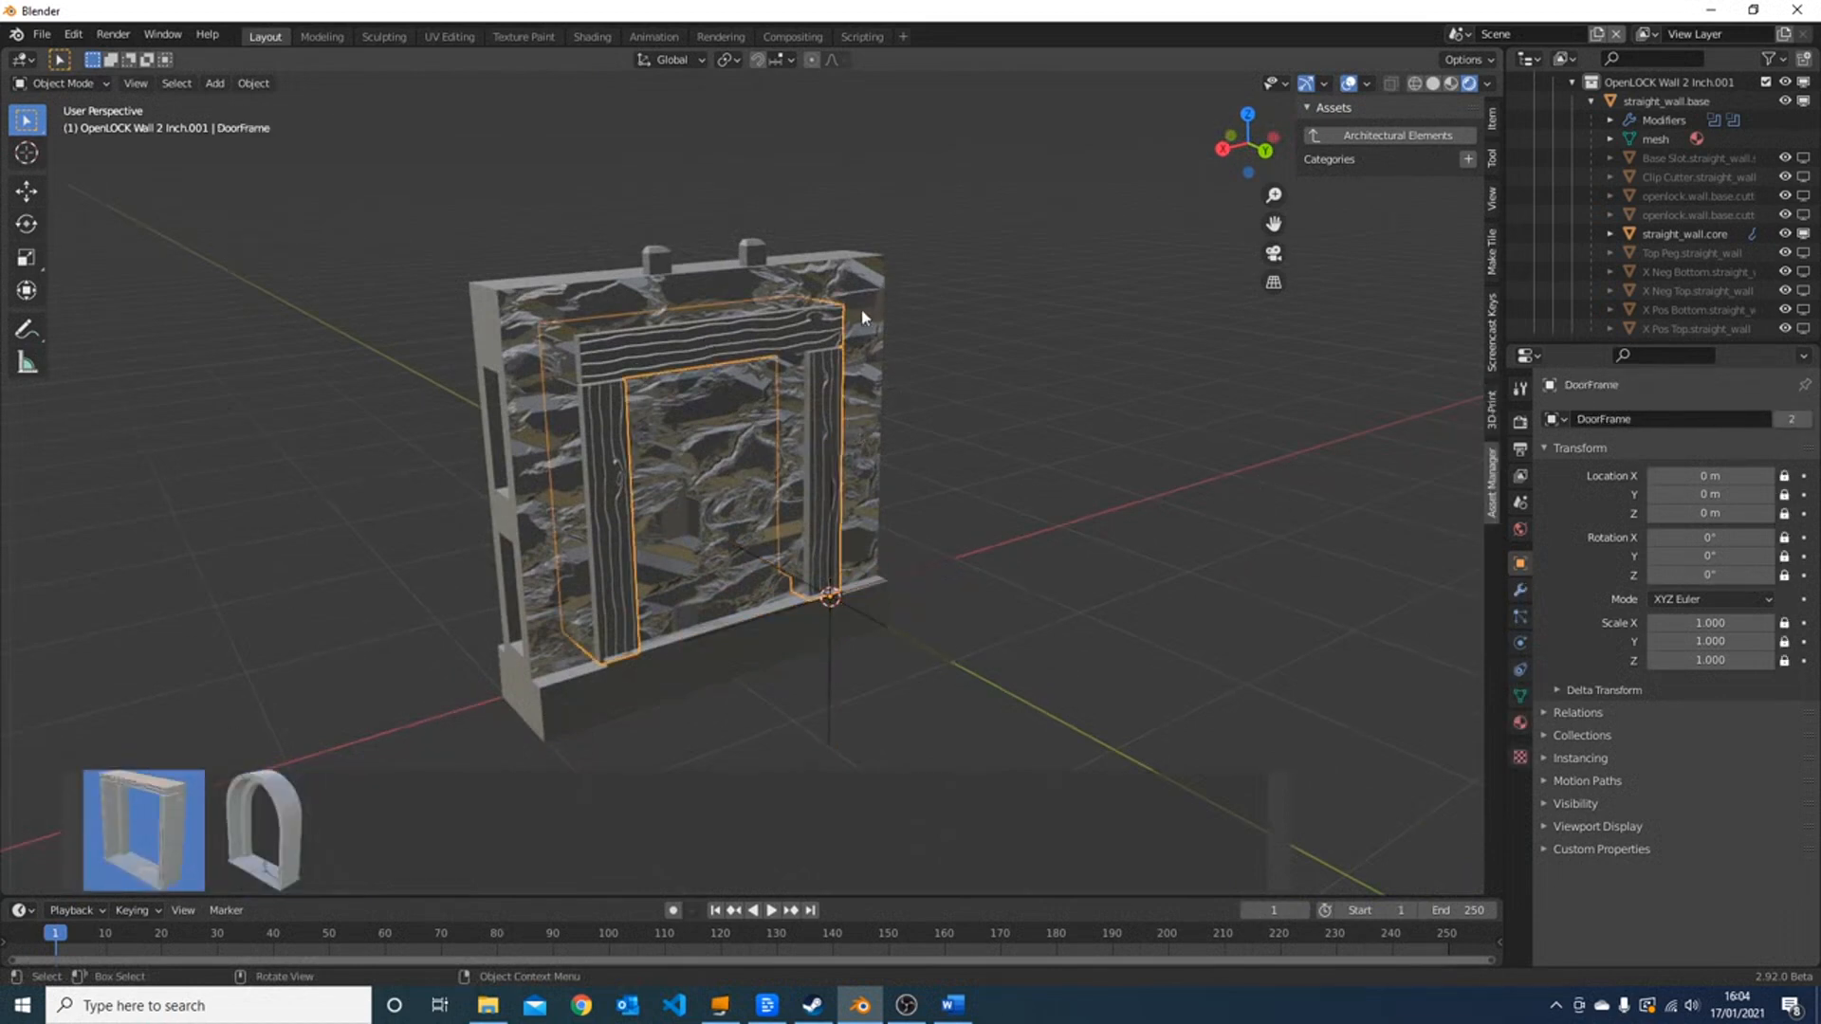
{"action": "left_click", "coordinate": [859, 284], "text": "shift"}
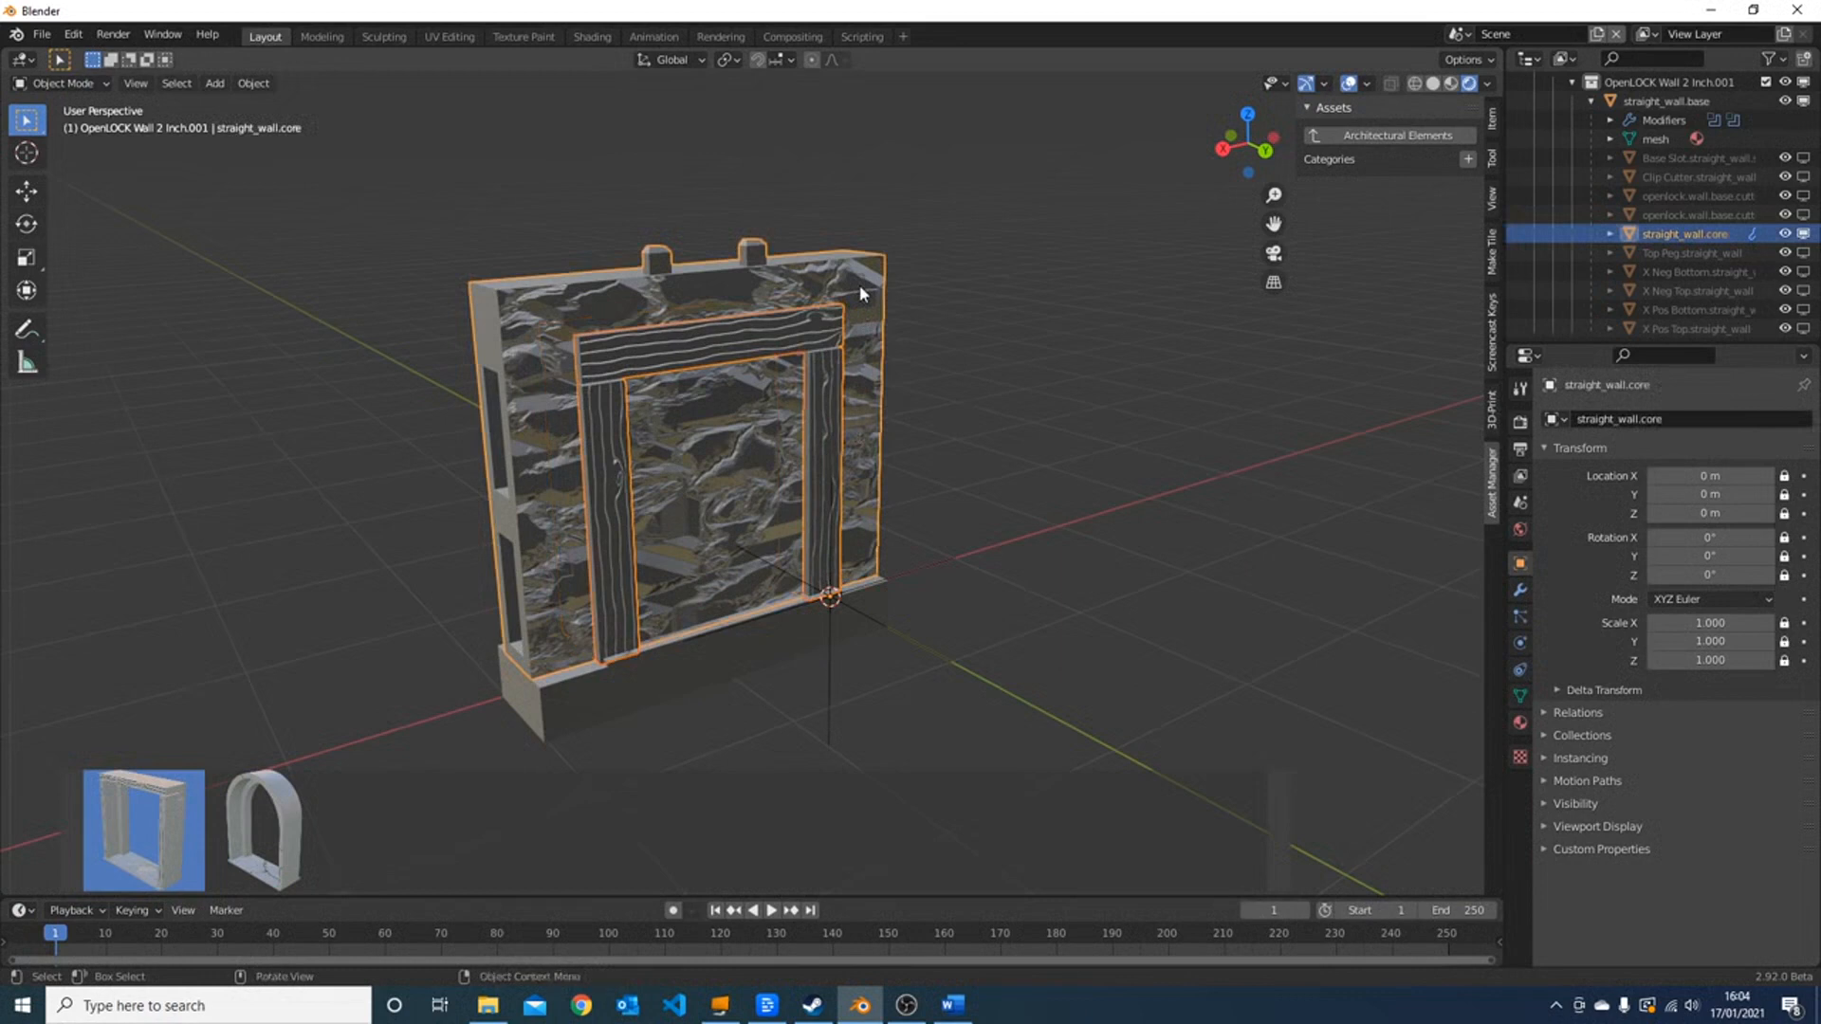
{"action": "right_click", "coordinate": [864, 284]}
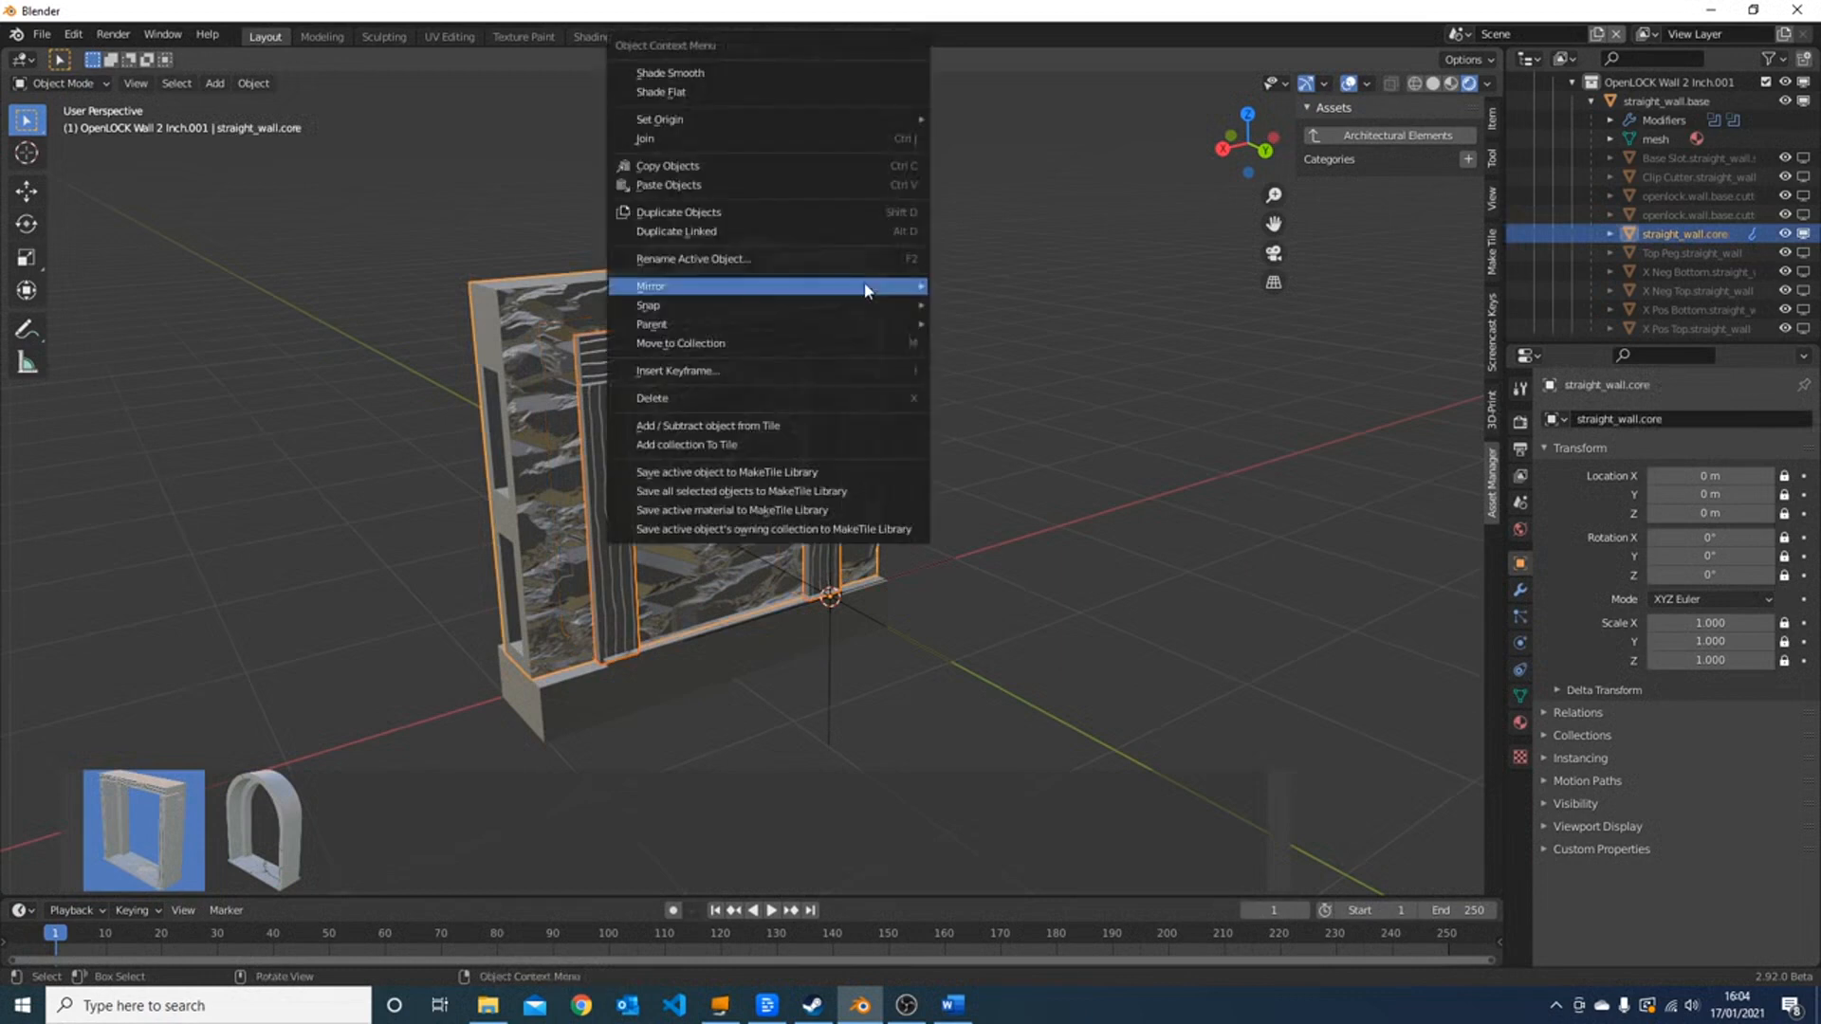
{"action": "mouse_move", "coordinate": [864, 284]}
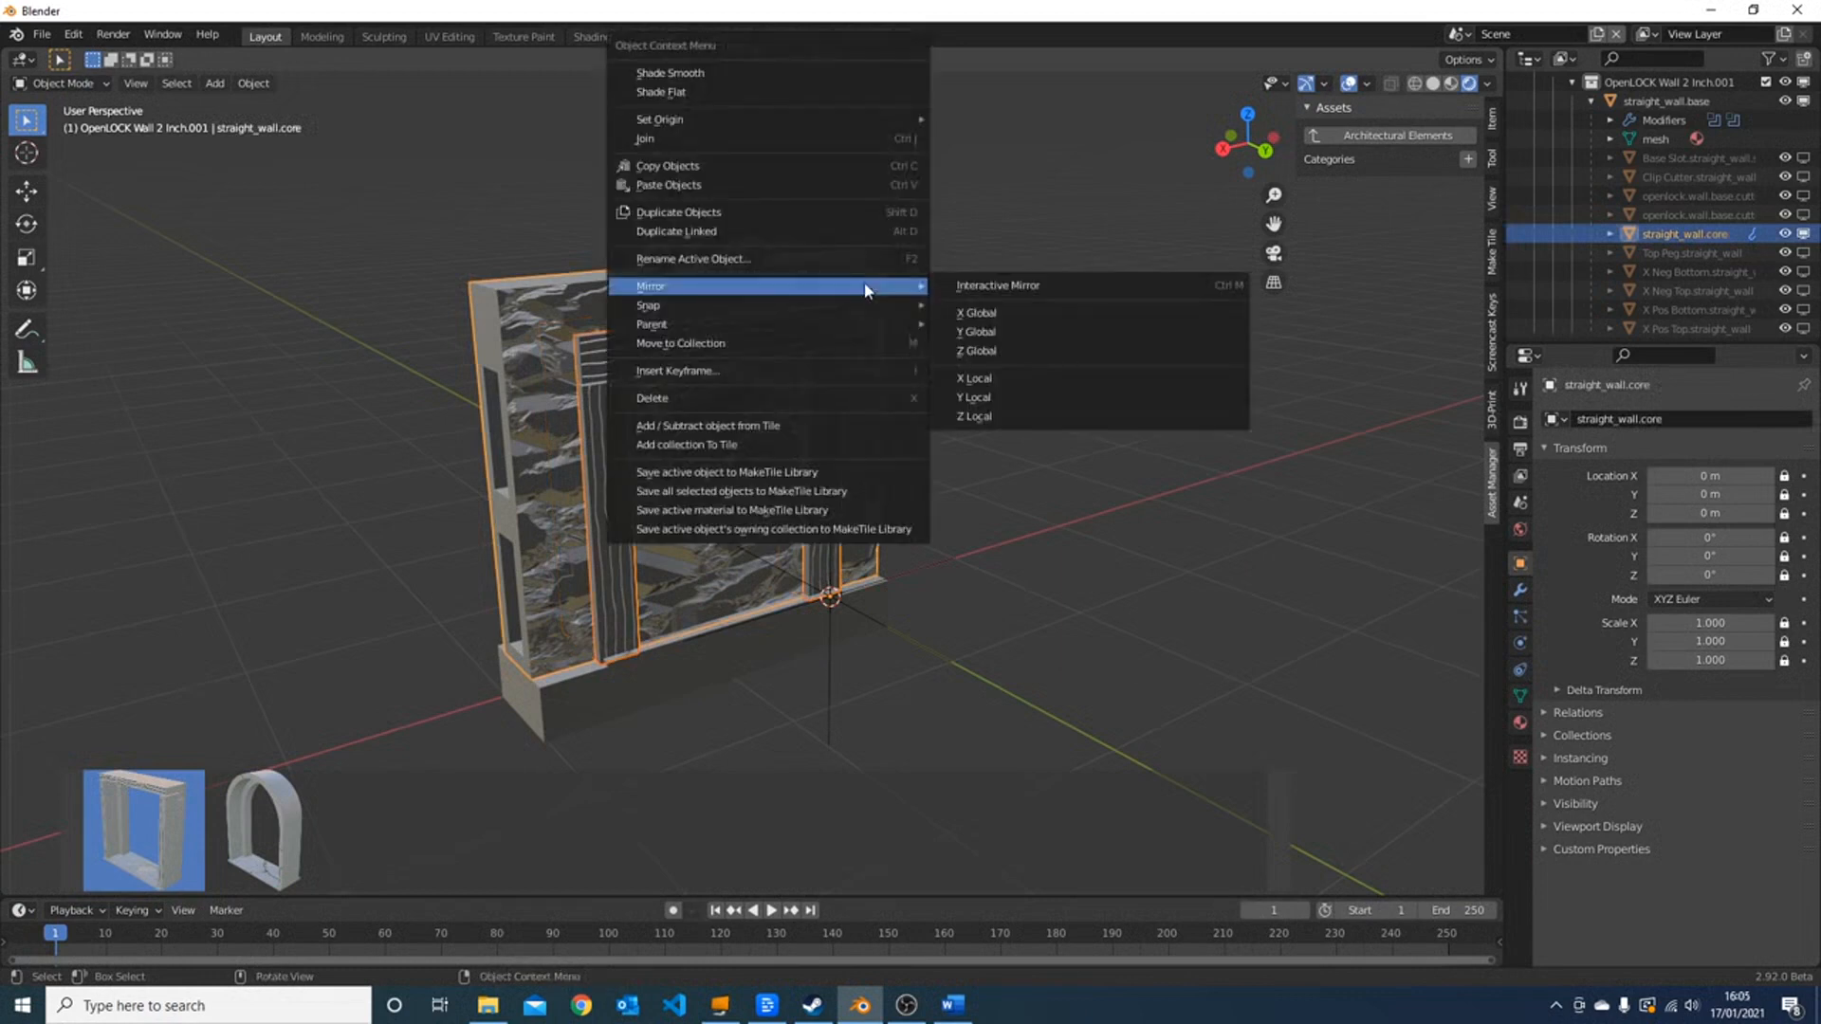
{"action": "left_click", "coordinate": [687, 445]}
{"action": "middle_click_drag", "start_coordinate": [684, 451], "coordinate": [971, 423]}
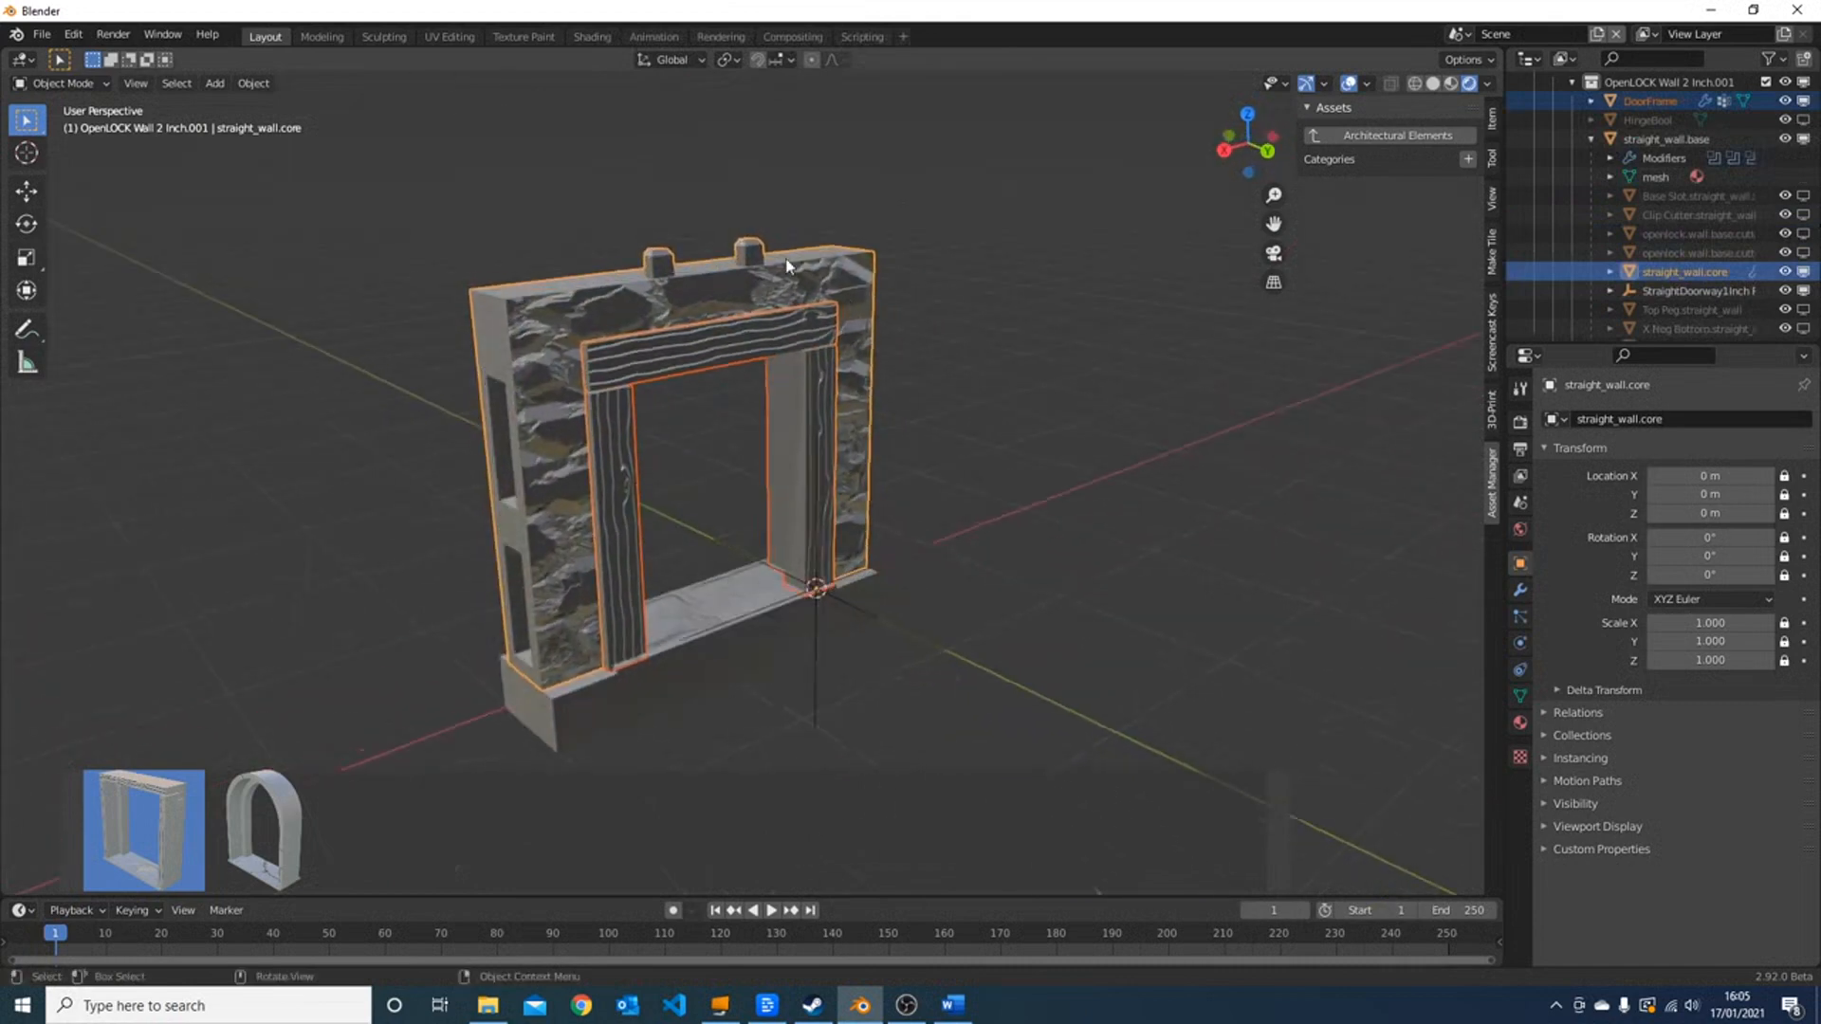
- Try moving the wall's base together with the attached doorway, and cancel the move
{"action": "left_click", "coordinate": [731, 662]}
{"action": "key", "text": "g"}
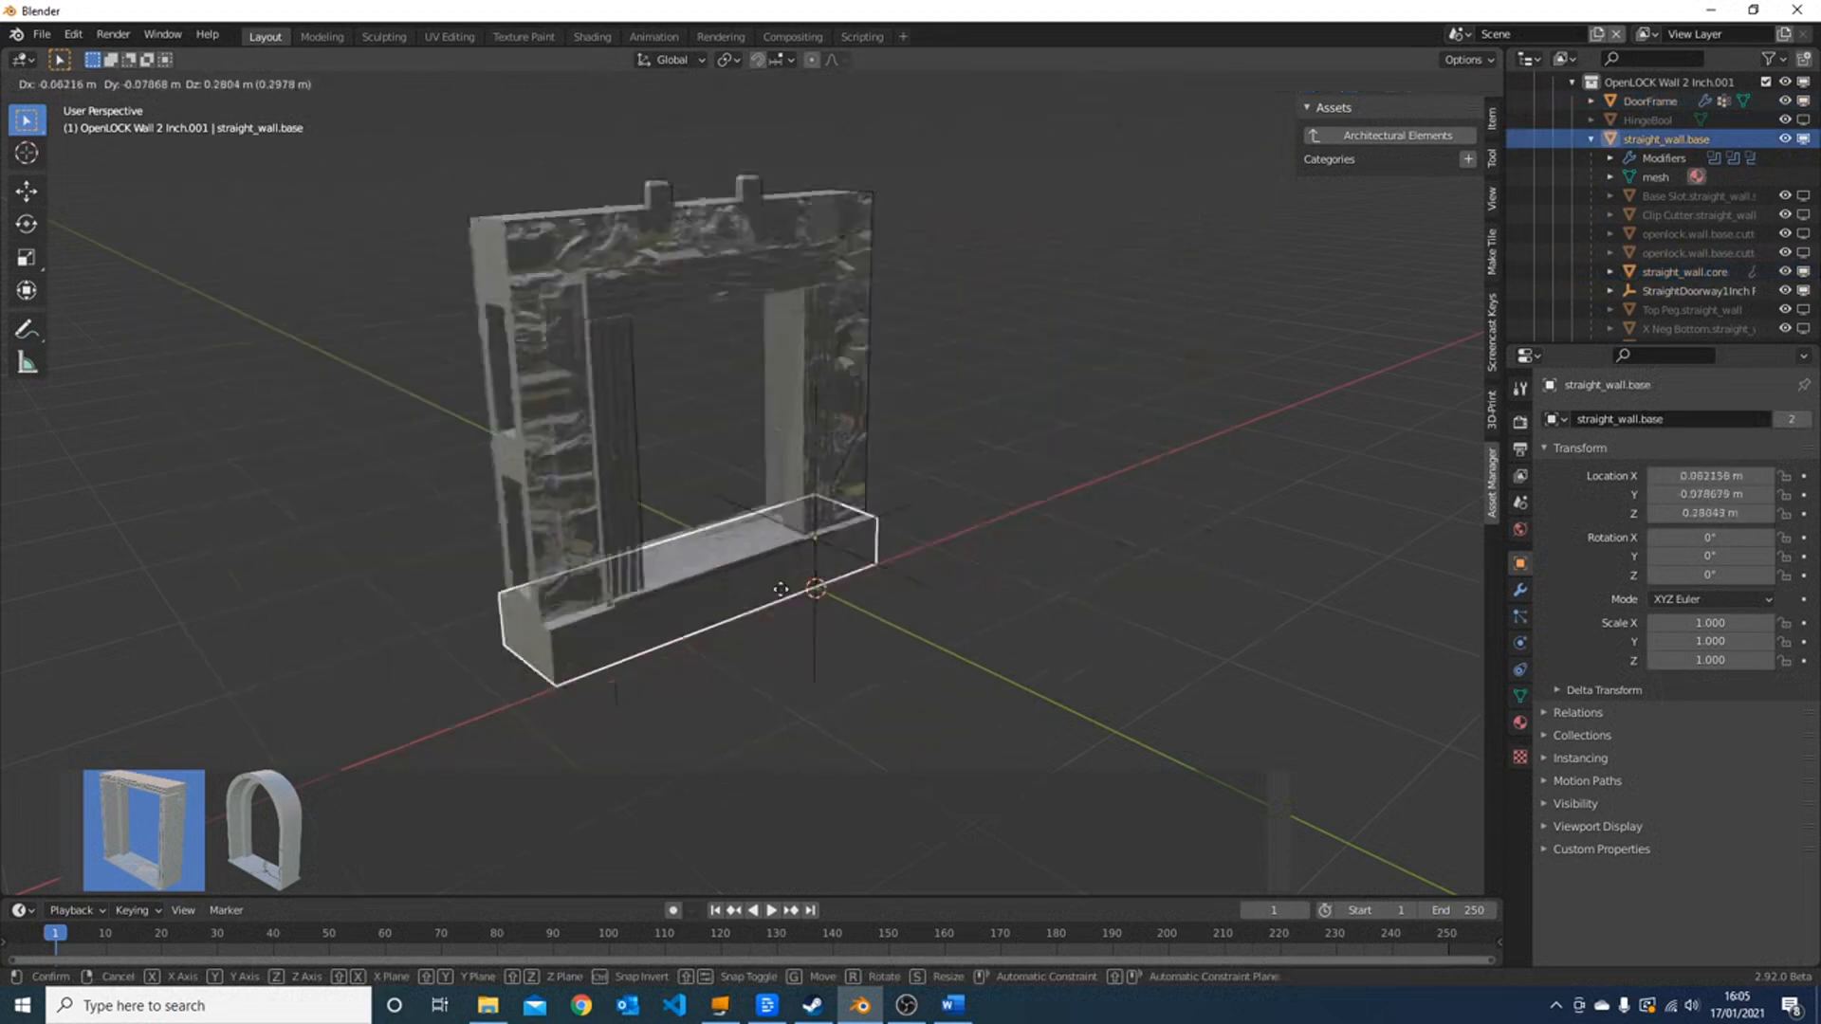
{"action": "right_click", "coordinate": [701, 578]}
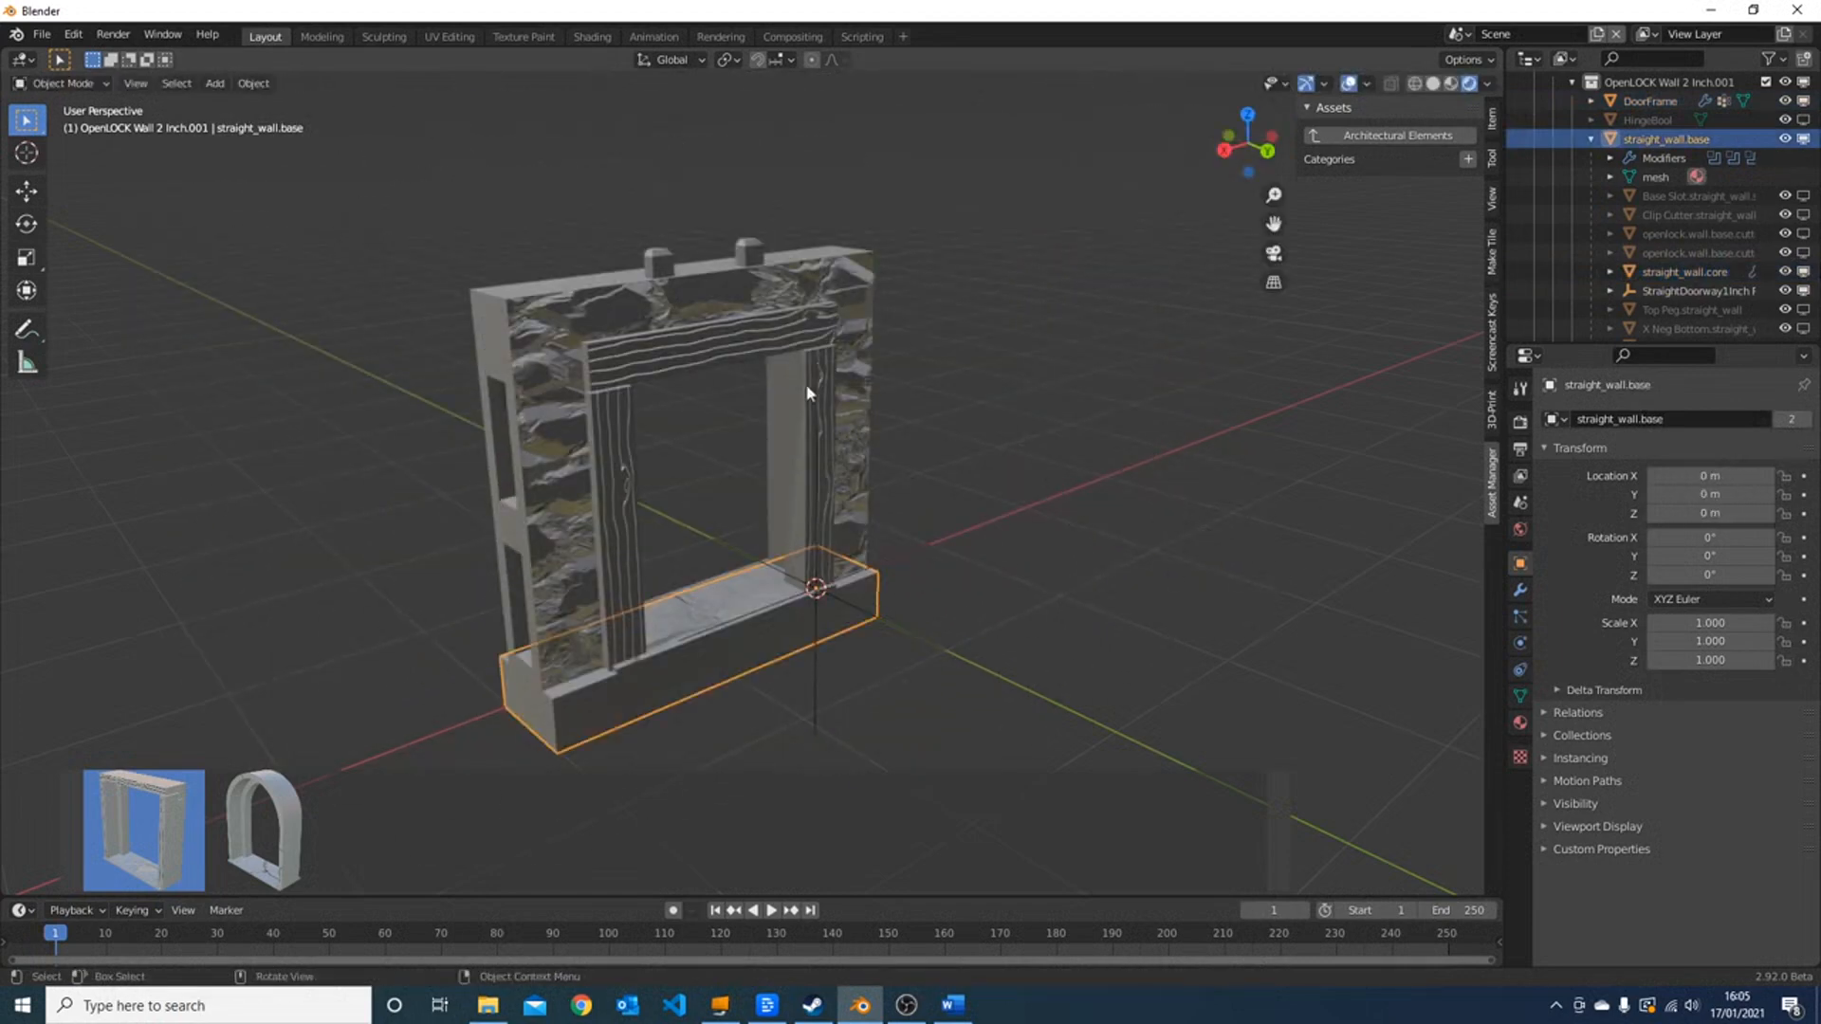
- Select the door frame, the doorway's step and the wall's core, and make them 3D with MakeTile
{"action": "left_click", "coordinate": [803, 334]}
{"action": "middle_click_drag", "start_coordinate": [626, 346], "coordinate": [1011, 337]}
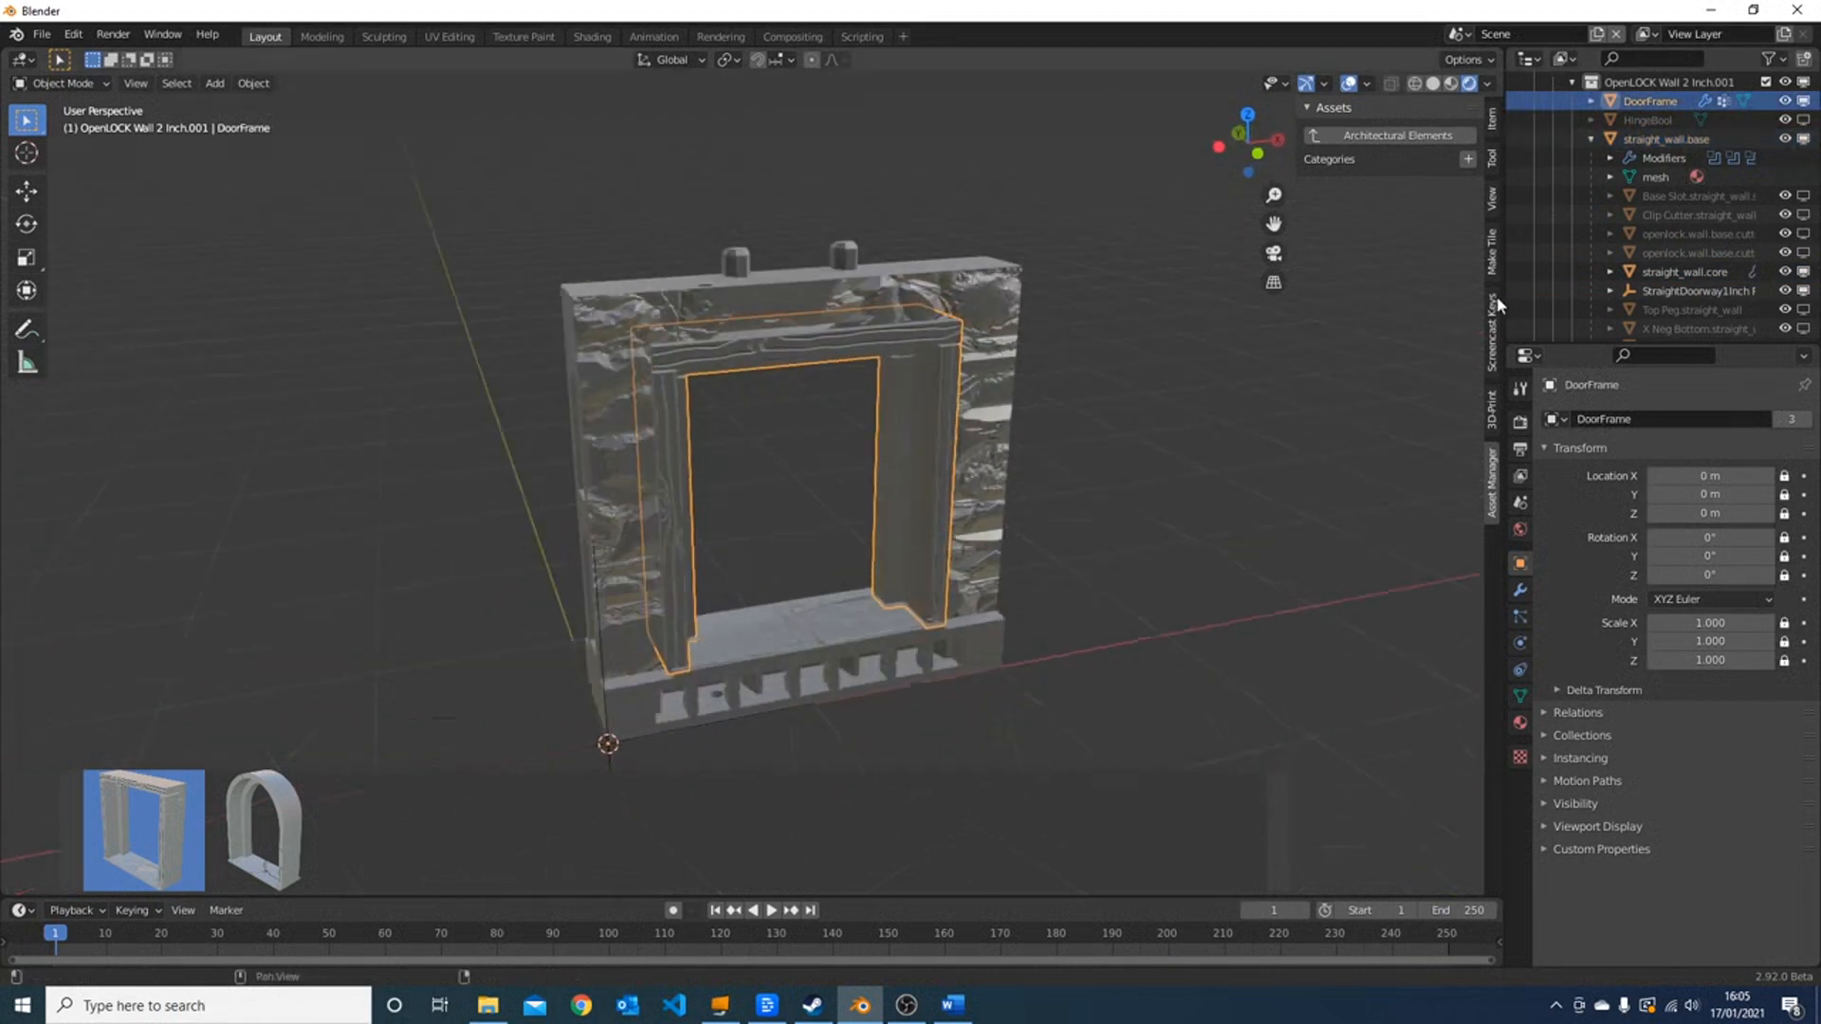
{"action": "left_click", "coordinate": [1492, 256]}
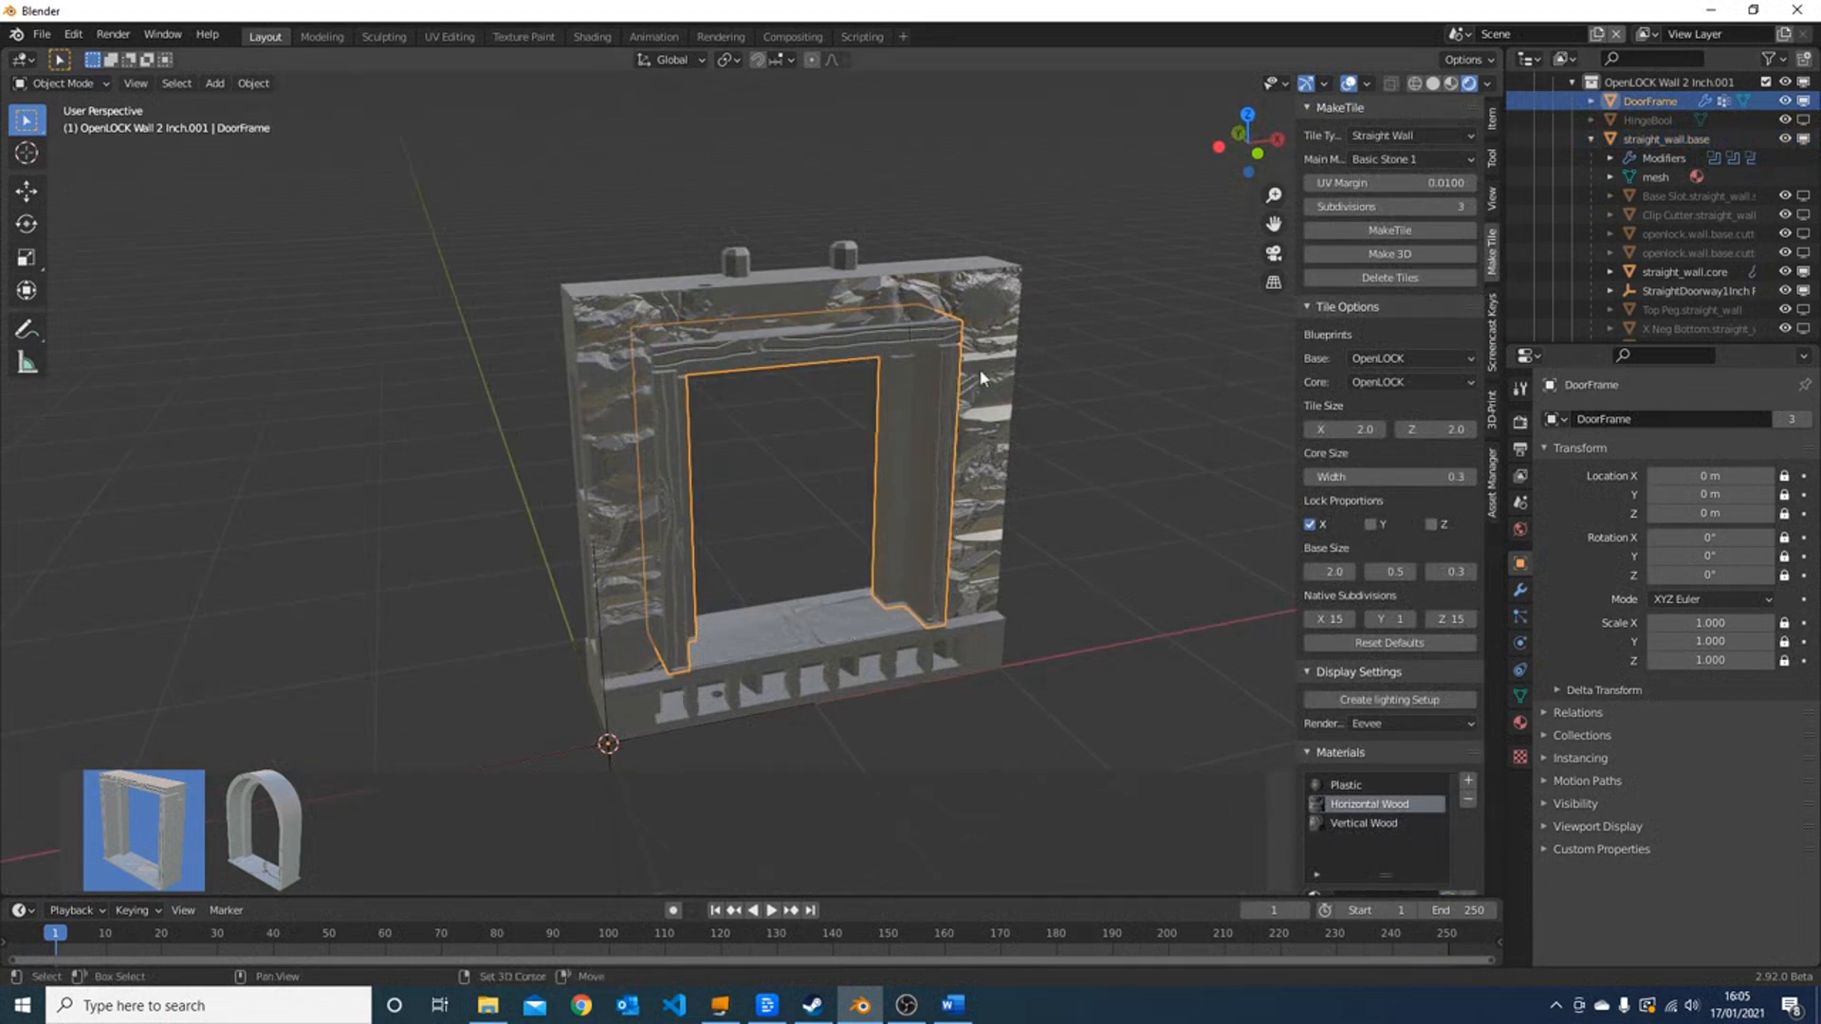
{"action": "left_click", "coordinate": [802, 615], "text": "shift"}
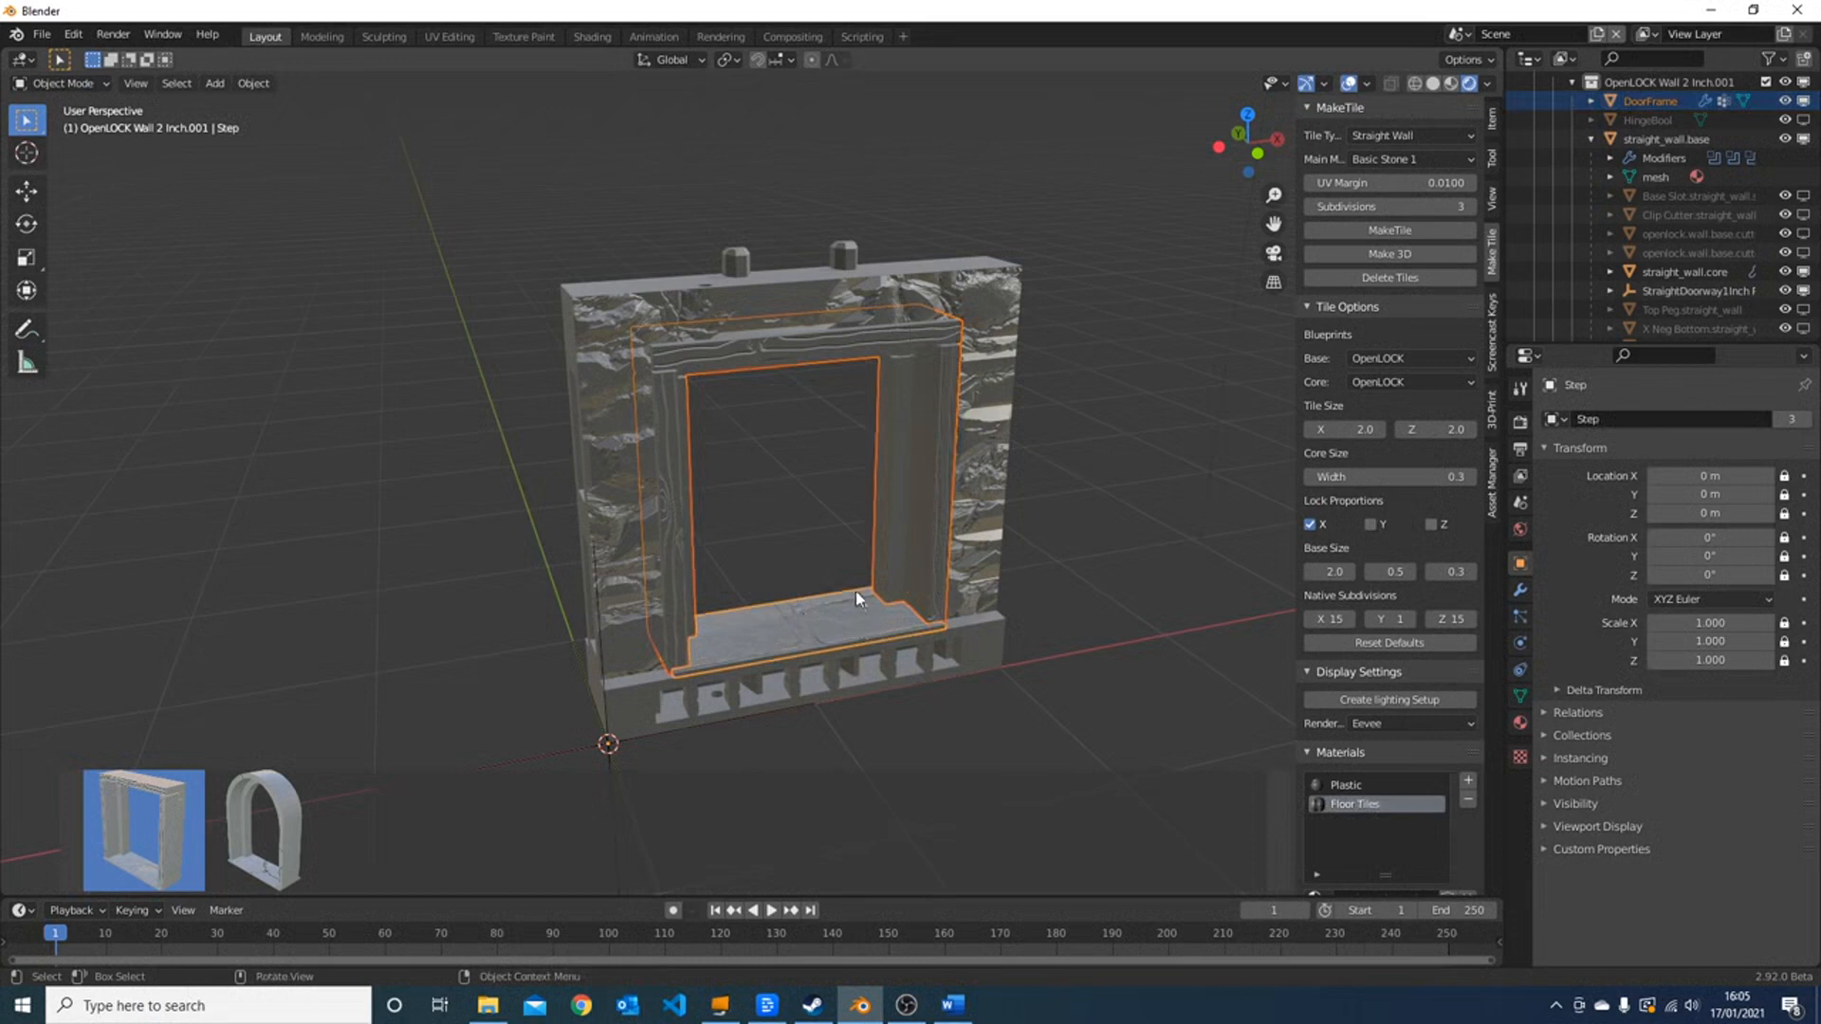
{"action": "left_click", "coordinate": [1018, 296], "text": "shift"}
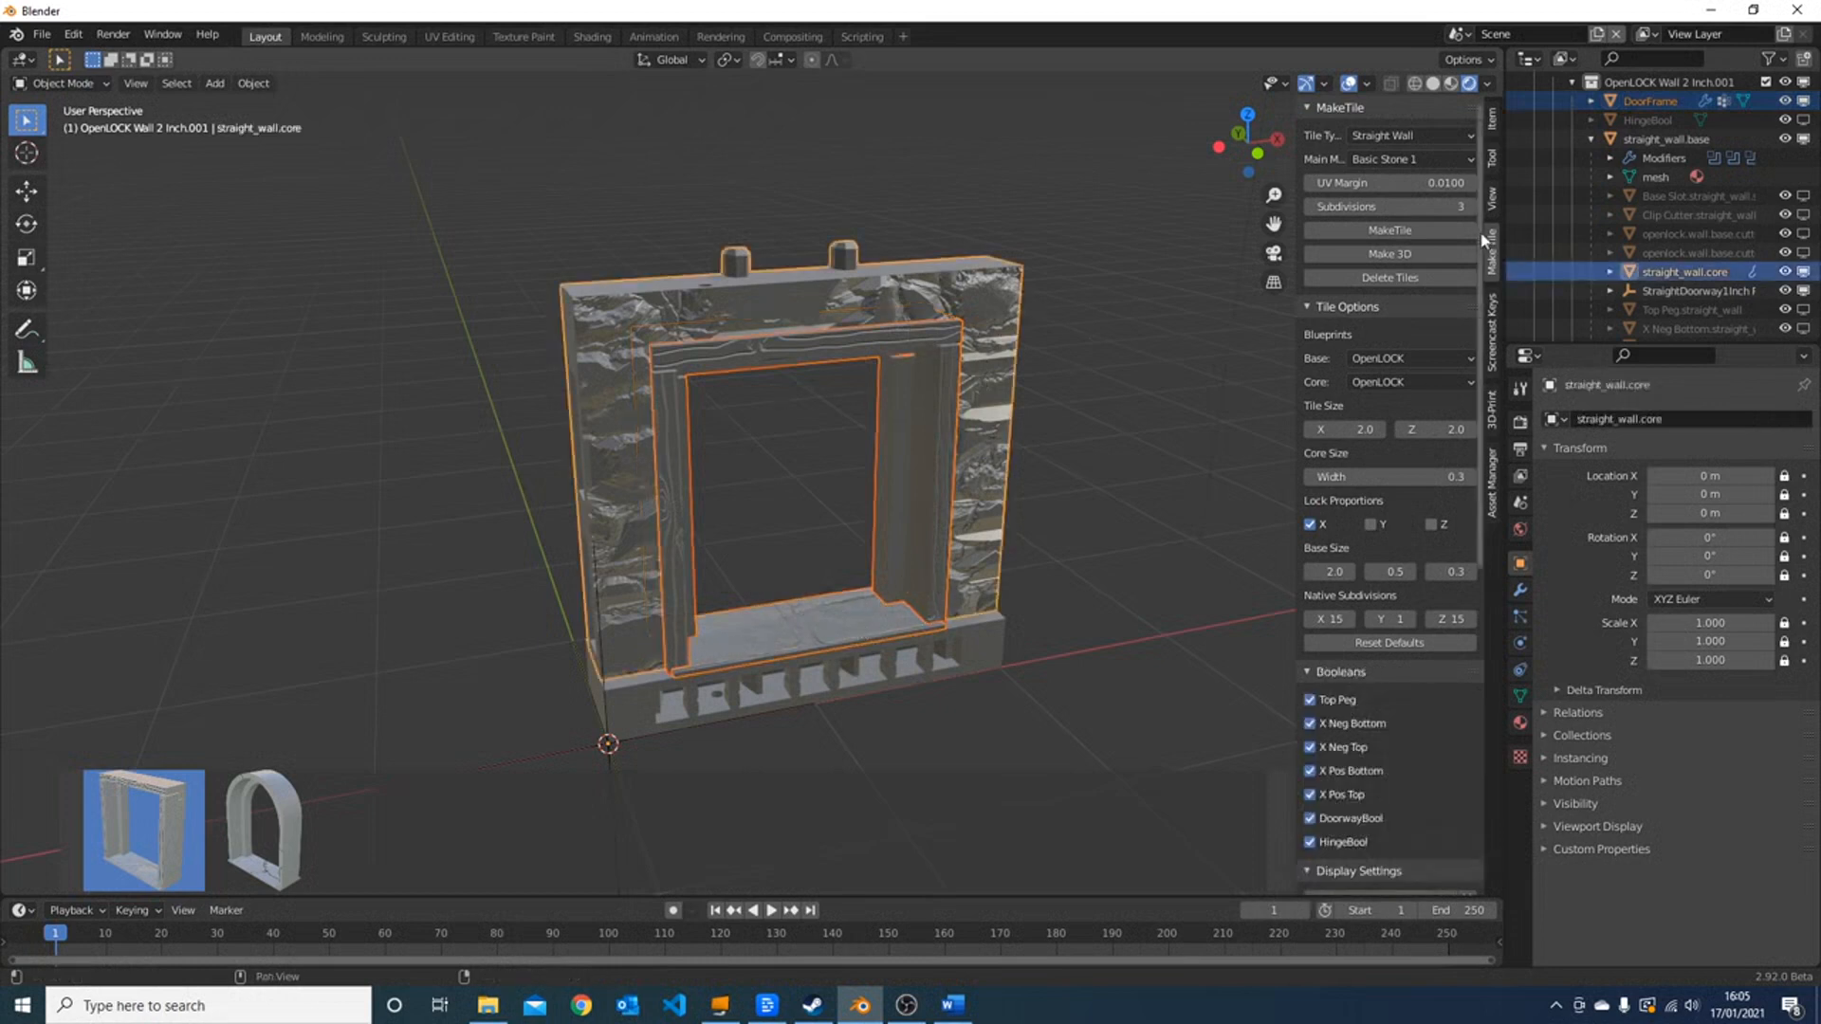
{"action": "left_click", "coordinate": [1439, 253]}
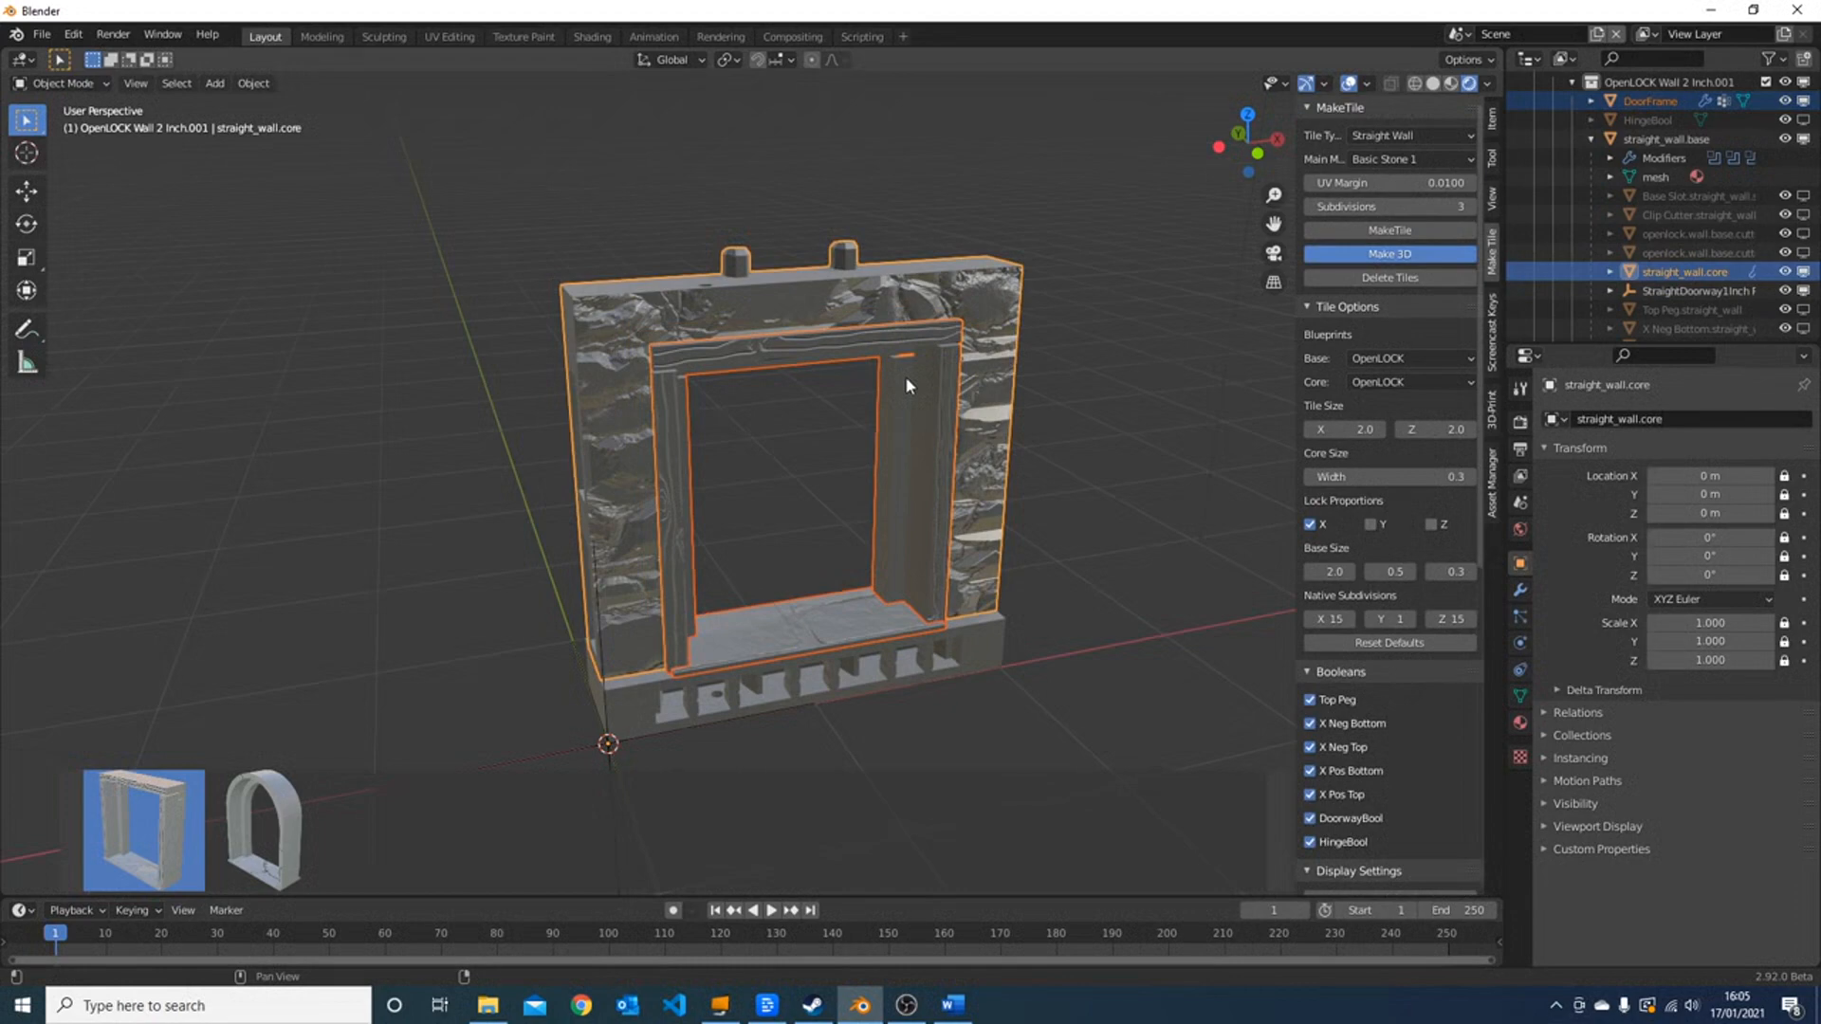
{"action": "middle_click_drag", "start_coordinate": [840, 397], "coordinate": [706, 394]}
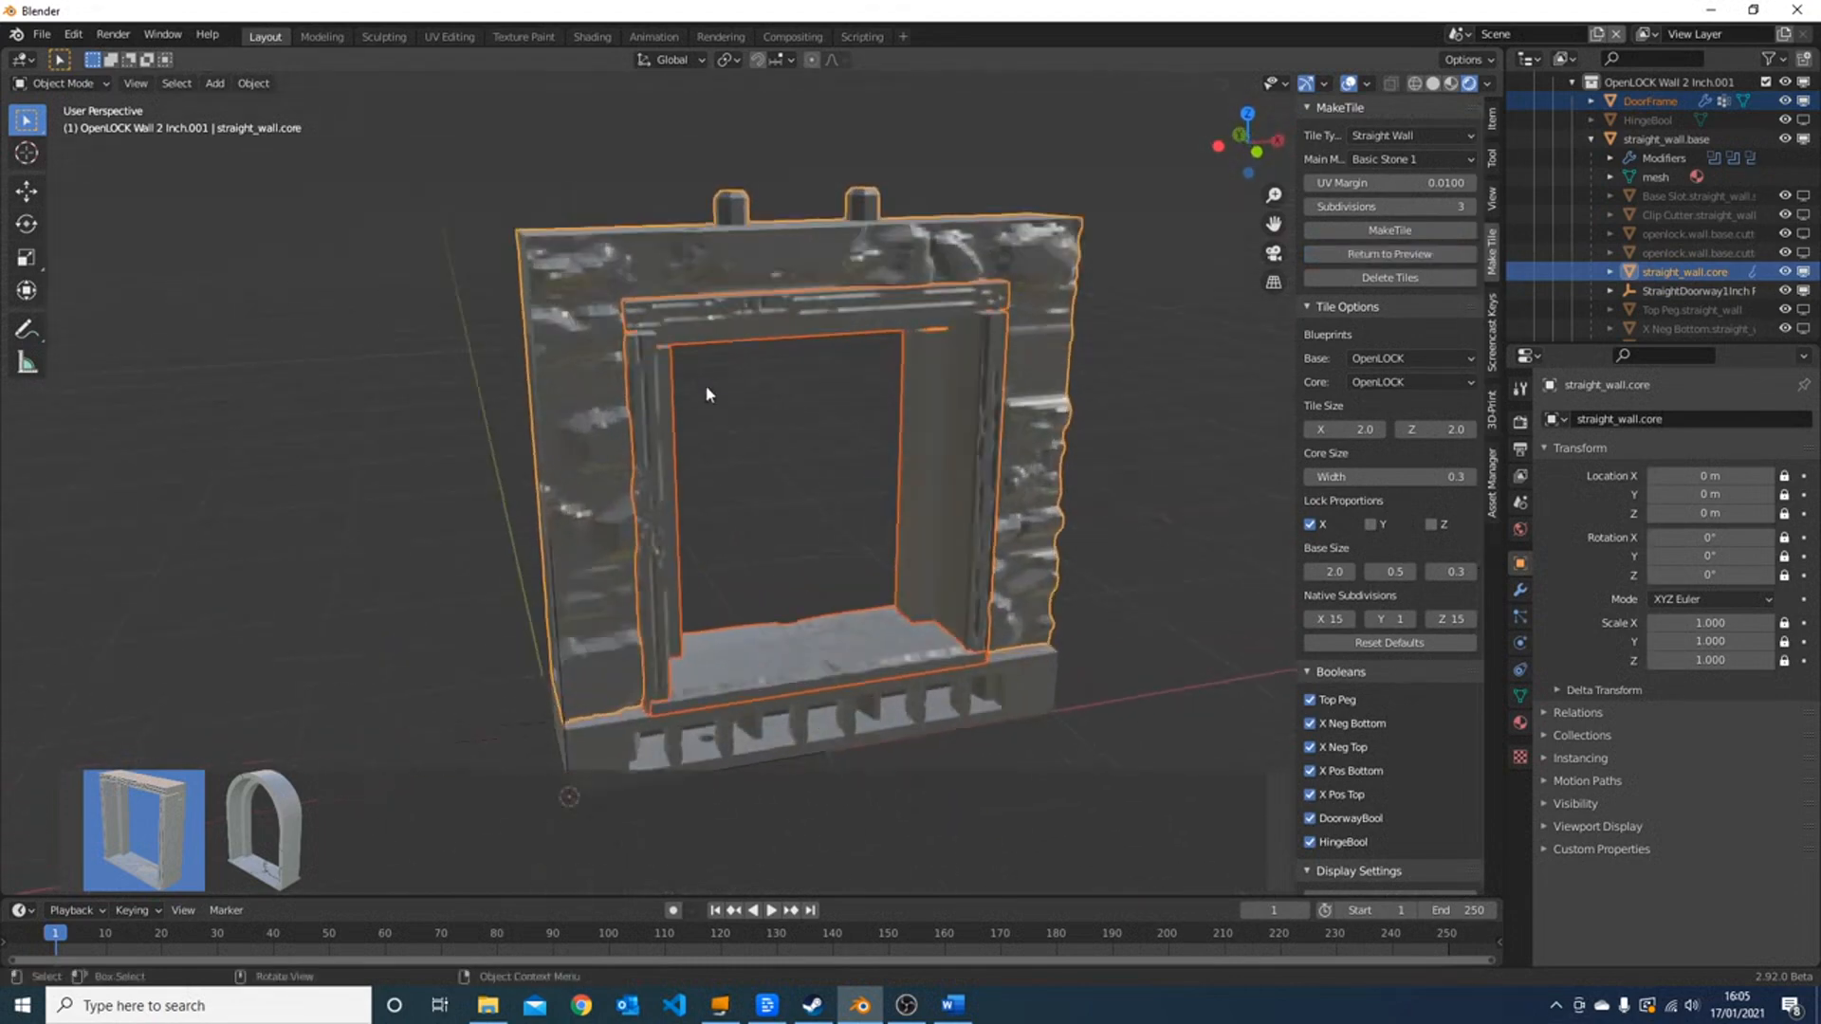
- Select the door frame and set its MakeTile subdivisions to 5
{"action": "left_click", "coordinate": [684, 335]}
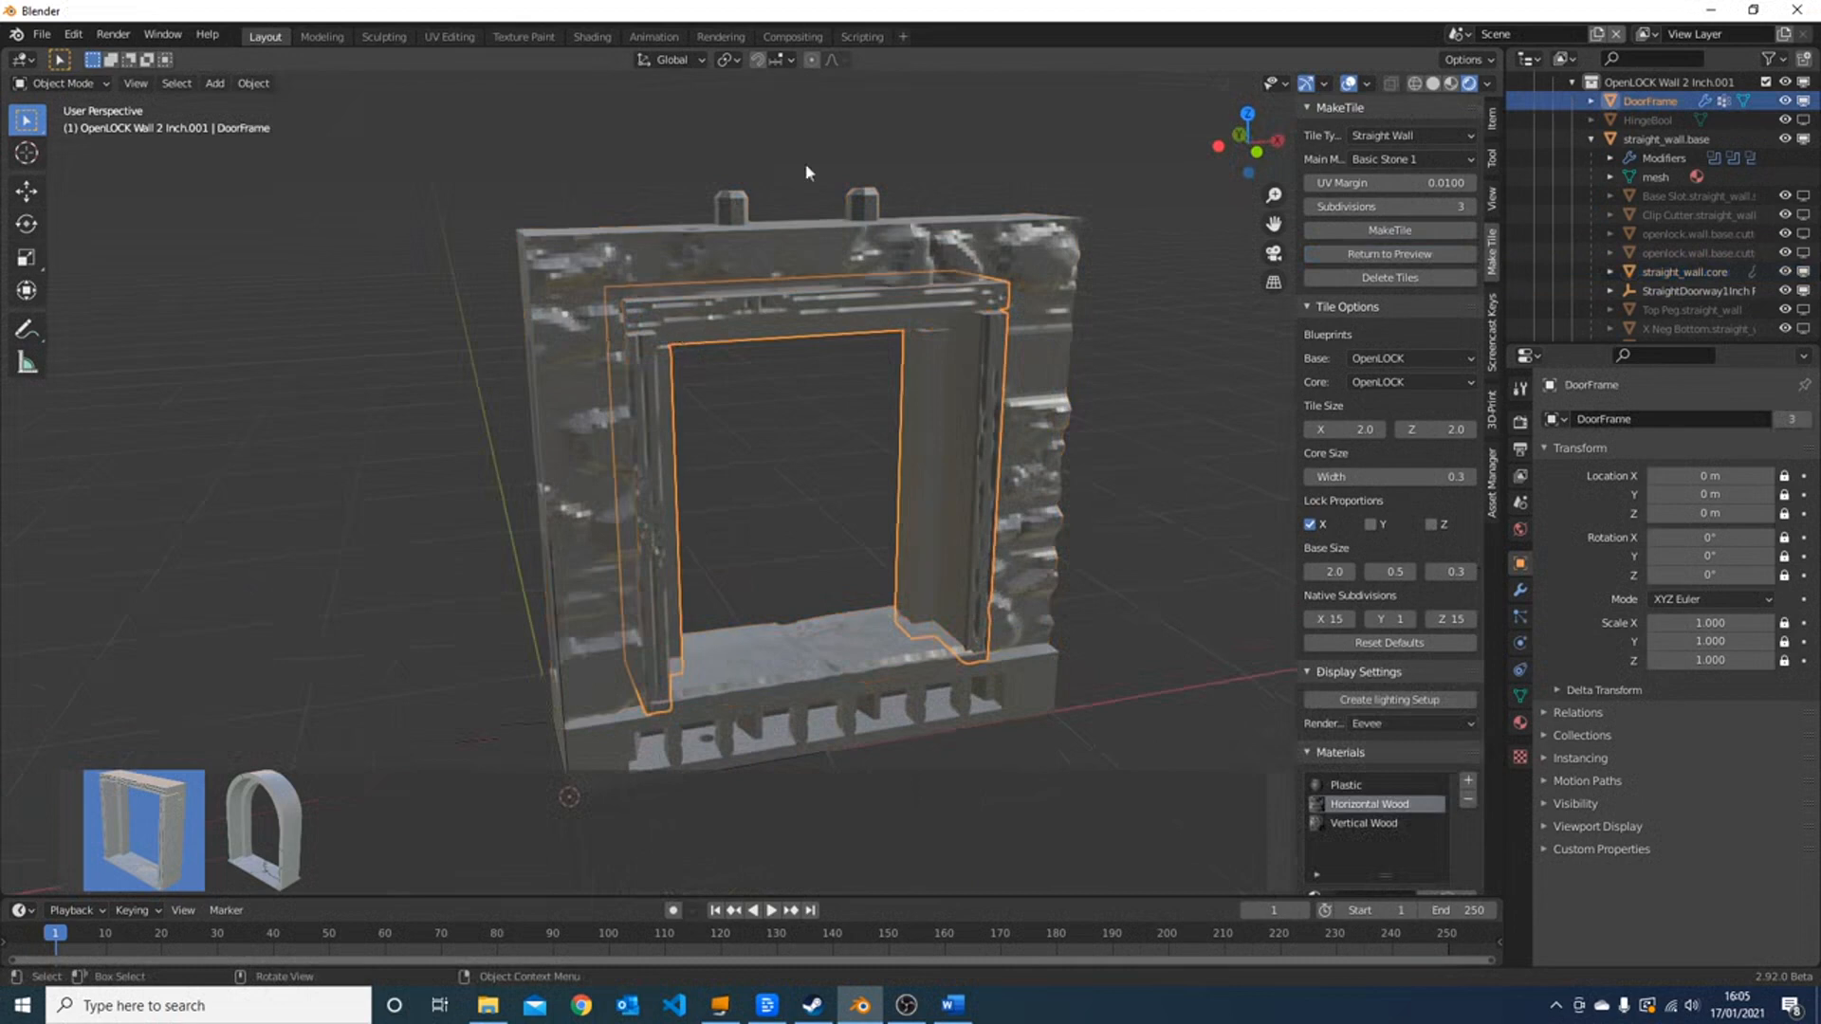
{"action": "left_click", "coordinate": [1472, 207]}
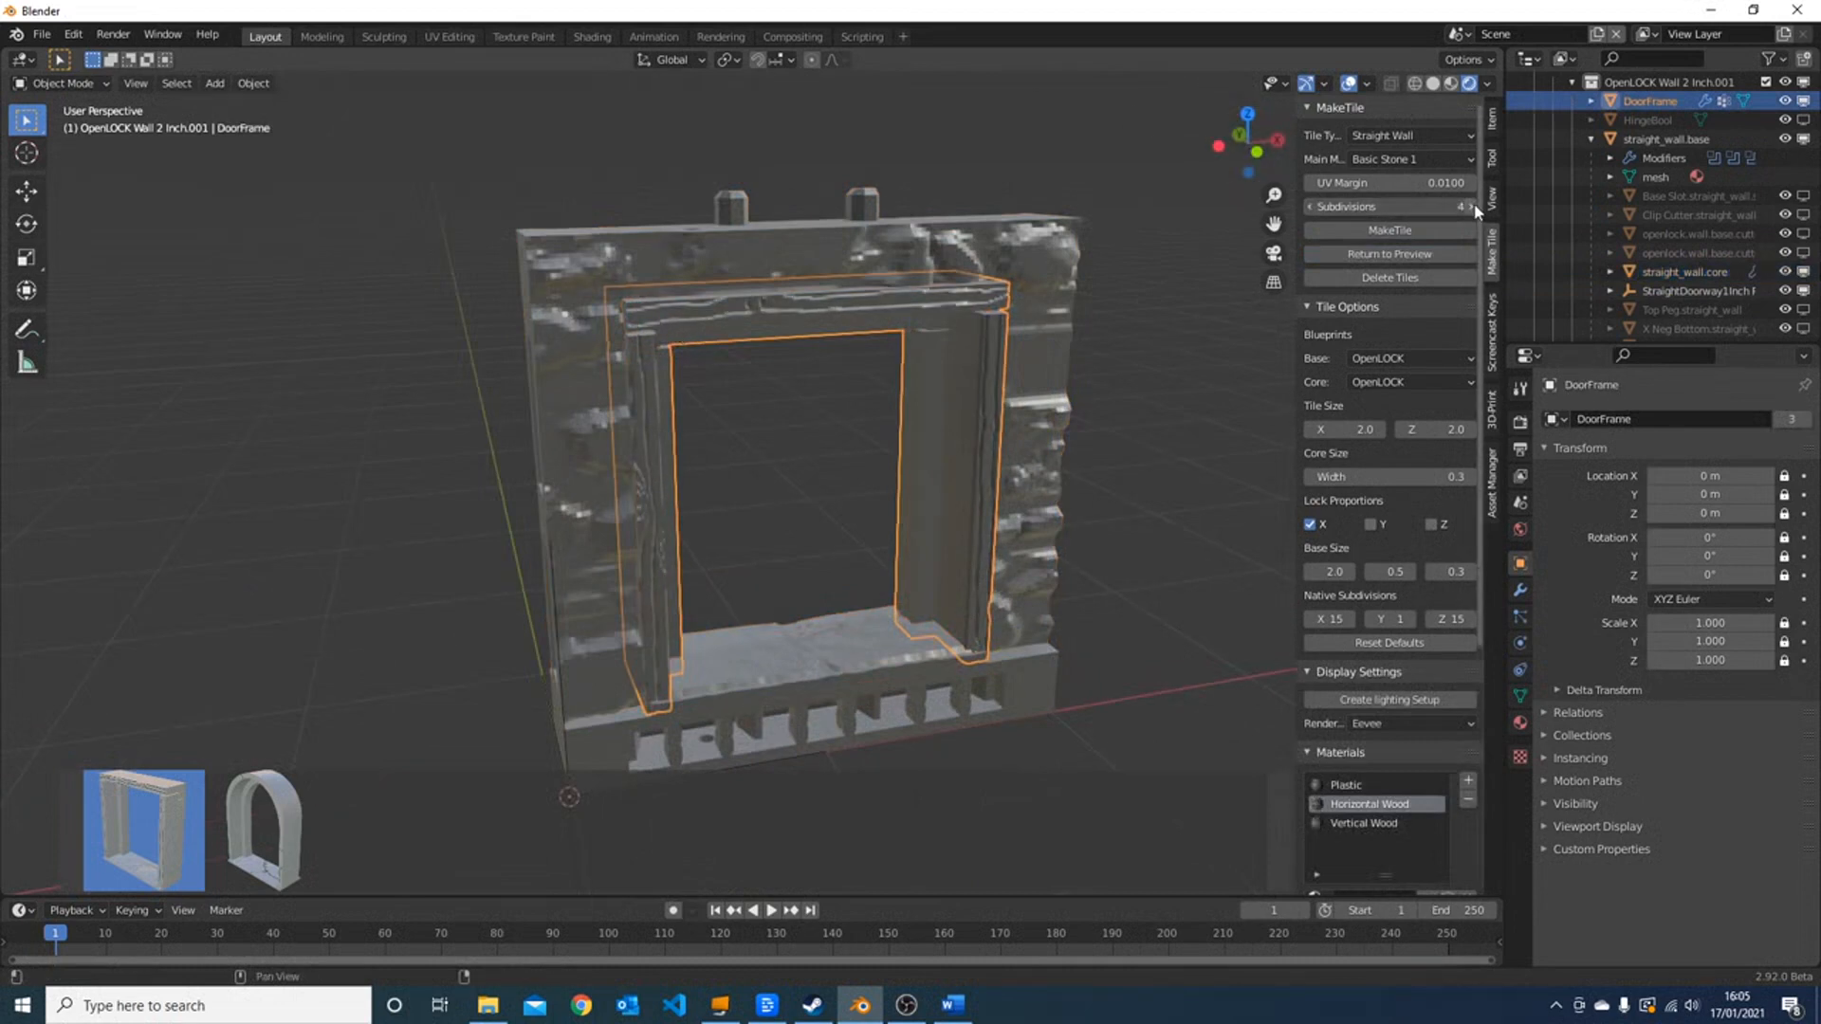
{"action": "left_click", "coordinate": [1472, 207]}
{"action": "middle_click_drag", "start_coordinate": [910, 474], "coordinate": [757, 337]}
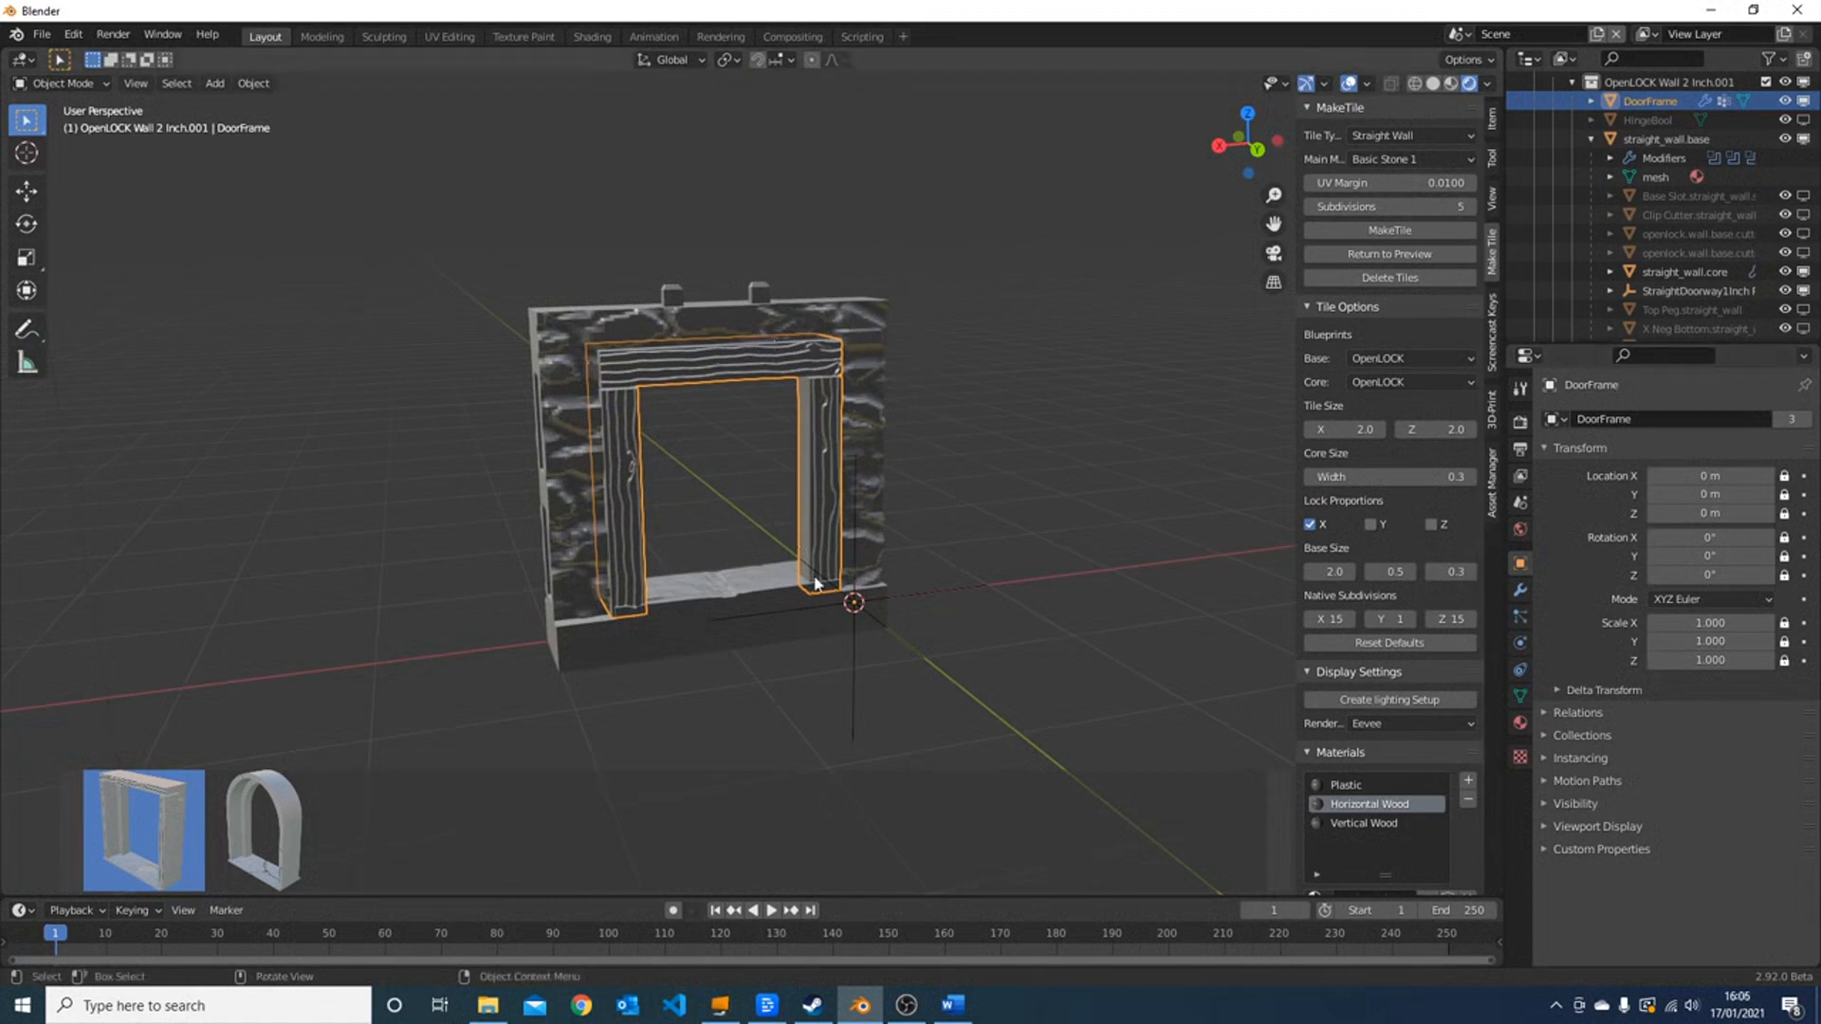
{"action": "middle_click_drag", "start_coordinate": [754, 533], "coordinate": [758, 576]}
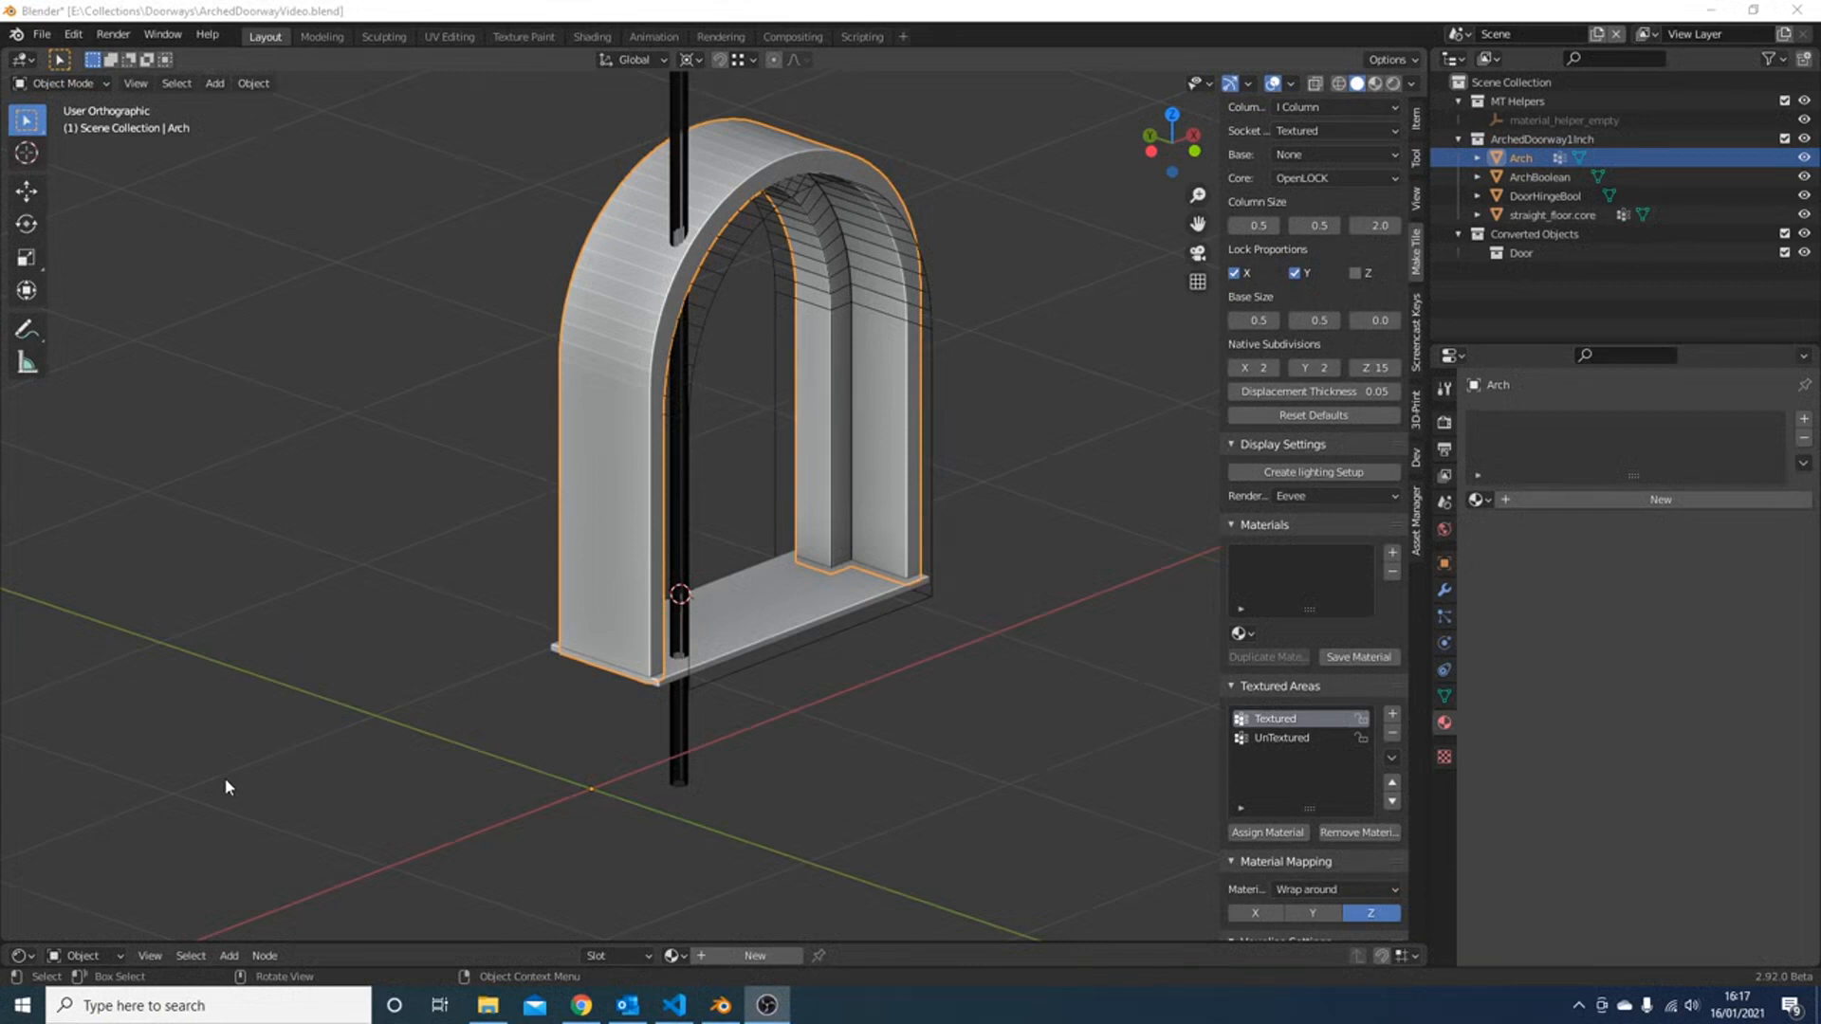
- Examine the arched doorway model, selecting its floor and the tall hinge boolean in turn
{"action": "middle_click_drag", "start_coordinate": [803, 310], "coordinate": [773, 289]}
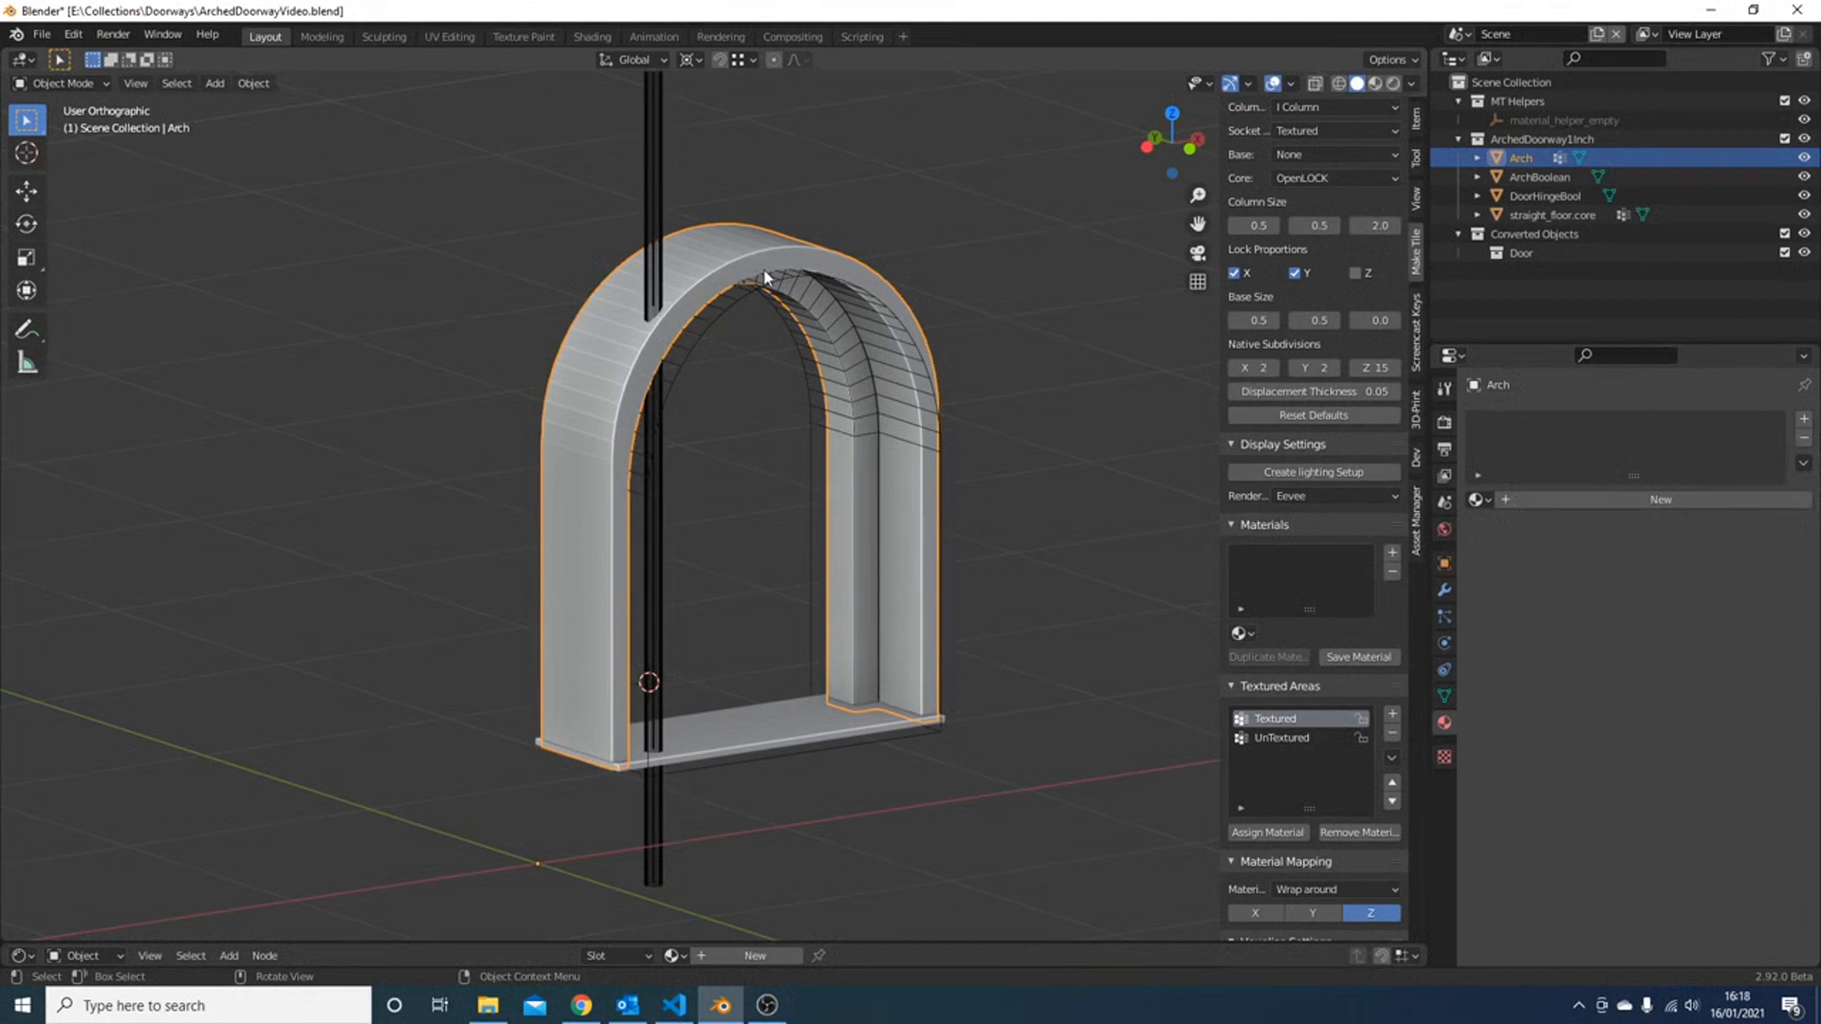
{"action": "left_click", "coordinate": [815, 717]}
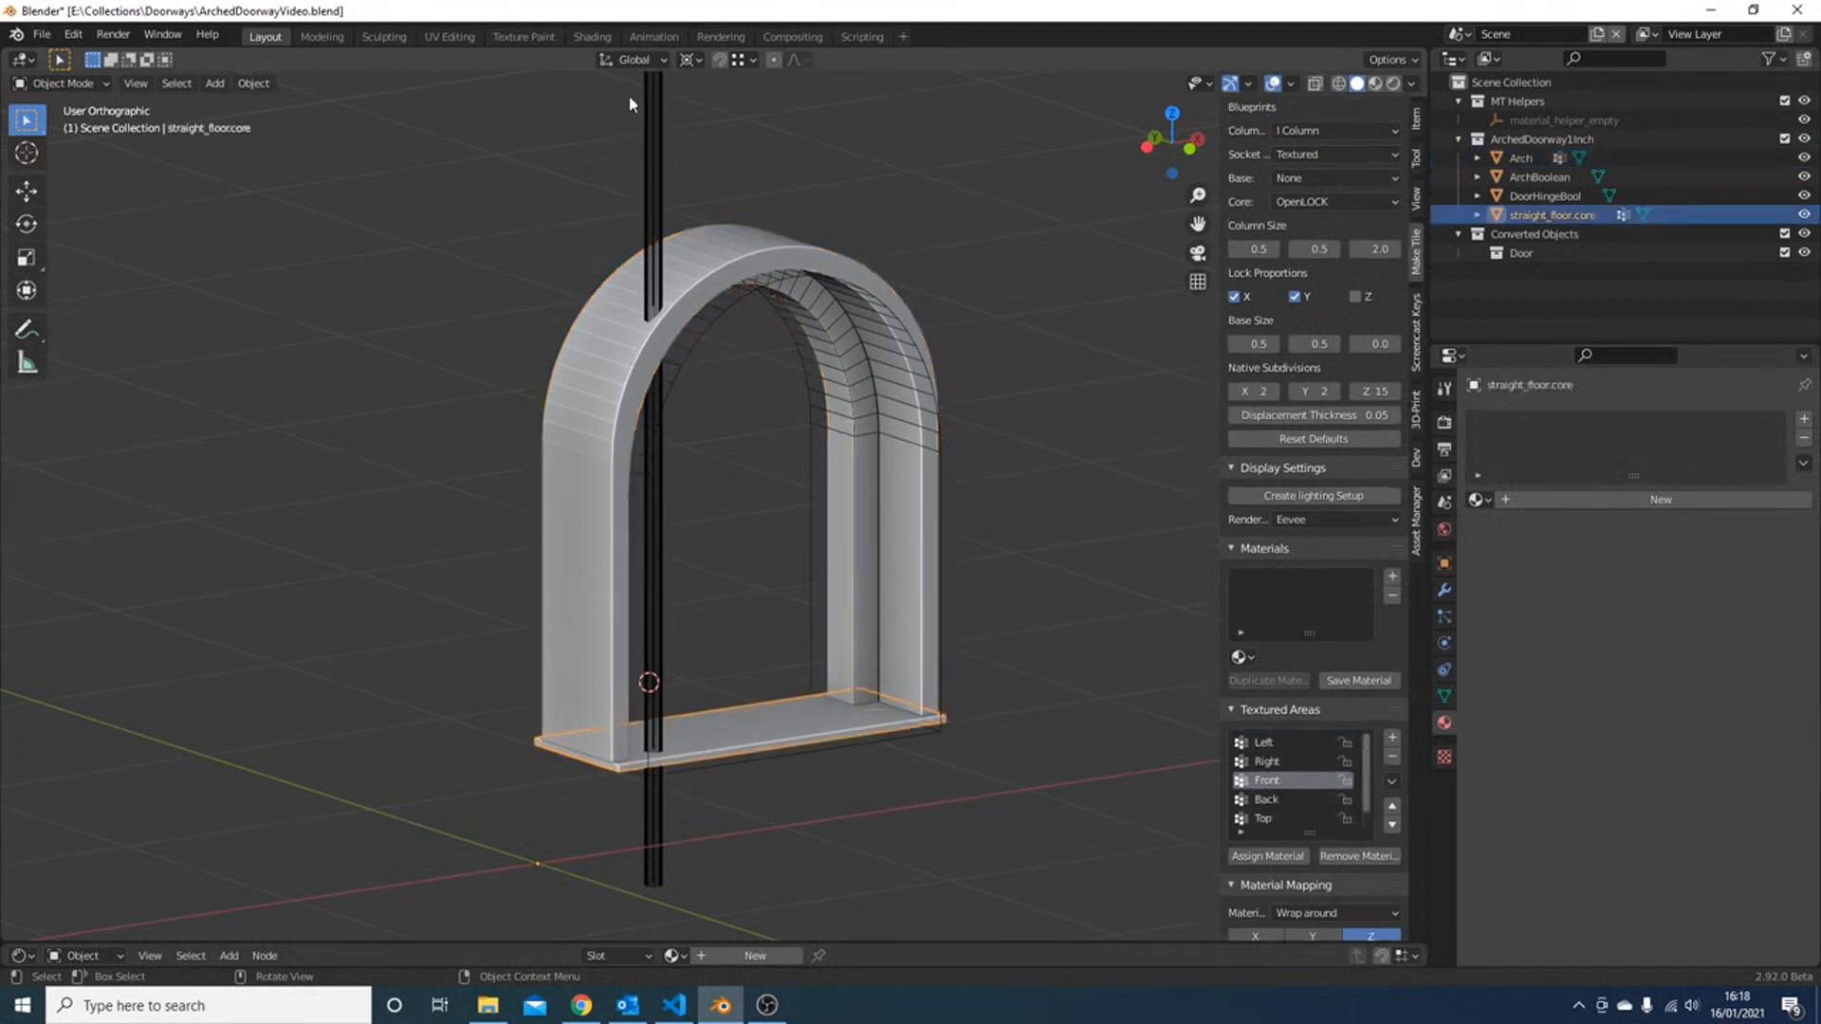
{"action": "left_click", "coordinate": [653, 178]}
- Select ArchBoolean and switch its viewport display to Textured and back to Wire
{"action": "left_click", "coordinate": [814, 744]}
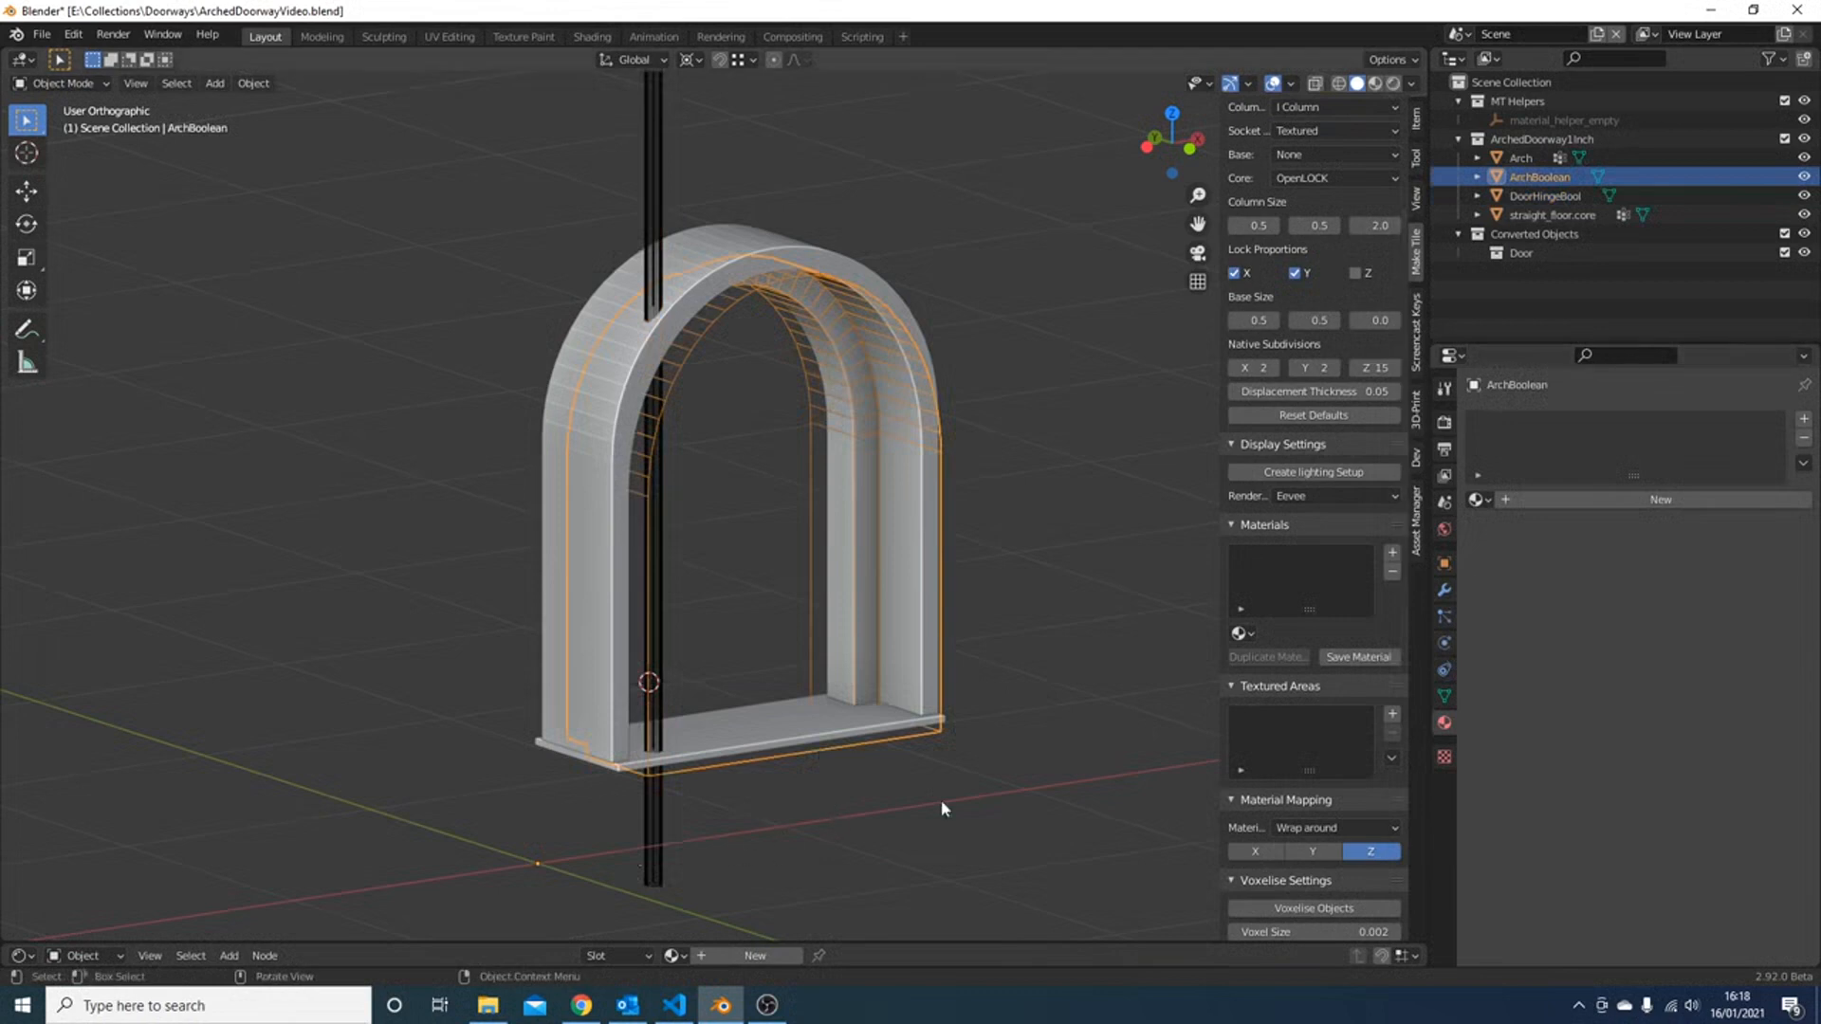
{"action": "left_click", "coordinate": [1445, 564]}
{"action": "scroll", "coordinate": [1627, 834], "scroll_direction": "down", "scroll_amount": 5}
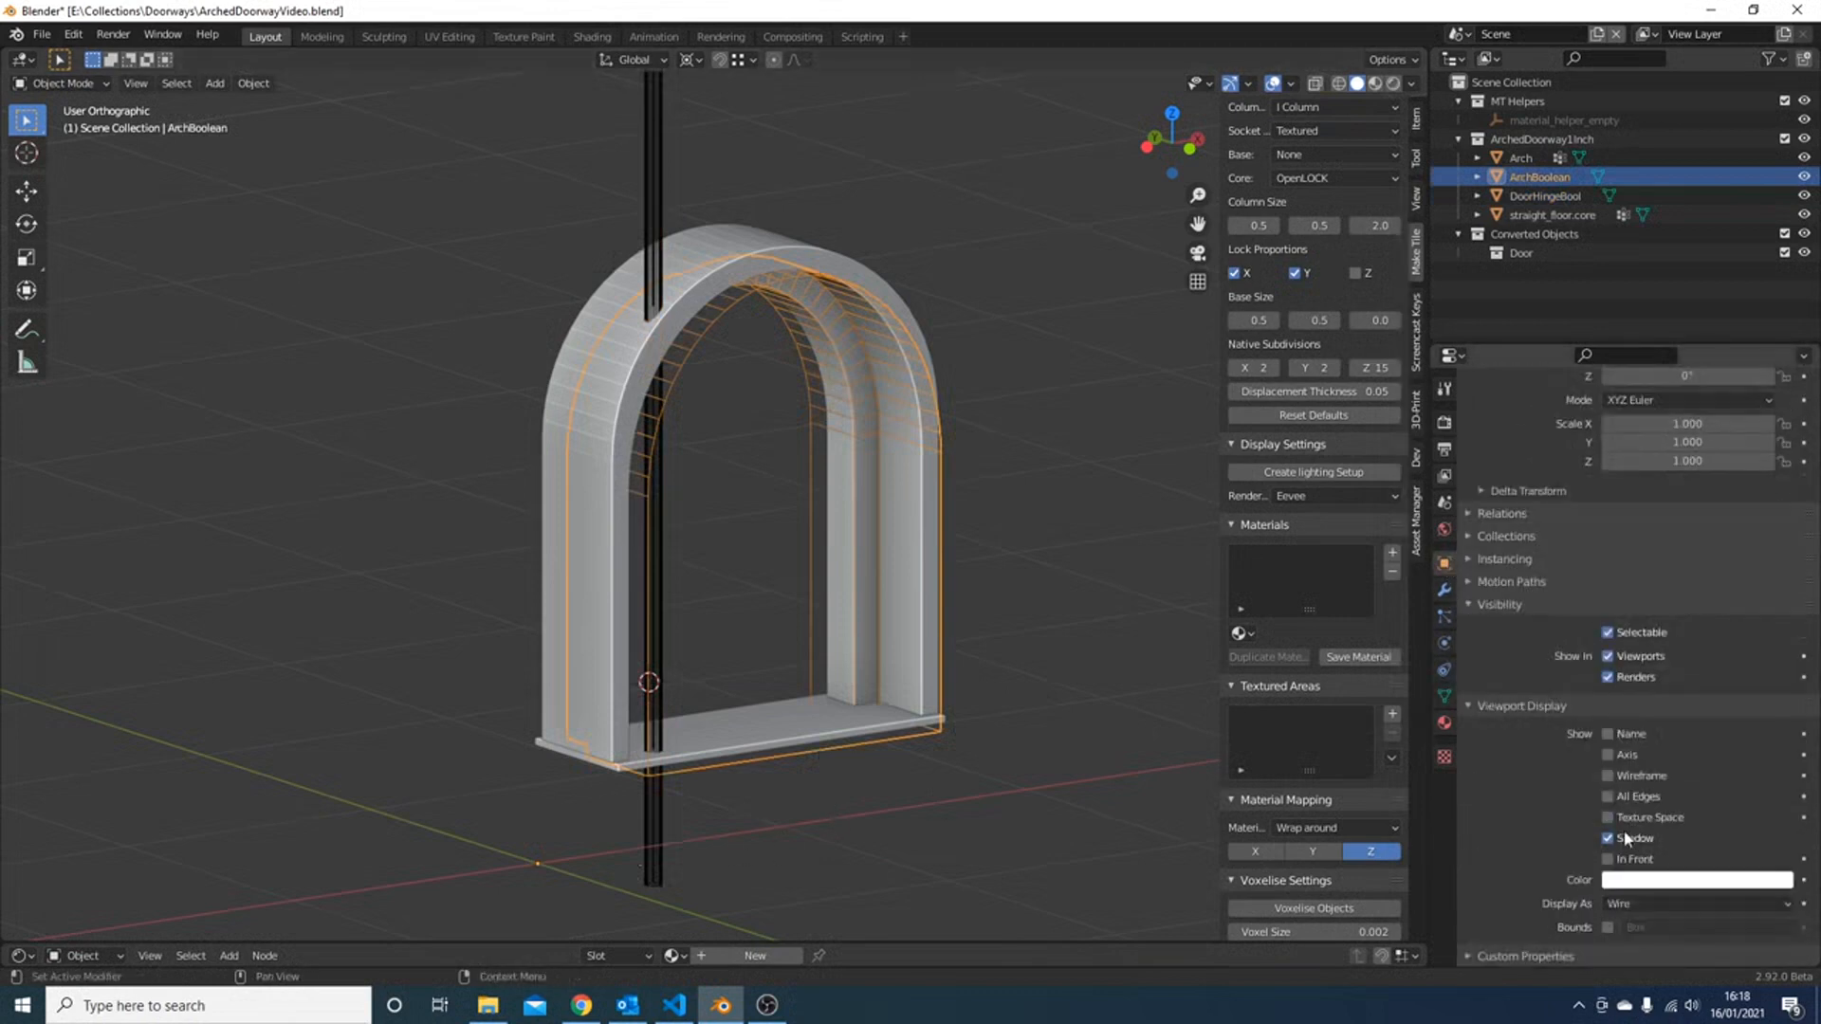
{"action": "left_click", "coordinate": [1617, 906]}
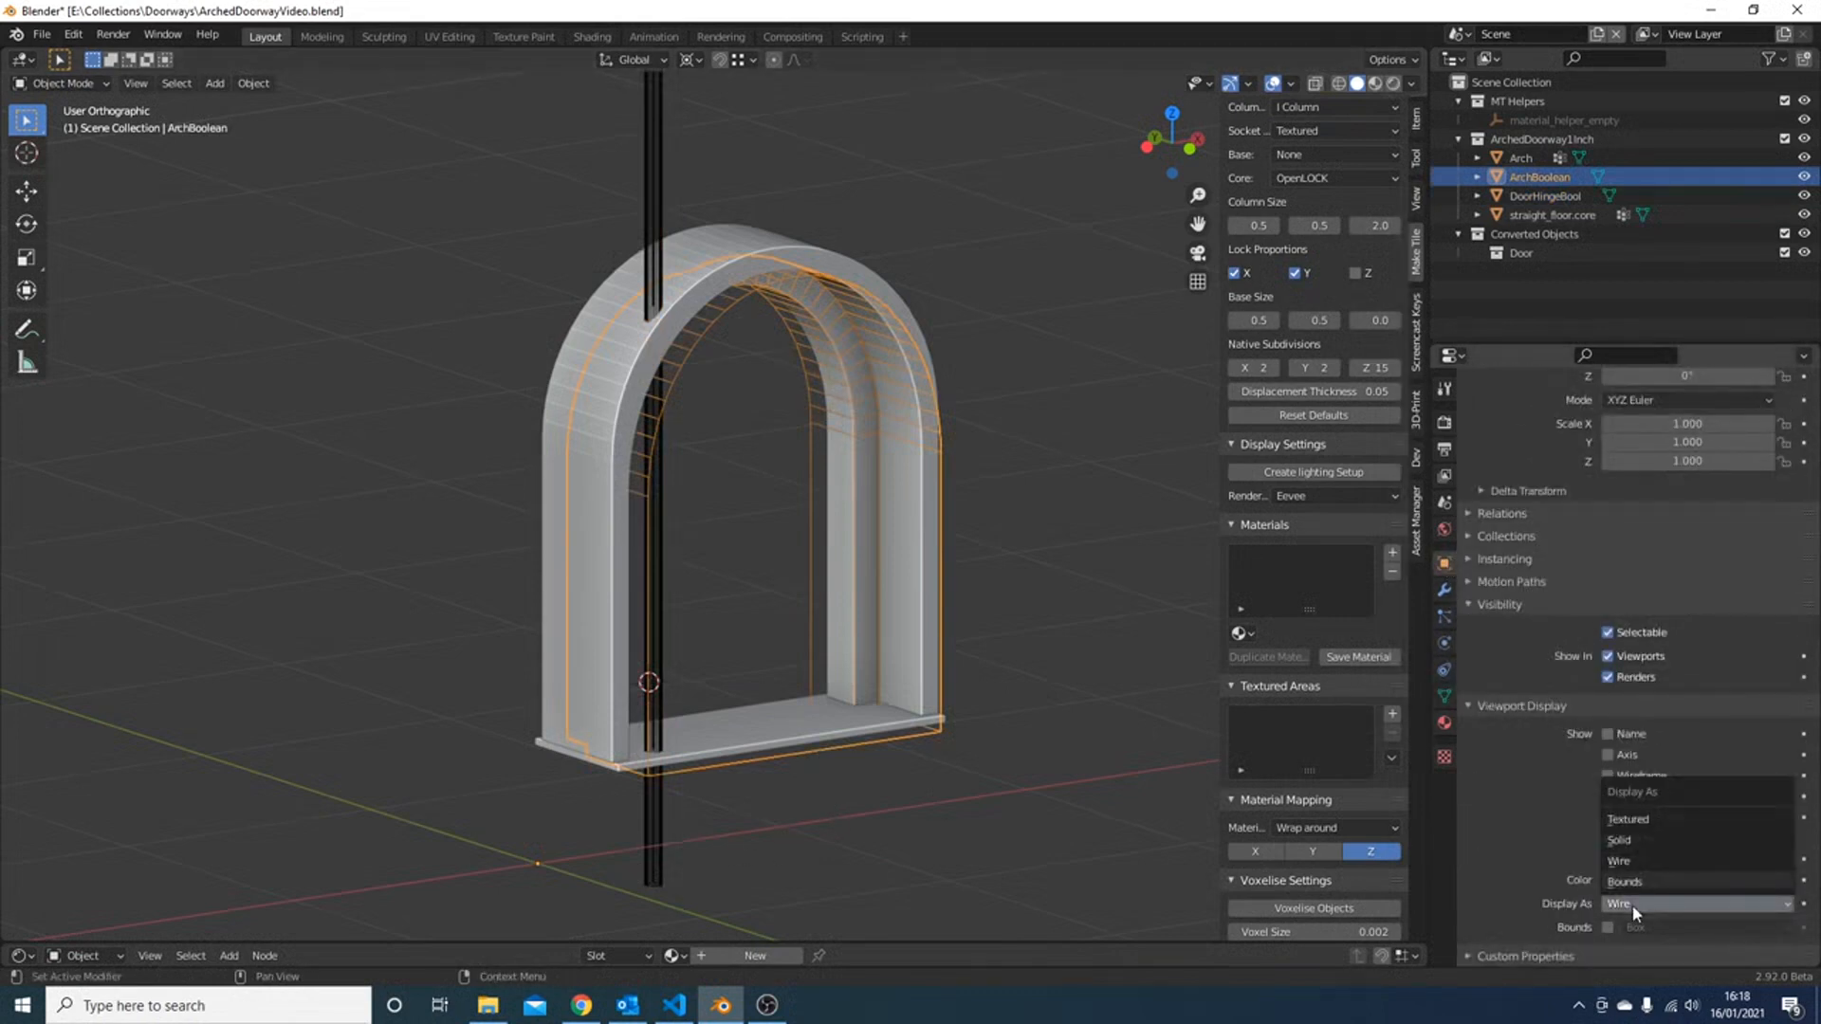
{"action": "left_click", "coordinate": [1636, 821]}
{"action": "left_click", "coordinate": [1652, 906]}
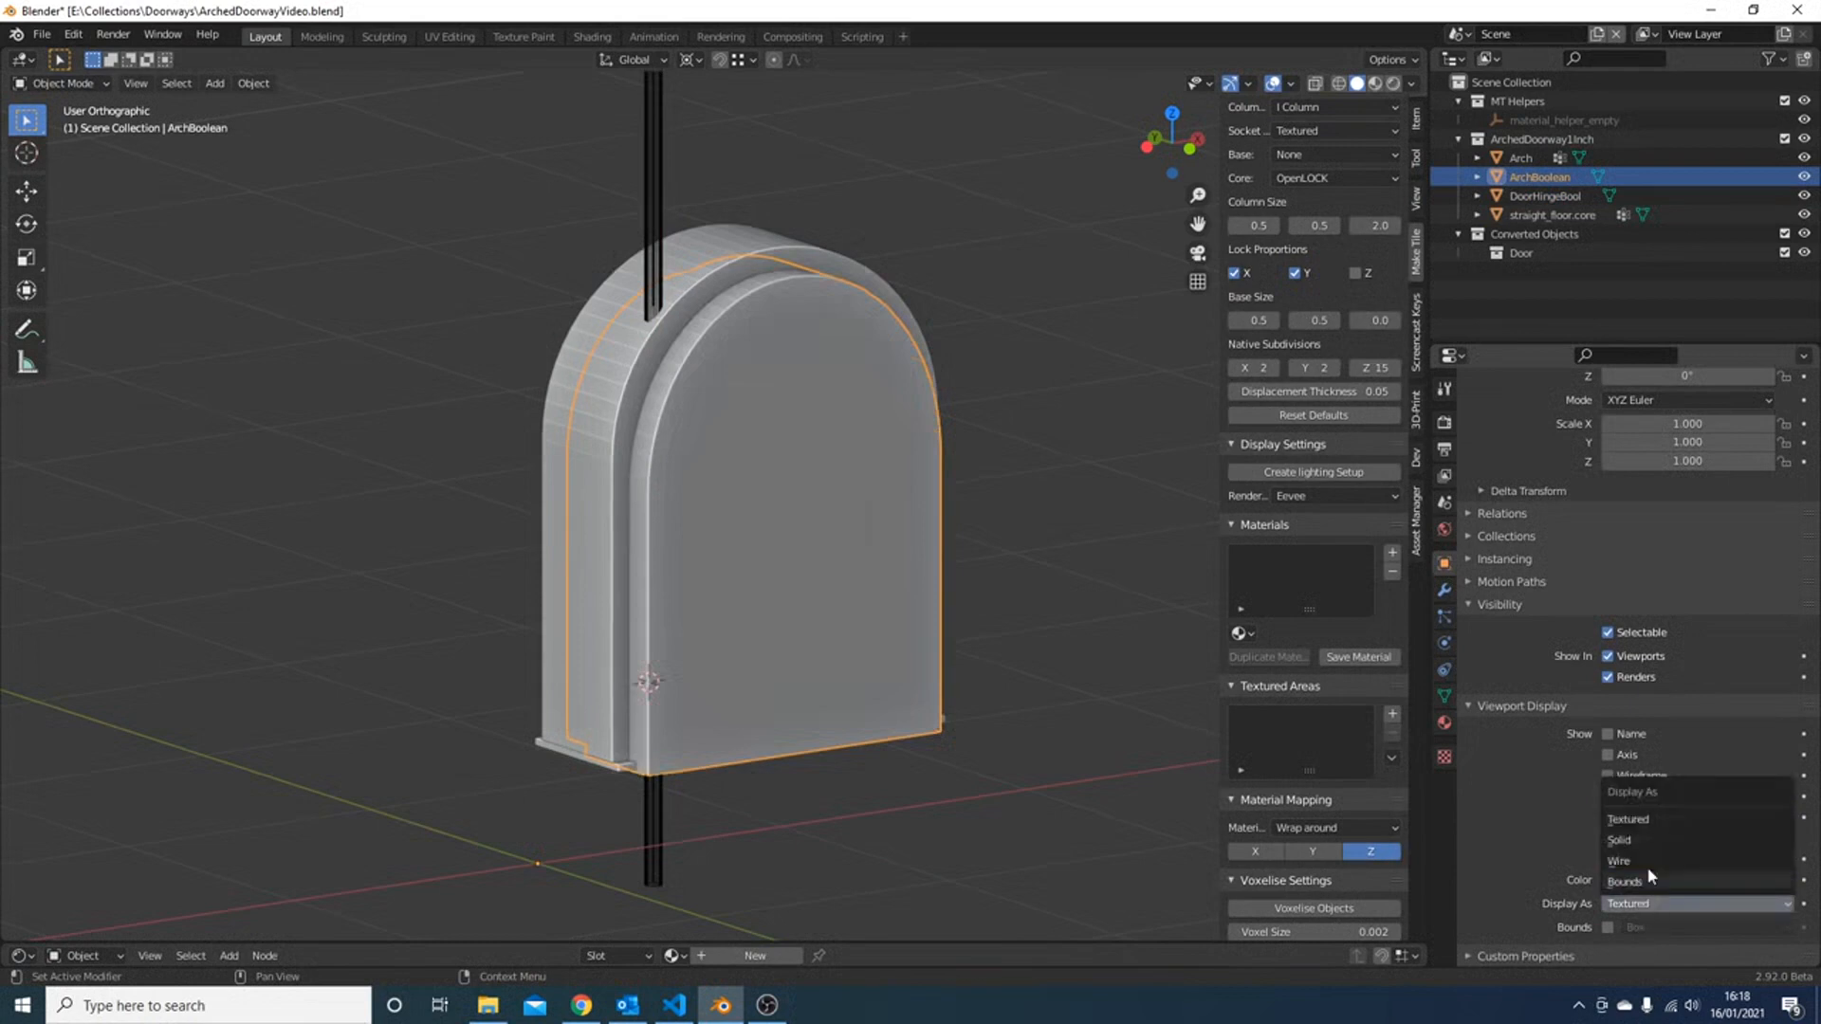
{"action": "left_click", "coordinate": [1651, 868]}
{"action": "middle_click_drag", "start_coordinate": [981, 651], "coordinate": [1010, 676]}
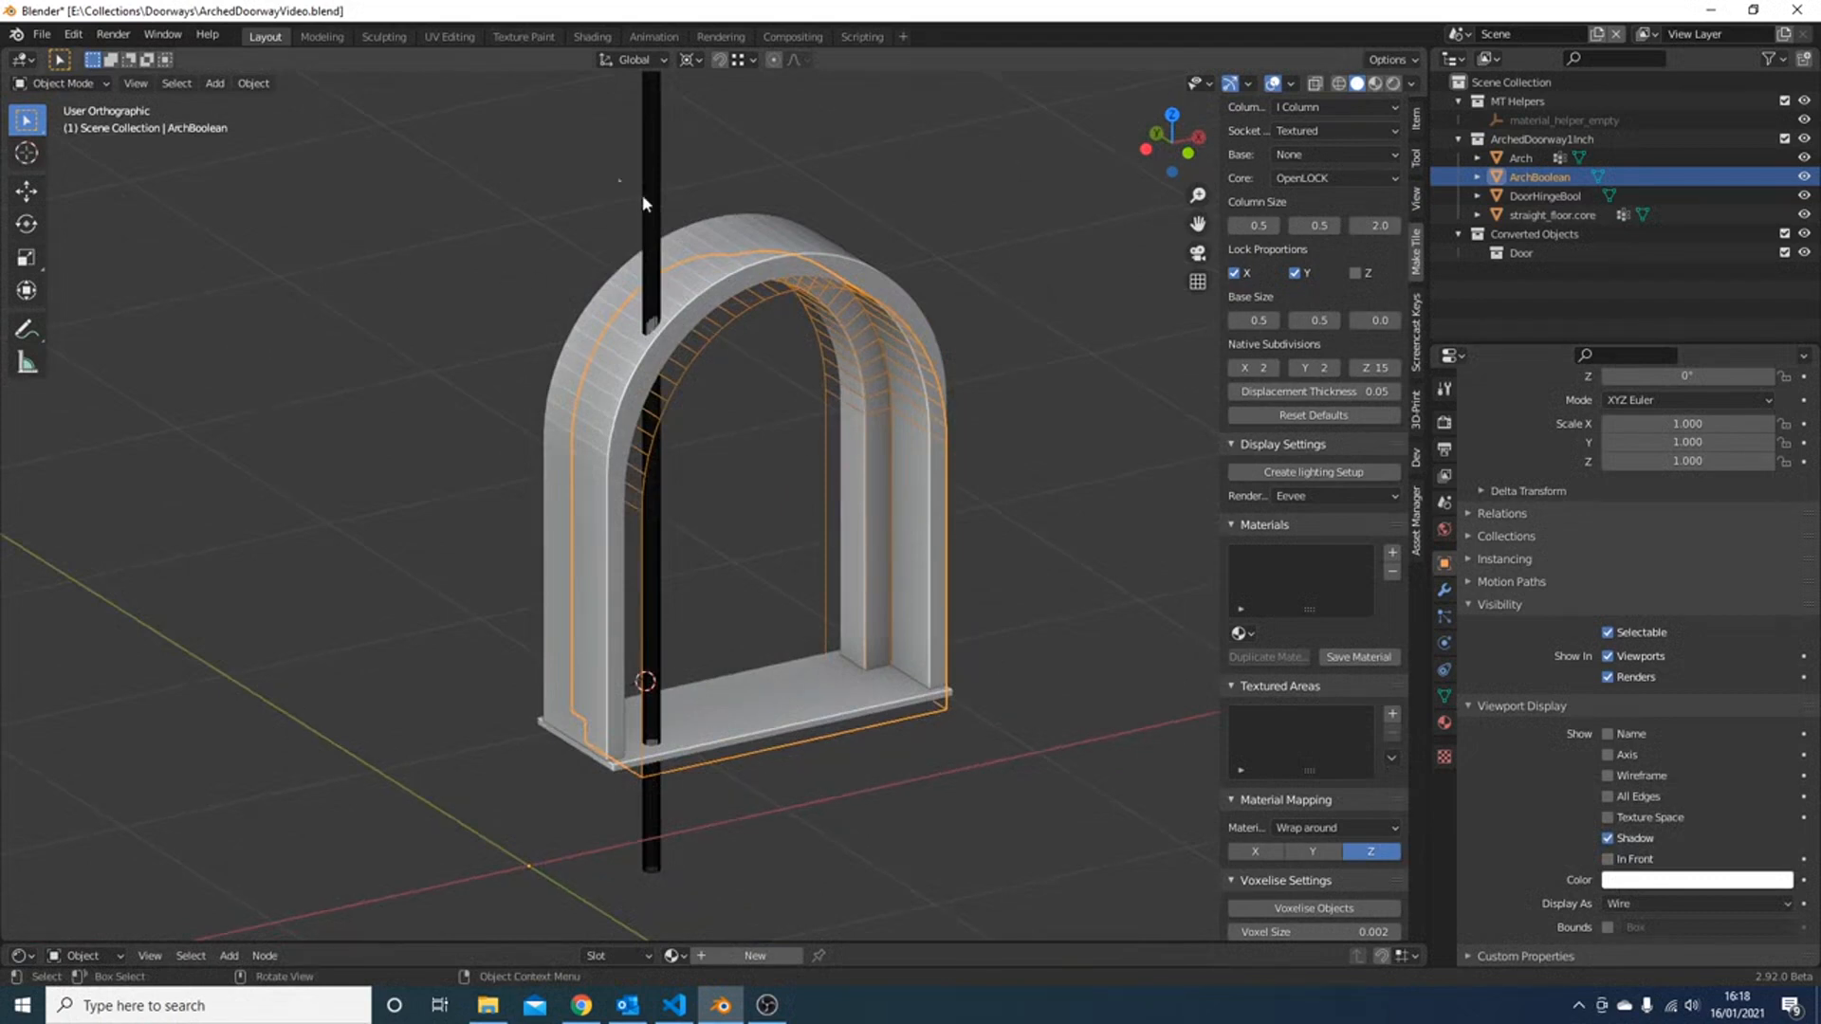
- Examine the arched doorway's parts by selecting the hinge boolean, the arch and the floor in turn
{"action": "left_click", "coordinate": [650, 168]}
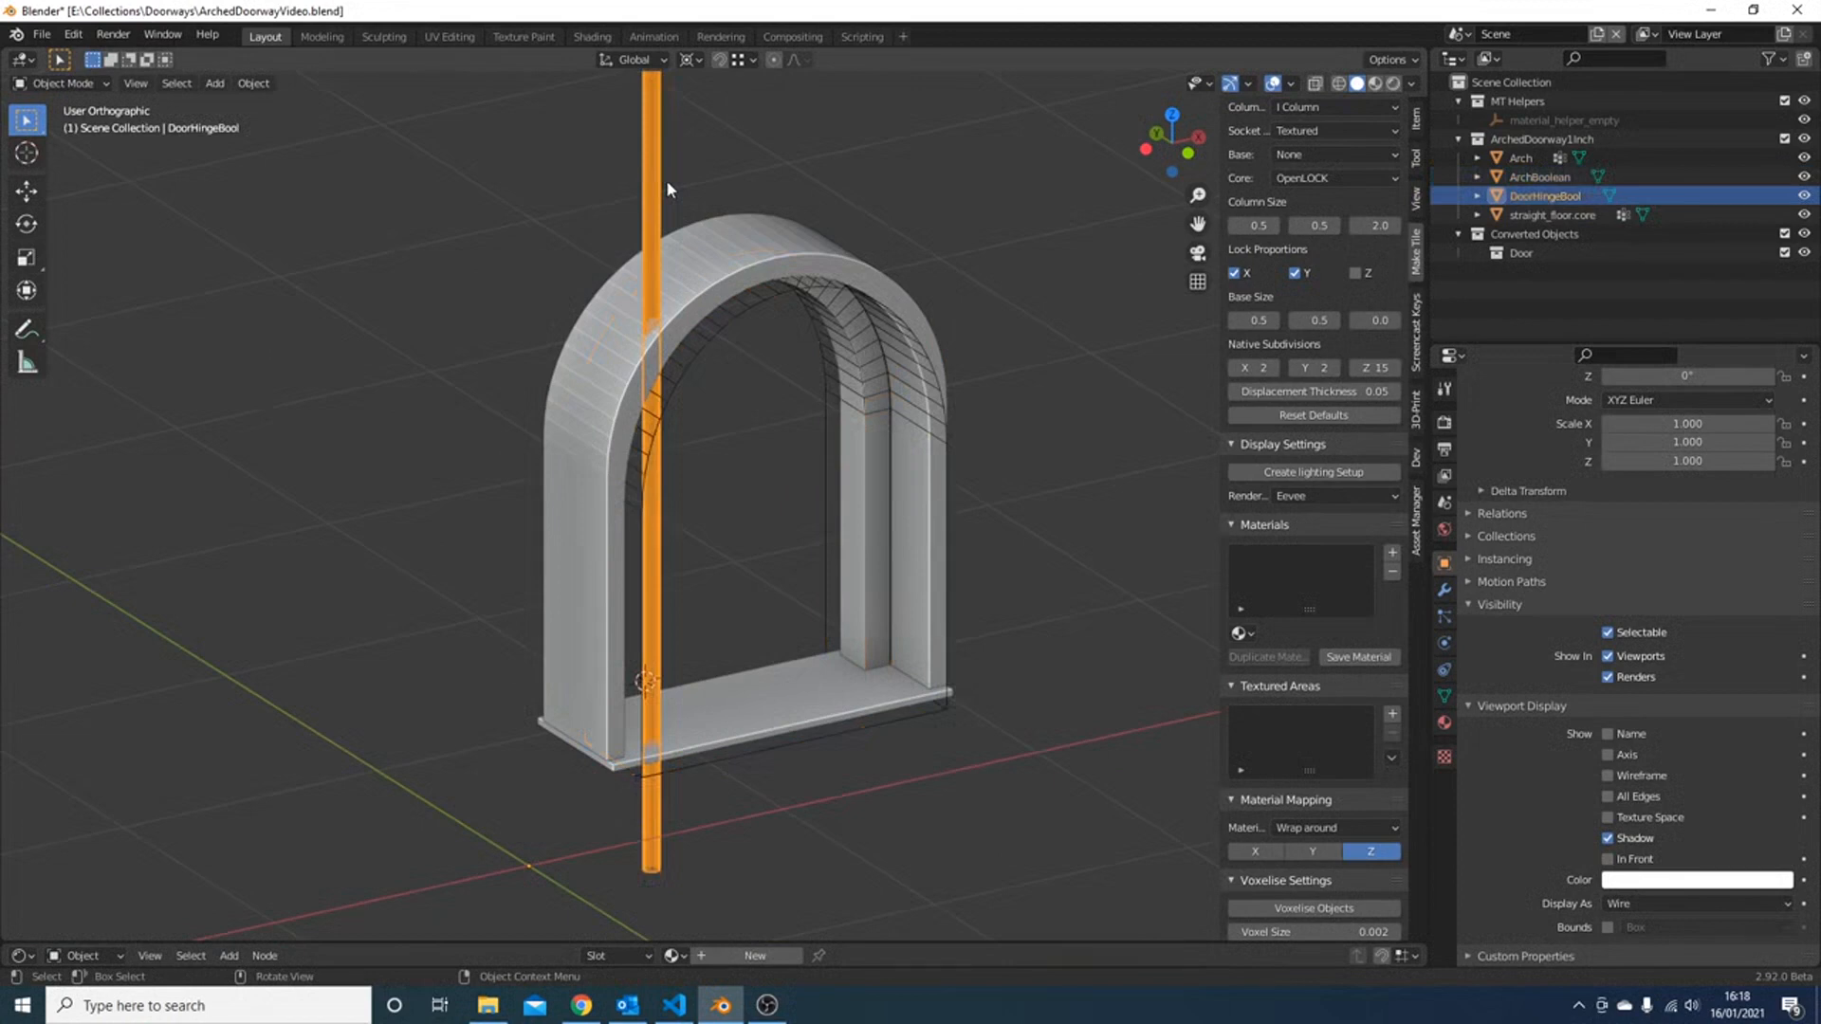
{"action": "left_click", "coordinate": [692, 277]}
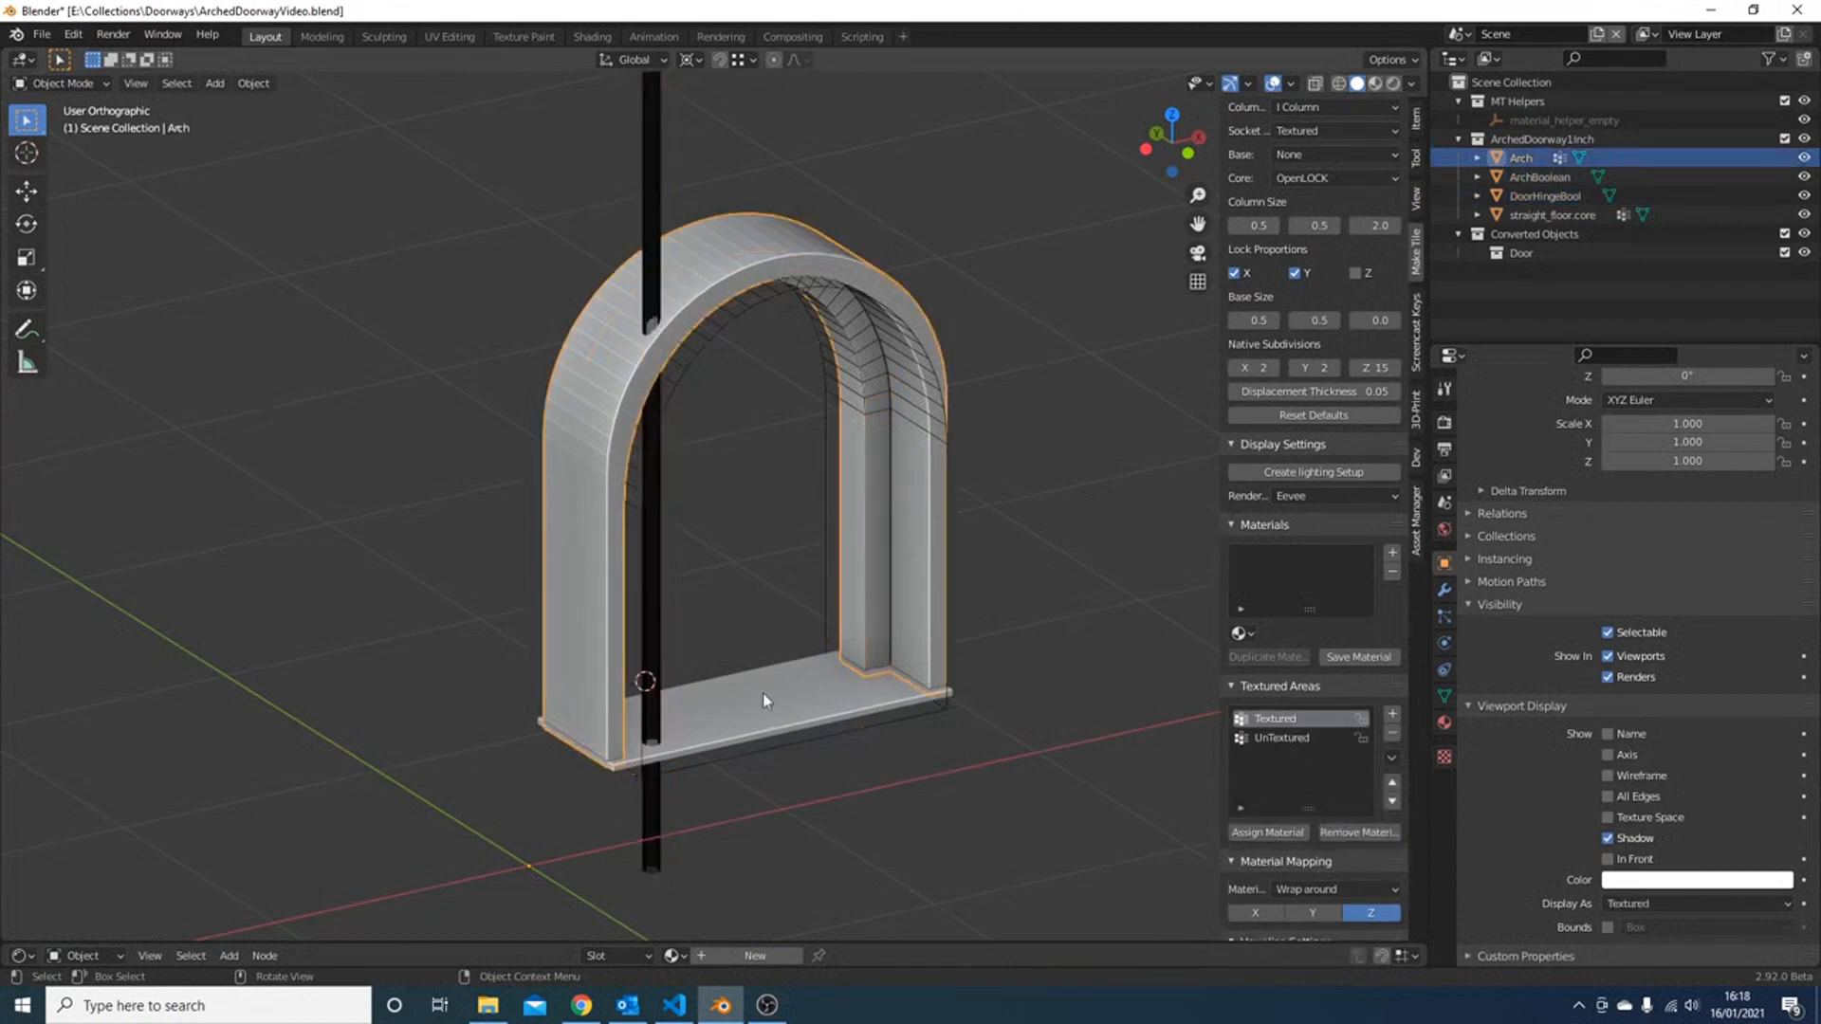
{"action": "left_click", "coordinate": [763, 711]}
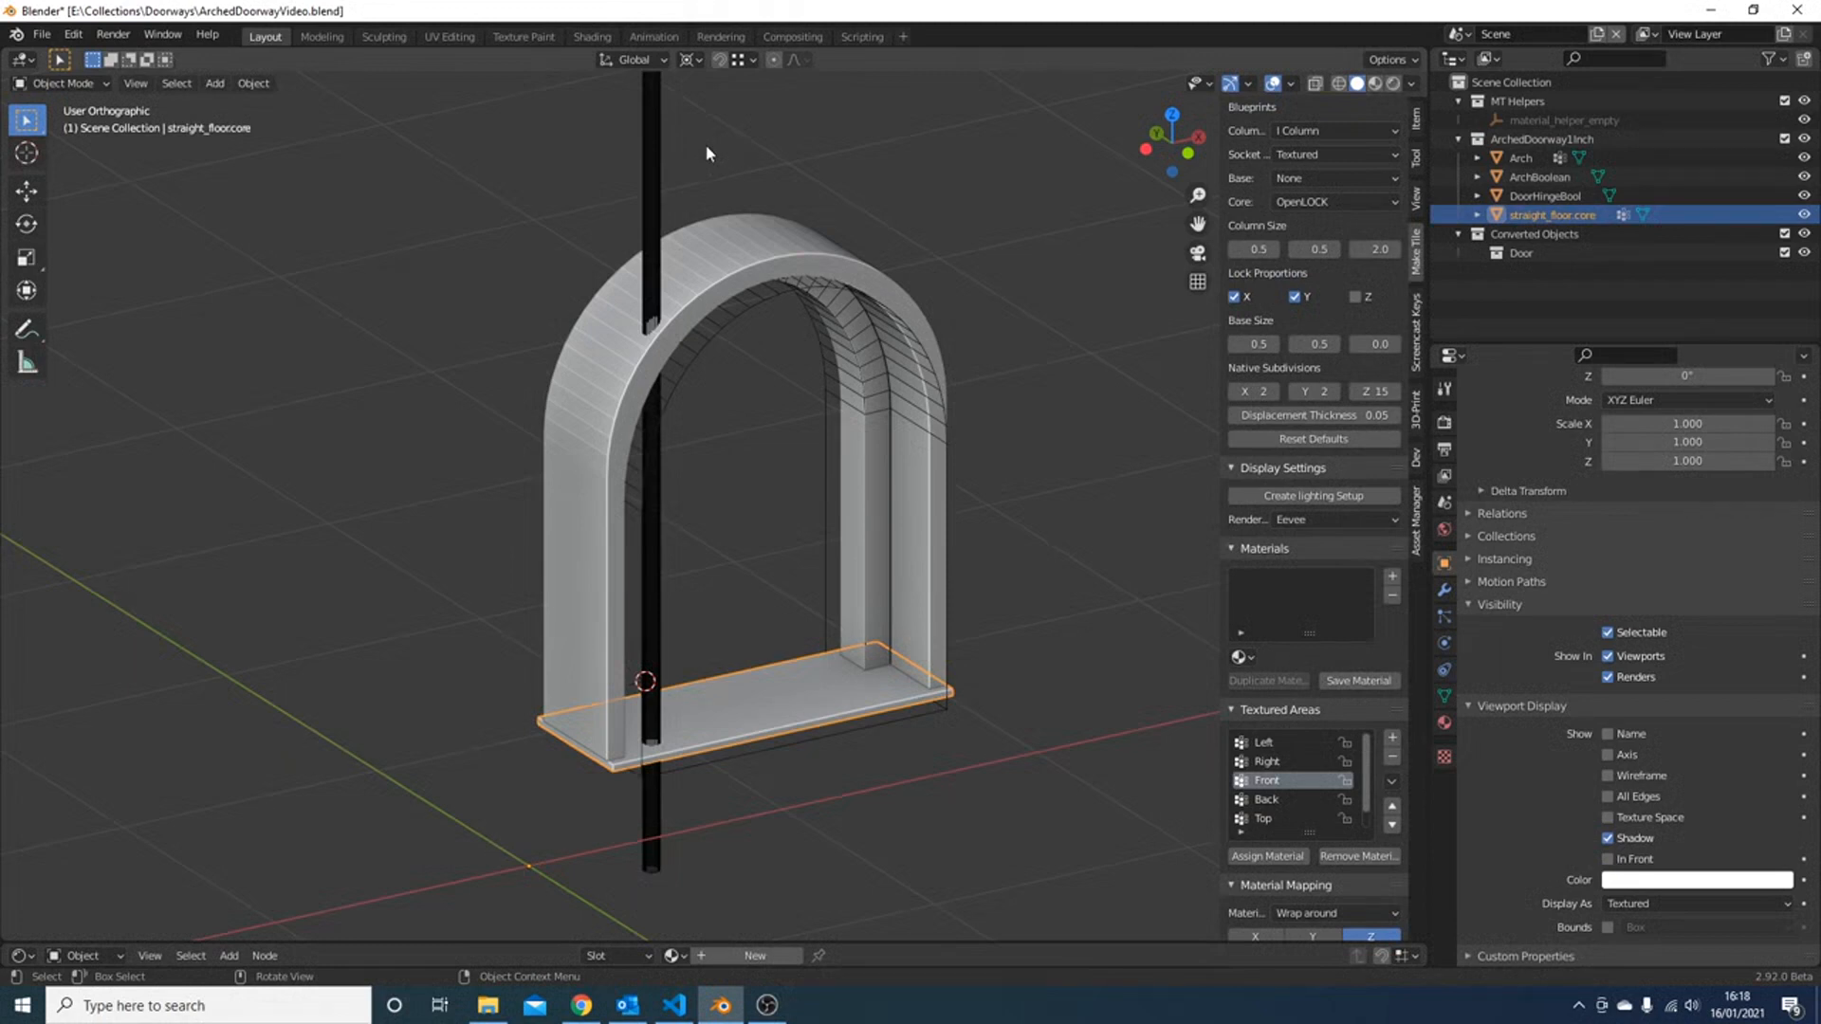
{"action": "left_click", "coordinate": [816, 256]}
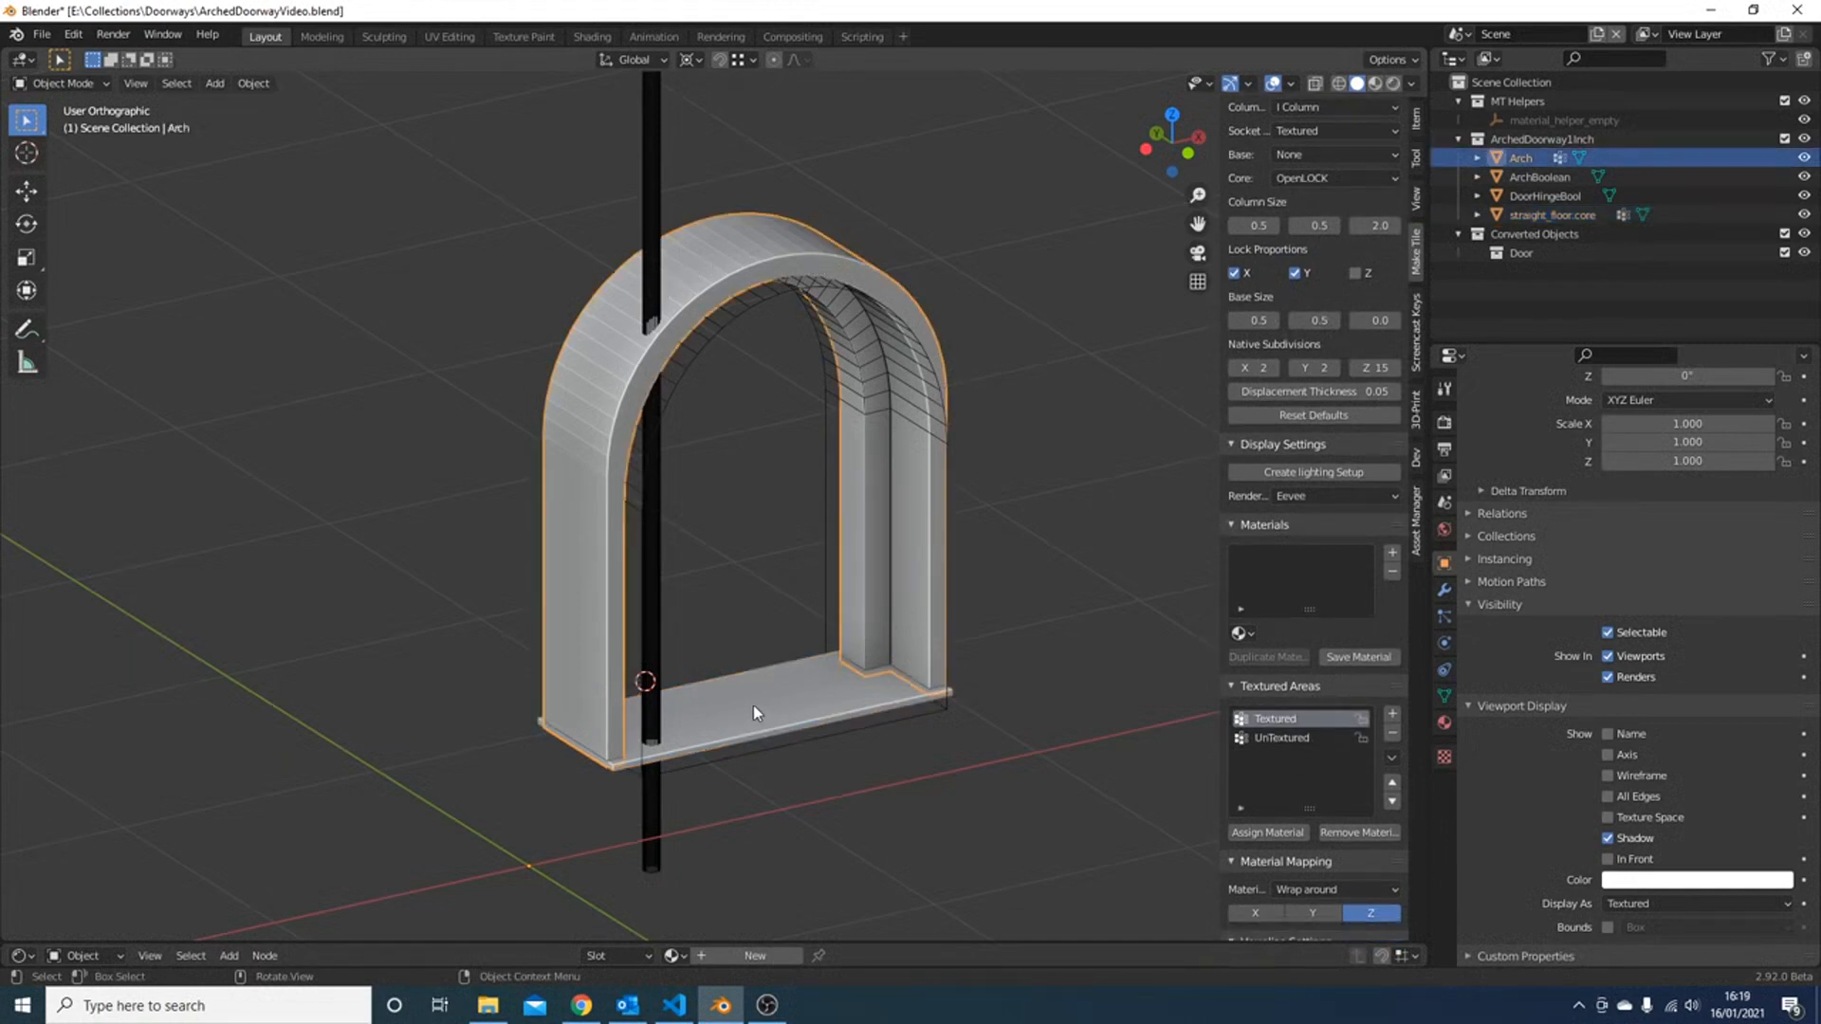
- Convert the doorway's straight floor to a MakeTile object and set the display's render engine to Eevee
{"action": "left_click", "coordinate": [789, 708]}
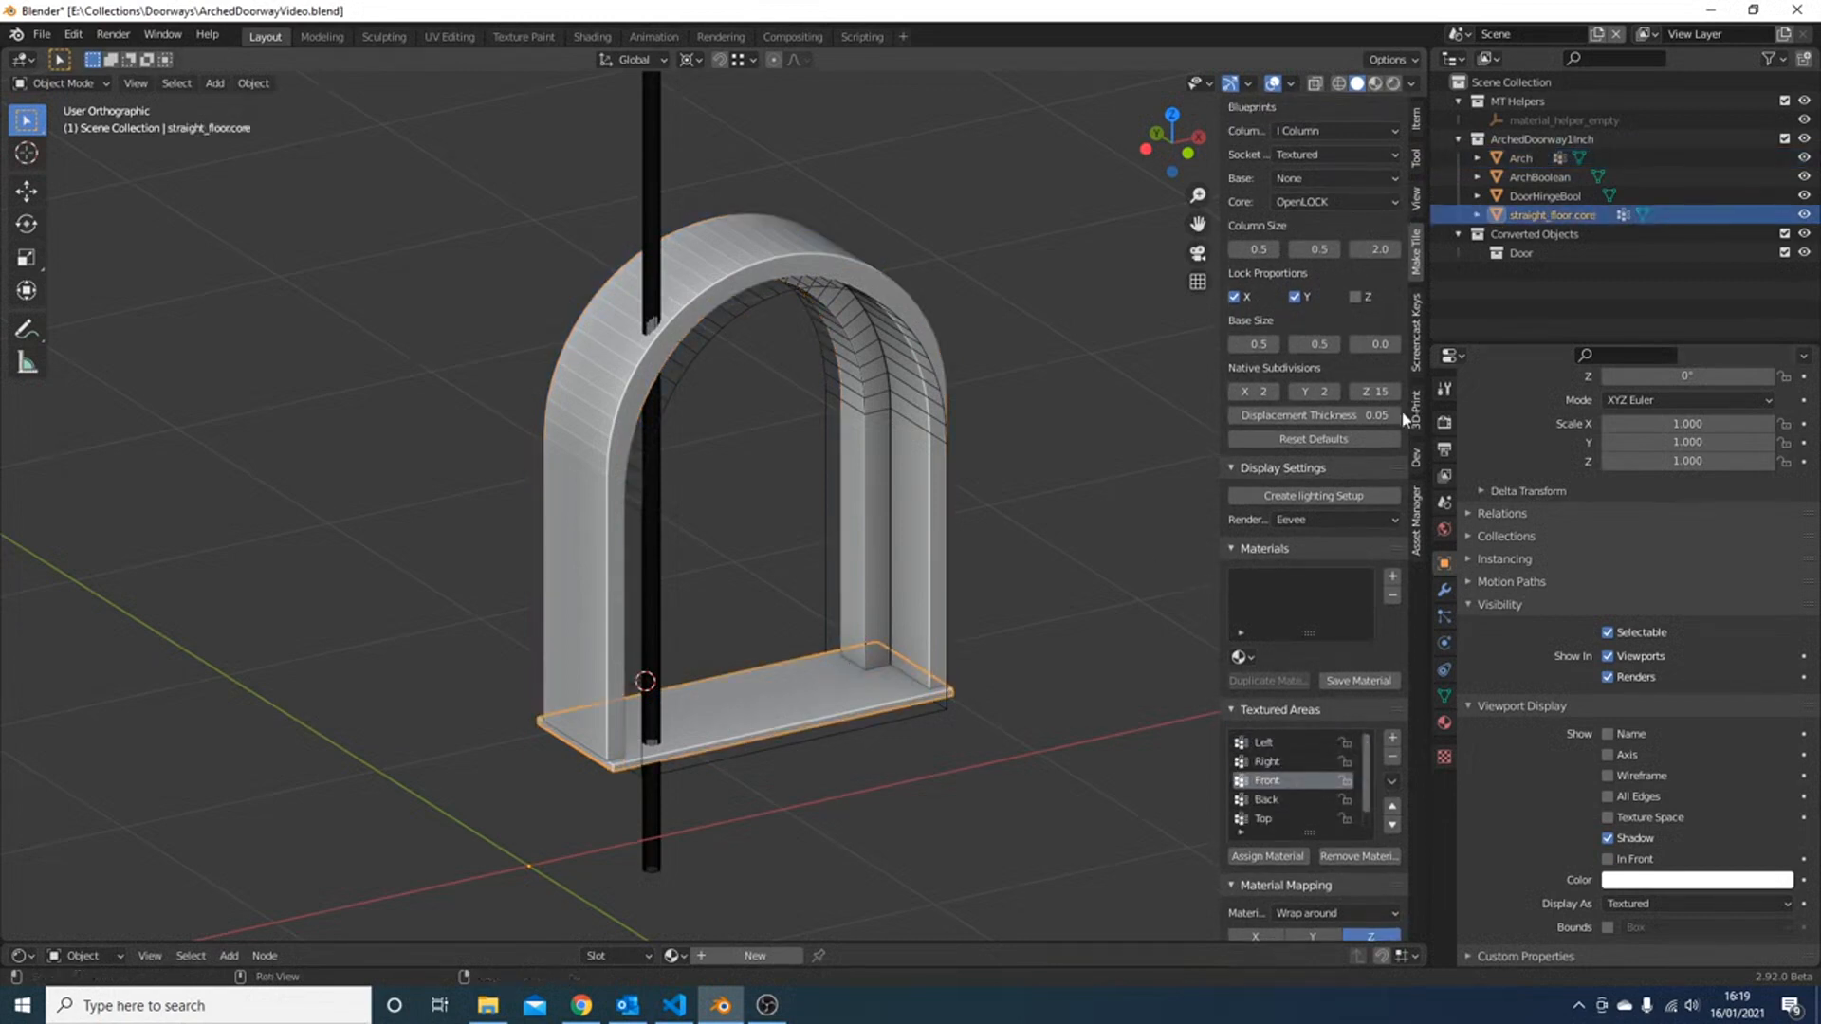
{"action": "left_click_drag", "start_coordinate": [1365, 773], "coordinate": [1365, 793]}
{"action": "scroll", "coordinate": [1395, 849], "scroll_direction": "down", "scroll_amount": 10}
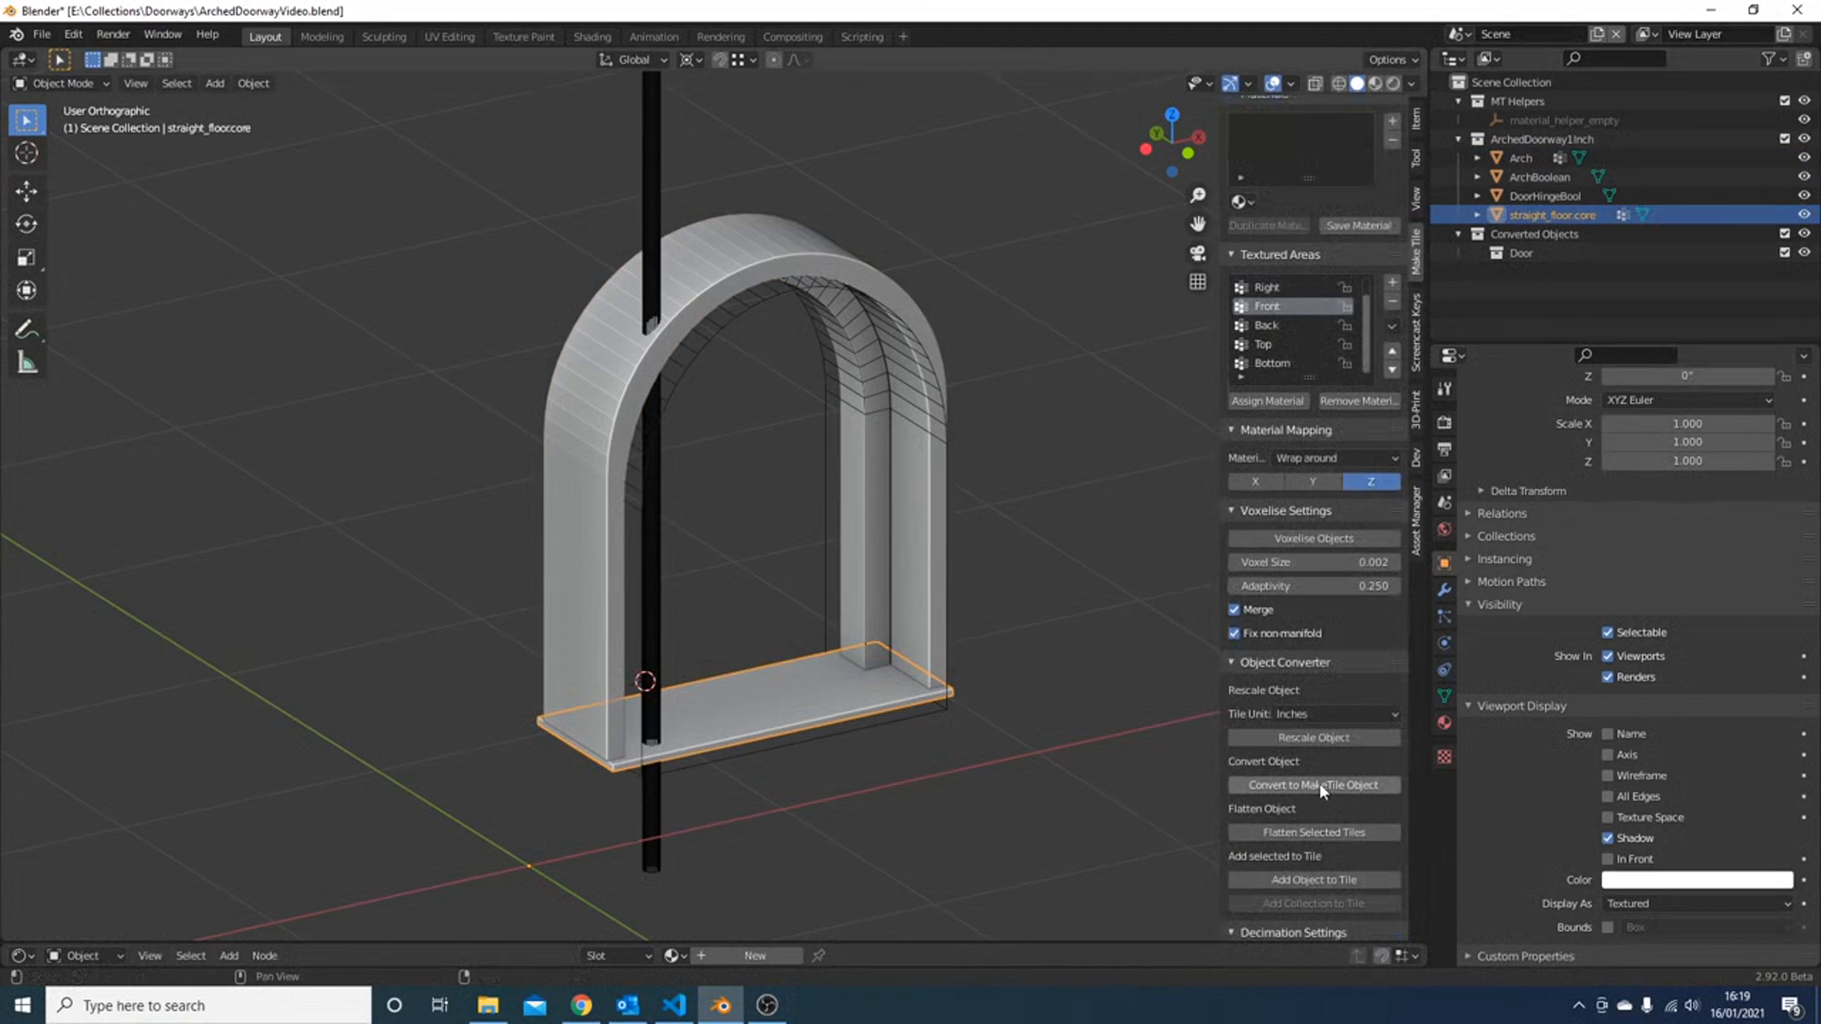
{"action": "left_click", "coordinate": [1323, 787]}
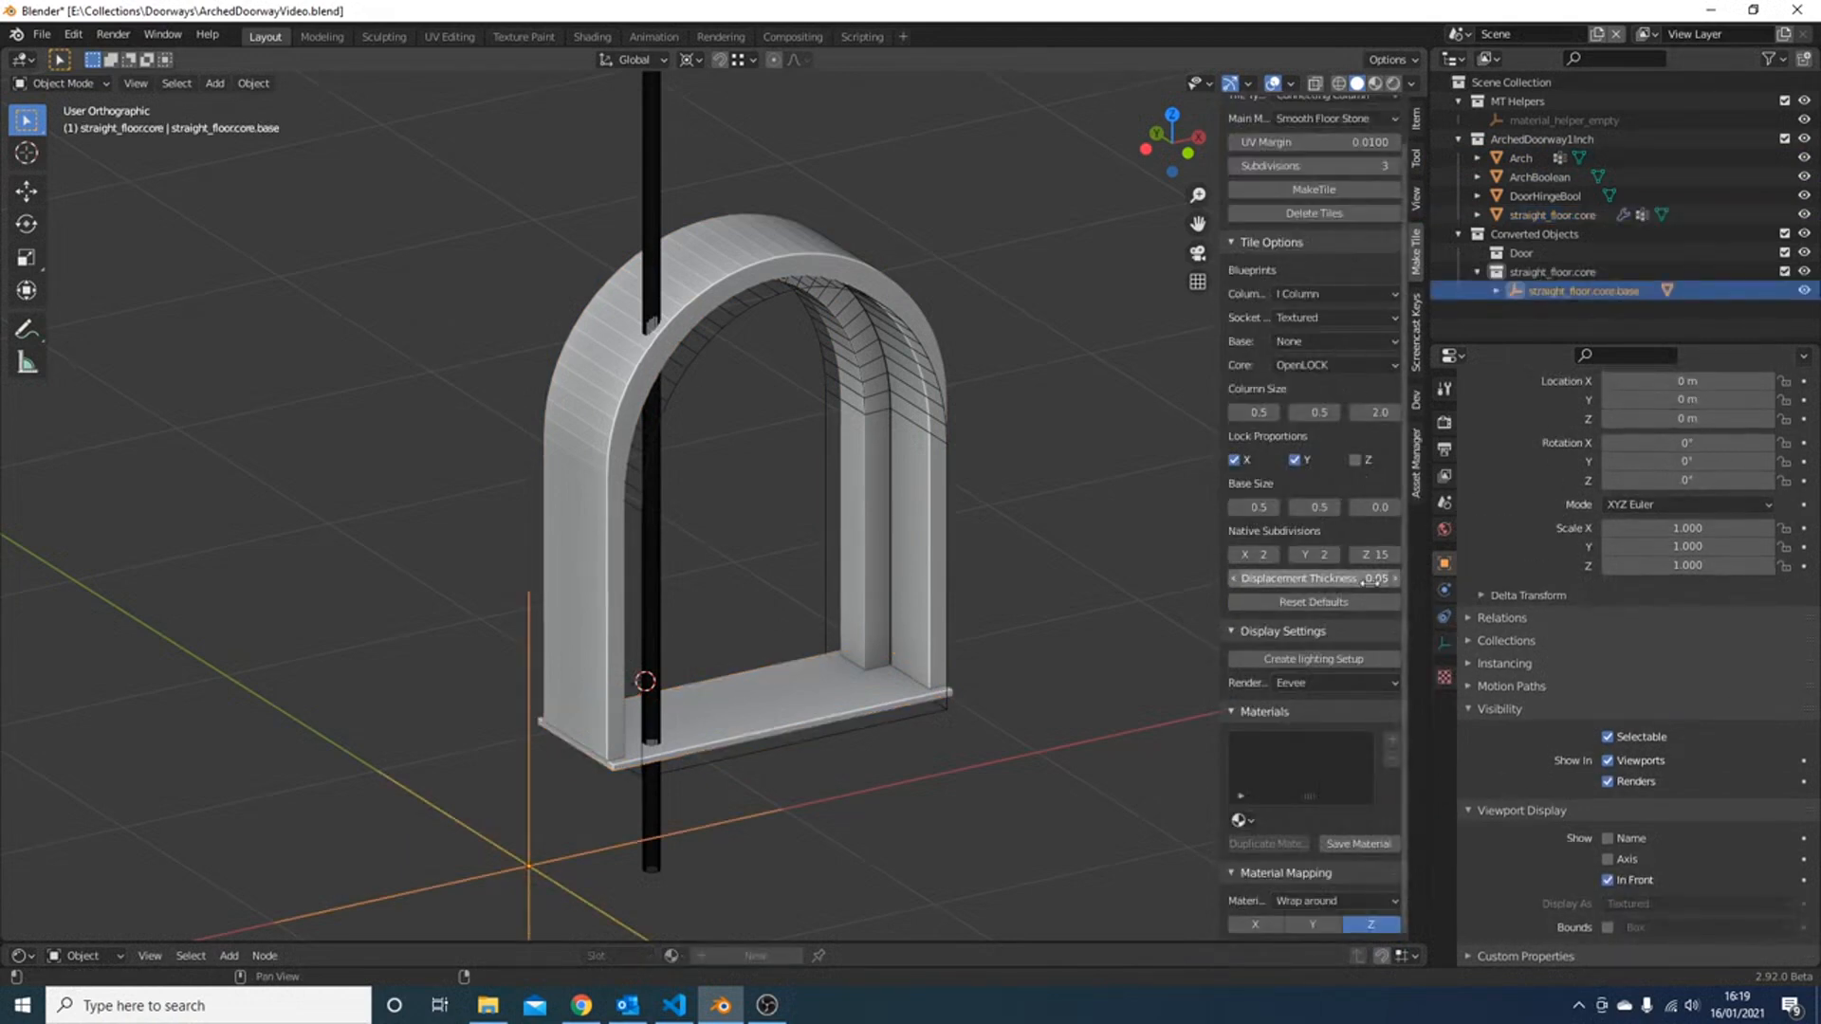
{"action": "left_click", "coordinate": [1348, 685]}
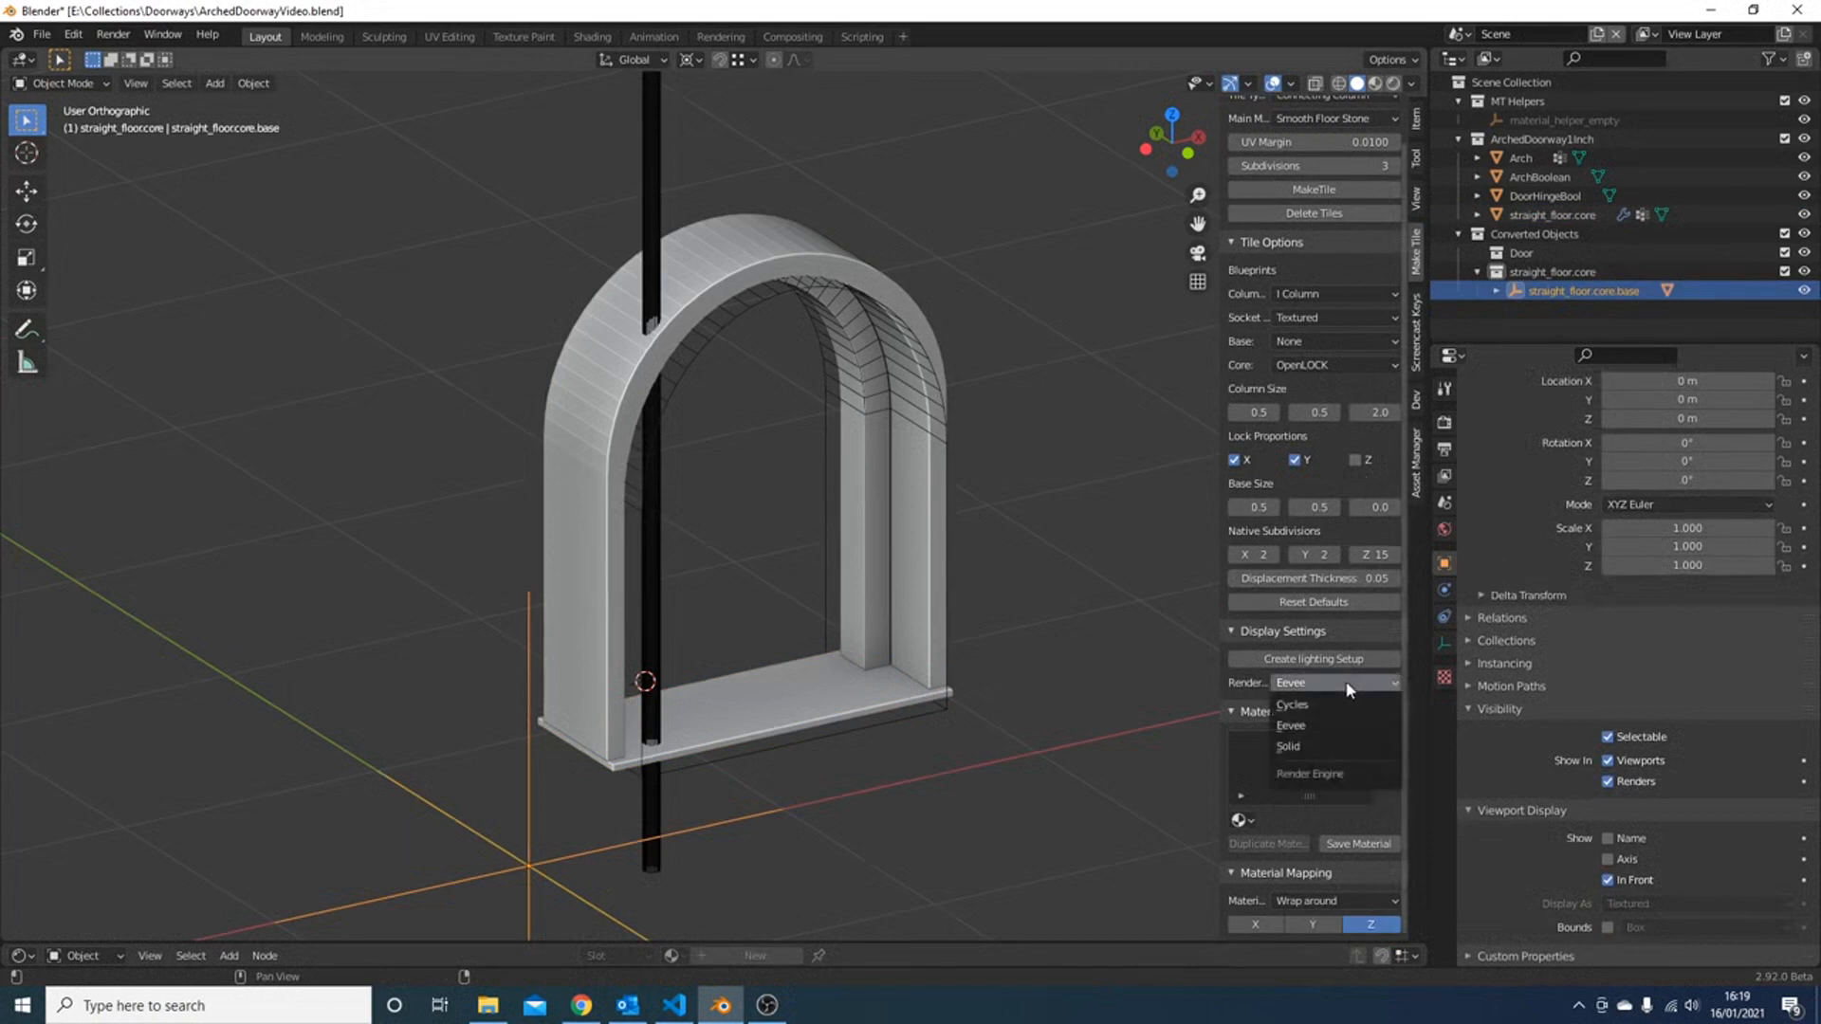
{"action": "left_click", "coordinate": [1336, 726]}
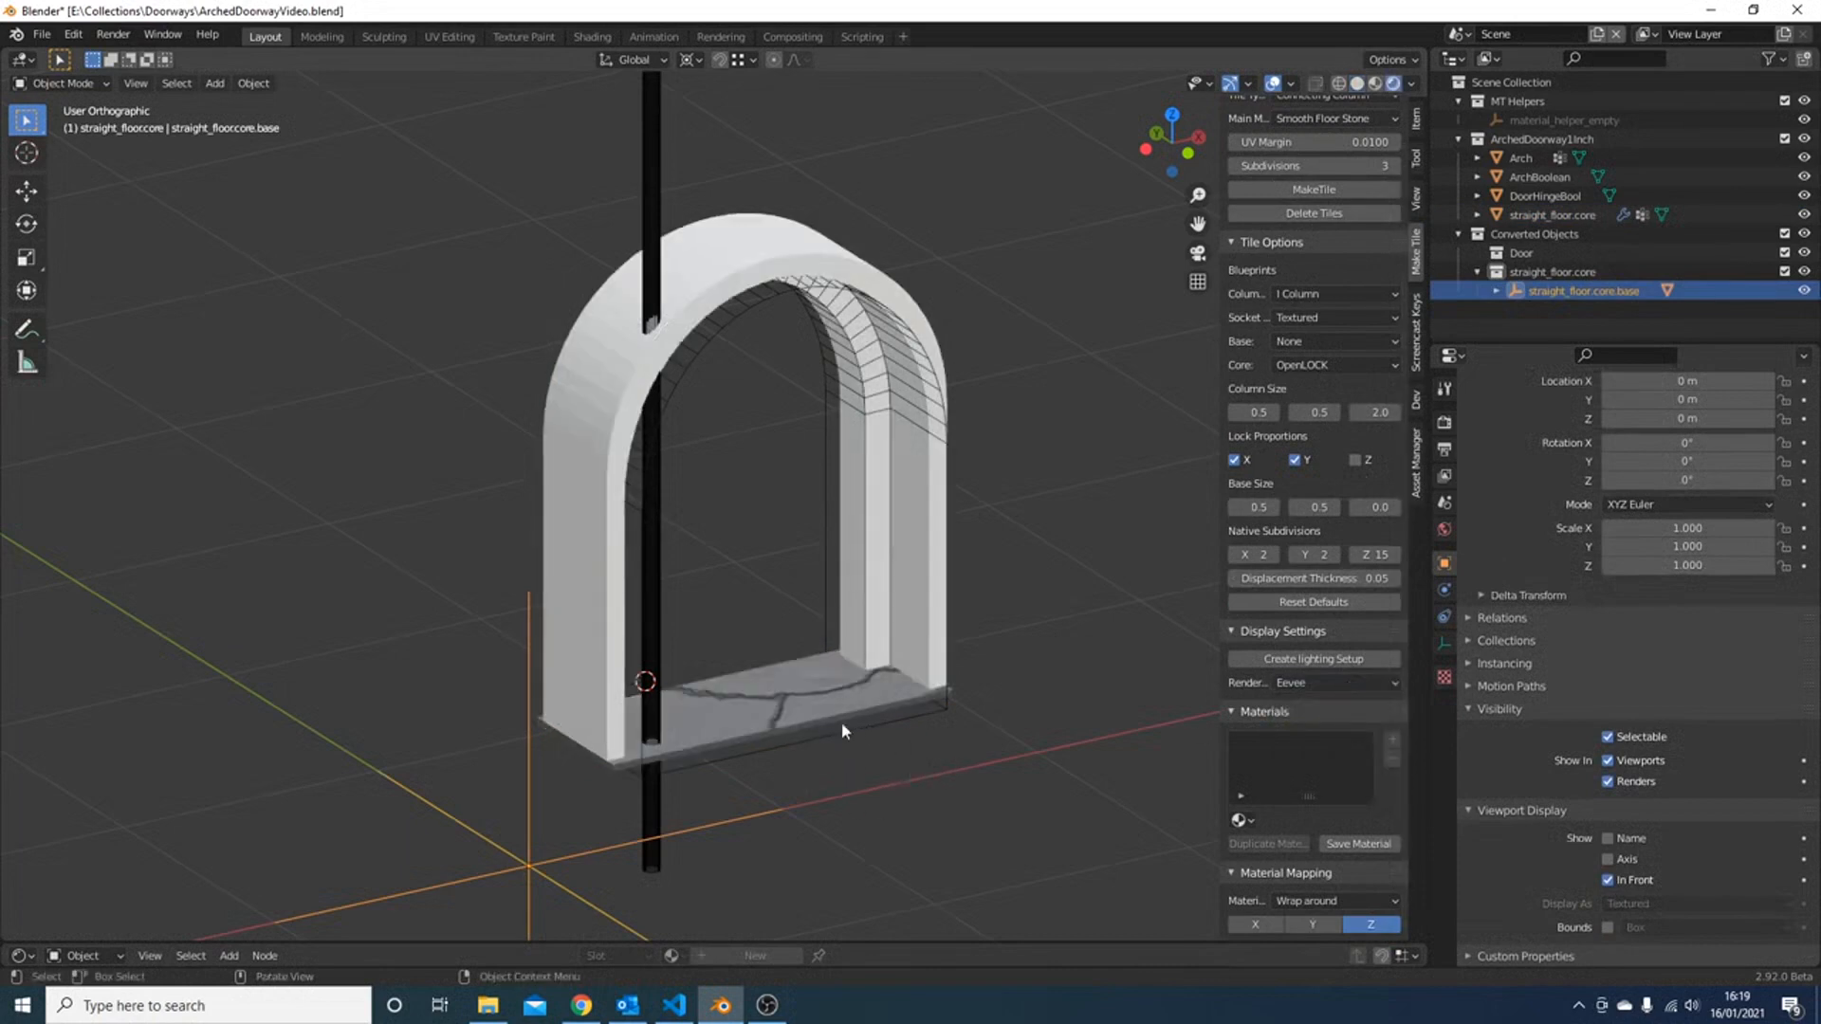
- Make the converted floor 3D to examine its stone displacement, and return it to preview
{"action": "left_click", "coordinate": [796, 700]}
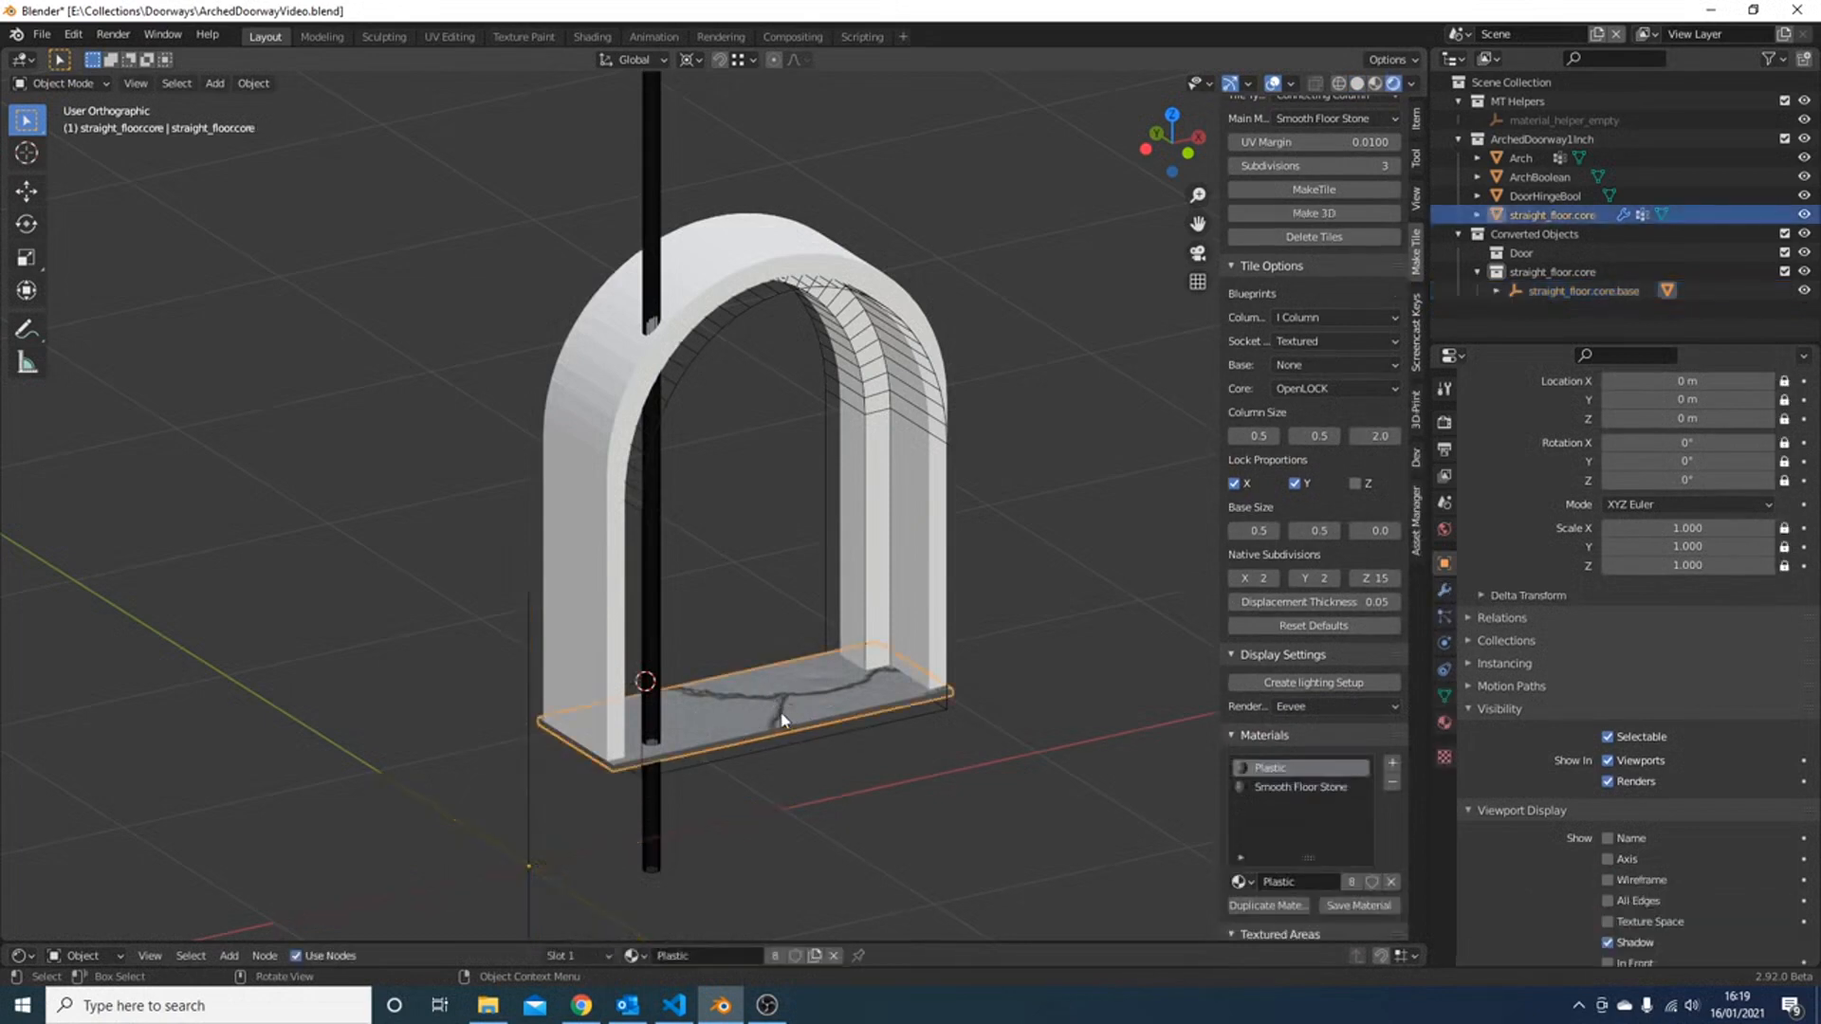
{"action": "left_click", "coordinate": [1318, 212]}
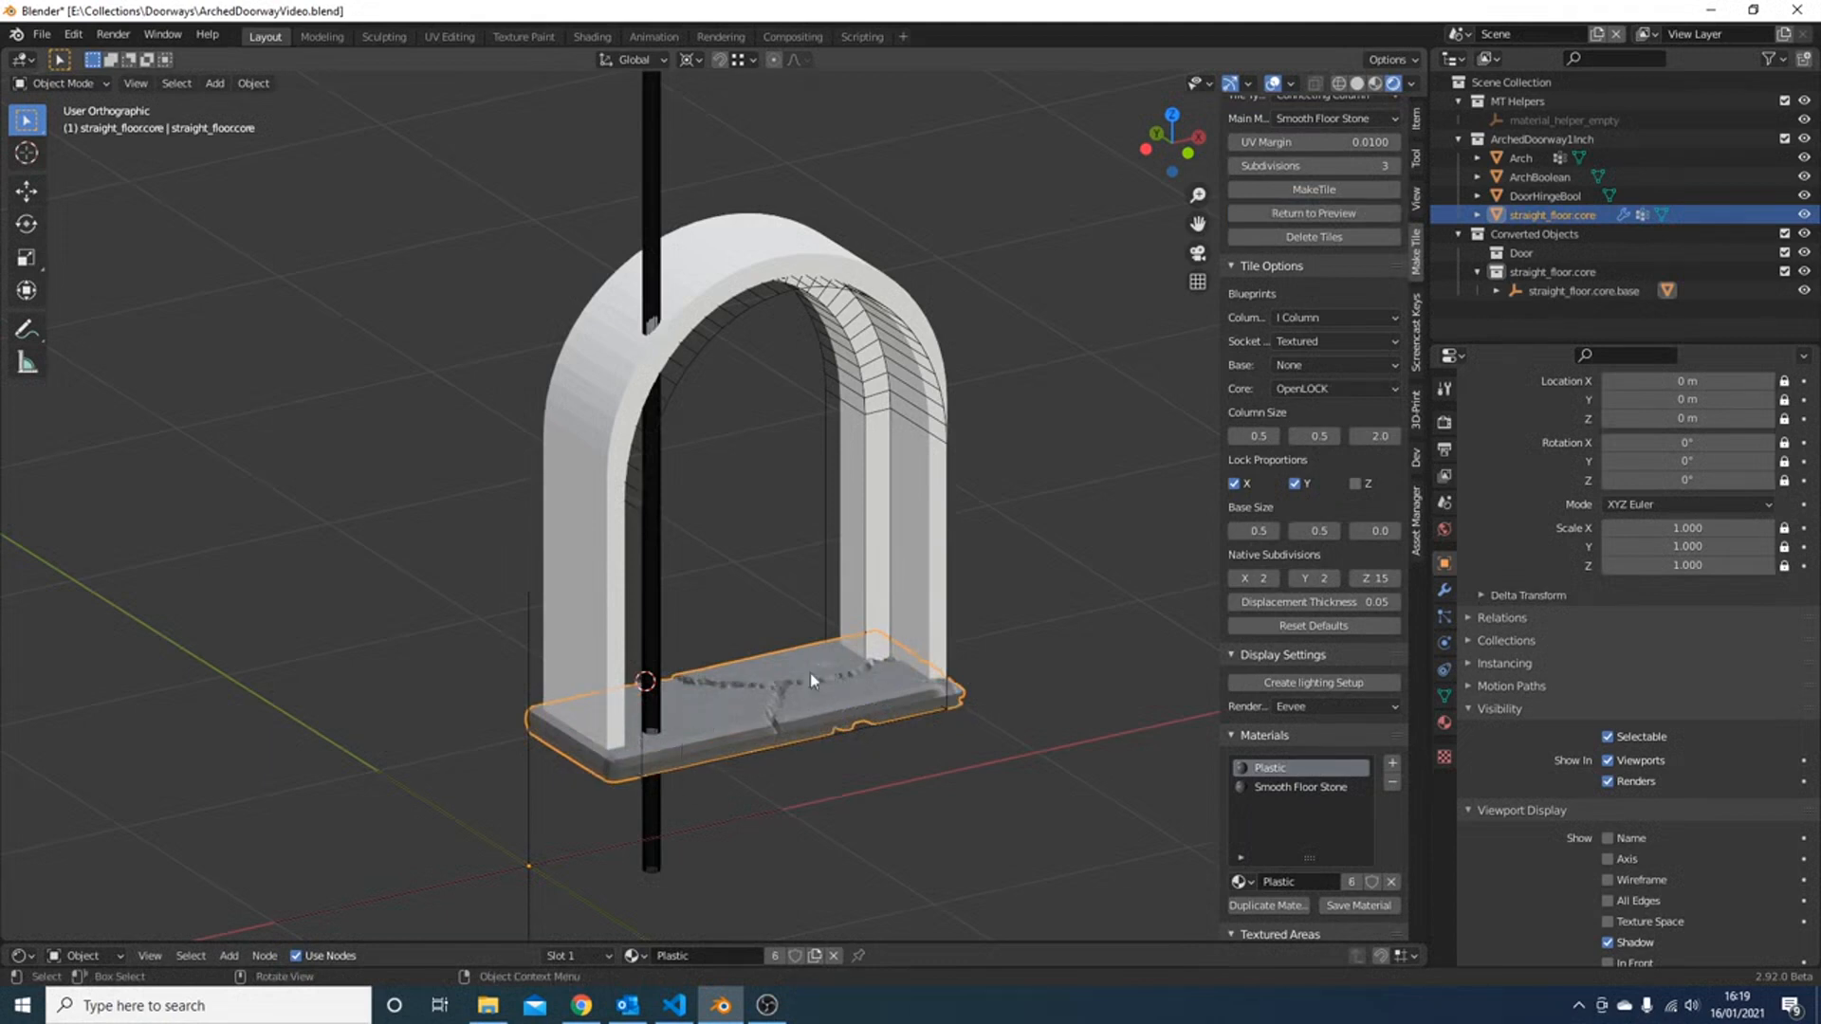
{"action": "left_click", "coordinate": [1323, 215]}
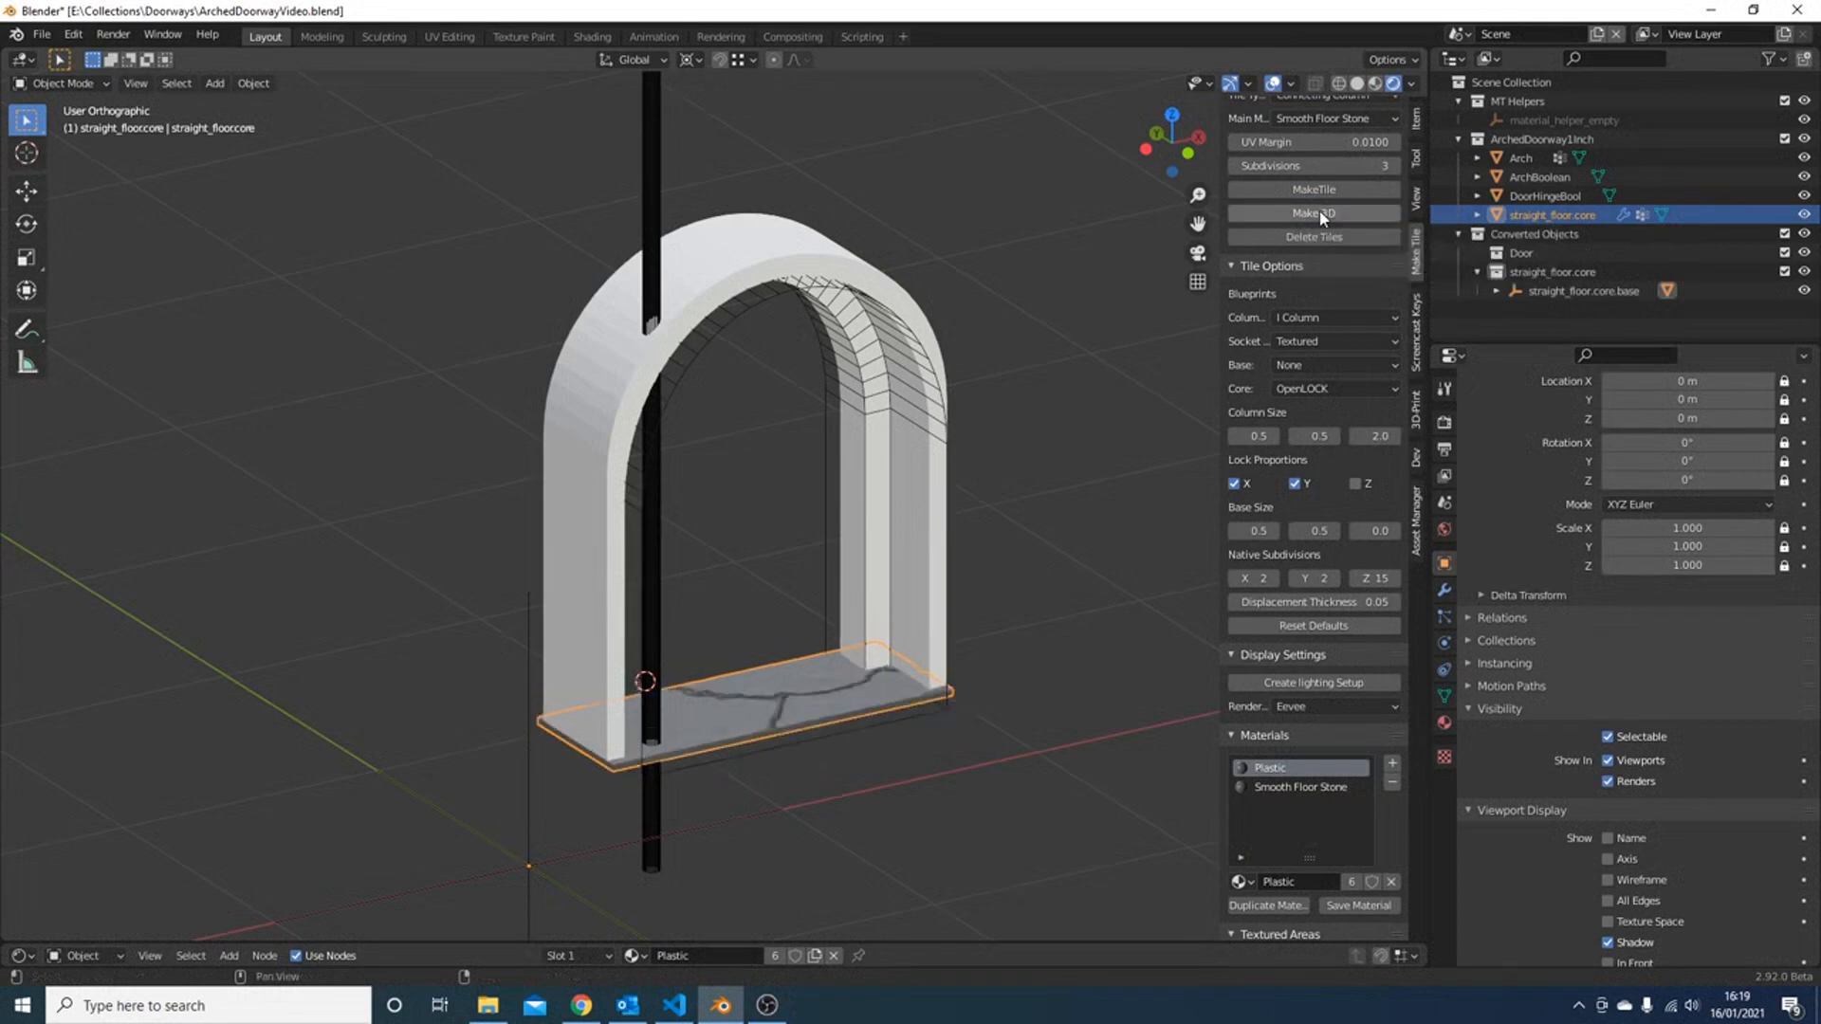
- Remove the material from the floor's All textured area
{"action": "scroll", "coordinate": [1385, 800], "scroll_direction": "down", "scroll_amount": 8}
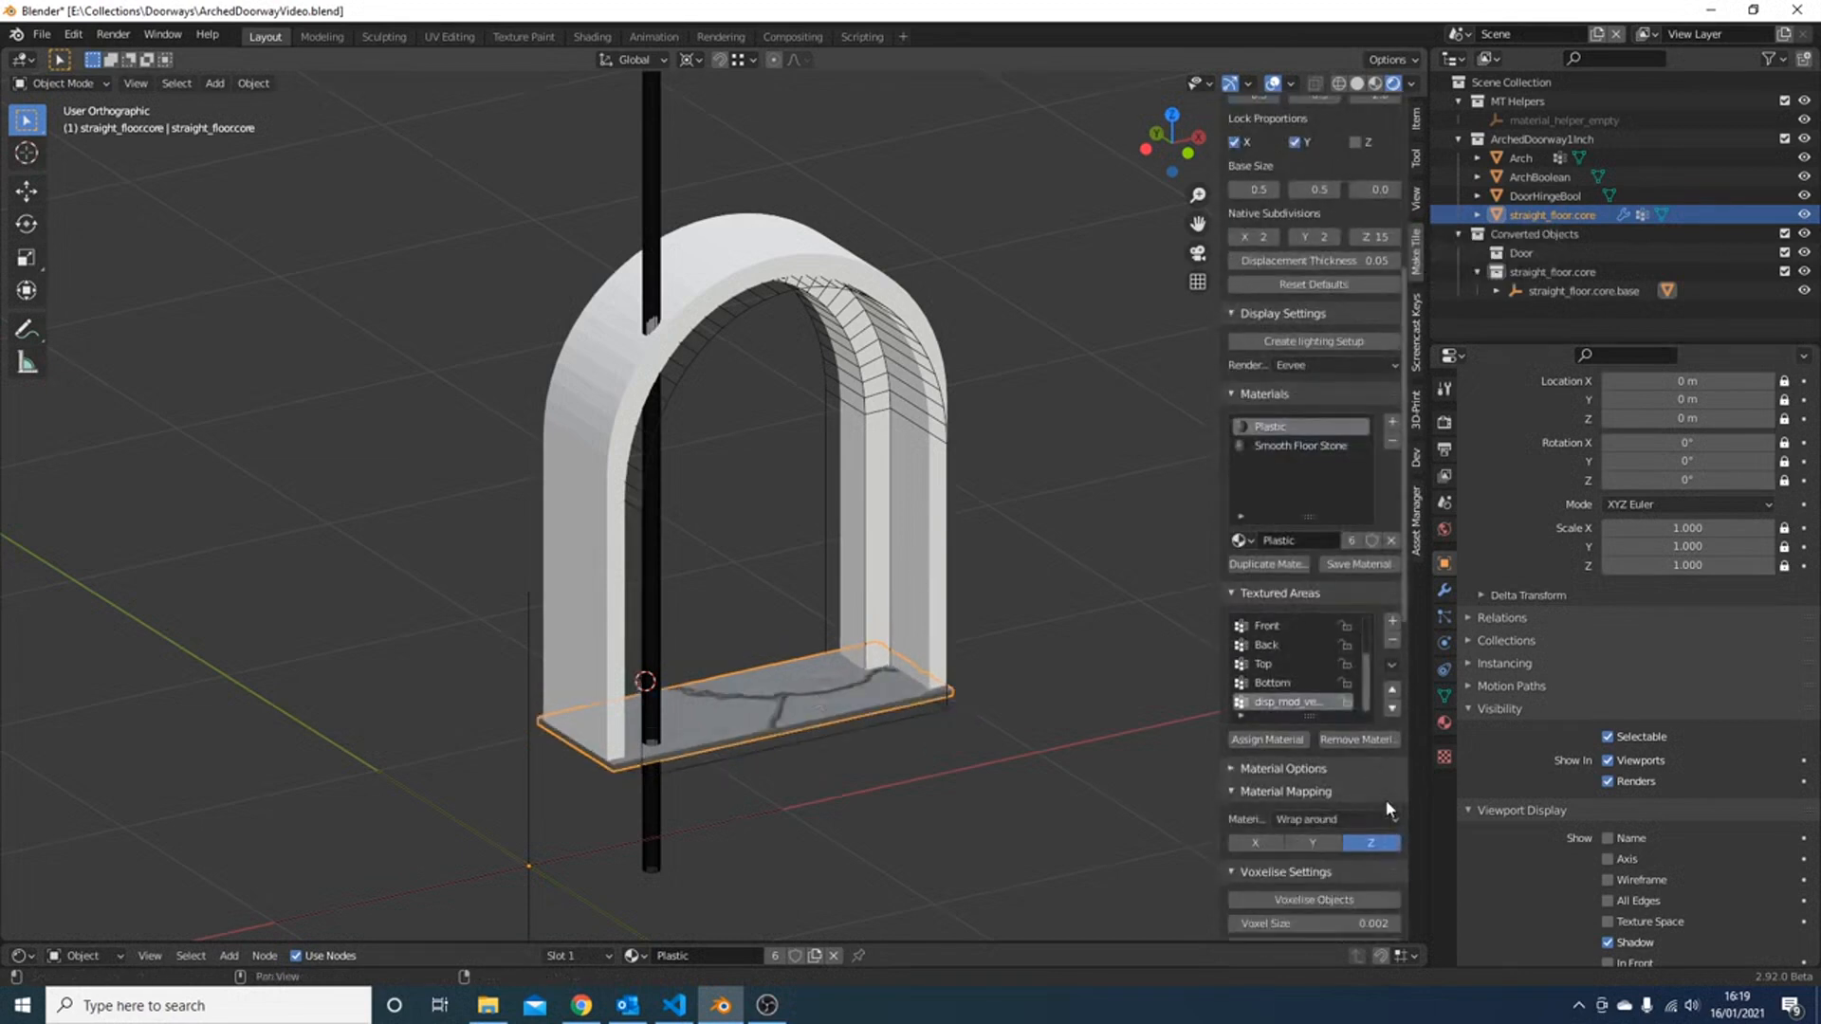
{"action": "scroll", "coordinate": [1311, 641], "scroll_direction": "up", "scroll_amount": 3}
{"action": "left_click", "coordinate": [1261, 629]}
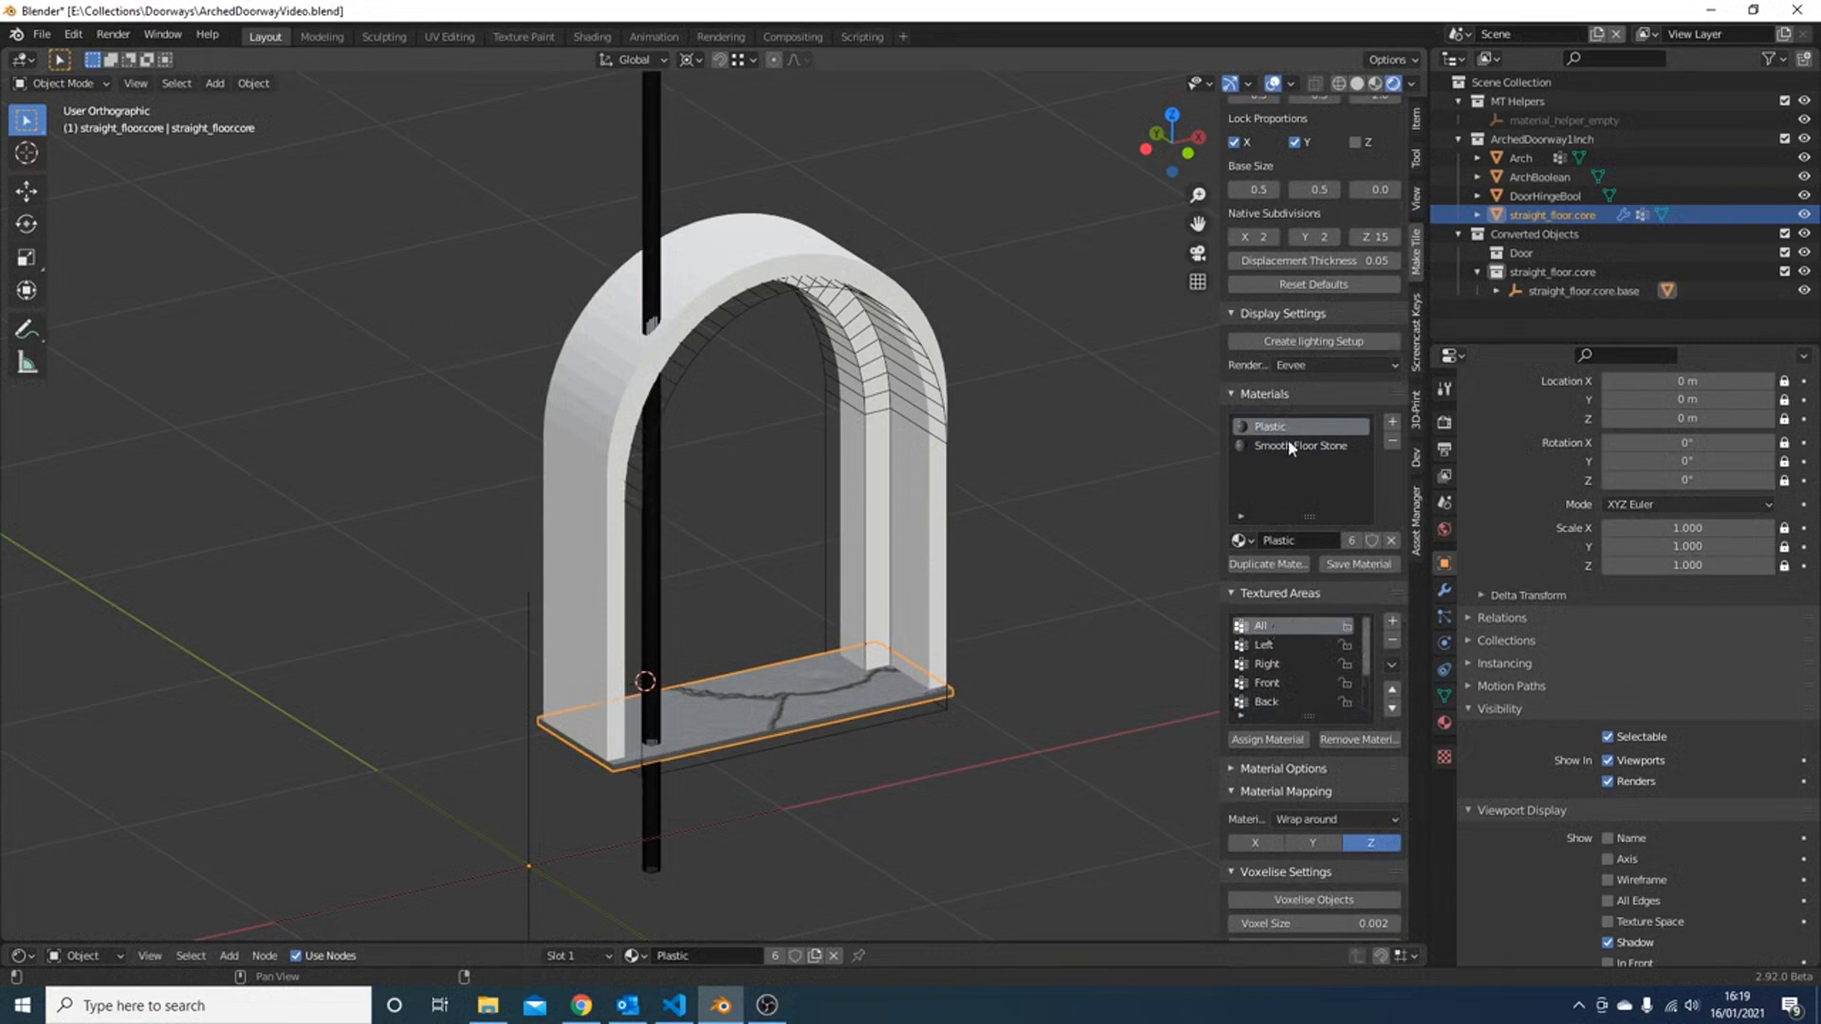
{"action": "left_click", "coordinate": [1358, 740]}
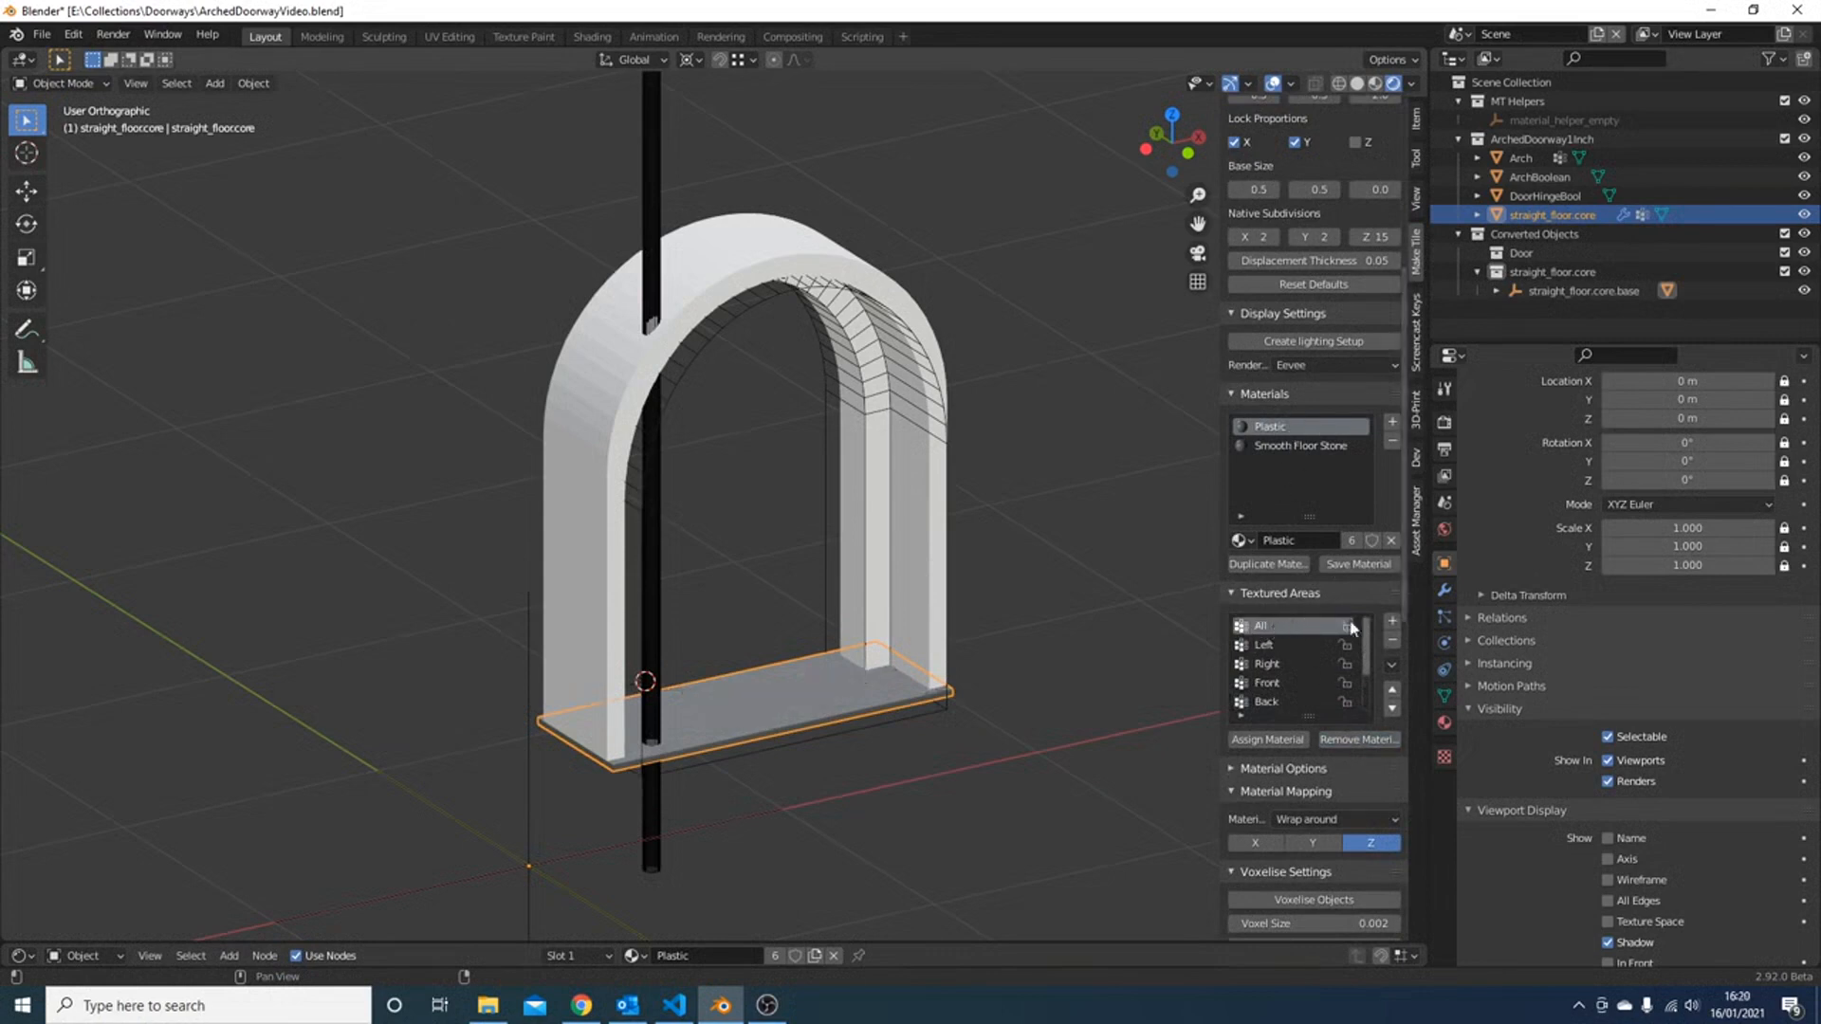
- Assign the Smooth Floor Stone material to the floor's Top textured area
{"action": "left_click", "coordinate": [1299, 446]}
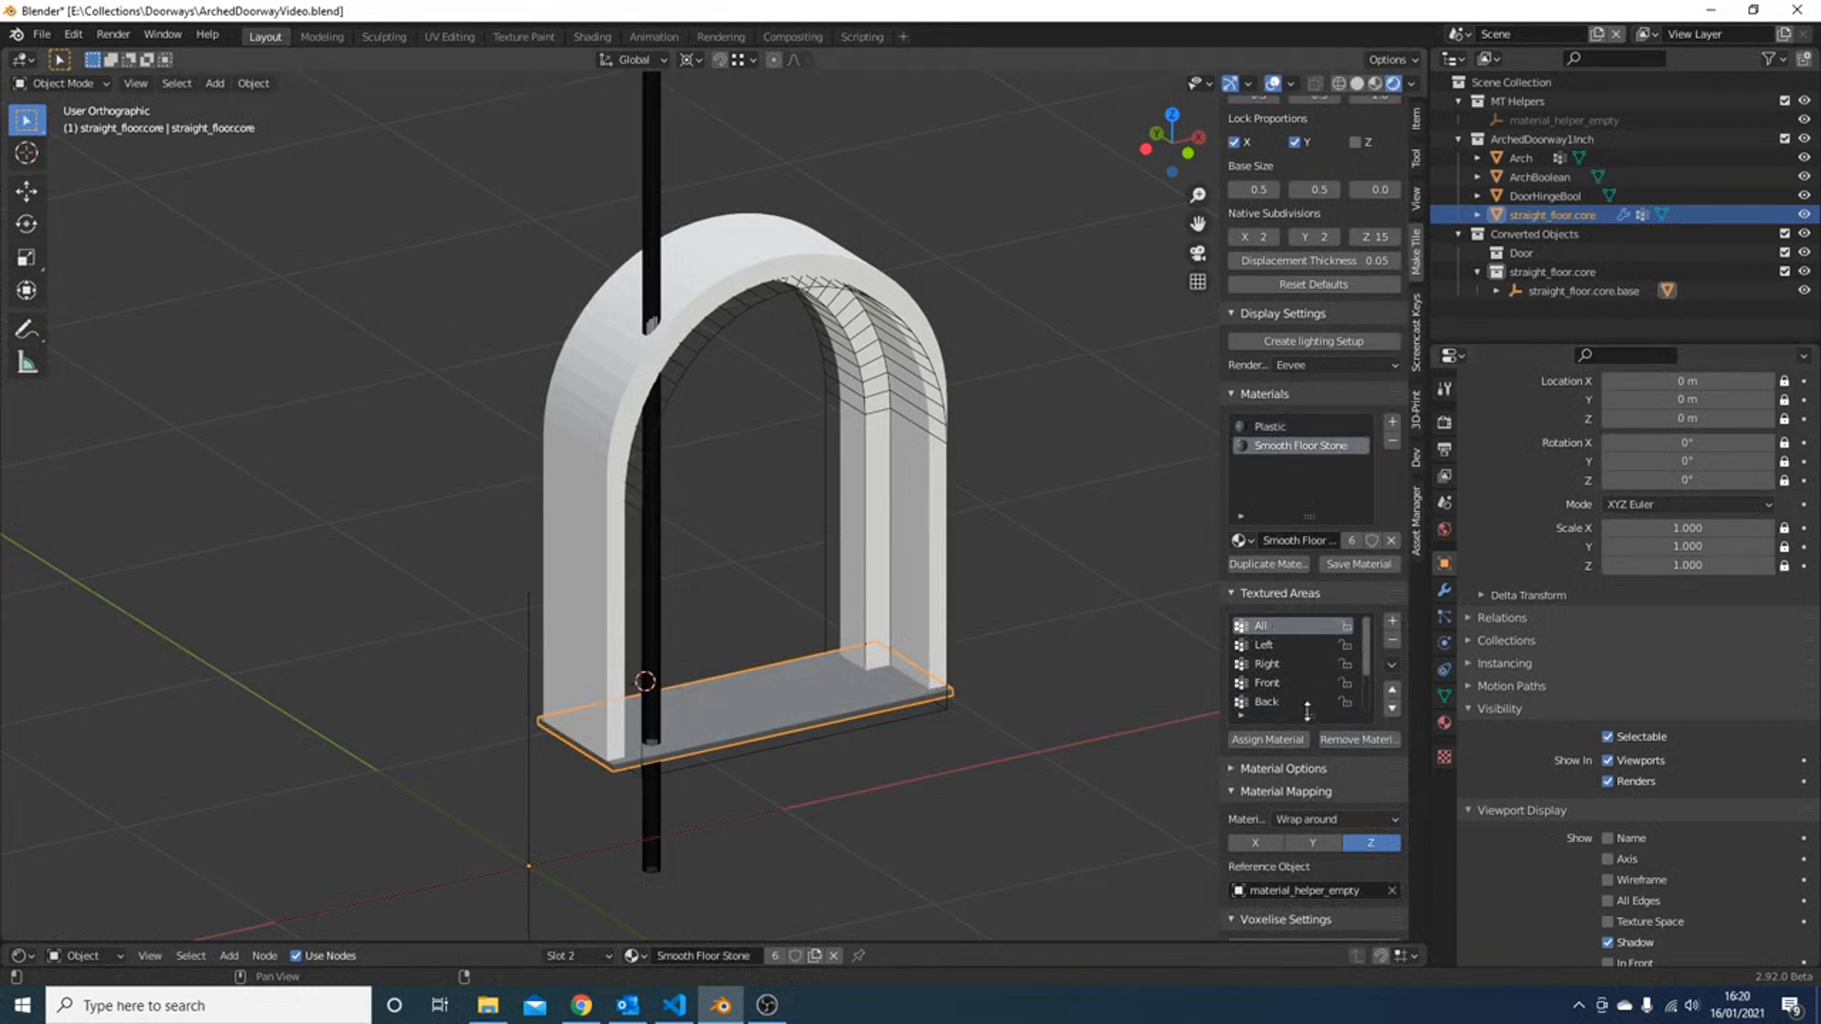
{"action": "scroll", "coordinate": [1271, 685], "scroll_direction": "down", "scroll_amount": 3}
{"action": "left_click", "coordinate": [1275, 665]}
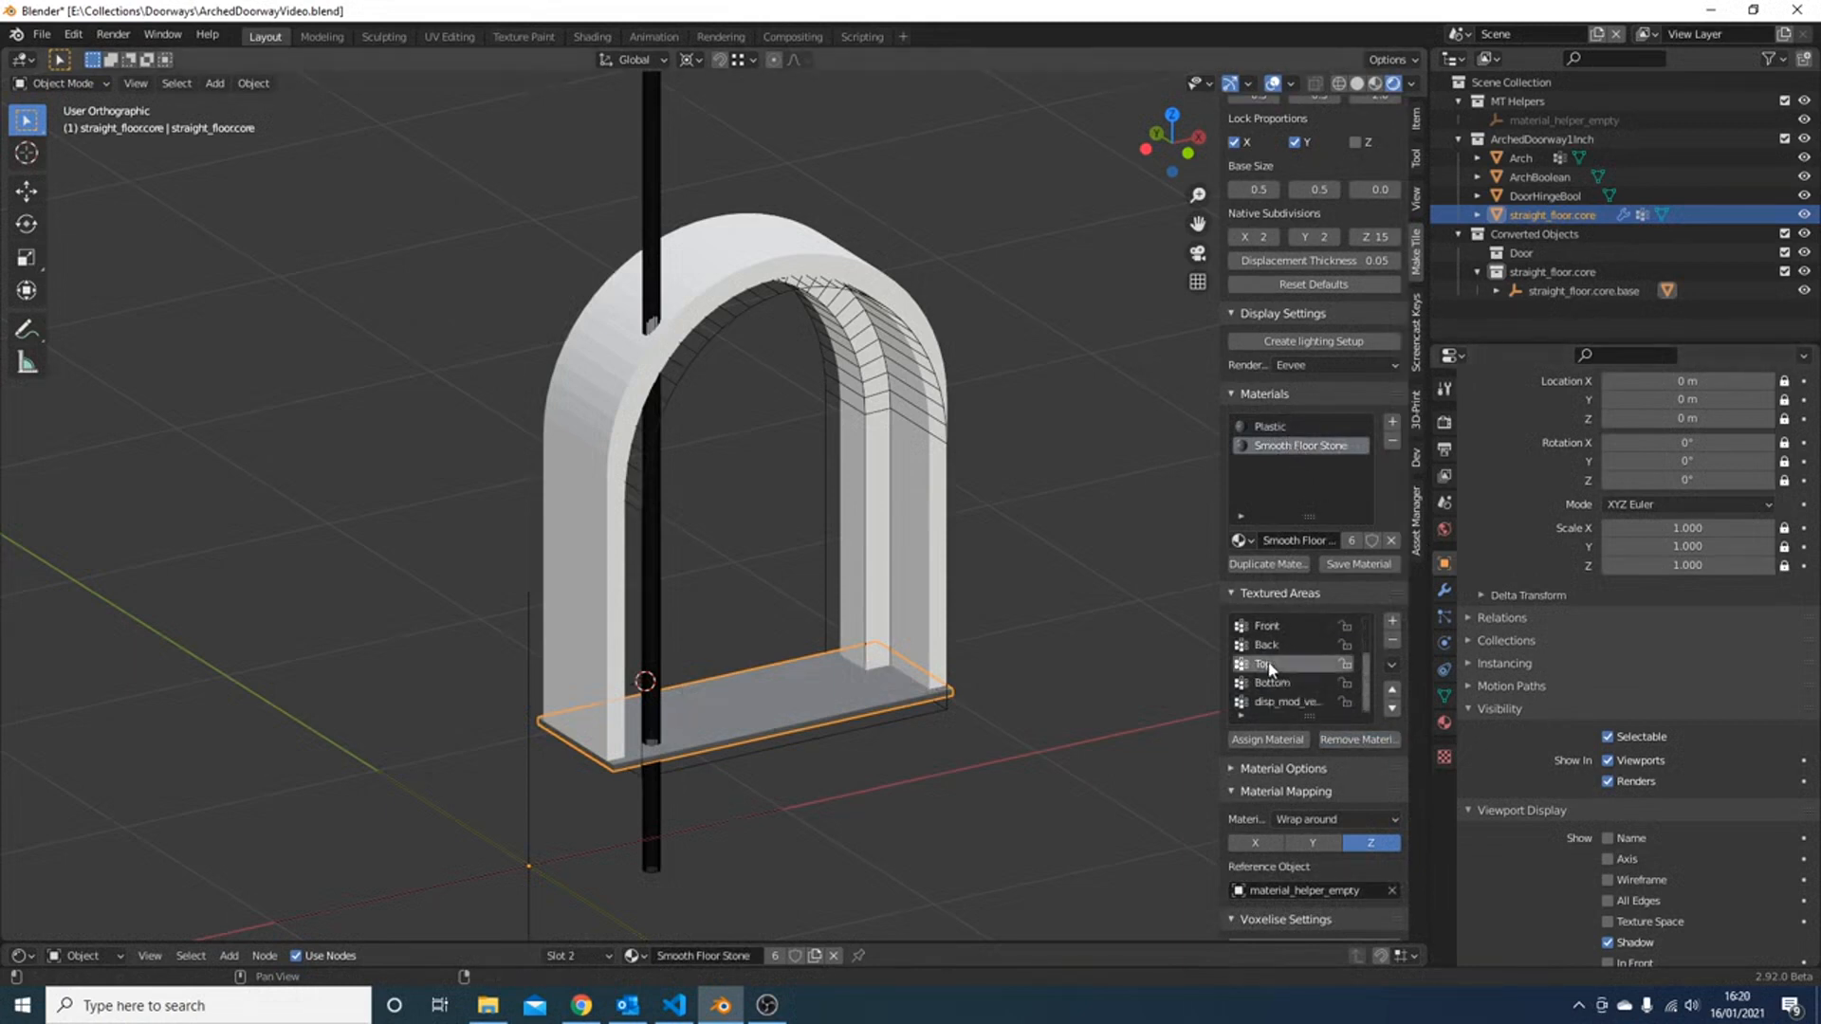
{"action": "left_click", "coordinate": [1263, 740]}
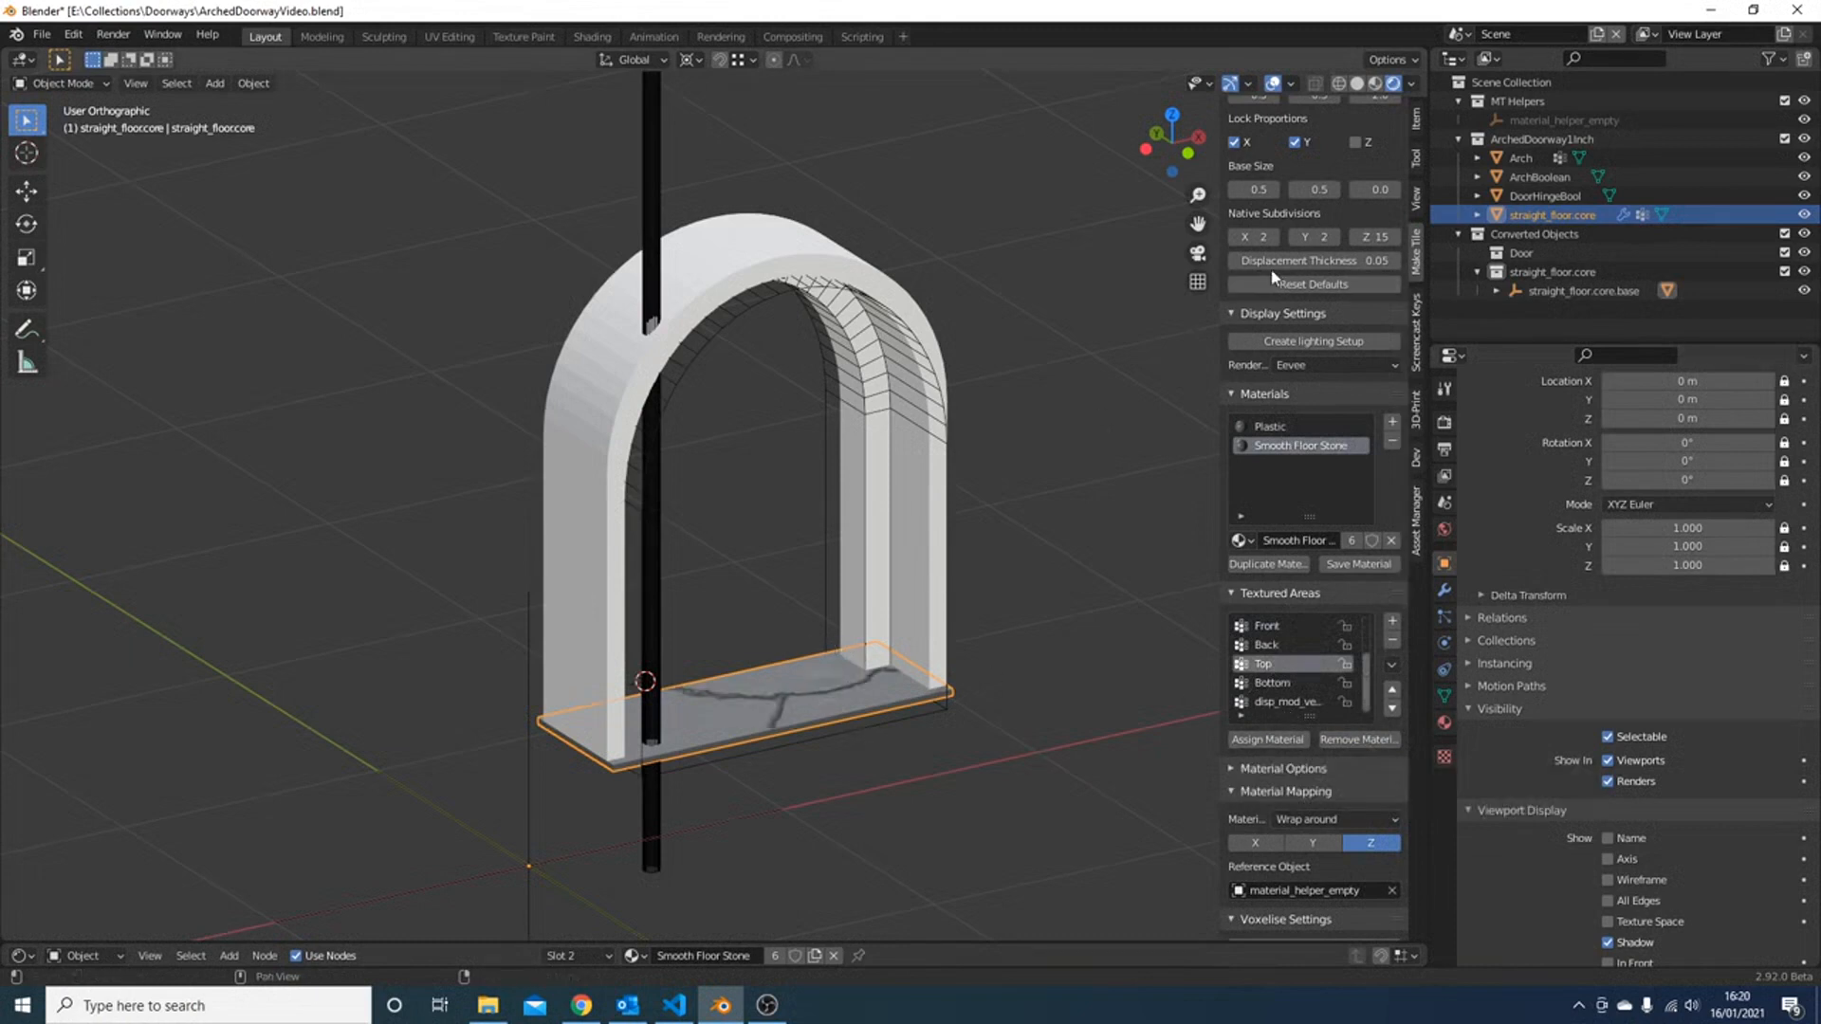
- Make the floor 3D and examine the displacement on its top surface from a slightly different angle
{"action": "scroll", "coordinate": [1274, 275], "scroll_direction": "up", "scroll_amount": 8}
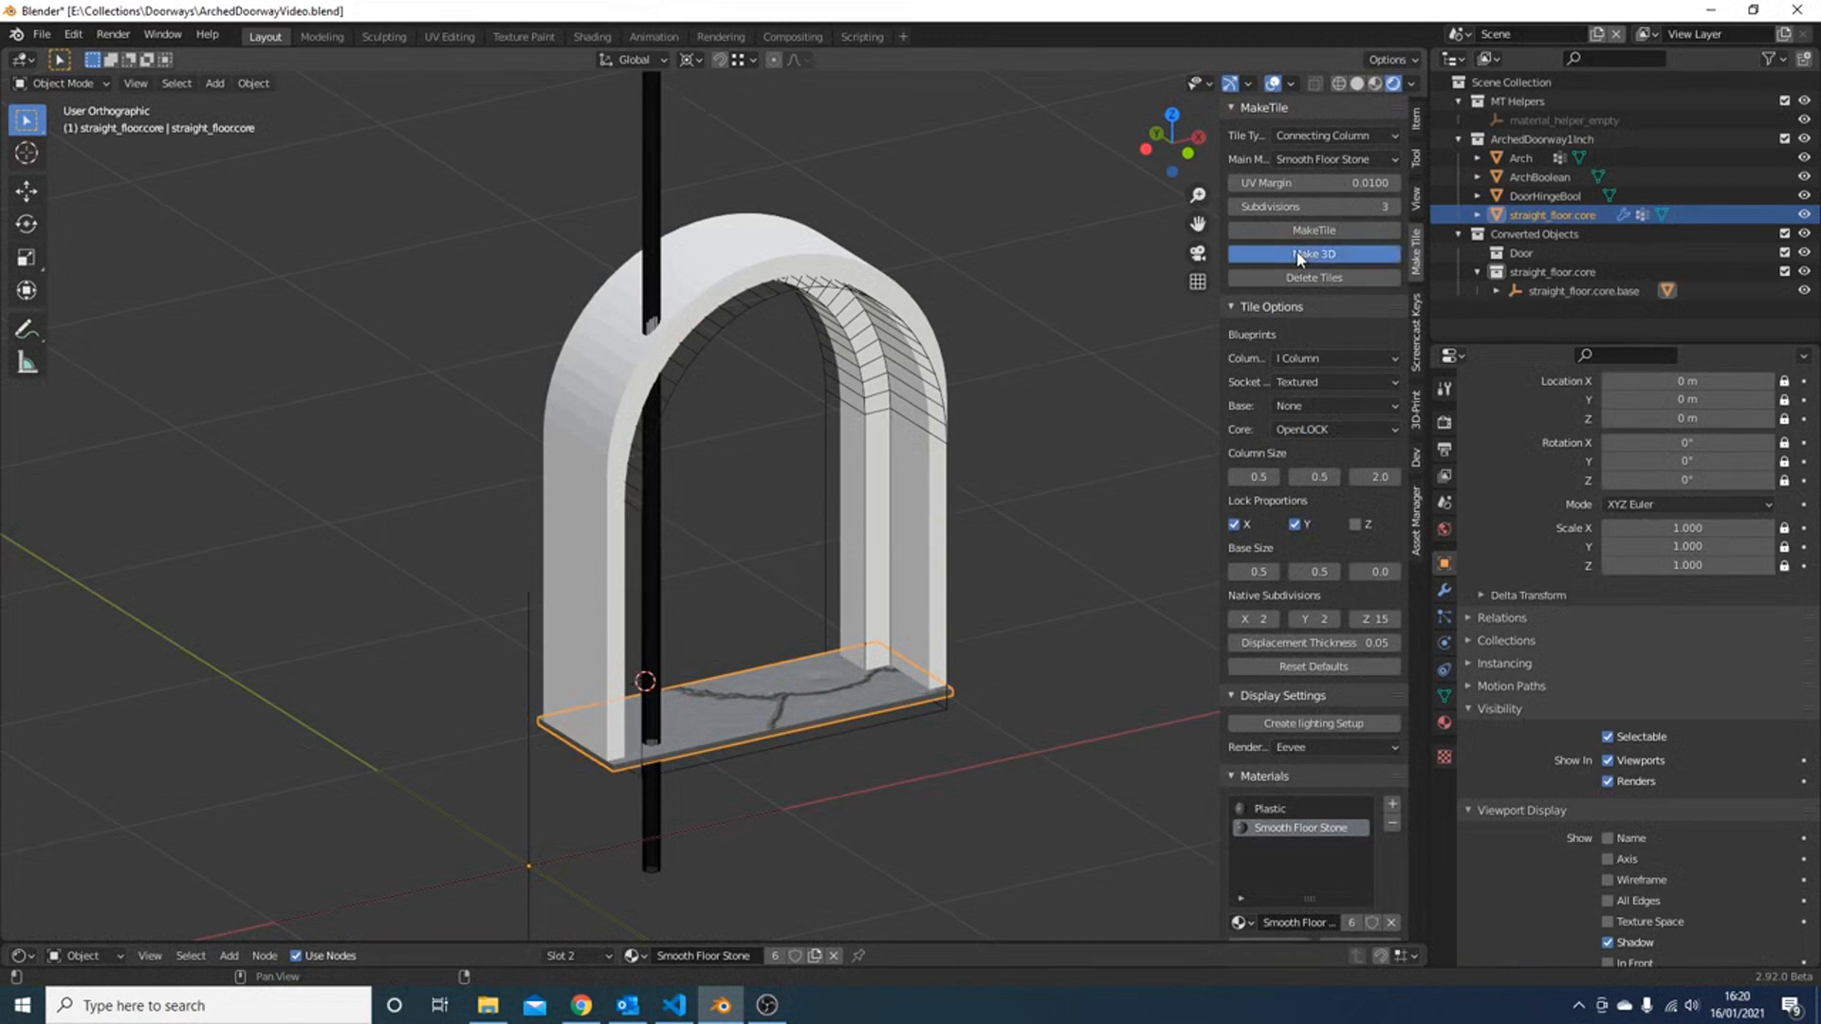
{"action": "left_click", "coordinate": [1299, 254]}
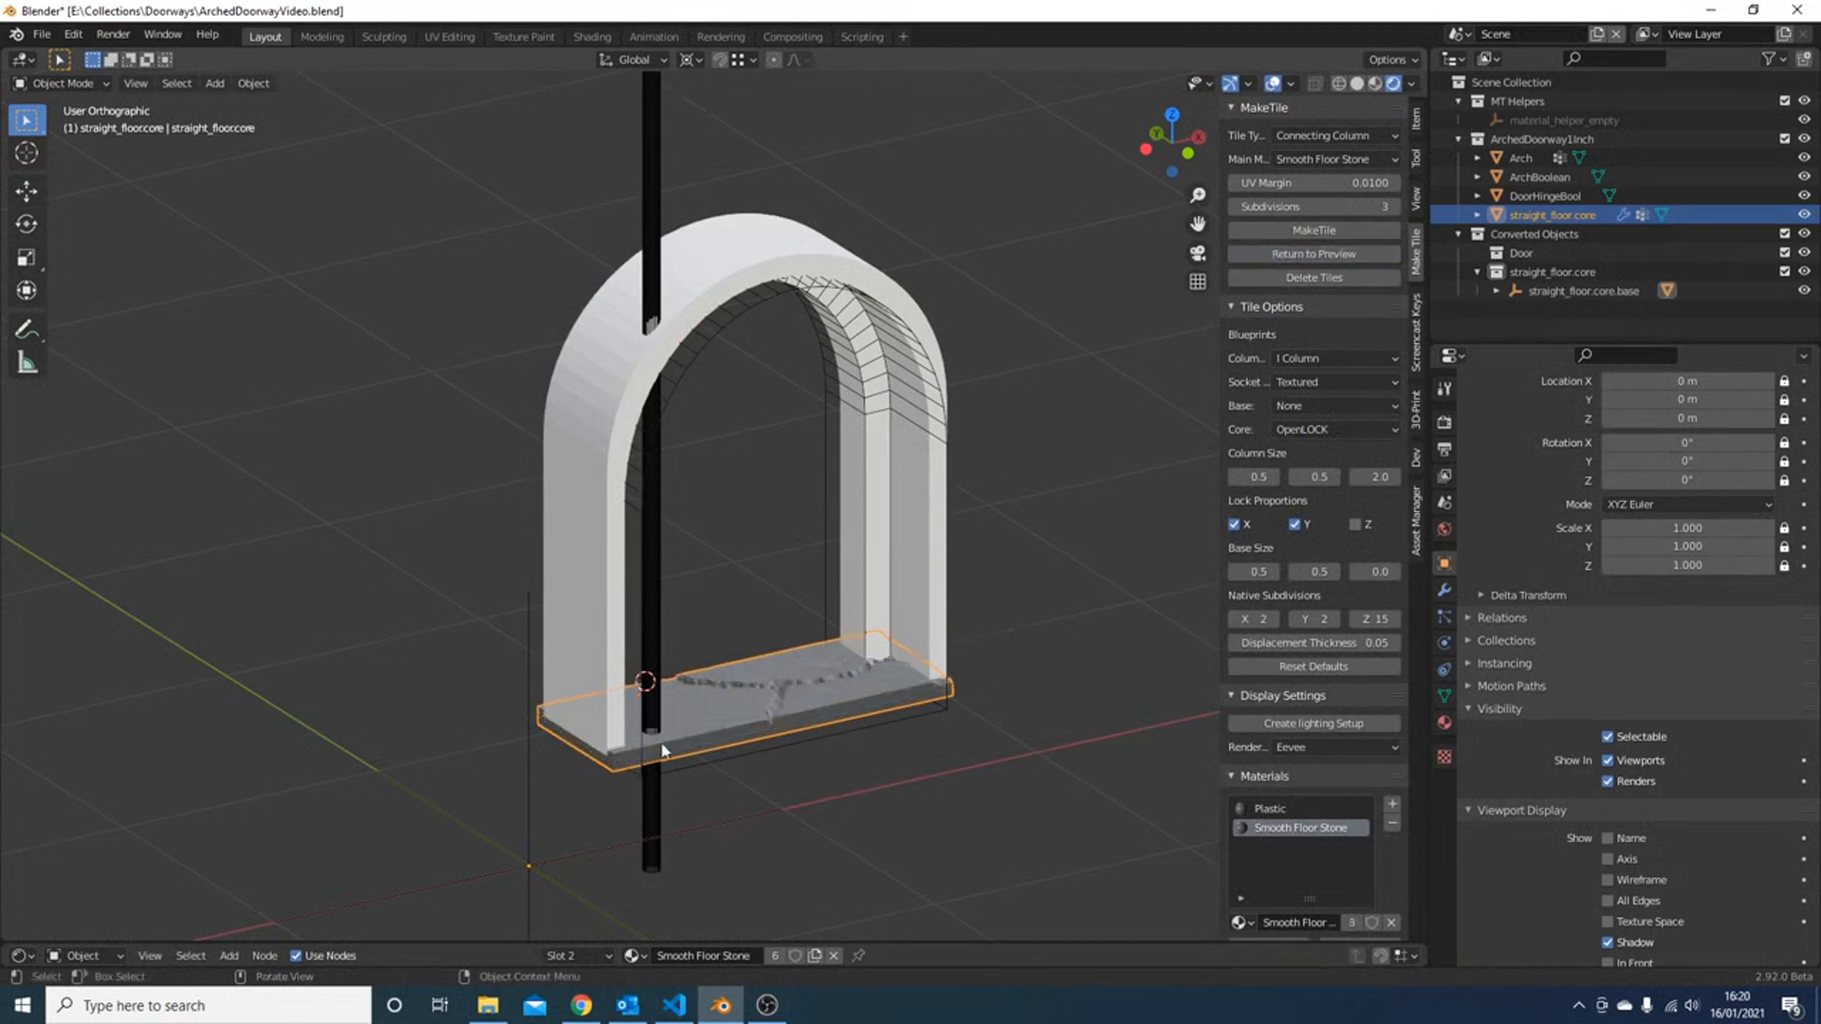
{"action": "mouse_move", "coordinate": [740, 708]}
{"action": "middle_mouse_down"}
{"action": "mouse_move", "coordinate": [792, 707]}
{"action": "mouse_move", "coordinate": [764, 704]}
{"action": "middle_mouse_up"}
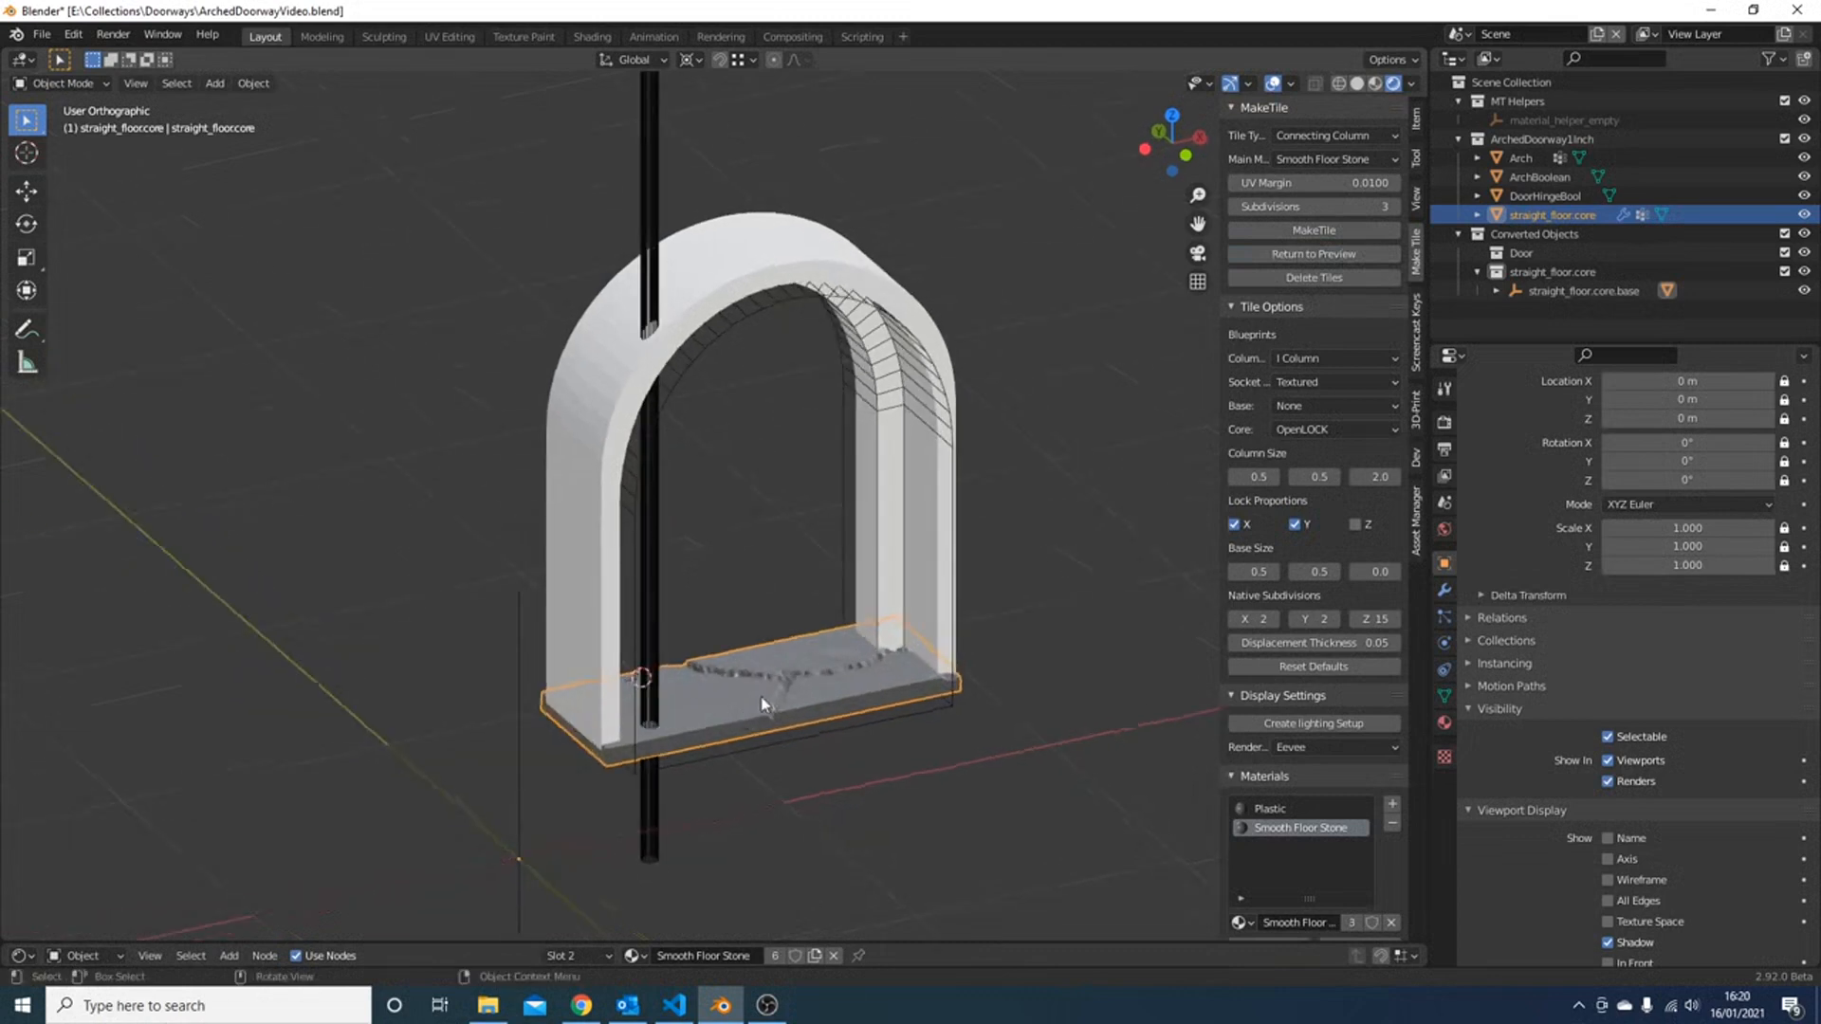
- Examine the floor's Top and Front textured areas by selecting their faces in Edit Mode, and return the floor to preview
{"action": "key", "text": "Tab"}
{"action": "scroll", "coordinate": [1366, 759], "scroll_direction": "down", "scroll_amount": 6}
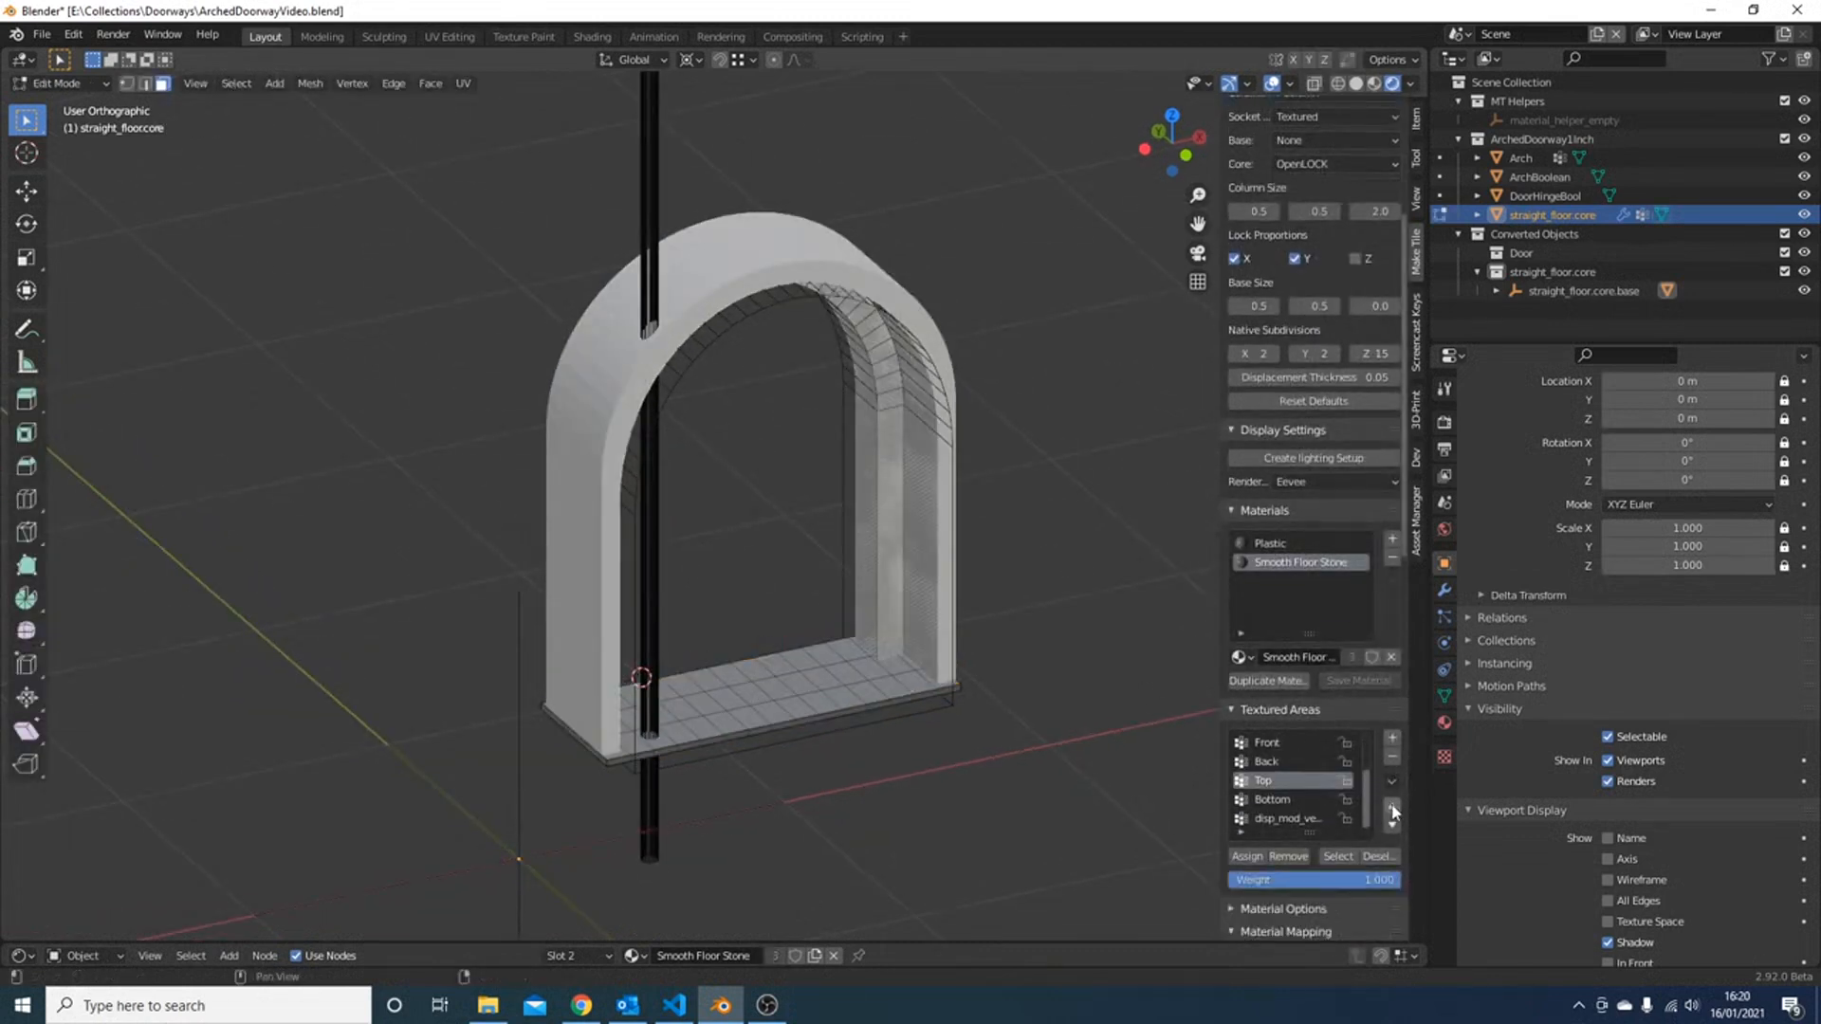
{"action": "left_click", "coordinate": [1338, 855]}
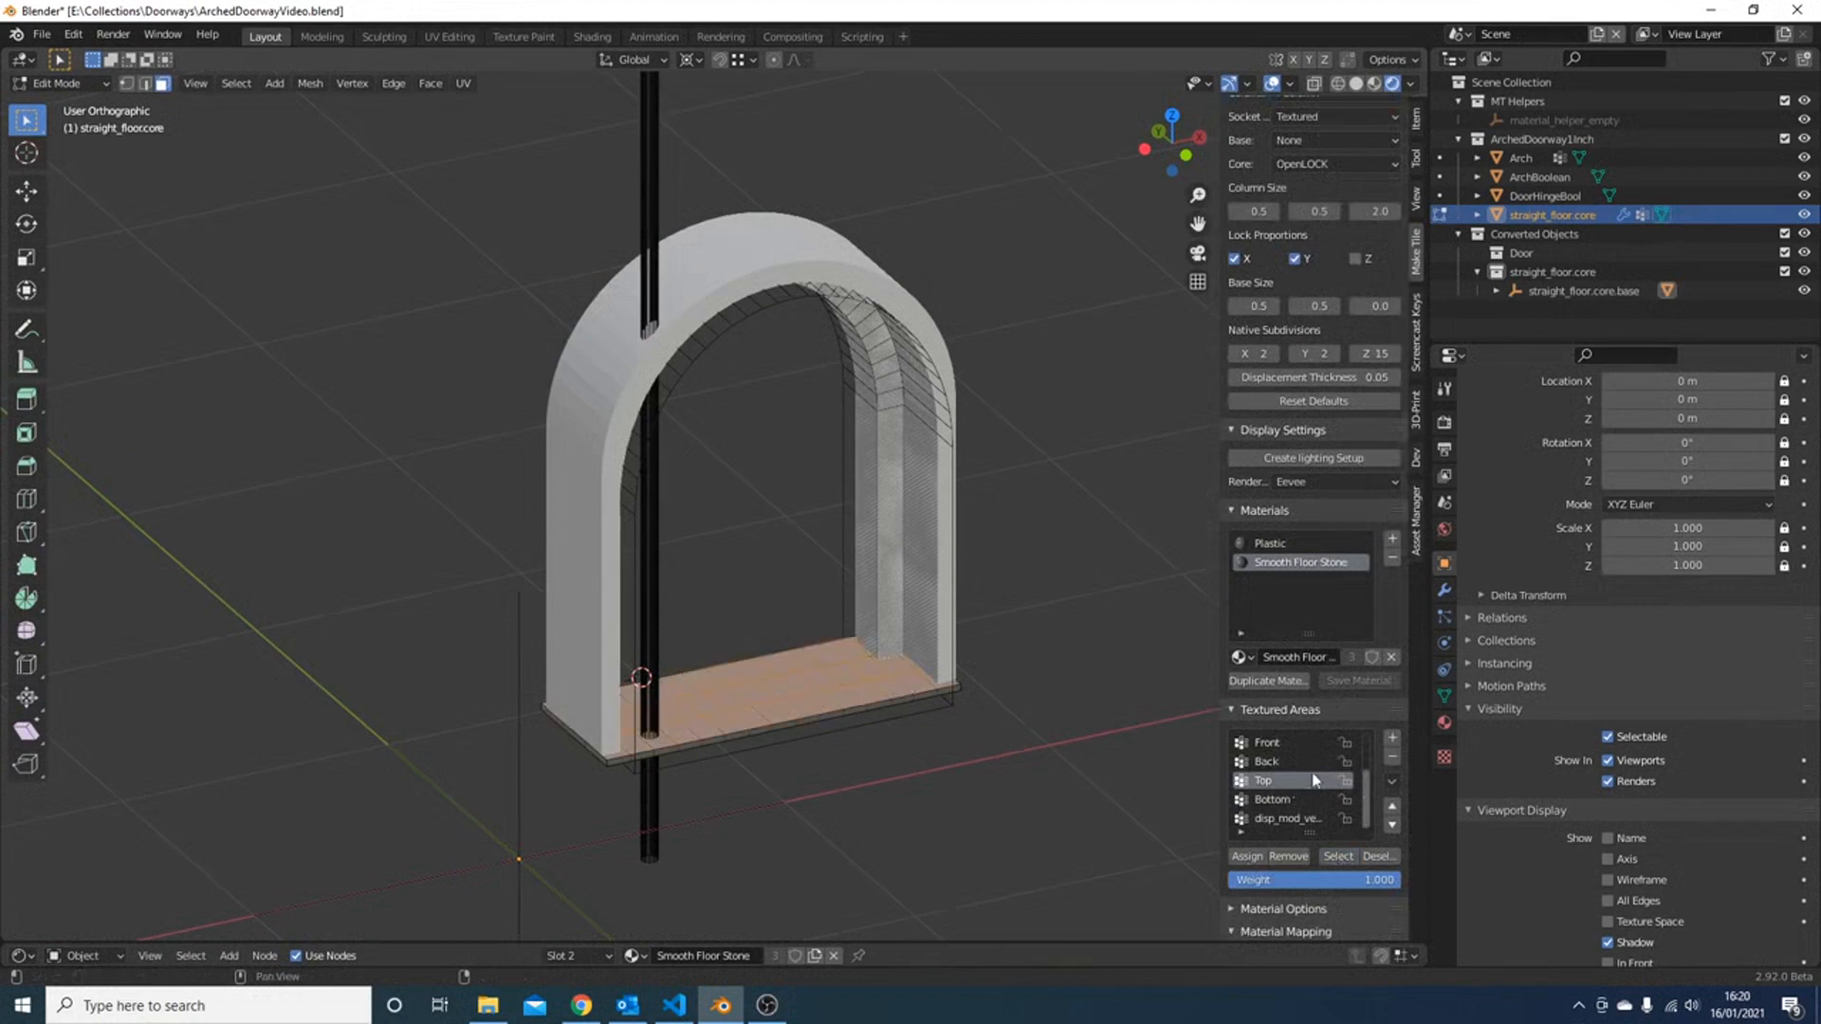
{"action": "left_click", "coordinate": [1276, 742]}
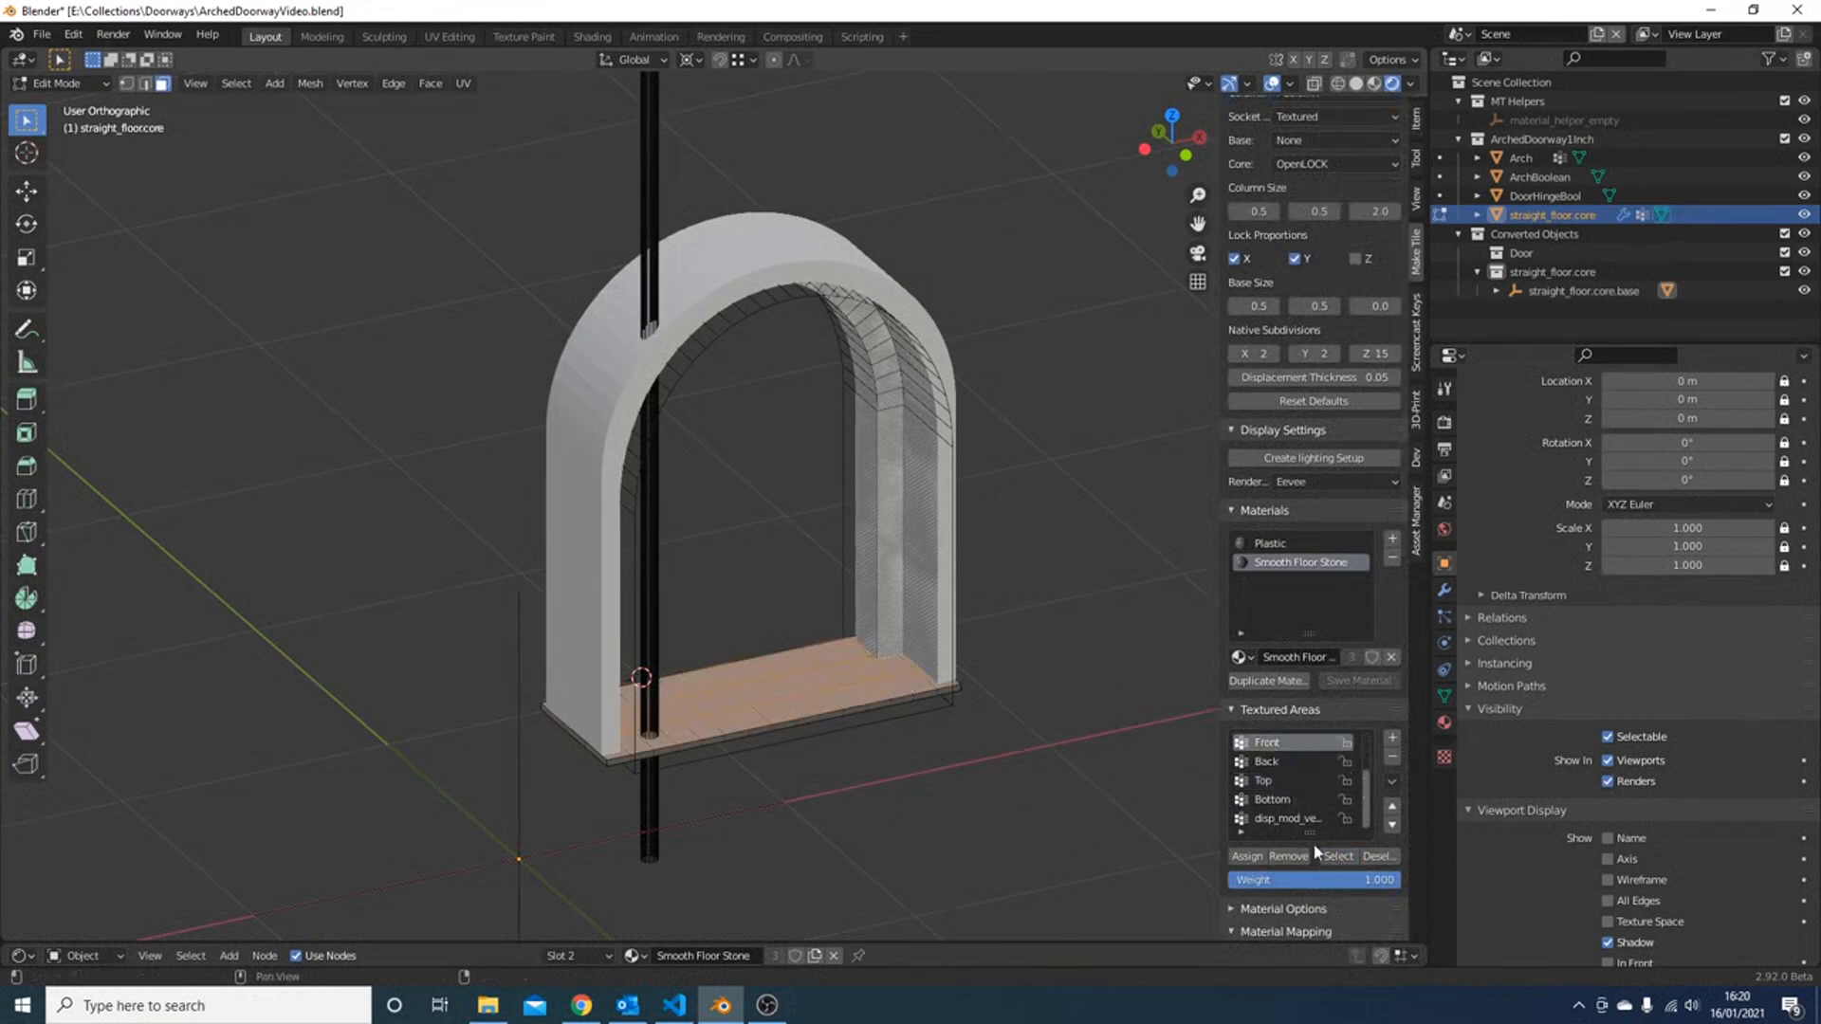
{"action": "left_click", "coordinate": [1338, 855]}
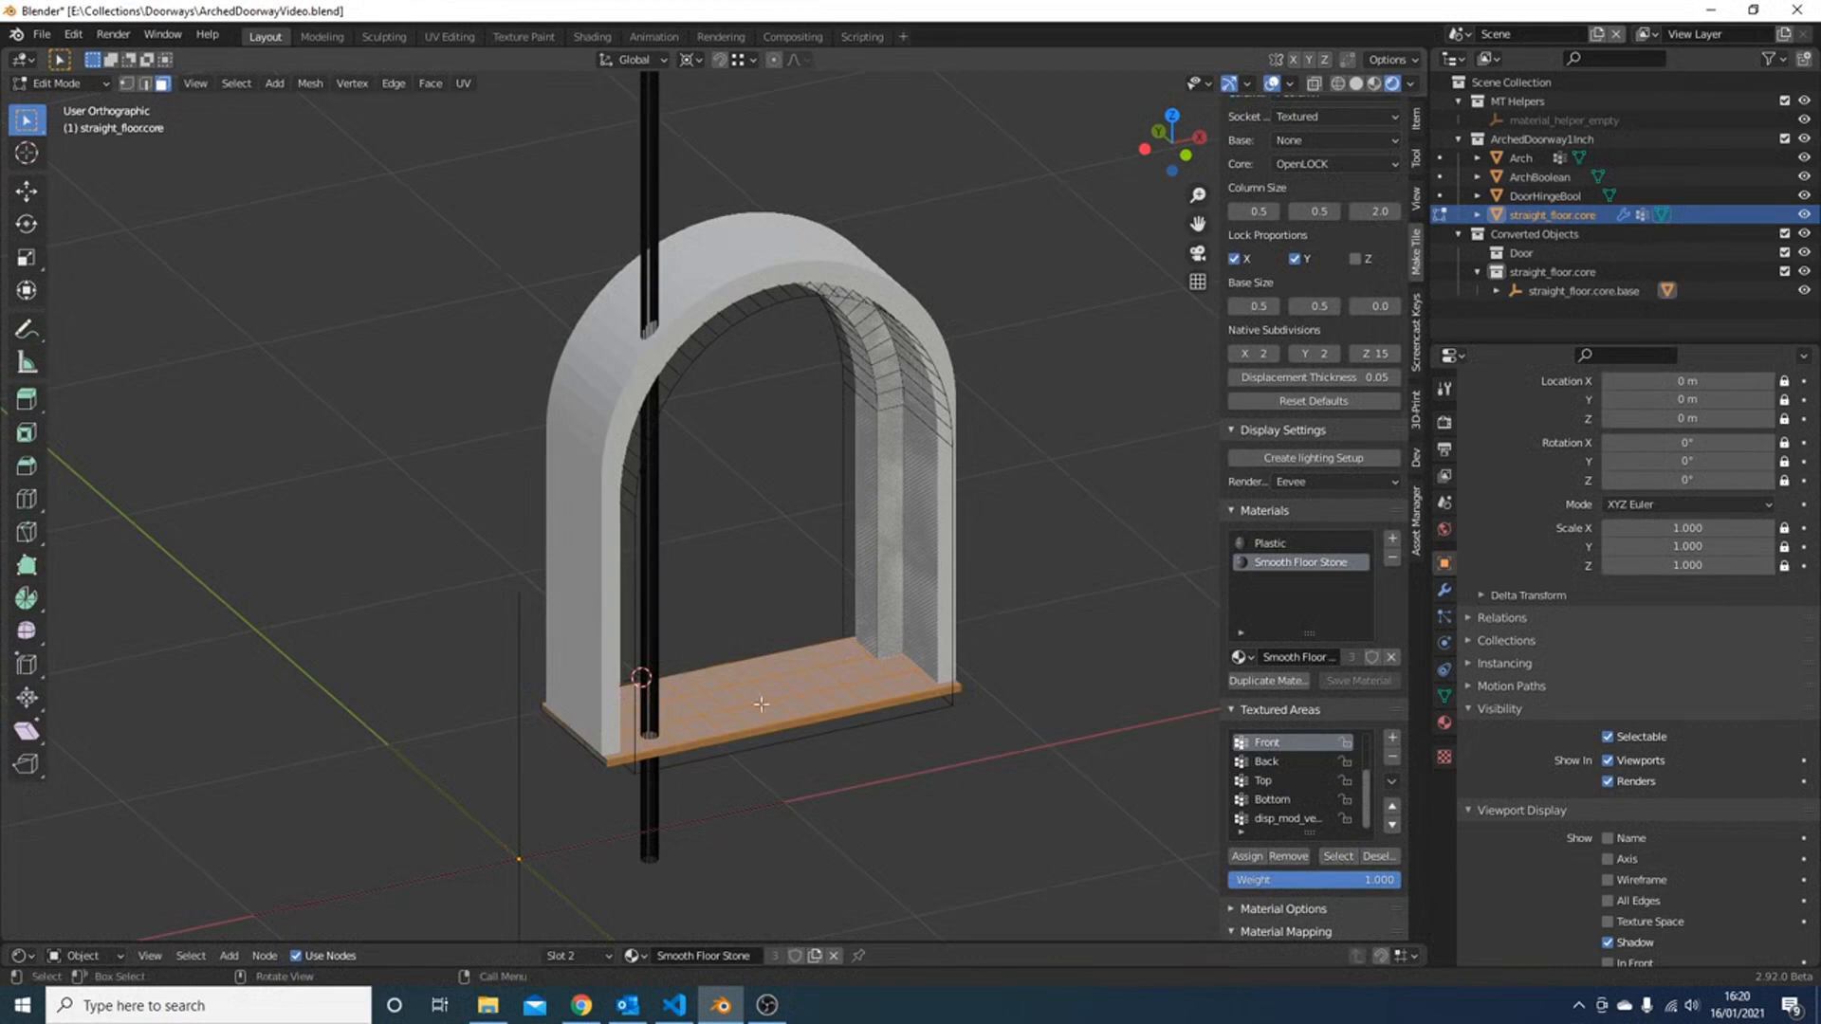
{"action": "key", "text": "Tab"}
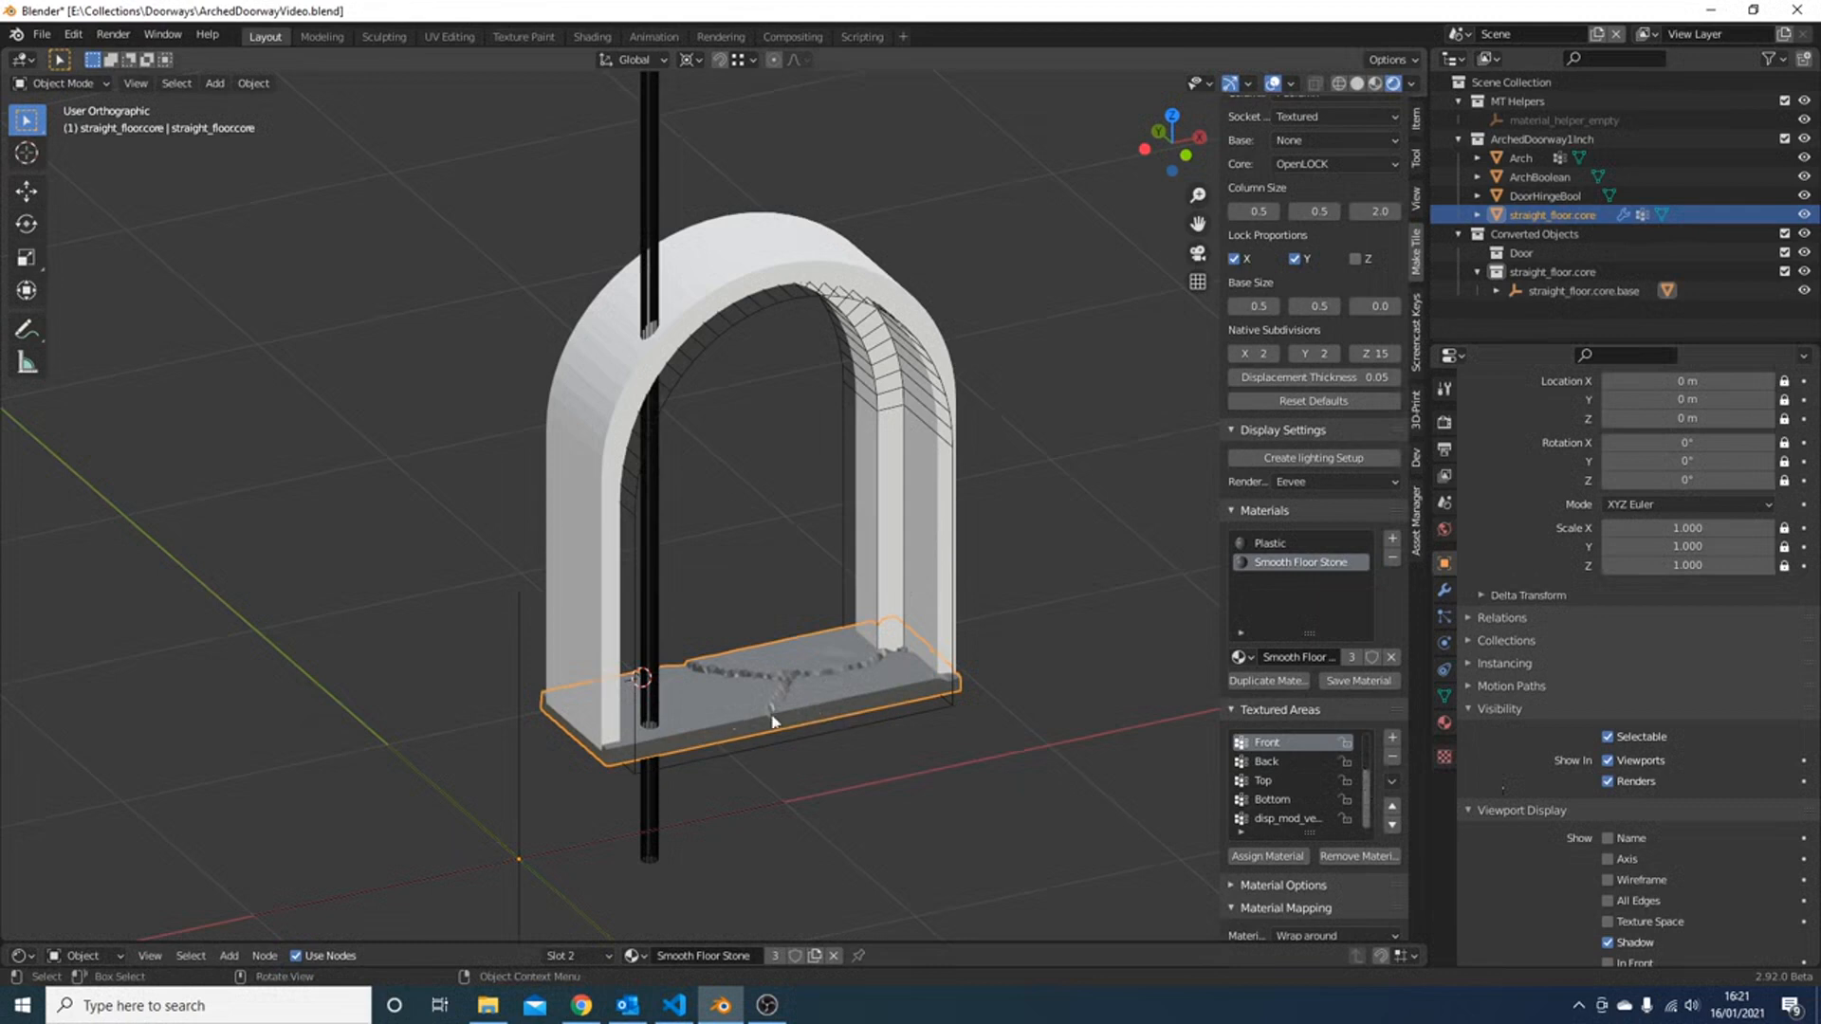
{"action": "scroll", "coordinate": [1301, 287], "scroll_direction": "up", "scroll_amount": 7}
{"action": "left_click", "coordinate": [1281, 258]}
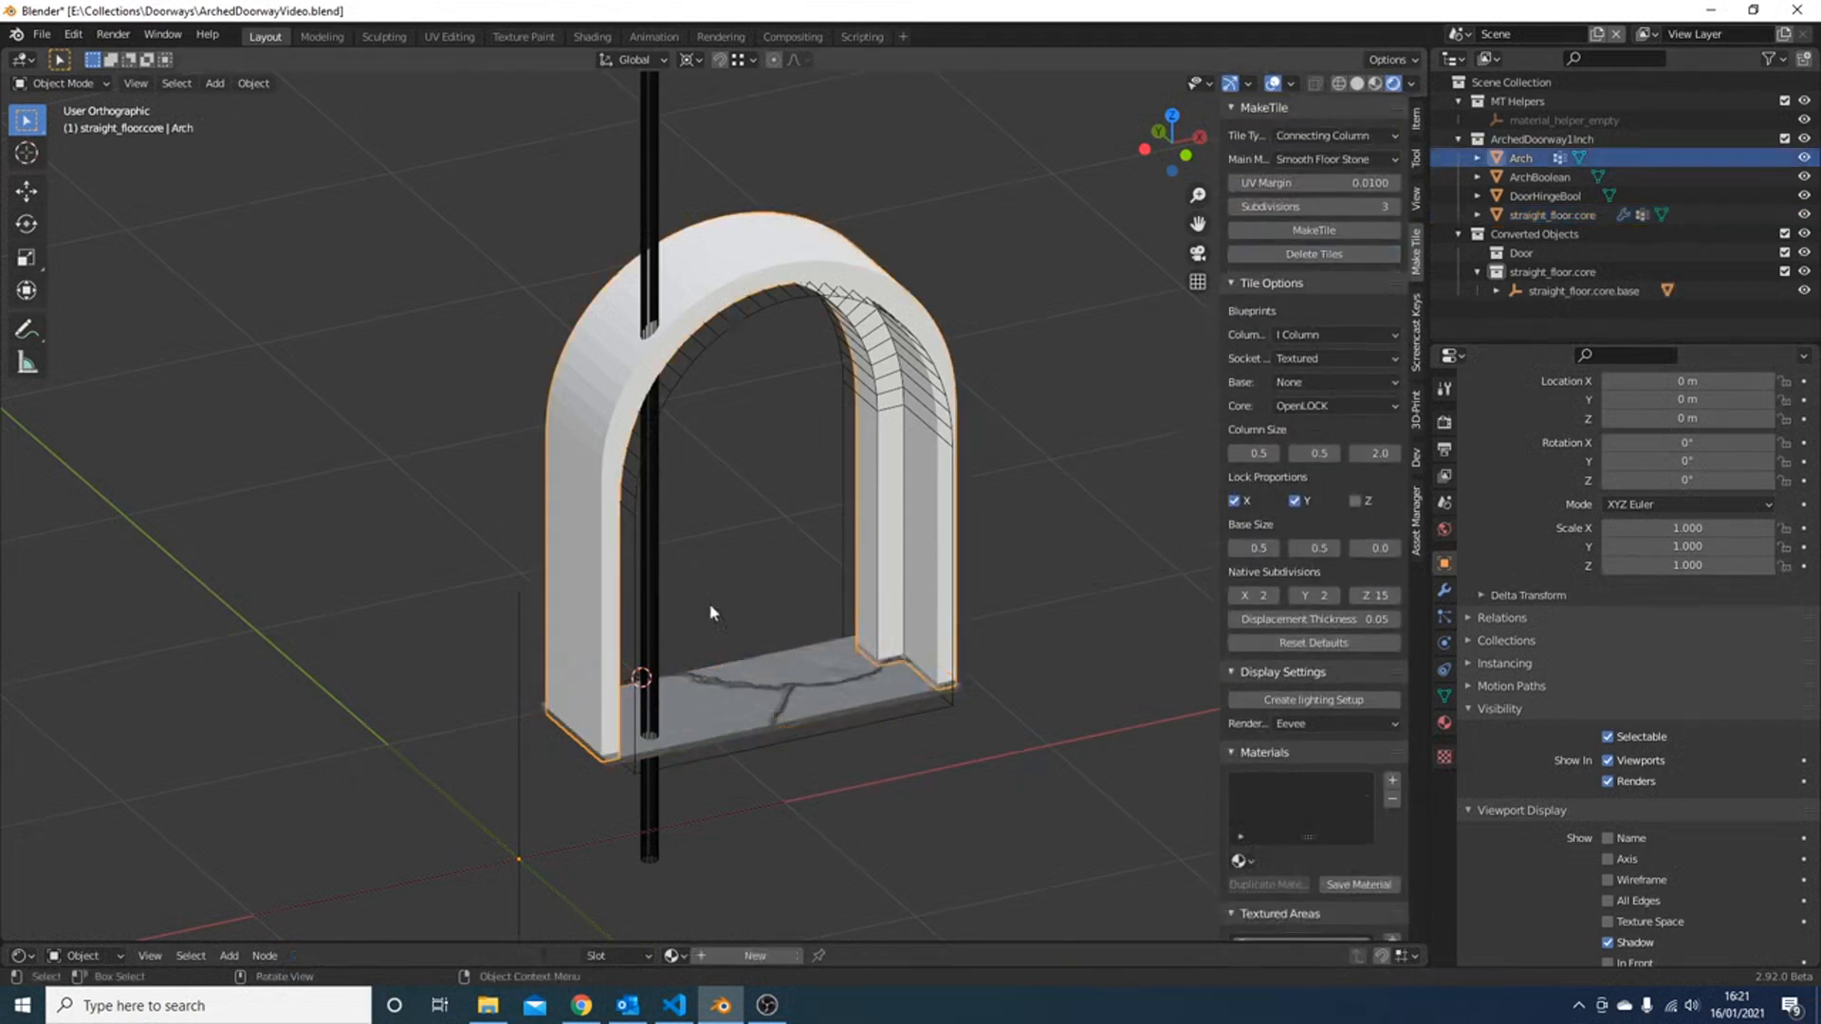
- Examine the arch's Textured and UnTextured areas by selecting each one's faces in Edit Mode
{"action": "scroll", "coordinate": [1353, 836], "scroll_direction": "down", "scroll_amount": 5}
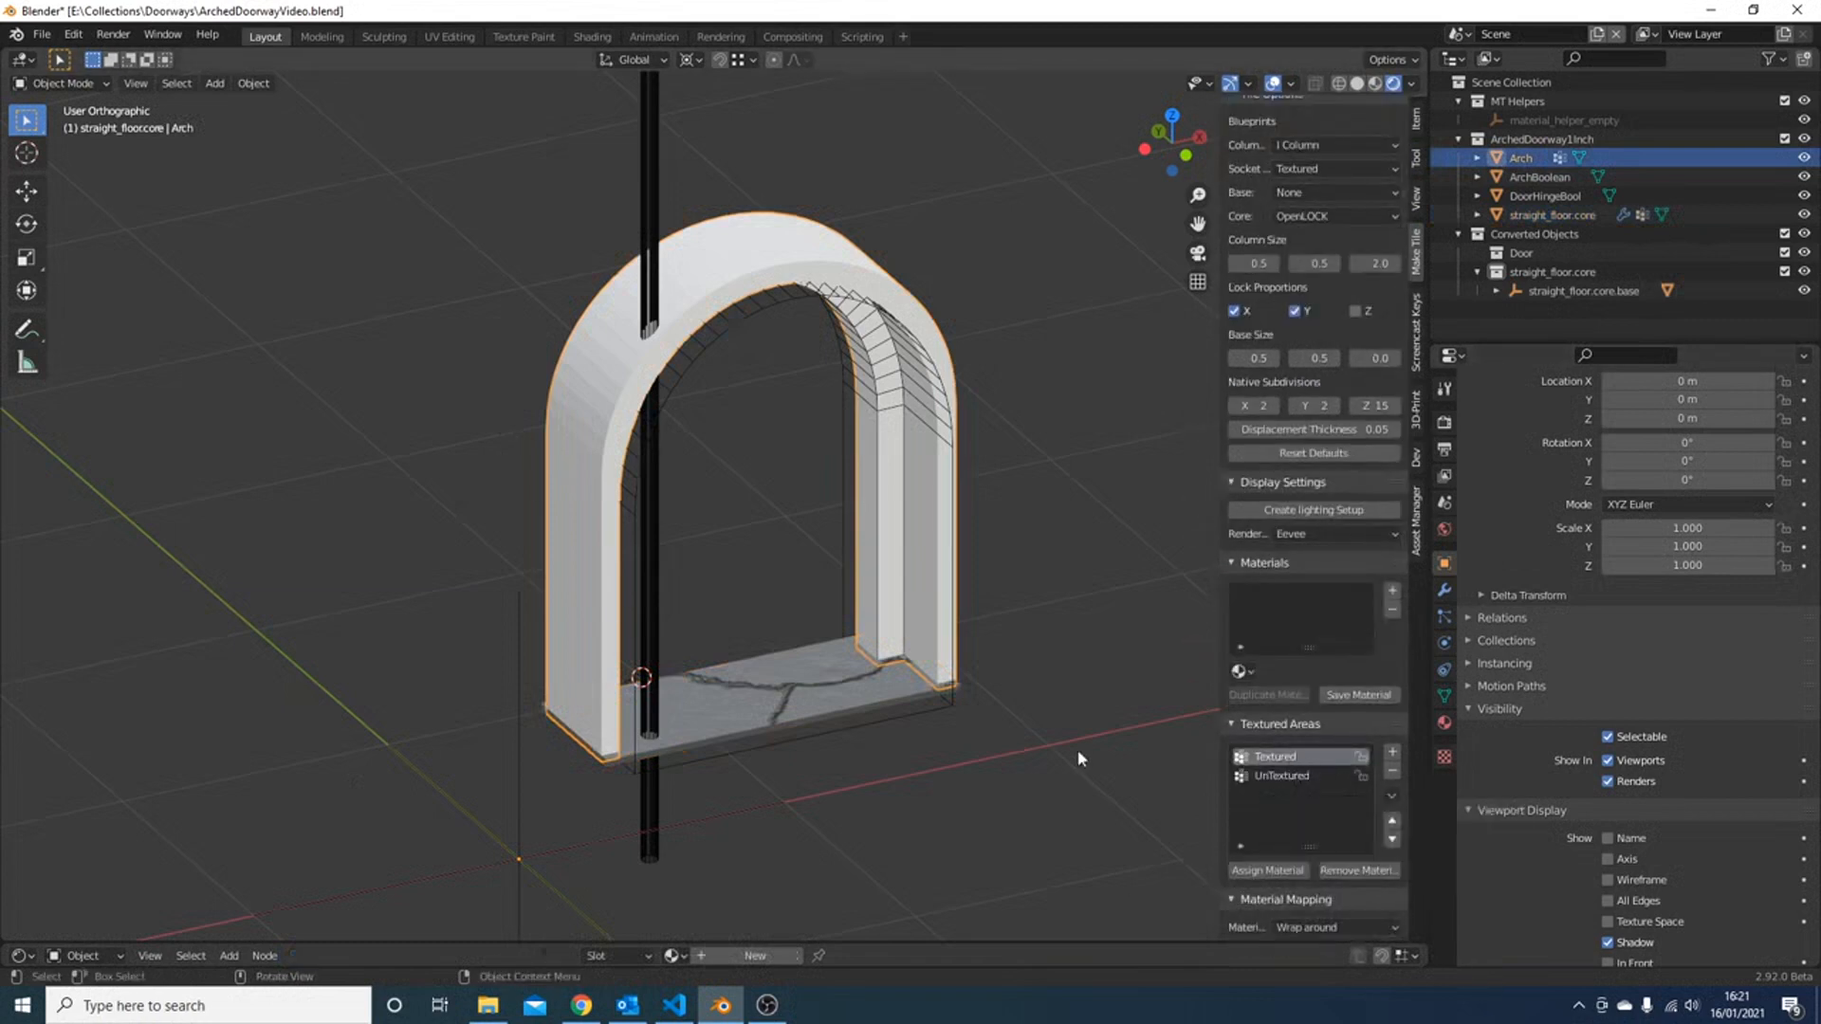
{"action": "key", "text": "Tab"}
{"action": "left_click", "coordinate": [1339, 870]}
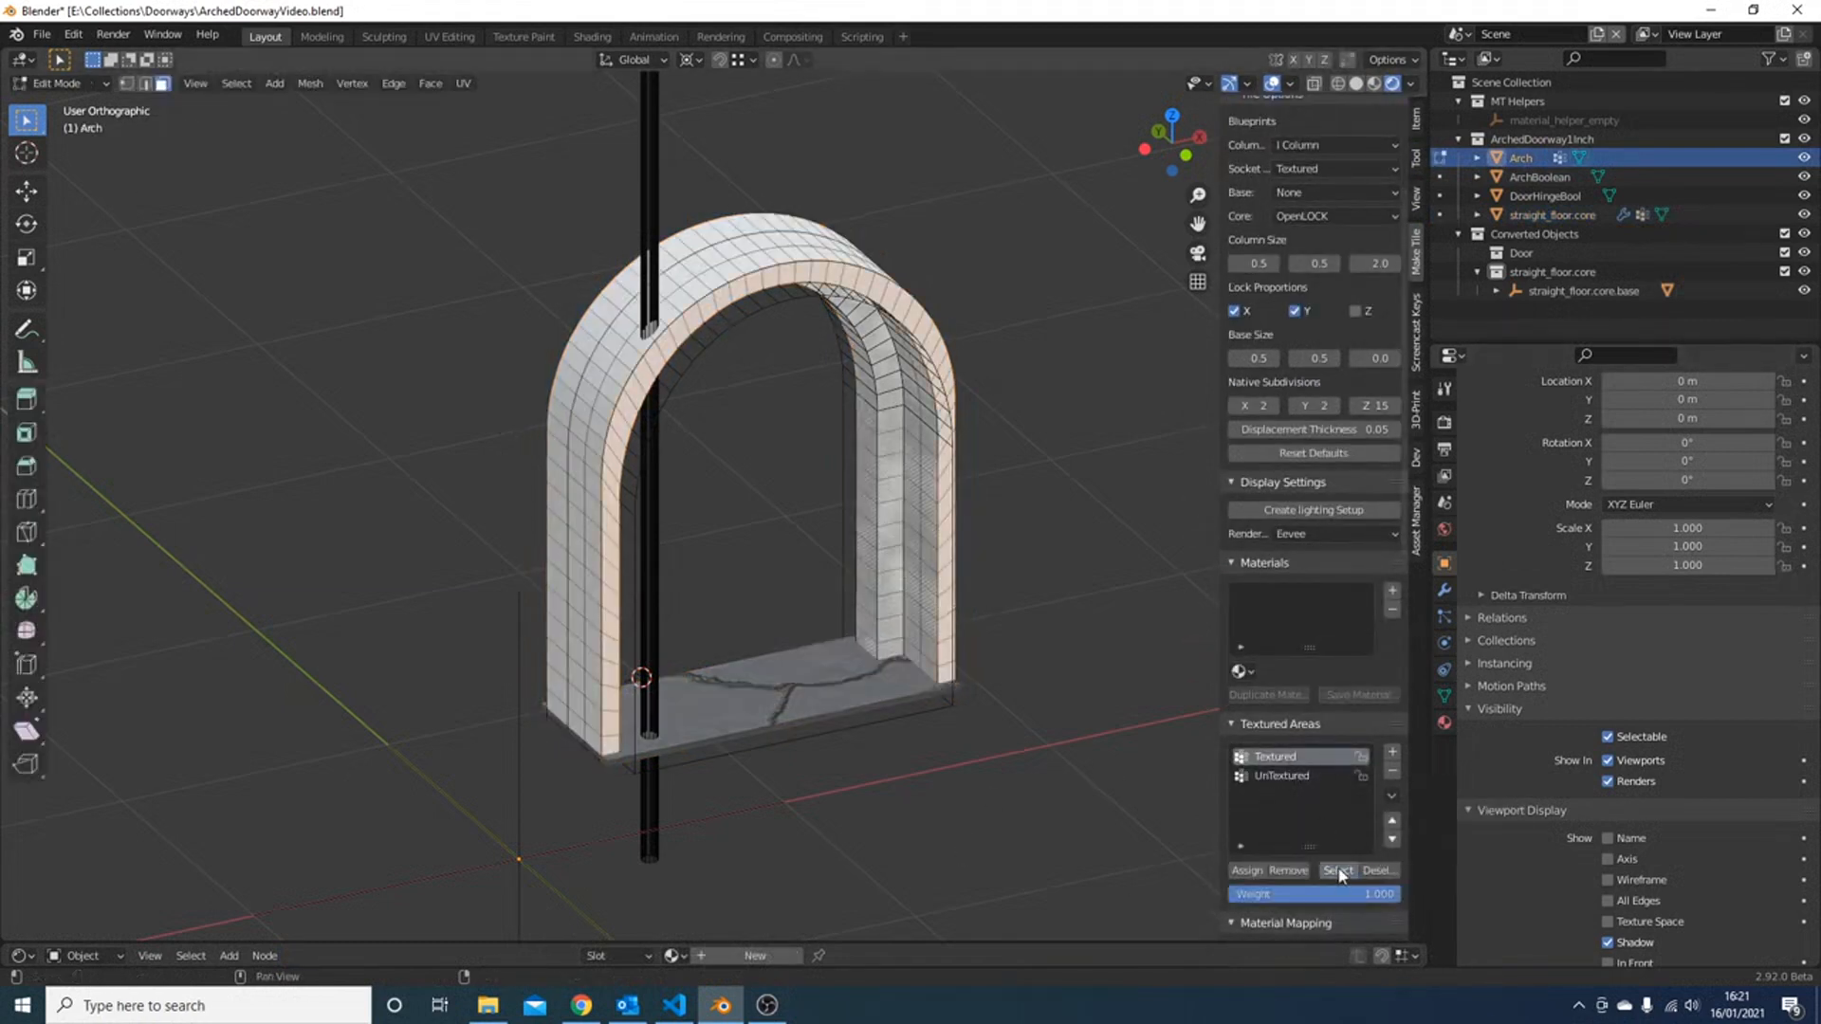
{"action": "key", "text": "alt+a"}
{"action": "left_click", "coordinate": [1282, 775]}
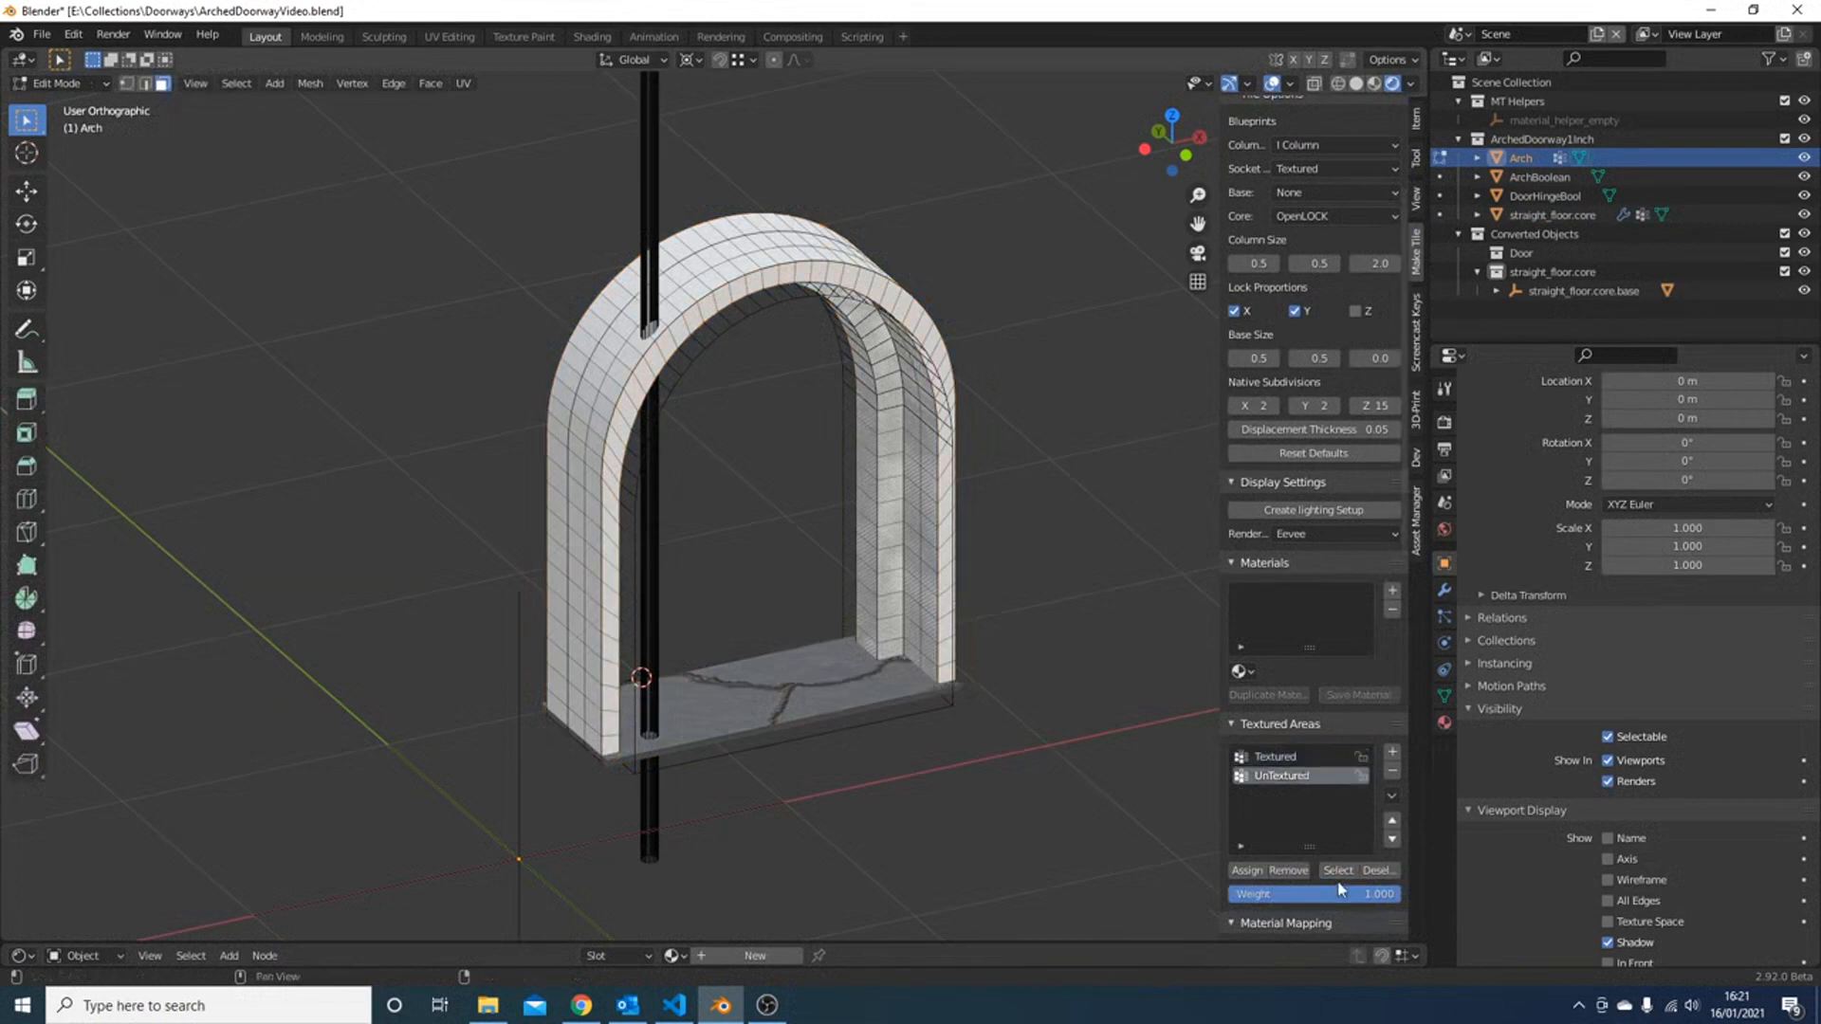
{"action": "left_click", "coordinate": [1337, 871]}
{"action": "key", "text": "alt+a"}
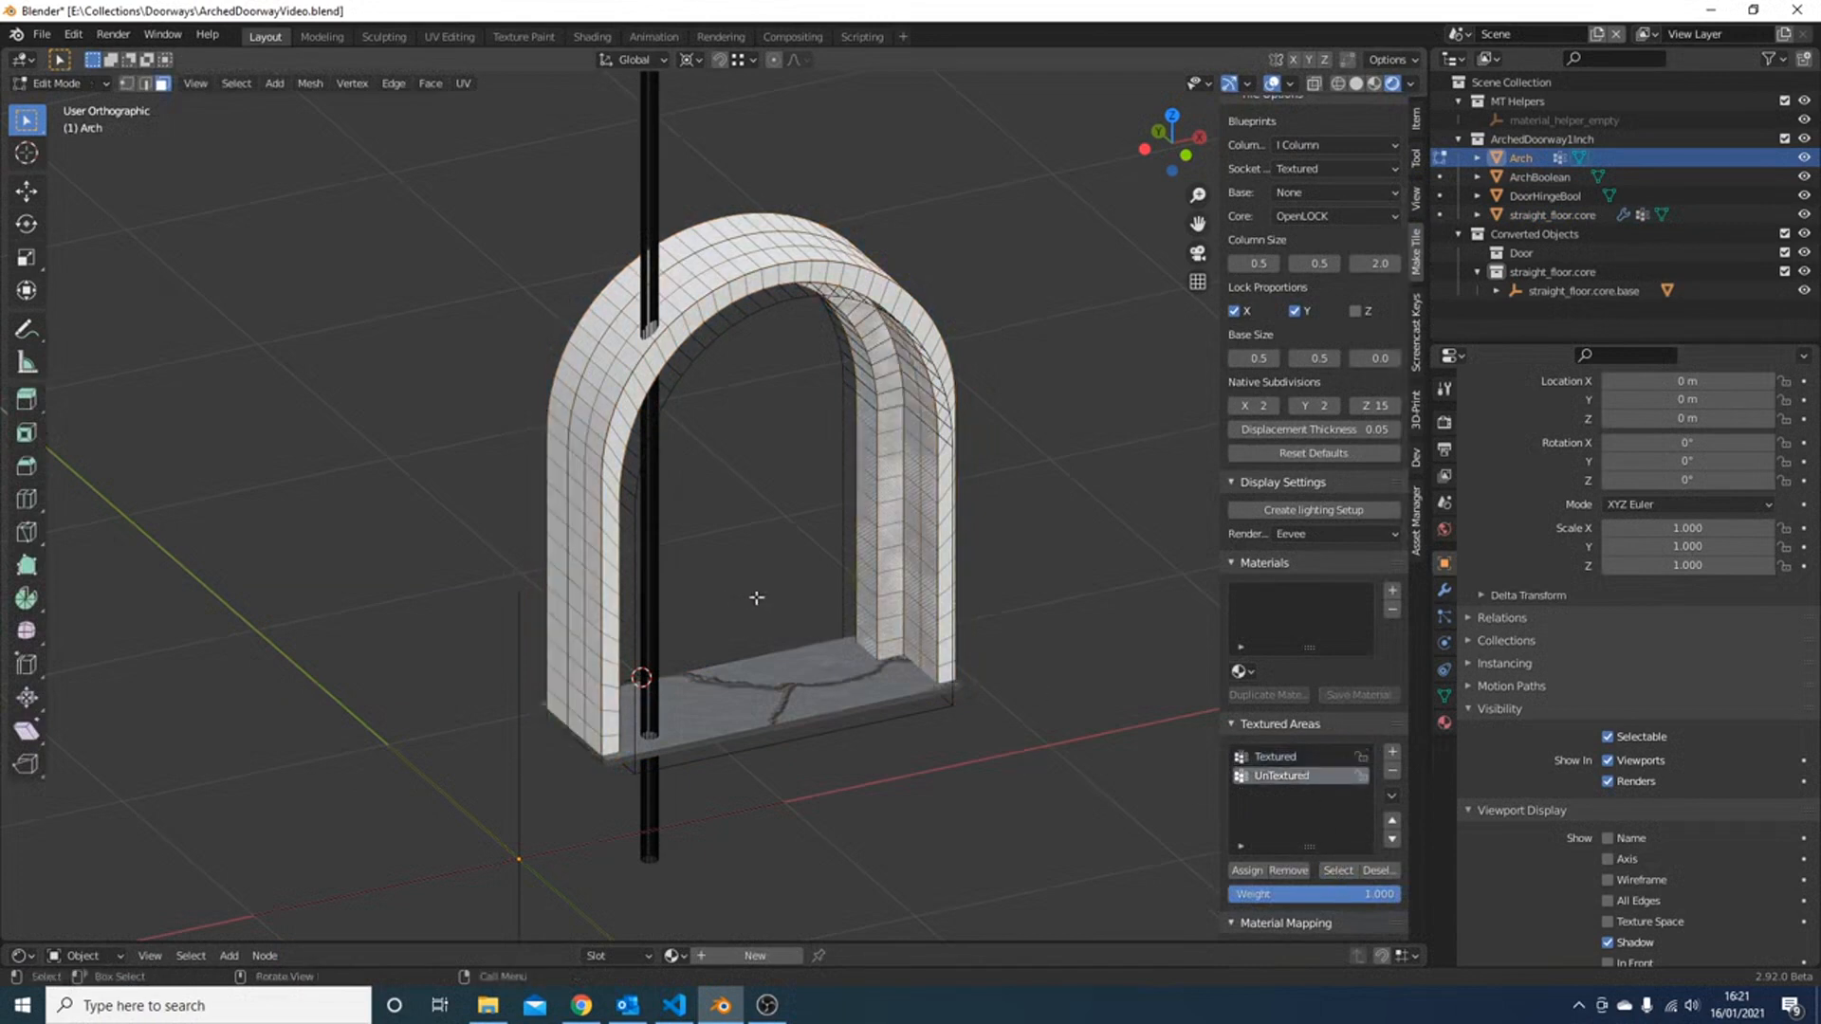
{"action": "left_click", "coordinate": [1271, 757]}
{"action": "key", "text": "Tab"}
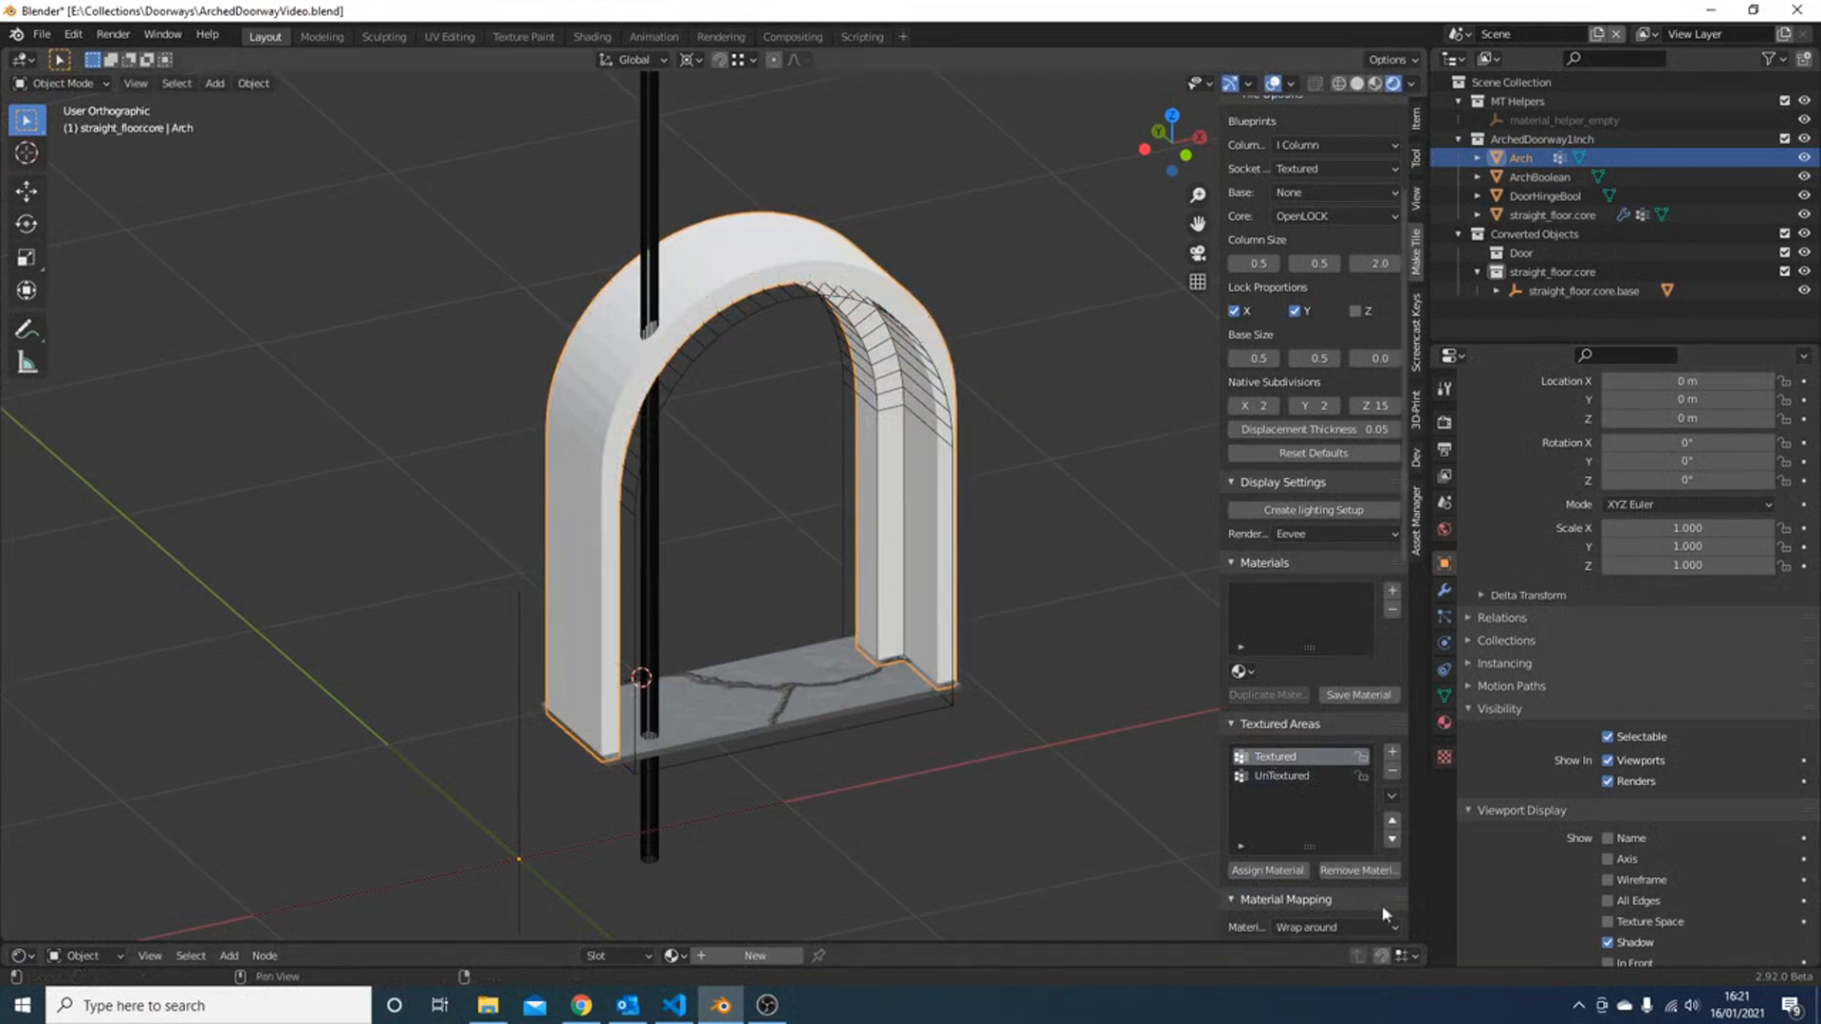
- Convert the arch to a MakeTile object
{"action": "scroll", "coordinate": [1252, 740], "scroll_direction": "down", "scroll_amount": 10}
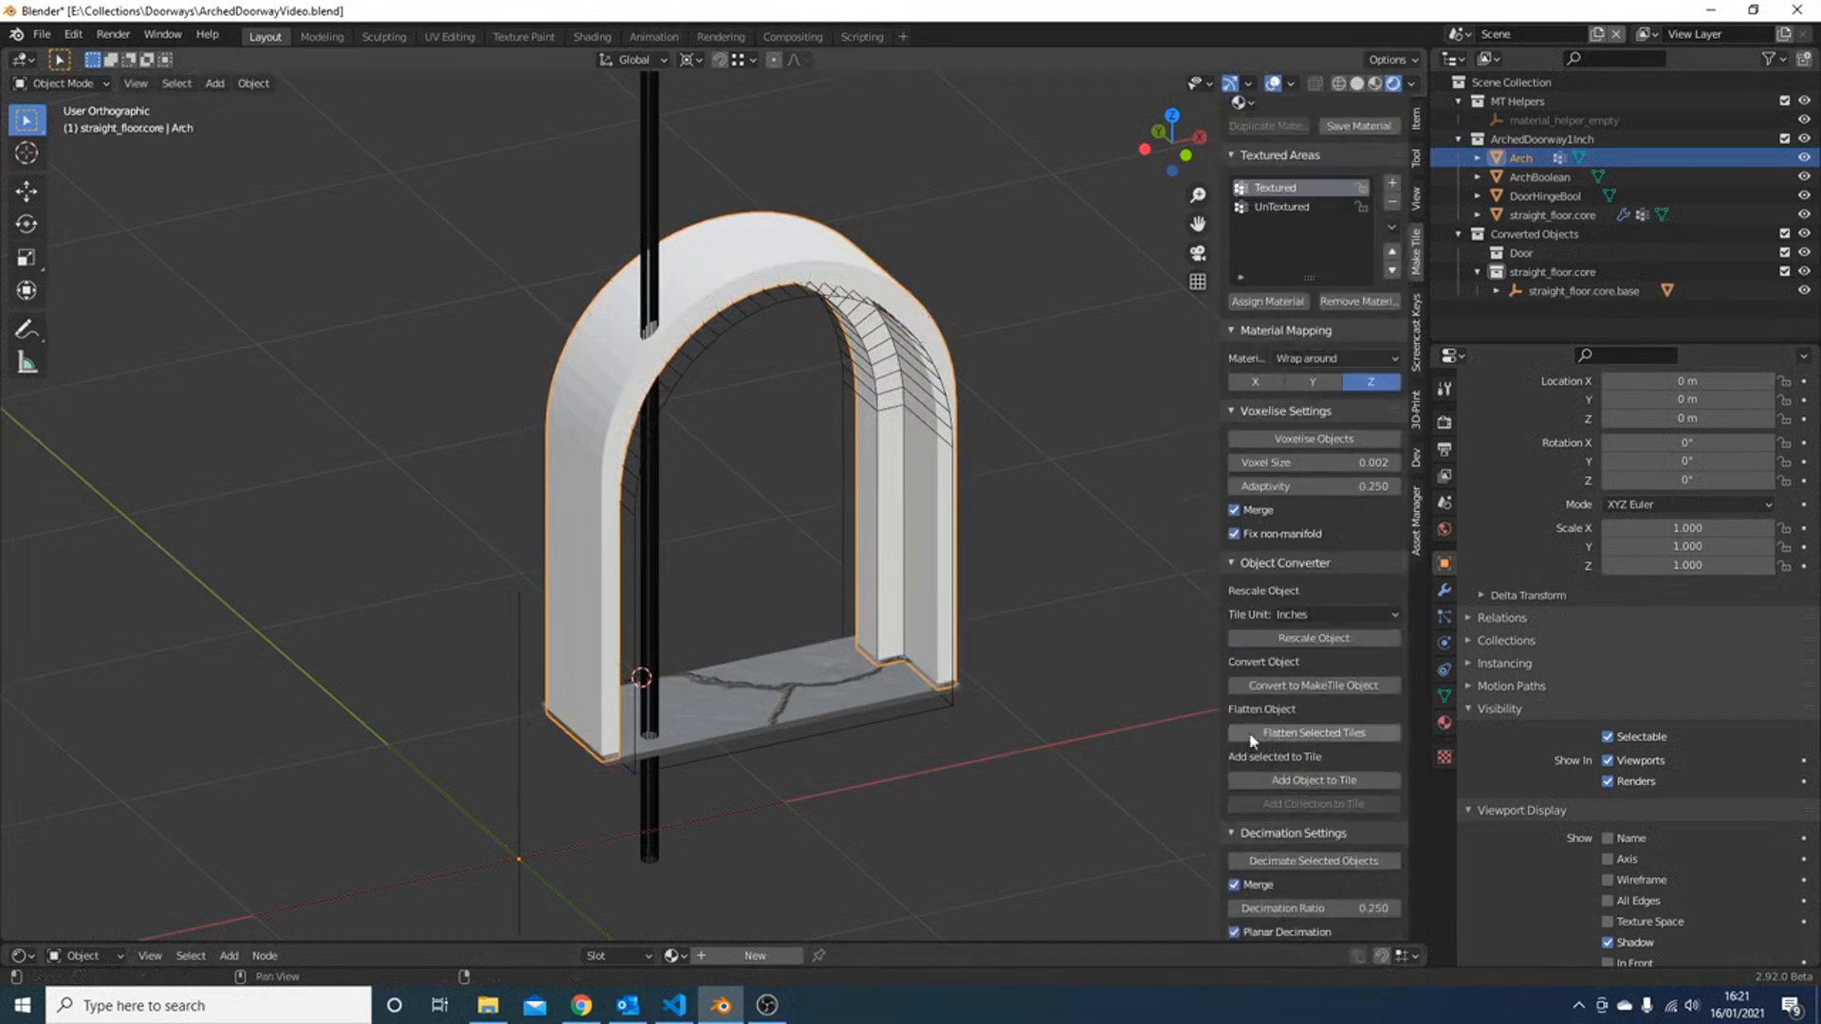
{"action": "left_click", "coordinate": [1329, 685]}
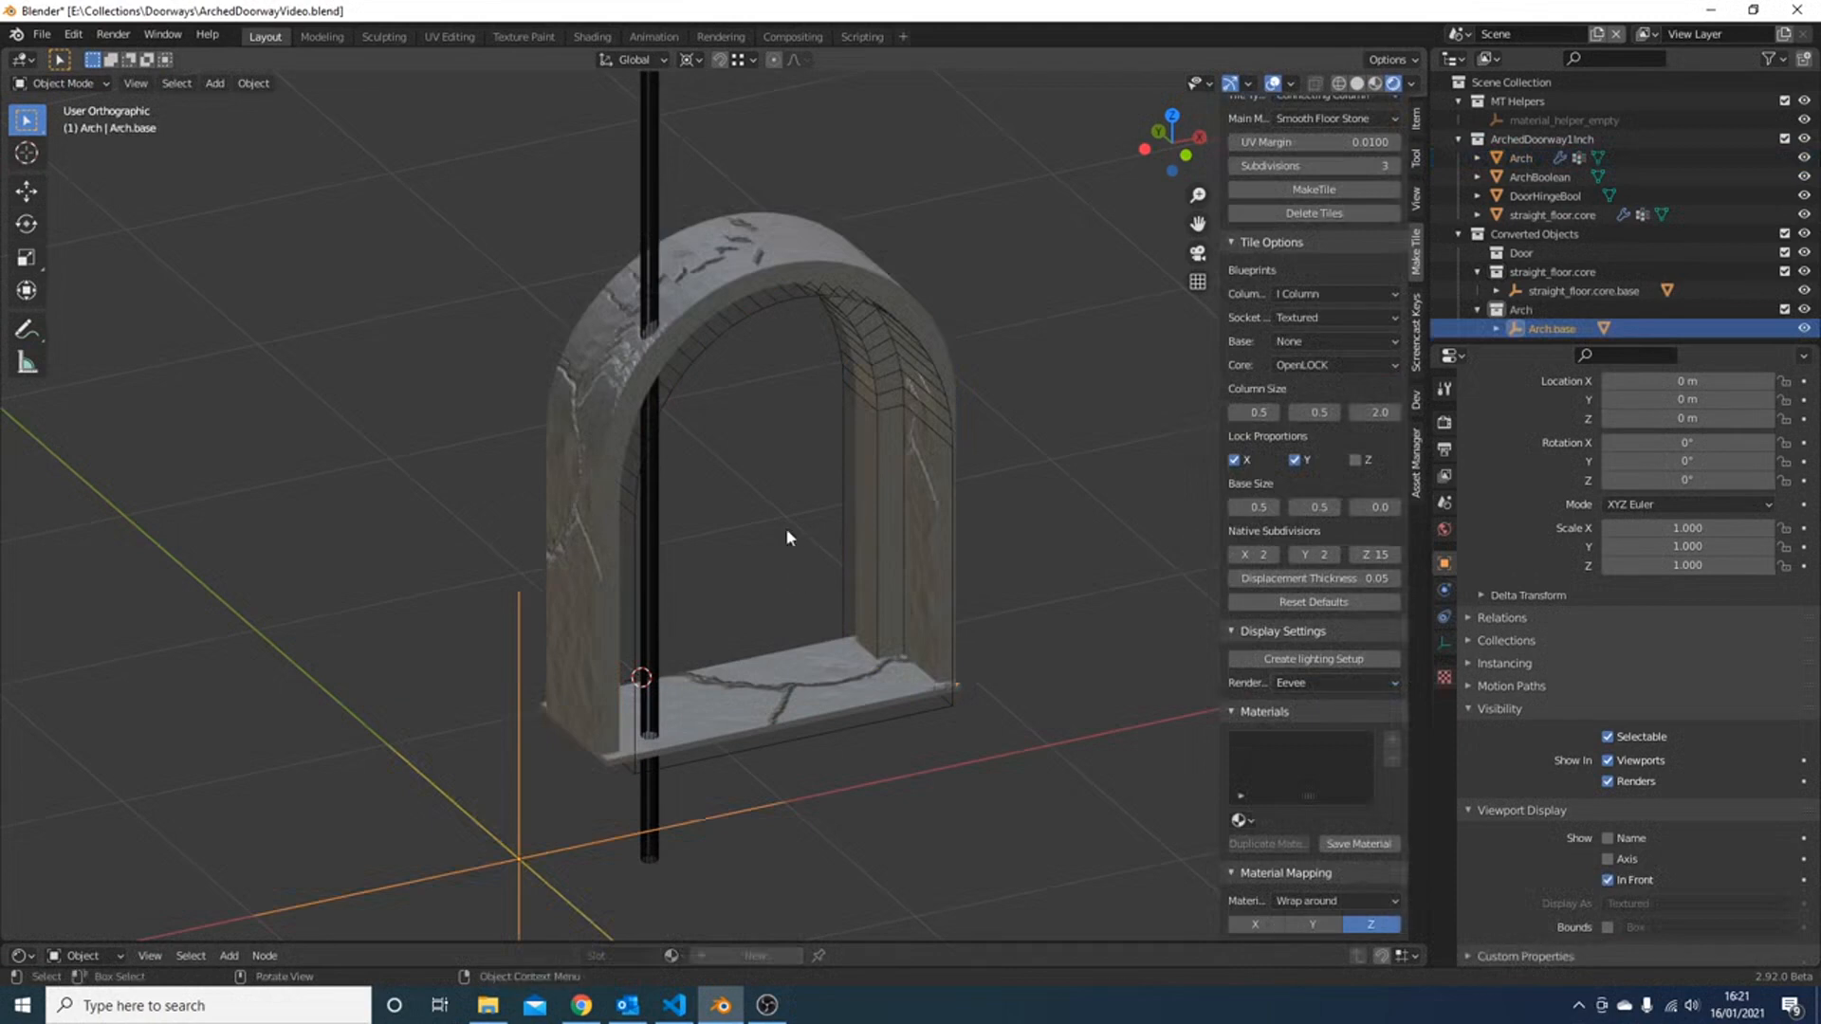
- Select the converted arch and remove the material from its All textured area, with Smooth Floor Stone as the active material
{"action": "left_click", "coordinate": [616, 377]}
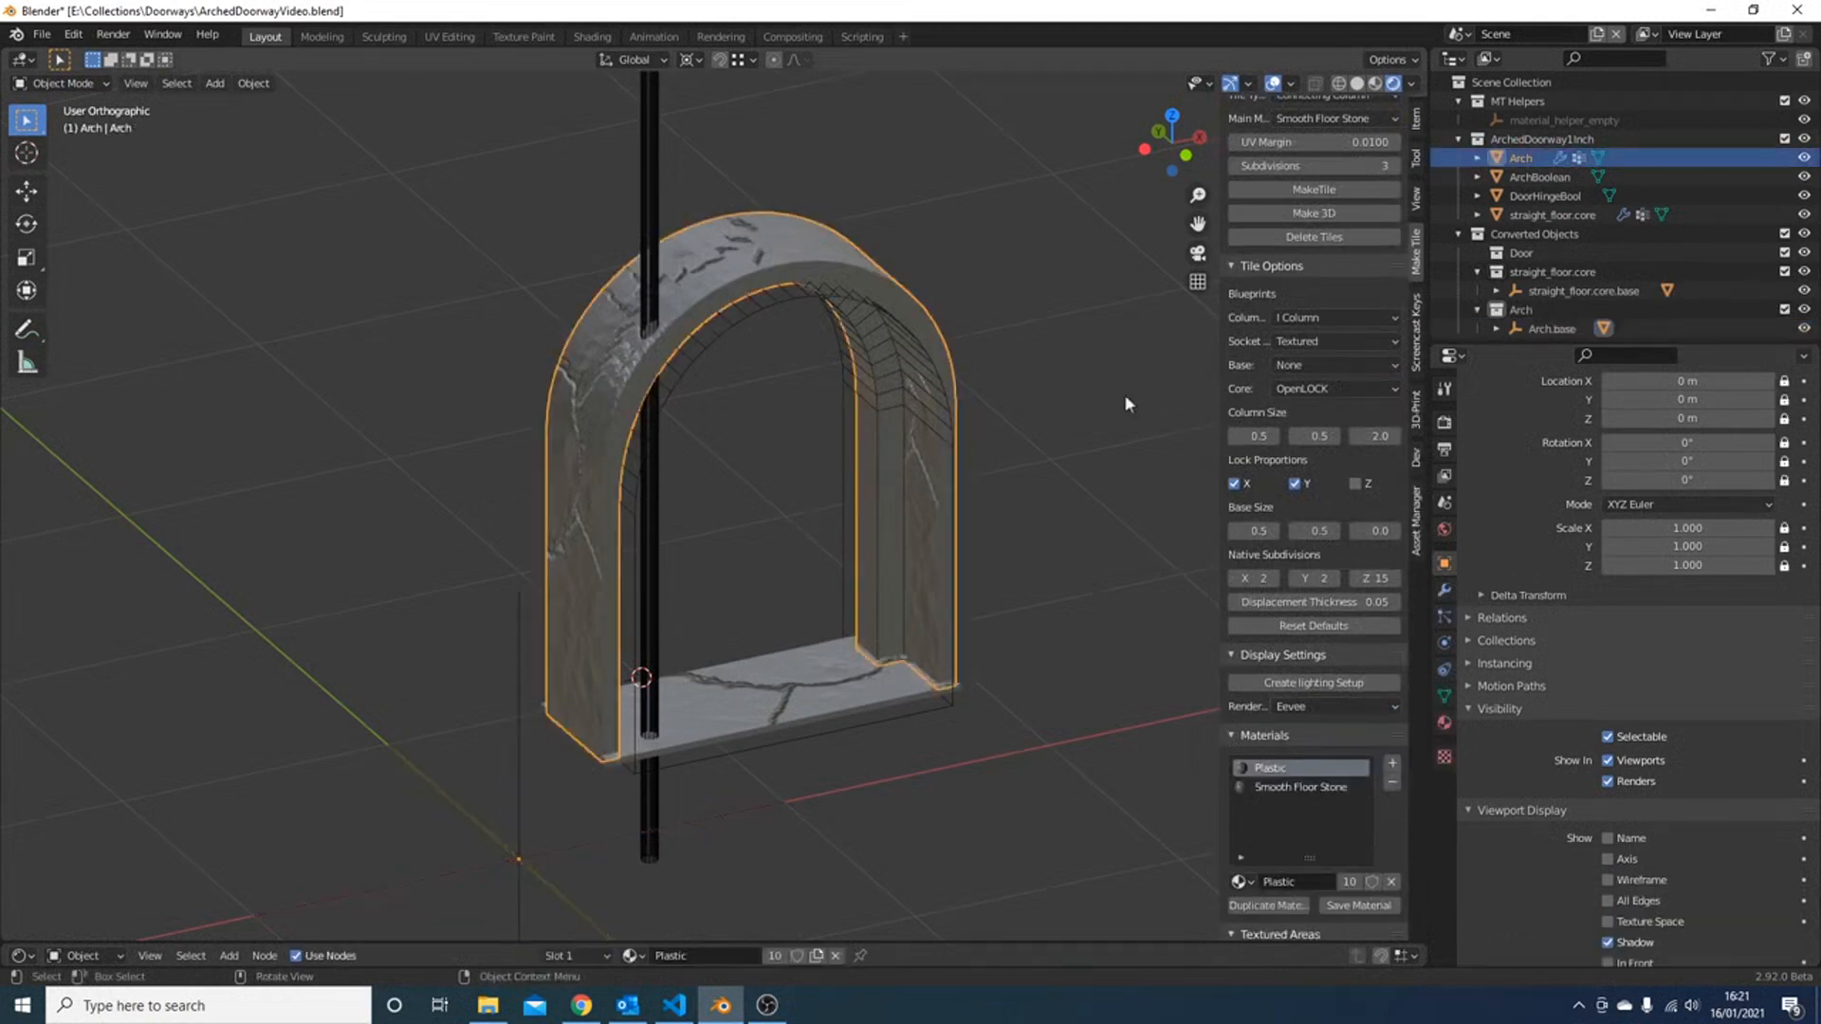
{"action": "scroll", "coordinate": [1347, 816], "scroll_direction": "down", "scroll_amount": 4}
{"action": "scroll", "coordinate": [1380, 845], "scroll_direction": "down", "scroll_amount": 4}
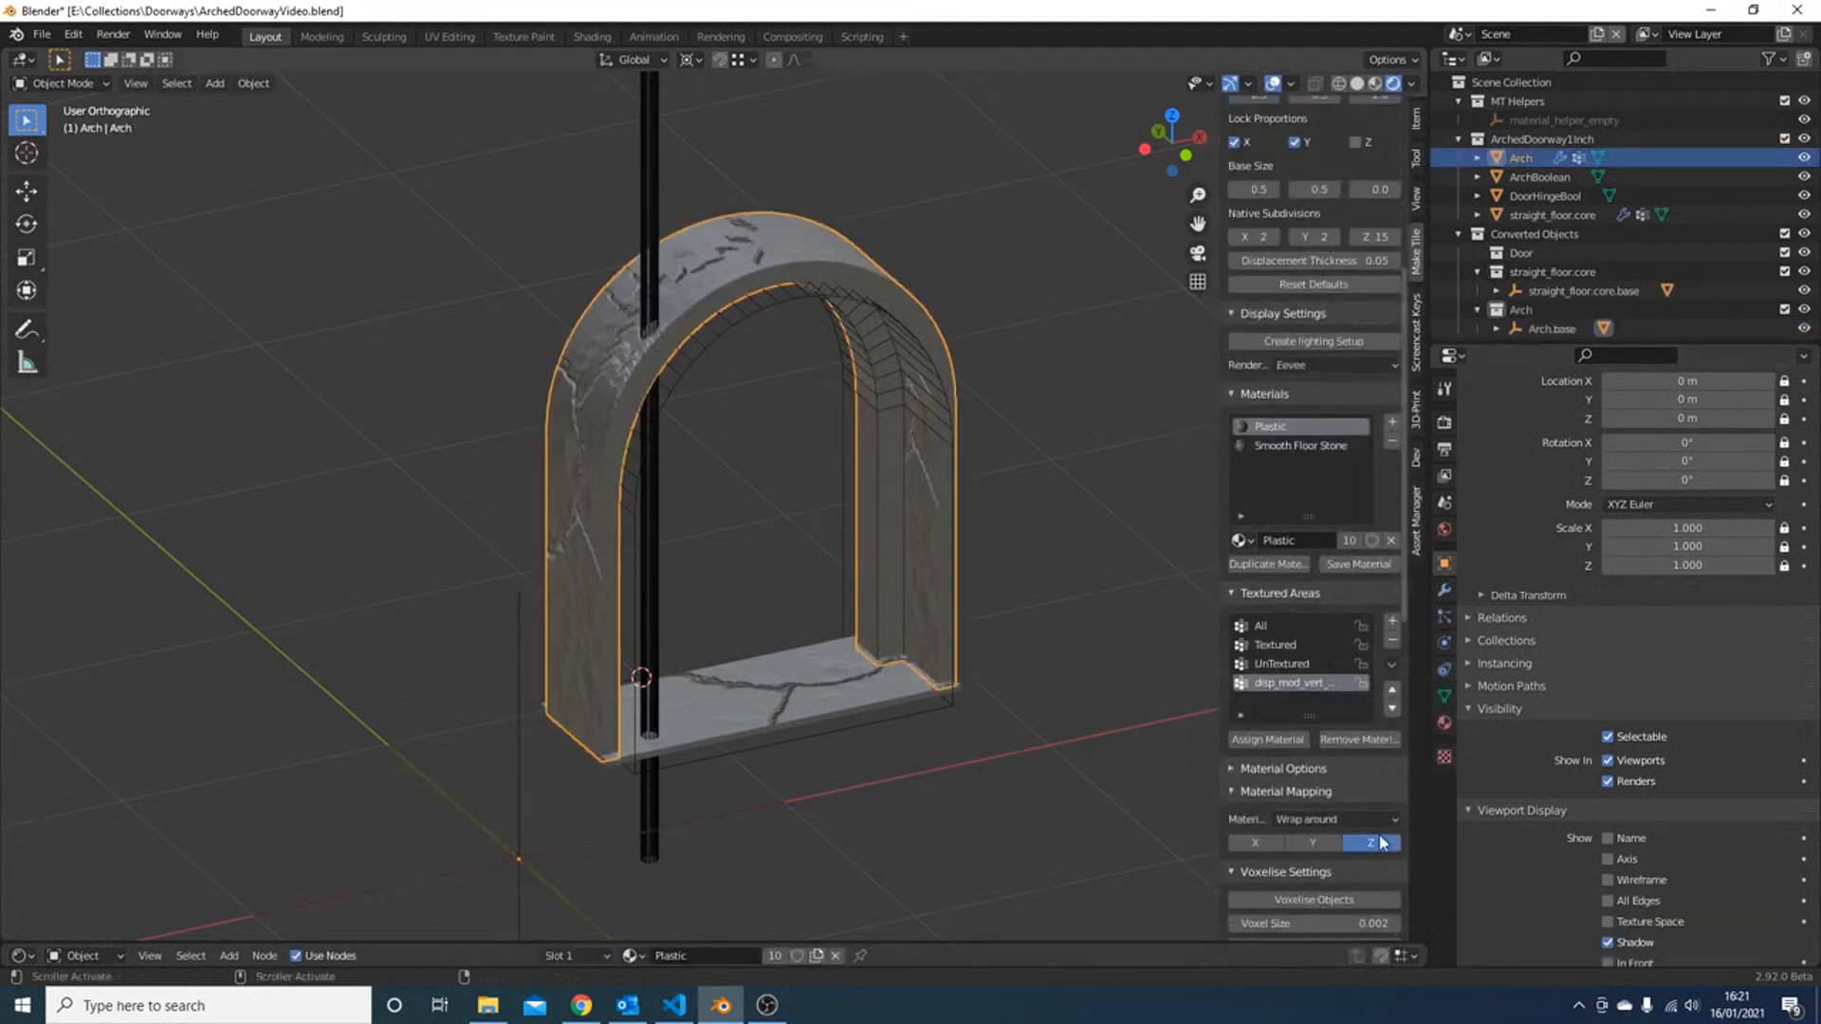
{"action": "left_click", "coordinate": [1290, 627]}
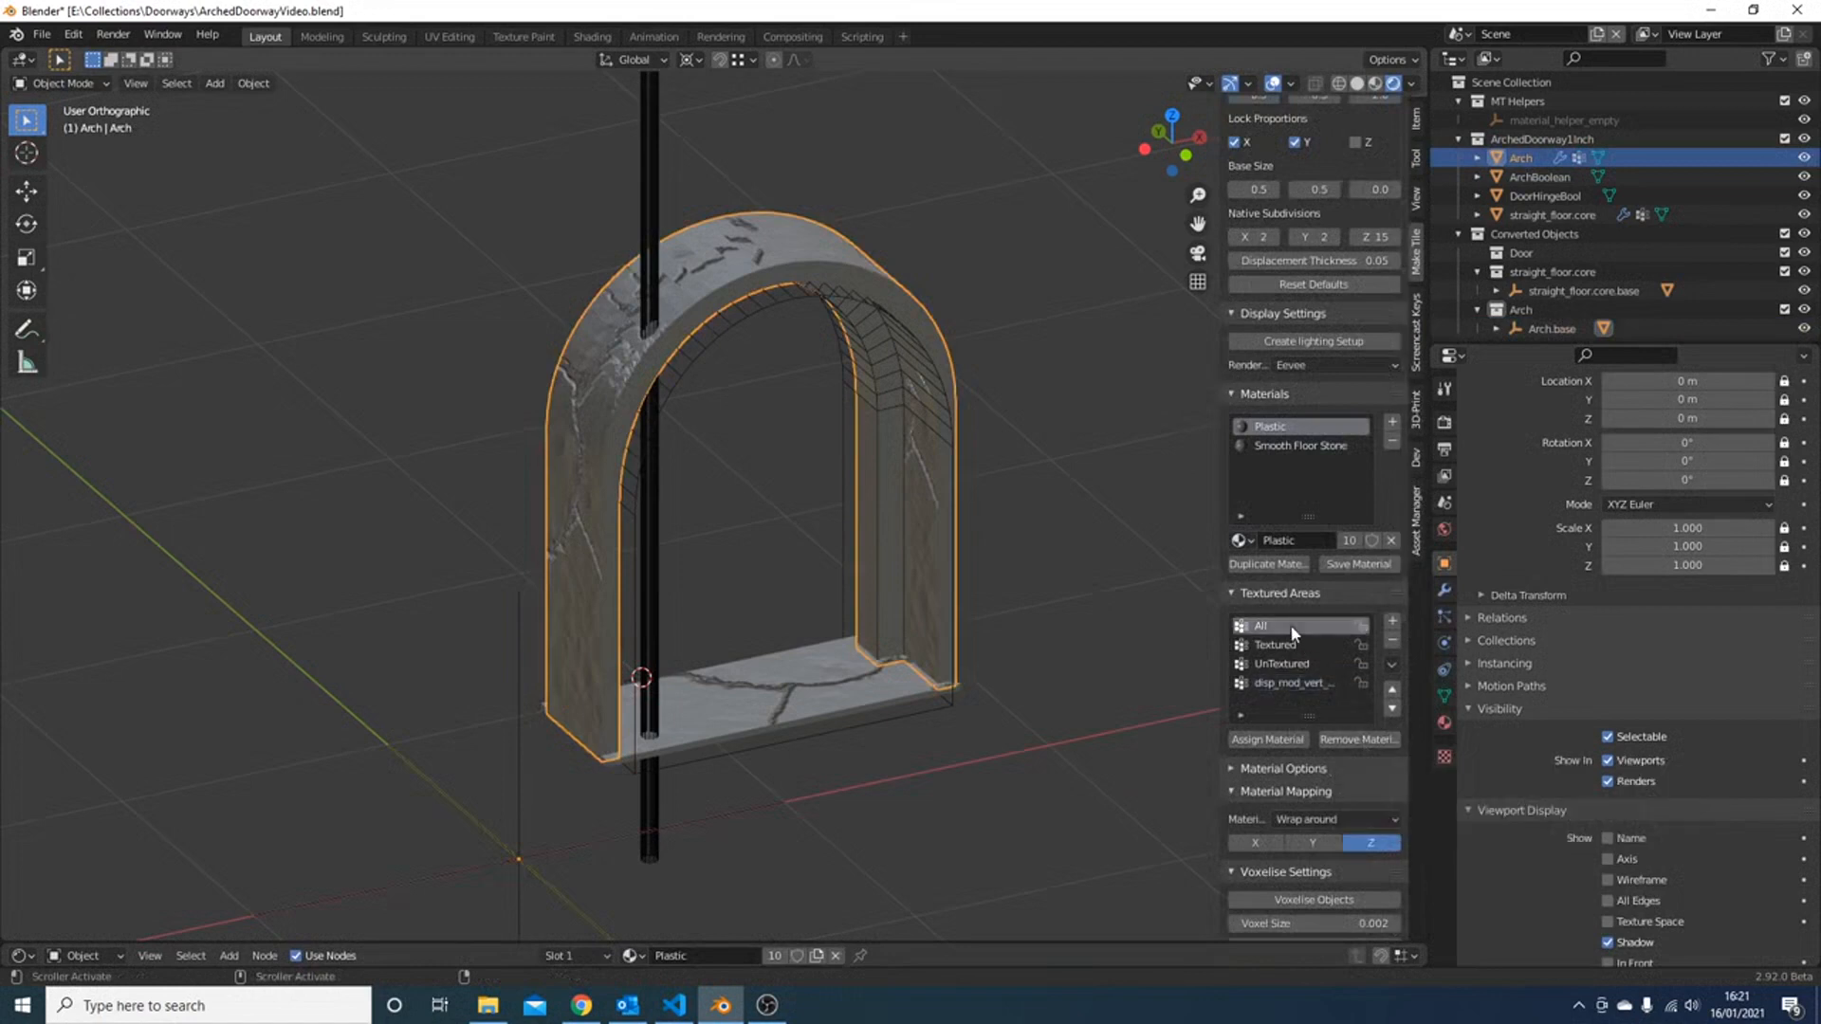
{"action": "left_click", "coordinate": [1313, 445]}
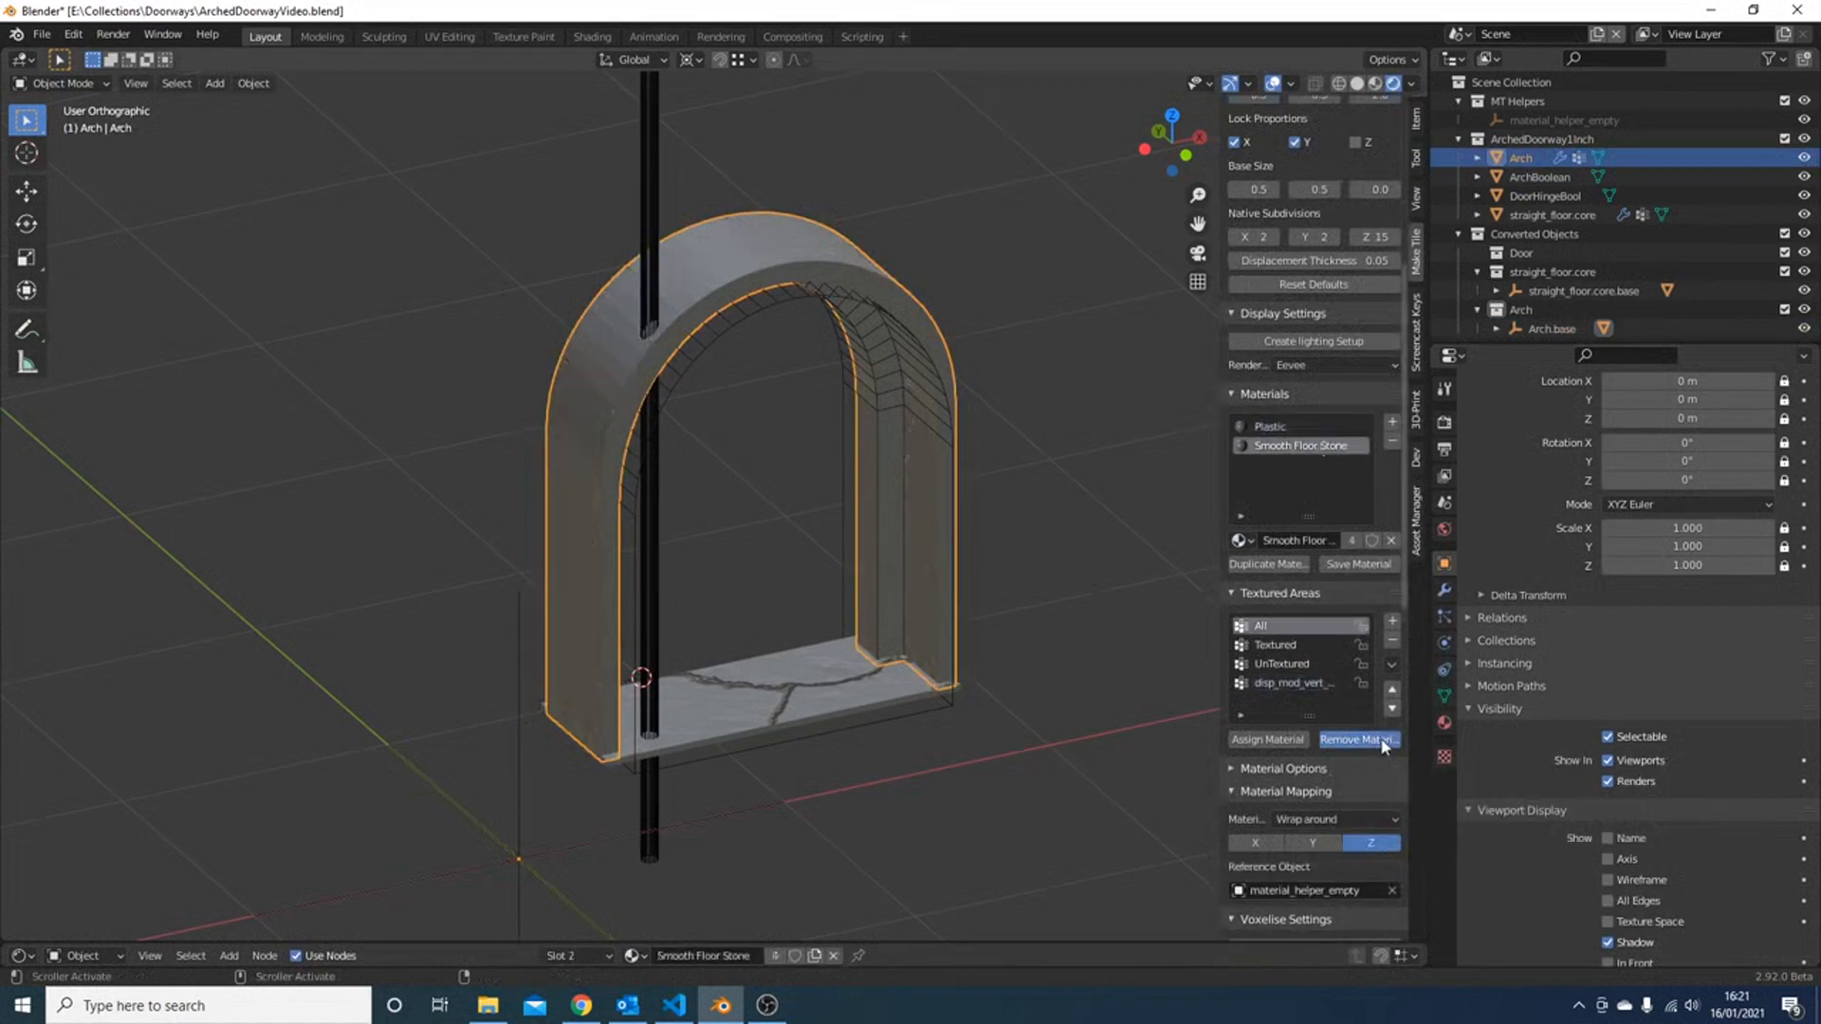
- Replace the arch's Smooth Floor Stone material with smooth_wall_stone and assign it to the Textured area
{"action": "left_click", "coordinate": [1239, 540]}
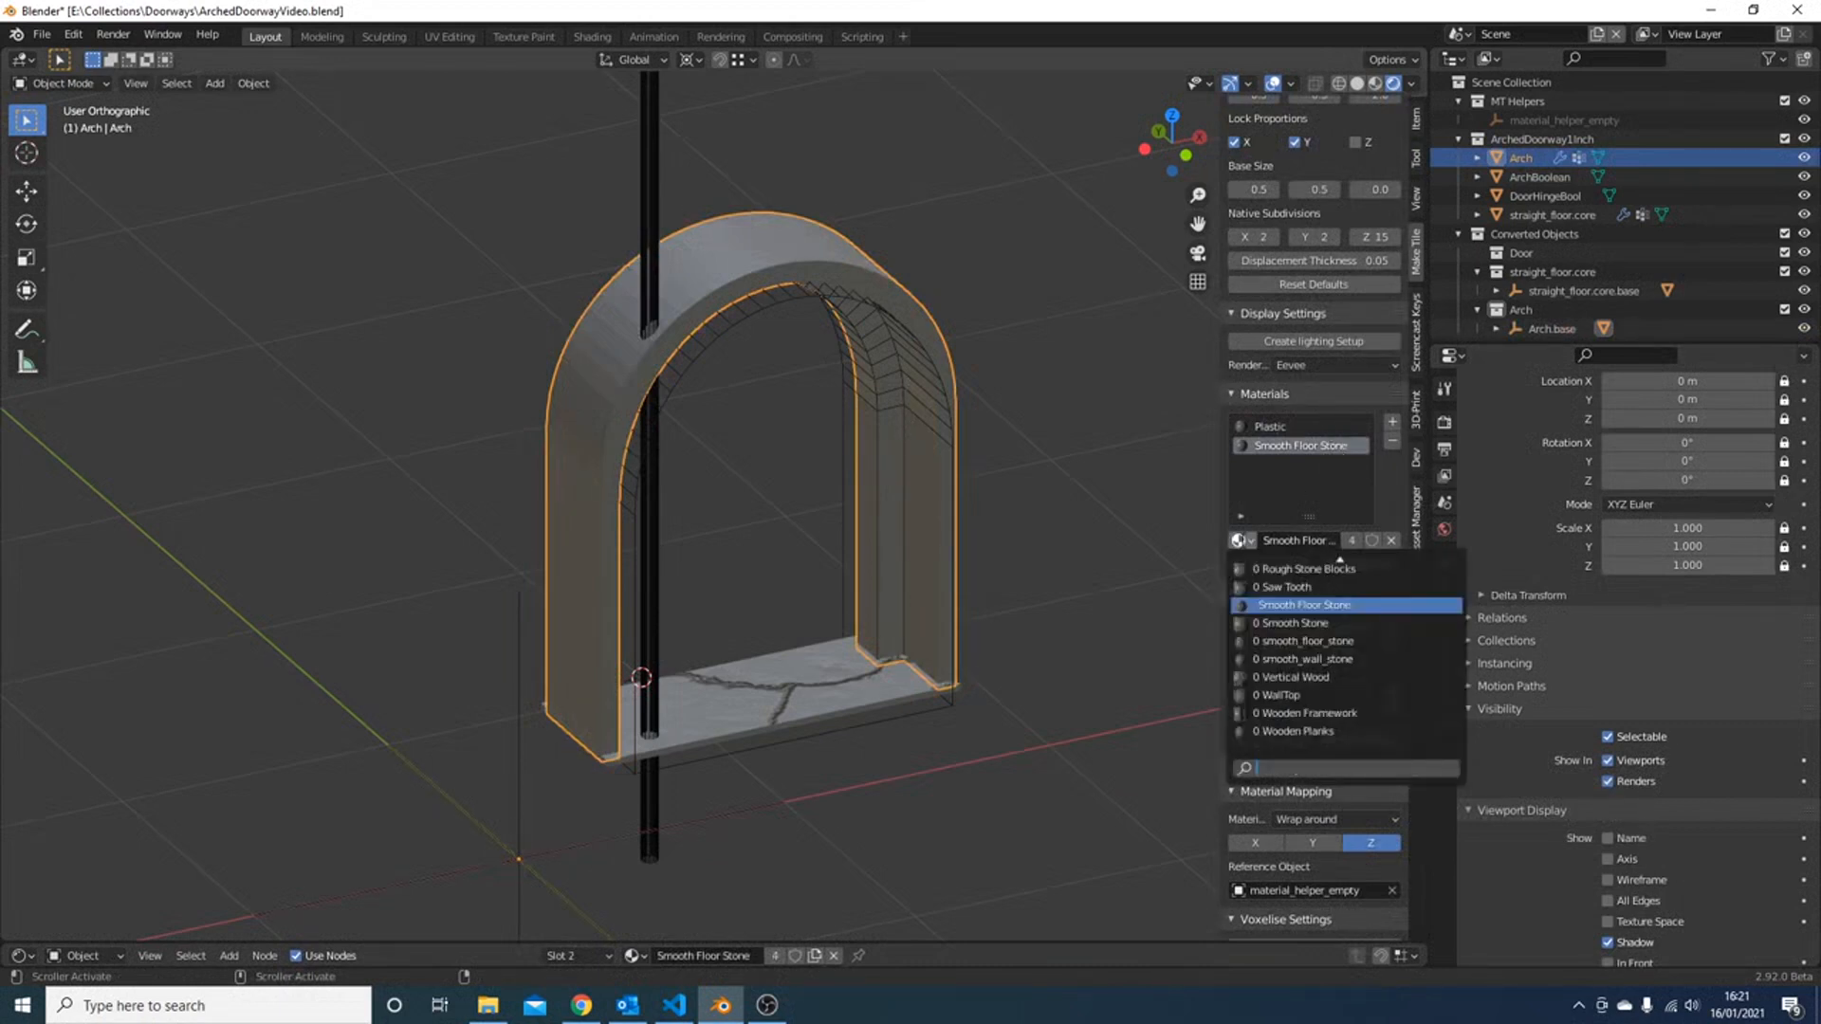
{"action": "left_click", "coordinate": [1300, 659]}
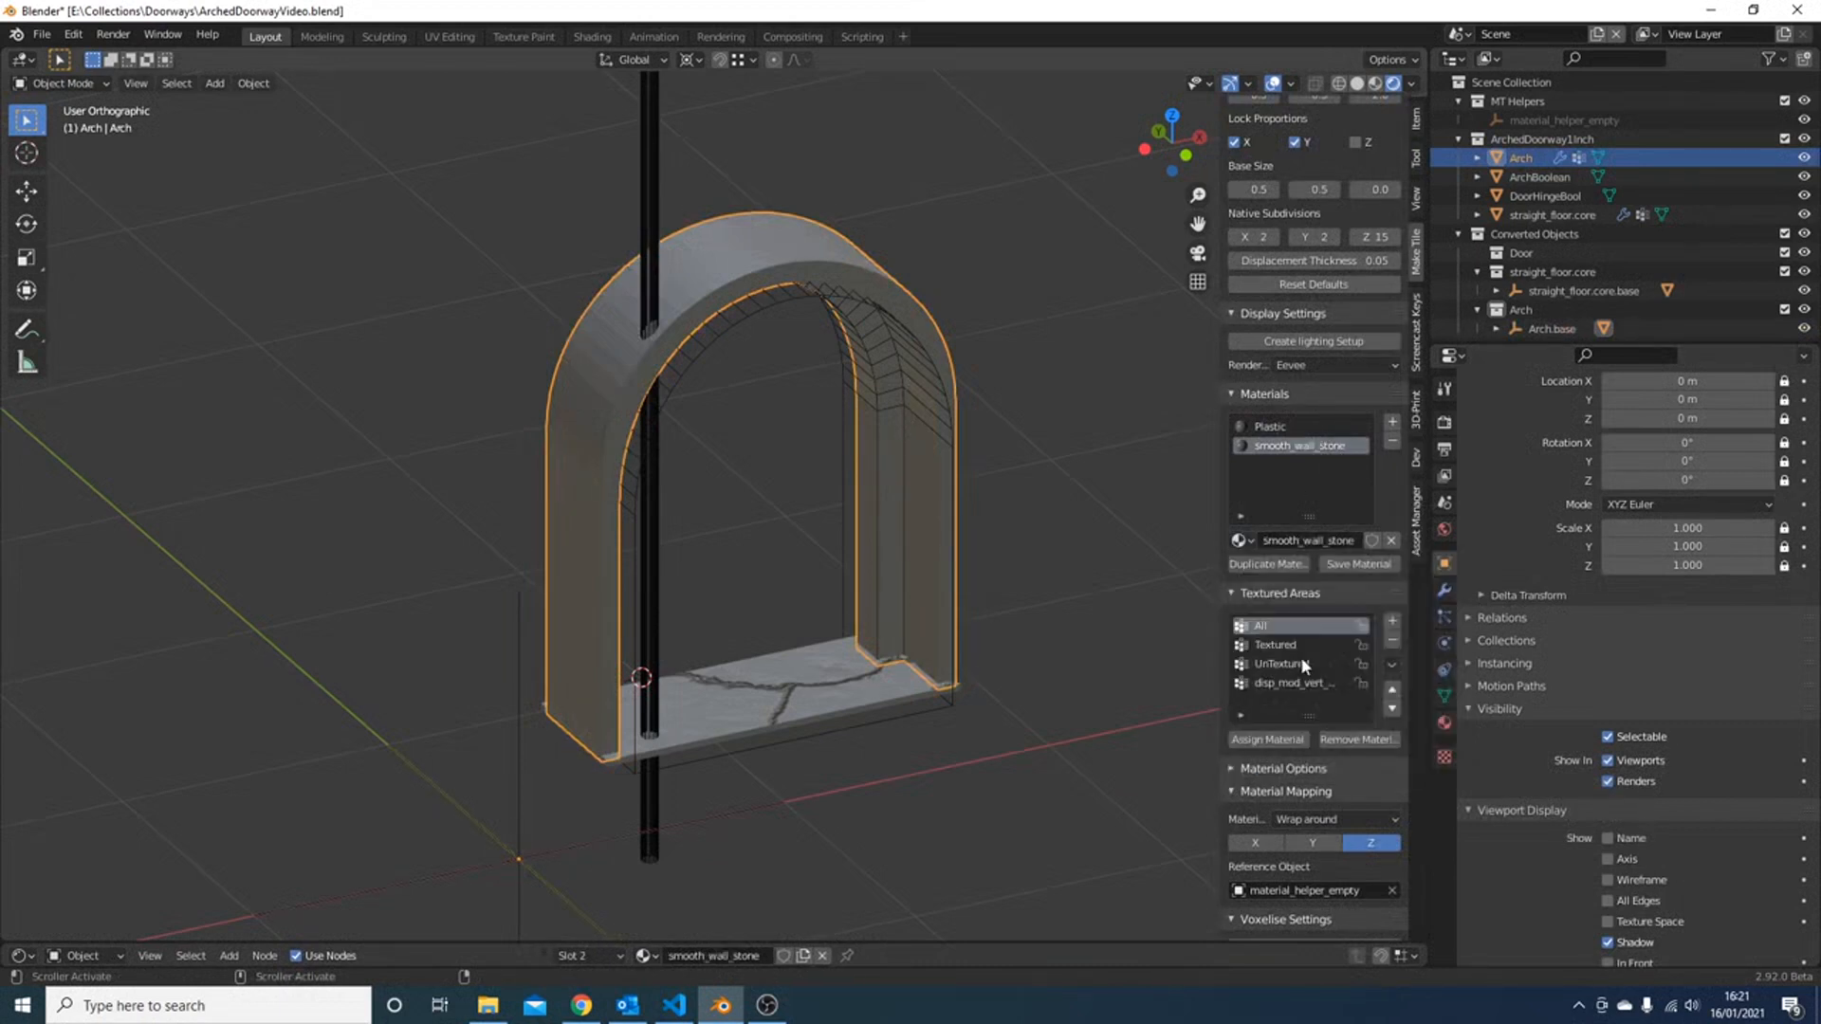
{"action": "left_click", "coordinate": [1287, 651]}
{"action": "left_click", "coordinate": [1298, 741]}
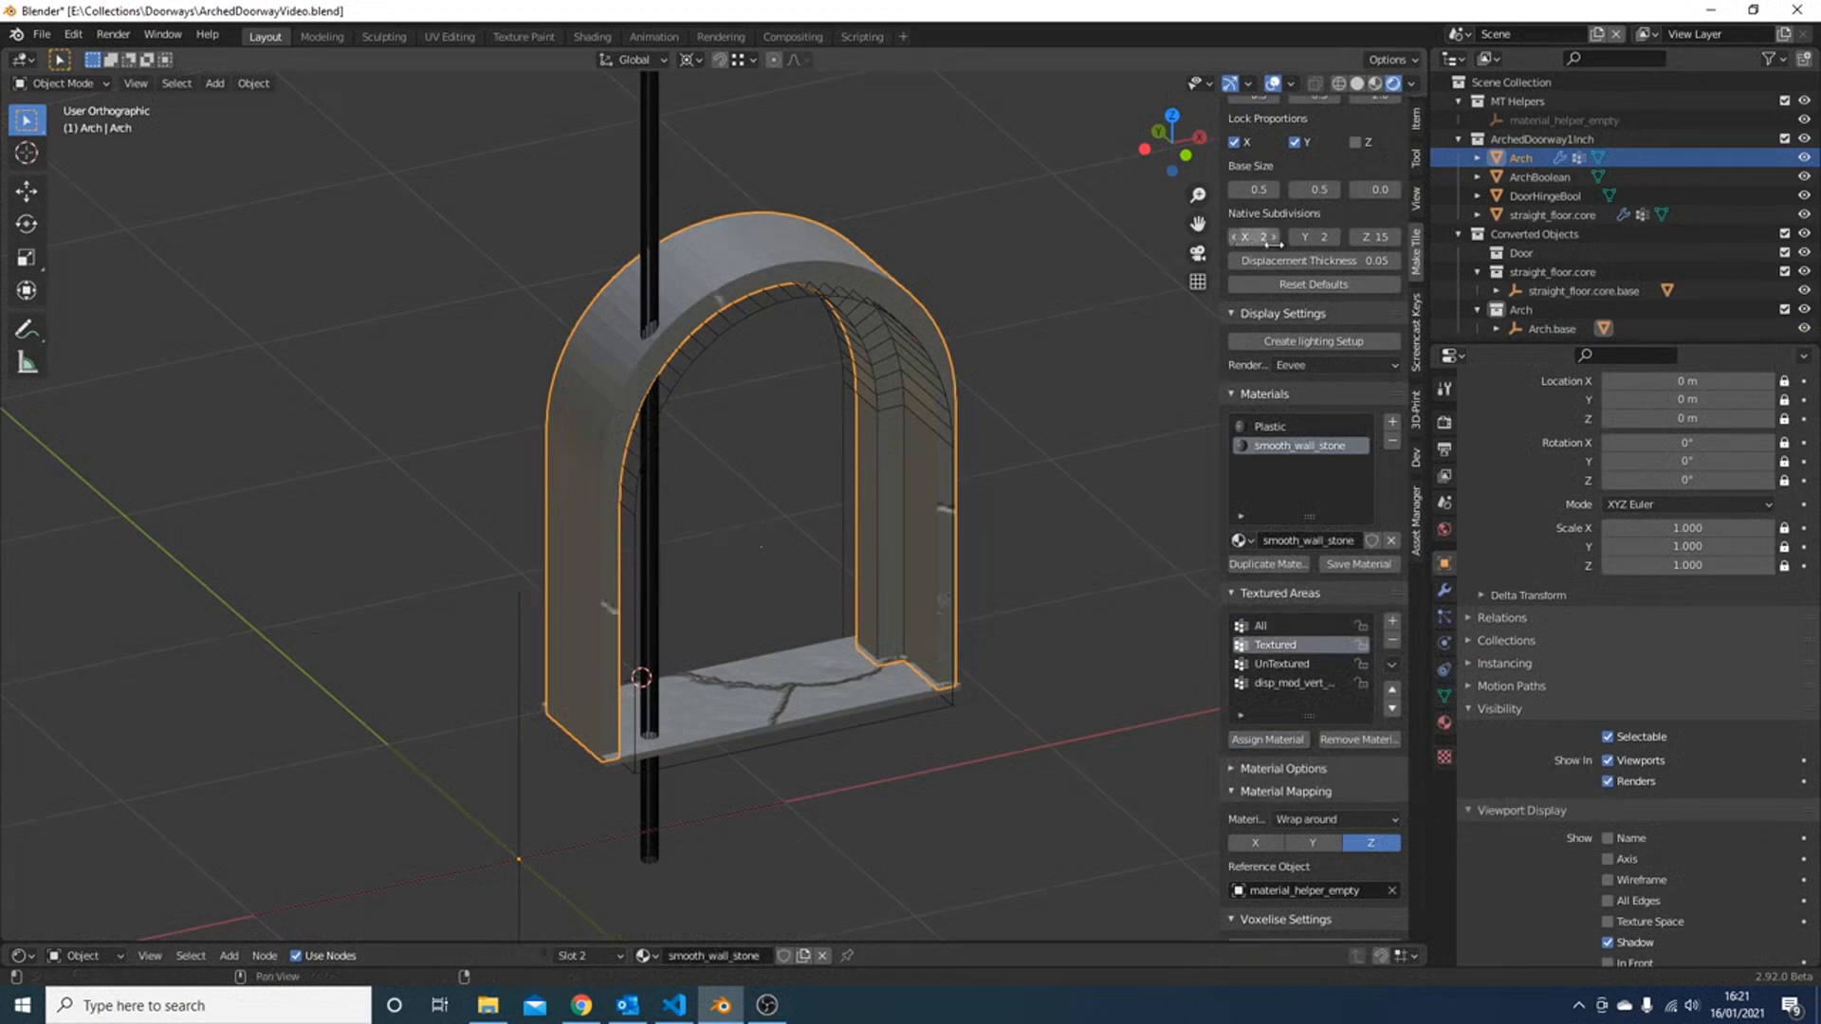
- Make the arch 3D to check its wall stone displacement, and return it to preview
{"action": "scroll", "coordinate": [1309, 247], "scroll_direction": "up", "scroll_amount": 8}
{"action": "left_click", "coordinate": [1312, 256]}
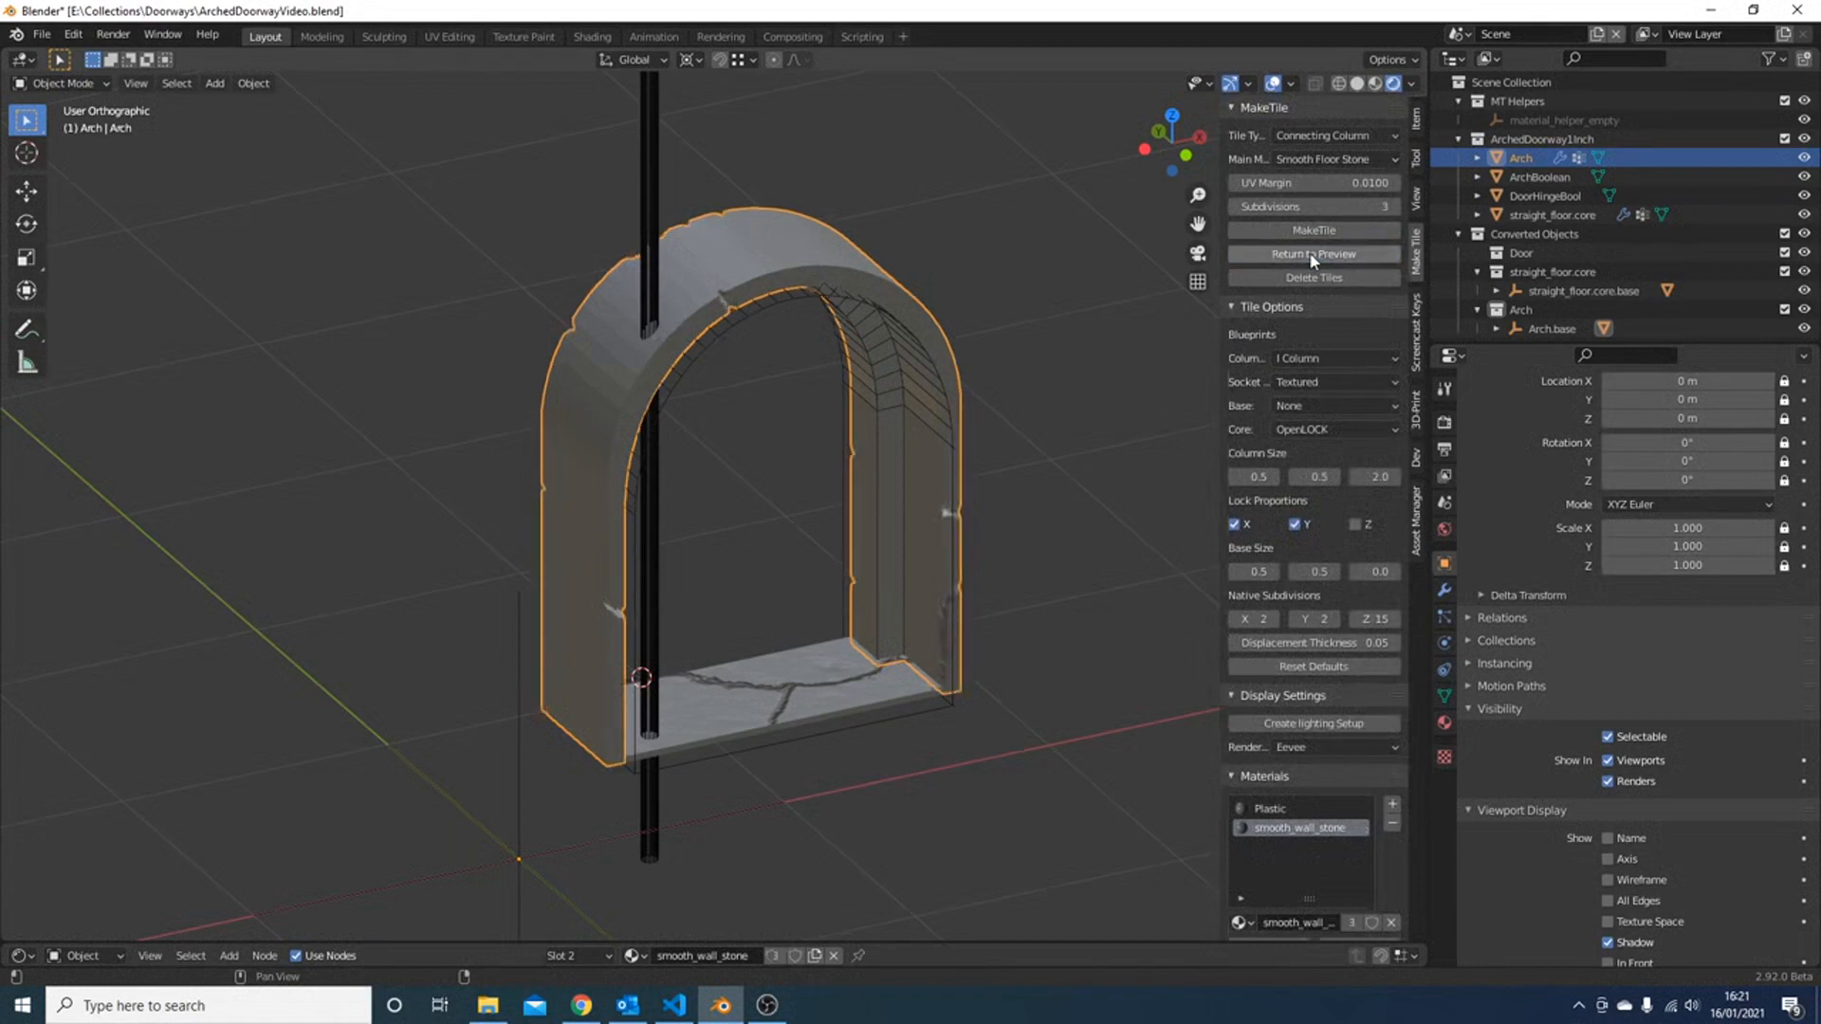
{"action": "left_click", "coordinate": [1313, 254]}
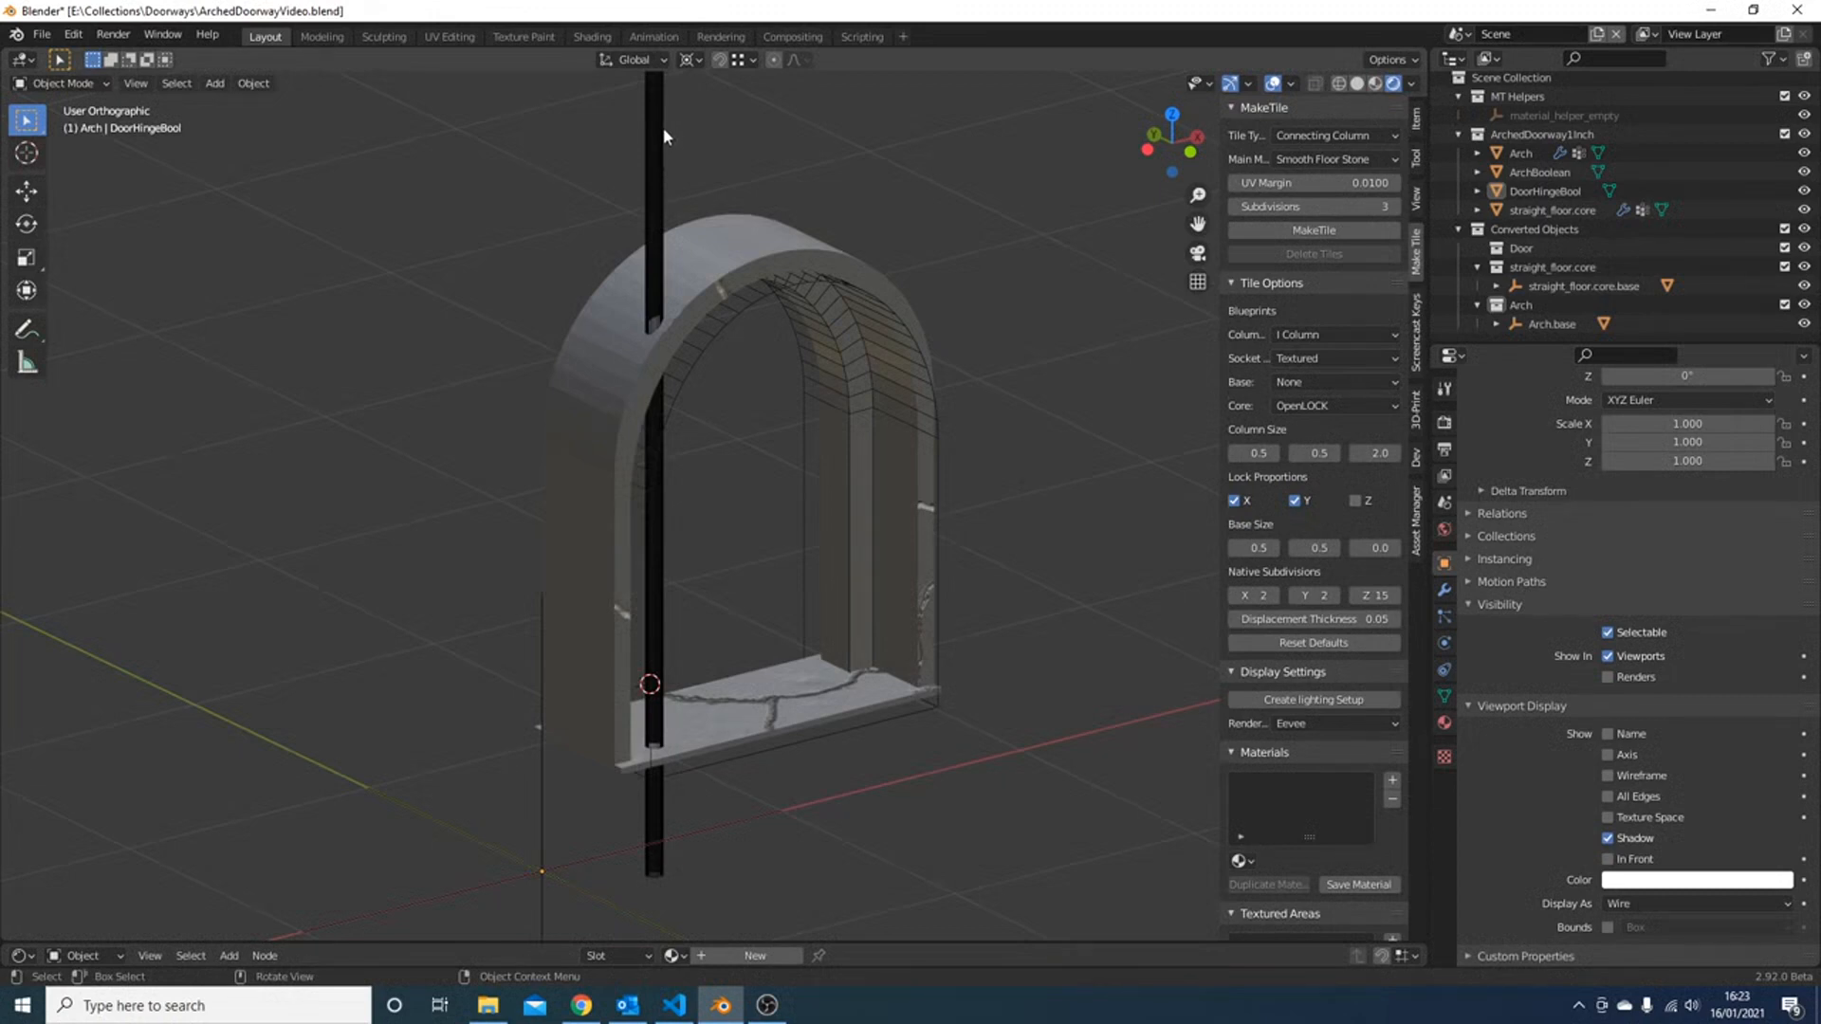
- Add a Boolean Difference modifier to the arch with DoorHingeBool as the object and the Fast solver
{"action": "left_click", "coordinate": [690, 291]}
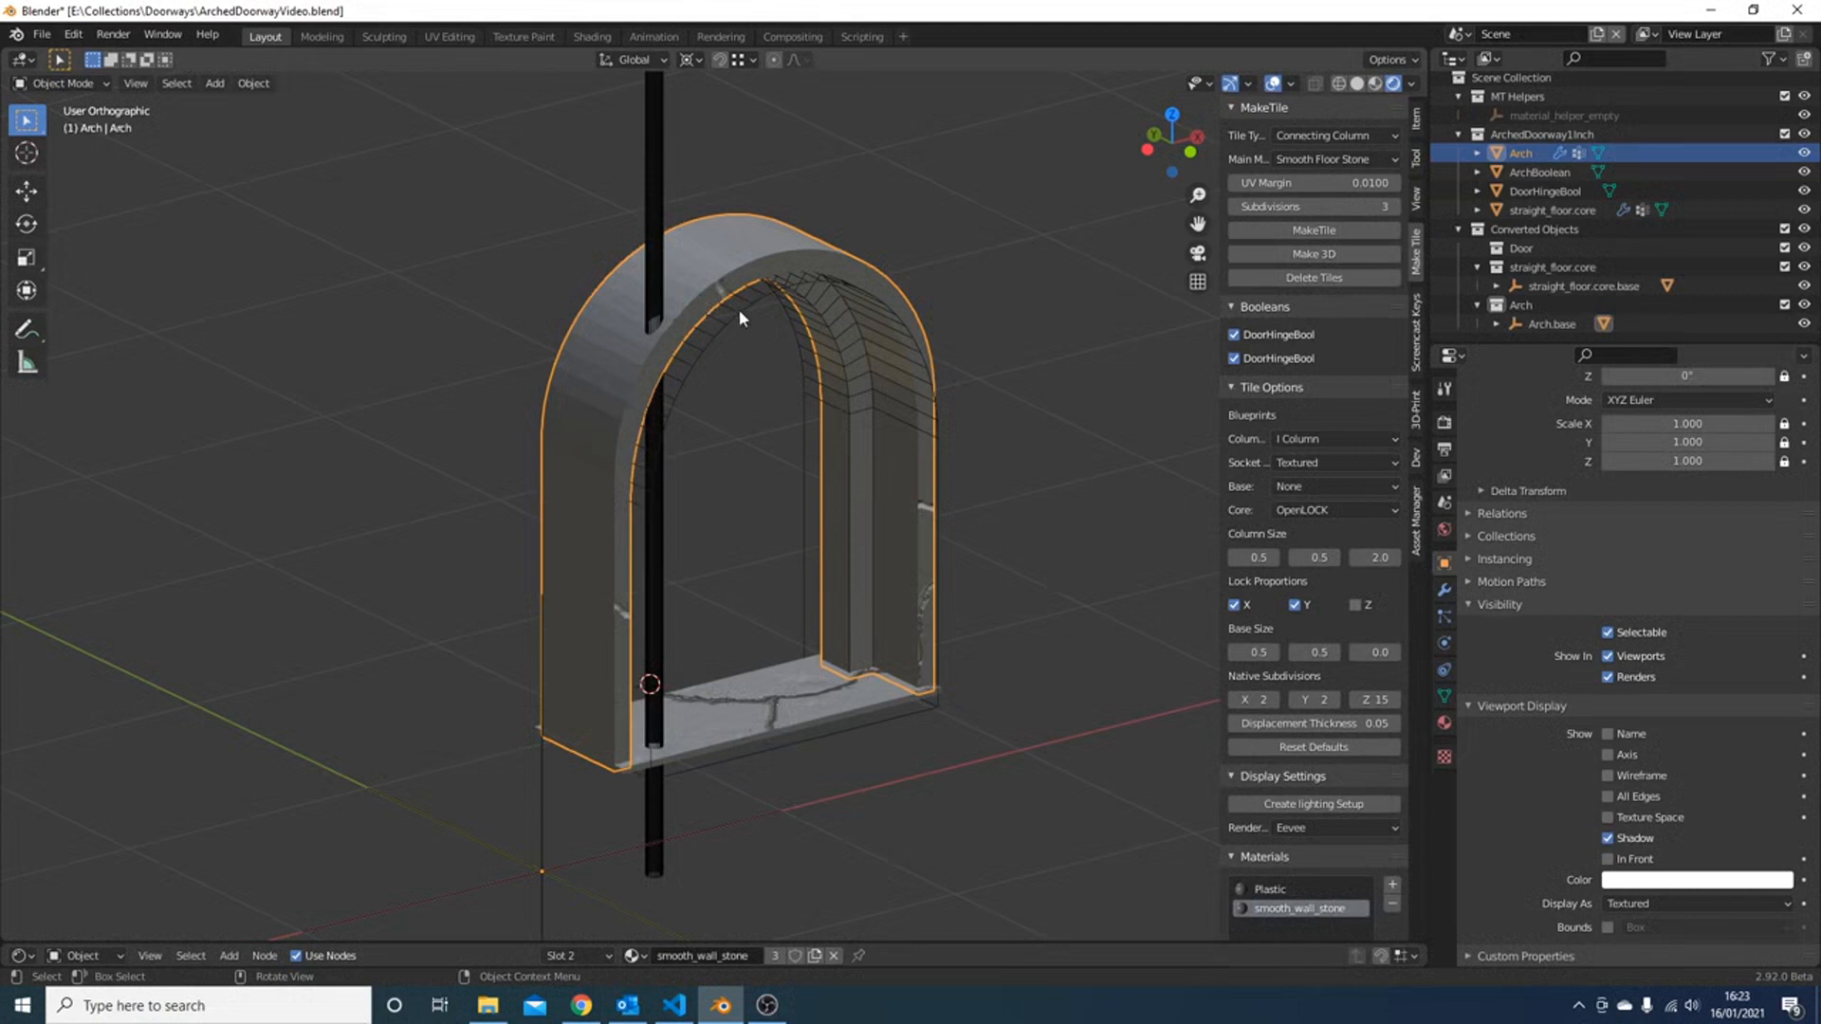
{"action": "left_click", "coordinate": [1447, 587]}
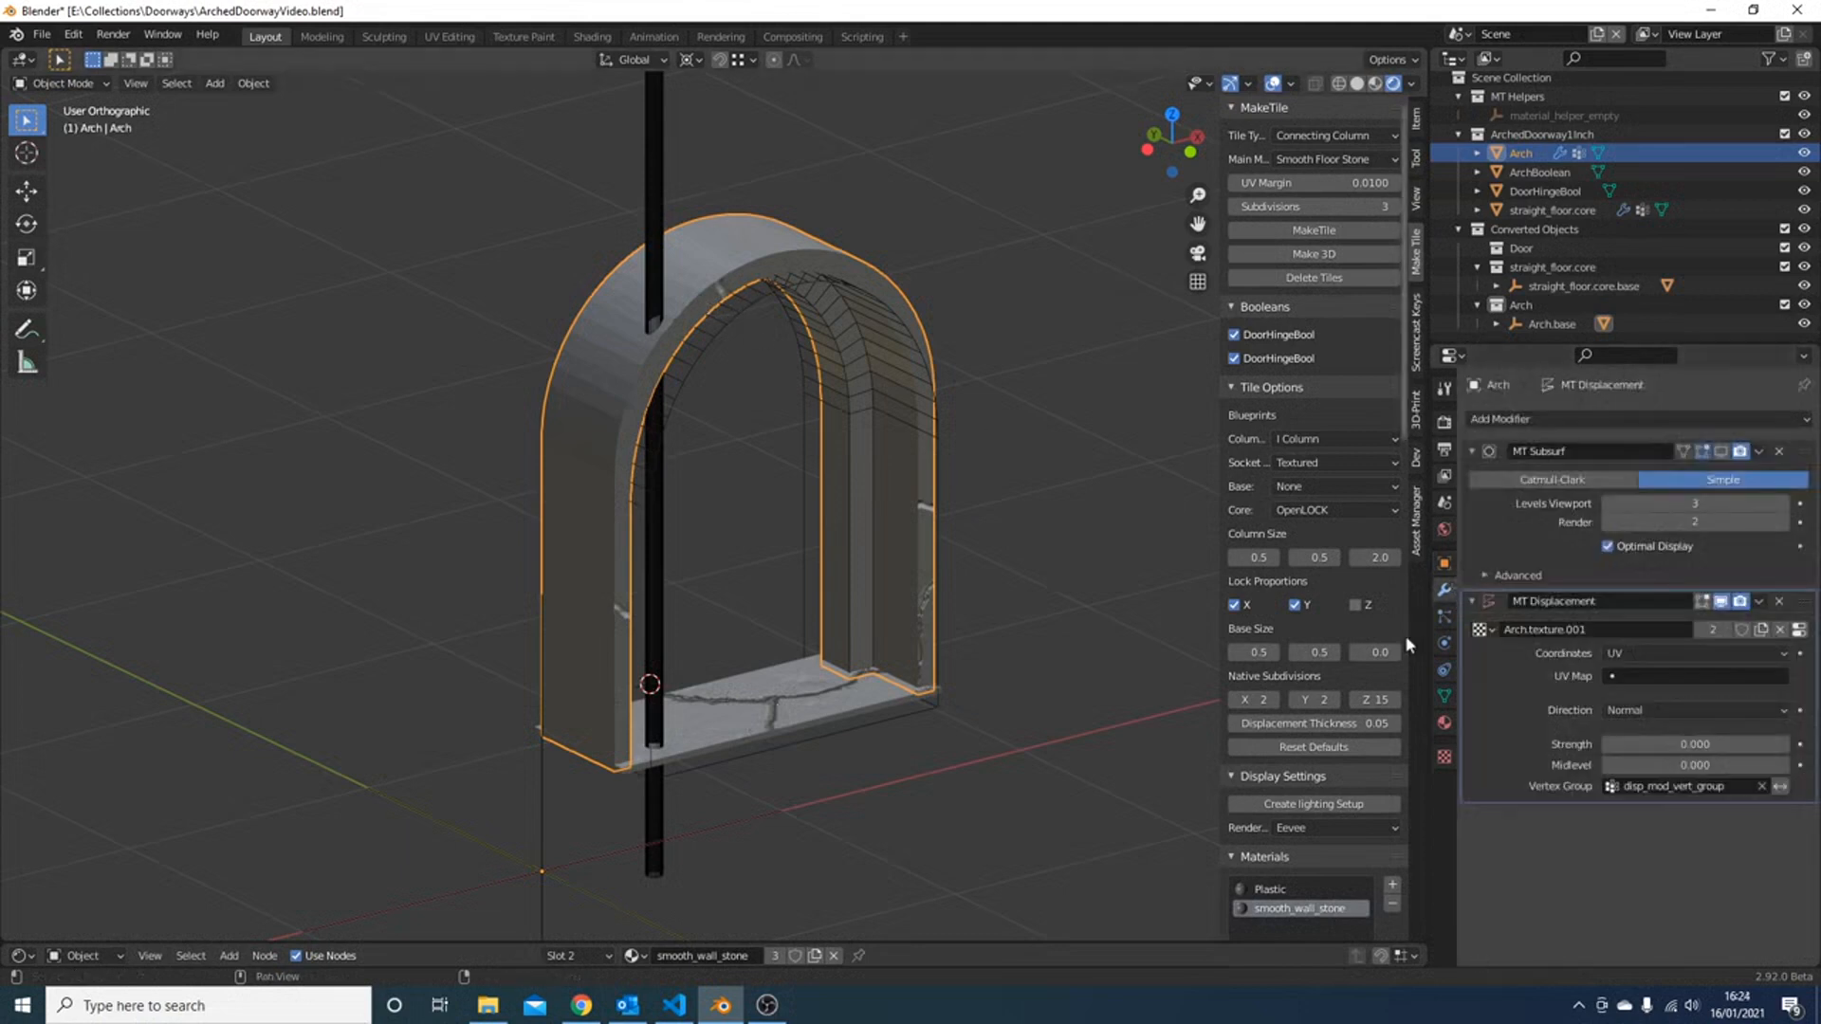
{"action": "left_click", "coordinate": [1541, 421]}
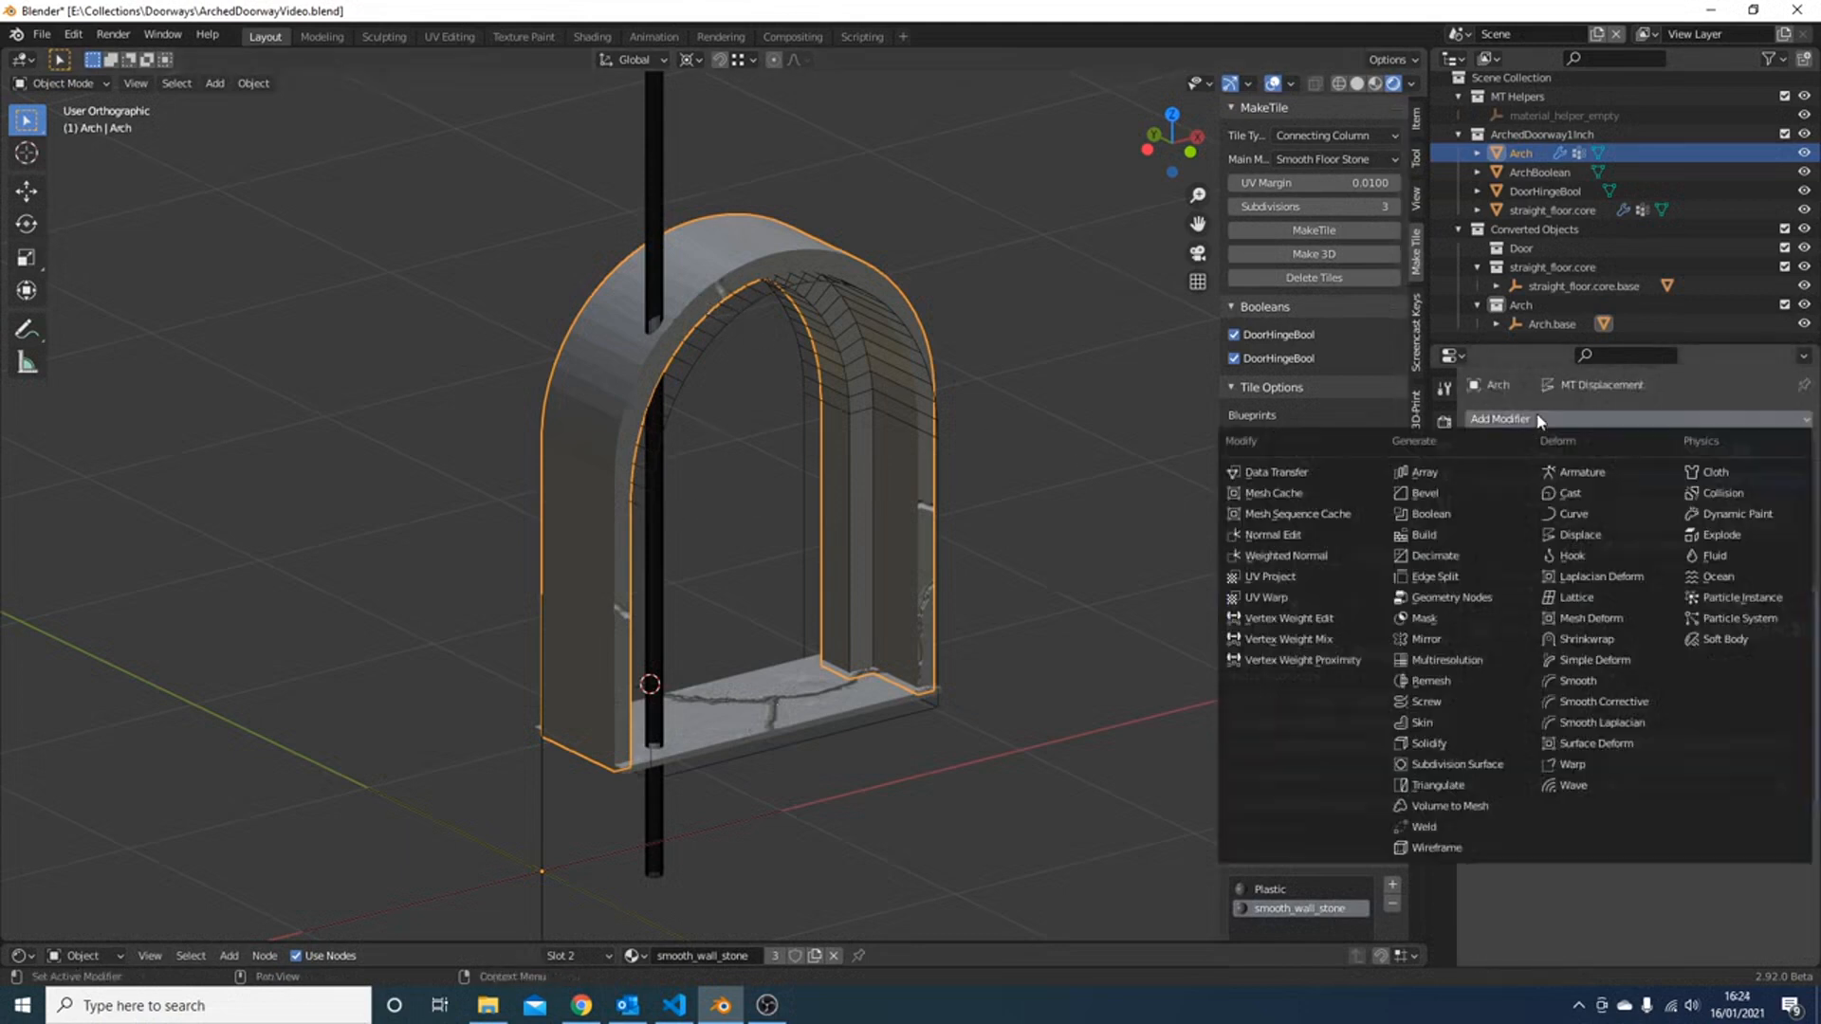
{"action": "left_click", "coordinate": [1438, 514]}
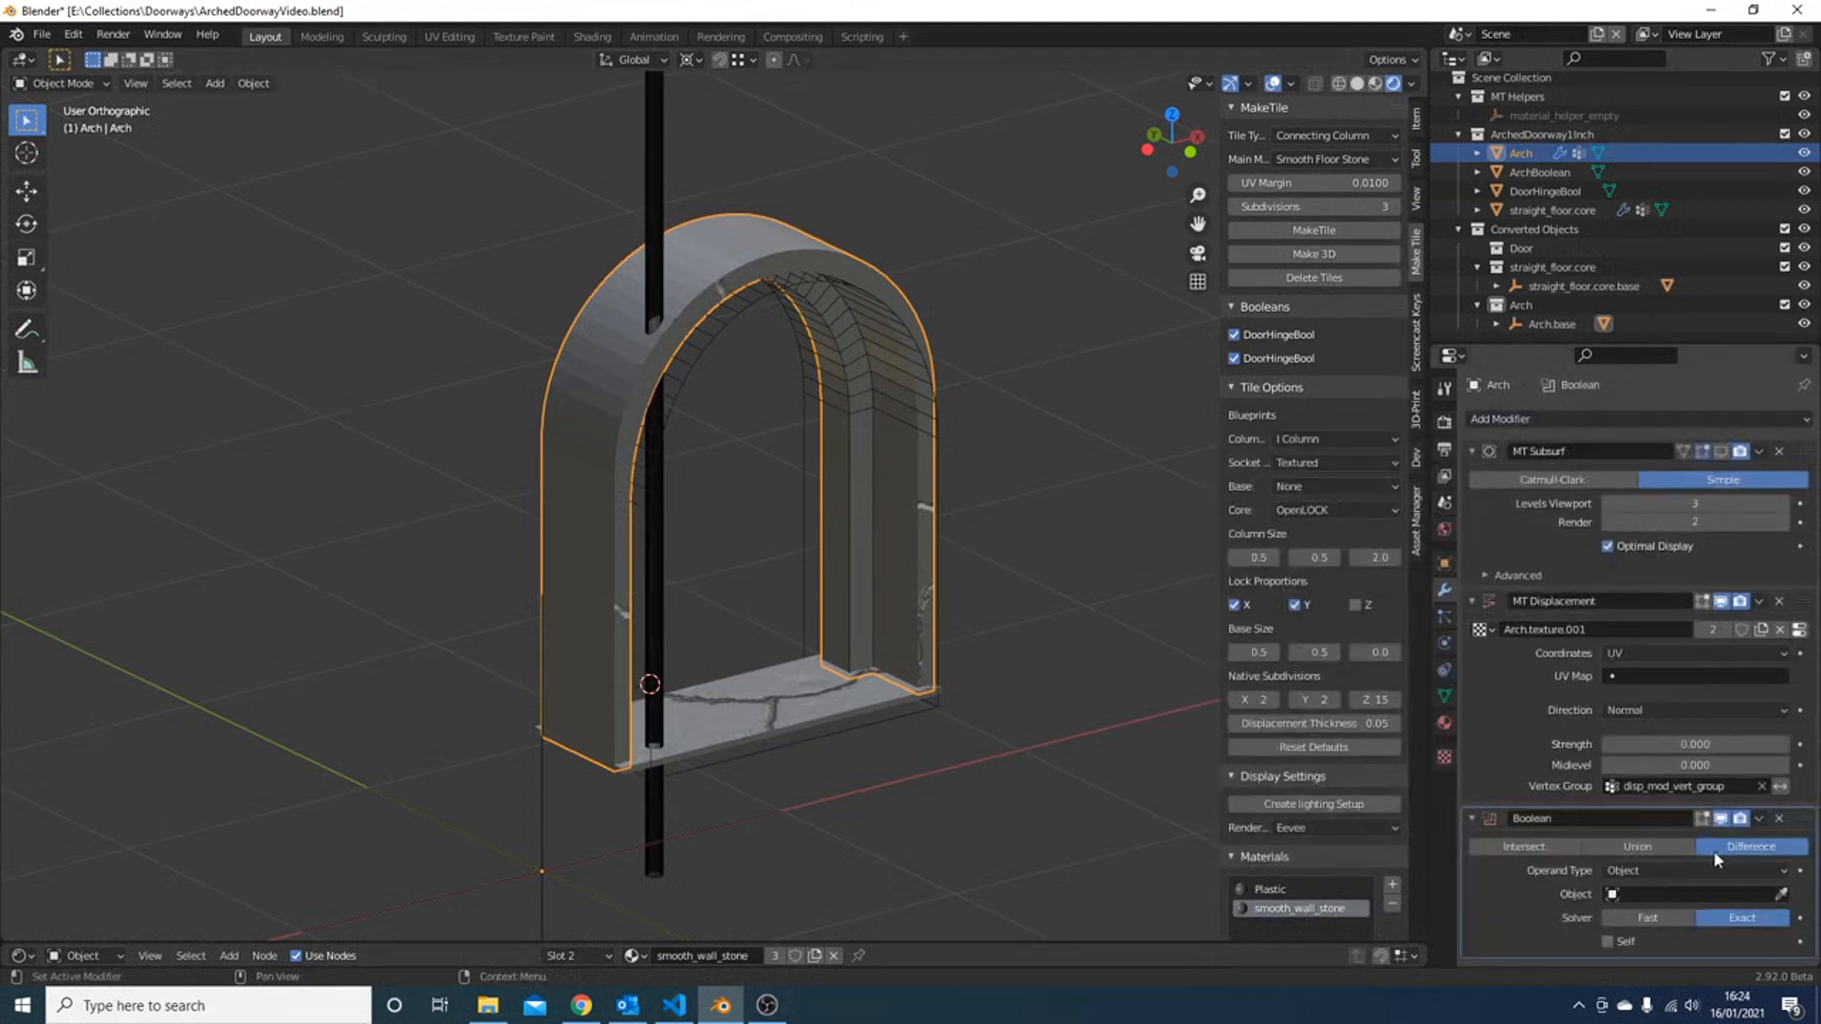
{"action": "left_click", "coordinate": [1781, 895]}
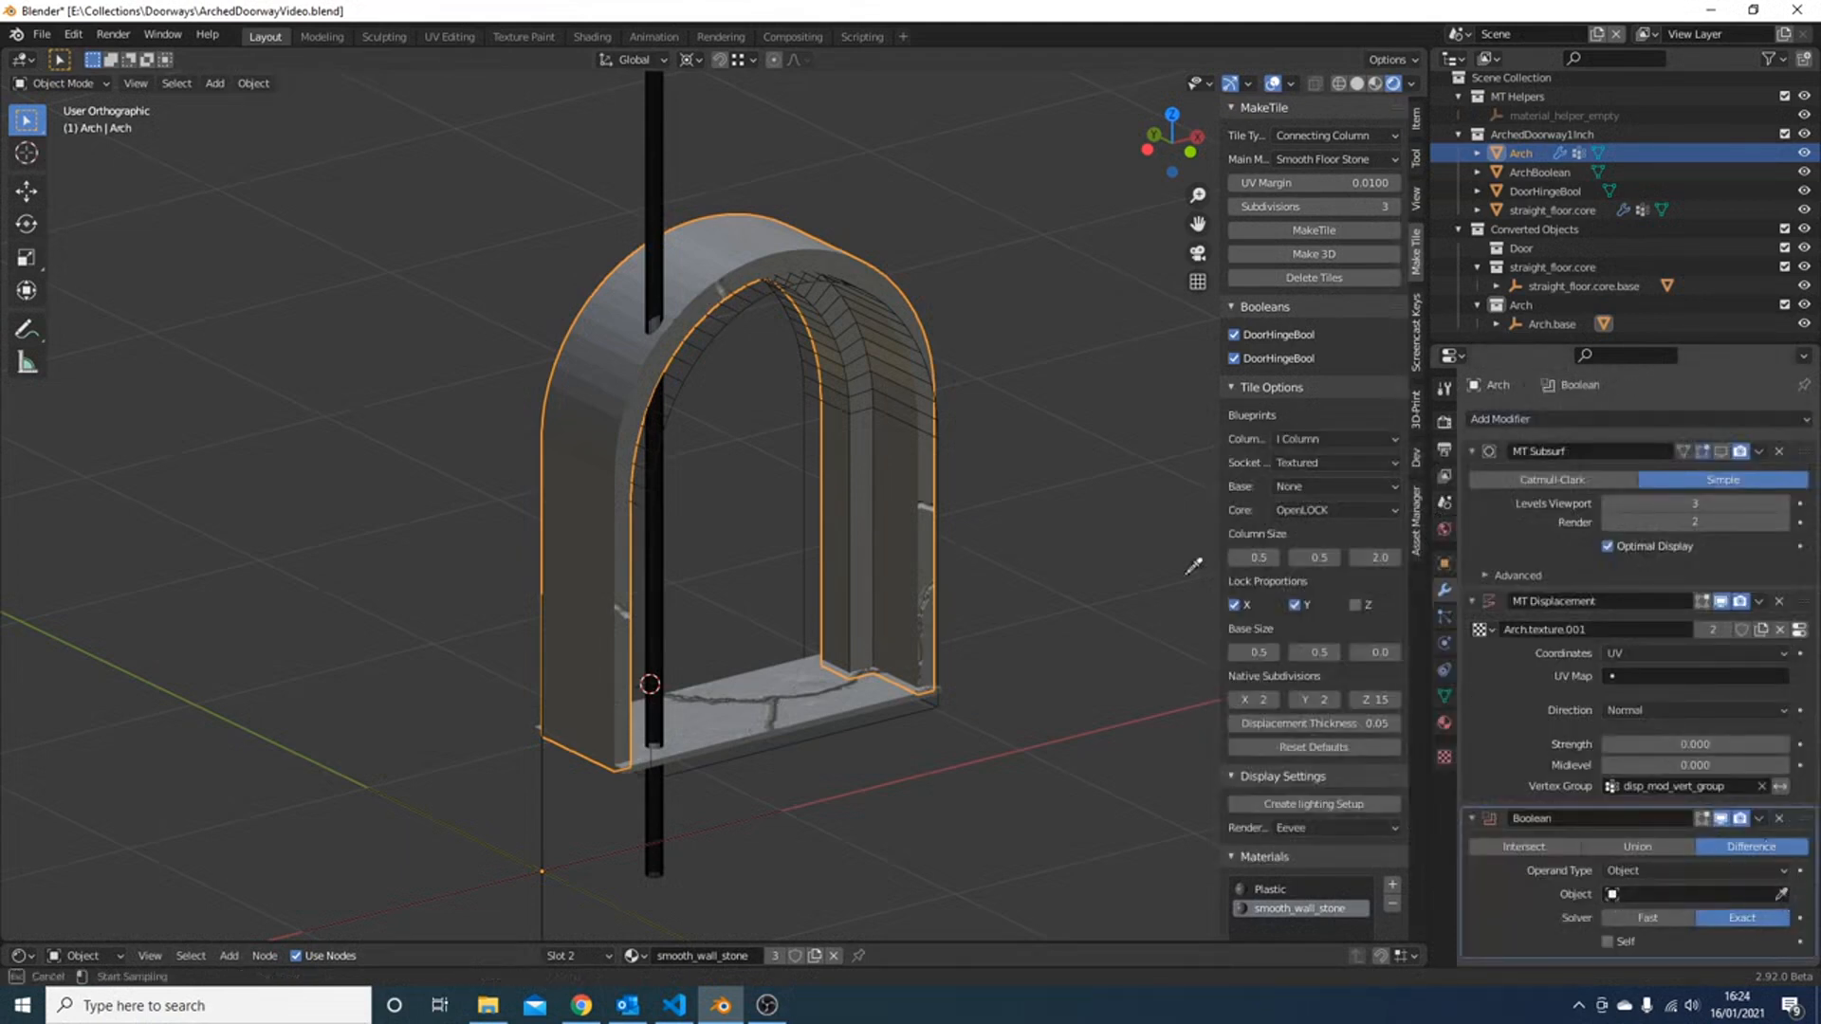
{"action": "left_click", "coordinate": [664, 155]}
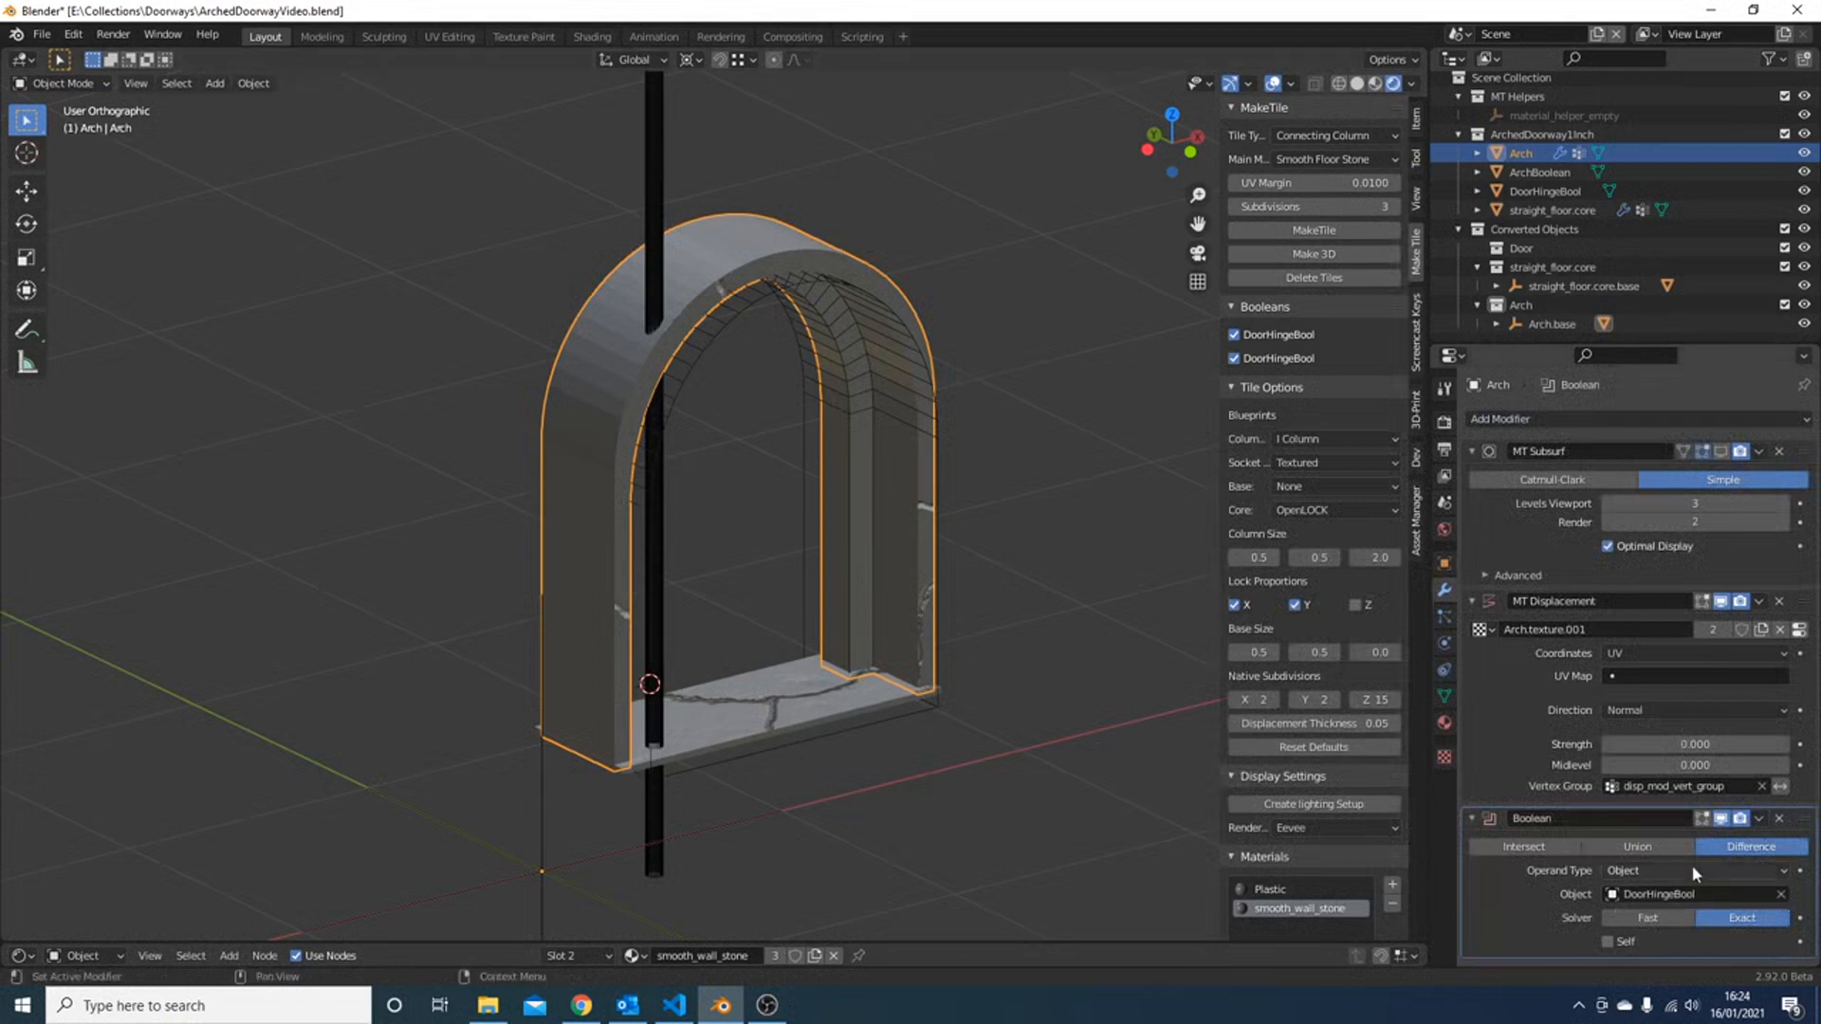
{"action": "left_click", "coordinate": [1650, 920]}
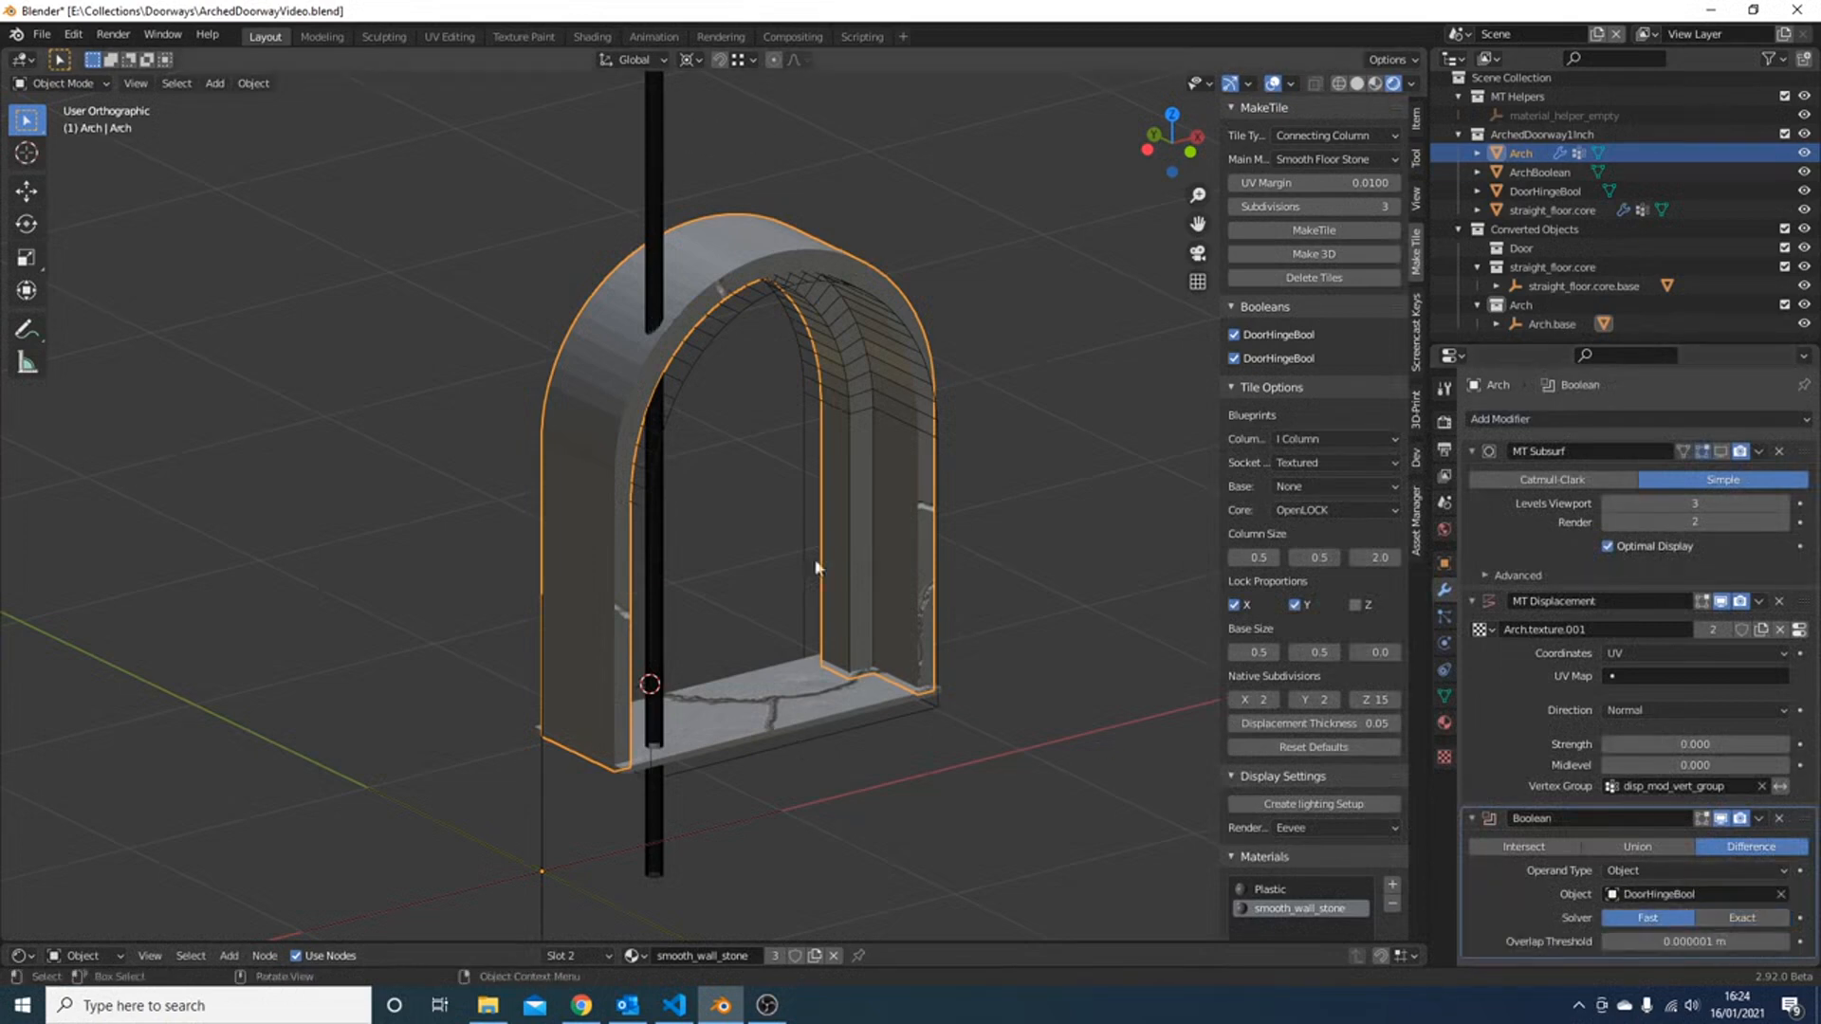
- Add a Boolean Difference modifier to the floor with DoorHingeBool as the object and the Fast solver
{"action": "middle_click_drag", "start_coordinate": [856, 691], "coordinate": [770, 672]}
{"action": "left_click", "coordinate": [768, 672]}
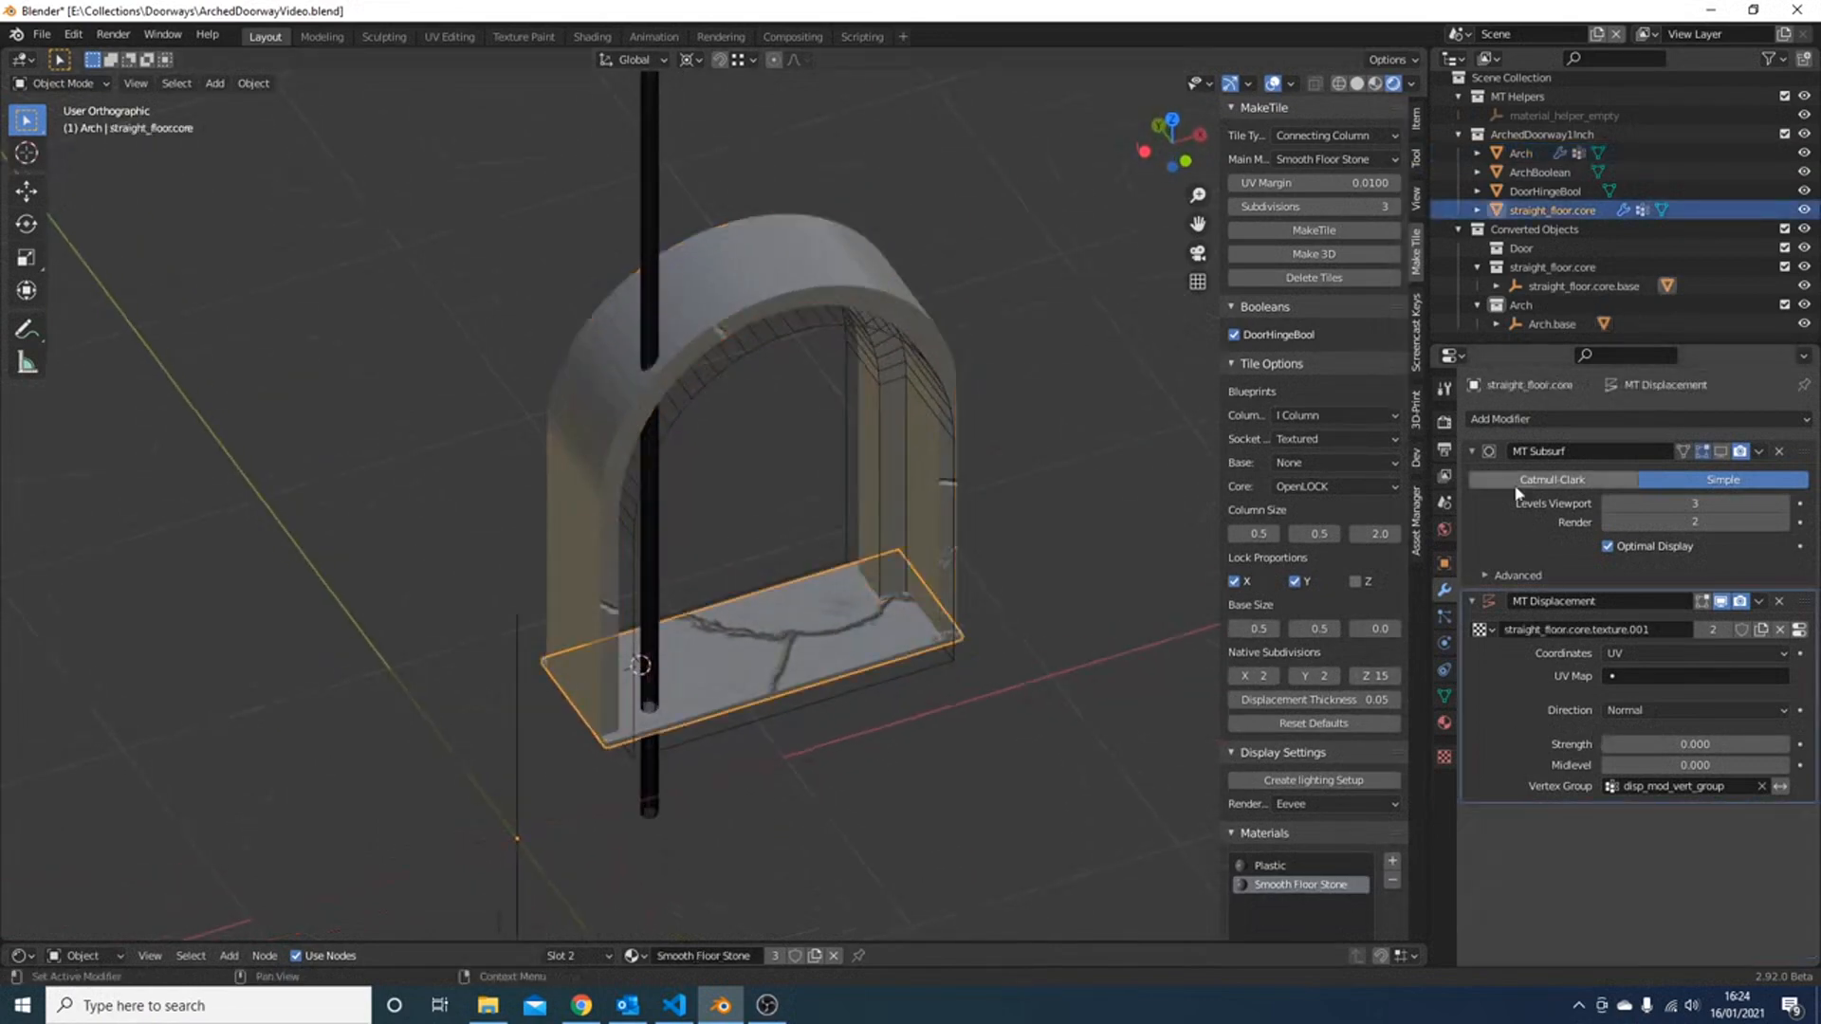
{"action": "left_click", "coordinate": [1550, 421]}
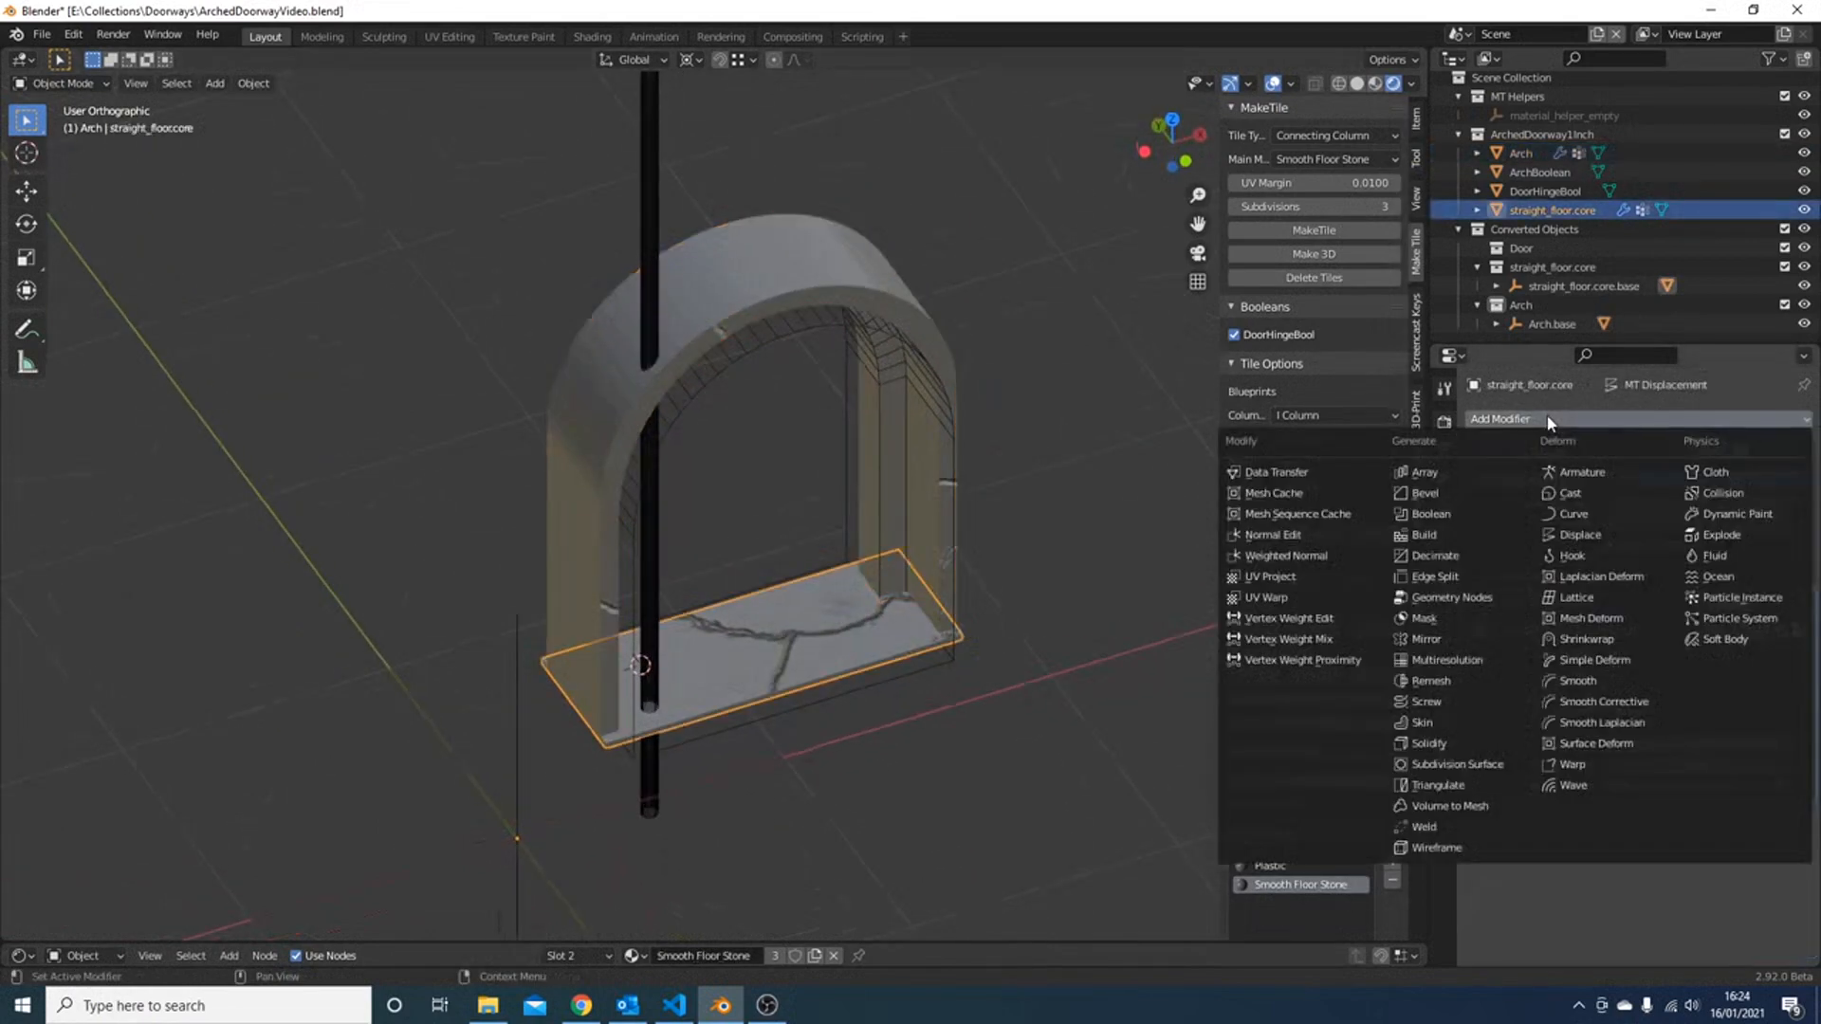
{"action": "left_click", "coordinate": [1499, 514]}
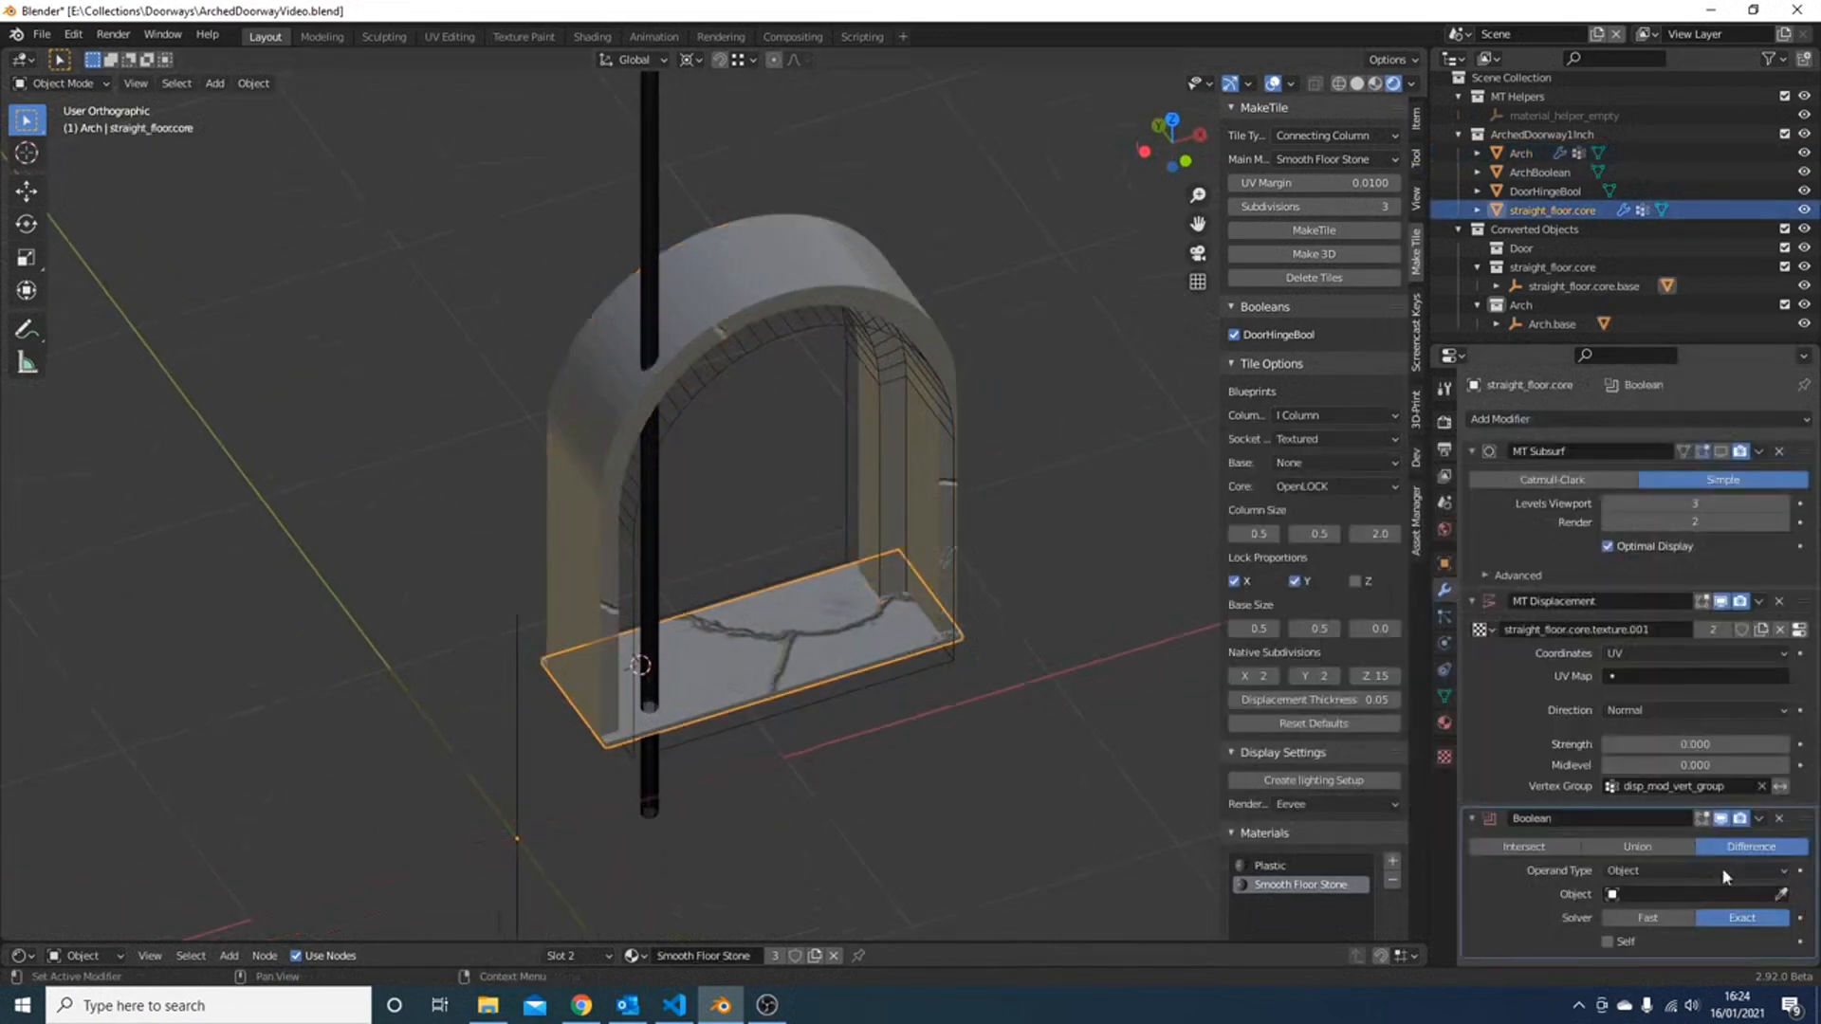
{"action": "left_click", "coordinate": [1781, 895]}
{"action": "left_click", "coordinate": [653, 775]}
{"action": "left_click", "coordinate": [1672, 924]}
{"action": "middle_click_drag", "start_coordinate": [762, 590], "coordinate": [772, 525]}
{"action": "scroll", "coordinate": [760, 528], "scroll_direction": "down", "scroll_amount": 2}
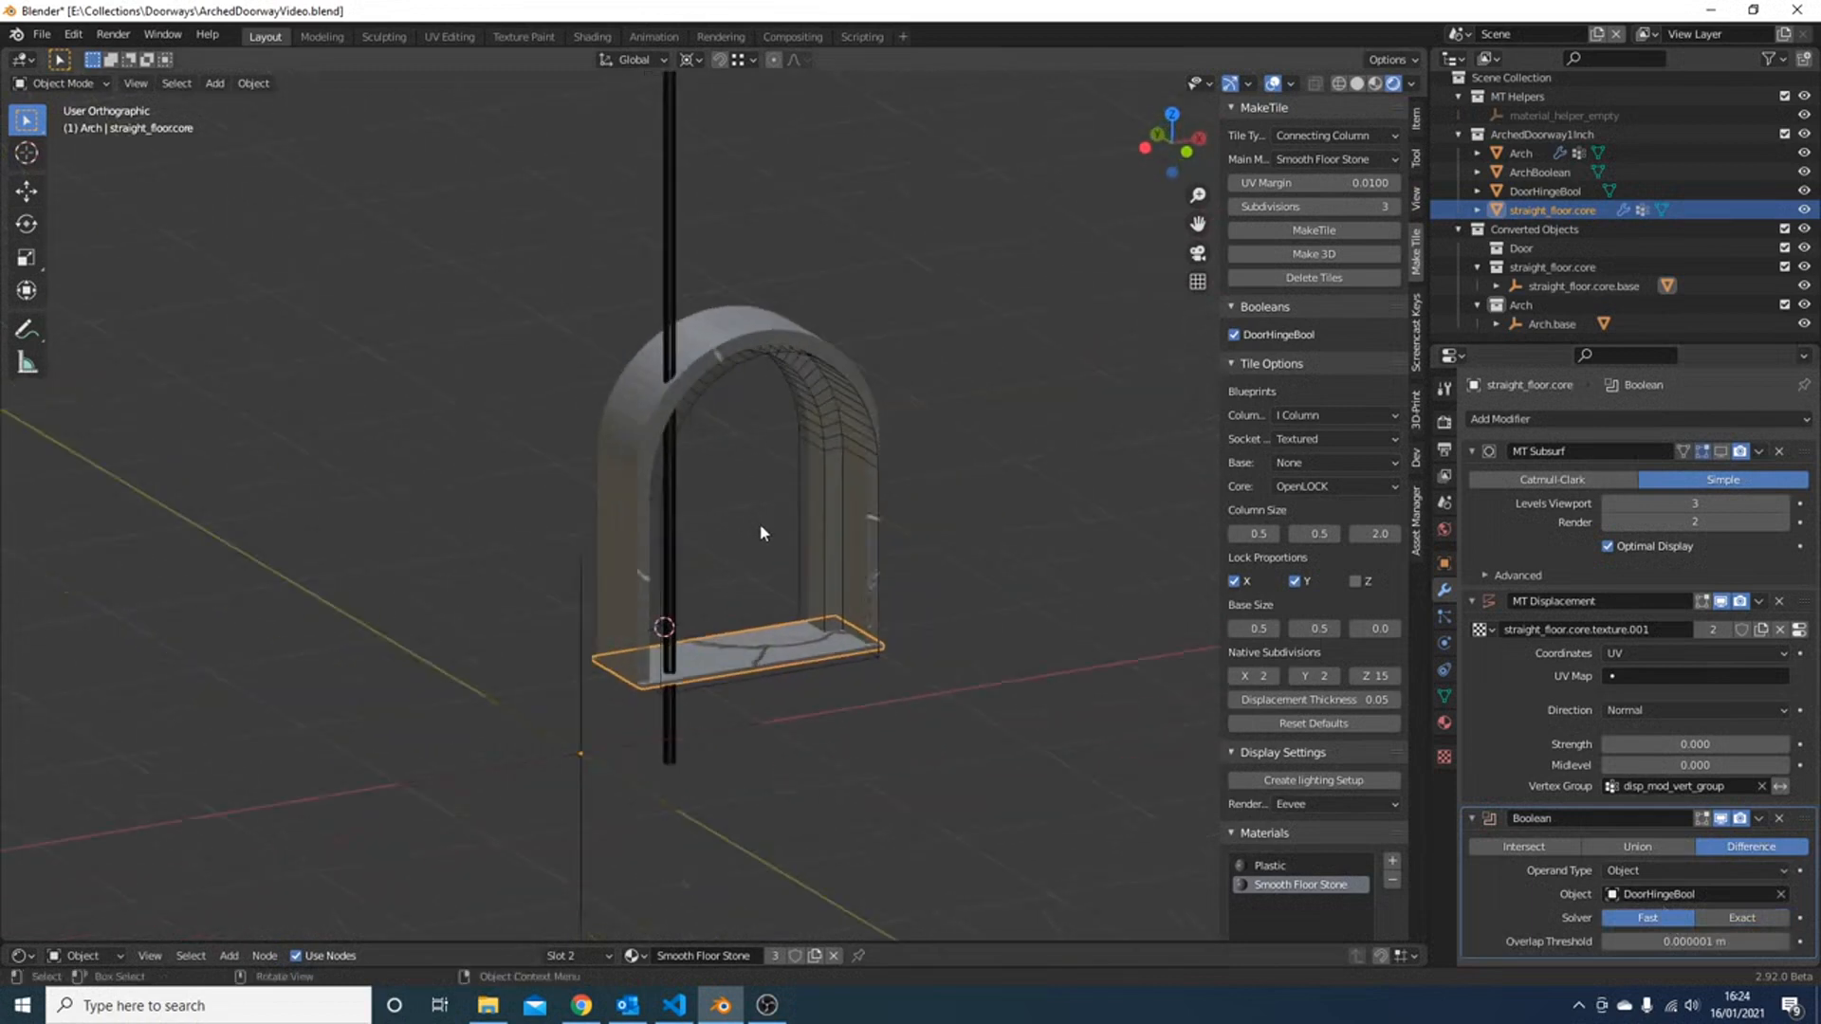
{"action": "middle_click_drag", "start_coordinate": [788, 692], "coordinate": [975, 634]}
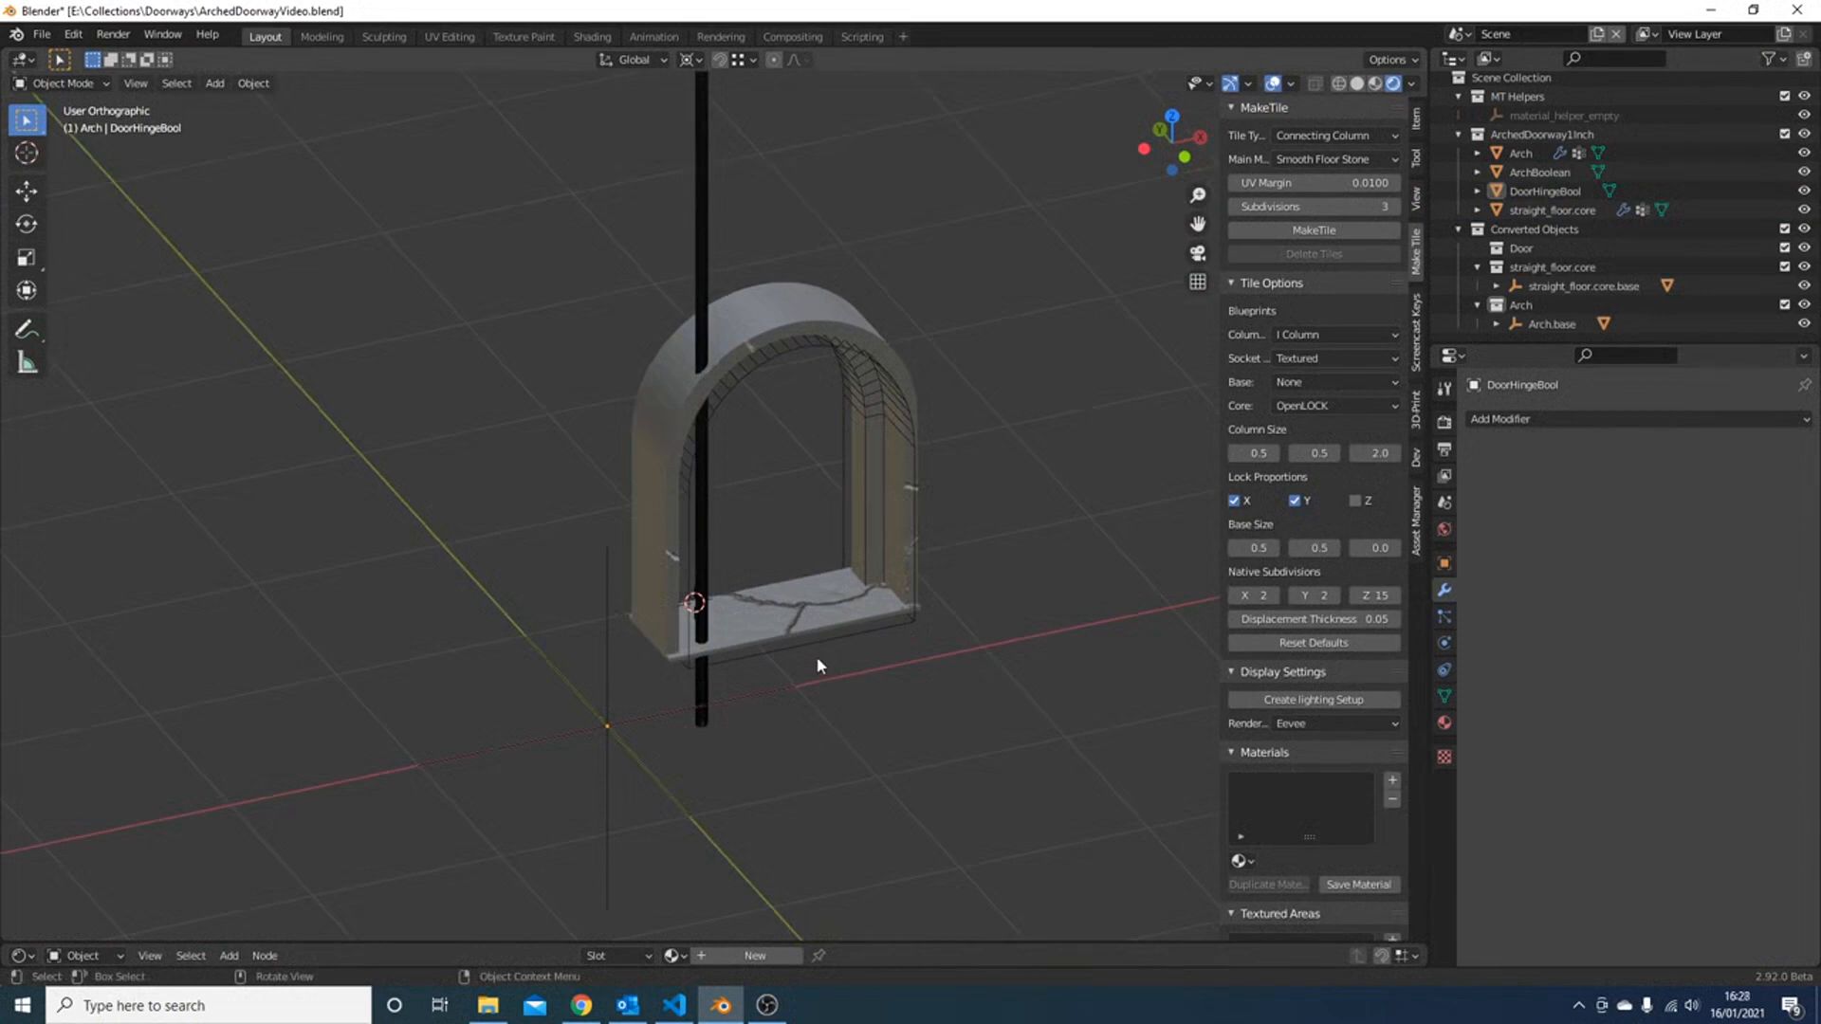
- Try moving the Arch.base empty to test the arch's parenting, and cancel the move
{"action": "left_click", "coordinate": [772, 595]}
{"action": "left_click", "coordinate": [765, 296]}
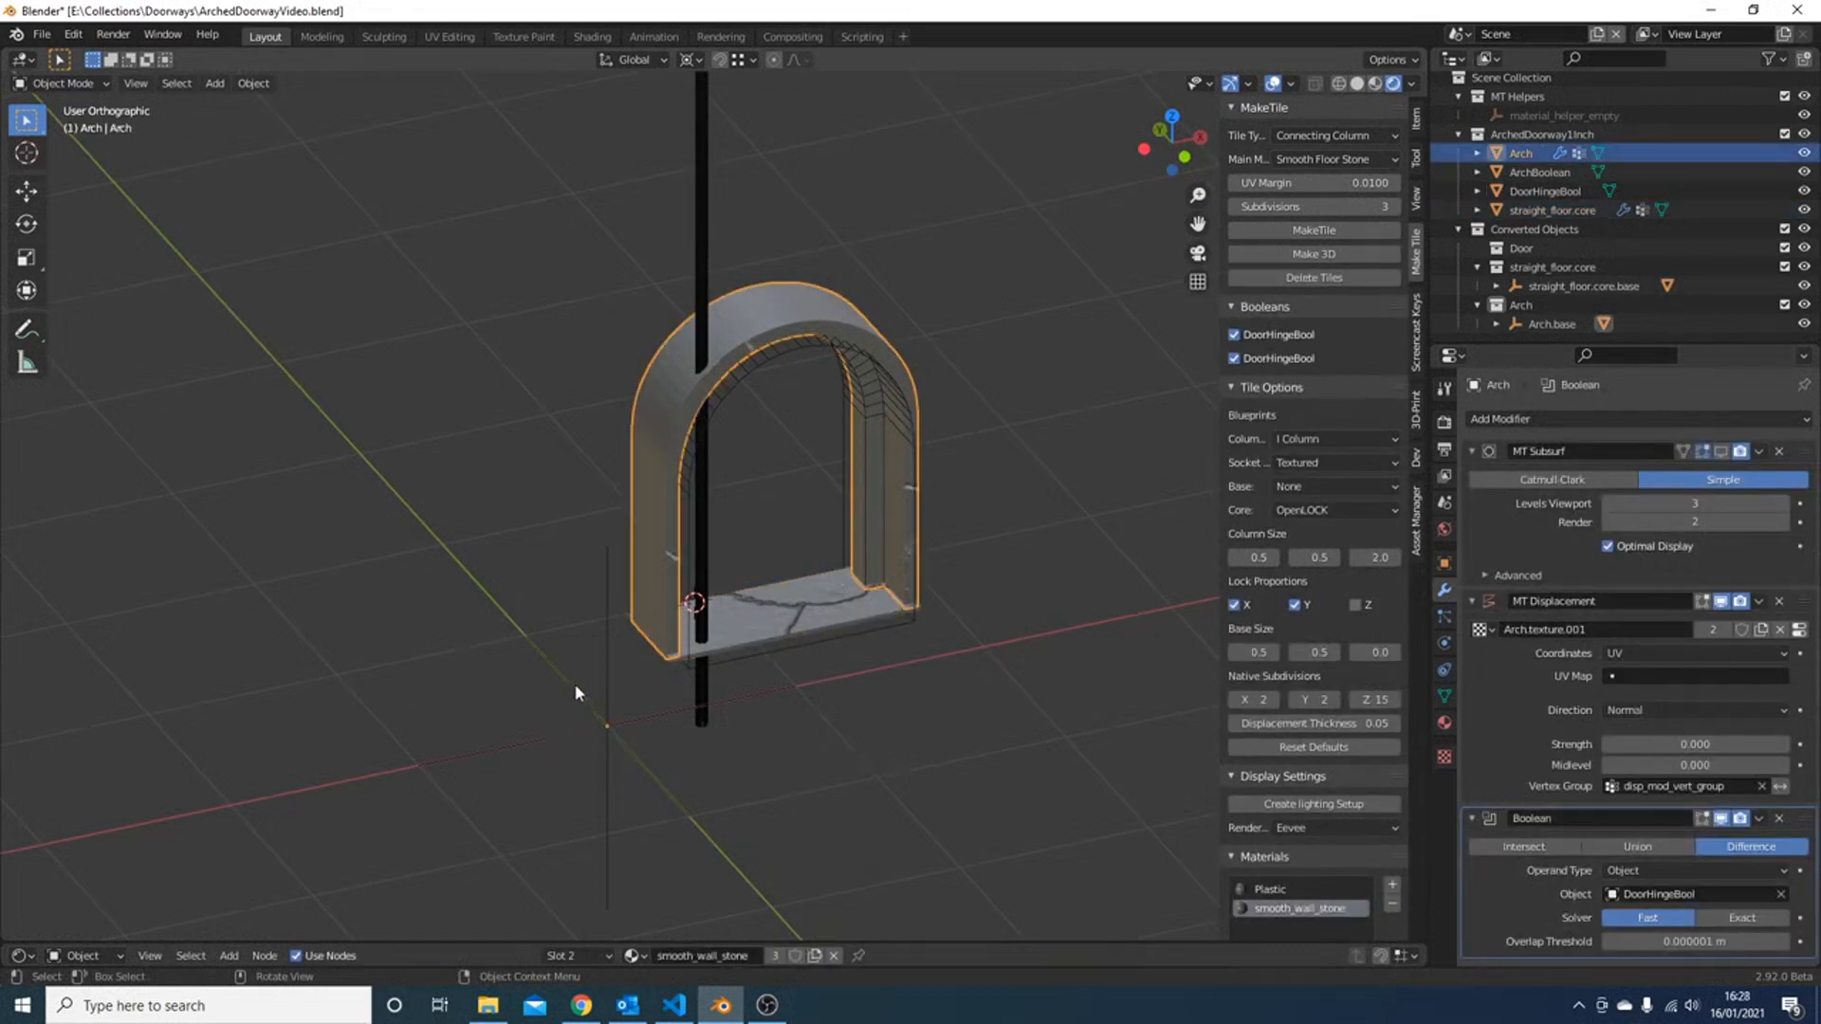
{"action": "left_click", "coordinate": [598, 612]}
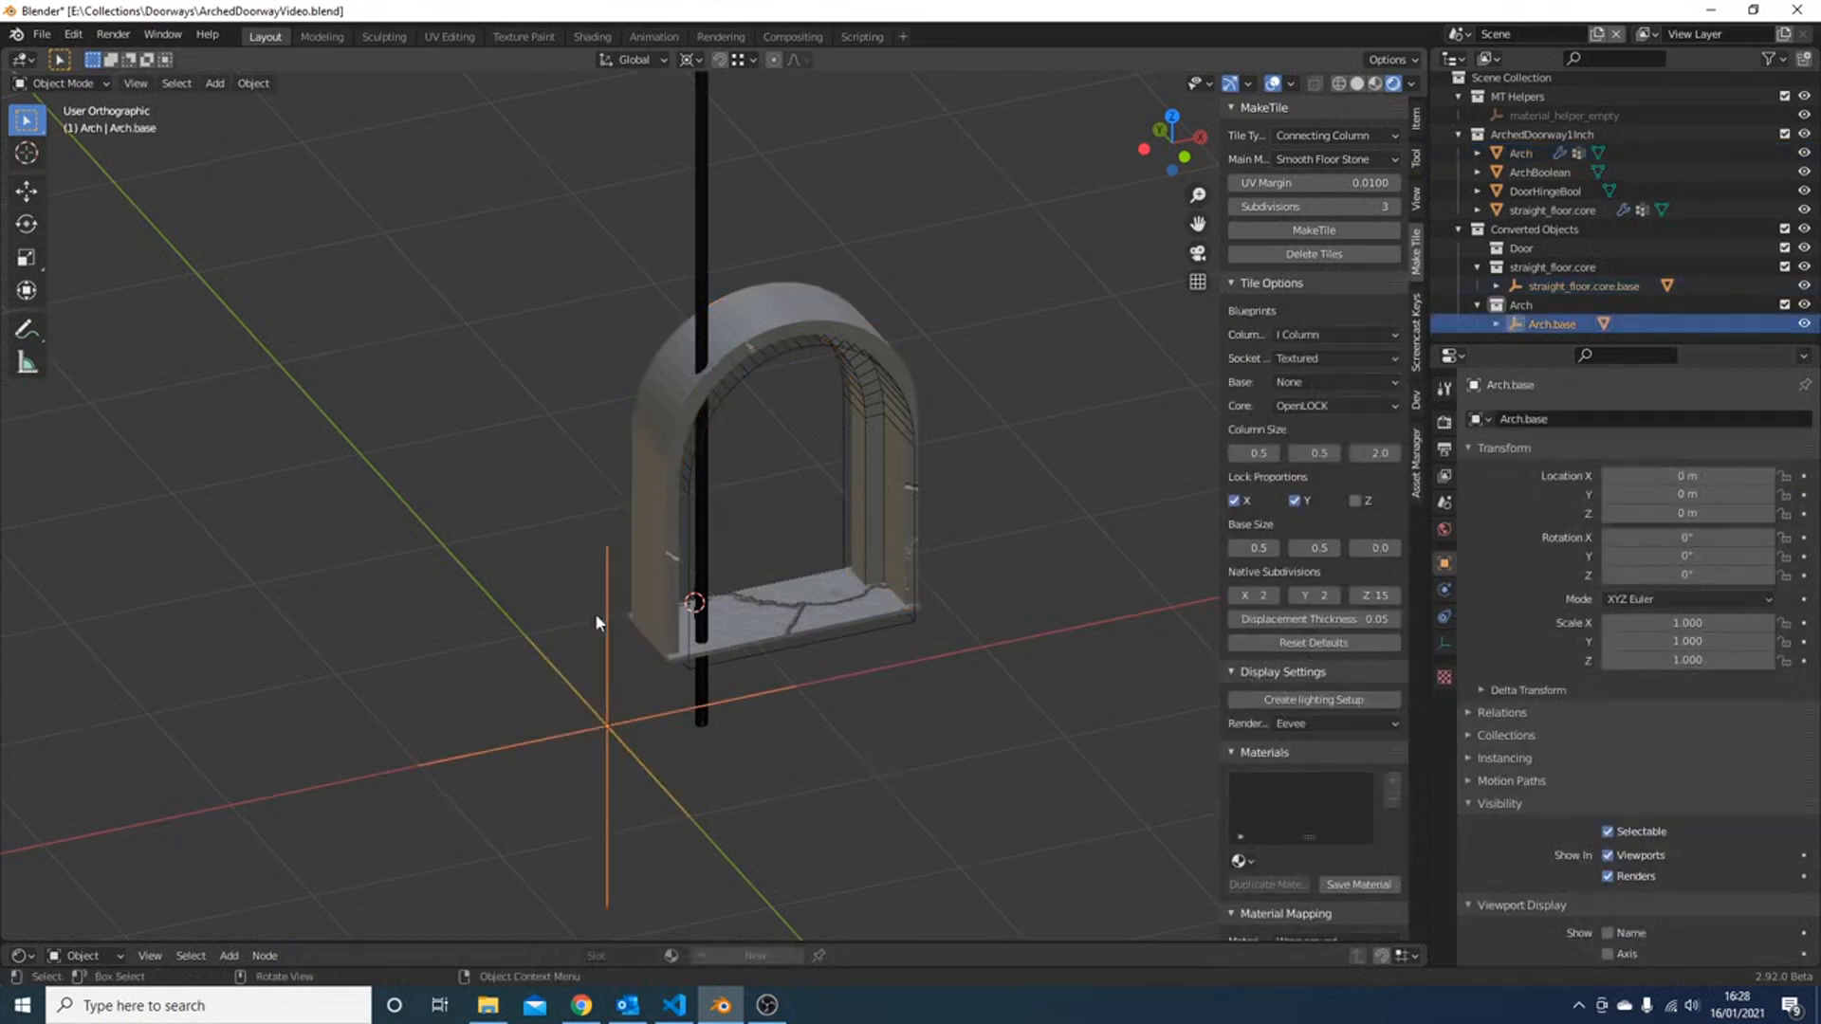
{"action": "key", "text": "g"}
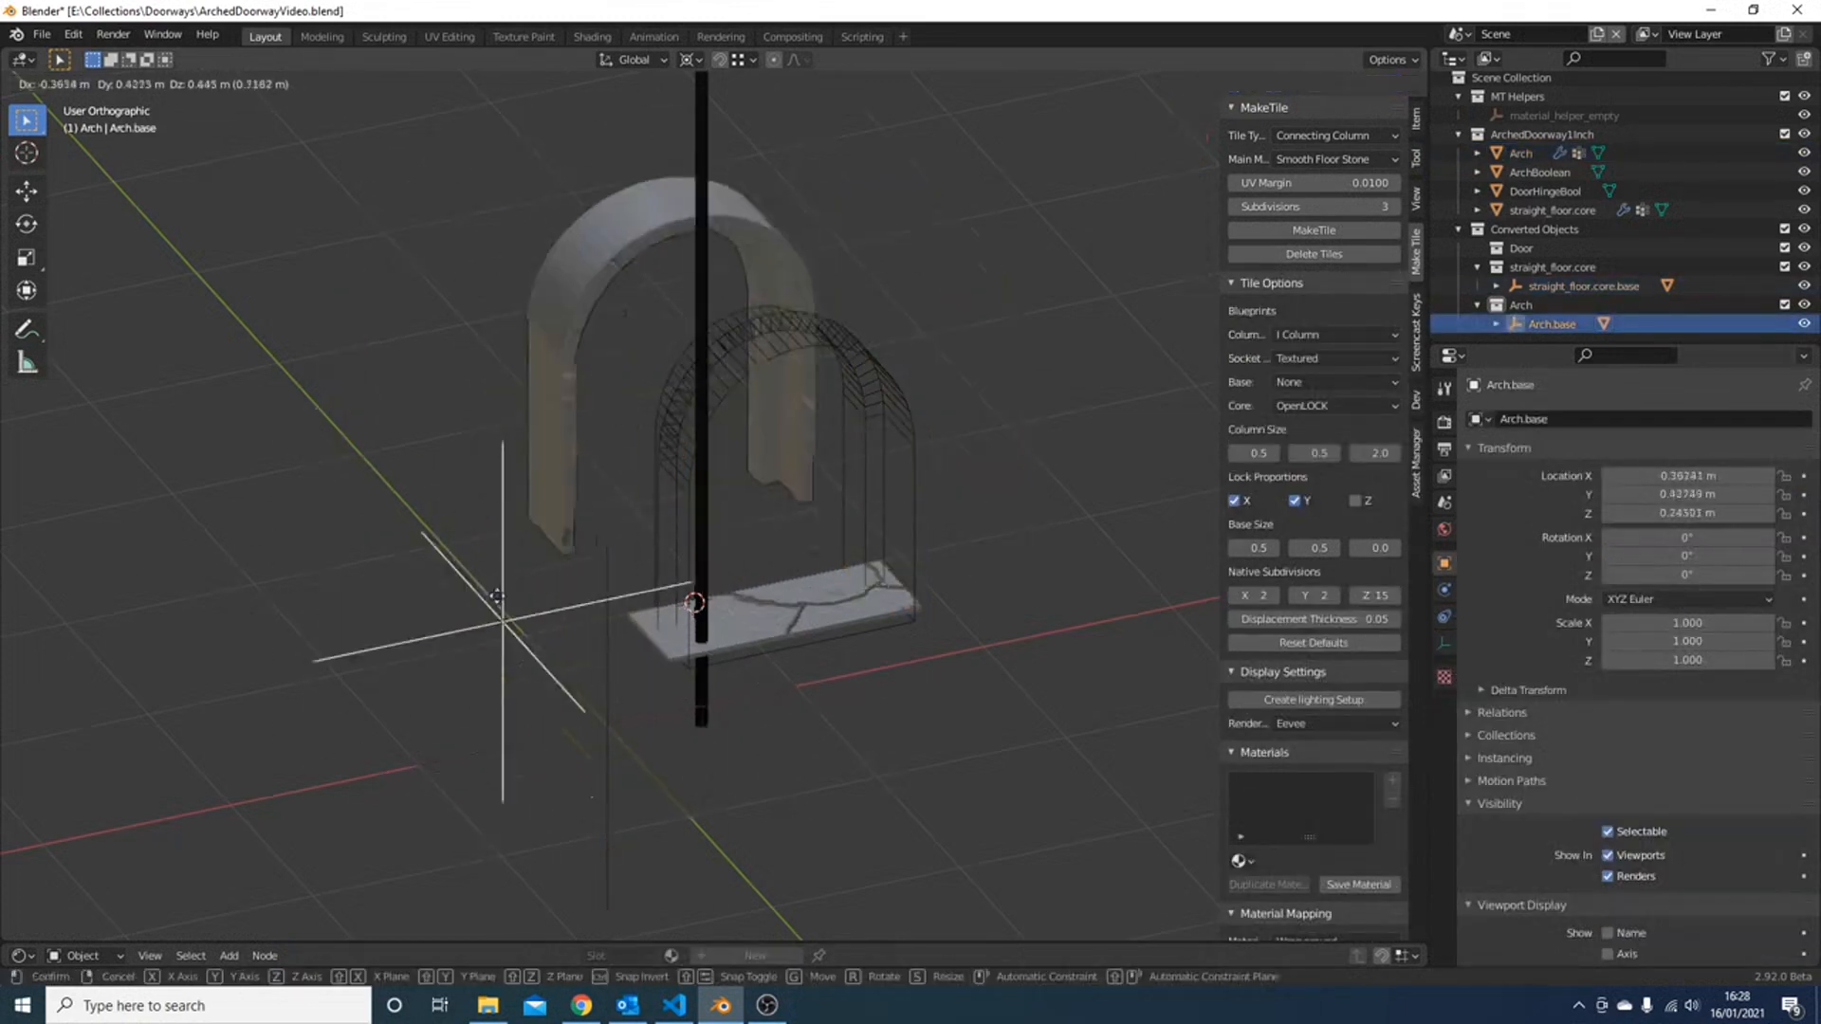
{"action": "key", "text": "Escape"}
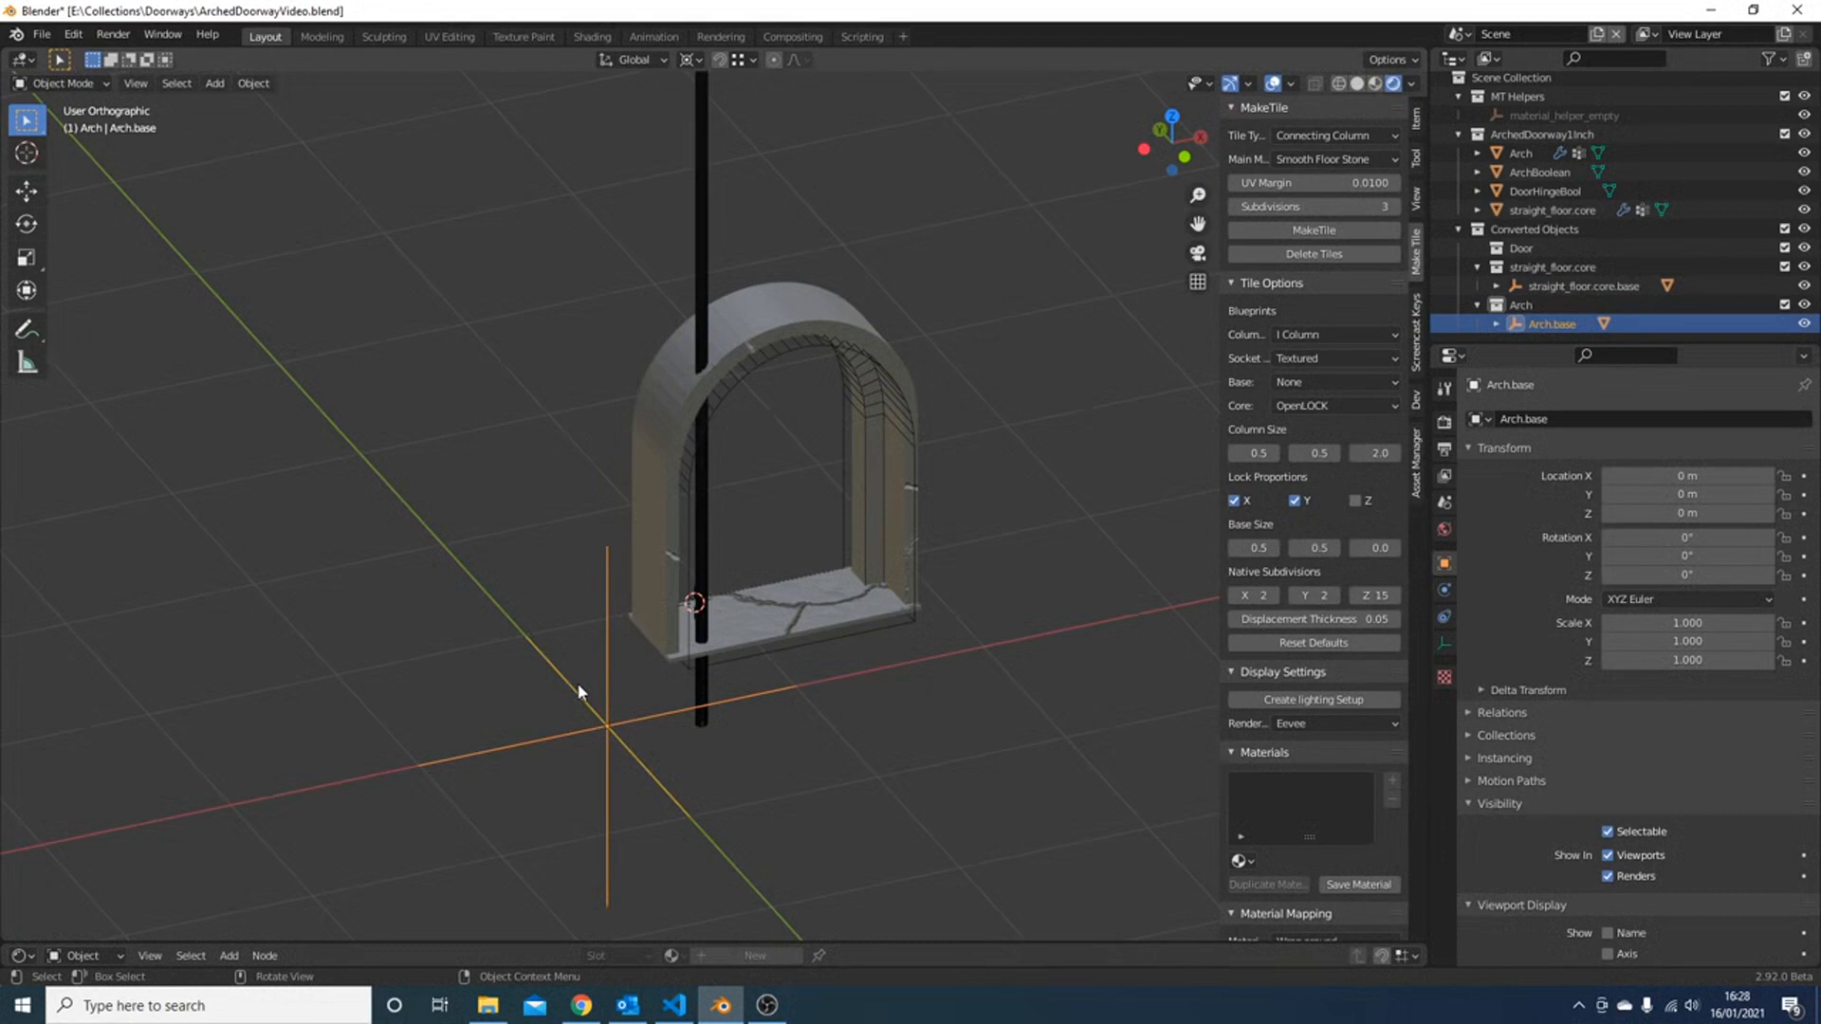
- Clear the parents of the arch and the floor while keeping their transformations
{"action": "left_click", "coordinate": [689, 438]}
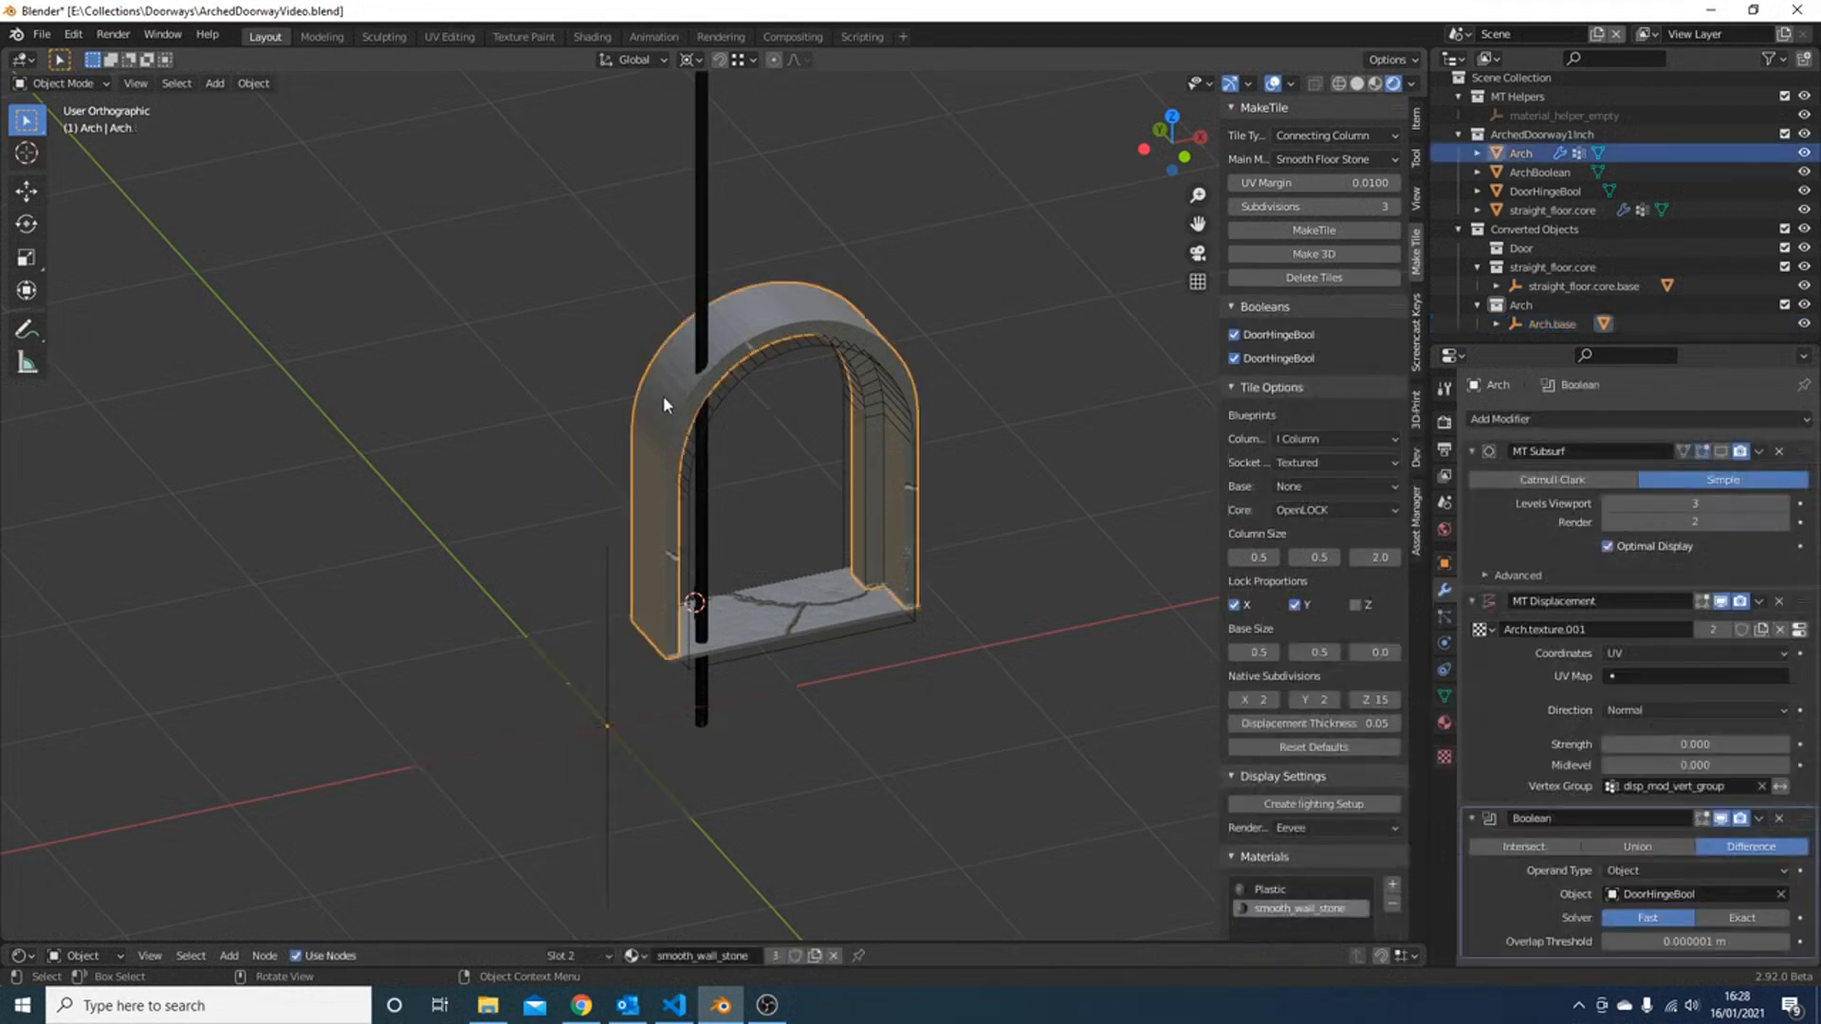
{"action": "key", "text": "alt+p"}
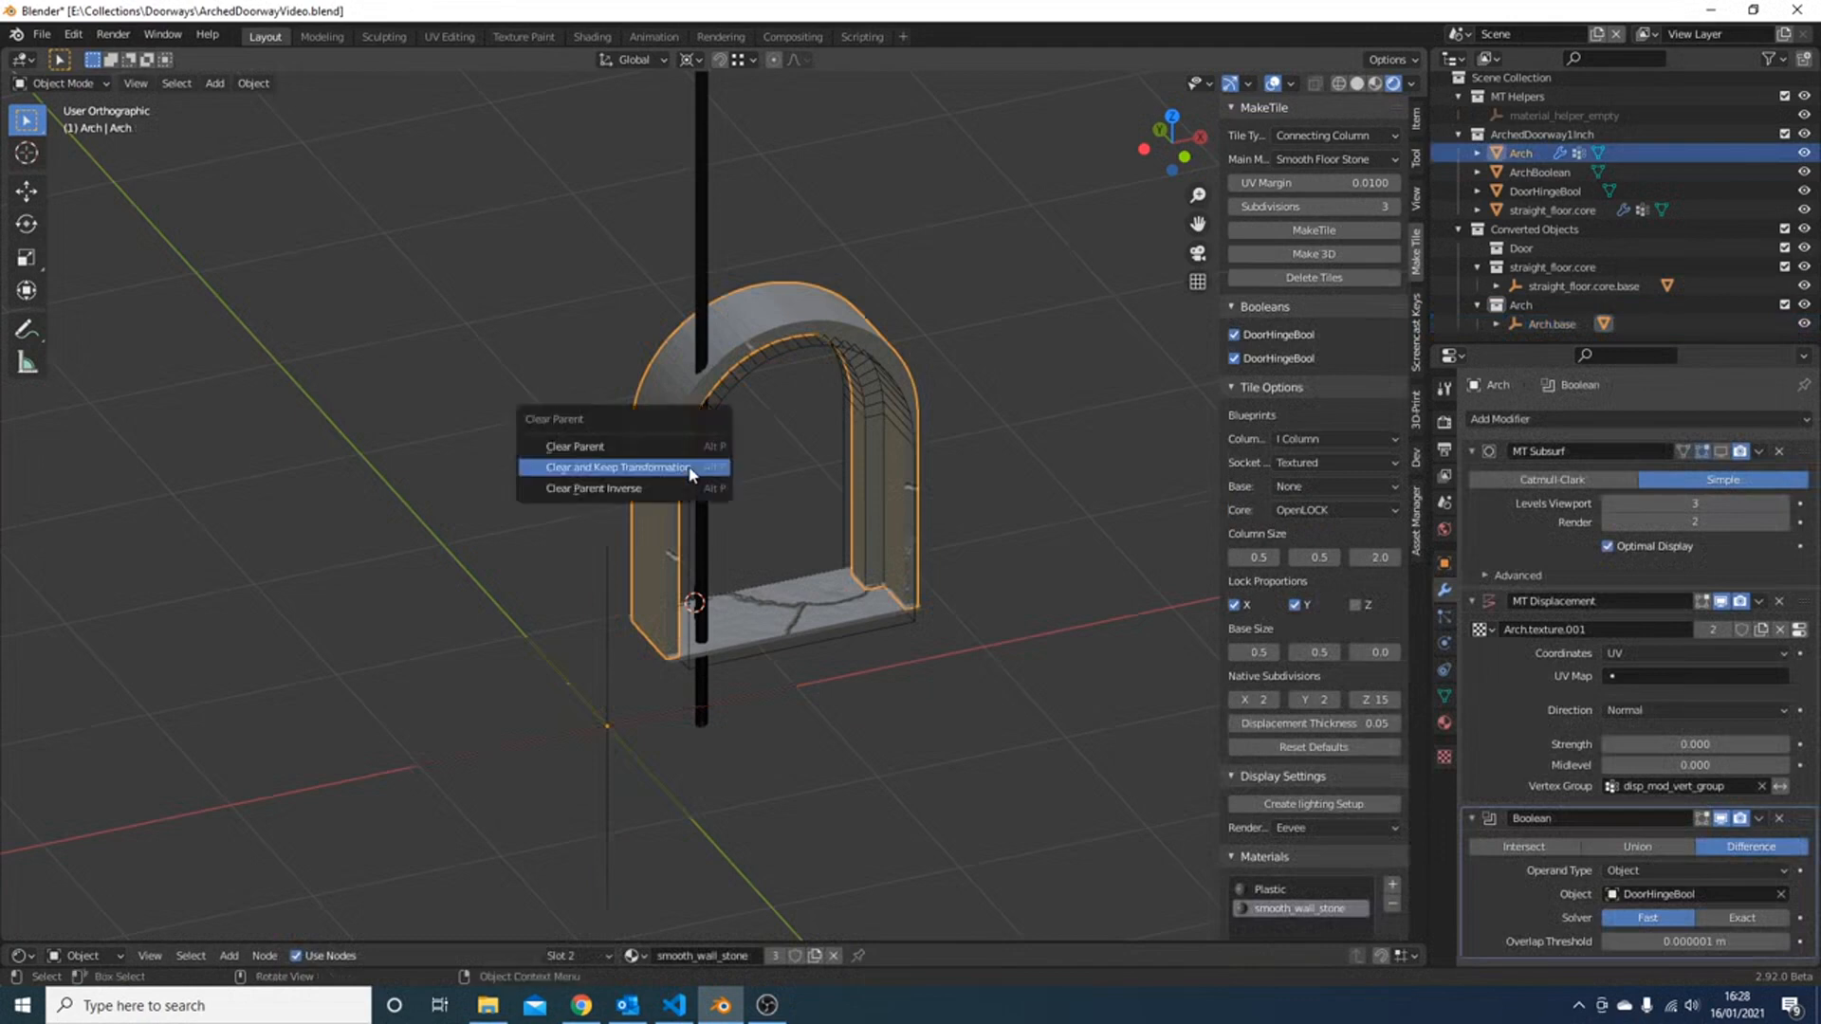
{"action": "left_click", "coordinate": [691, 467]}
{"action": "left_click", "coordinate": [772, 613]}
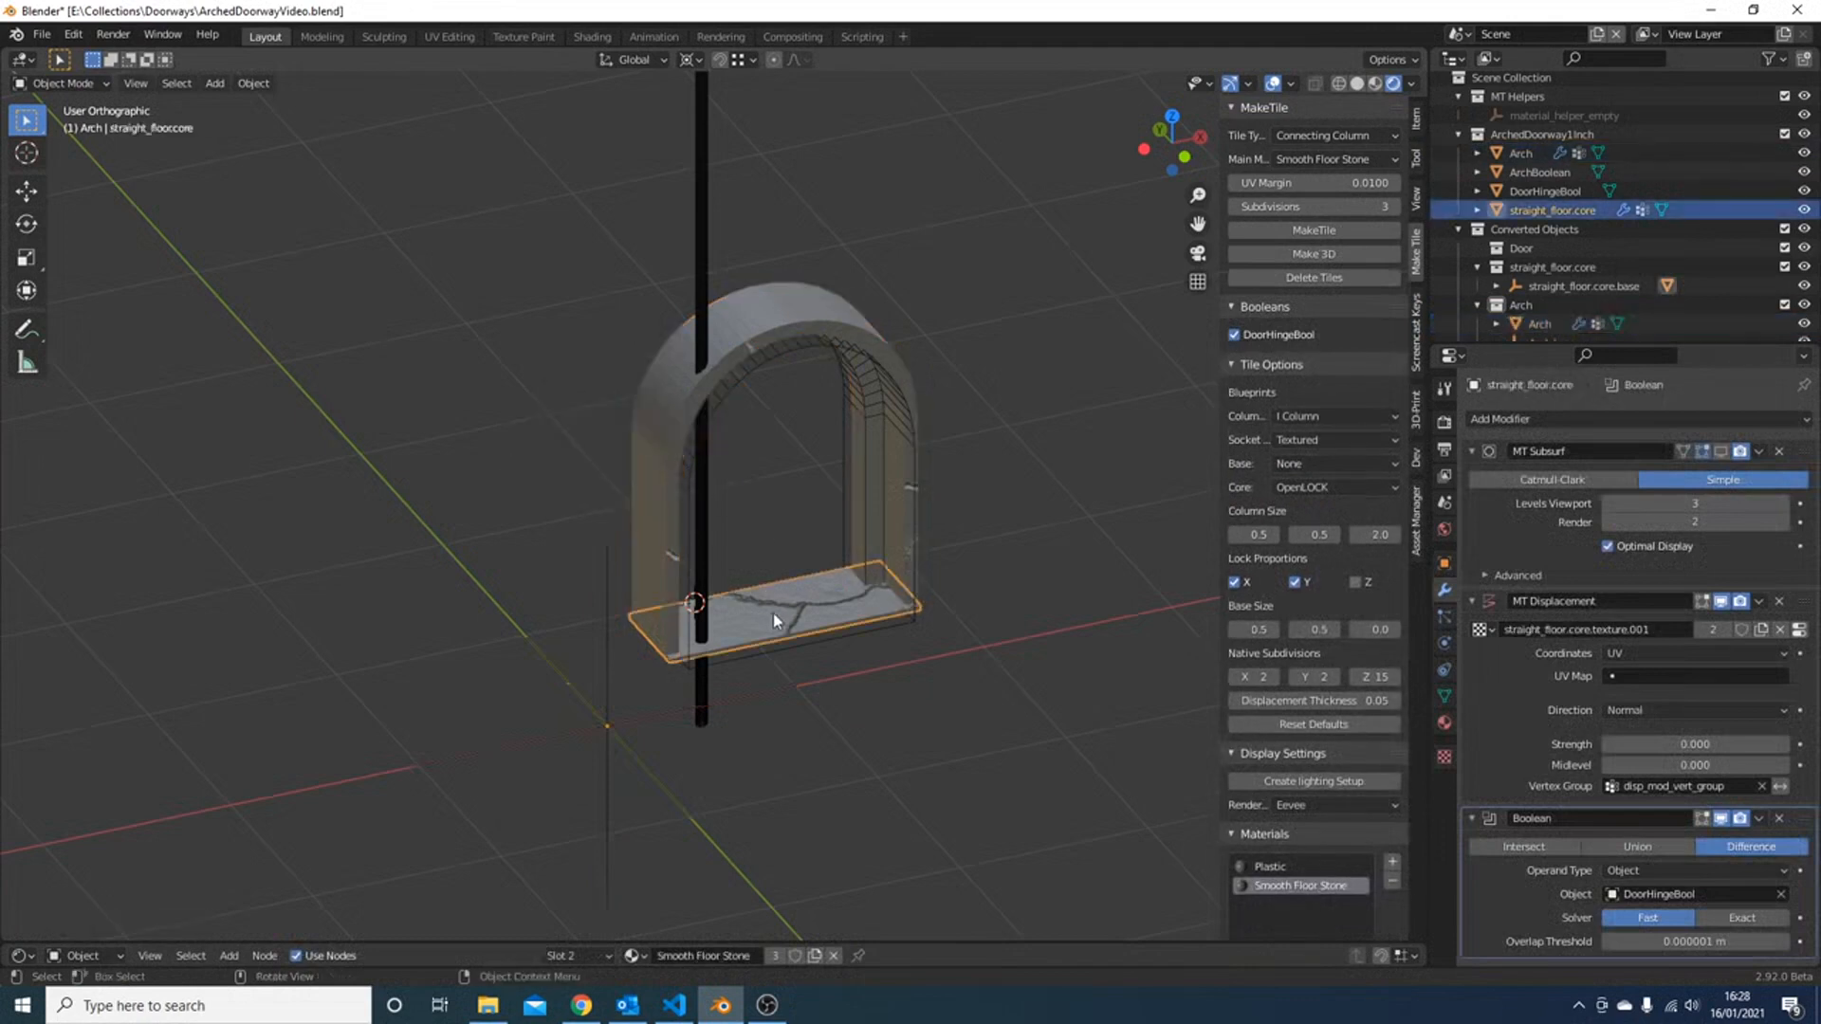
{"action": "key", "text": "alt+p"}
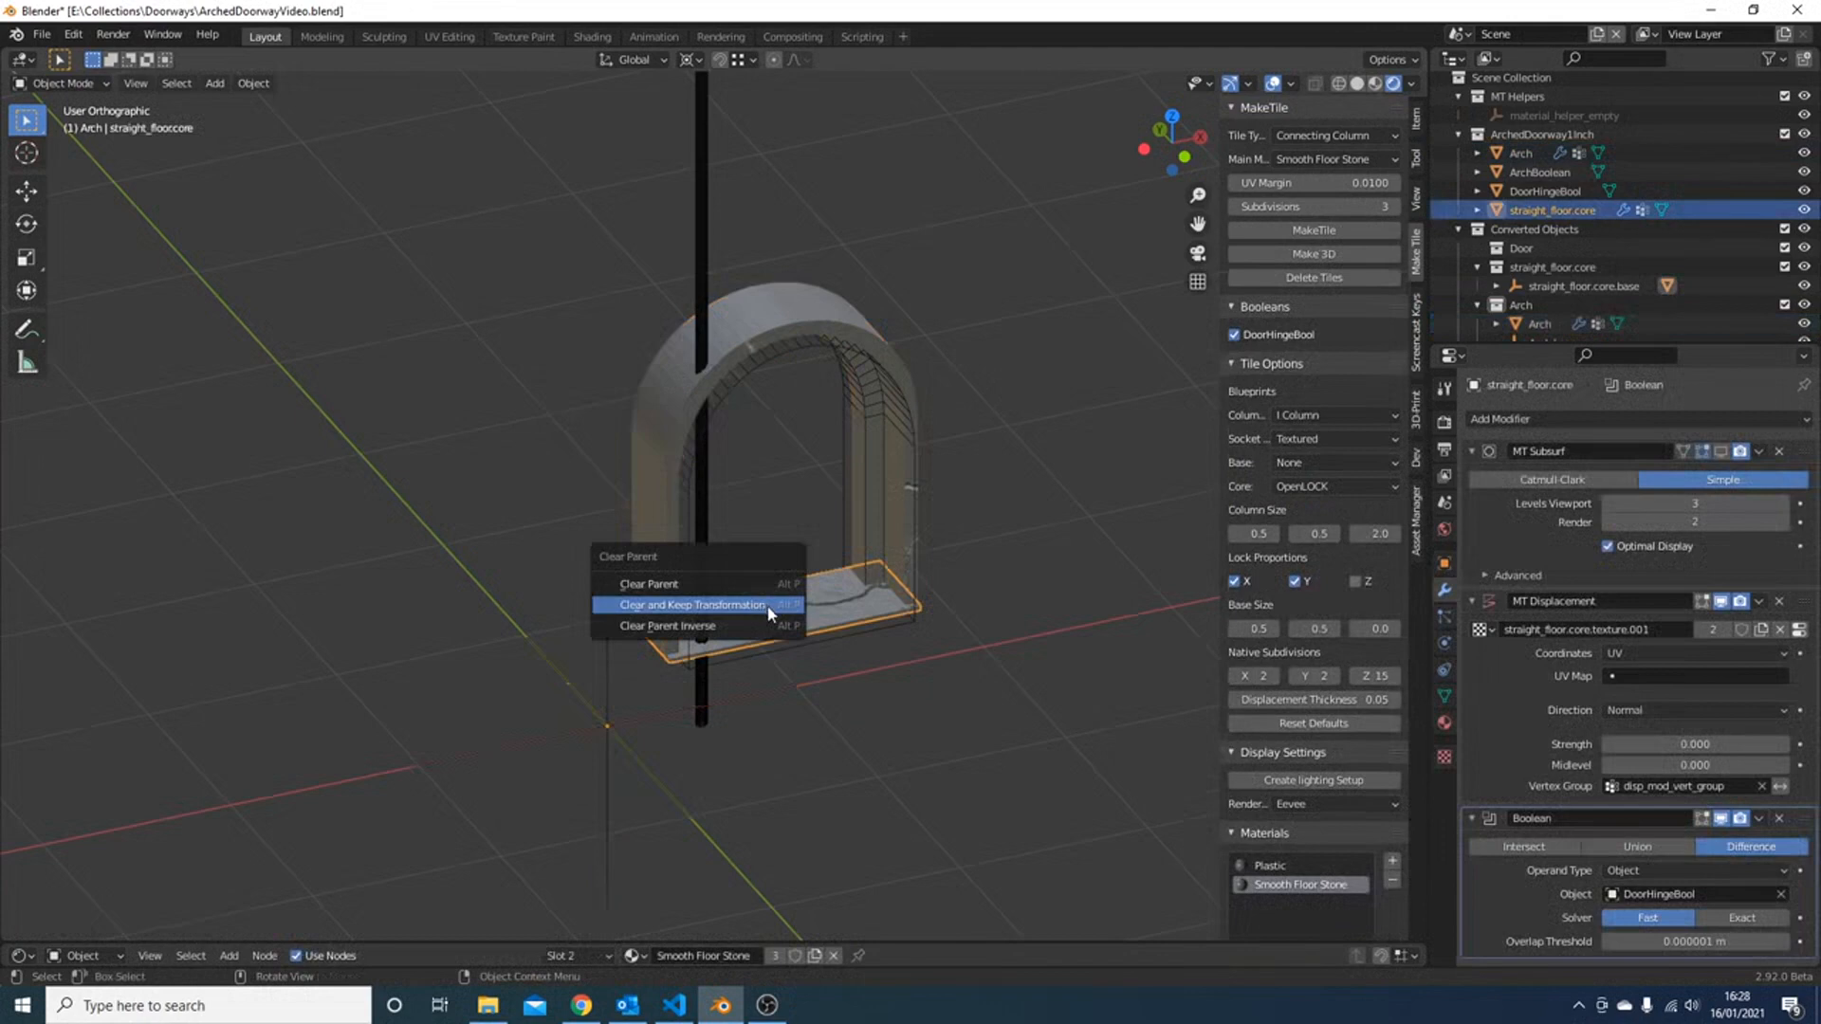
{"action": "left_click", "coordinate": [764, 610]}
- Delete the Arch.base and straight_floor.core.base empties at the world origin
{"action": "left_click", "coordinate": [554, 675]}
{"action": "left_click_drag", "start_coordinate": [539, 684], "coordinate": [625, 798]}
{"action": "left_click", "coordinate": [610, 725]}
{"action": "left_click", "coordinate": [610, 726]}
{"action": "left_click", "coordinate": [609, 725]}
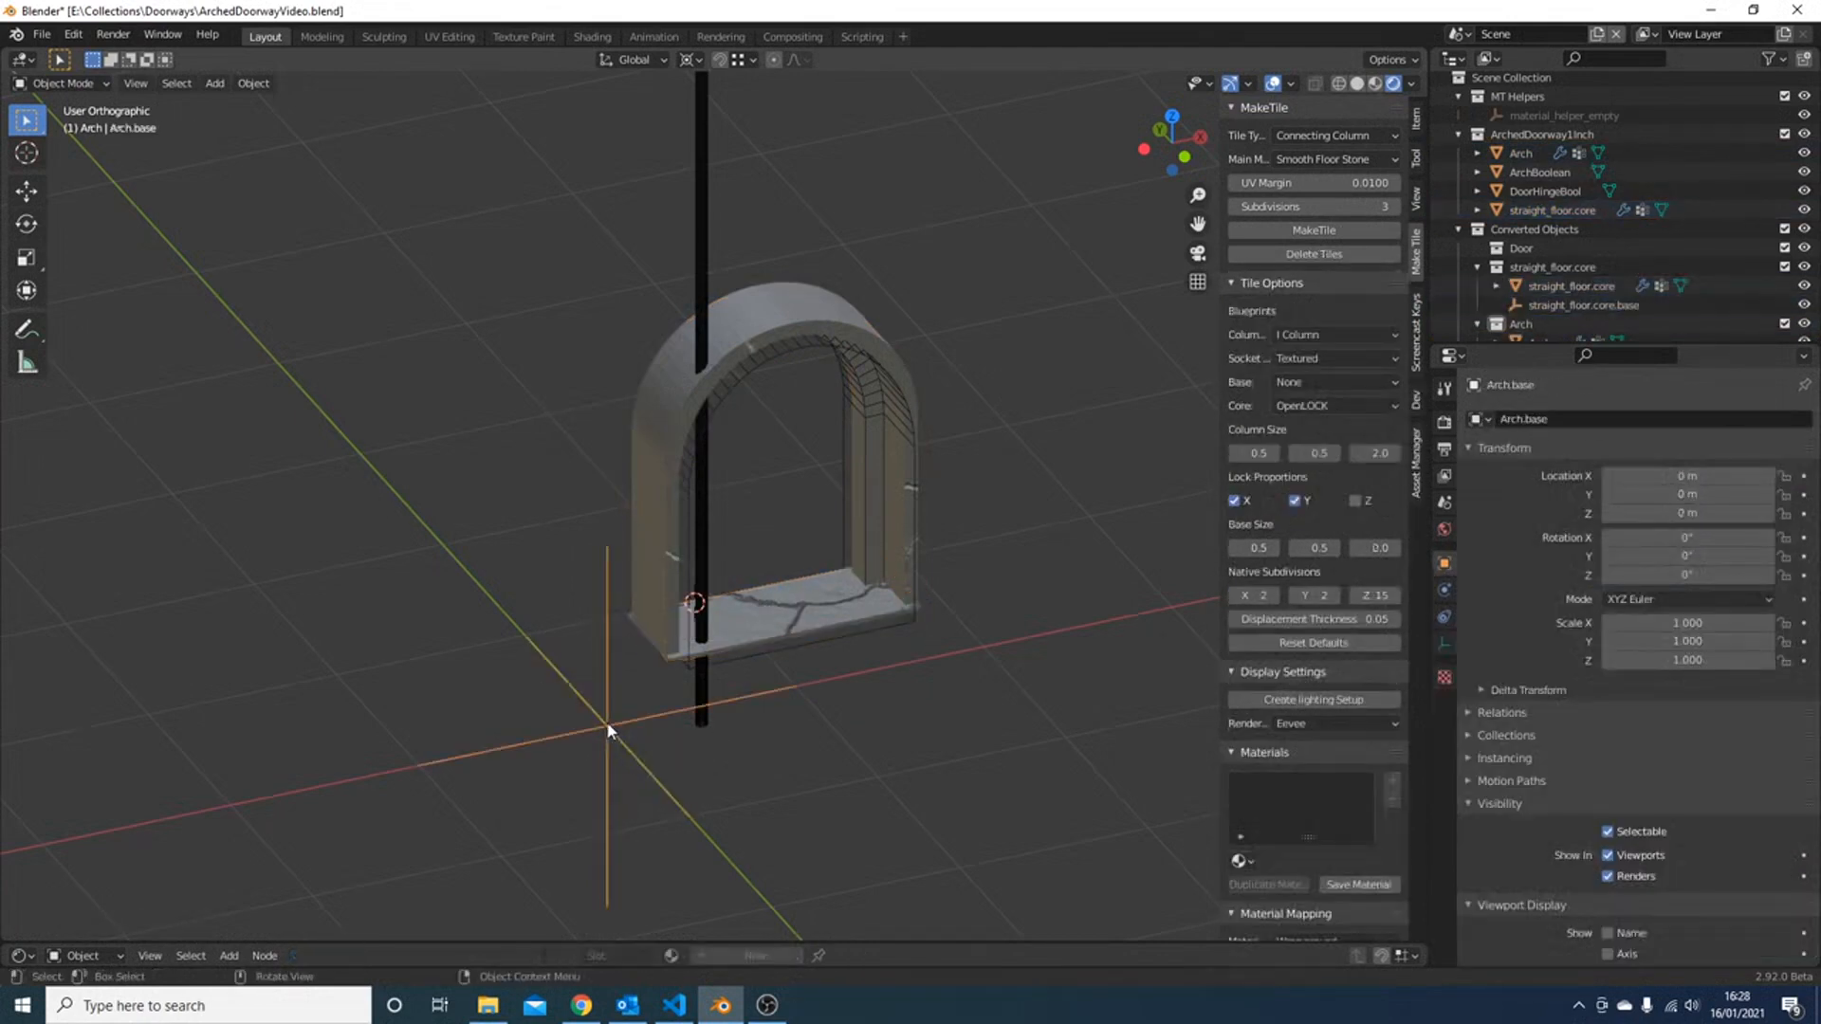
{"action": "key", "text": "Delete"}
{"action": "left_click", "coordinate": [606, 721]}
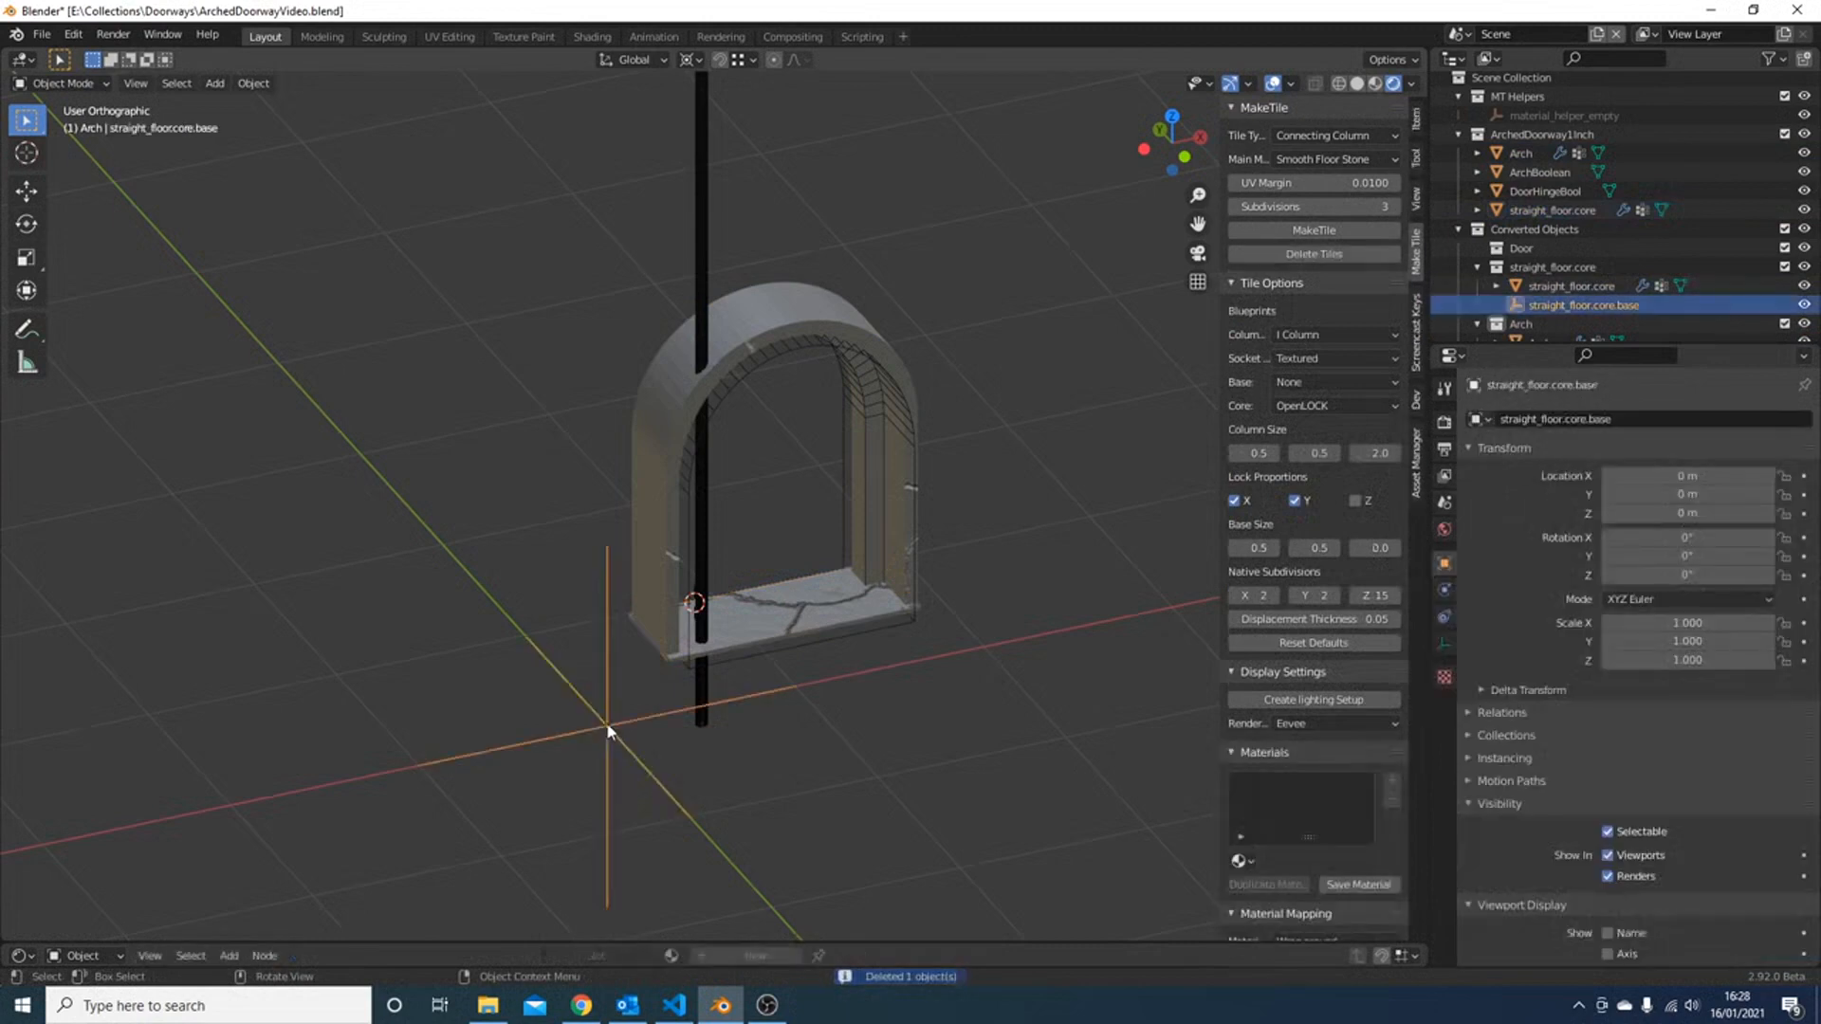
{"action": "key", "text": "Delete"}
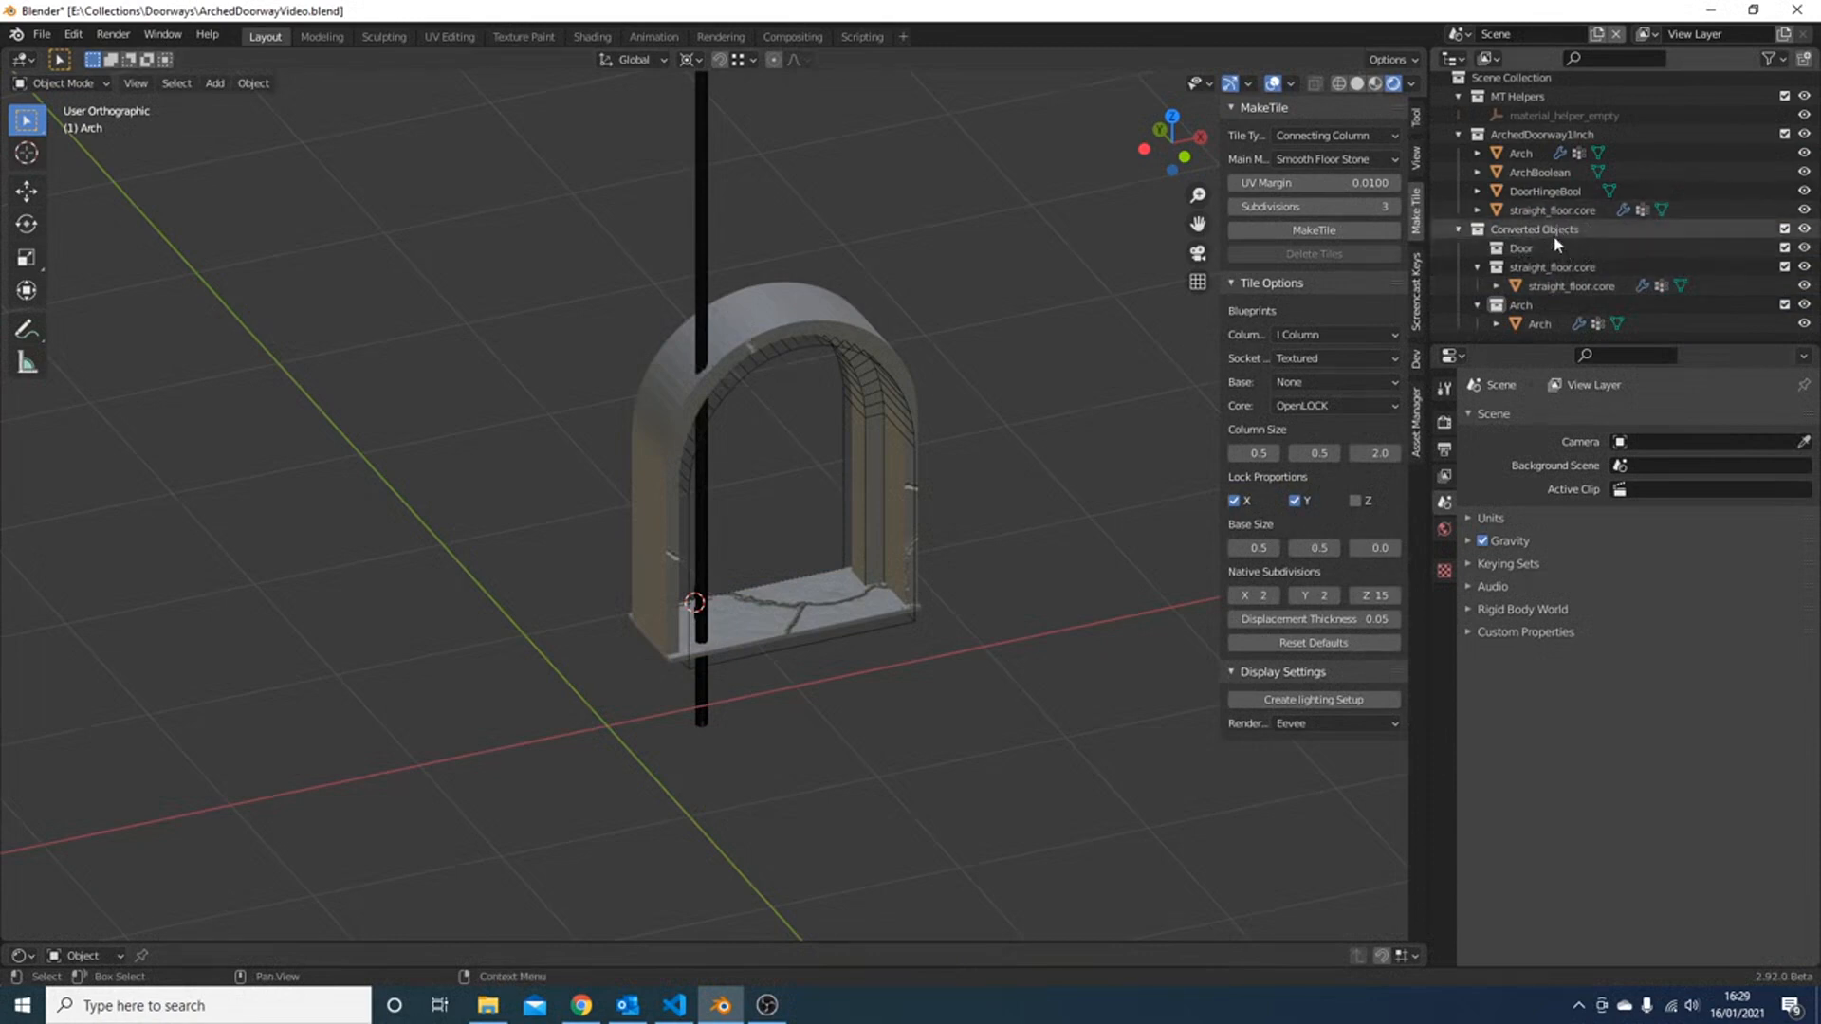
- Unlink the floor and the arch from their subcollections under Converted Objects
{"action": "left_click", "coordinate": [1565, 286]}
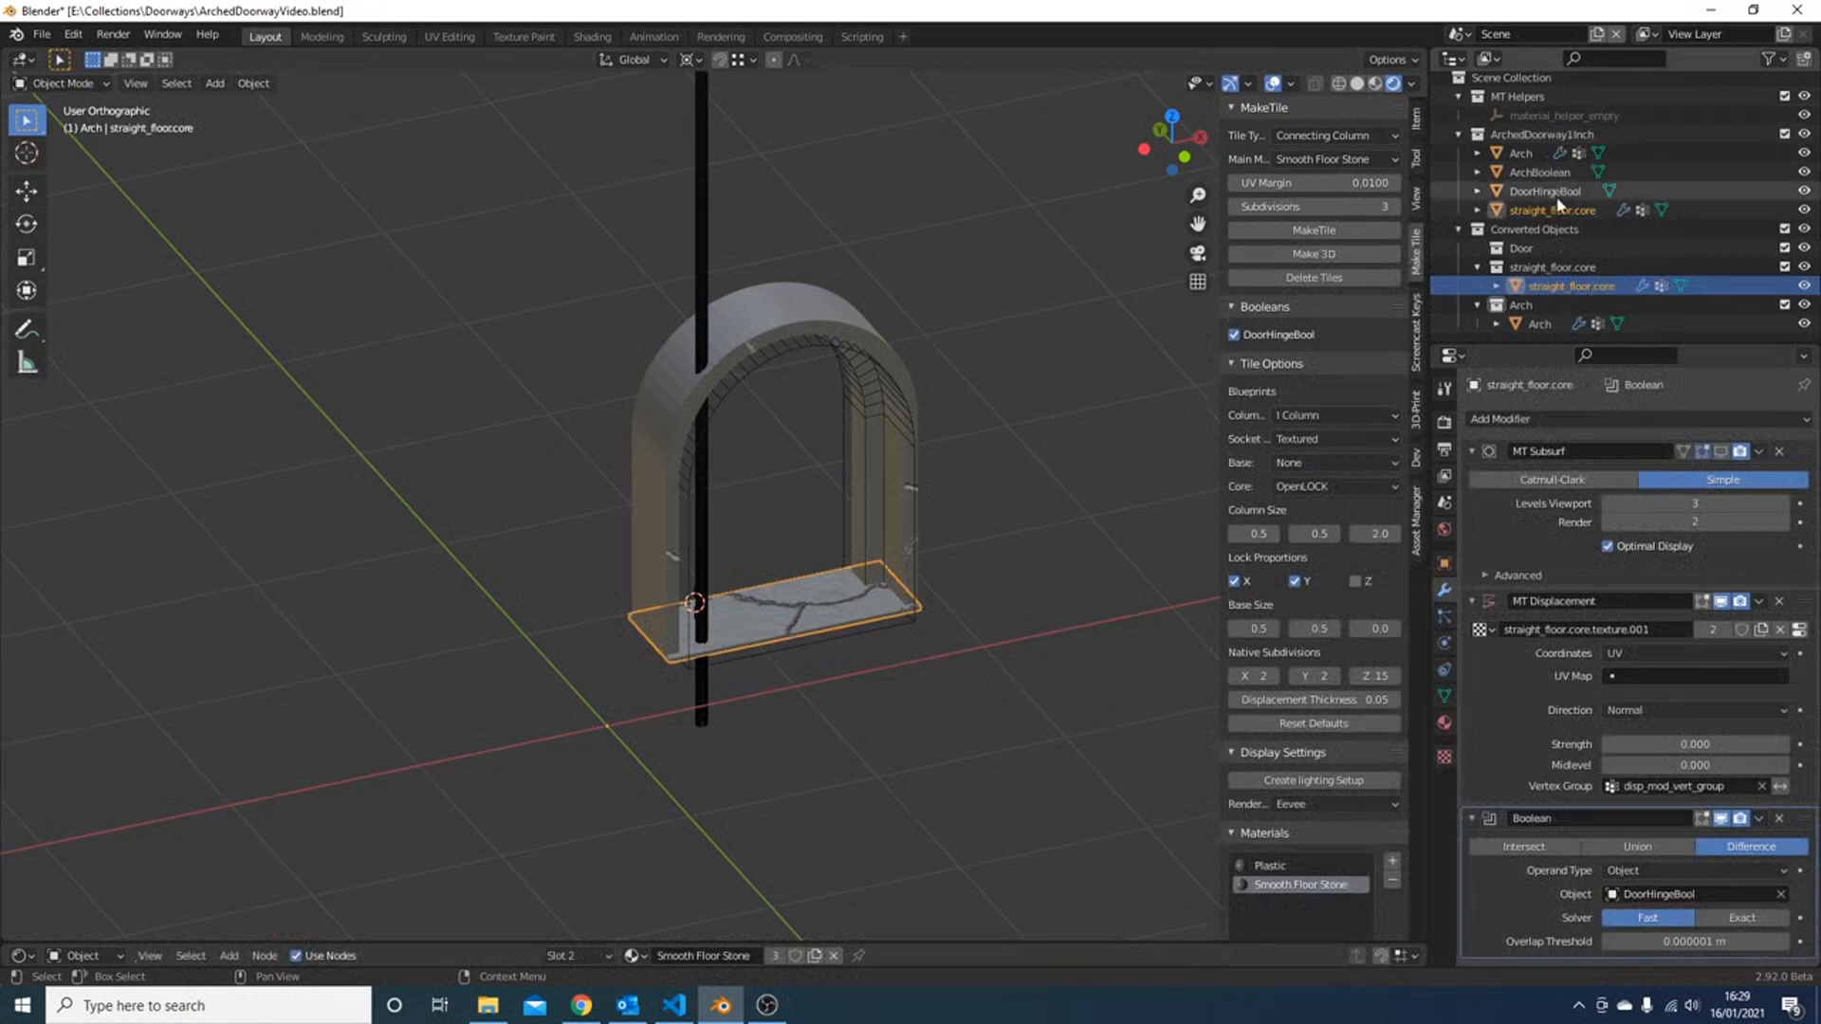
{"action": "right_click", "coordinate": [1567, 294]}
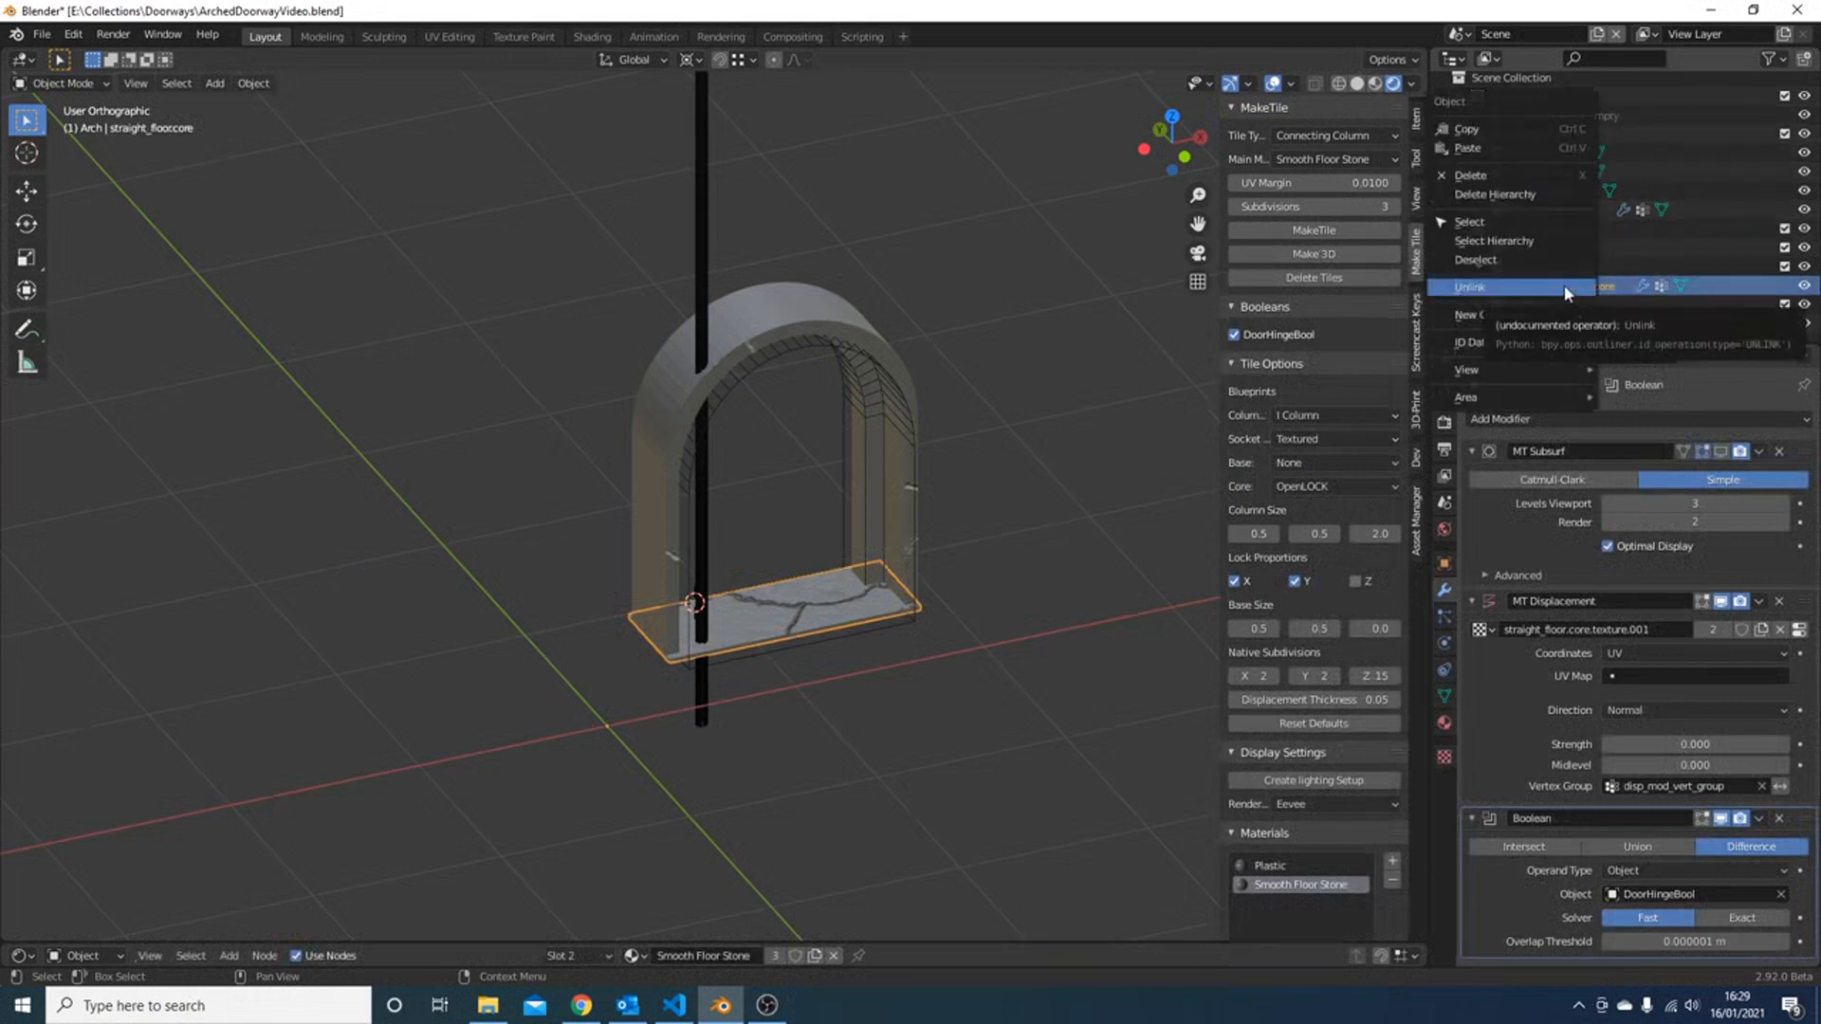
{"action": "left_click", "coordinate": [1491, 290]}
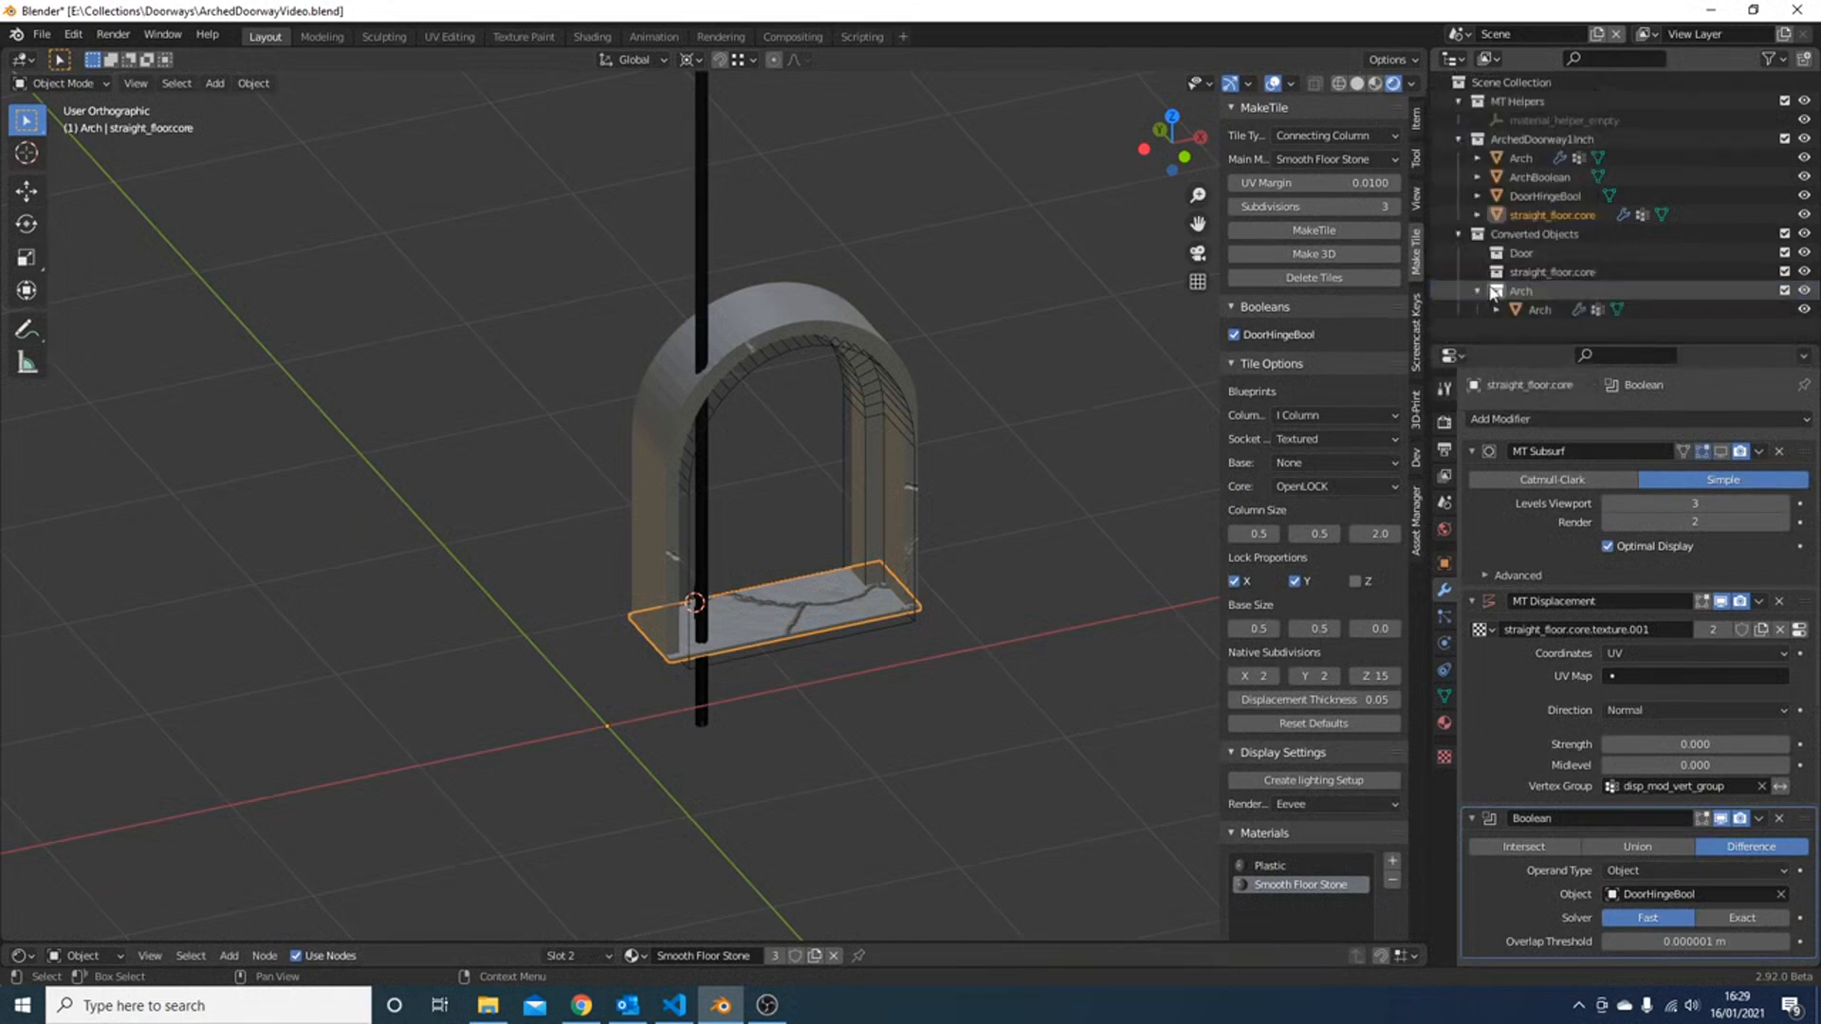
{"action": "left_click", "coordinate": [1540, 307]}
{"action": "right_click", "coordinate": [1550, 316]}
{"action": "left_click", "coordinate": [1550, 316]}
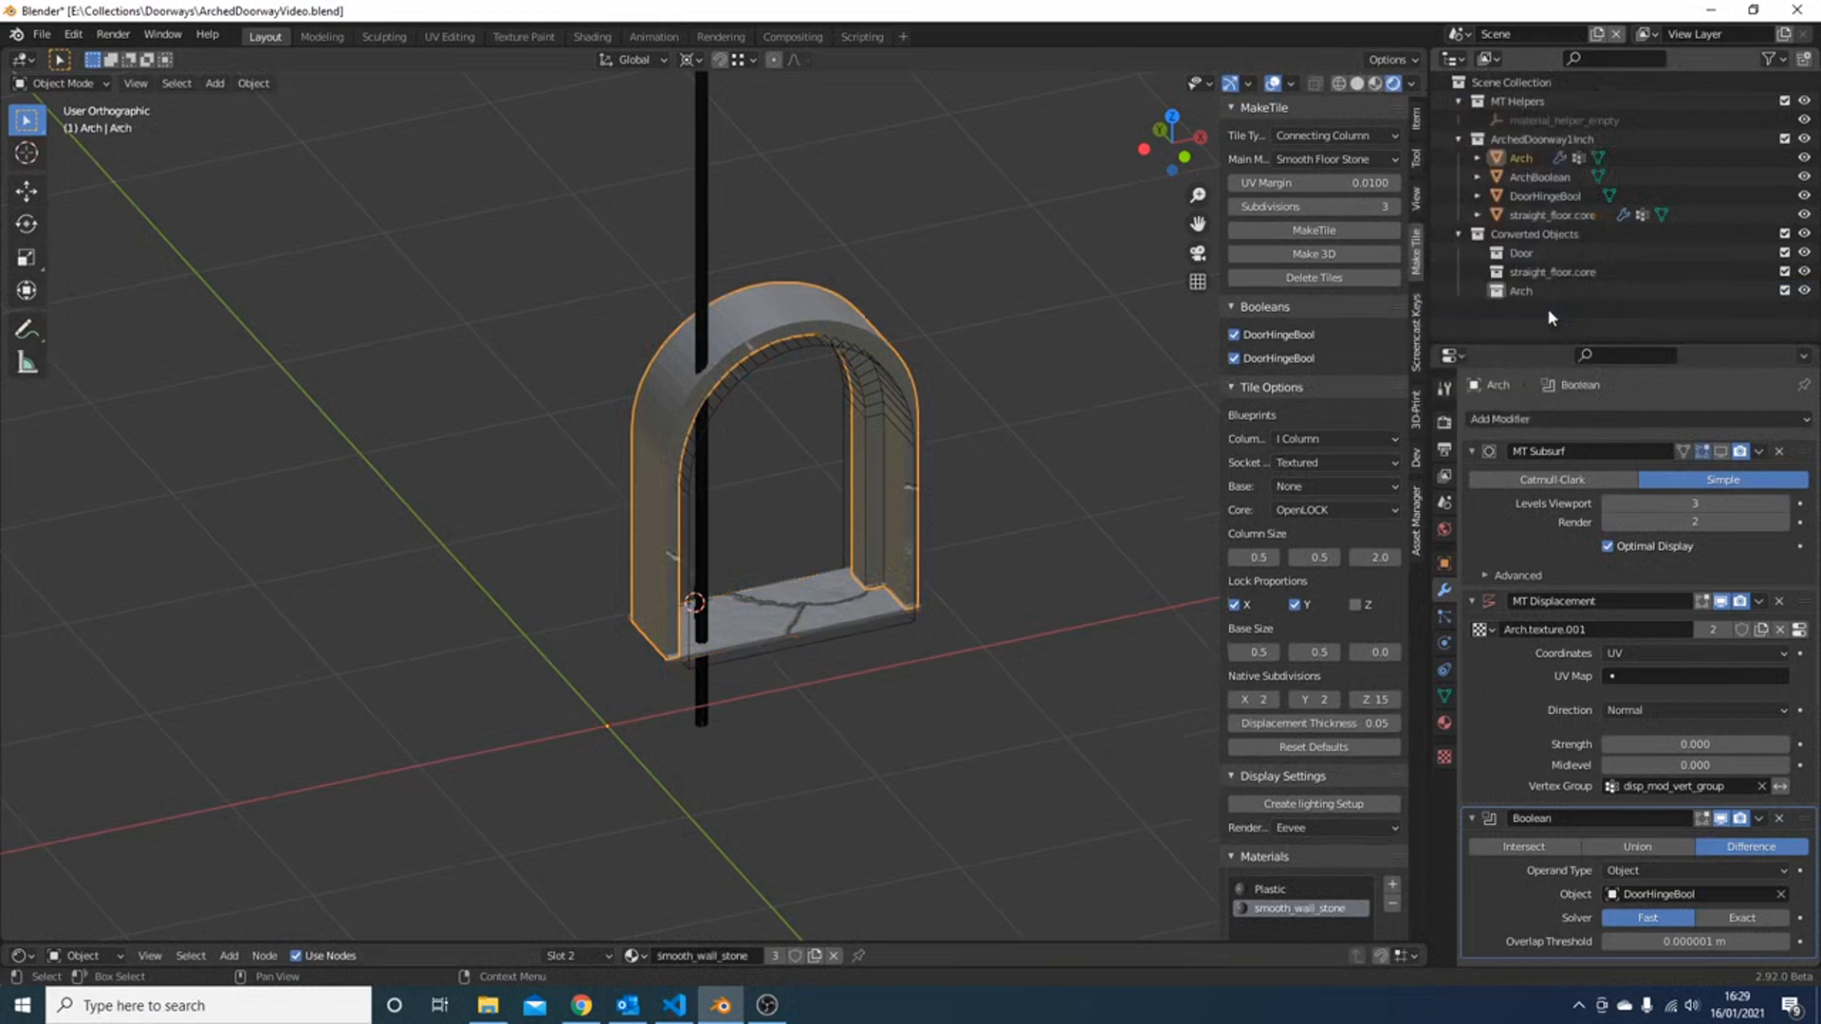
- Delete the Converted Objects collection with its whole hierarchy and select the ArchedDoorway1Inch collection
{"action": "left_click", "coordinate": [1514, 237]}
{"action": "right_click", "coordinate": [1528, 237]}
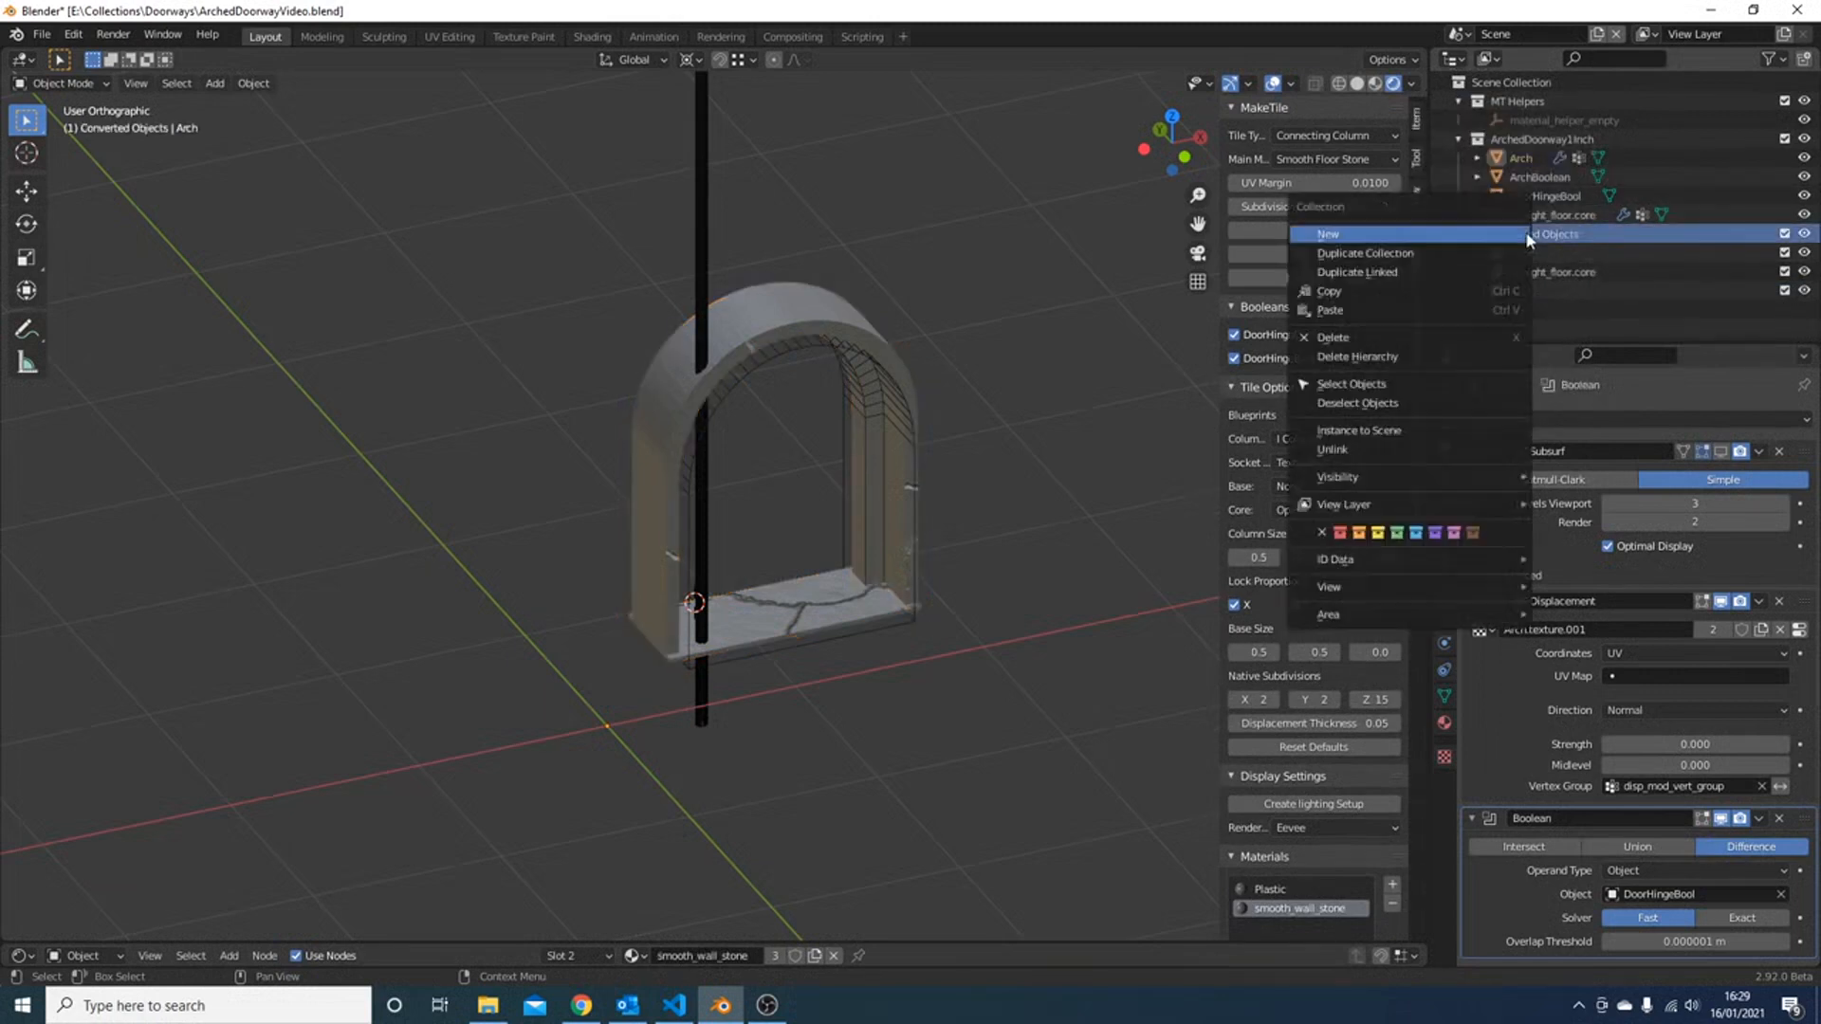
{"action": "left_click", "coordinate": [1407, 360]}
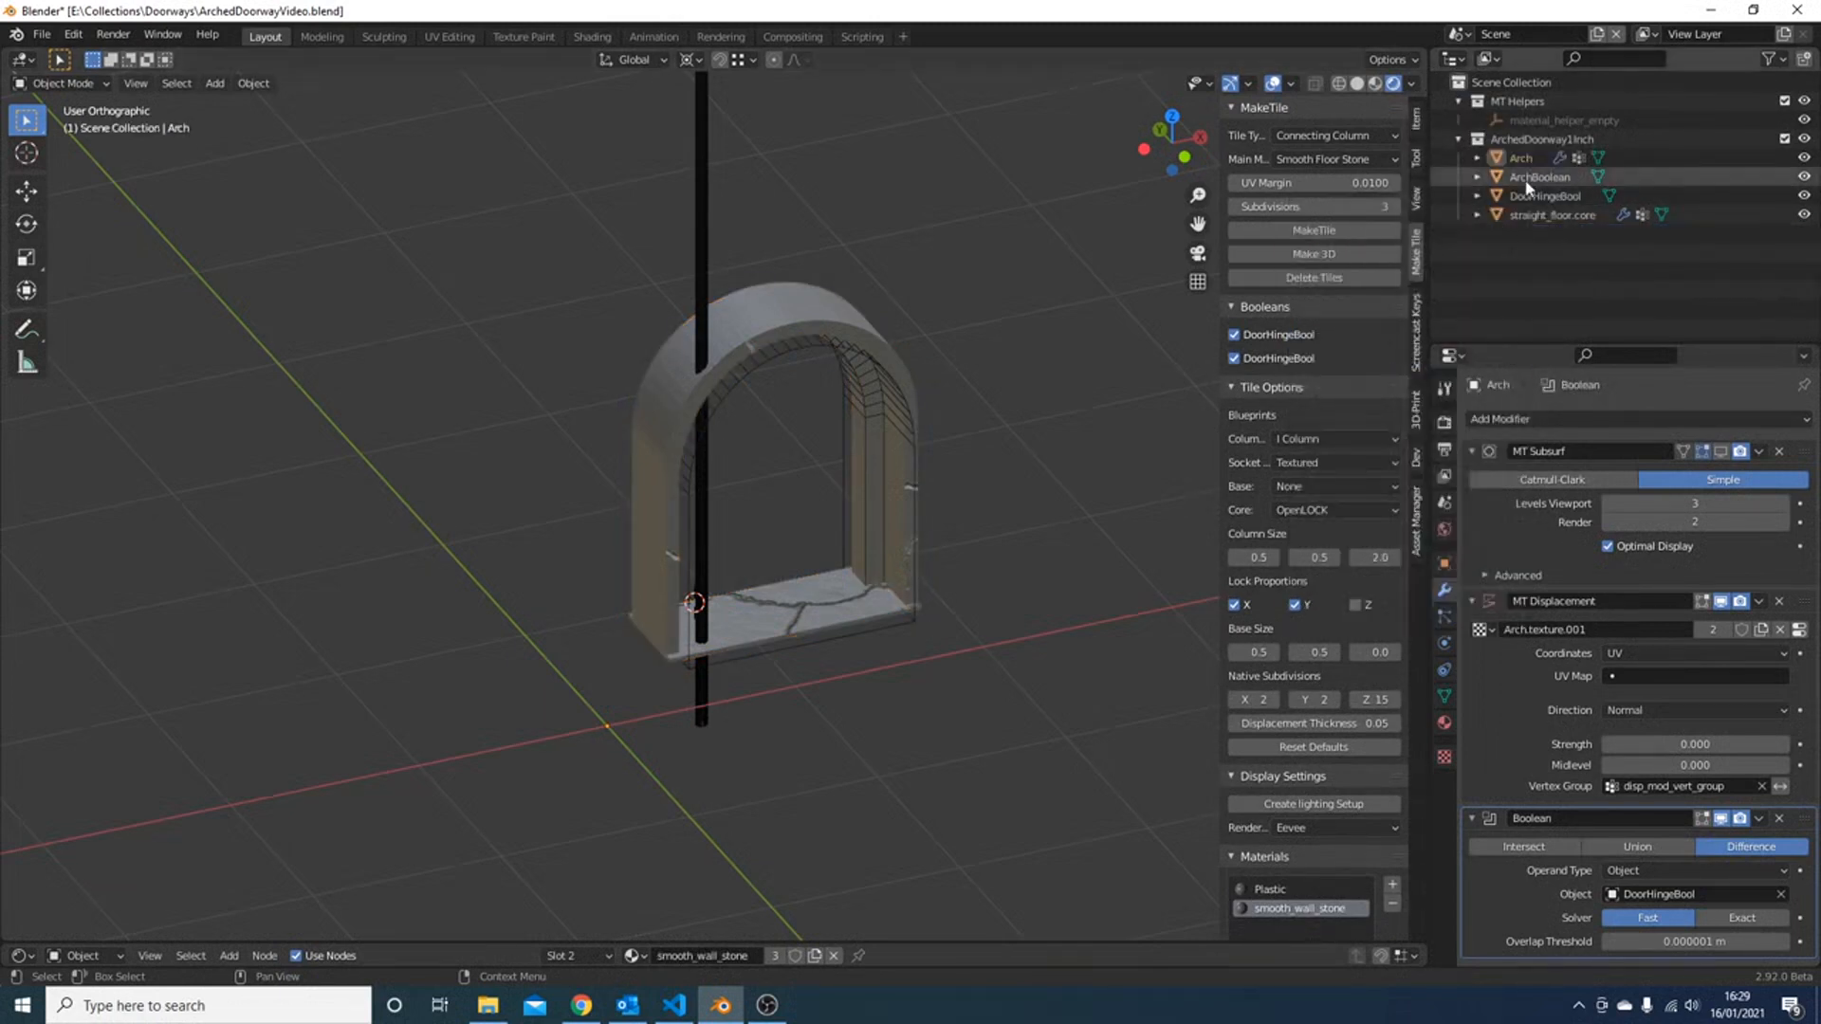
{"action": "left_click", "coordinate": [1539, 138]}
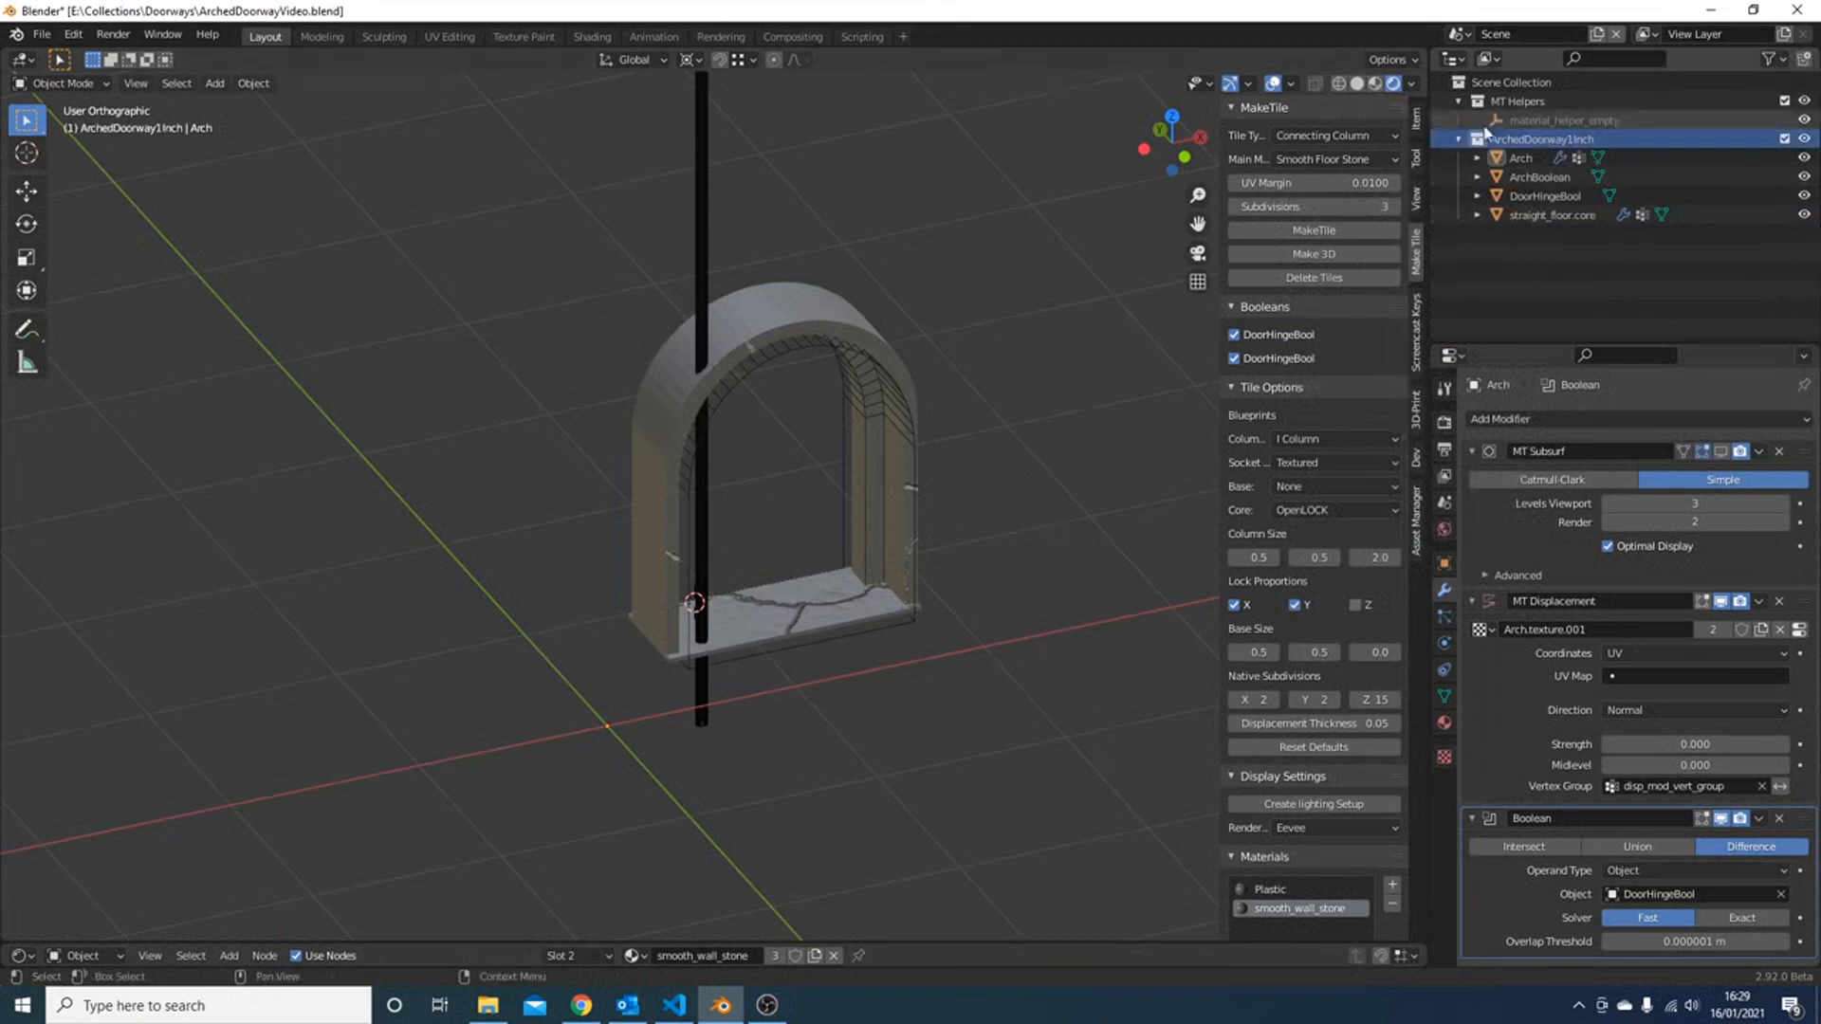
- Hide the DoorHingeBool cylinder in the viewport, unhide it and clear the selection
{"action": "left_click", "coordinate": [703, 184]}
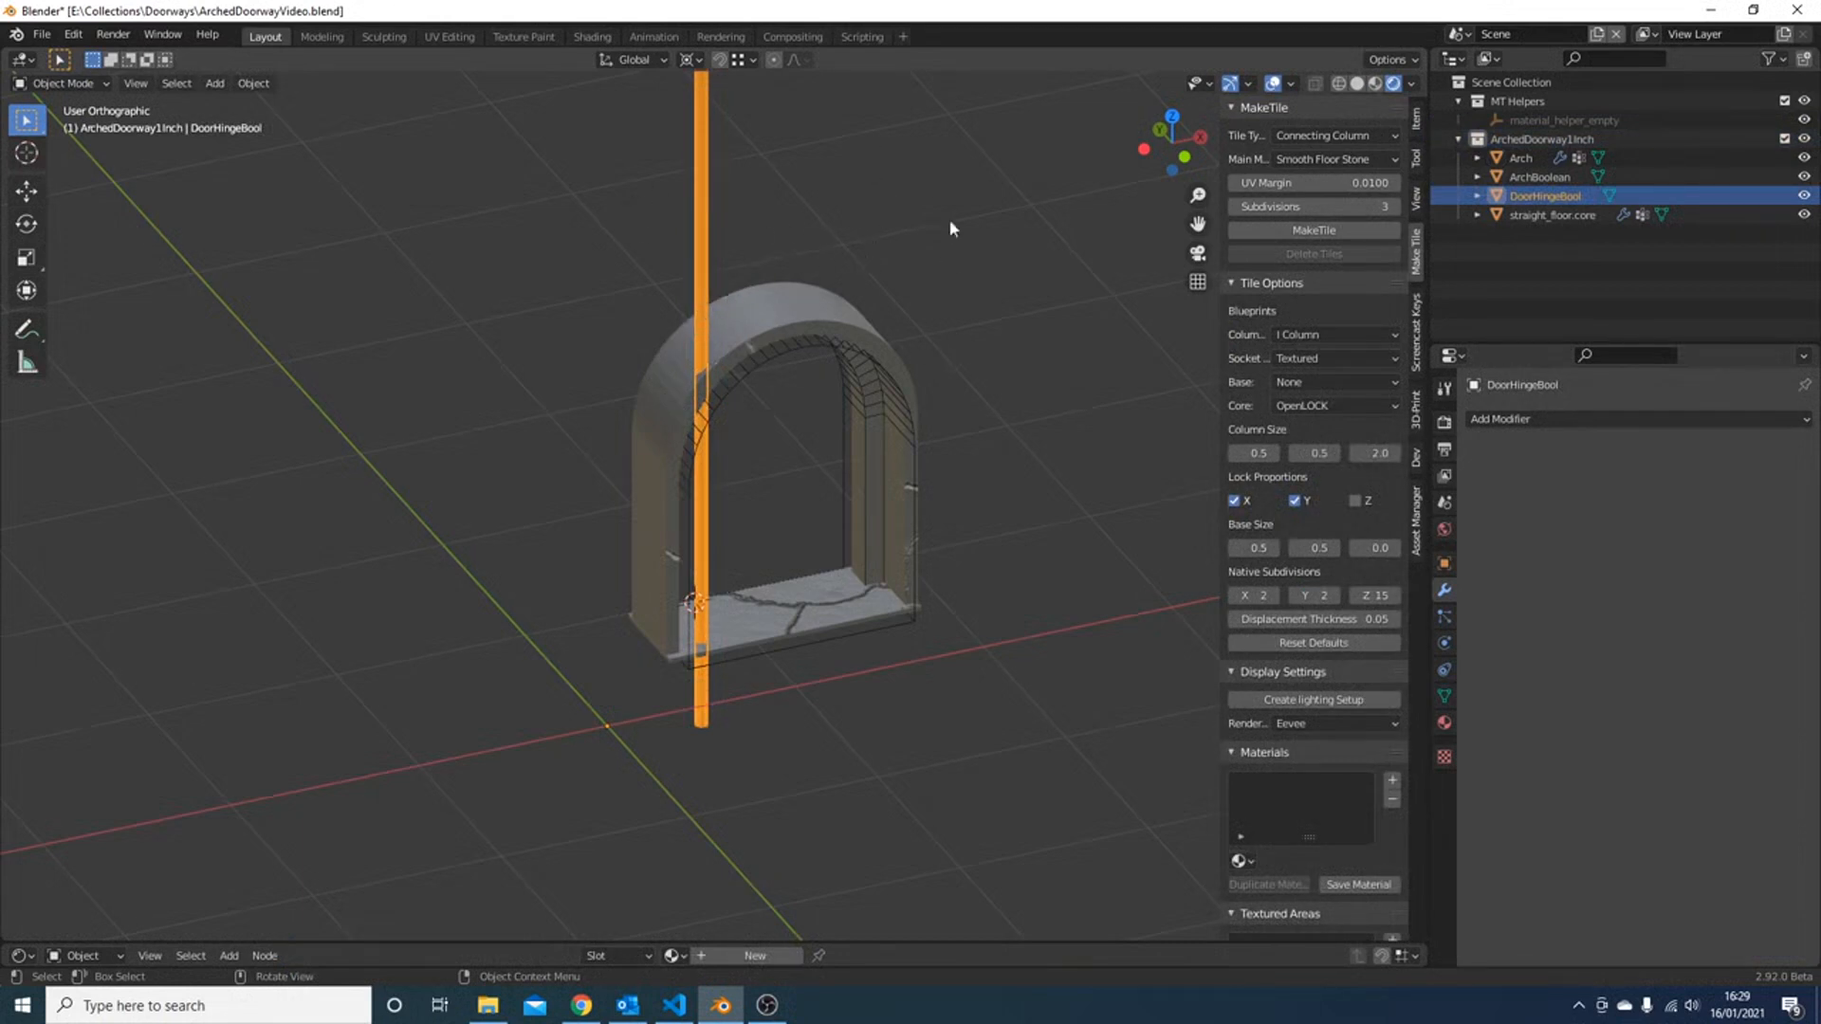
{"action": "key", "text": "h"}
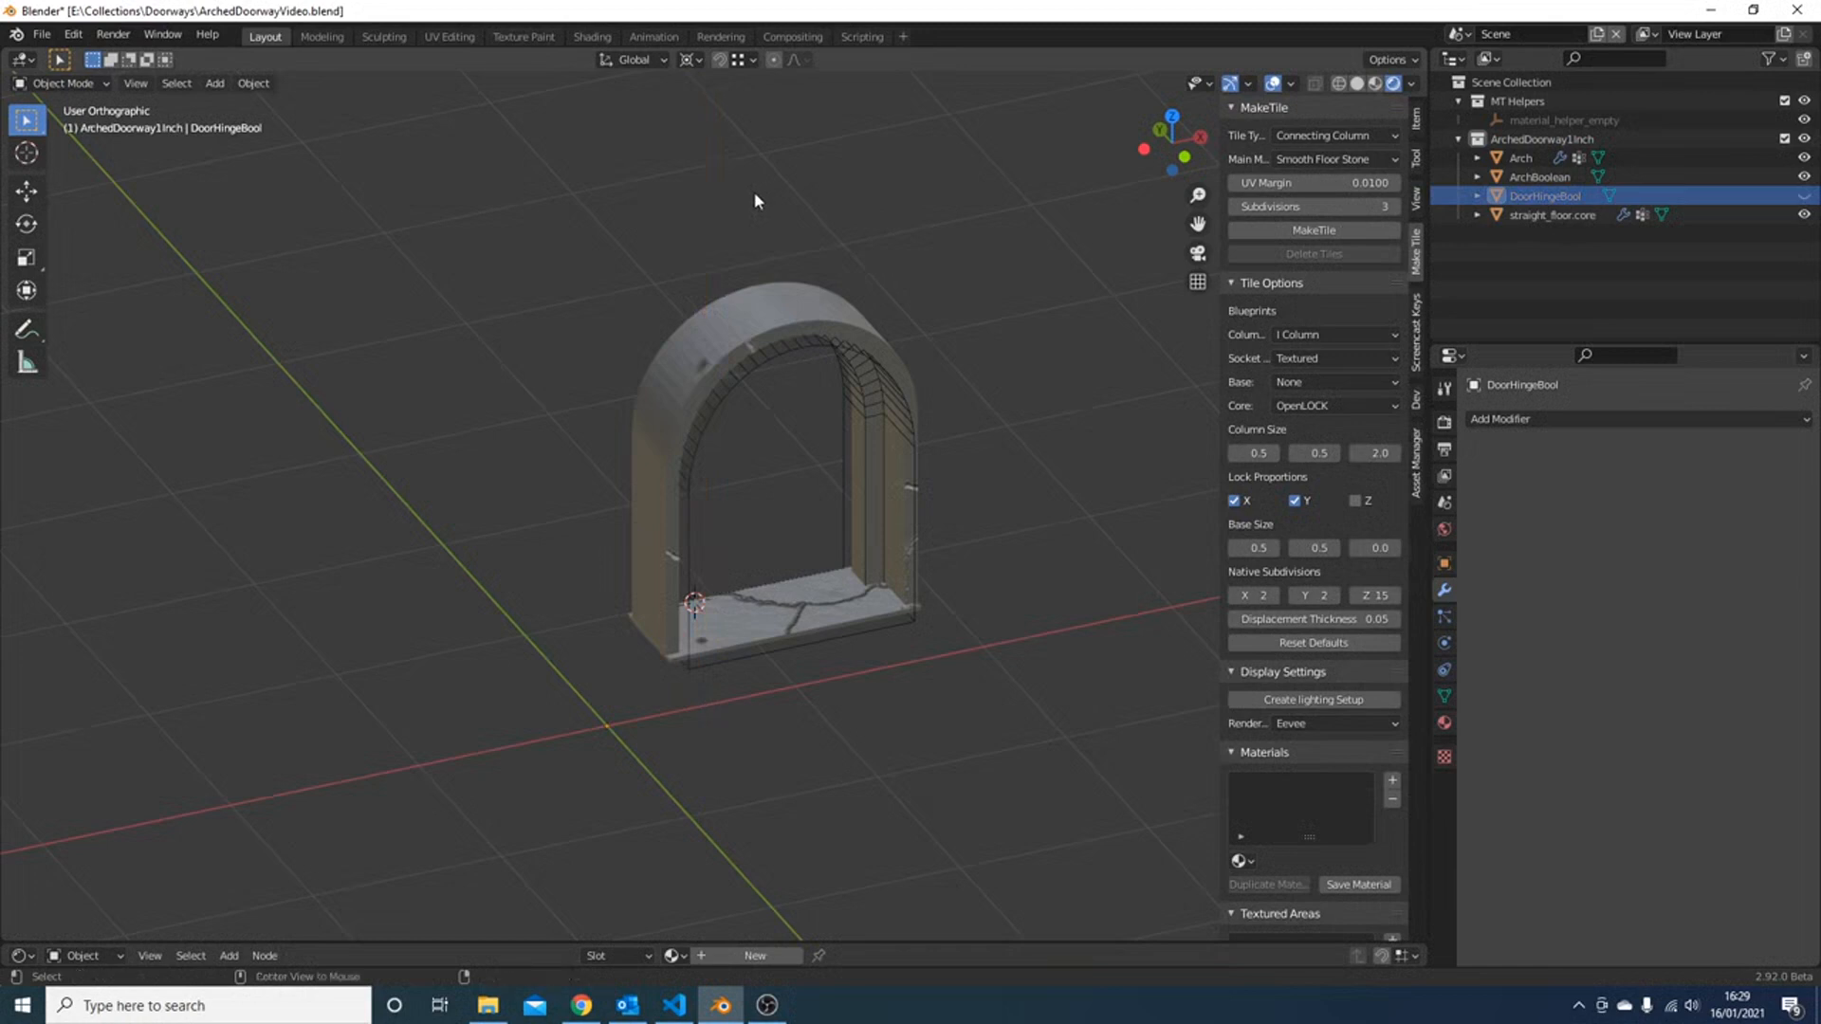
{"action": "key", "text": "alt+h"}
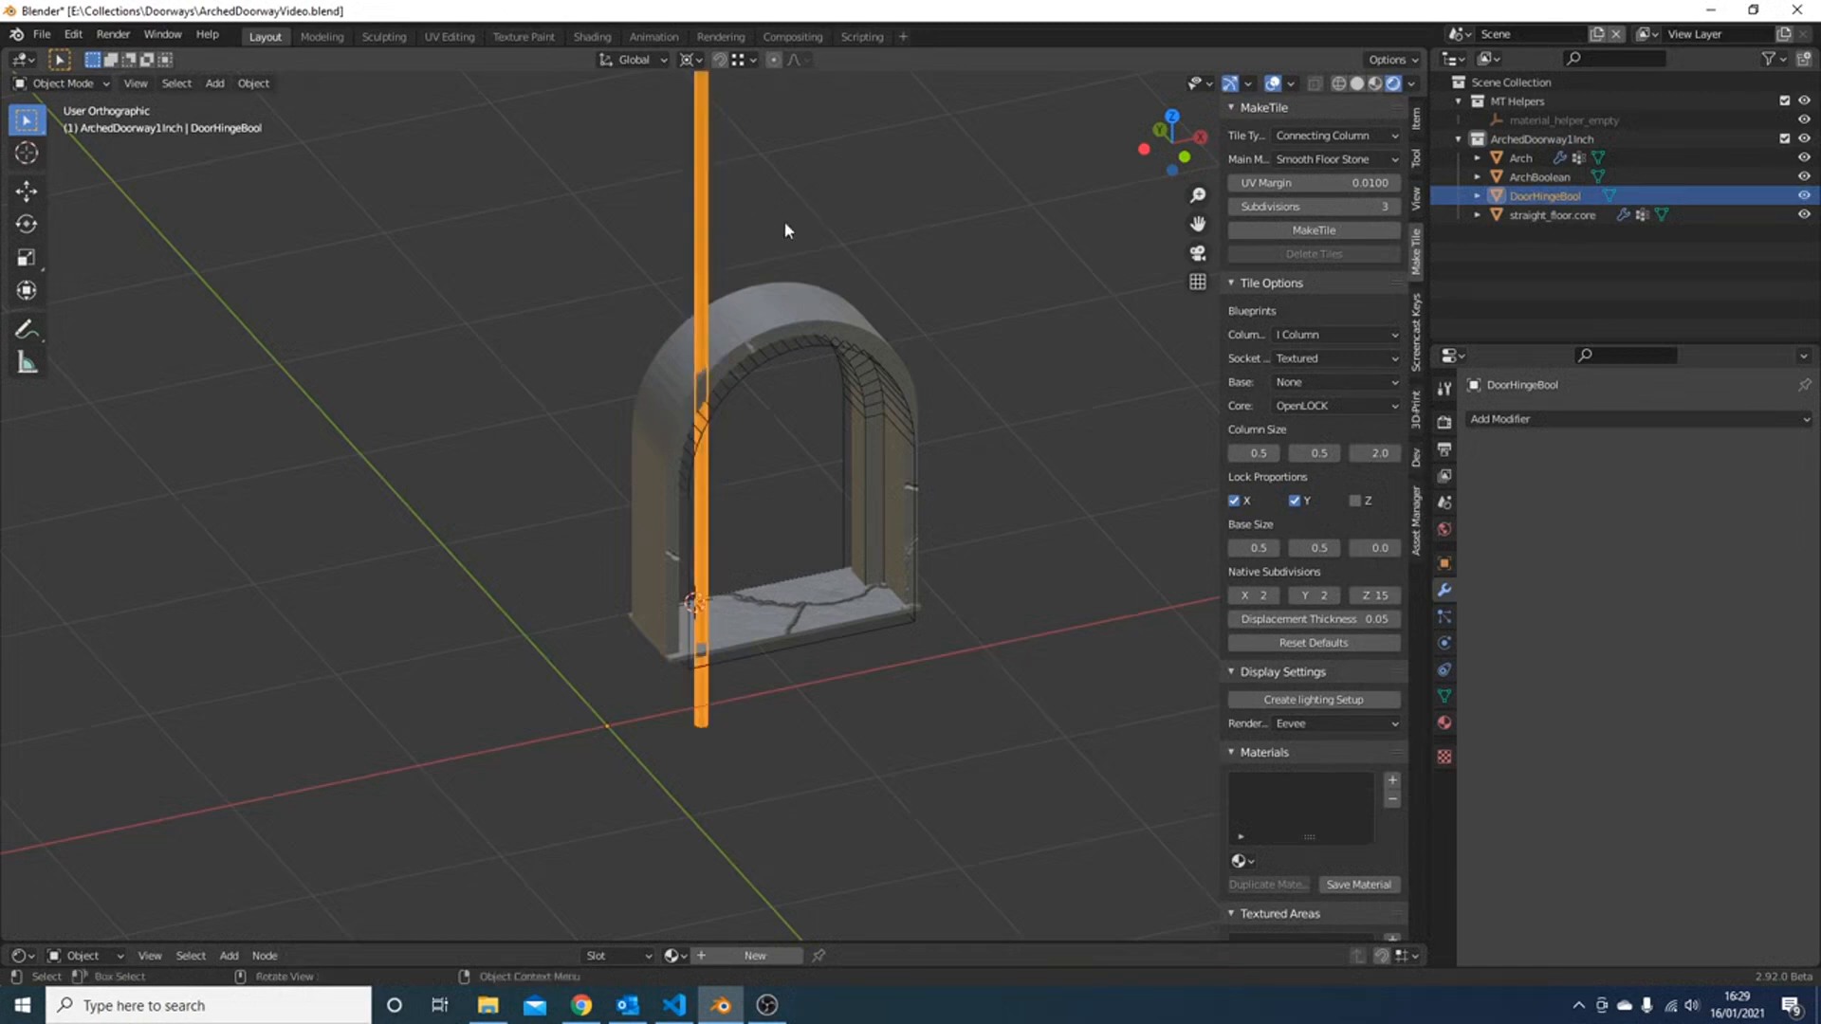
{"action": "left_click", "coordinate": [783, 220]}
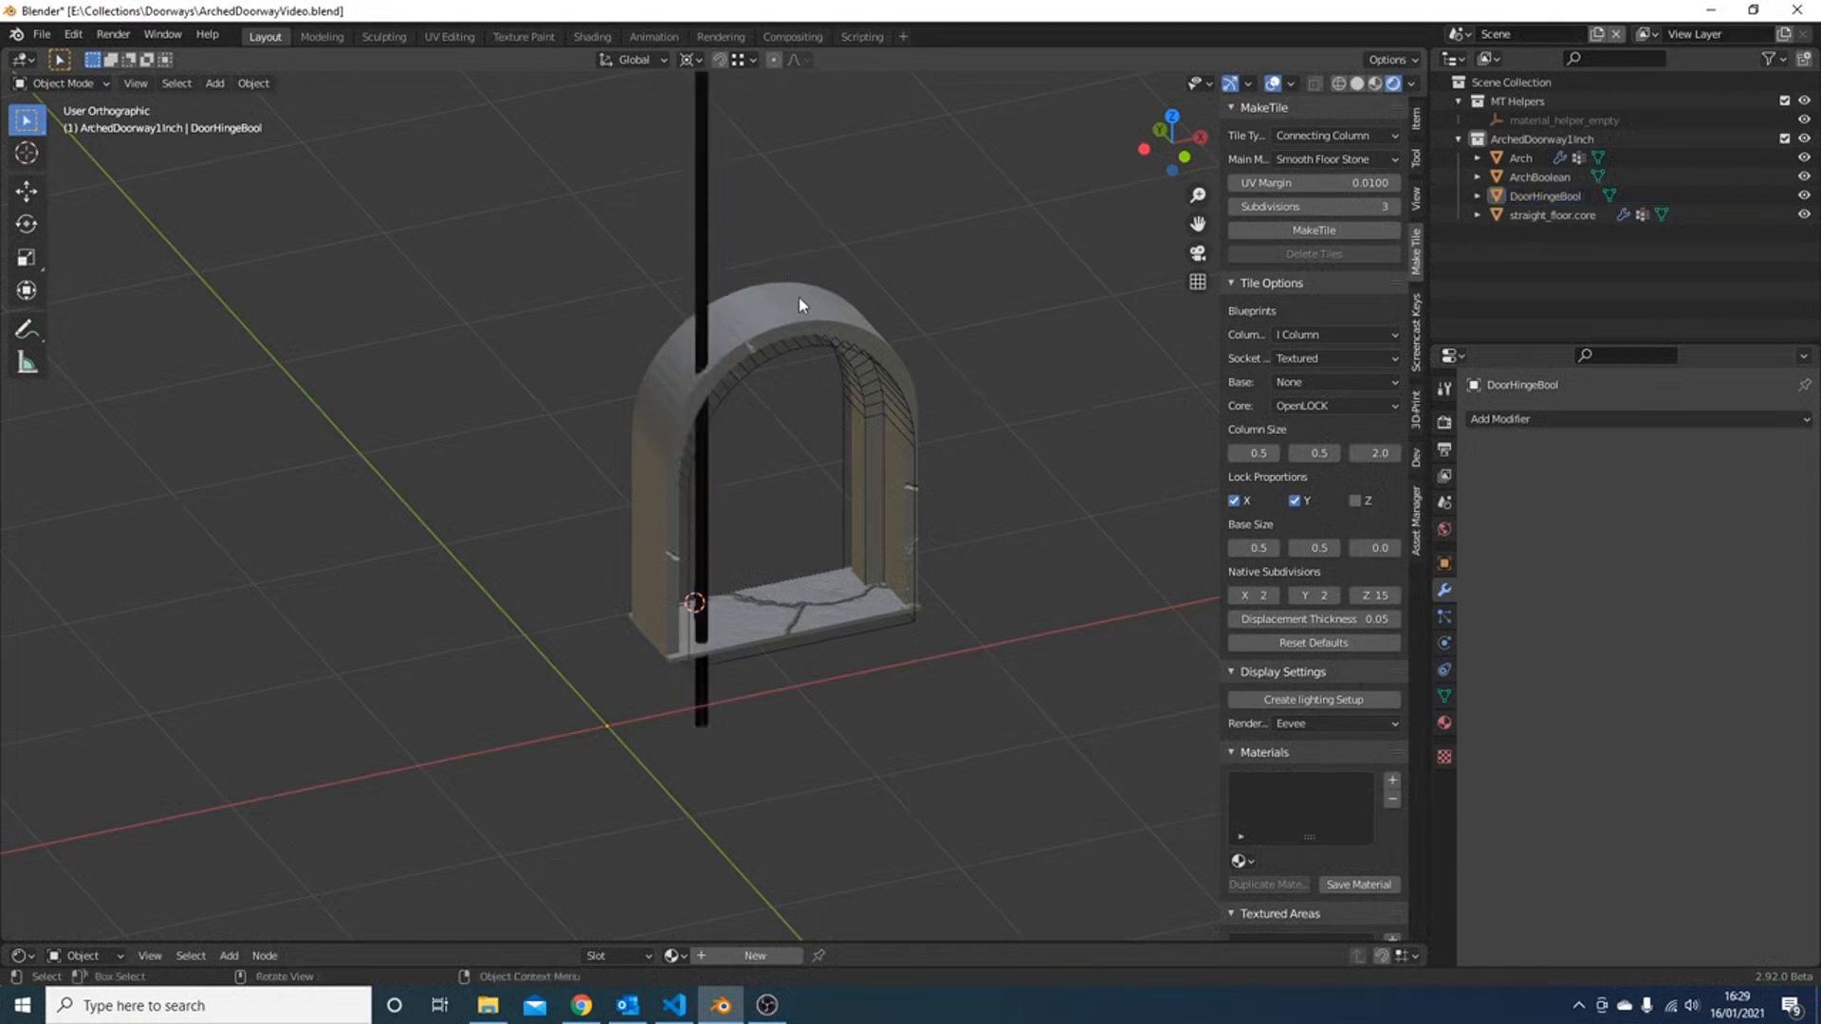
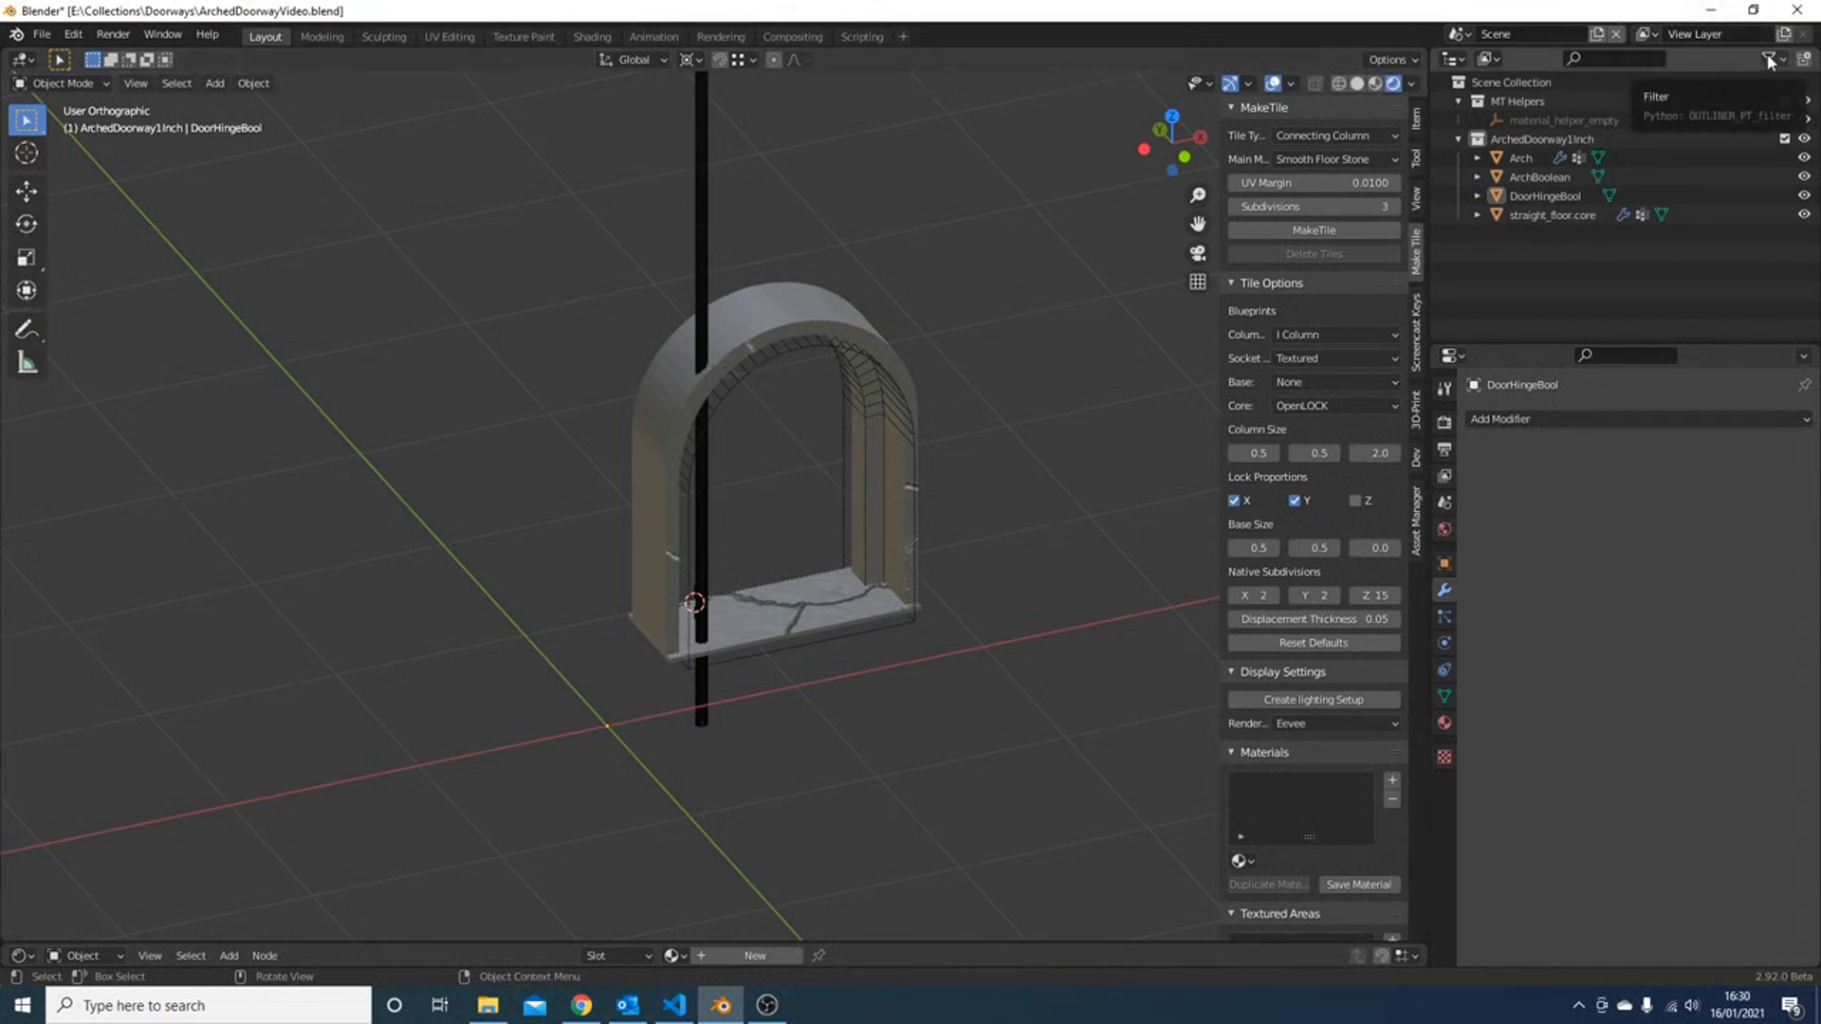
- Show the Disable in Viewports and Disable in Renders toggles in the Outliner
{"action": "left_click", "coordinate": [1770, 59]}
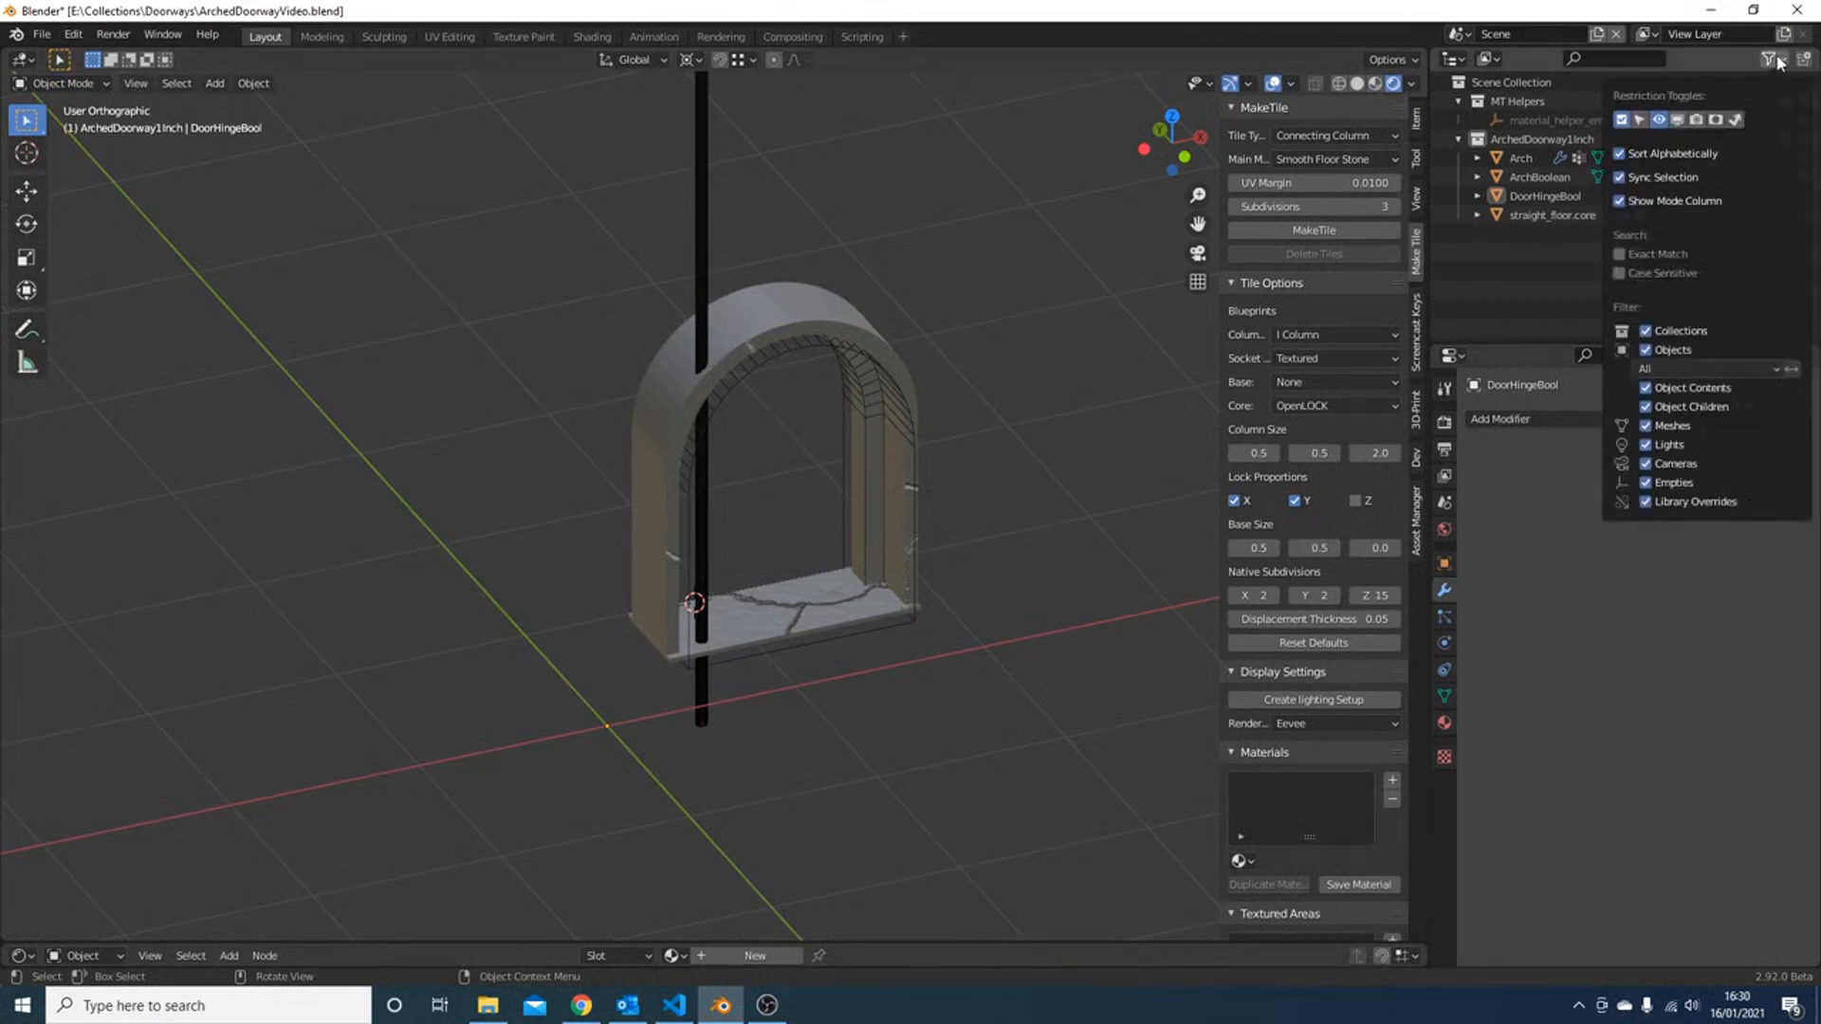
{"action": "left_click", "coordinate": [1675, 122]}
{"action": "left_click", "coordinate": [1697, 121]}
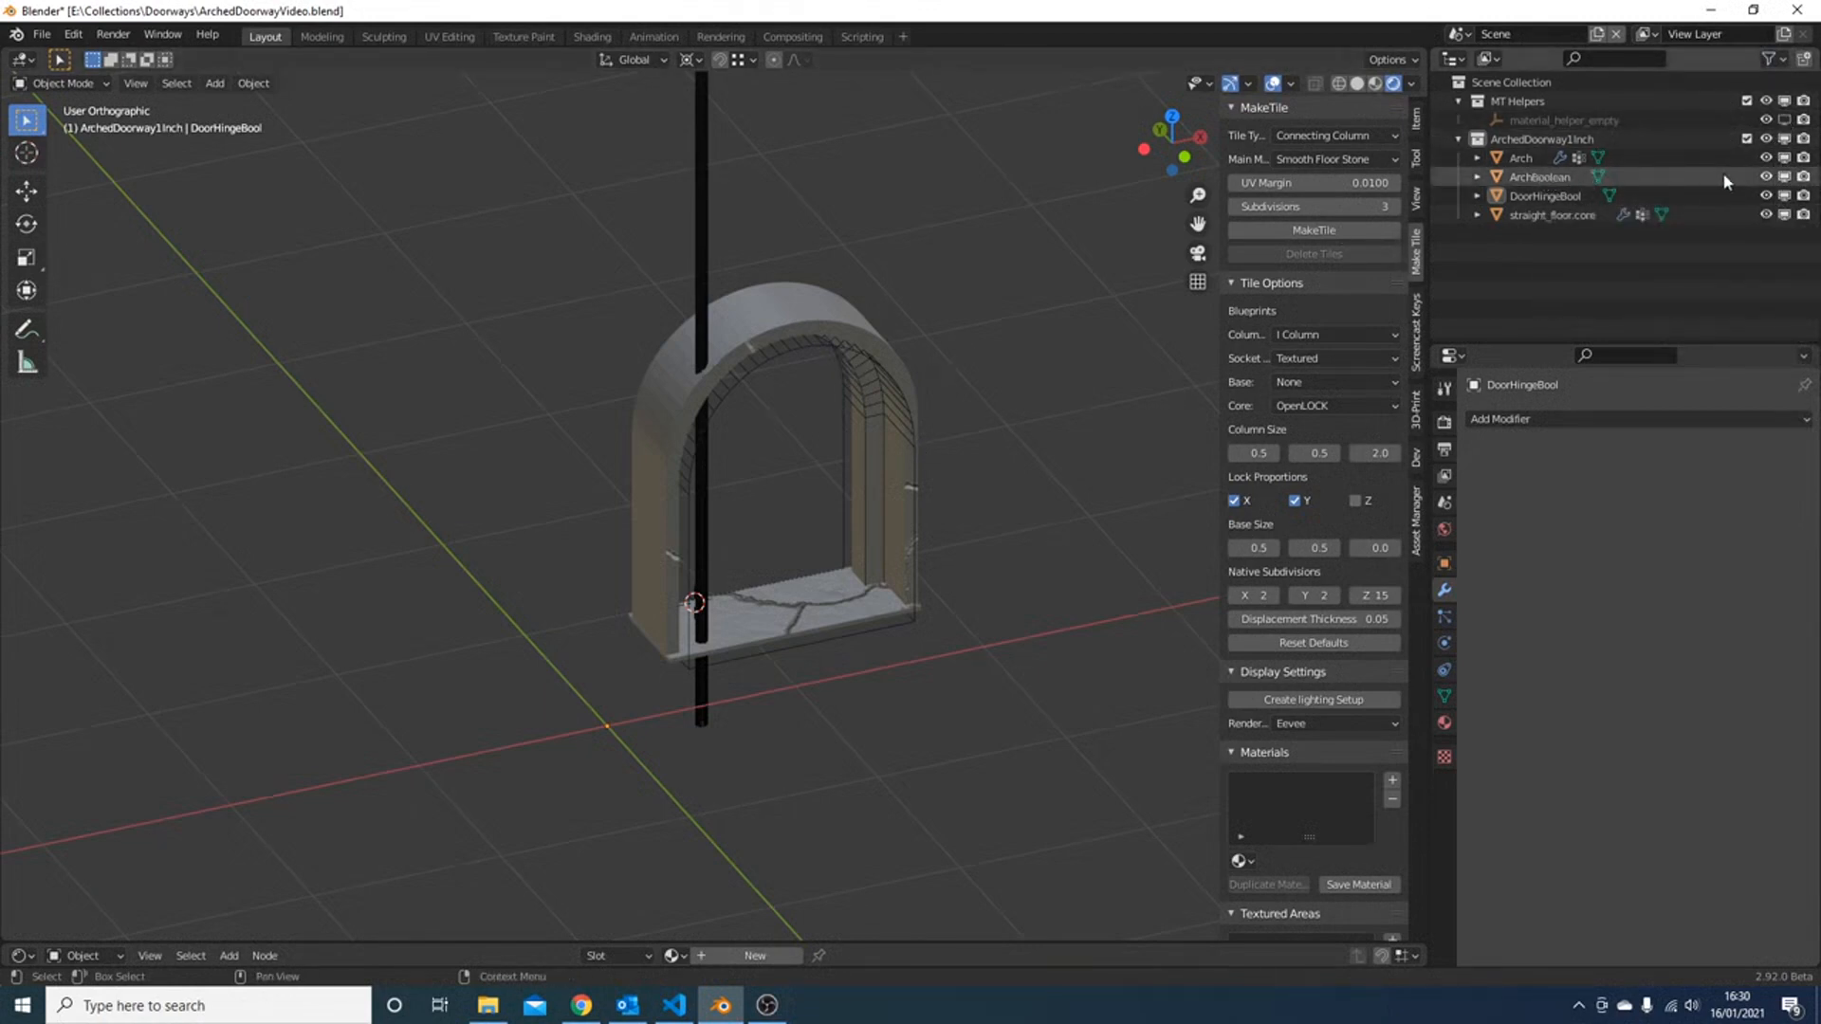
- Disable ArchBoolean and DoorHingeBool in both viewports and renders
{"action": "left_click", "coordinate": [1785, 178]}
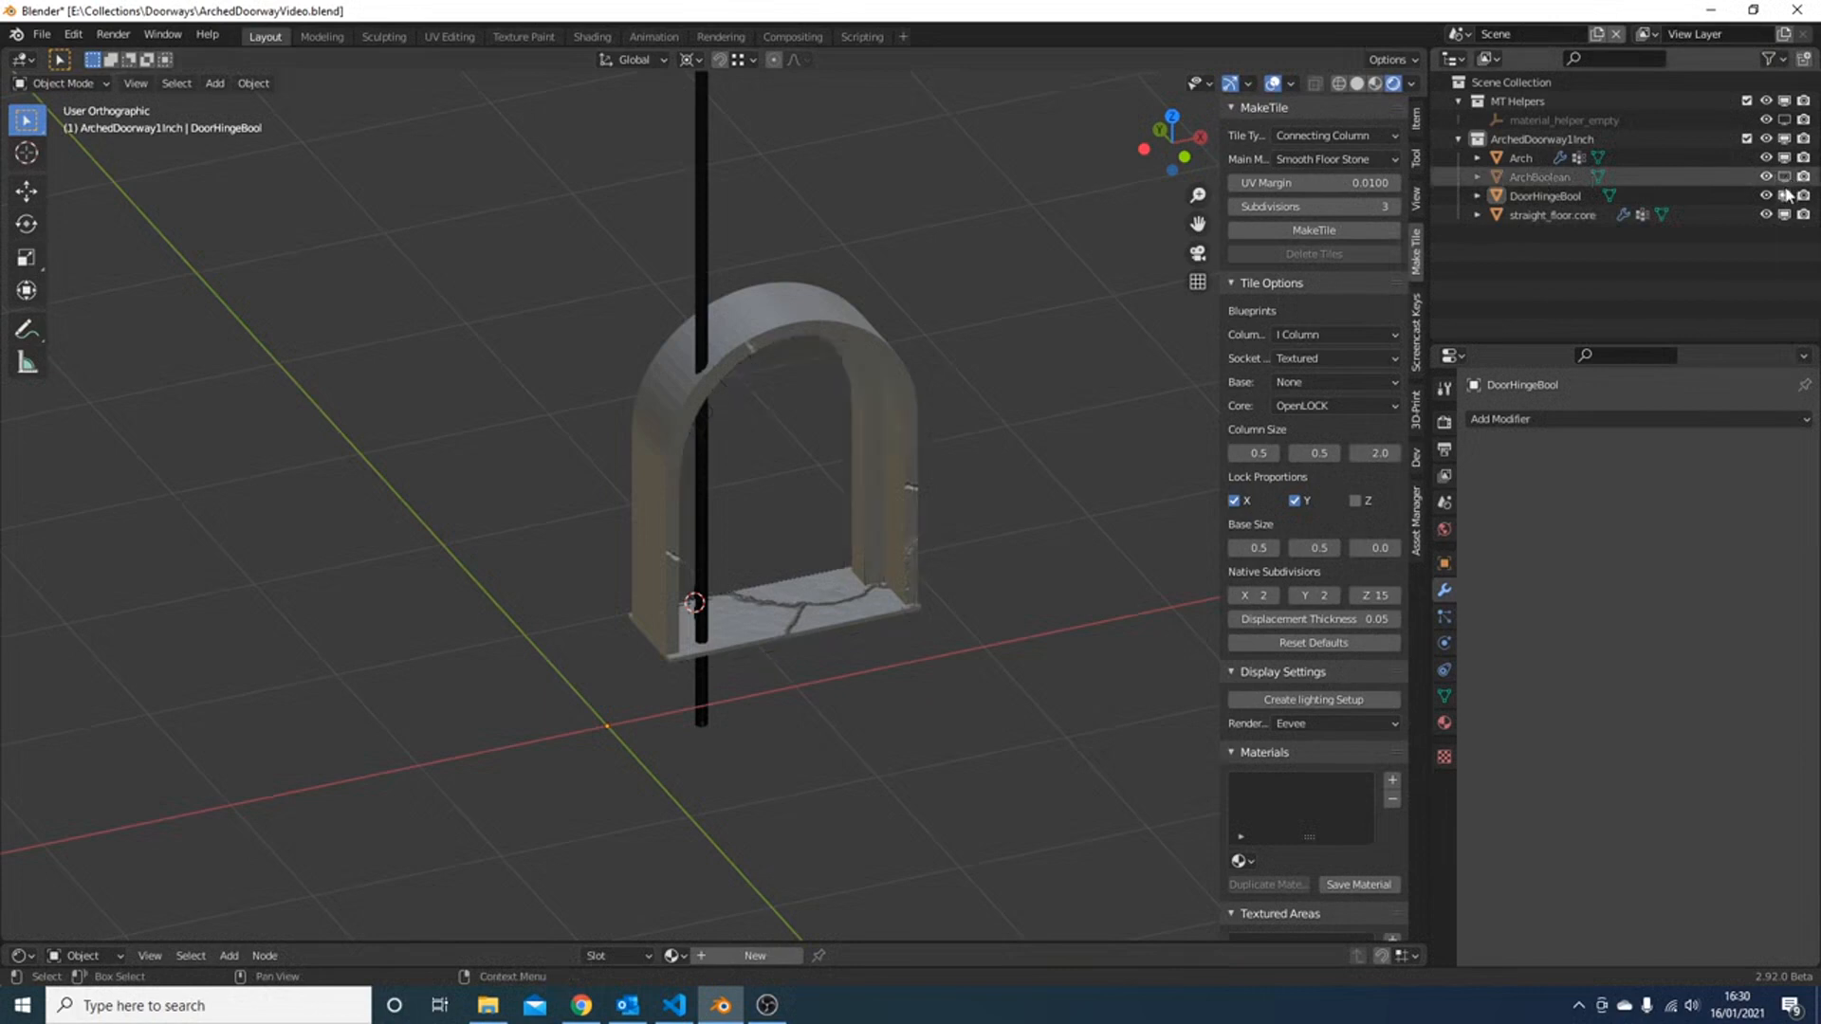
{"action": "left_click", "coordinate": [1785, 197]}
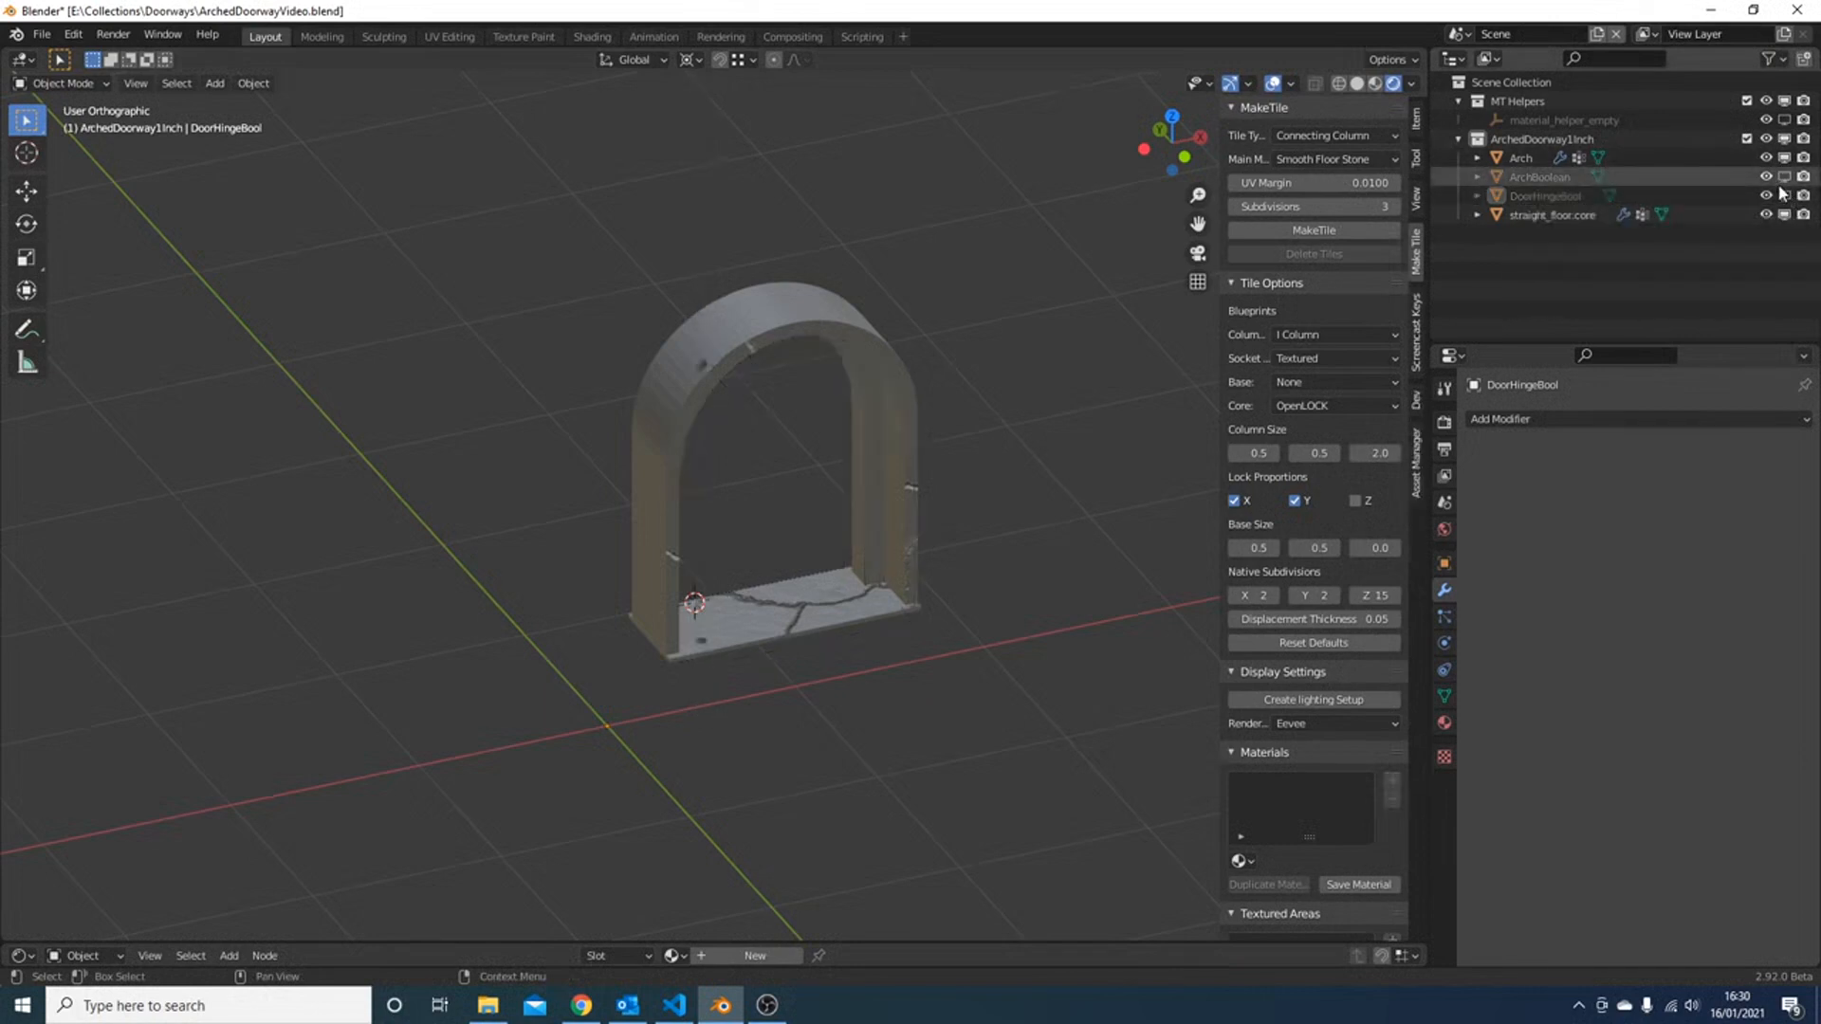
{"action": "left_click", "coordinate": [1804, 177]}
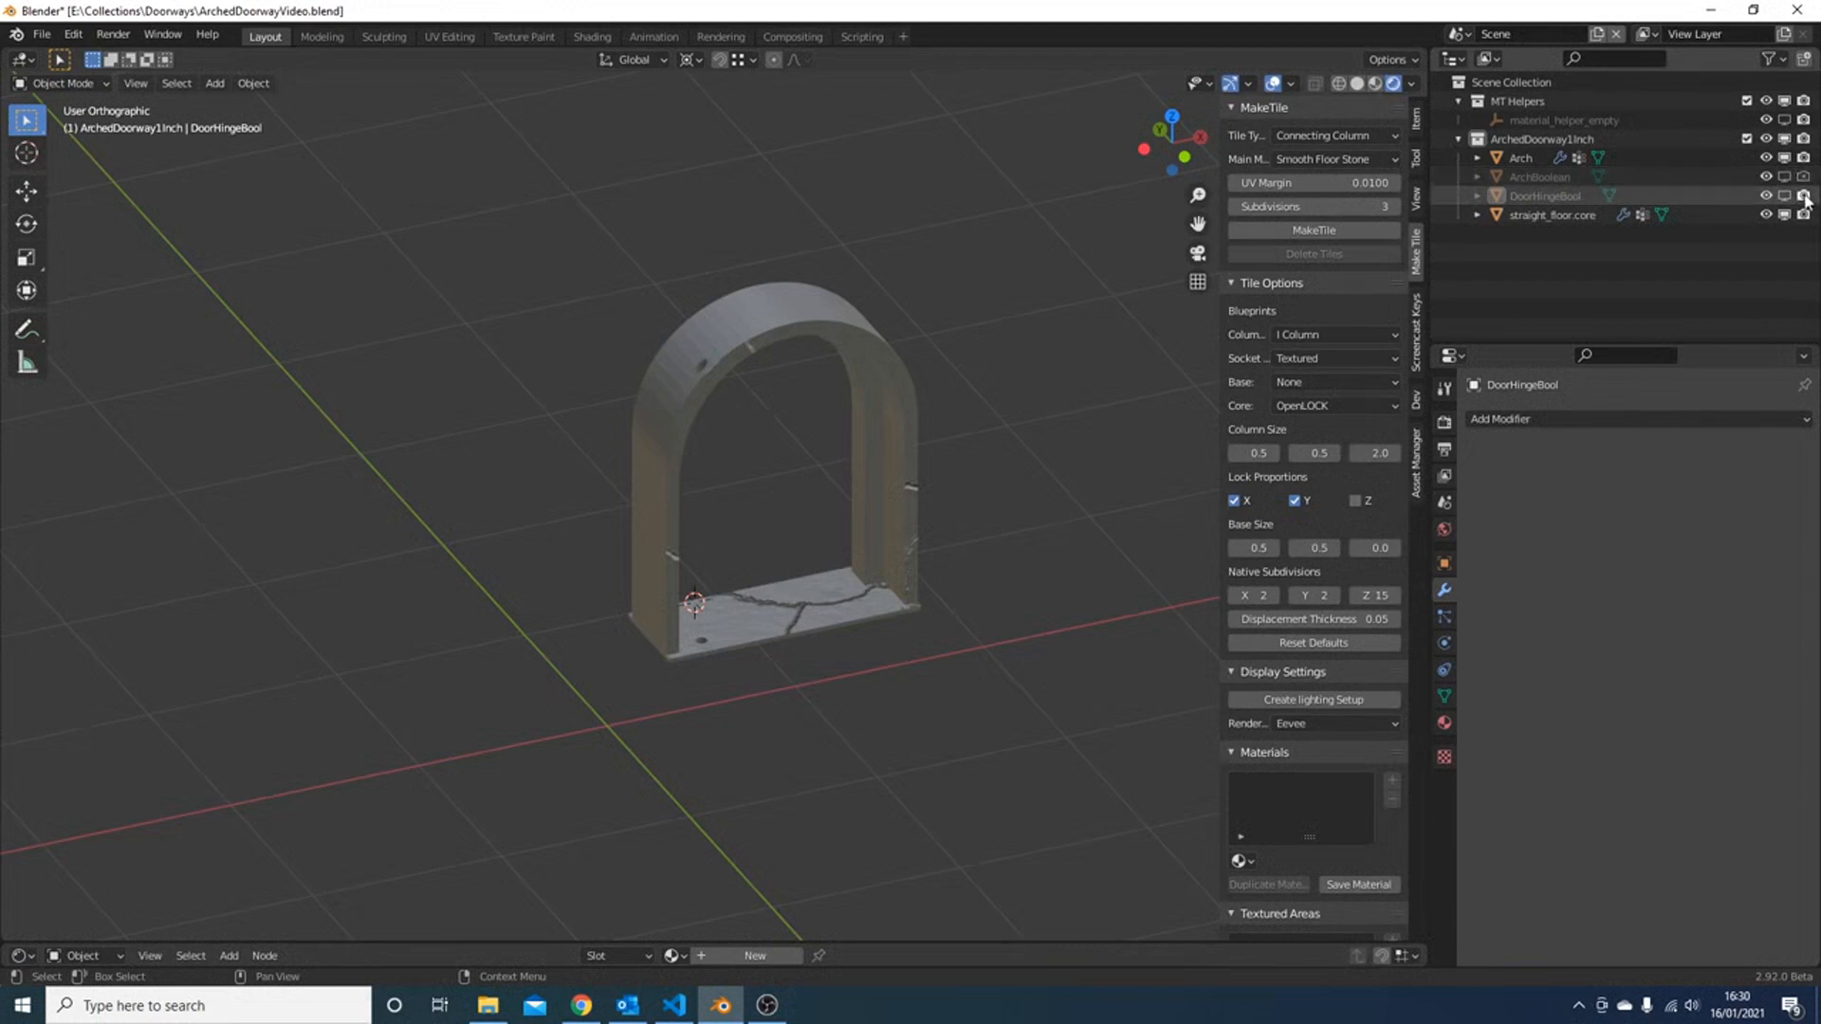
{"action": "left_click", "coordinate": [1804, 196]}
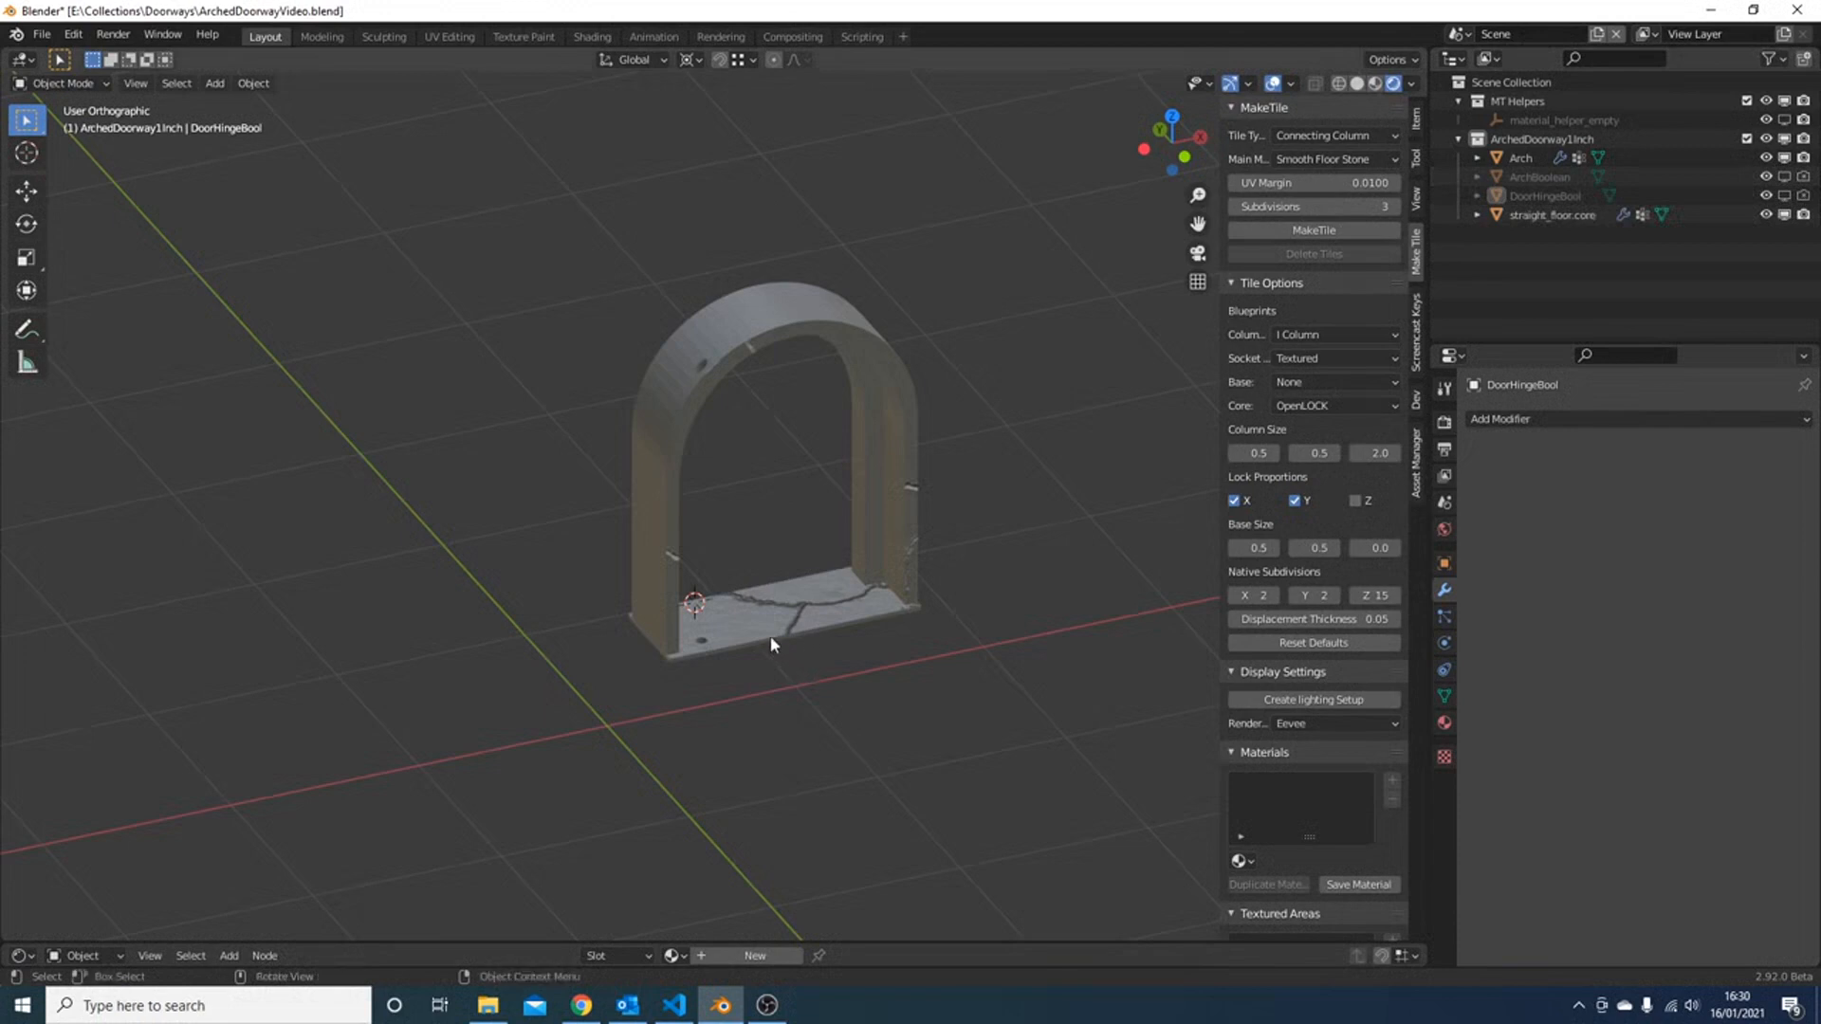
- Select the arch and add a category named Example under Collections in the asset manager
{"action": "left_click", "coordinate": [795, 323]}
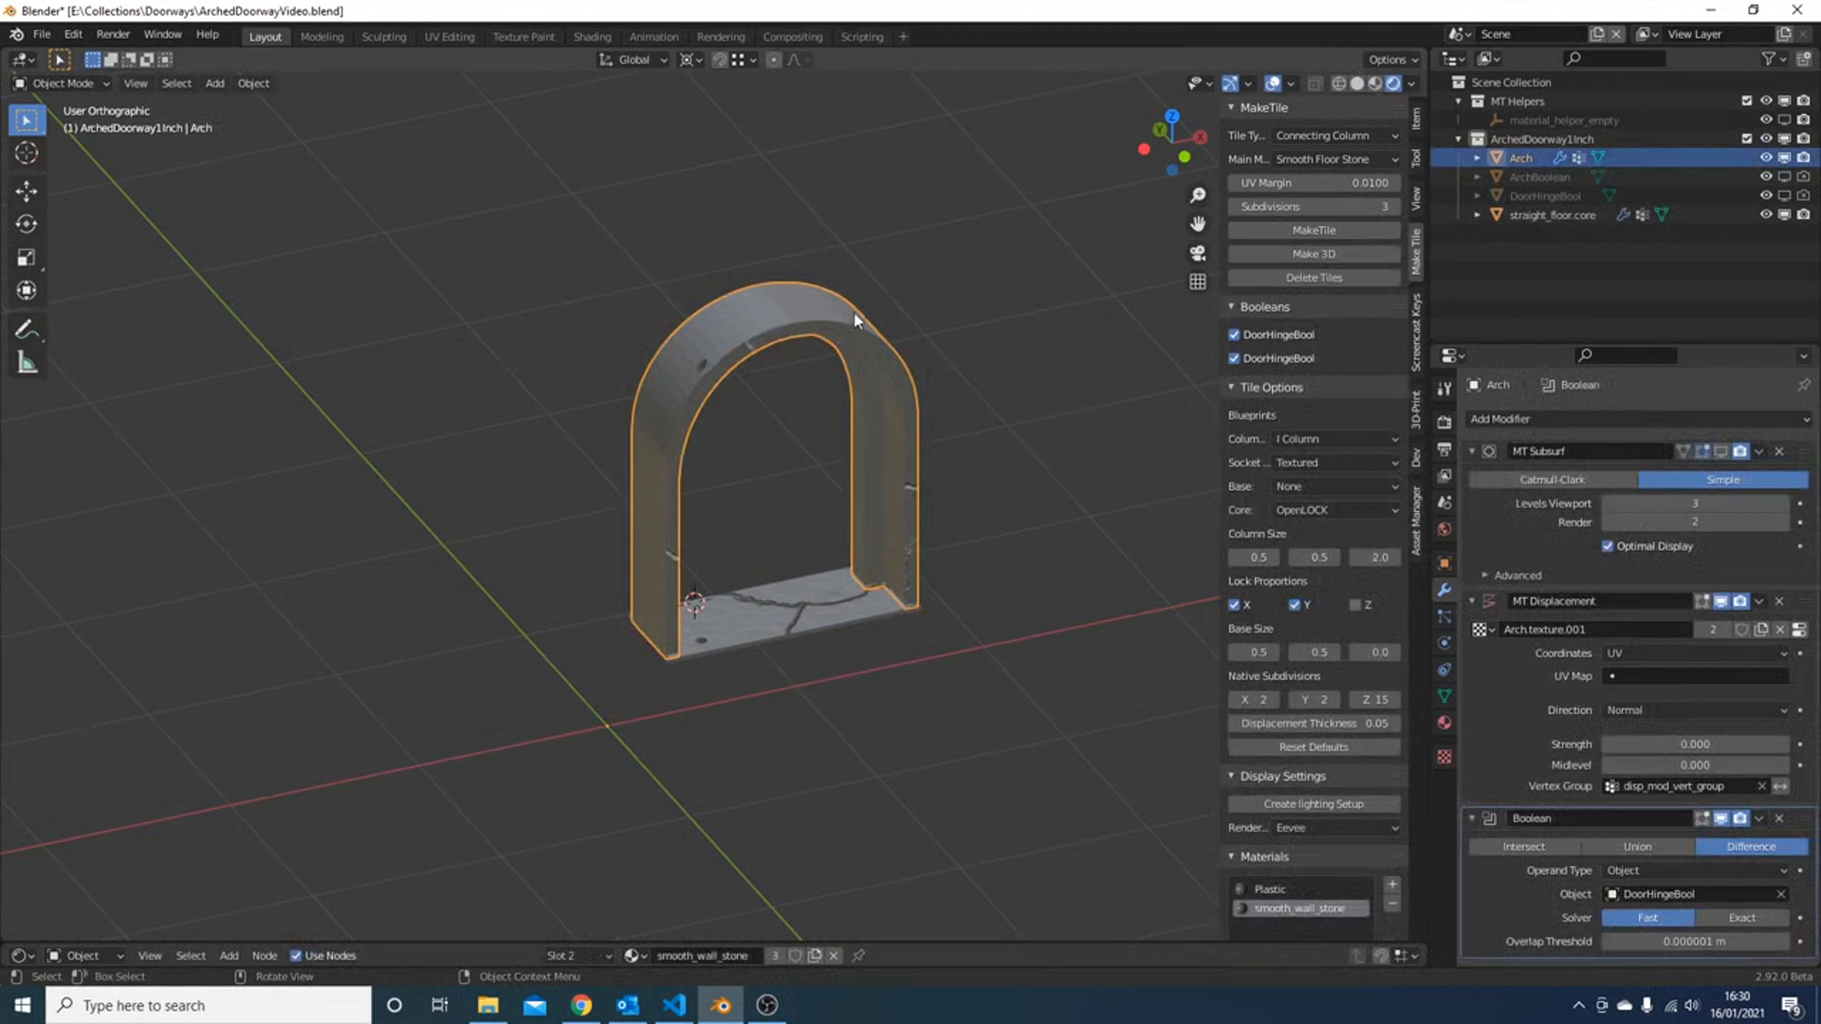
{"action": "left_click", "coordinate": [1418, 540]}
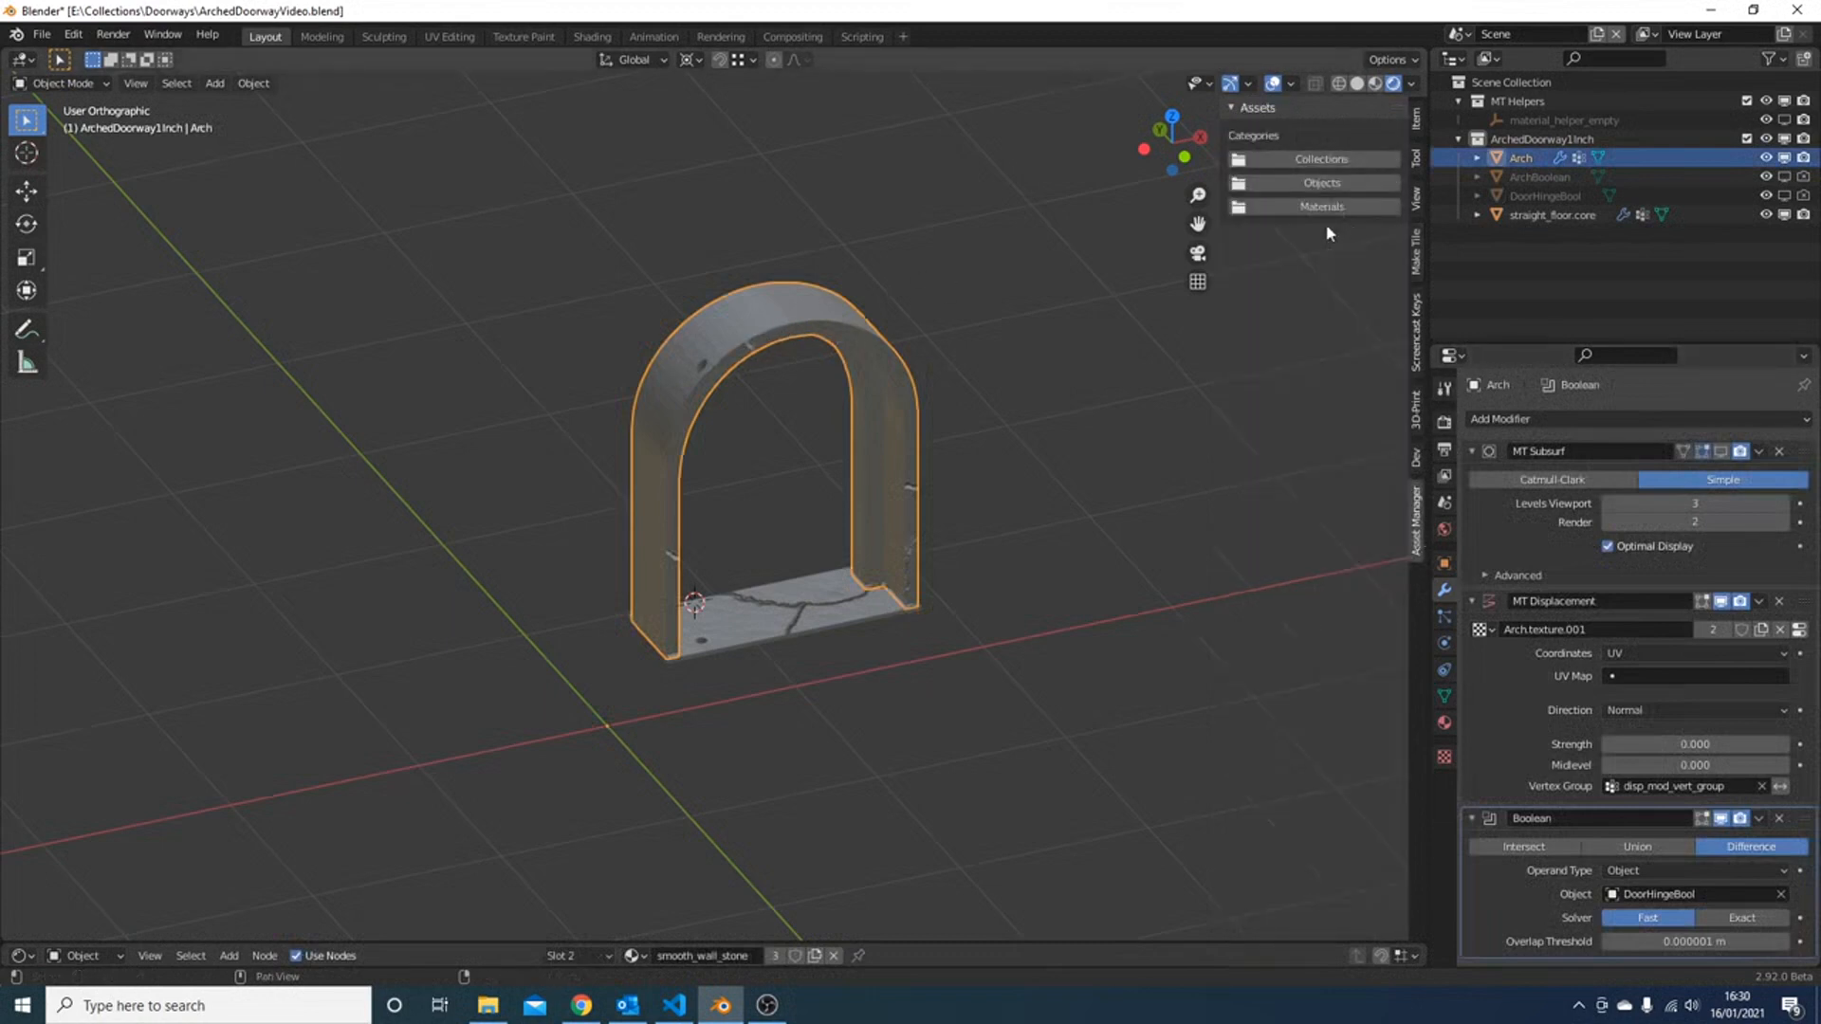
{"action": "left_click", "coordinate": [1309, 156]}
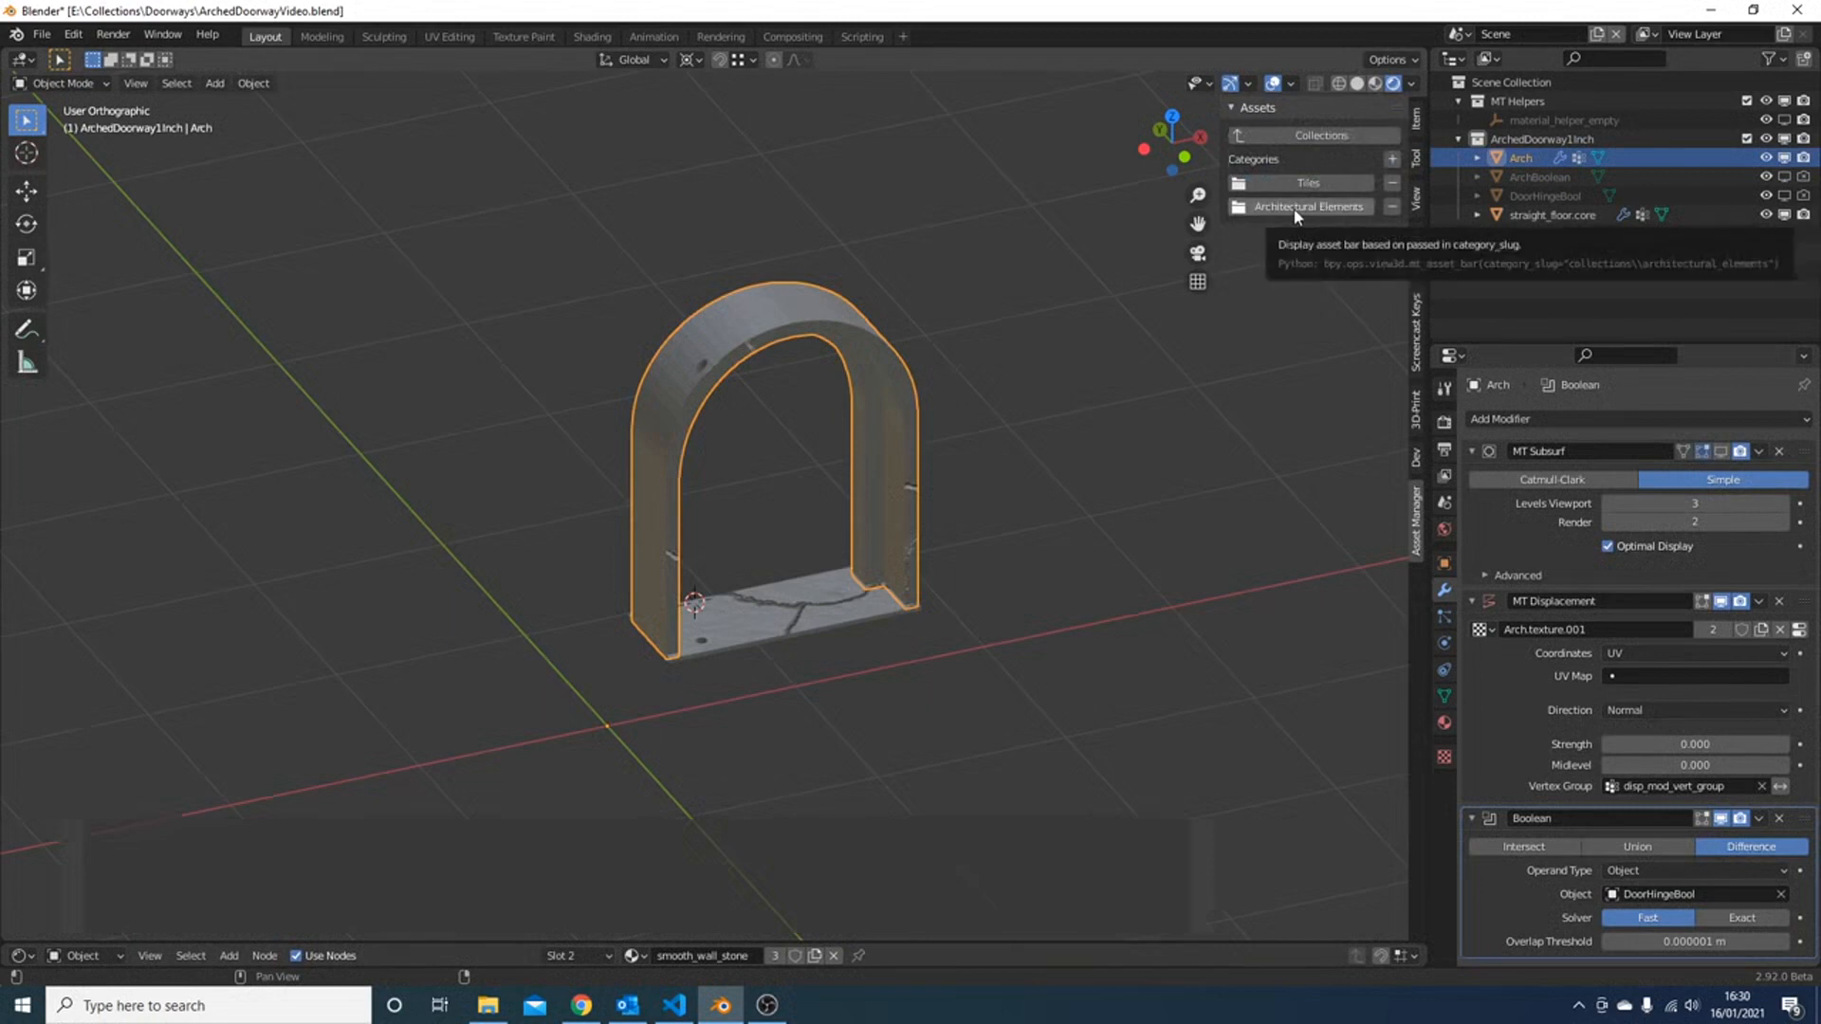
{"action": "left_click", "coordinate": [1392, 159]}
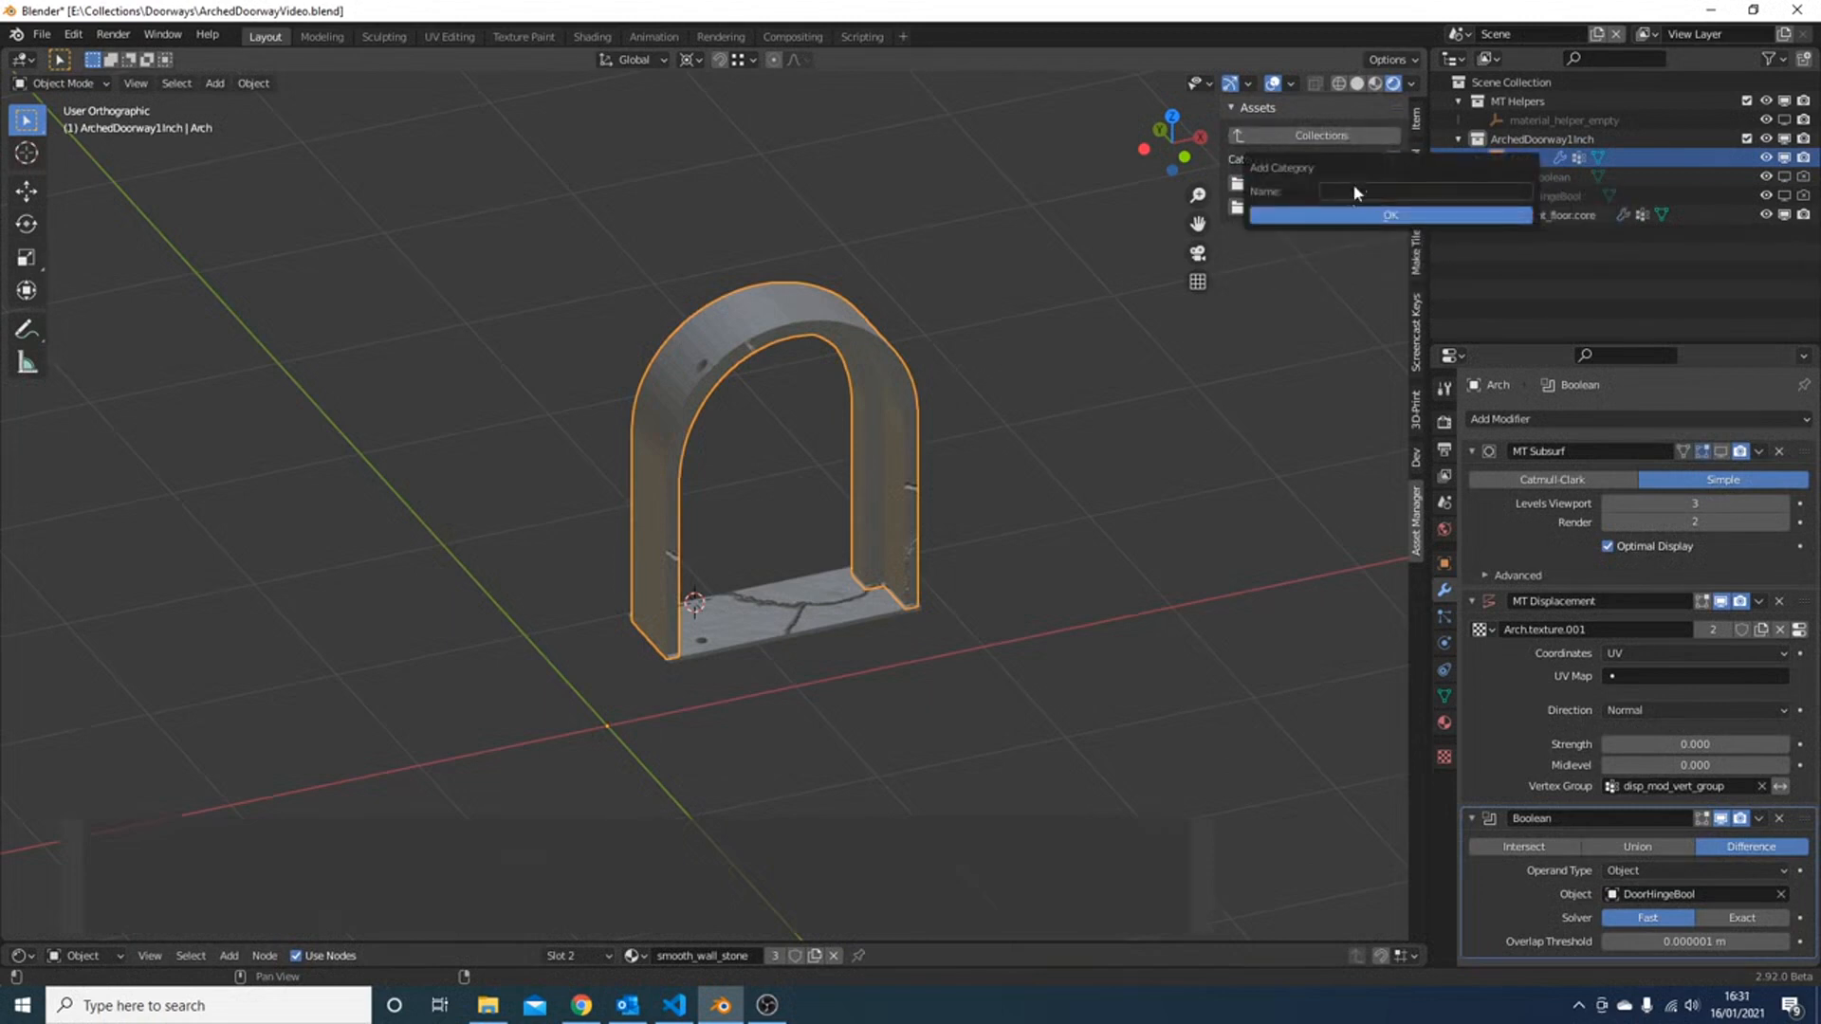
{"action": "type", "text": "Example"}
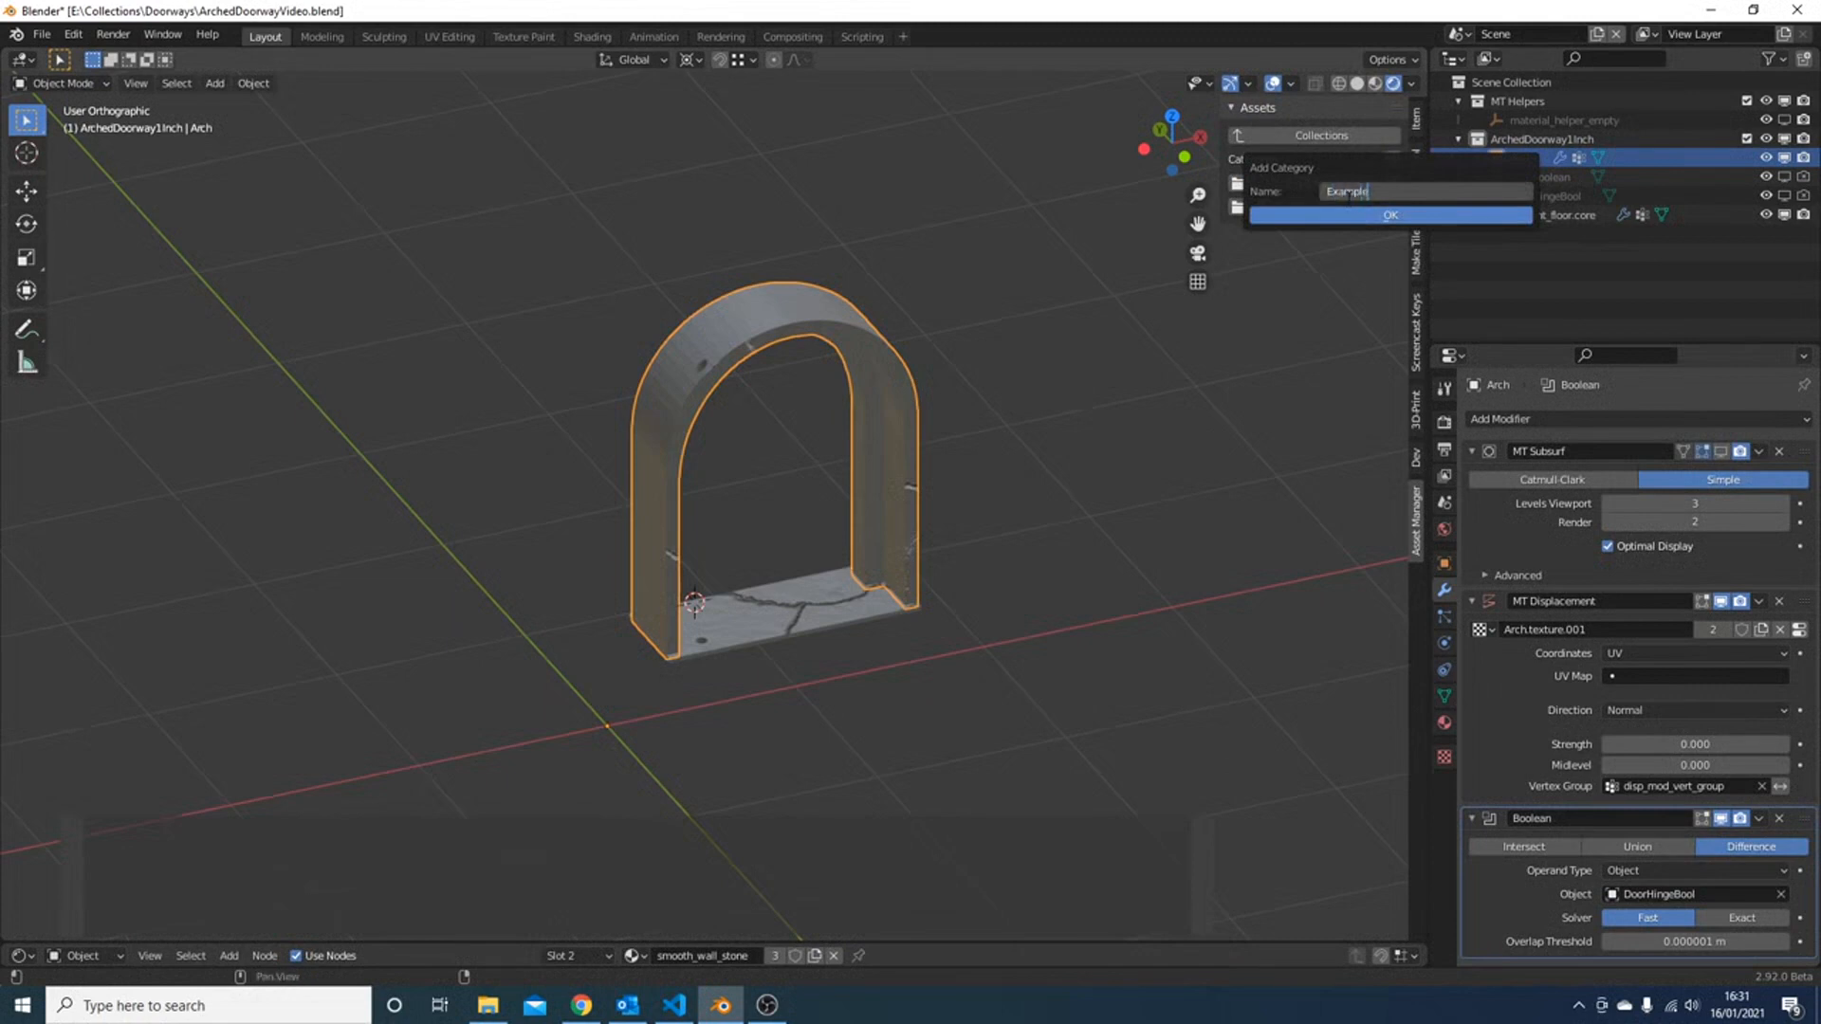
{"action": "key", "text": "Return"}
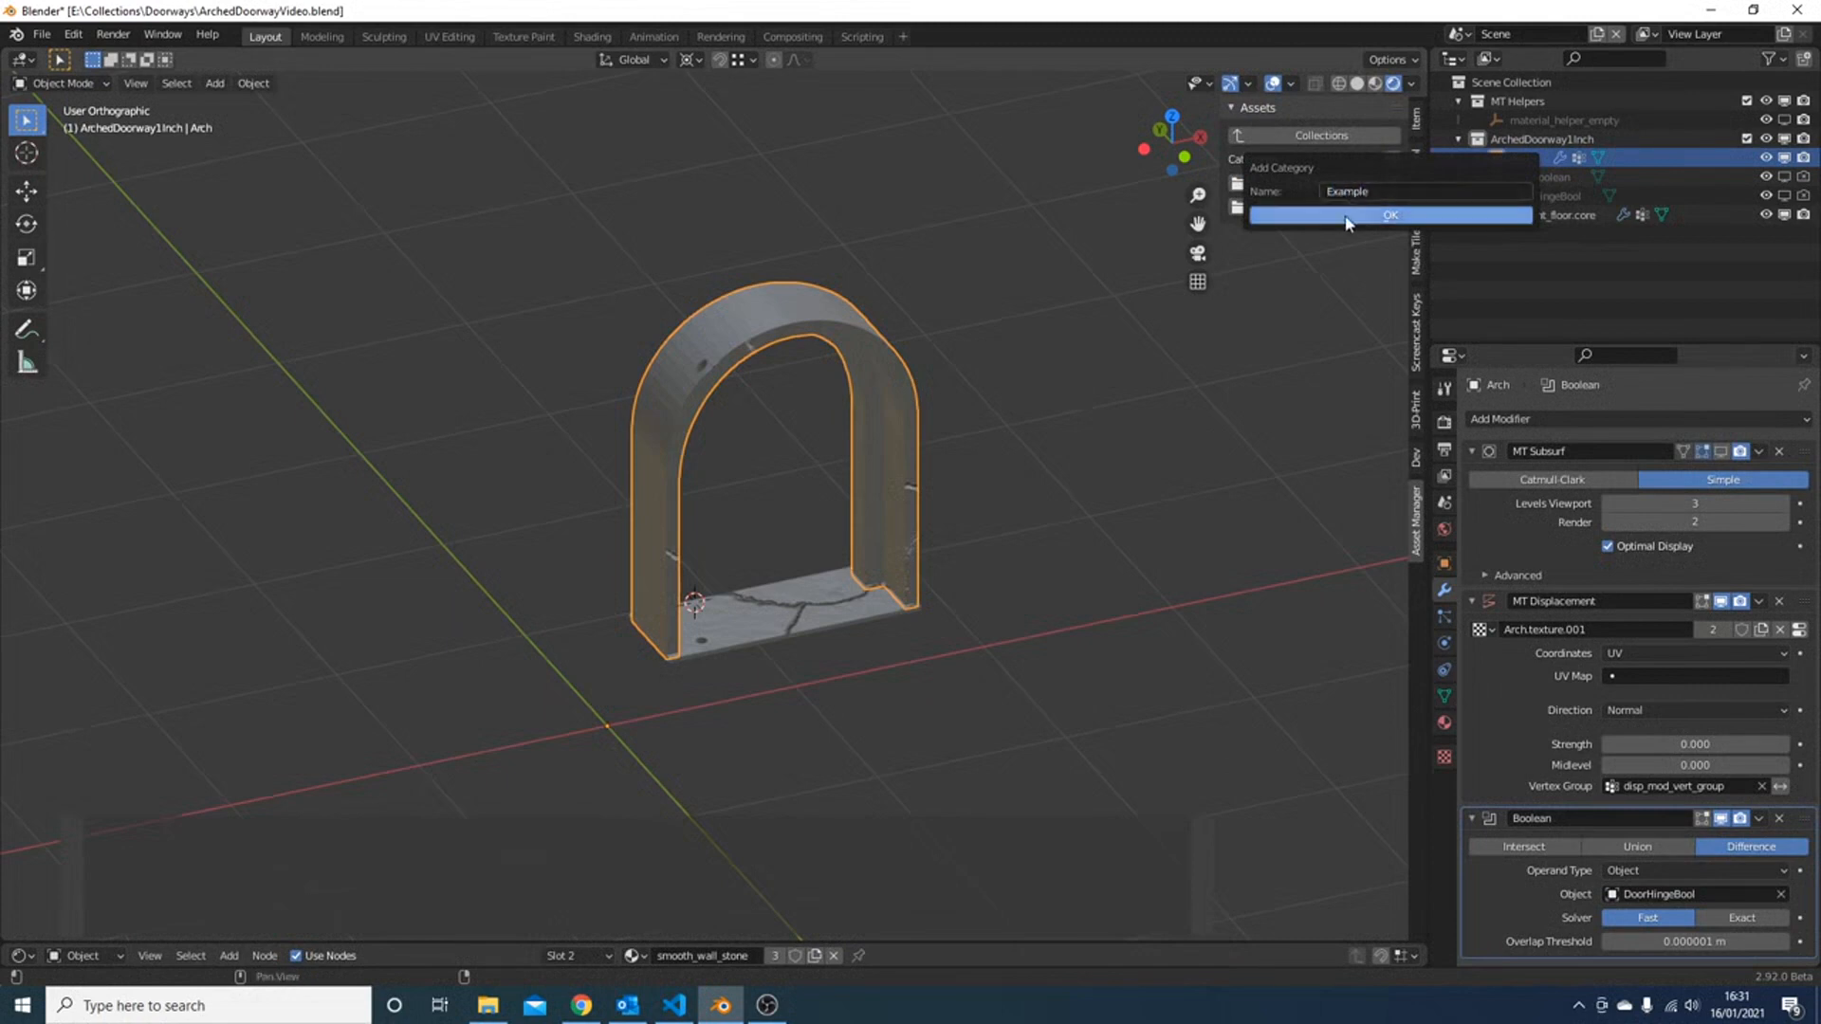
{"action": "left_click", "coordinate": [1350, 213]}
- Save the arch's owning collection to the MakeTile library as "Arched Doorway 1 inch" with the collection type Architectural Element
{"action": "right_click", "coordinate": [769, 340]}
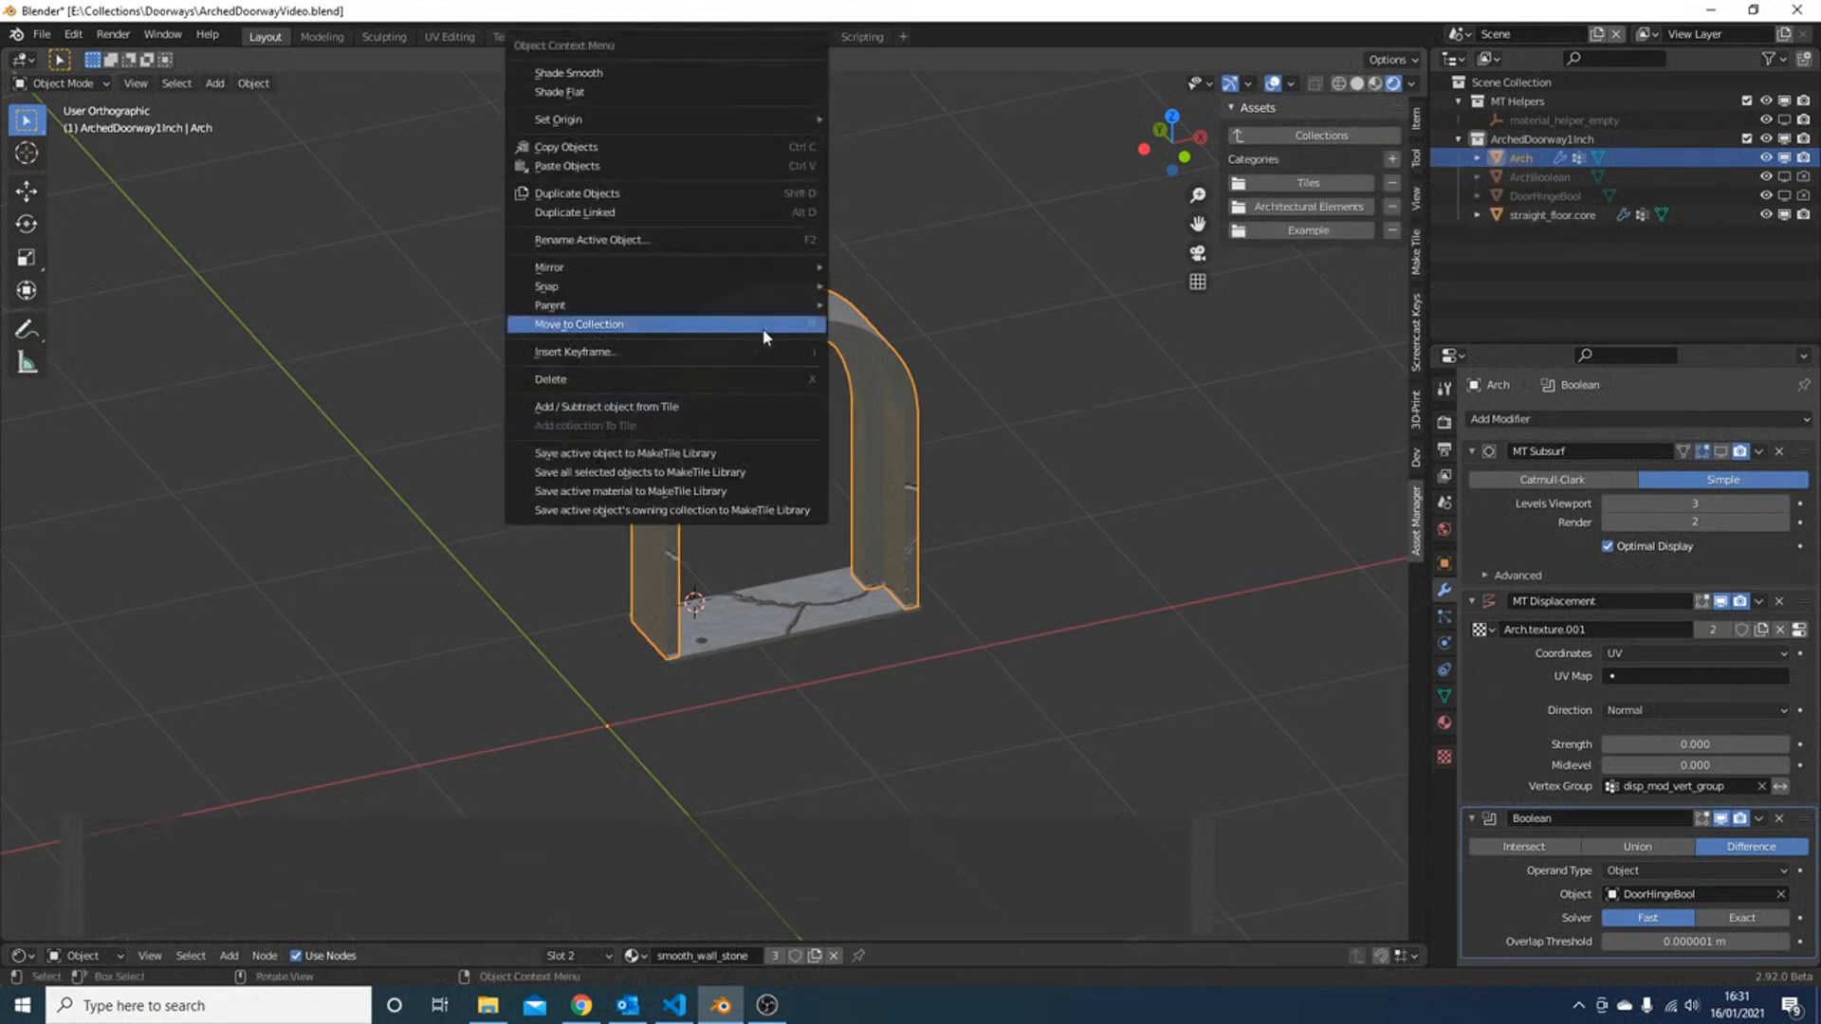
{"action": "left_click", "coordinate": [611, 513]}
{"action": "left_click", "coordinate": [594, 547]}
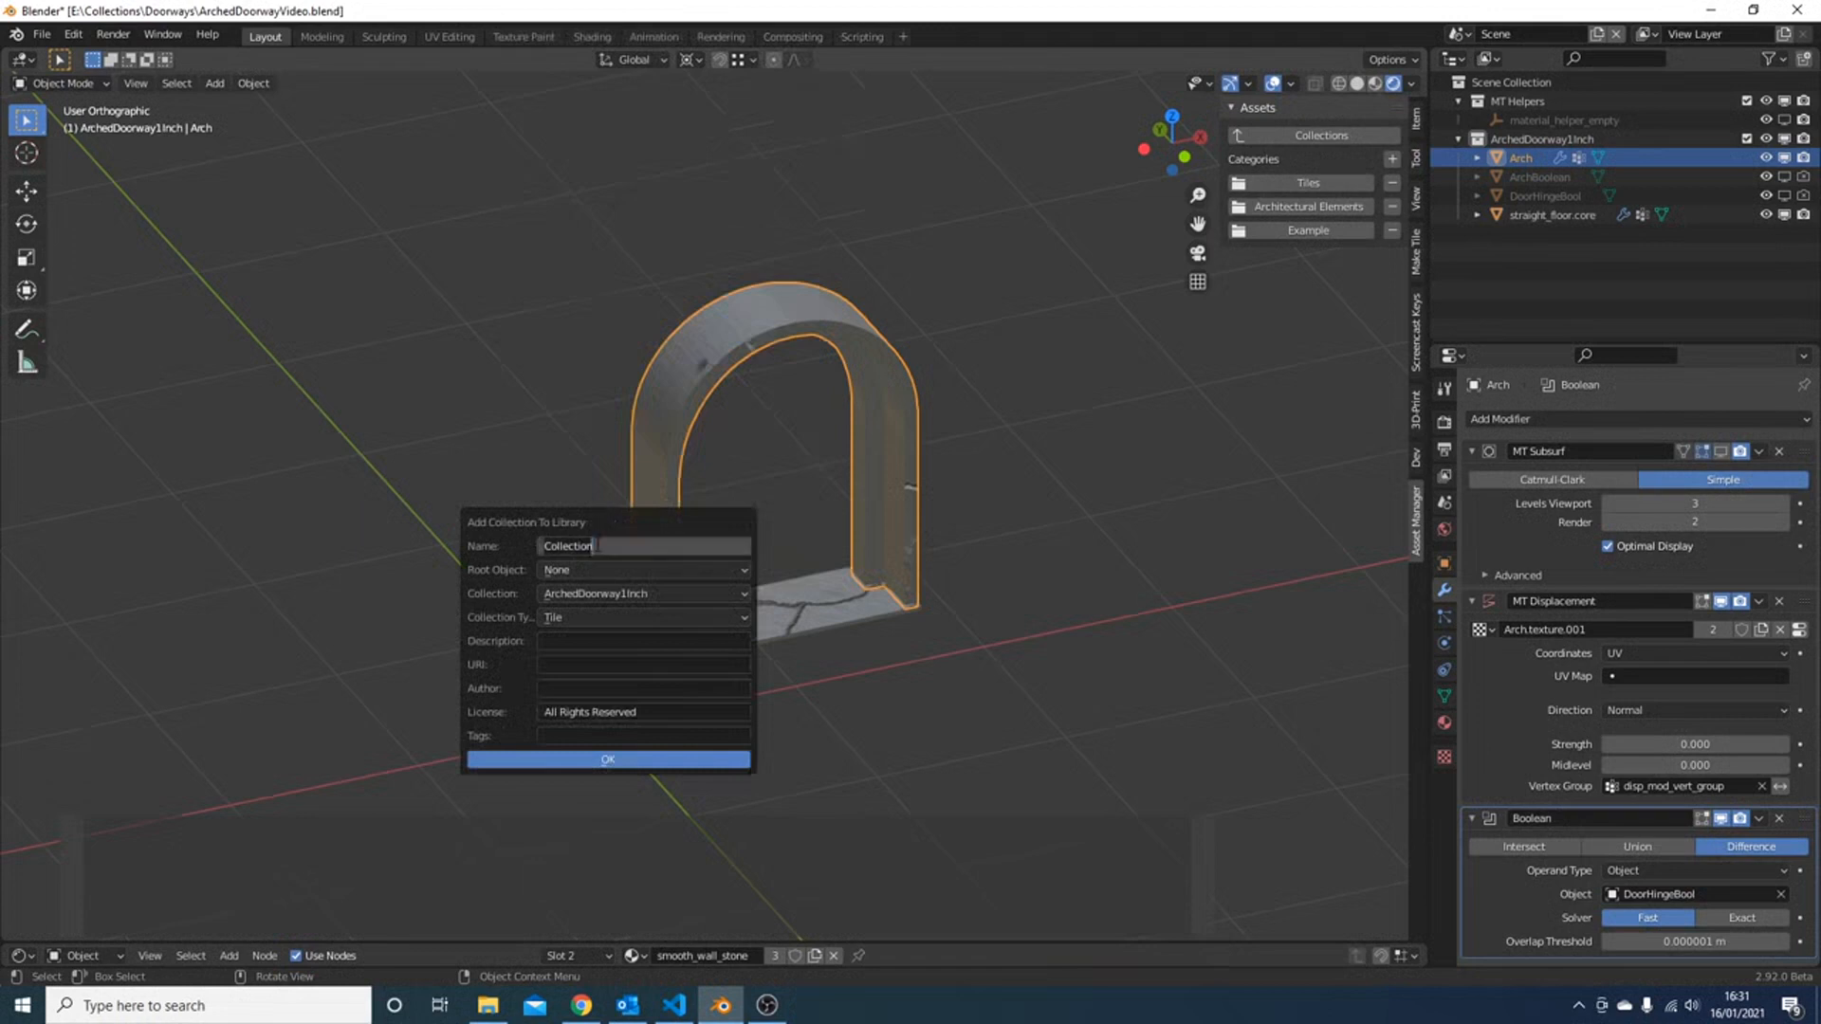
{"action": "type", "text": "Arched Doorway 1"}
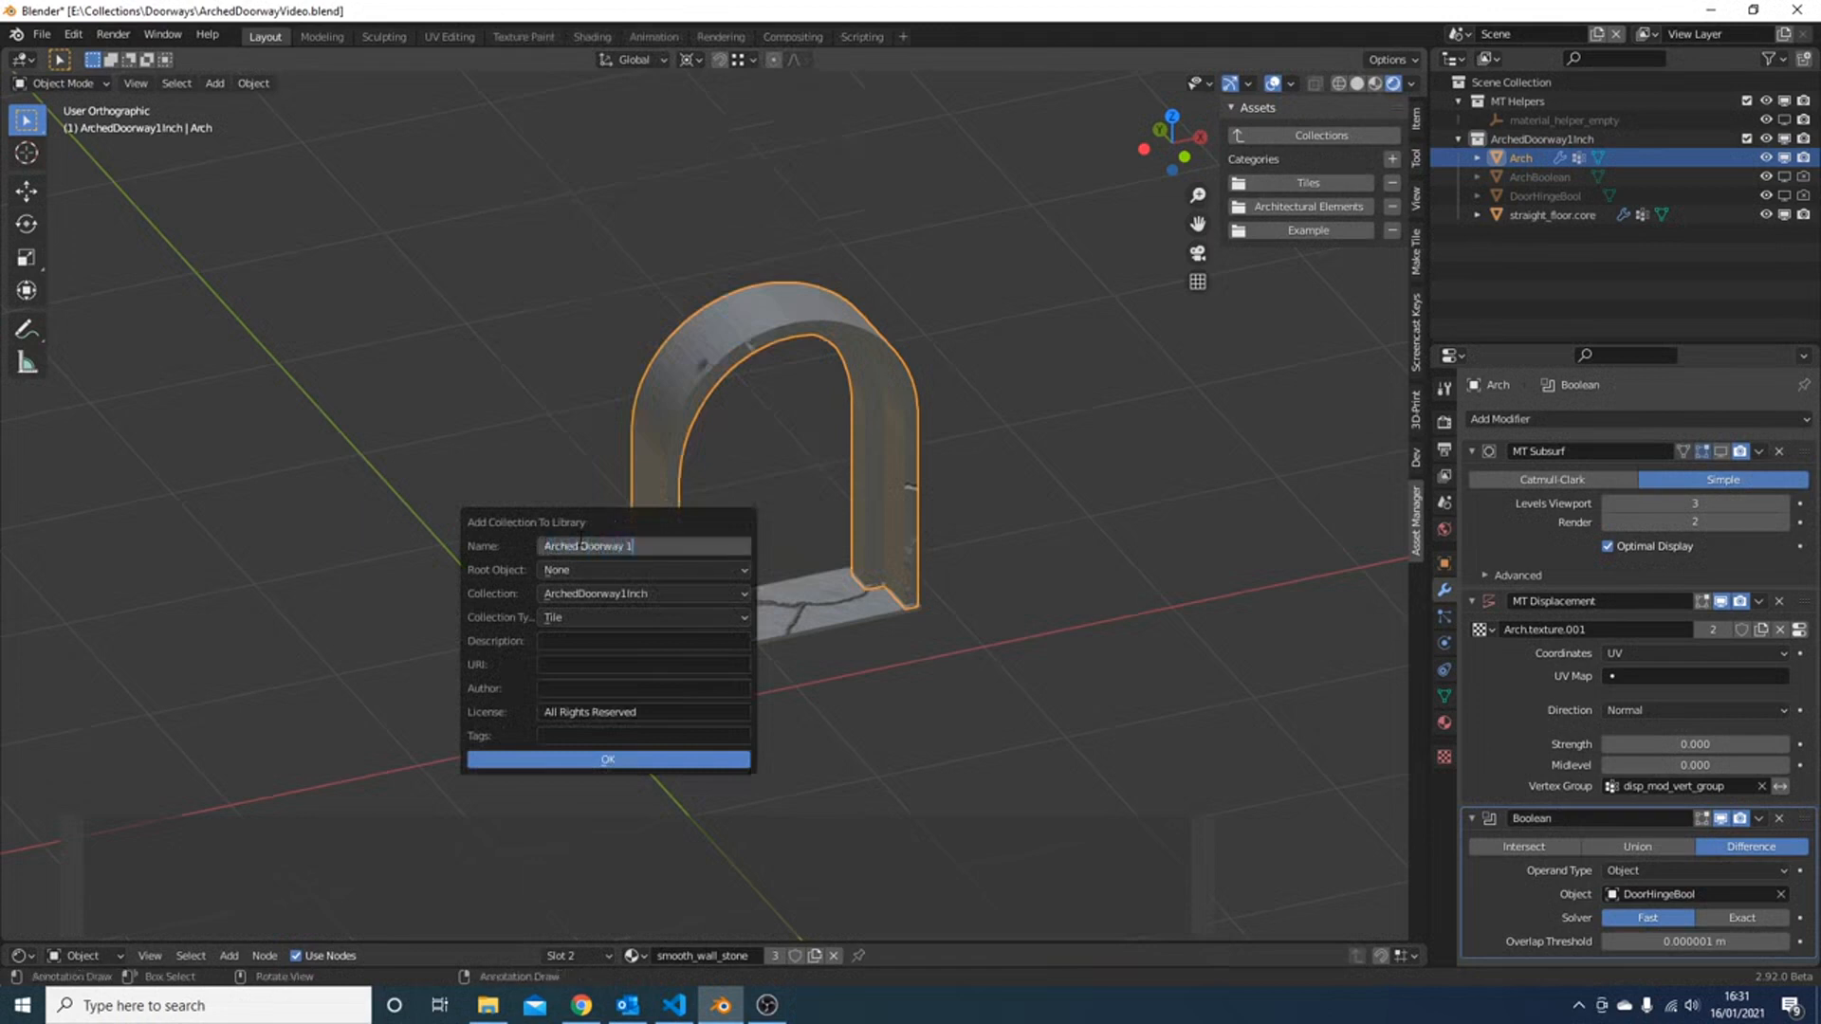
{"action": "type", "text": " inch"}
{"action": "key", "text": "Return"}
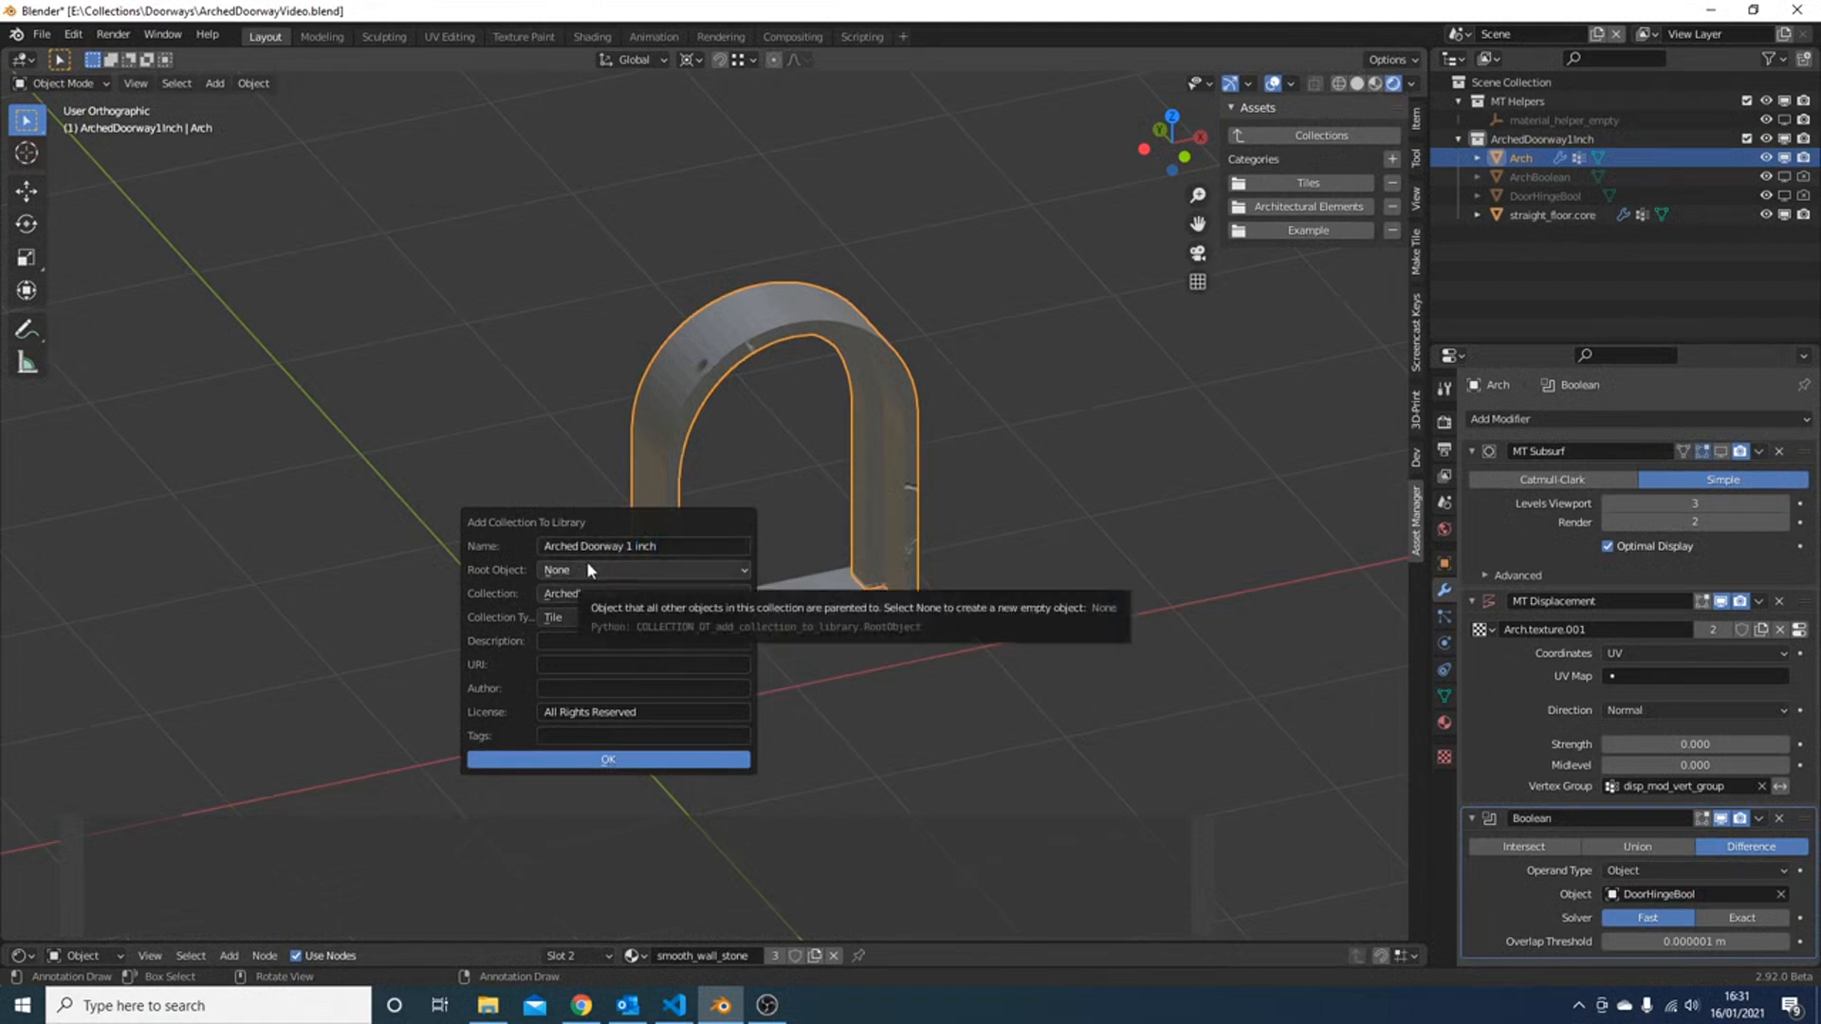
{"action": "left_click", "coordinate": [575, 616]}
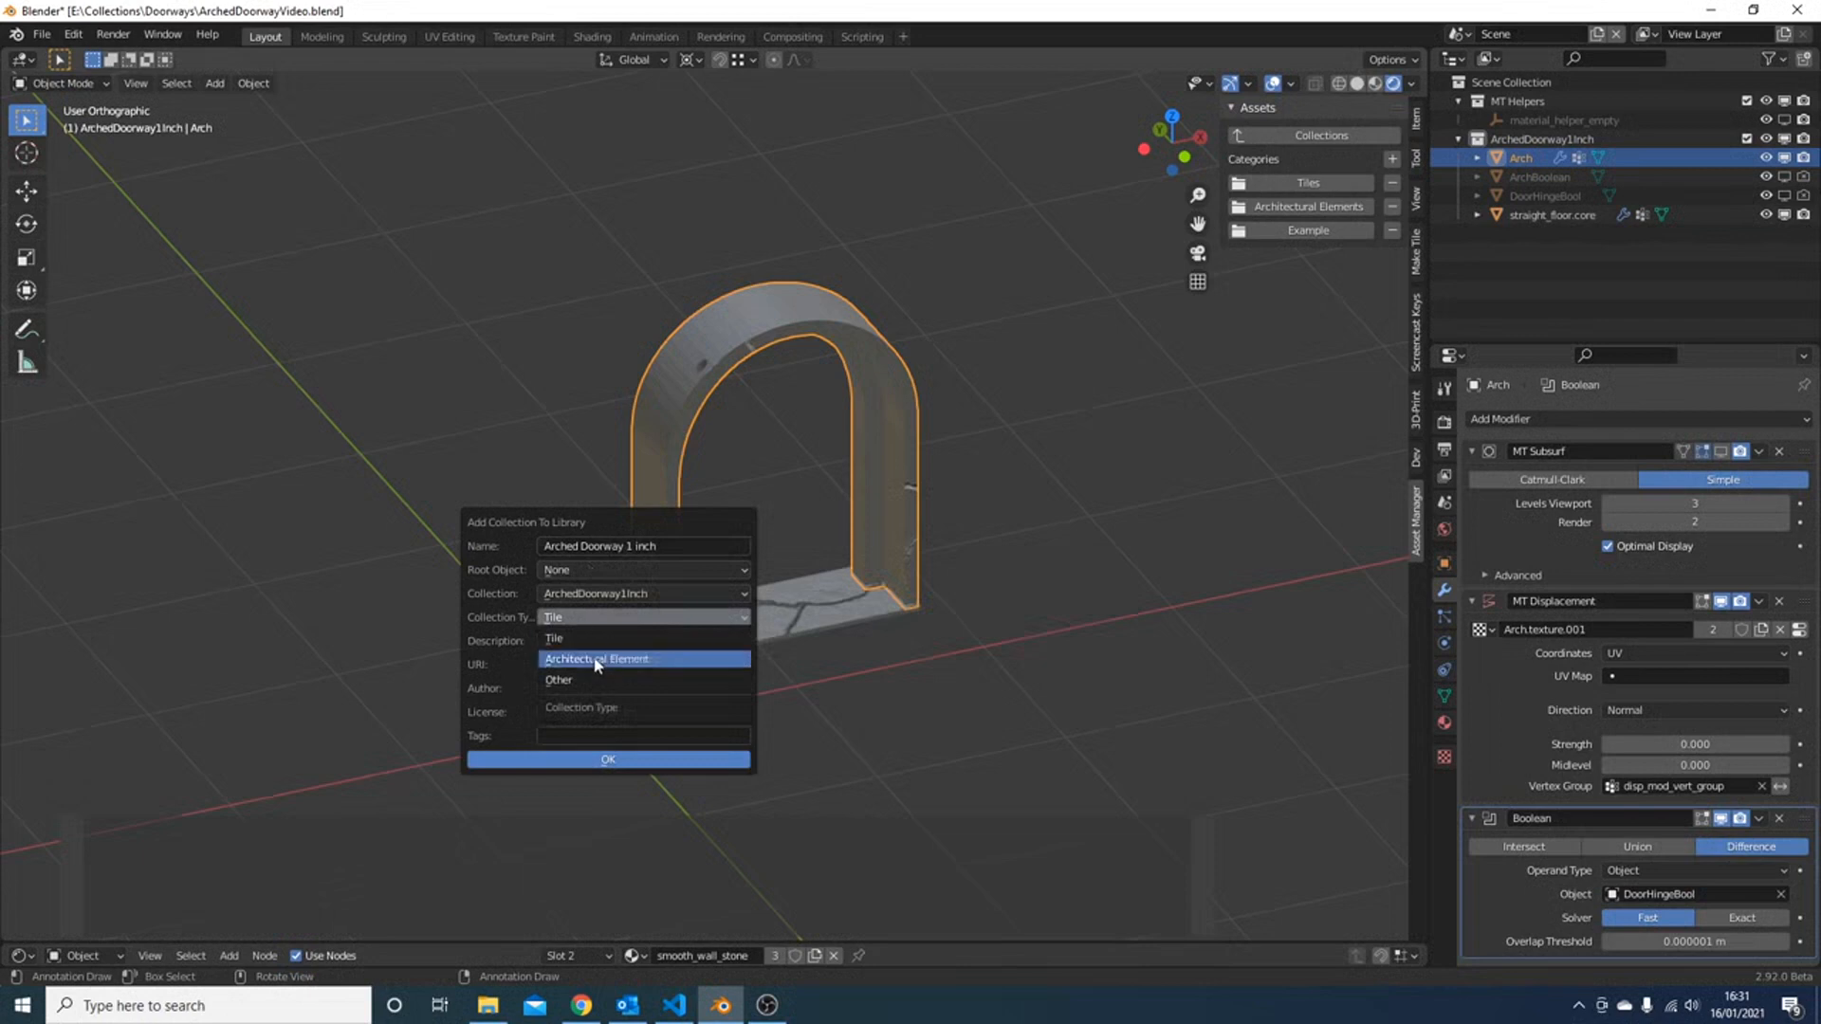
{"action": "left_click", "coordinate": [595, 658]}
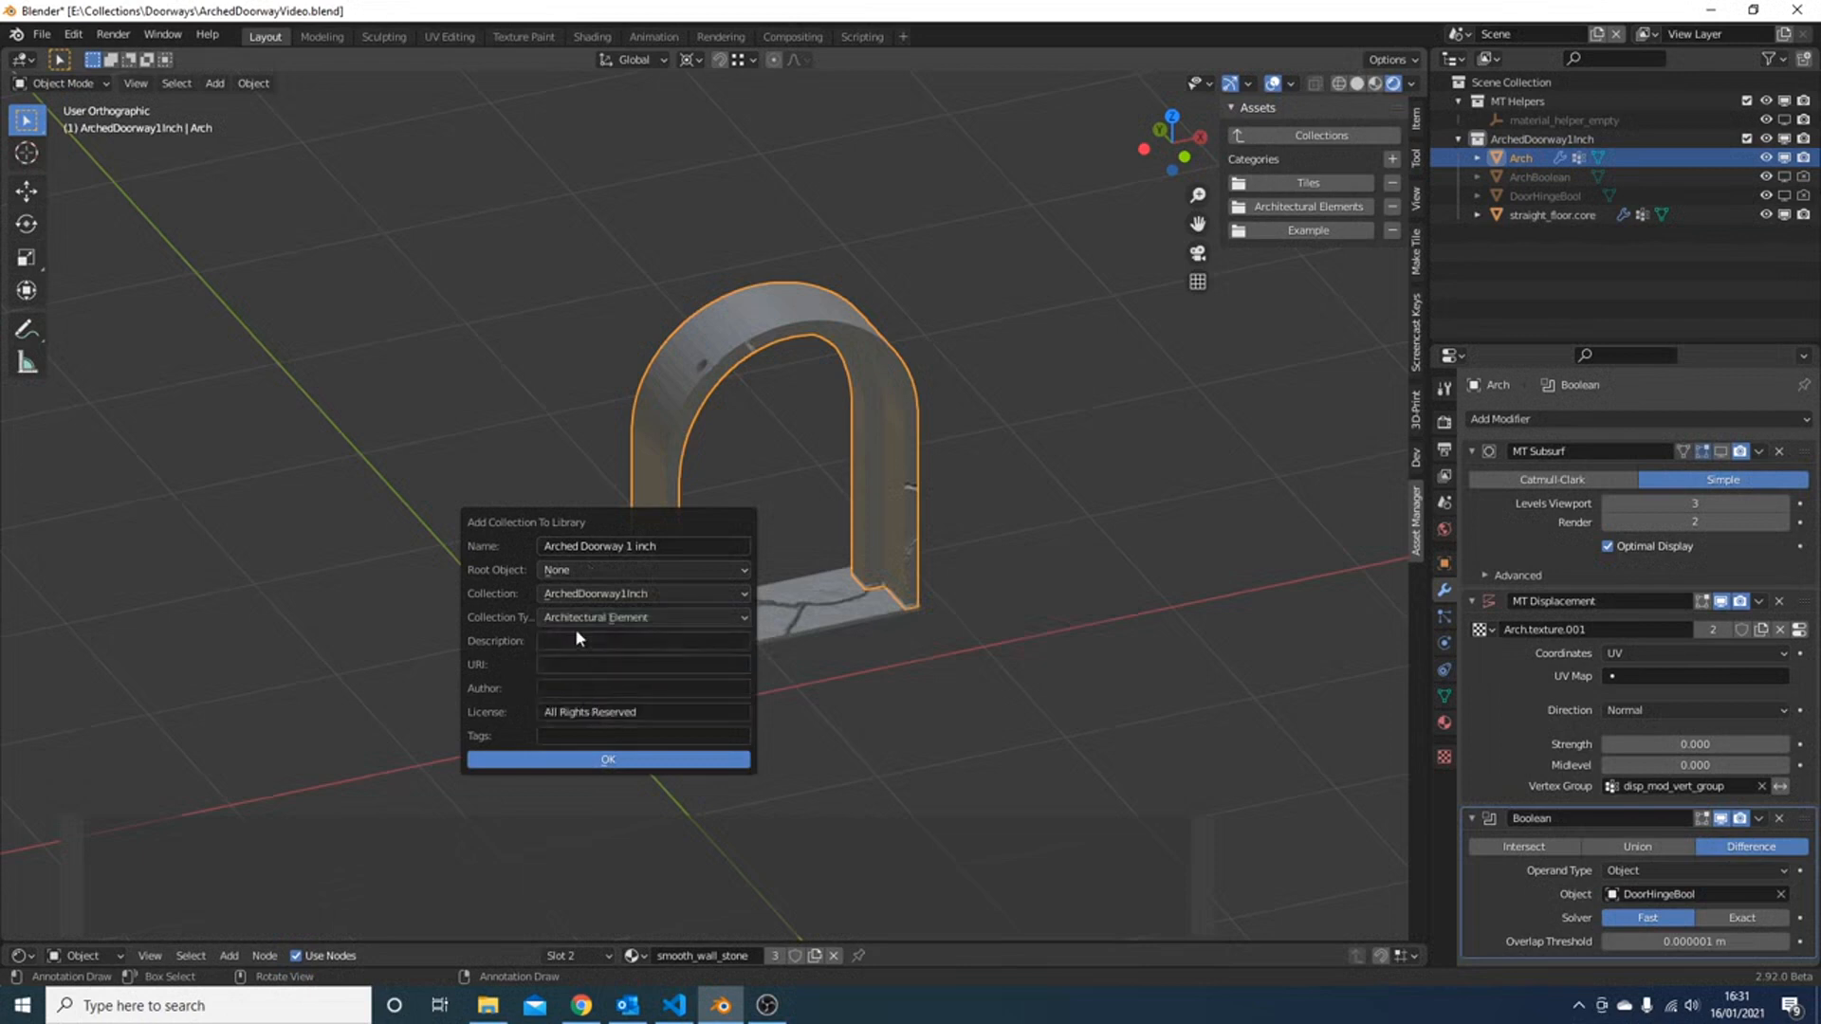
{"action": "left_click", "coordinate": [598, 761]}
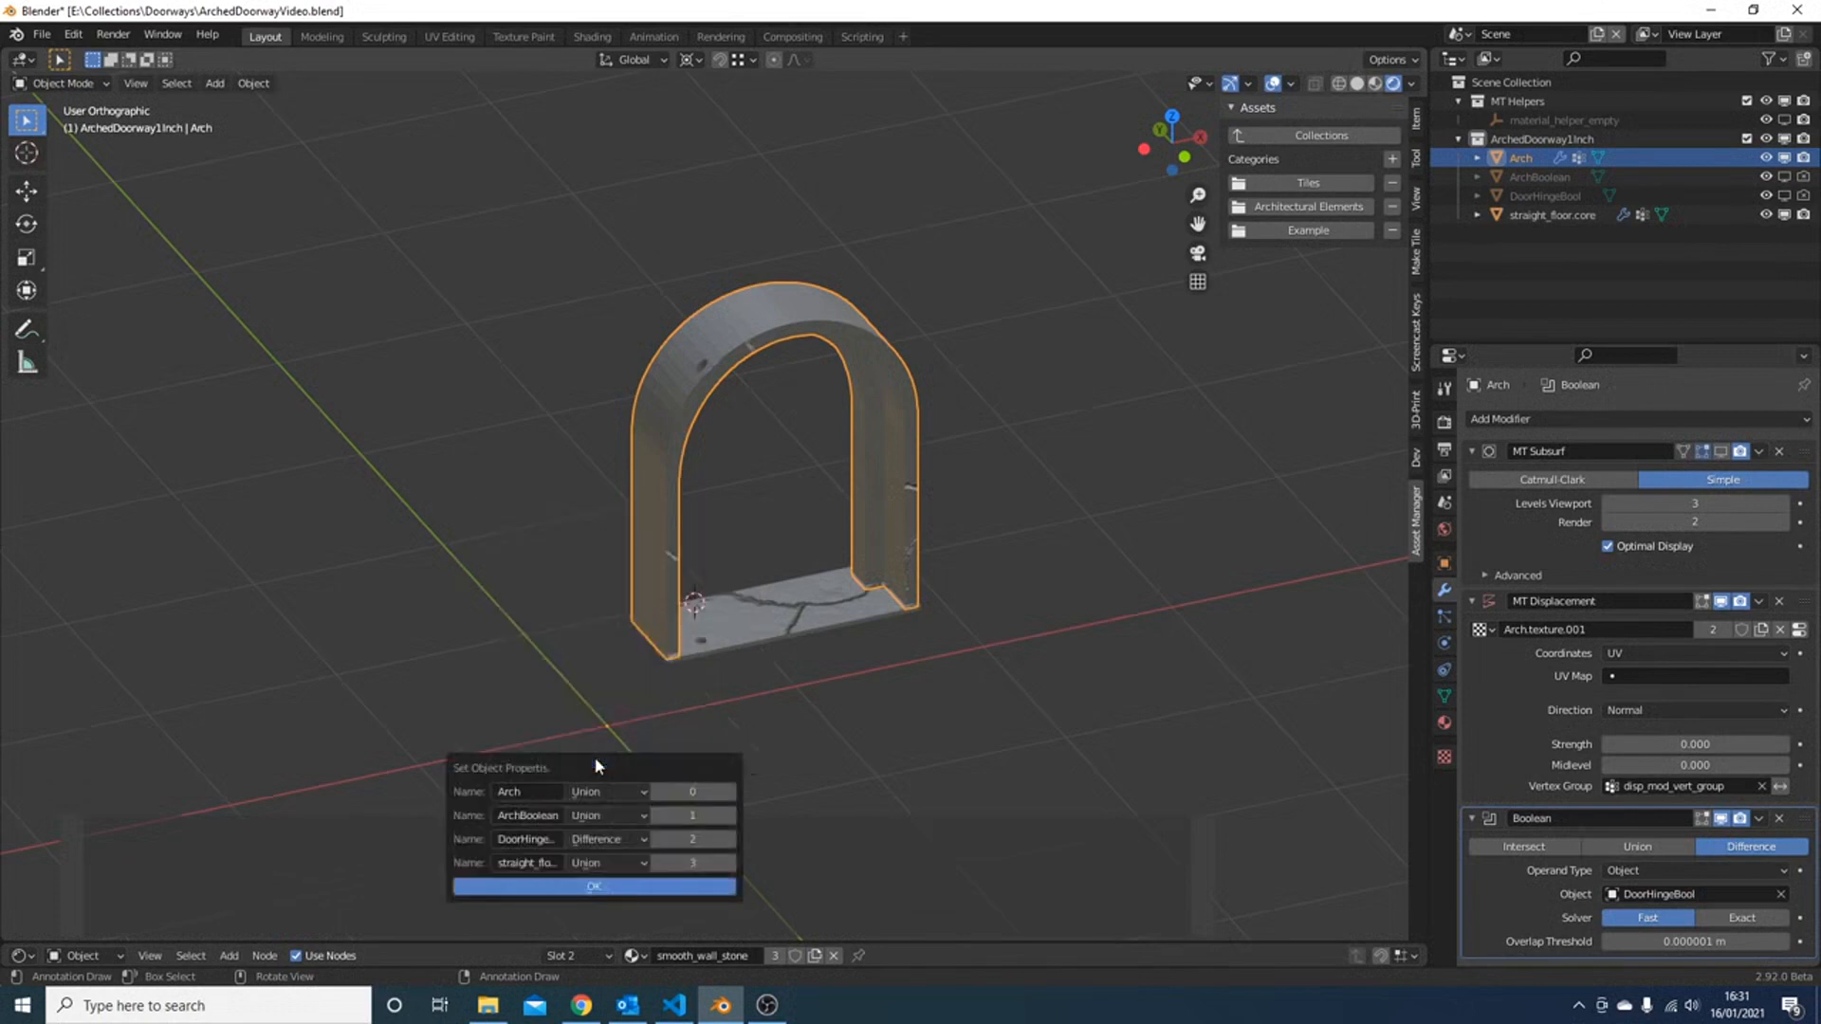
- Set the boolean type of ArchBoolean to Difference, keeping Union for Arch and Difference for DoorHingeBool
{"action": "left_click_drag", "start_coordinate": [594, 756], "coordinate": [435, 362]}
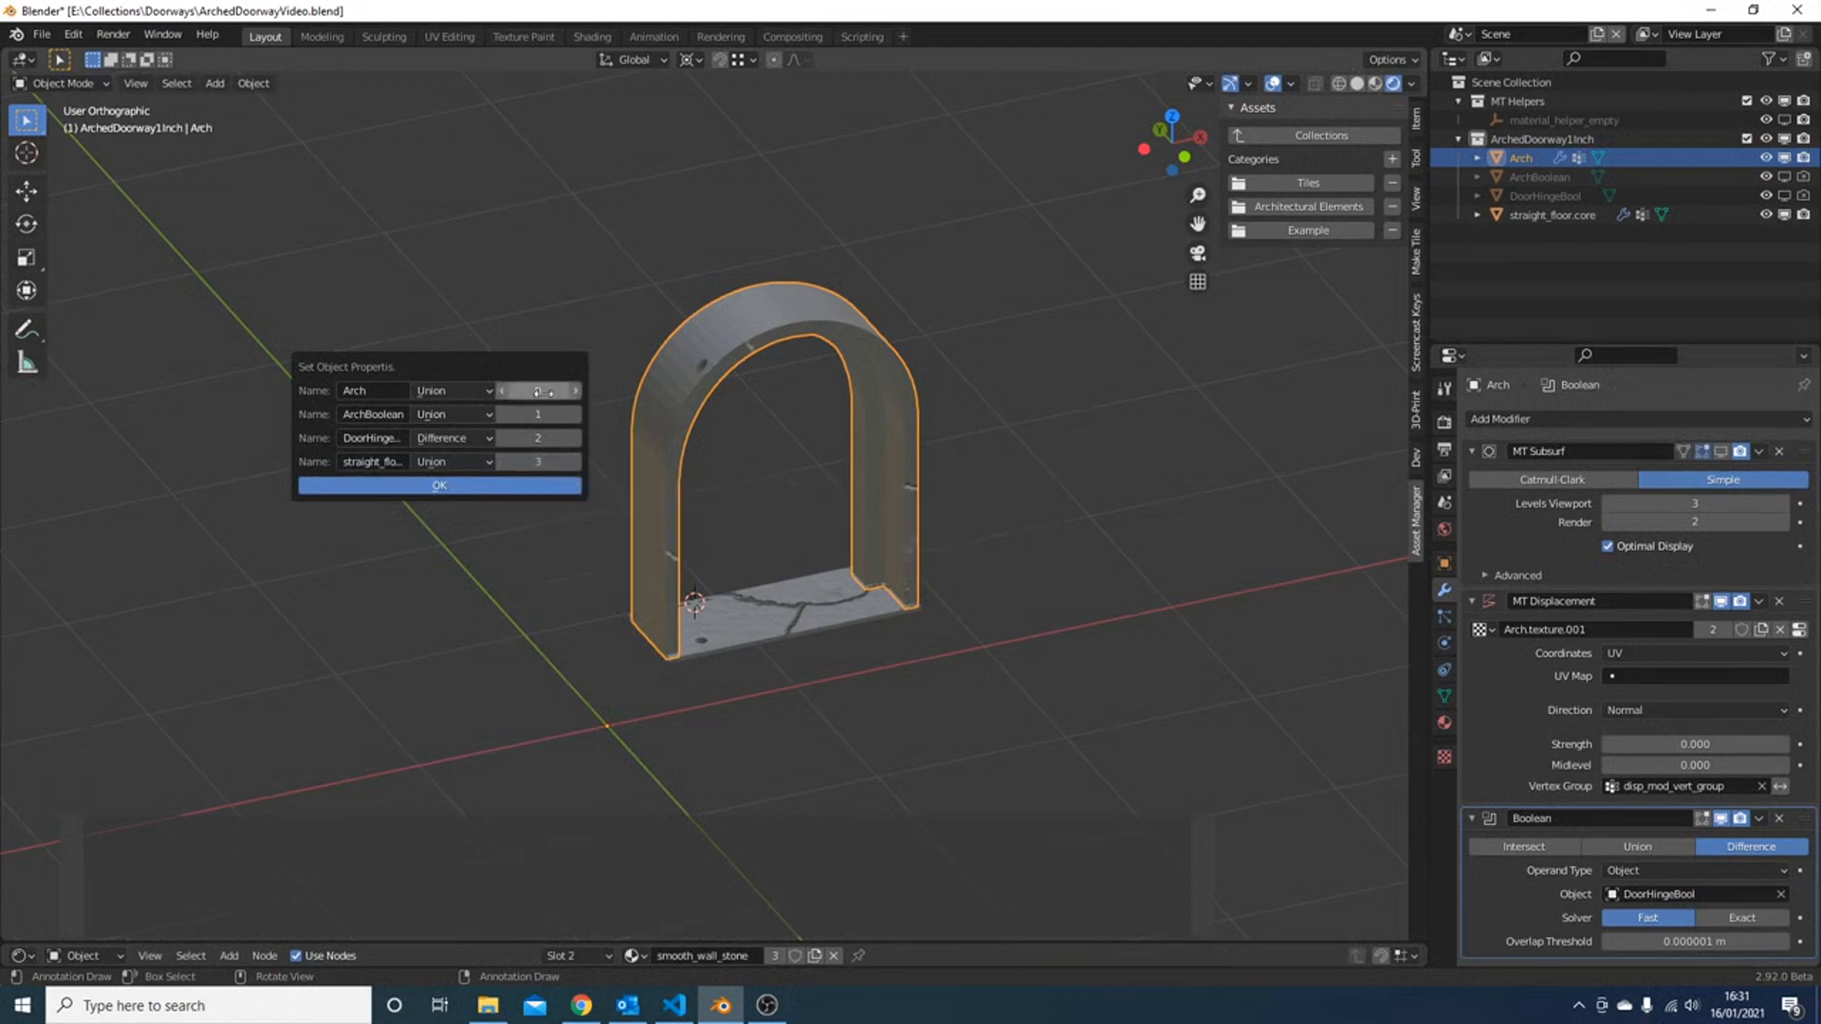
{"action": "left_click", "coordinate": [446, 389]}
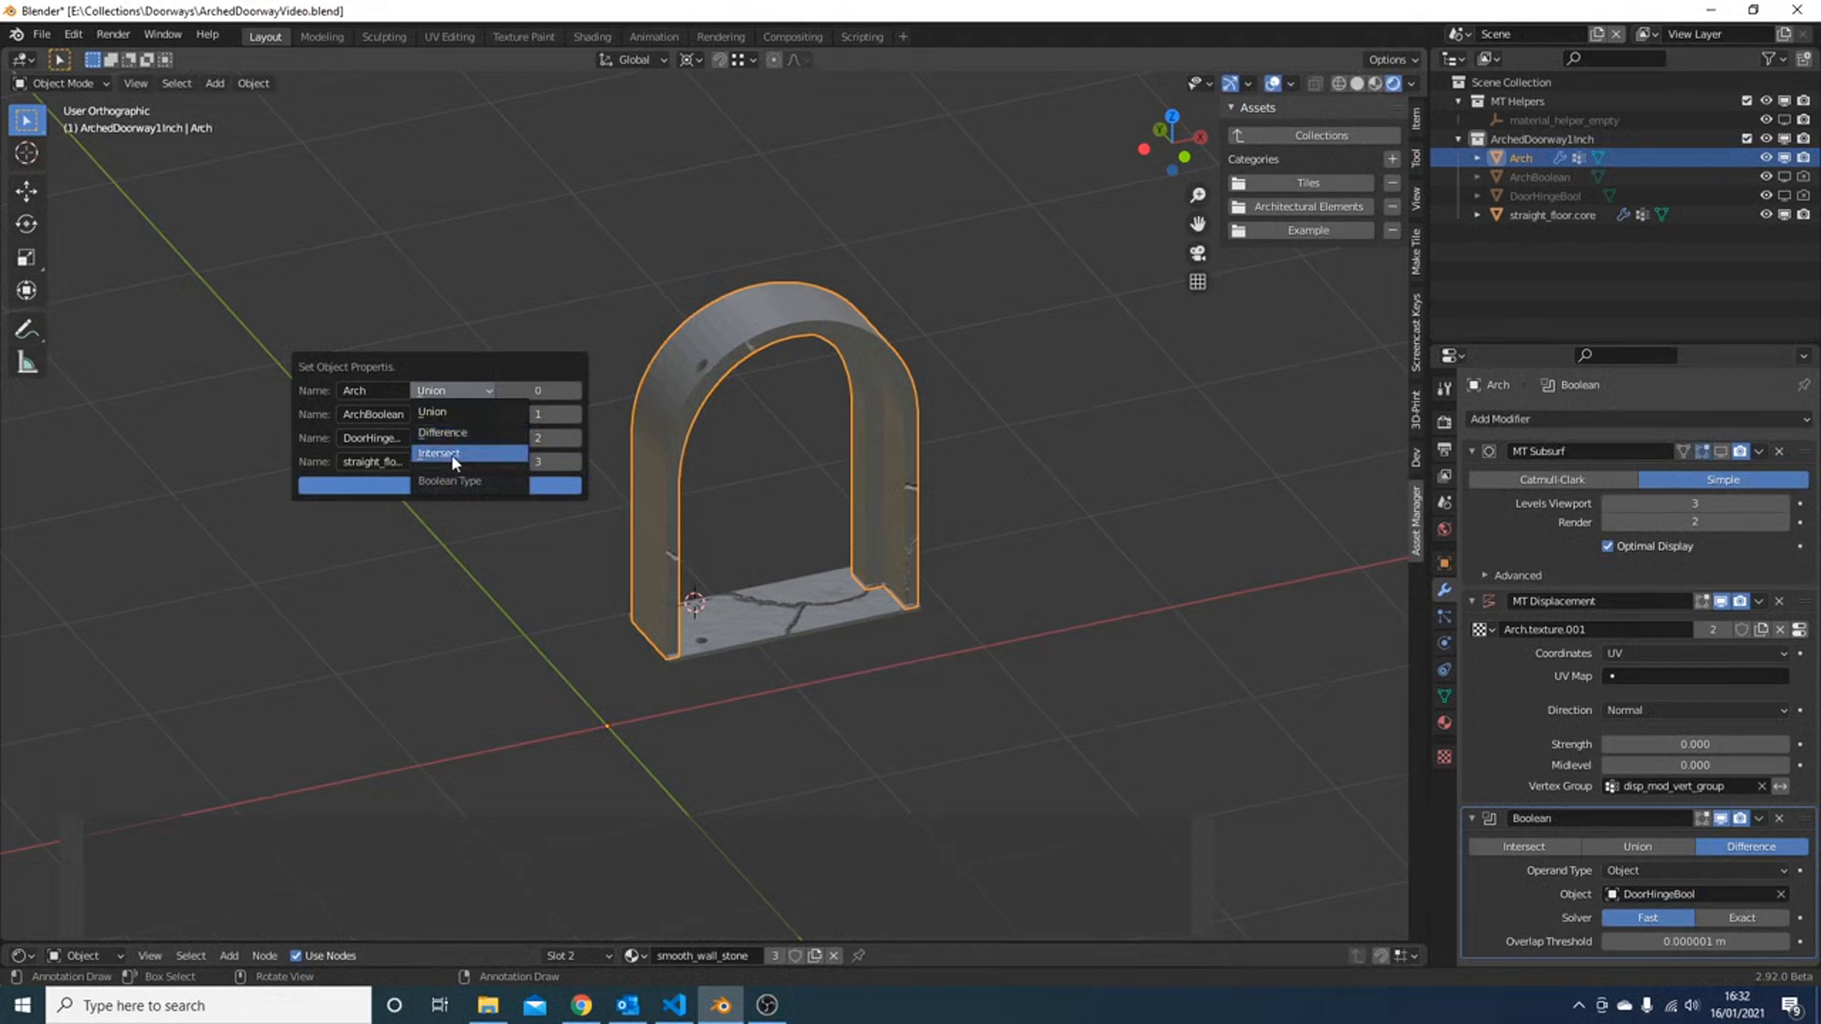
{"action": "left_click", "coordinate": [444, 412]}
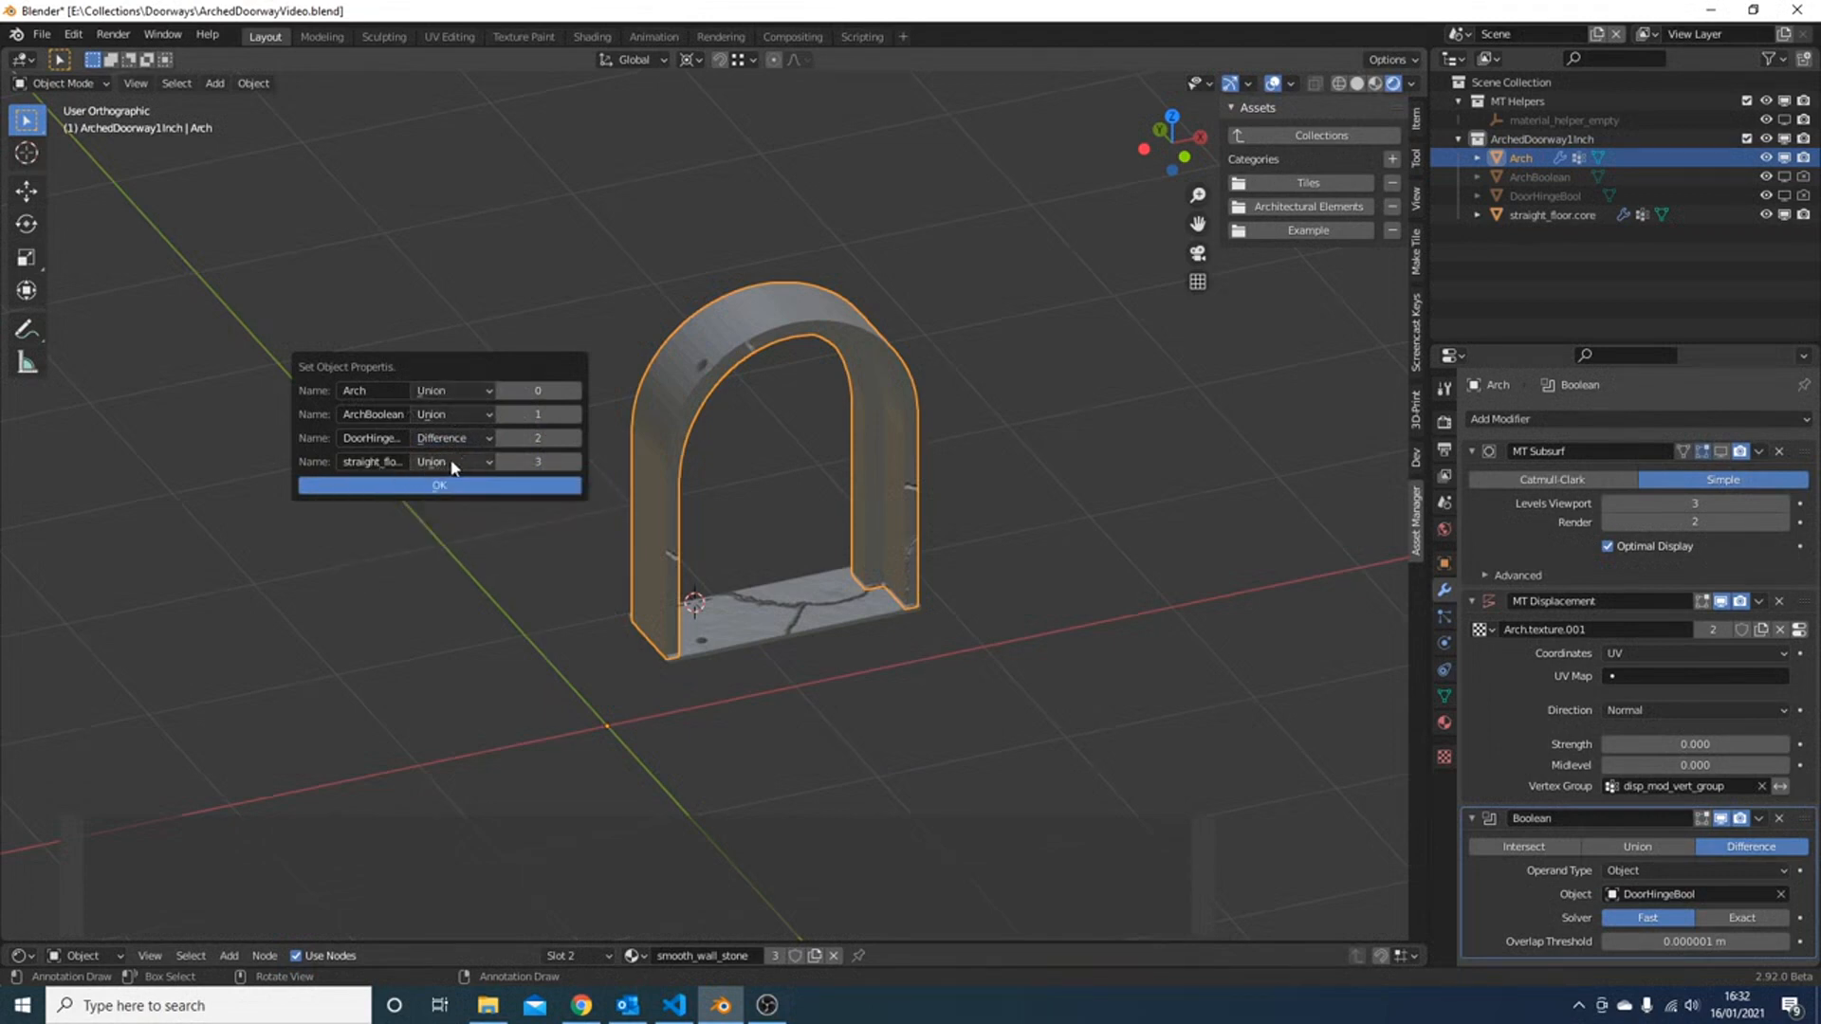
{"action": "left_click", "coordinate": [457, 415]}
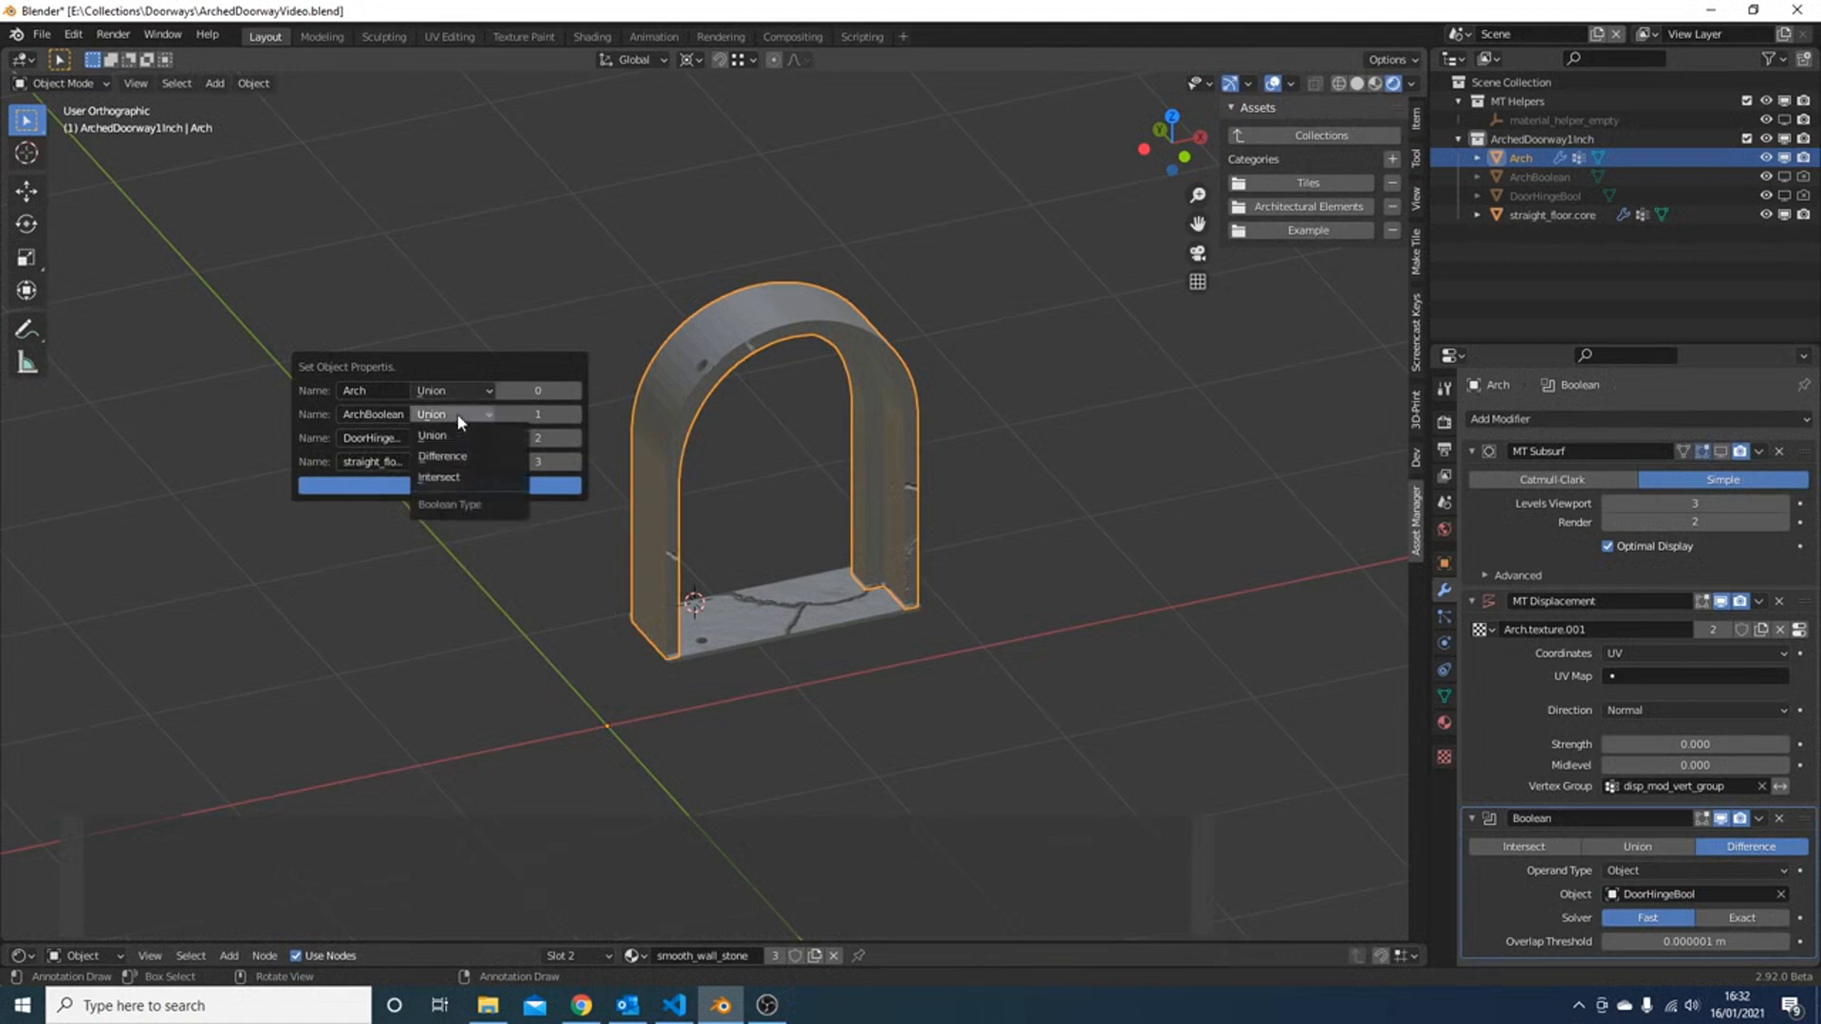
{"action": "left_click", "coordinate": [444, 458]}
{"action": "left_click", "coordinate": [443, 446]}
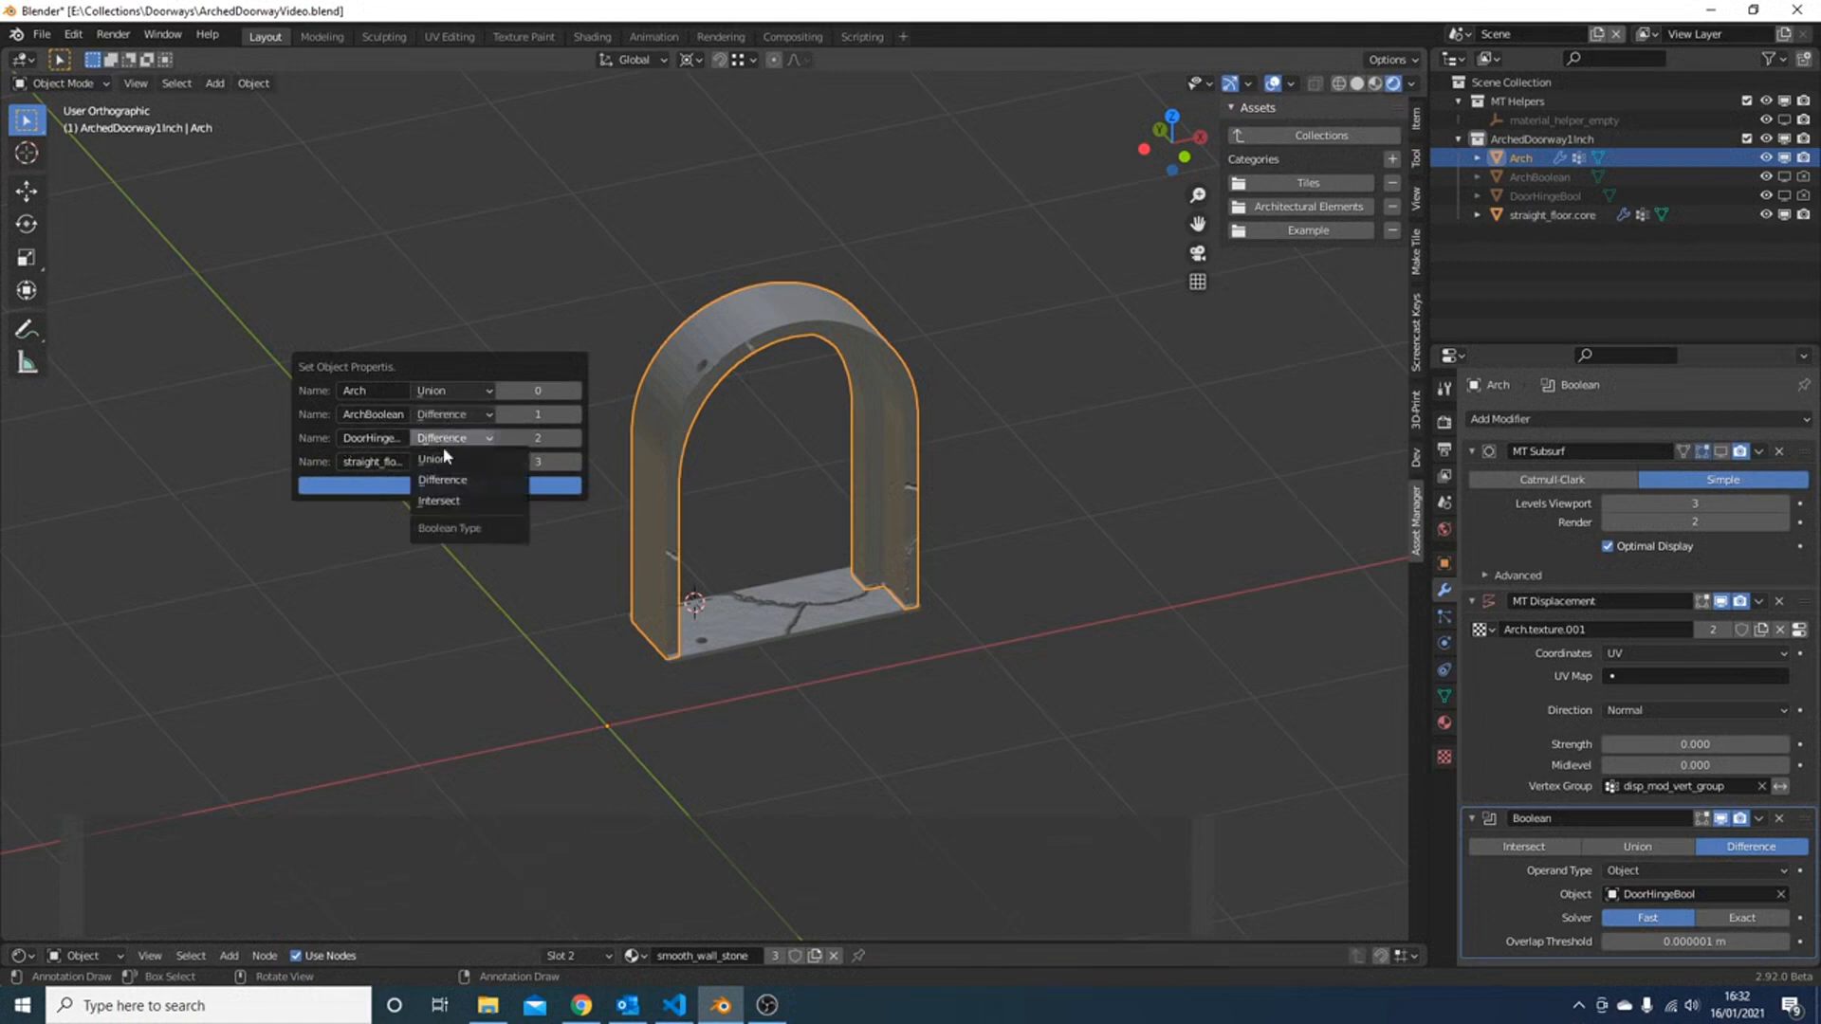
{"action": "left_click", "coordinate": [448, 486]}
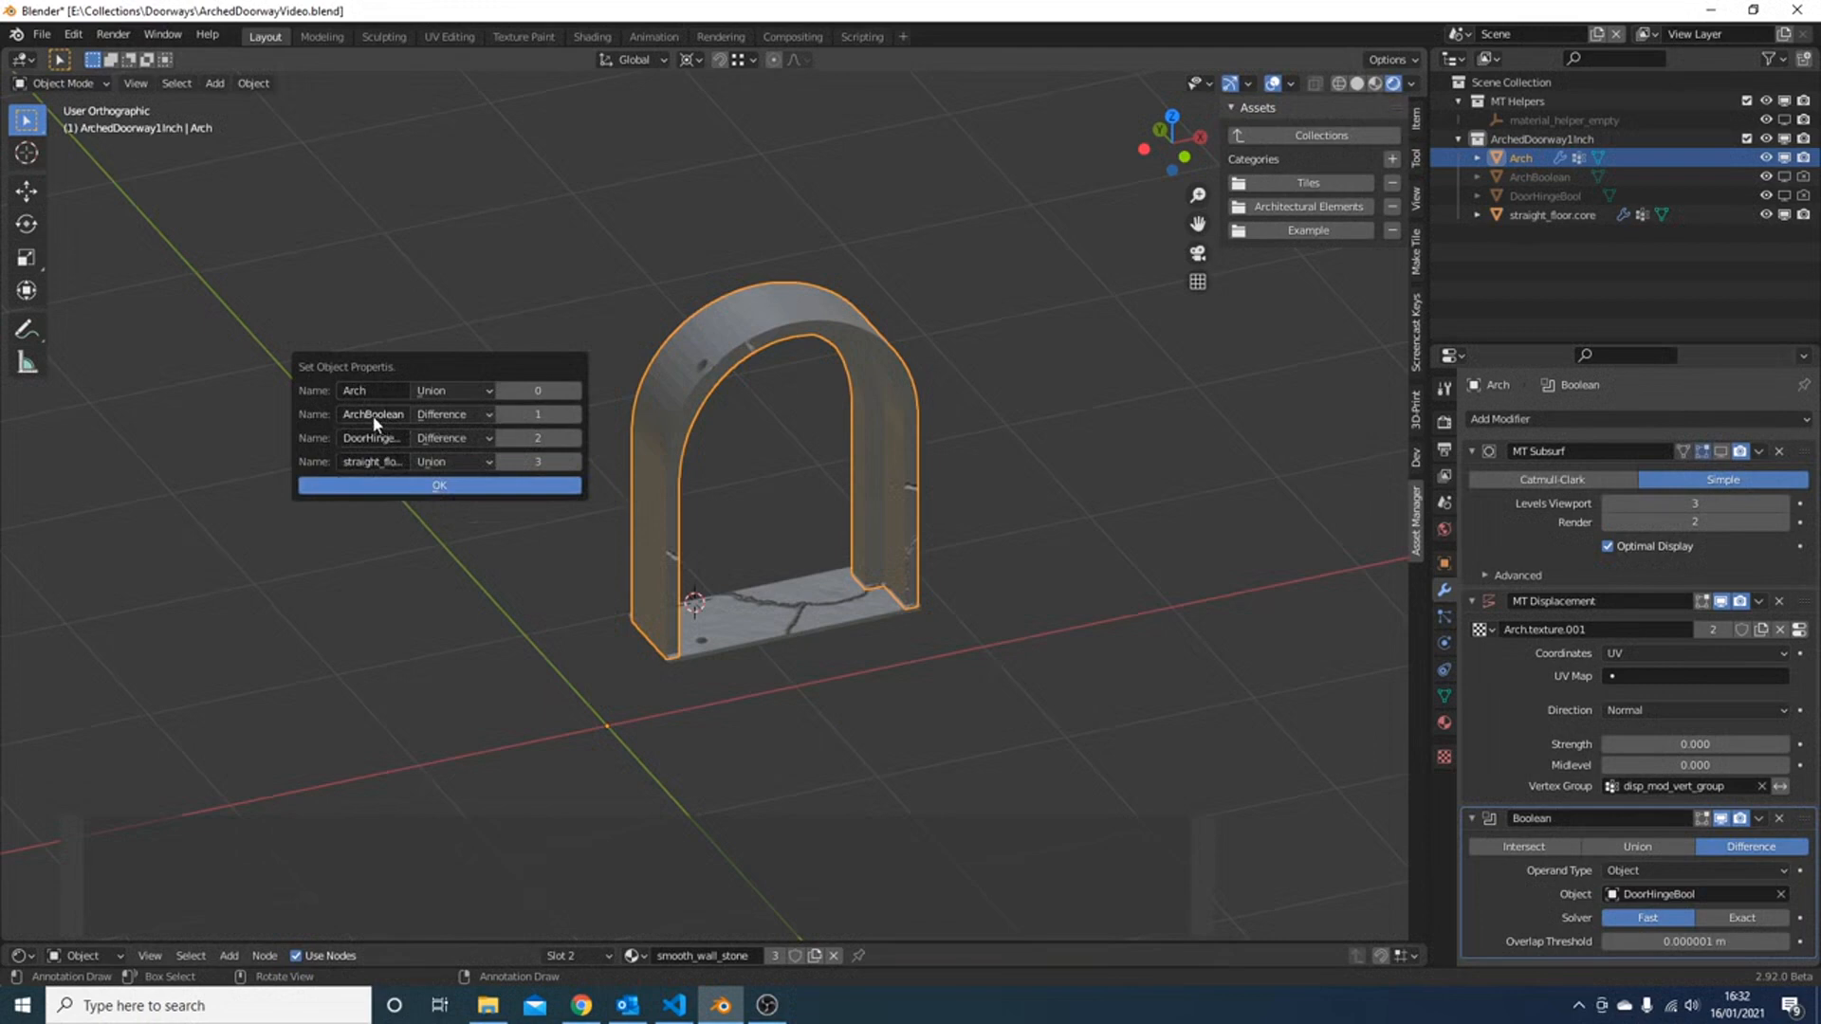
- Set the boolean order to ArchBoolean 0, Arch 1, straight floor 2 and DoorHingeBool 3, and add the collection to the library
{"action": "left_click", "coordinate": [541, 417]}
{"action": "key", "text": "Return"}
{"action": "type", "text": "2"}
{"action": "key", "text": "Return"}
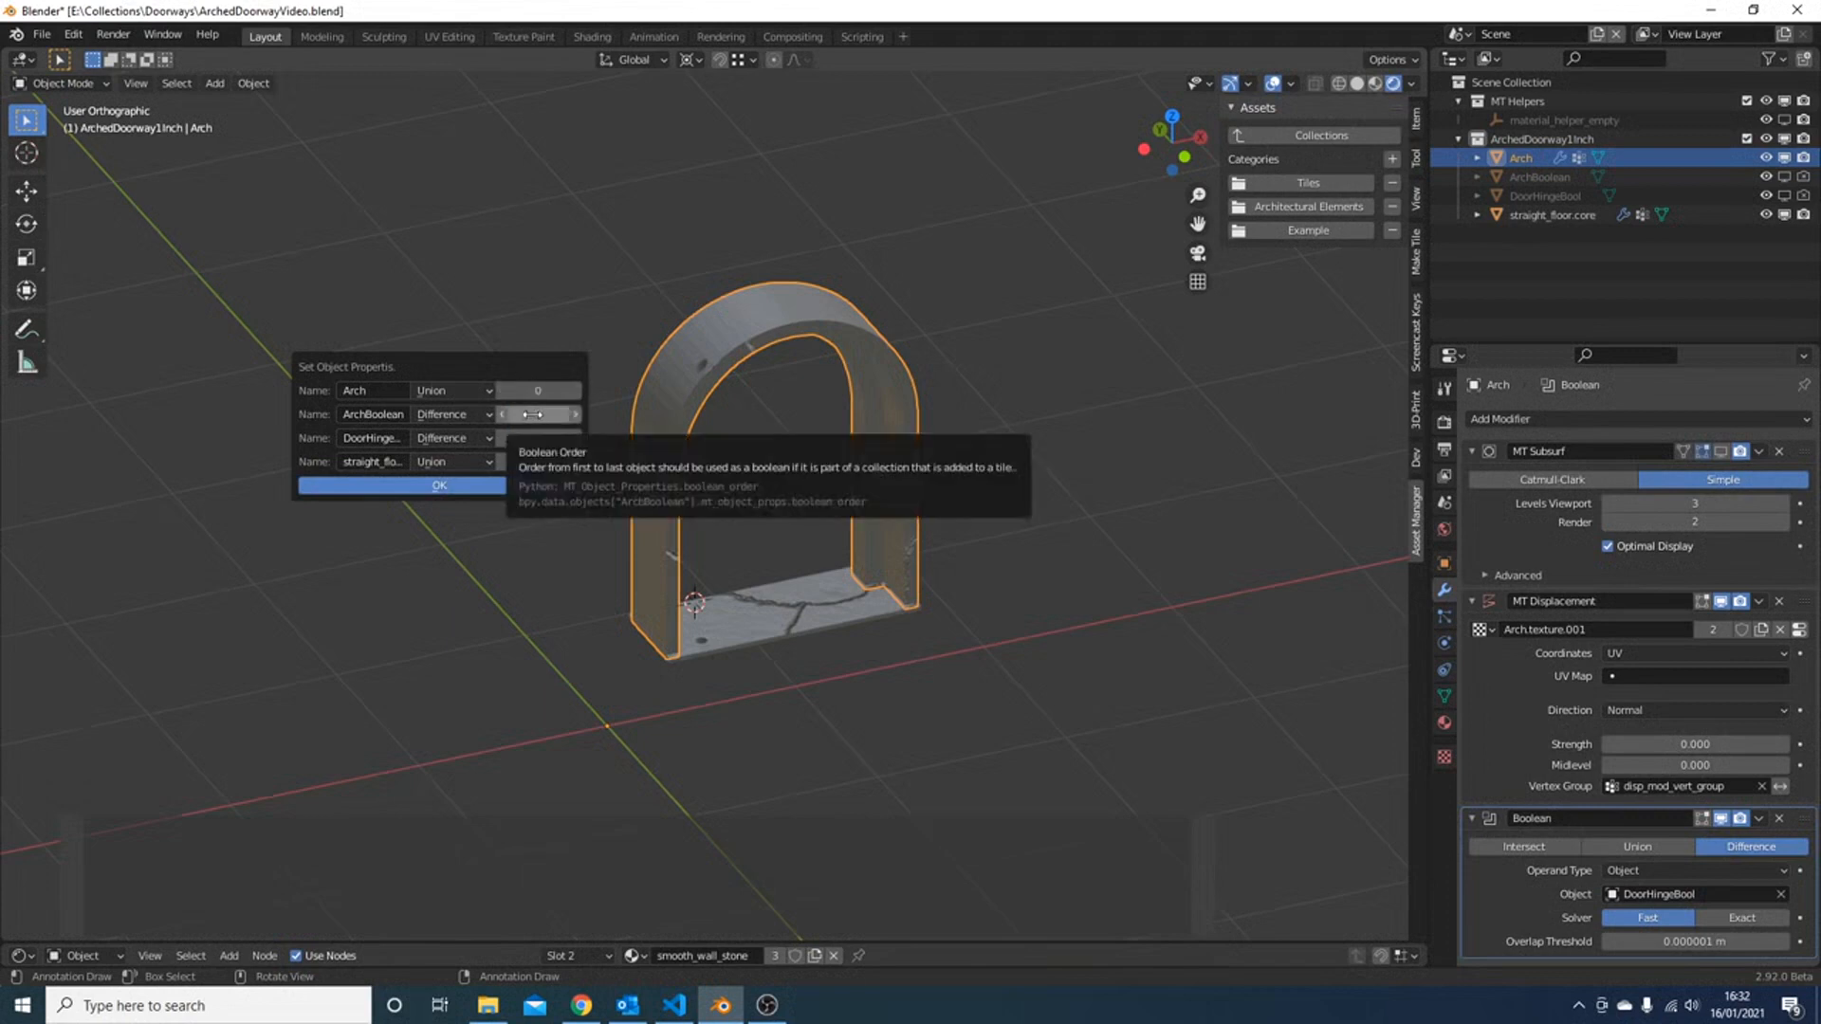
{"action": "left_click", "coordinate": [528, 389]}
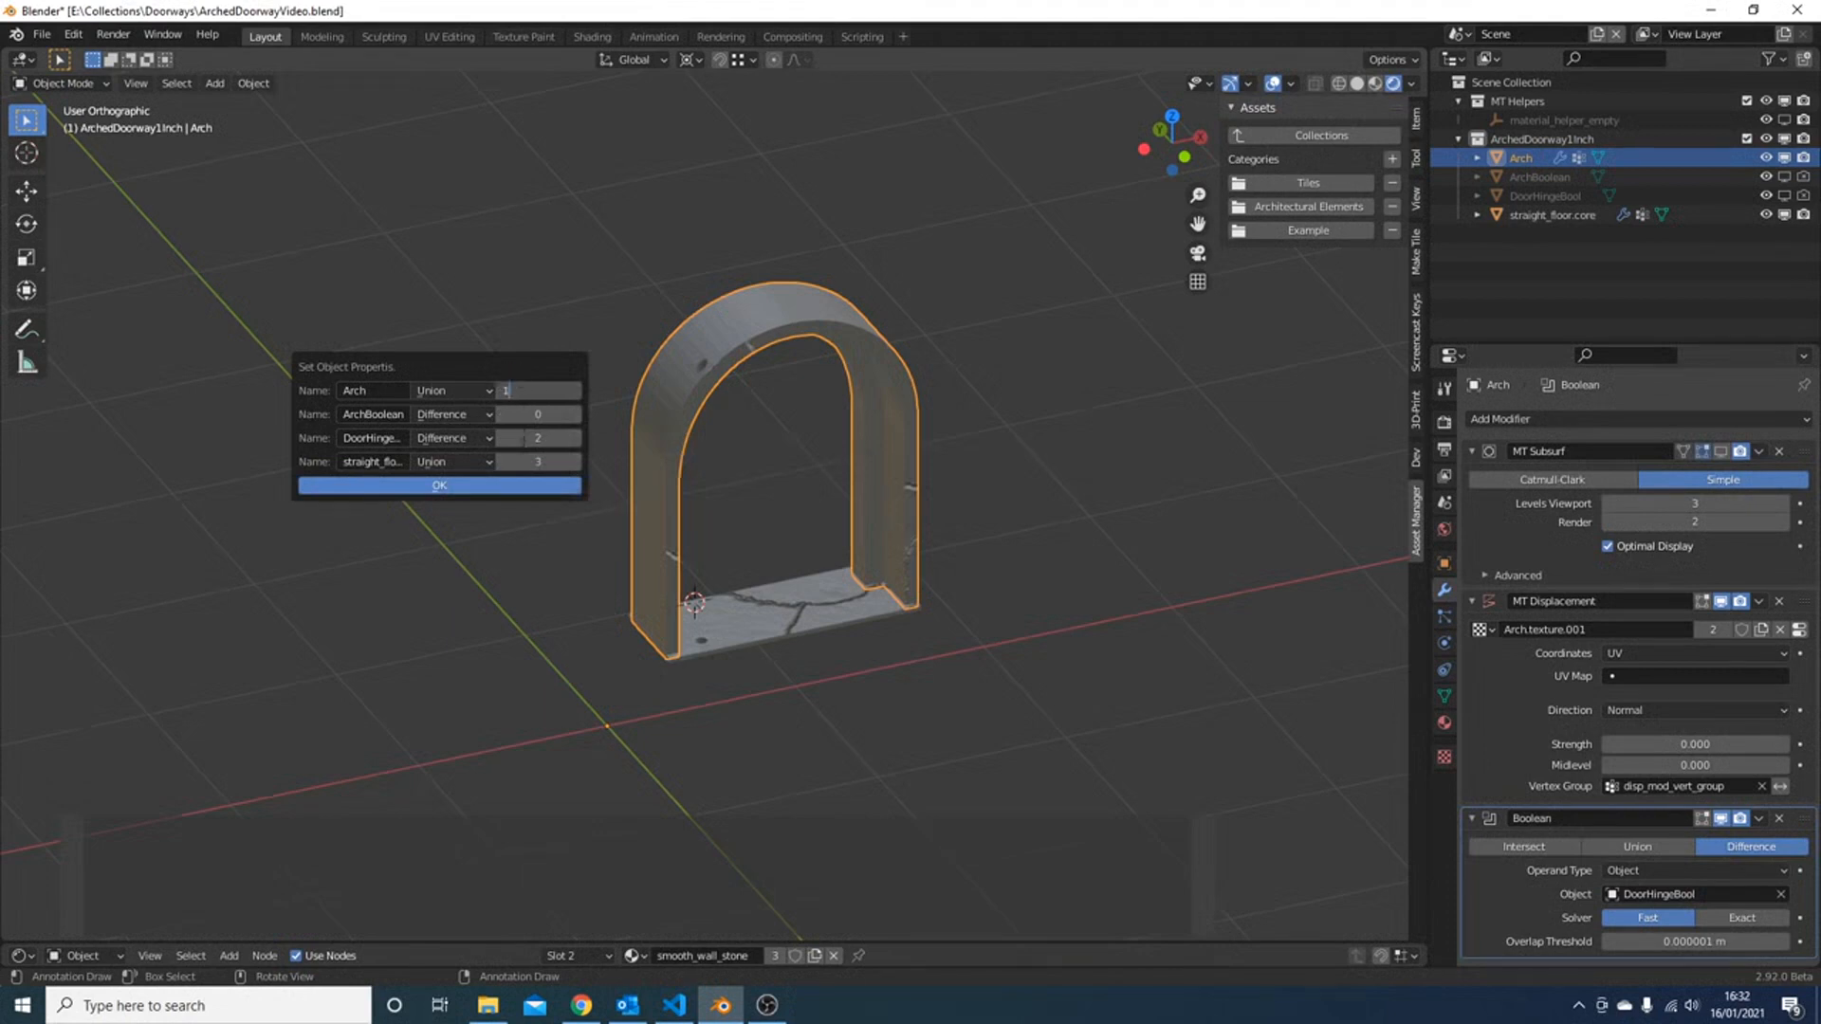
{"action": "key", "text": "Return"}
{"action": "left_click", "coordinate": [531, 462]}
{"action": "type", "text": "2"}
{"action": "key", "text": "Return"}
{"action": "left_click", "coordinate": [529, 437]}
{"action": "type", "text": "3"}
{"action": "key", "text": "Return"}
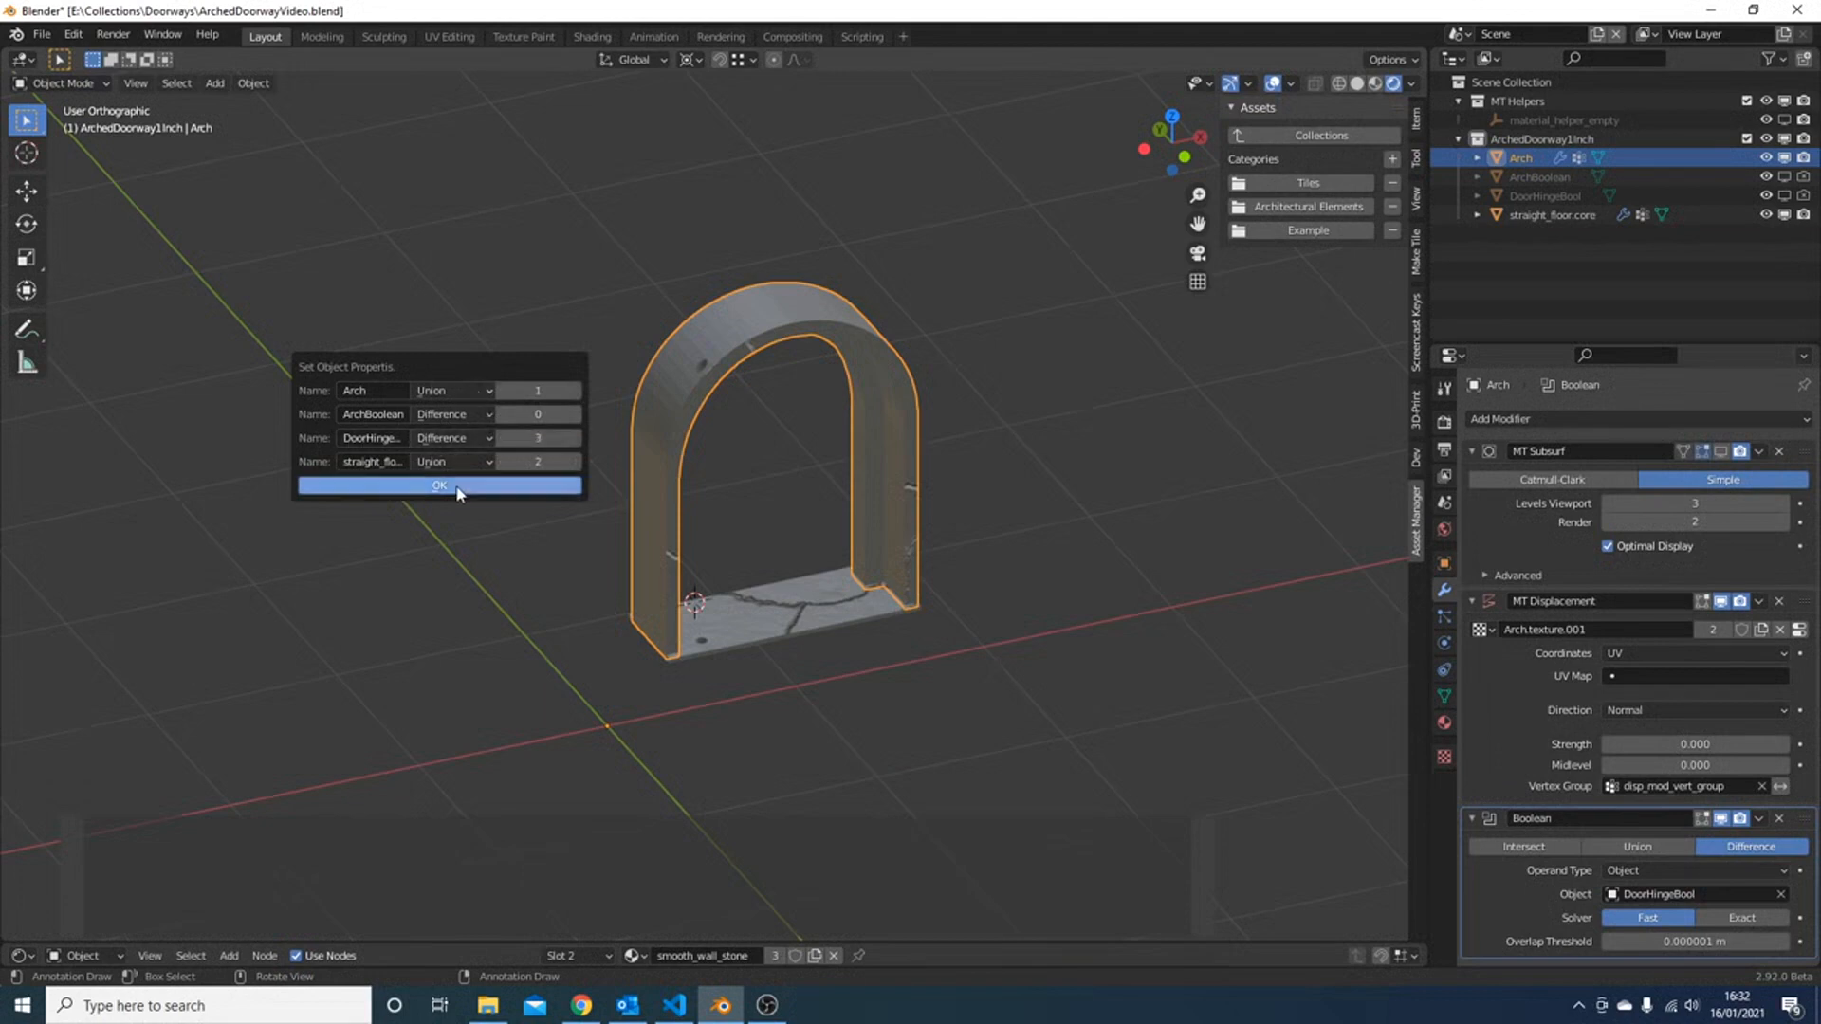
{"action": "left_click", "coordinate": [455, 490]}
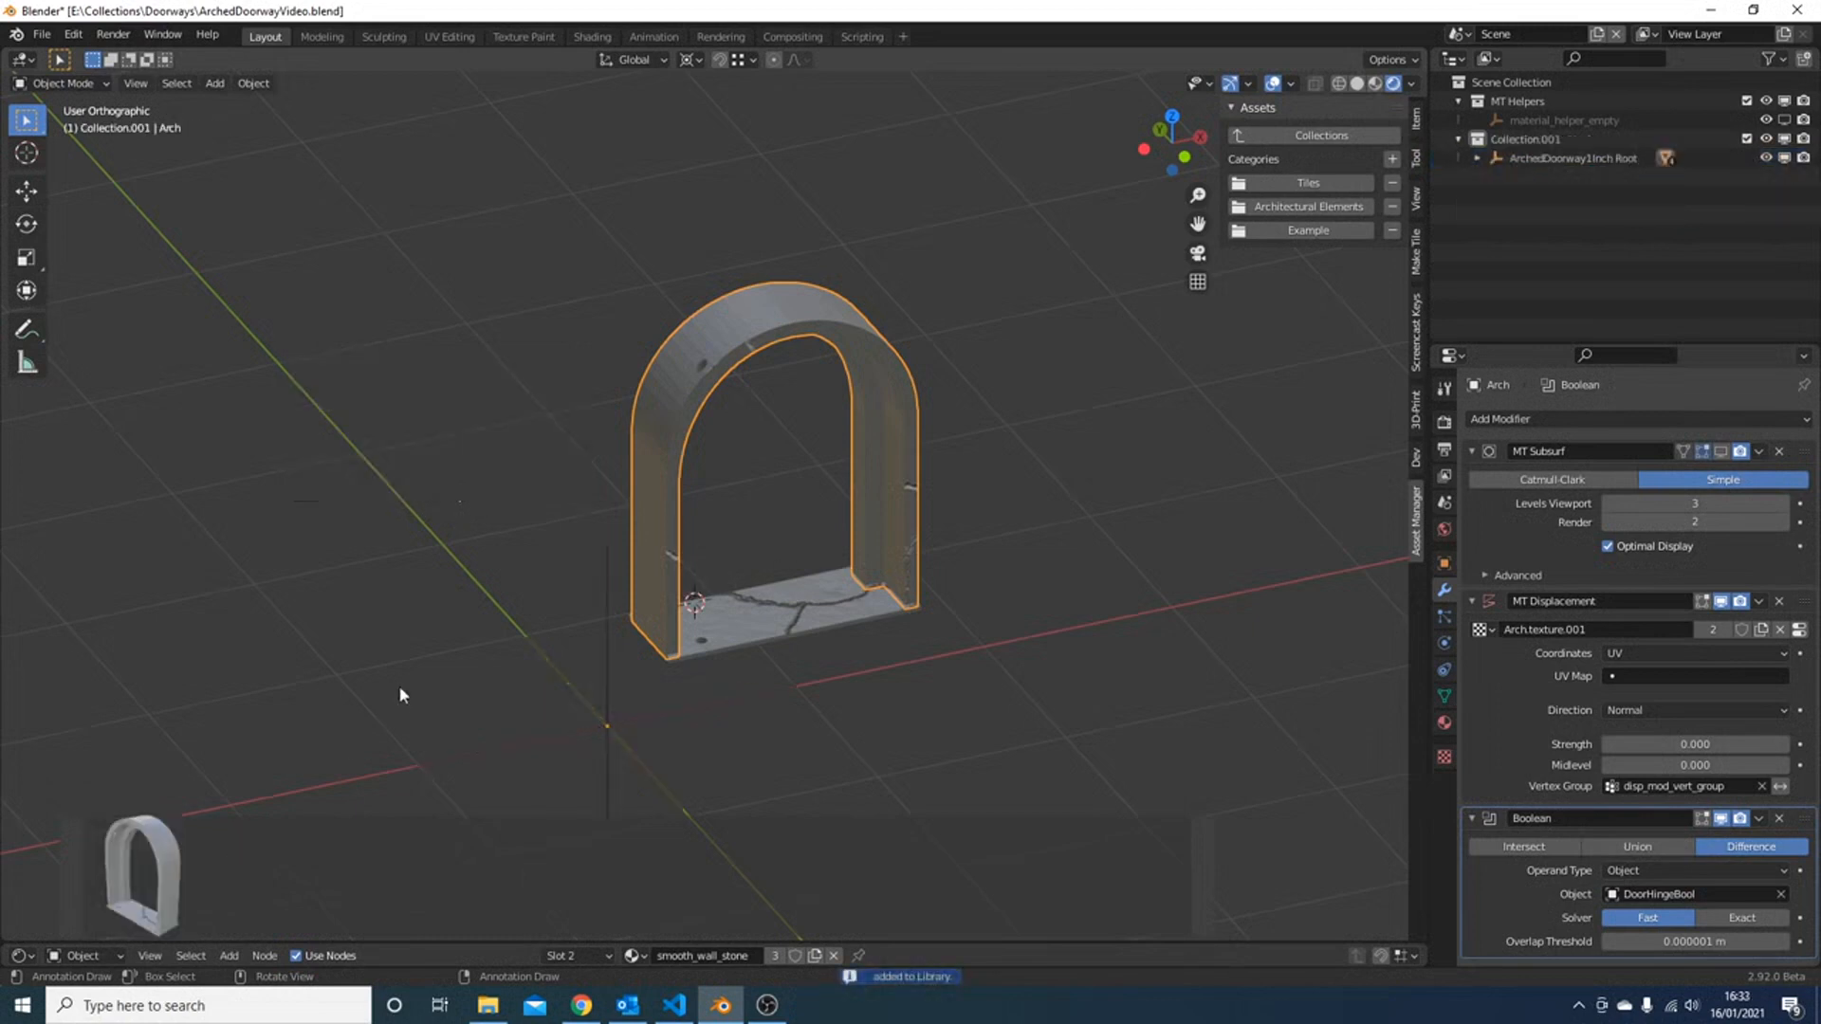
{"action": "left_click", "coordinate": [605, 725]}
{"action": "key", "text": "g"}
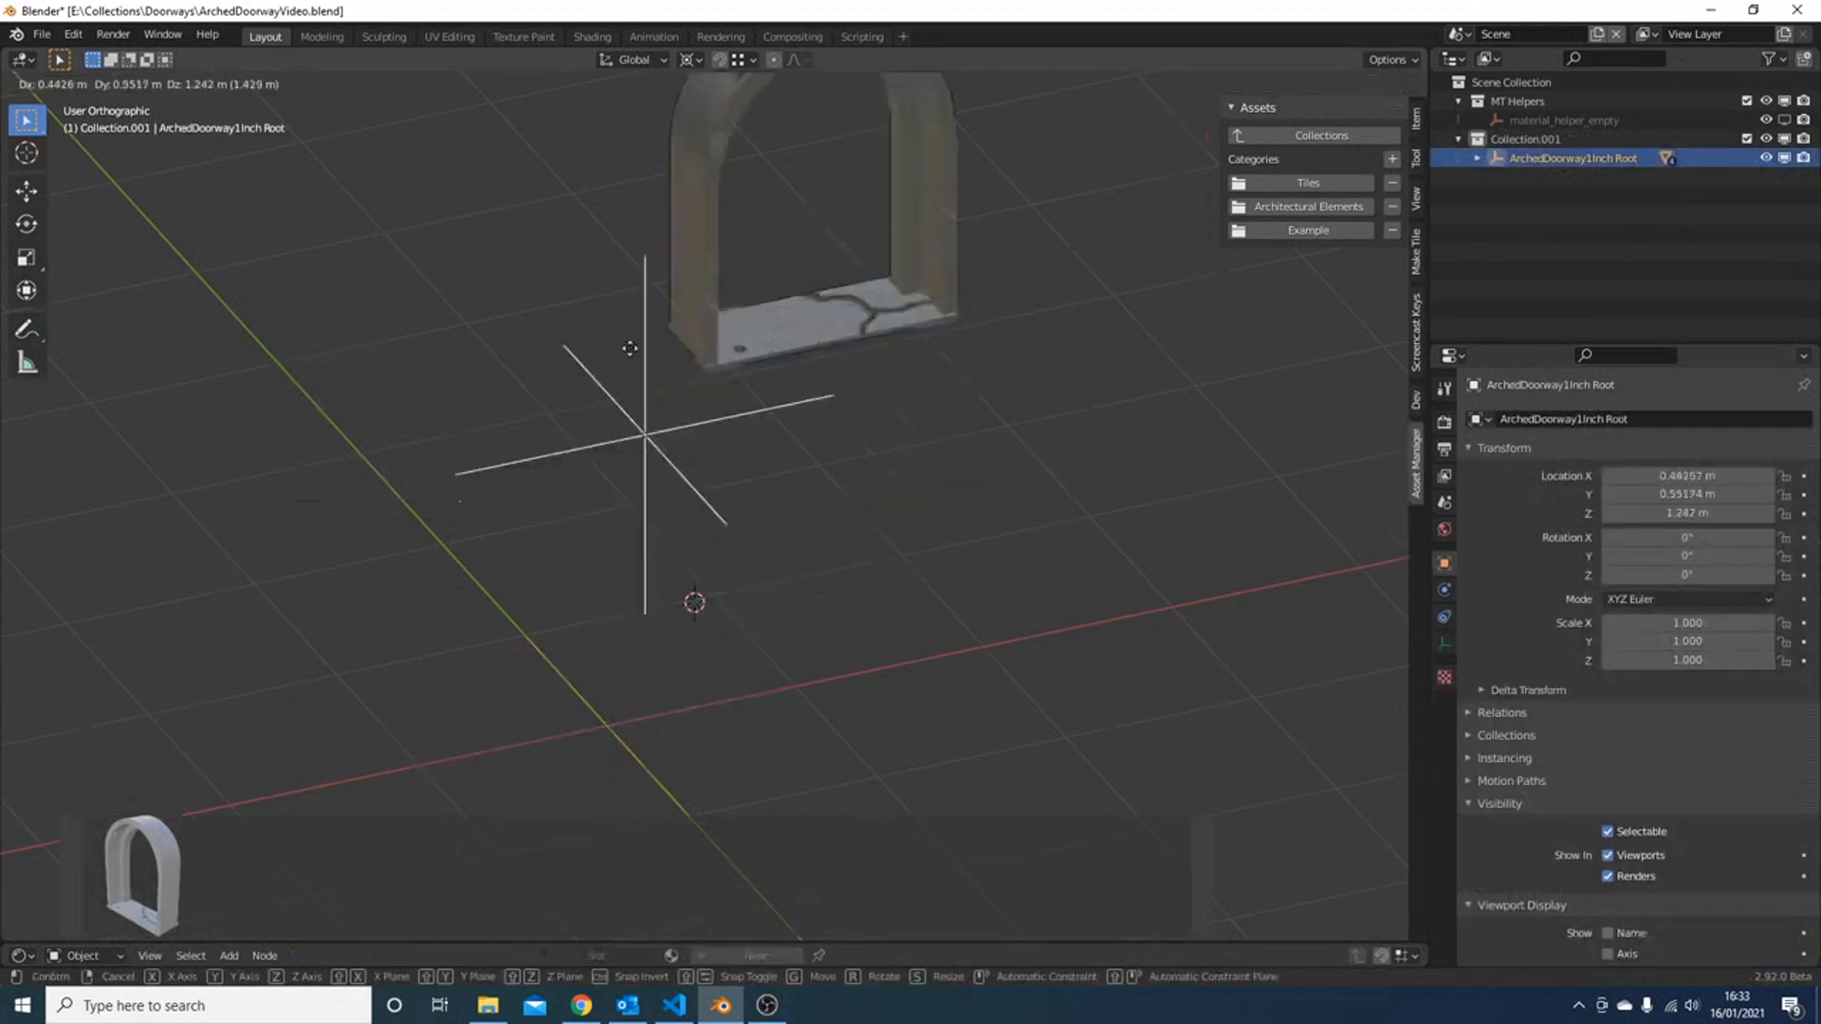
{"action": "right_click", "coordinate": [742, 607]}
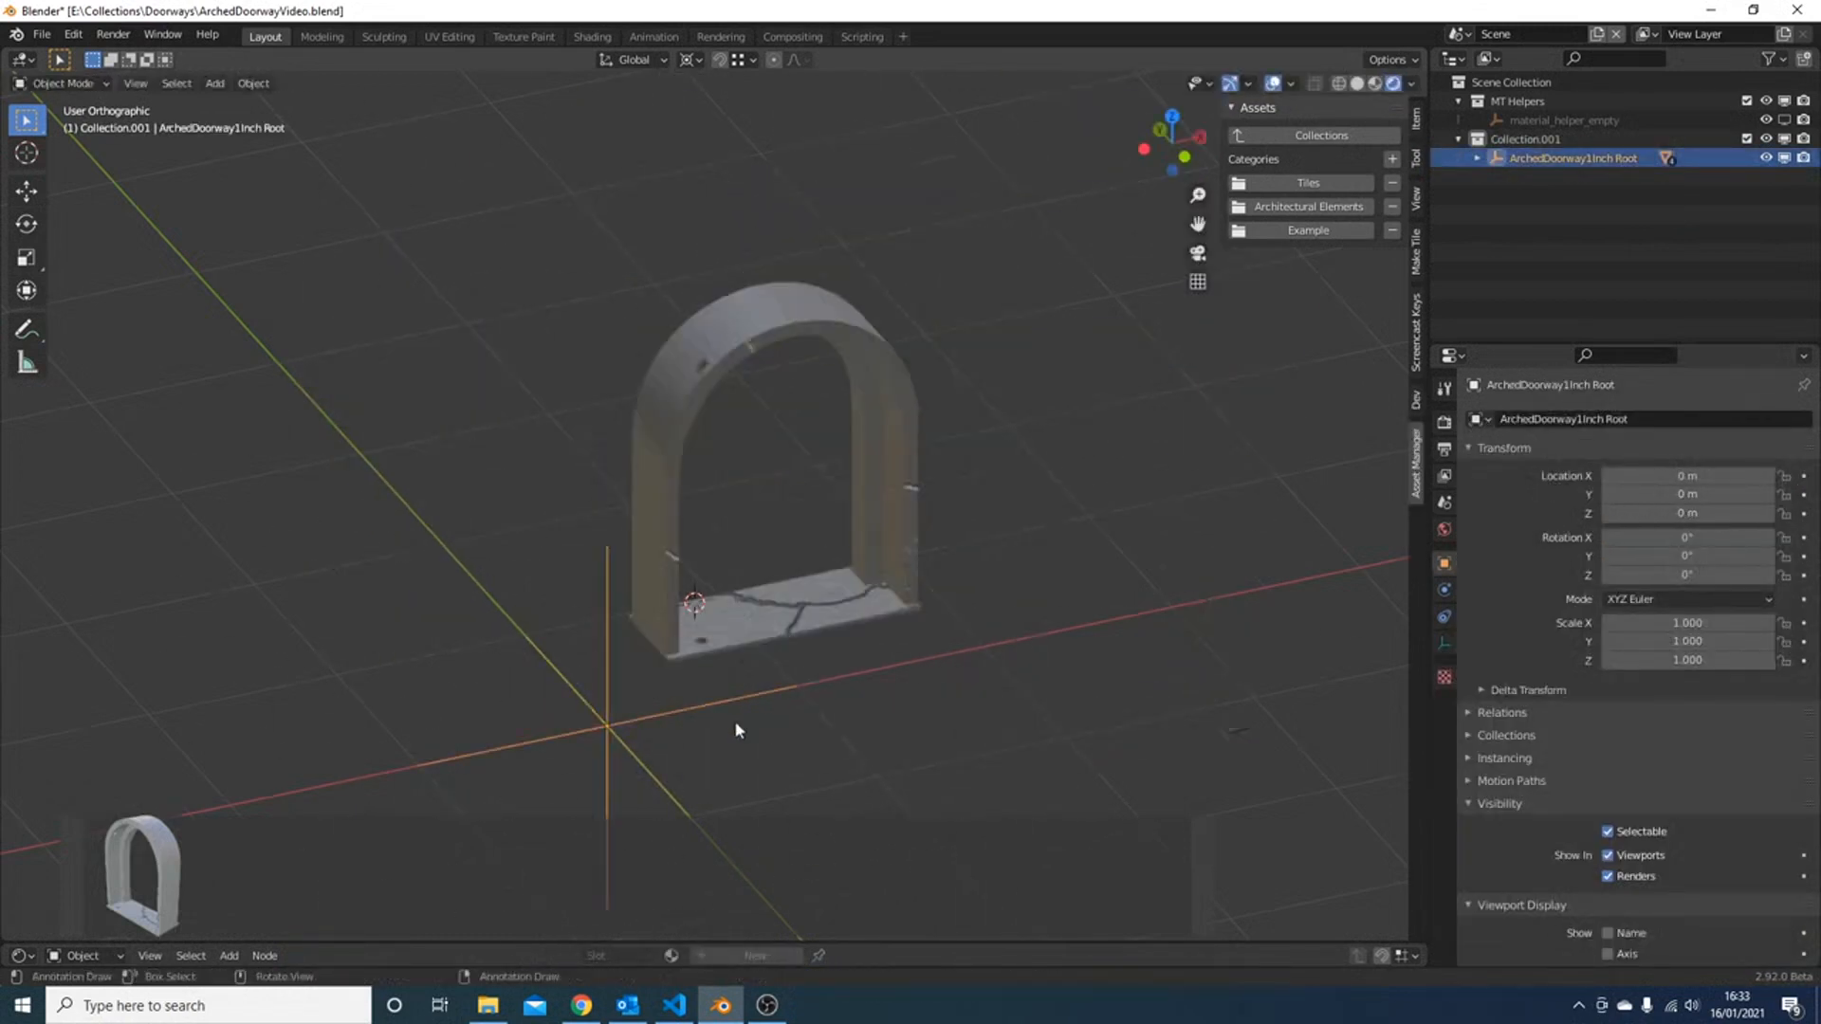
{"action": "key", "text": "g"}
{"action": "right_click", "coordinate": [681, 663]}
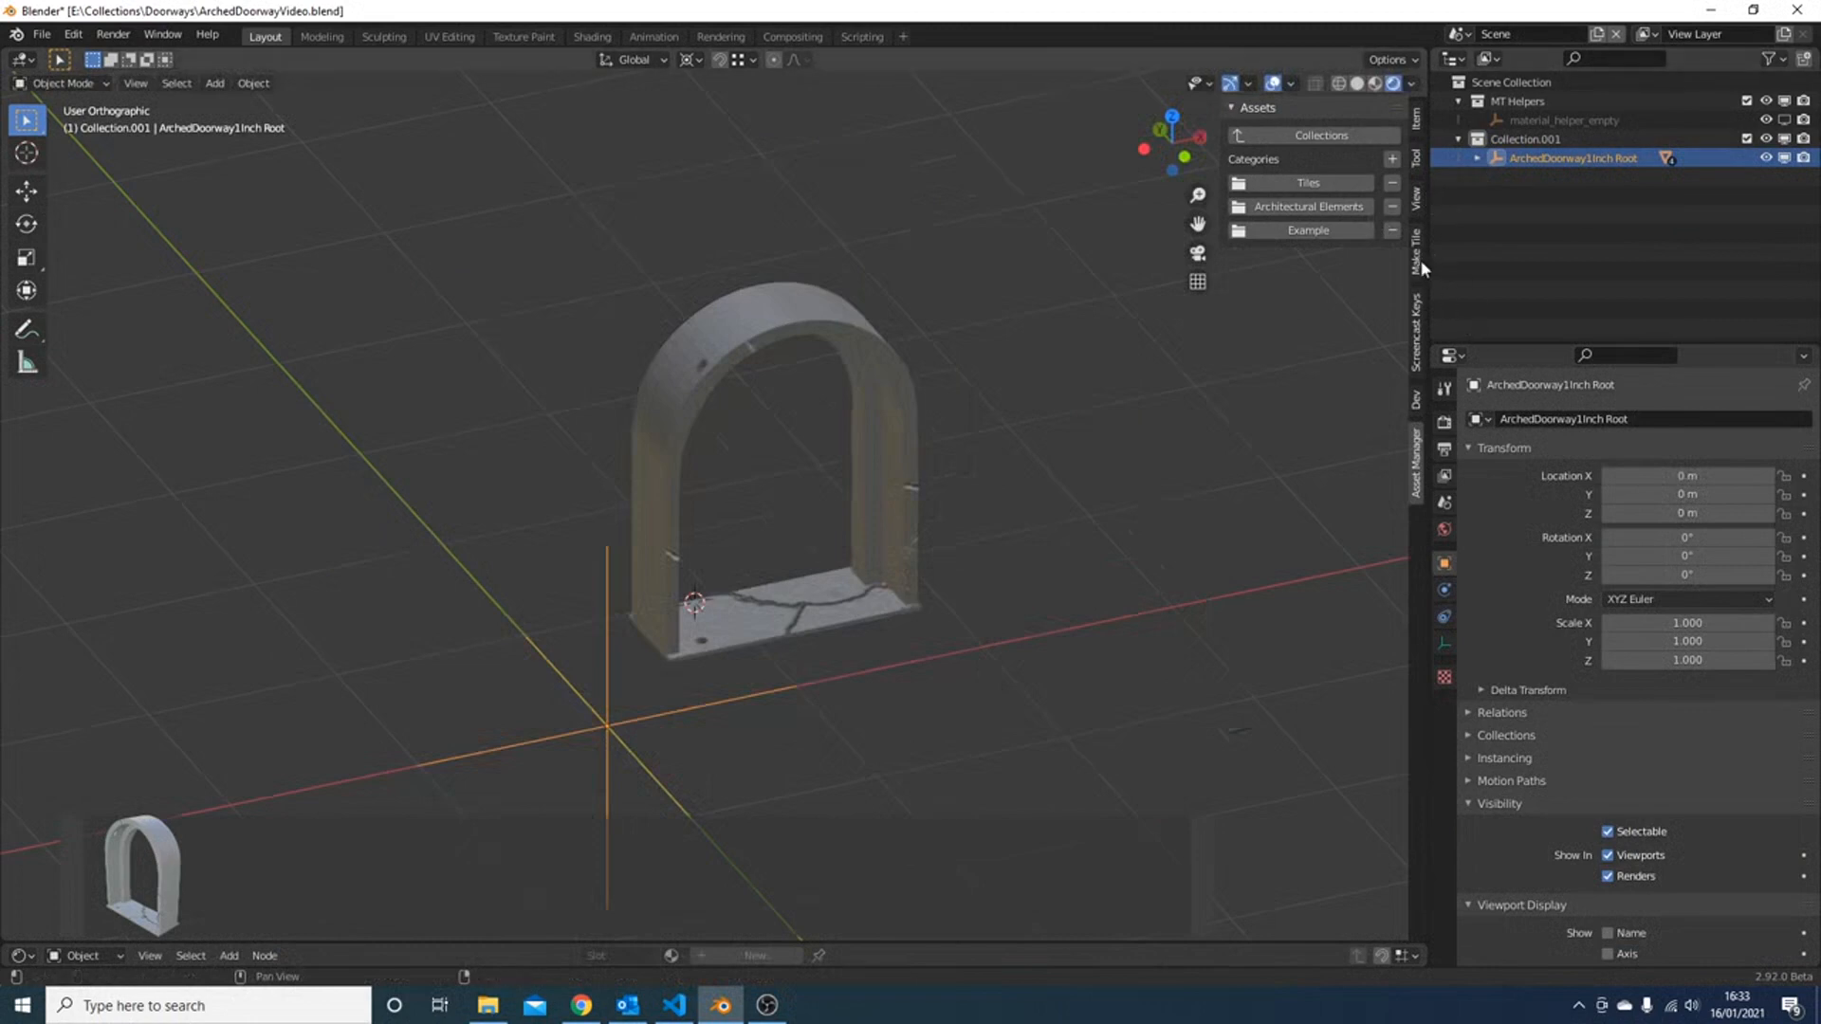
- Add the first stone wall from the Walls category under Tiles in the Collections library and clear its location to the world origin
{"action": "left_click", "coordinate": [1323, 136]}
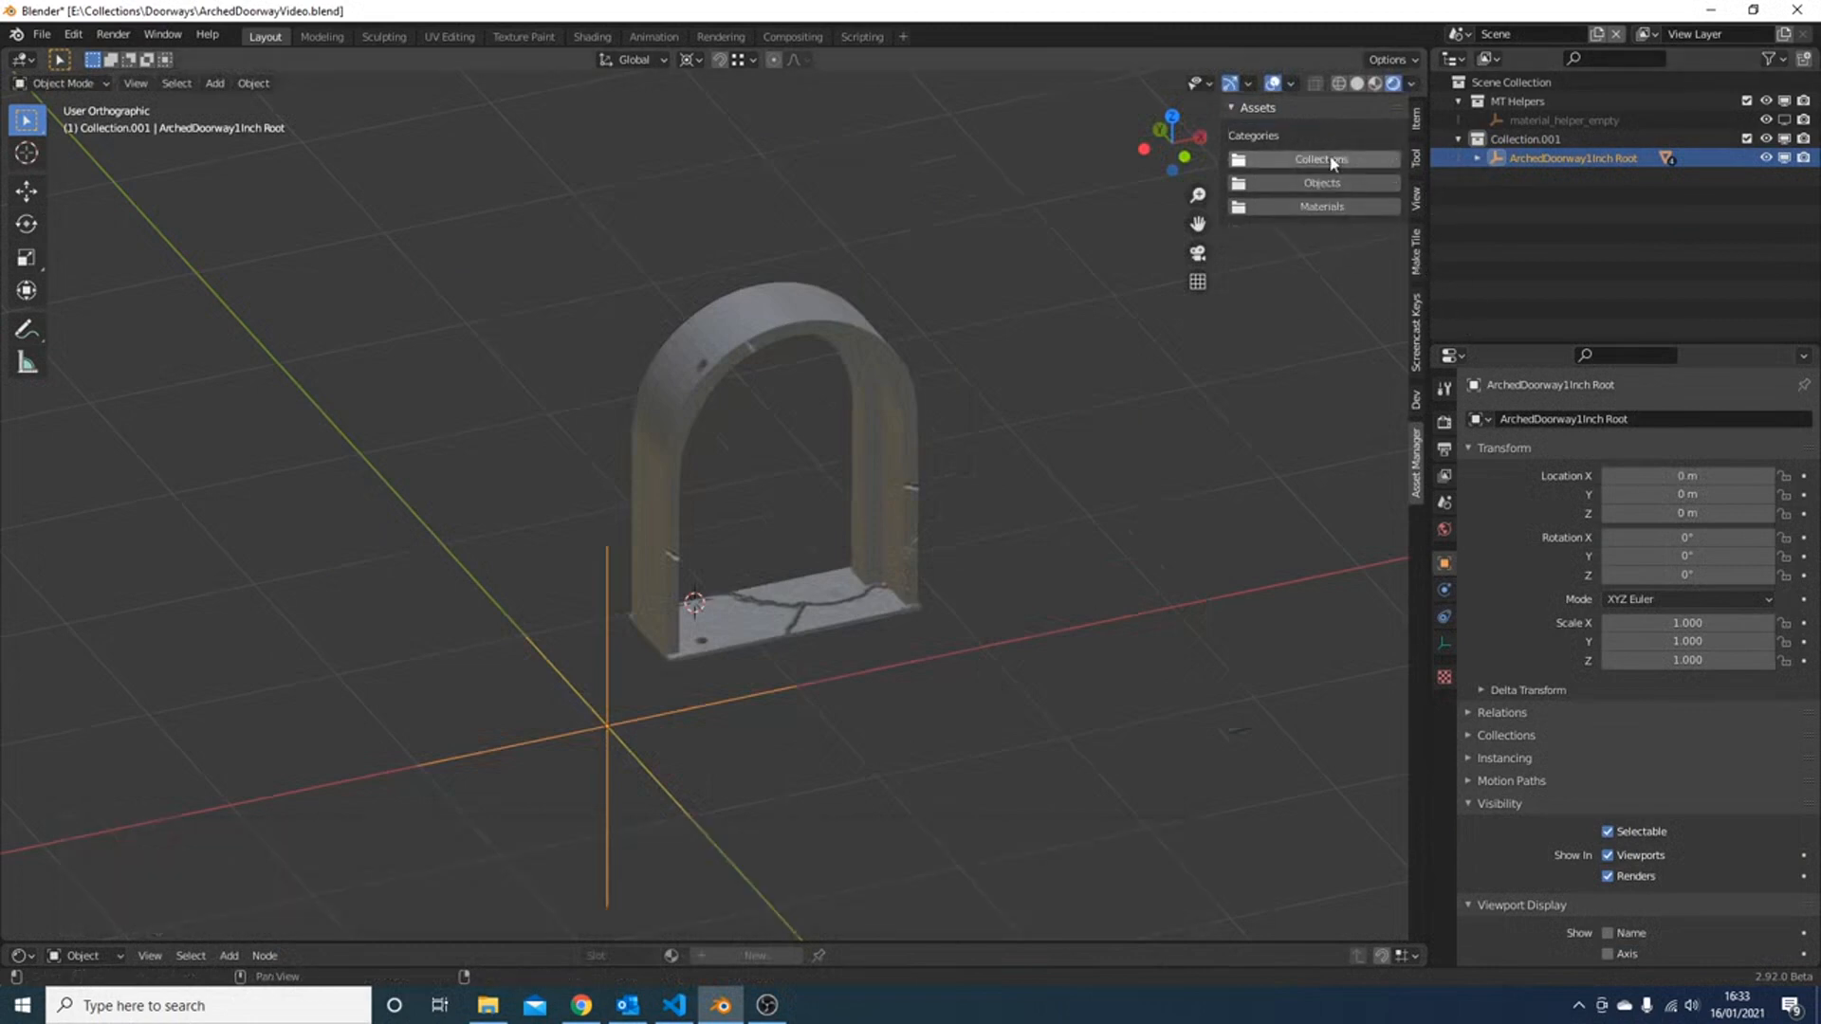
{"action": "left_click", "coordinate": [1332, 160]}
{"action": "left_click", "coordinate": [1320, 185]}
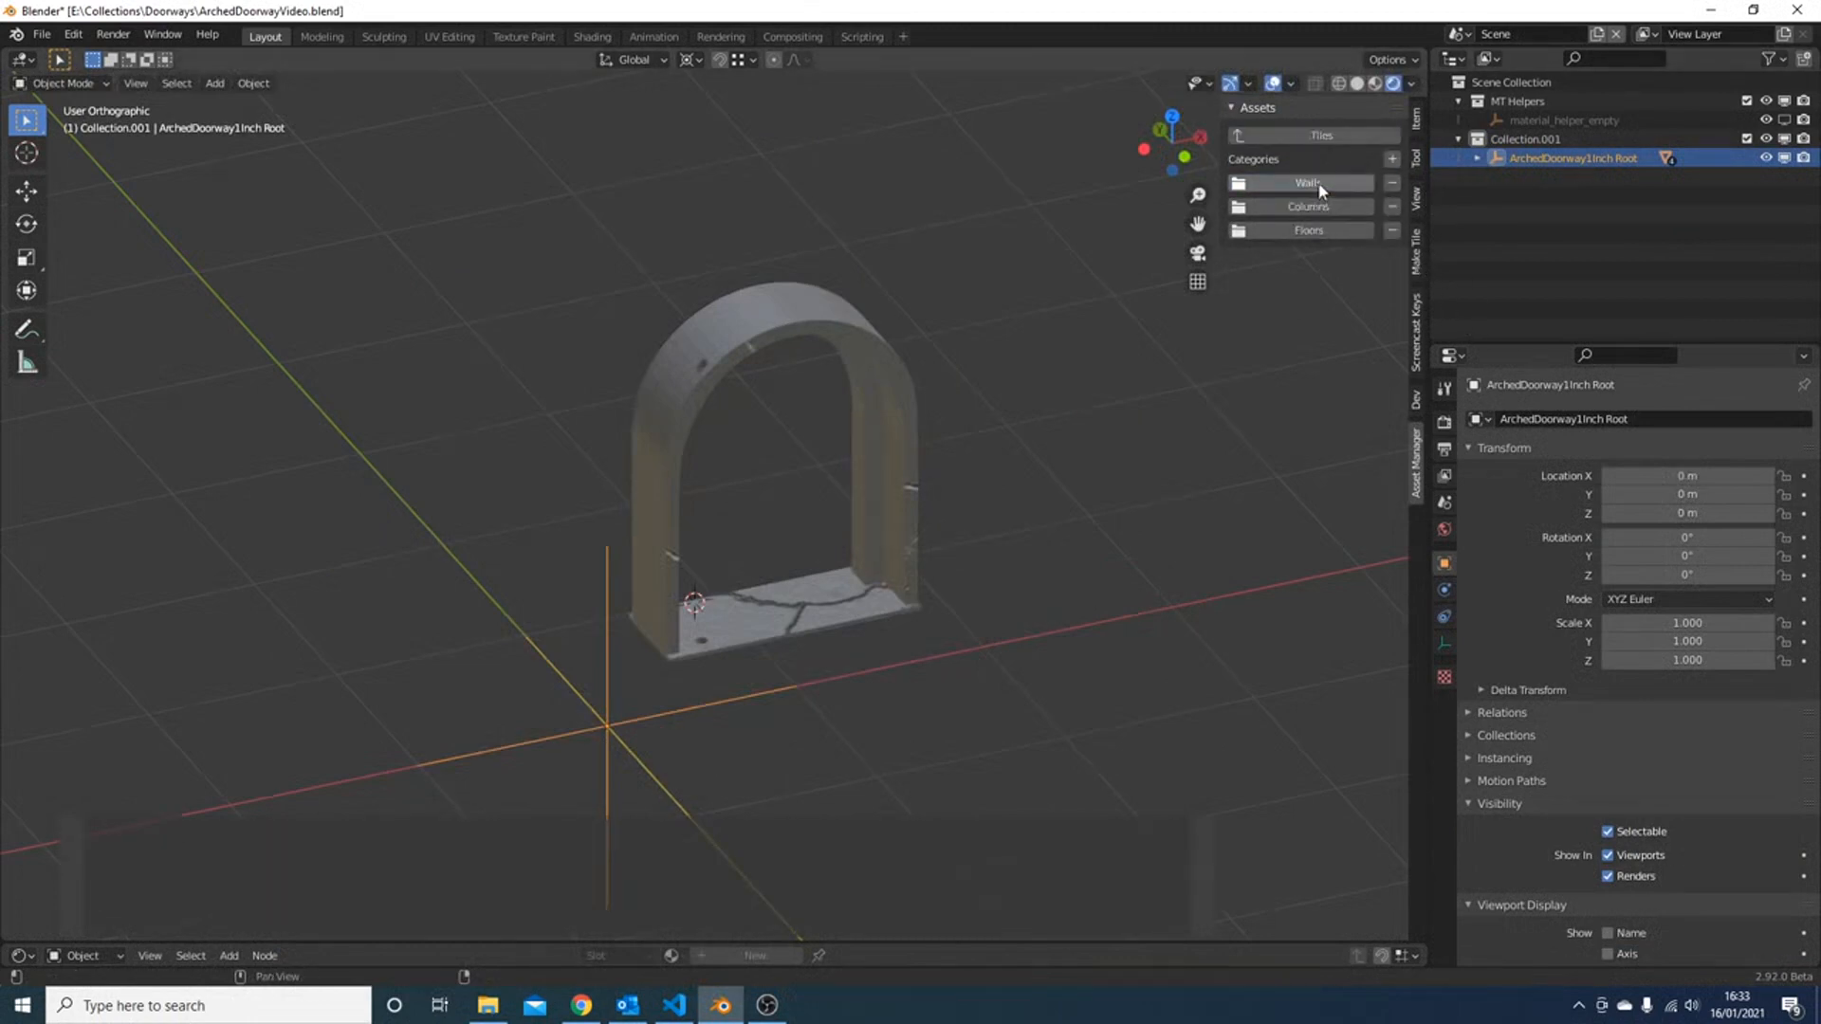
{"action": "left_click", "coordinate": [1318, 185]}
{"action": "left_click_drag", "start_coordinate": [152, 909], "coordinate": [1179, 521]}
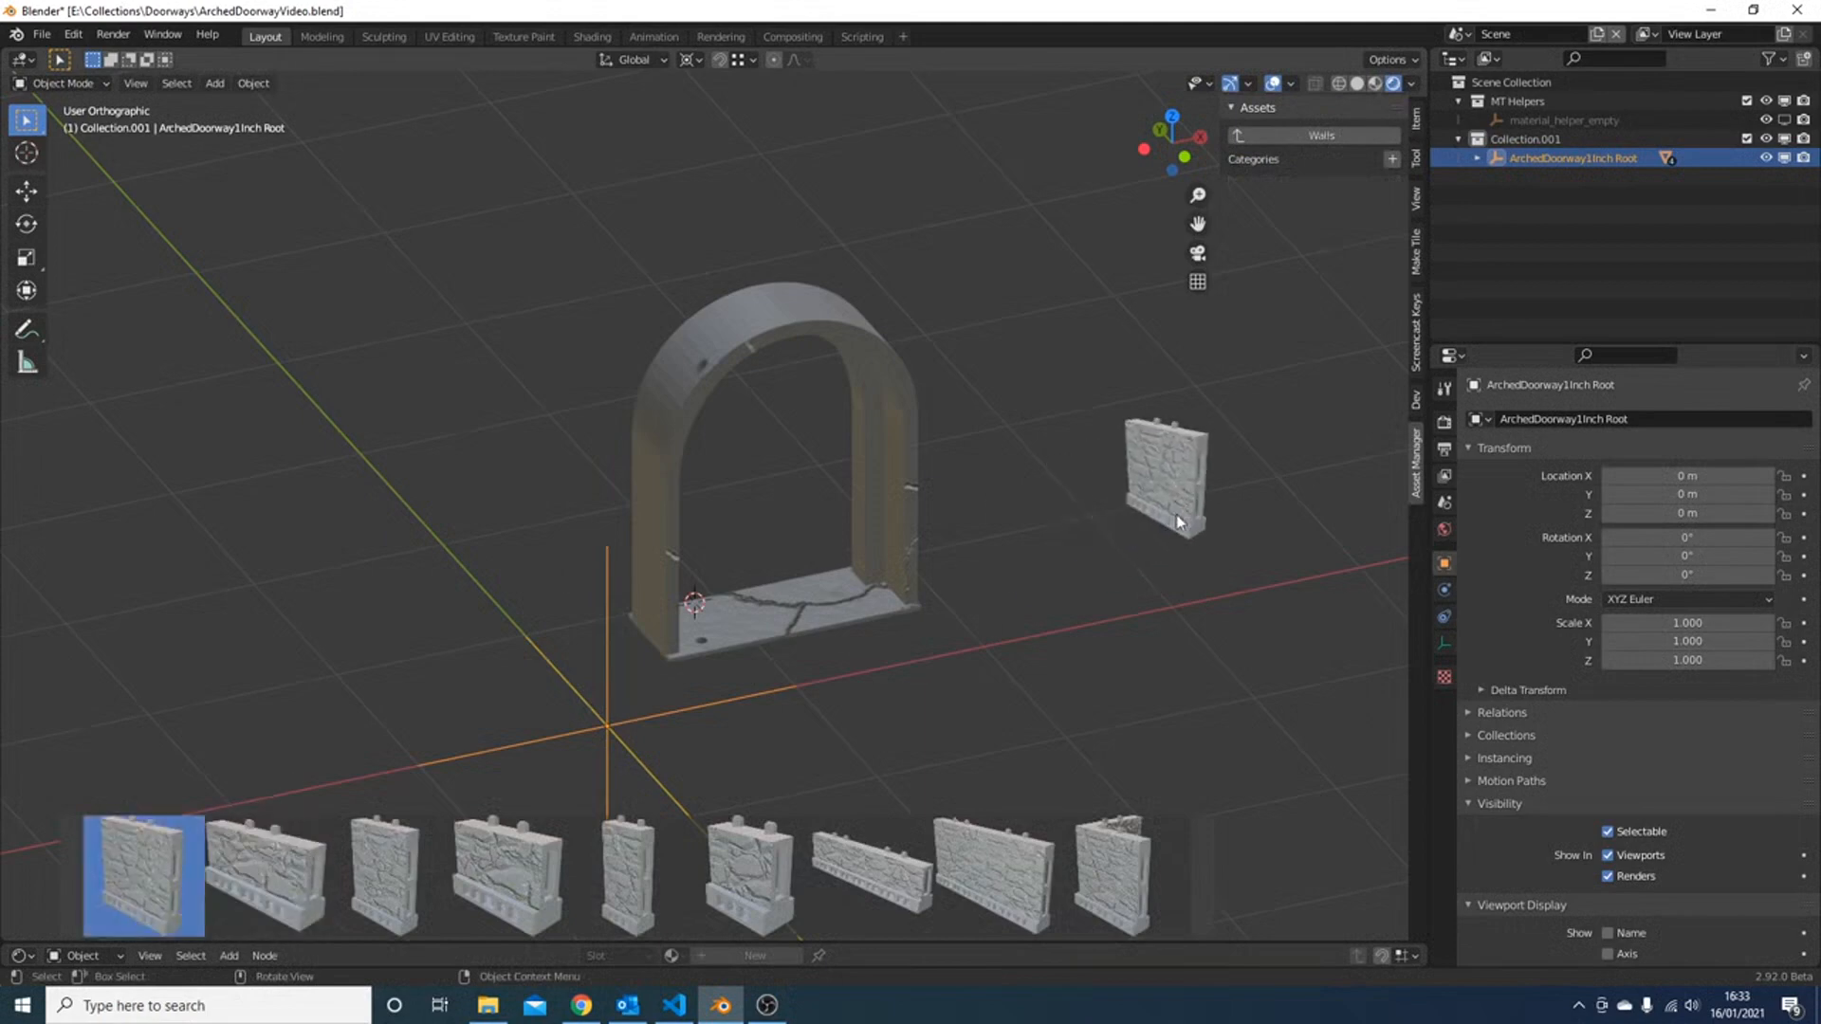
{"action": "key", "text": "alt+g"}
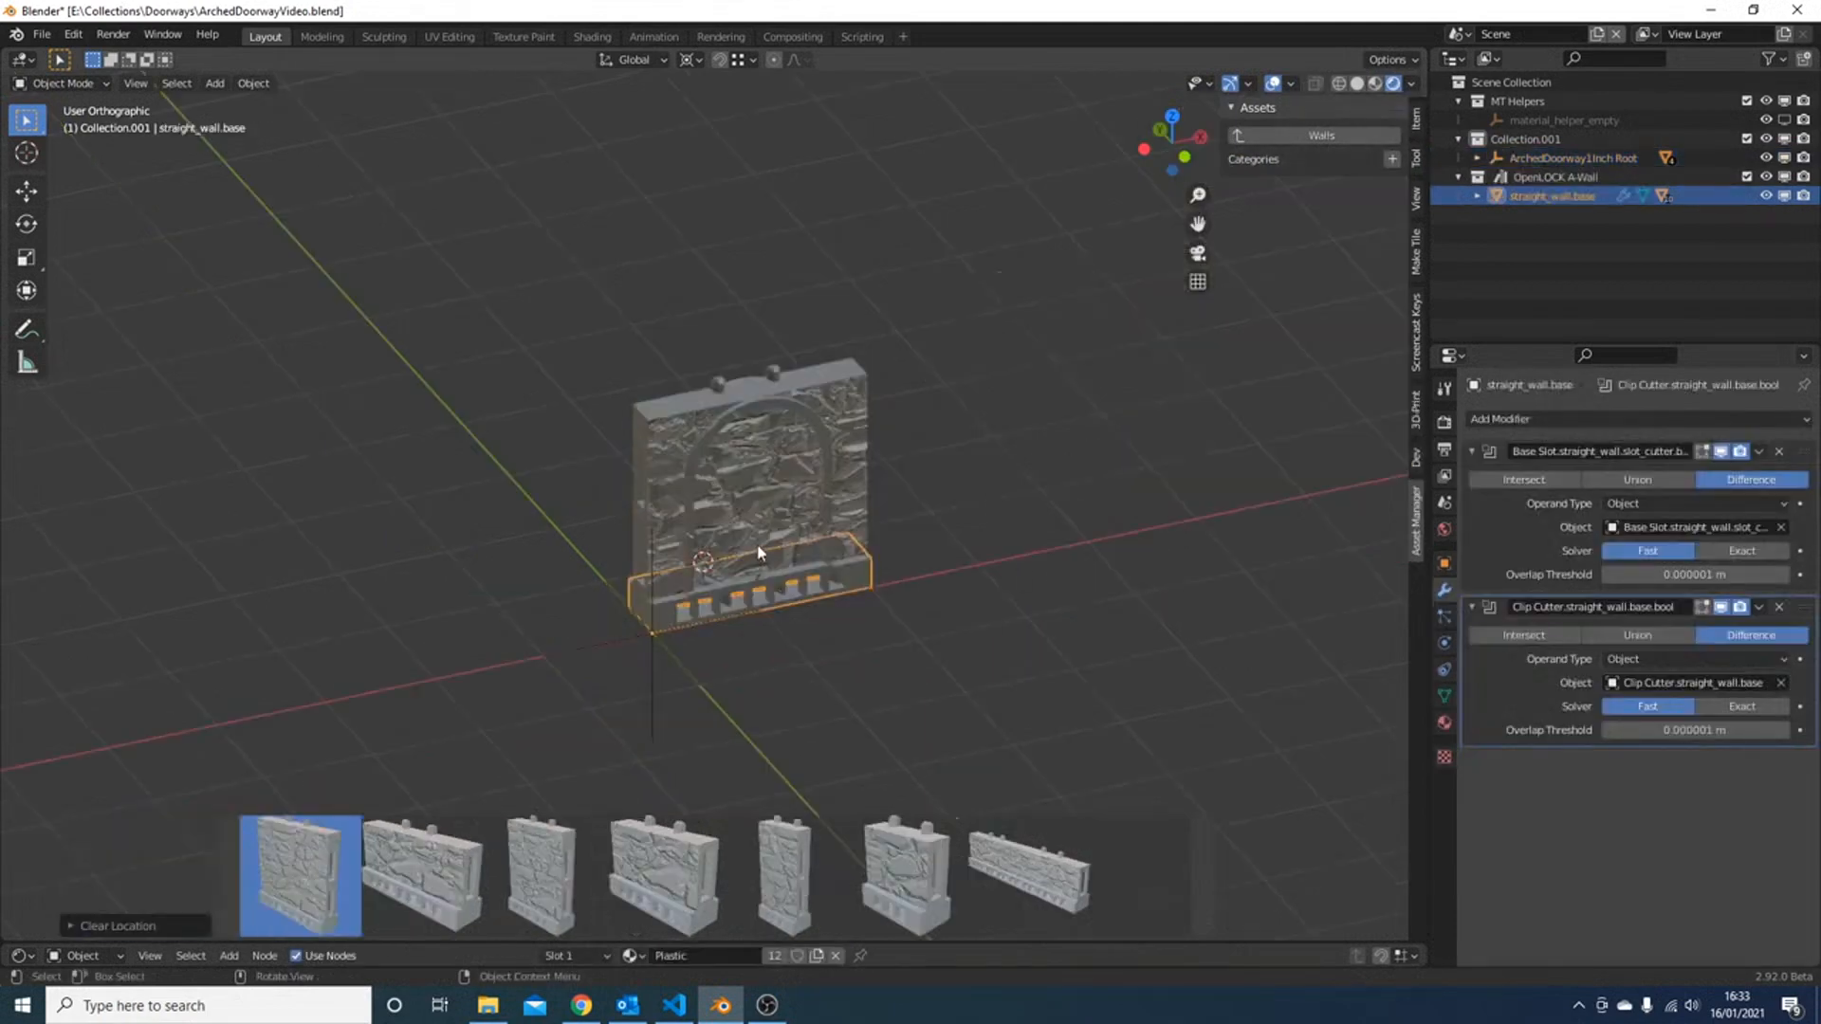
- Add the arched doorway's collection to the wall tile, with the arch selected and the wall core as the active object
{"action": "scroll", "coordinate": [661, 426], "scroll_direction": "up", "scroll_amount": 2}
{"action": "left_click", "coordinate": [670, 418]}
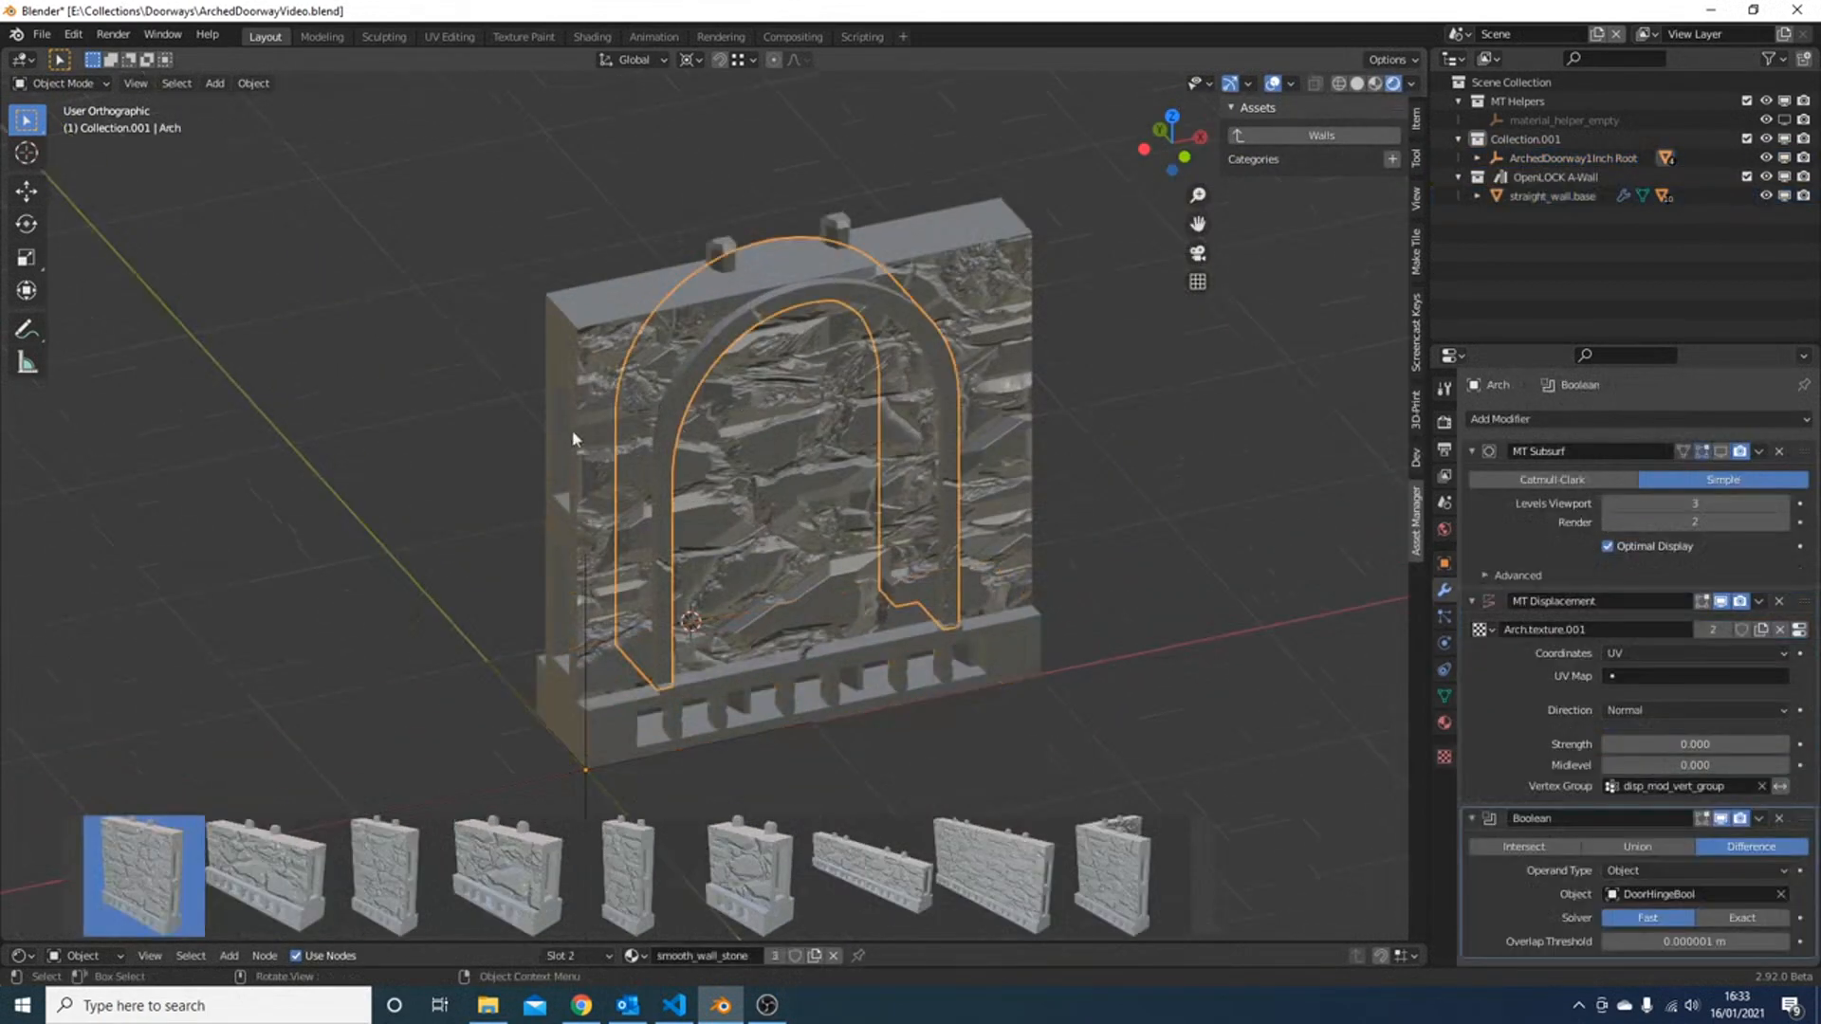
{"action": "left_click", "coordinate": [603, 353]}
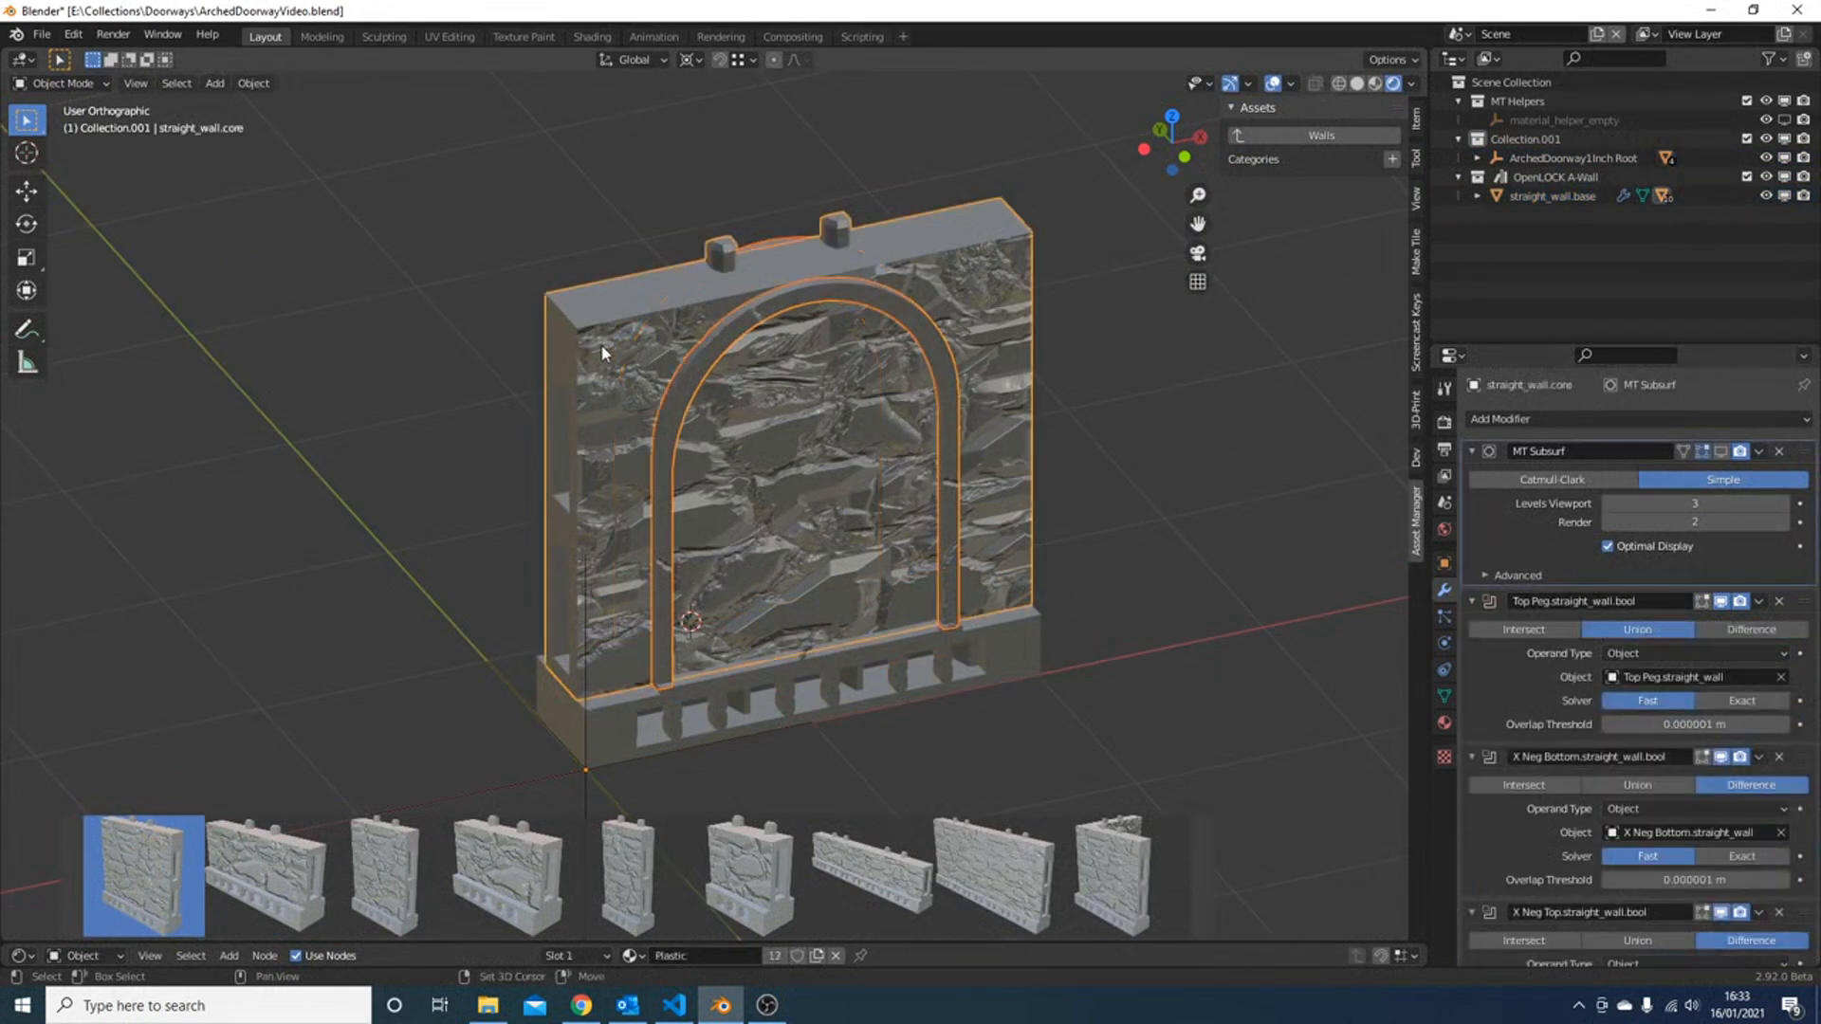
{"action": "right_click", "coordinate": [612, 356]}
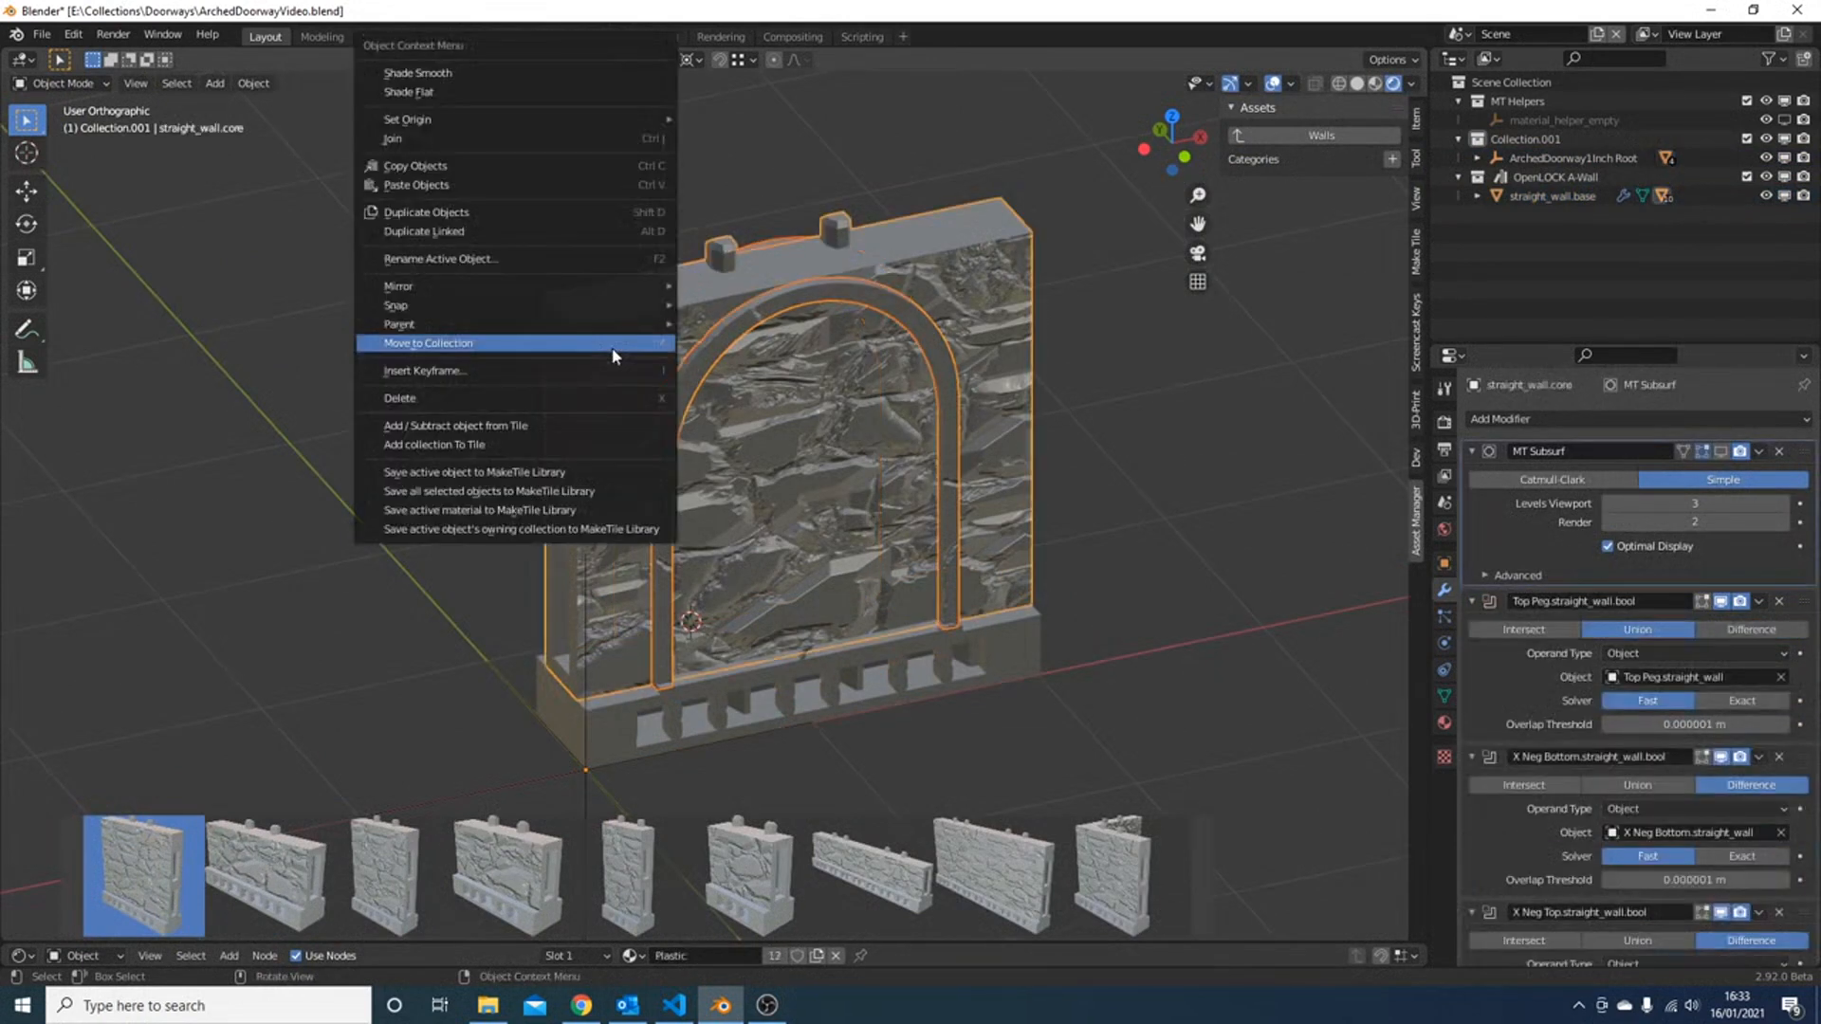
{"action": "left_click", "coordinate": [497, 446]}
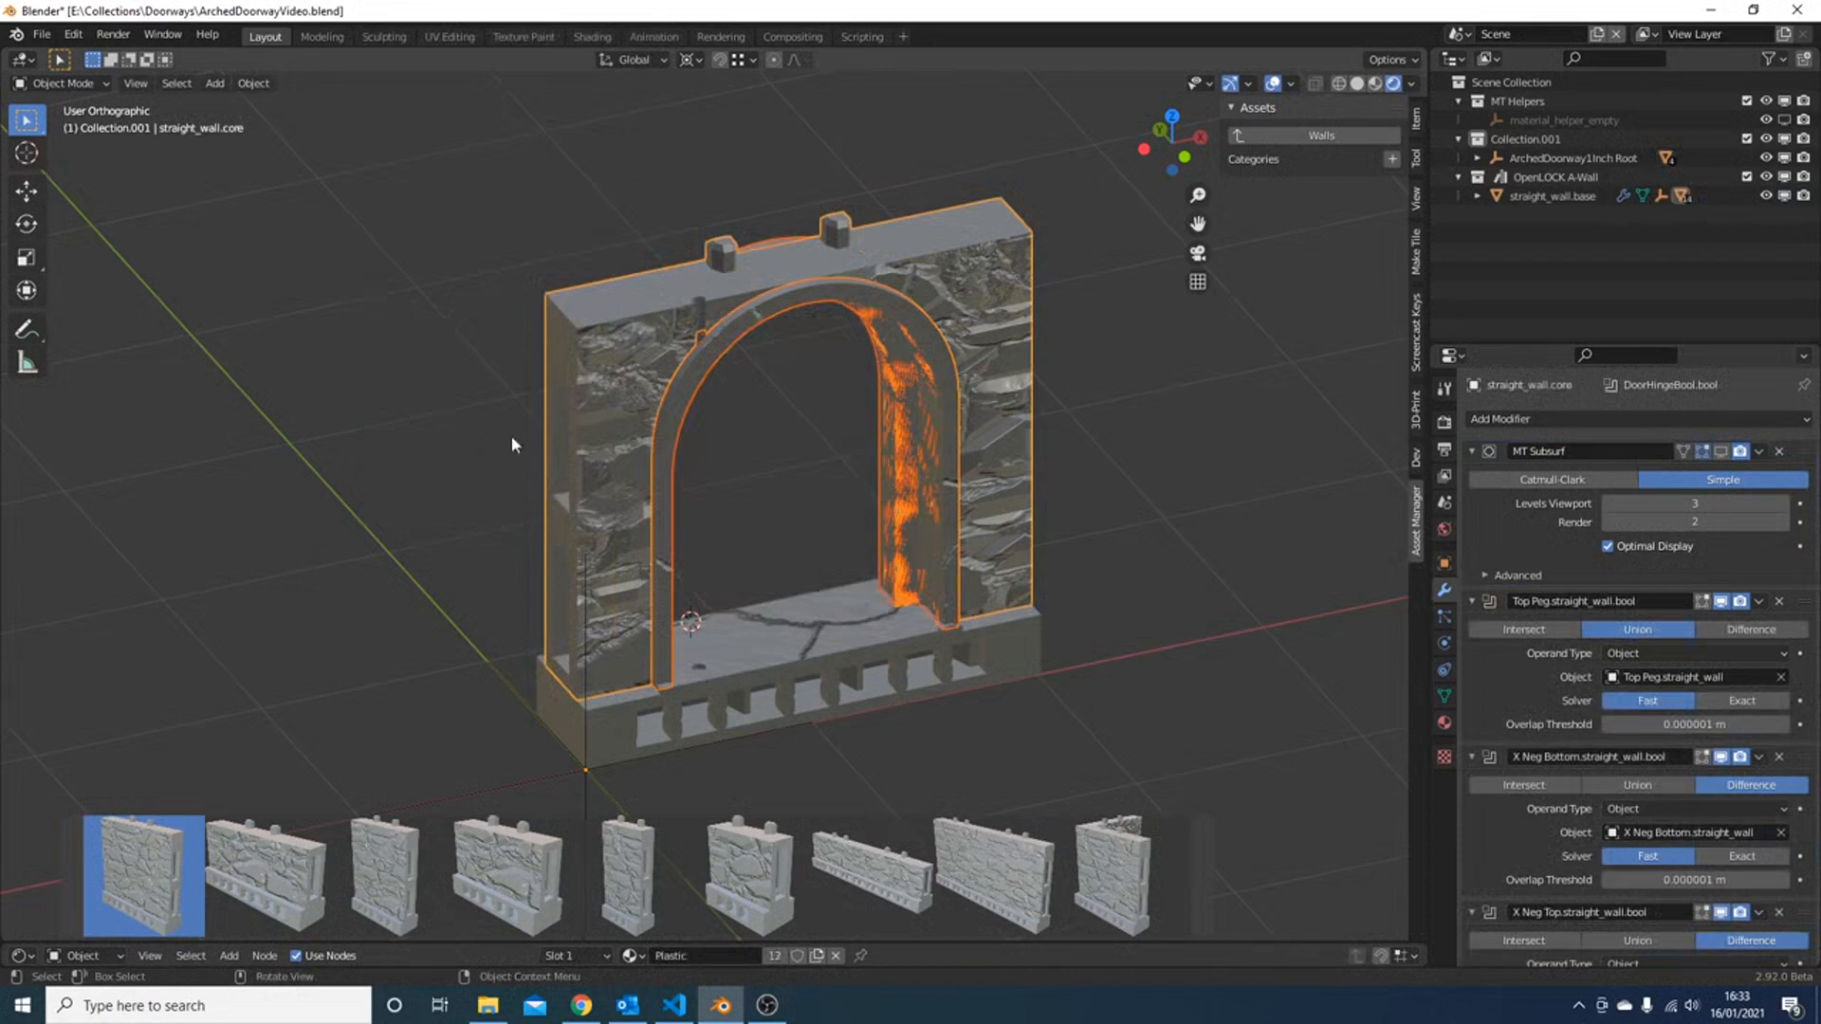
{"action": "middle_click_drag", "start_coordinate": [510, 436], "coordinate": [1099, 470]}
{"action": "left_click", "coordinate": [1091, 474]}
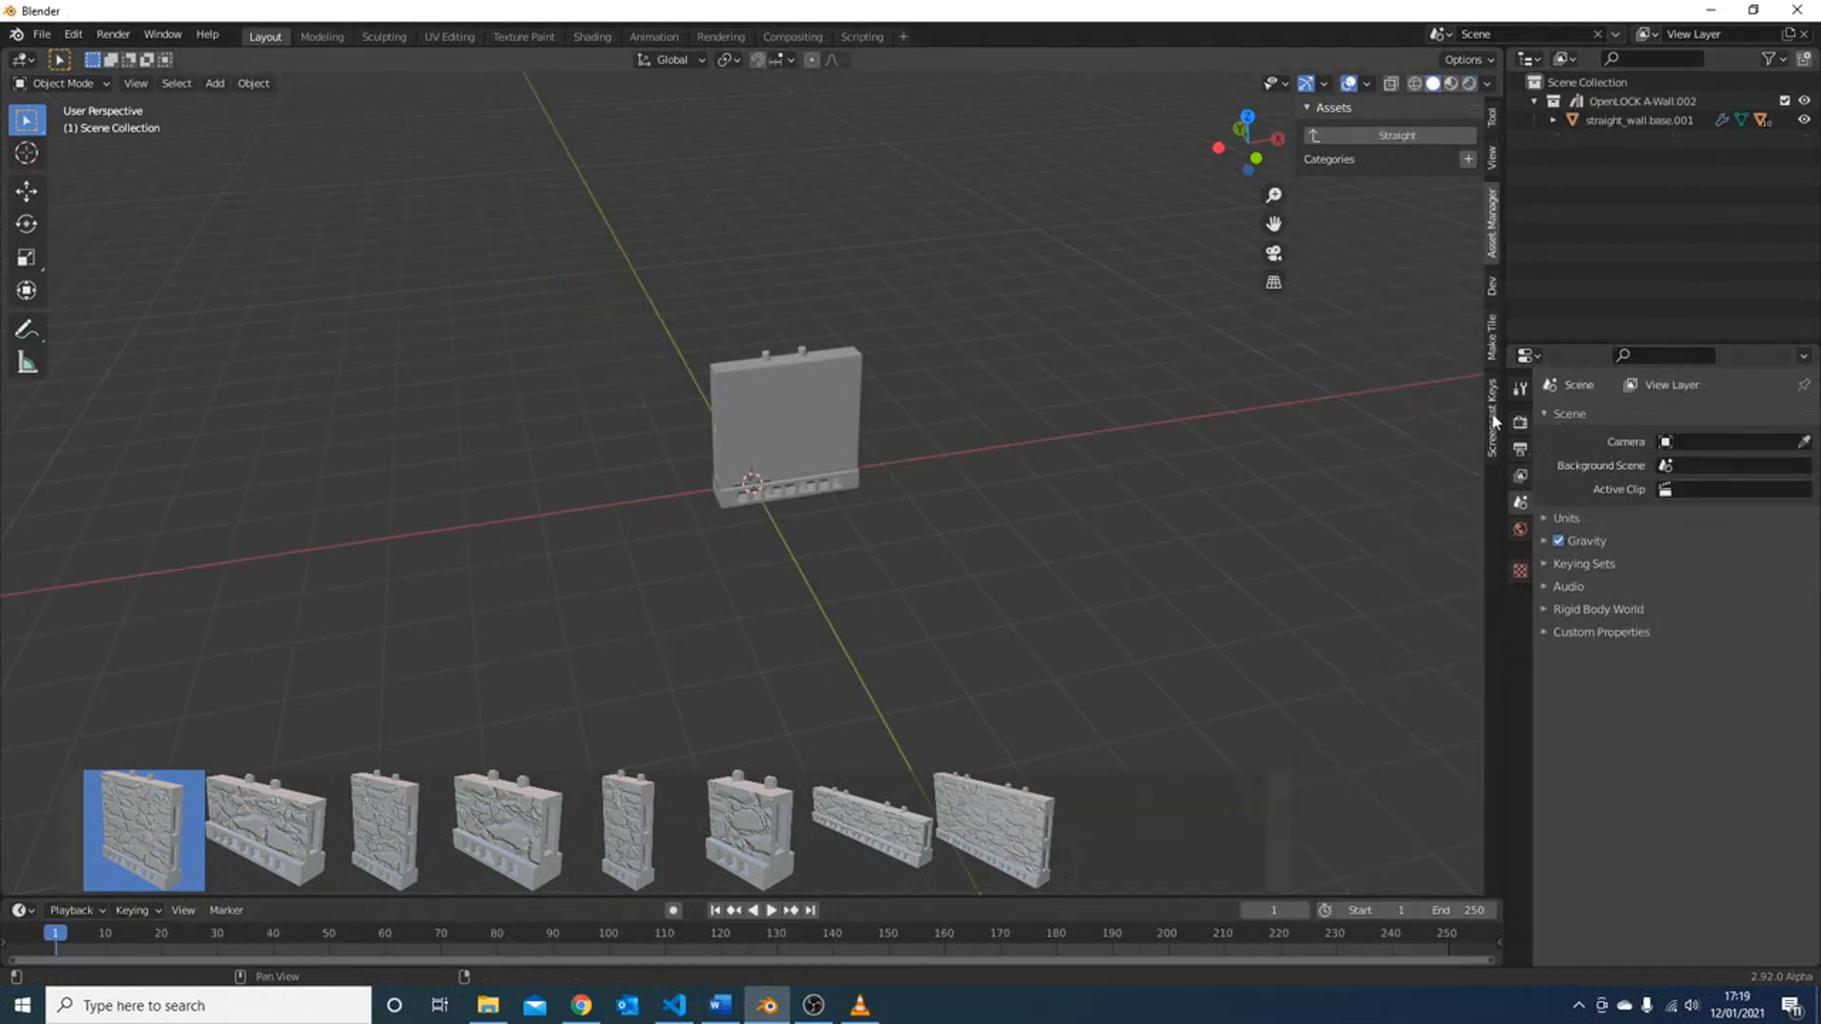
- Place the Desk E asset from the Example category of the Objects library in the scene beside the straight wall
{"action": "left_click", "coordinate": [1411, 136]}
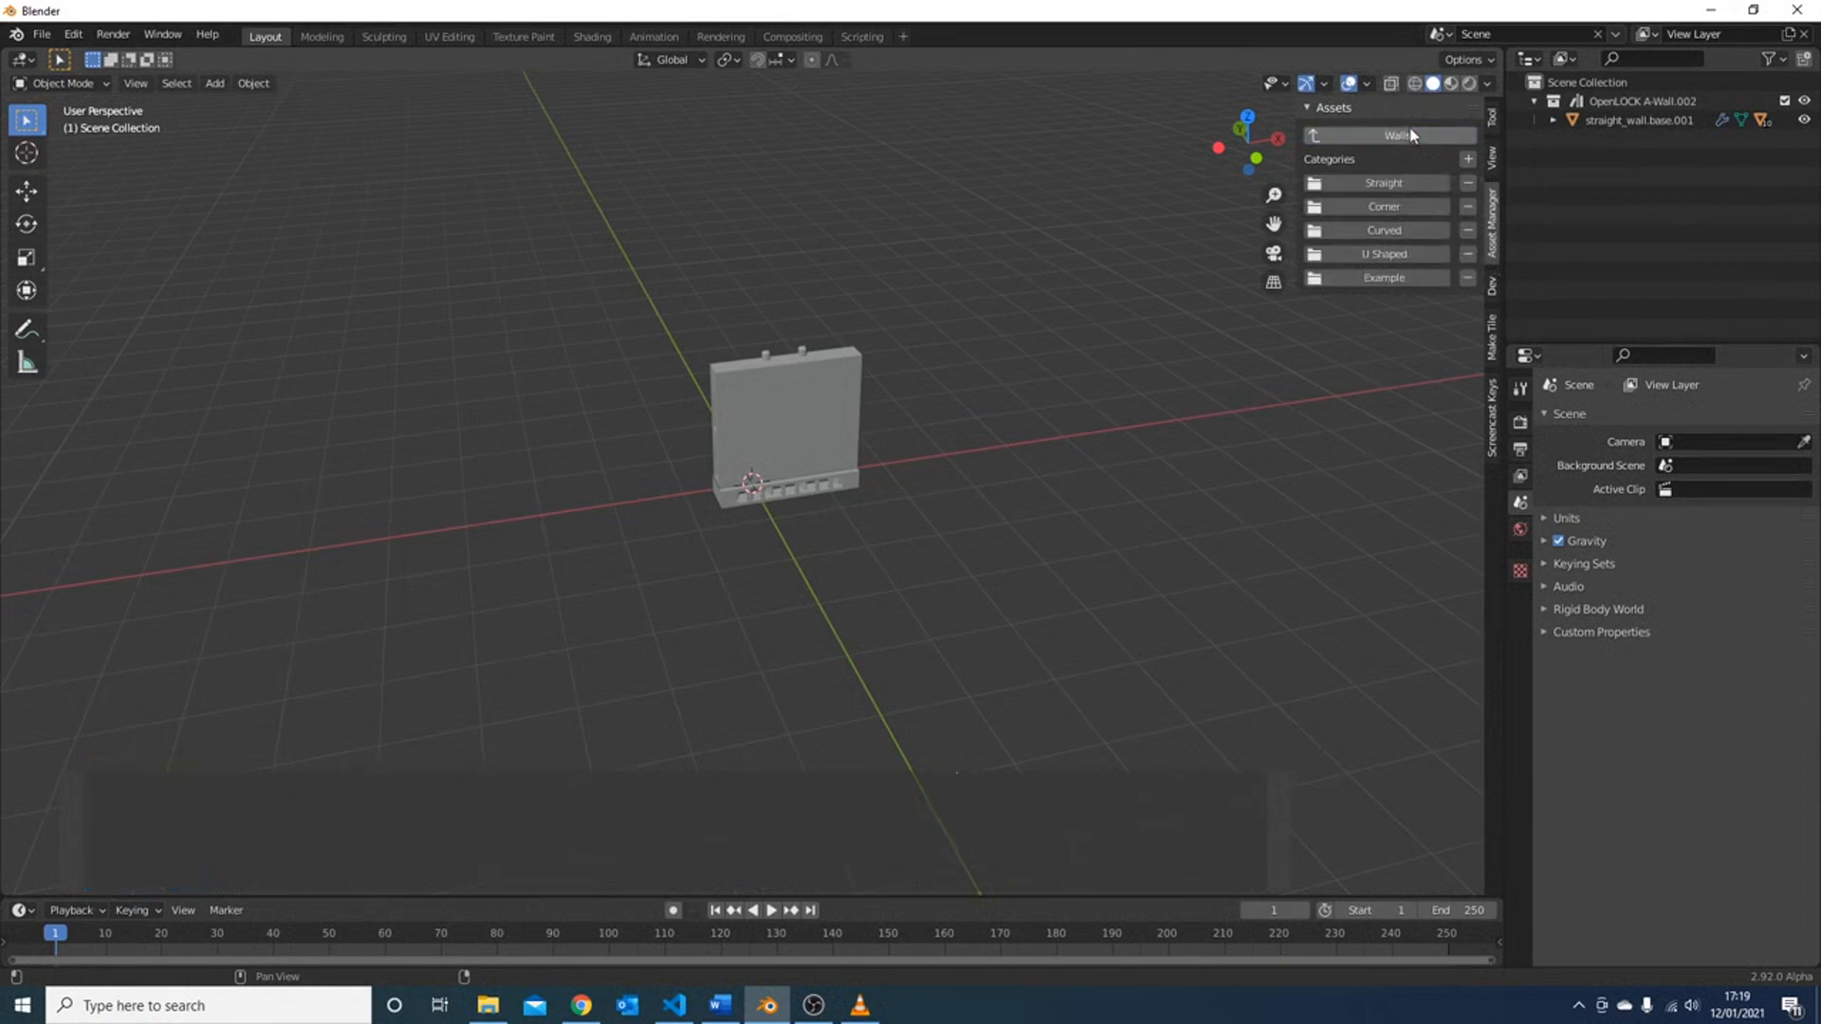
{"action": "left_click", "coordinate": [1411, 136]}
{"action": "left_click", "coordinate": [1410, 138]}
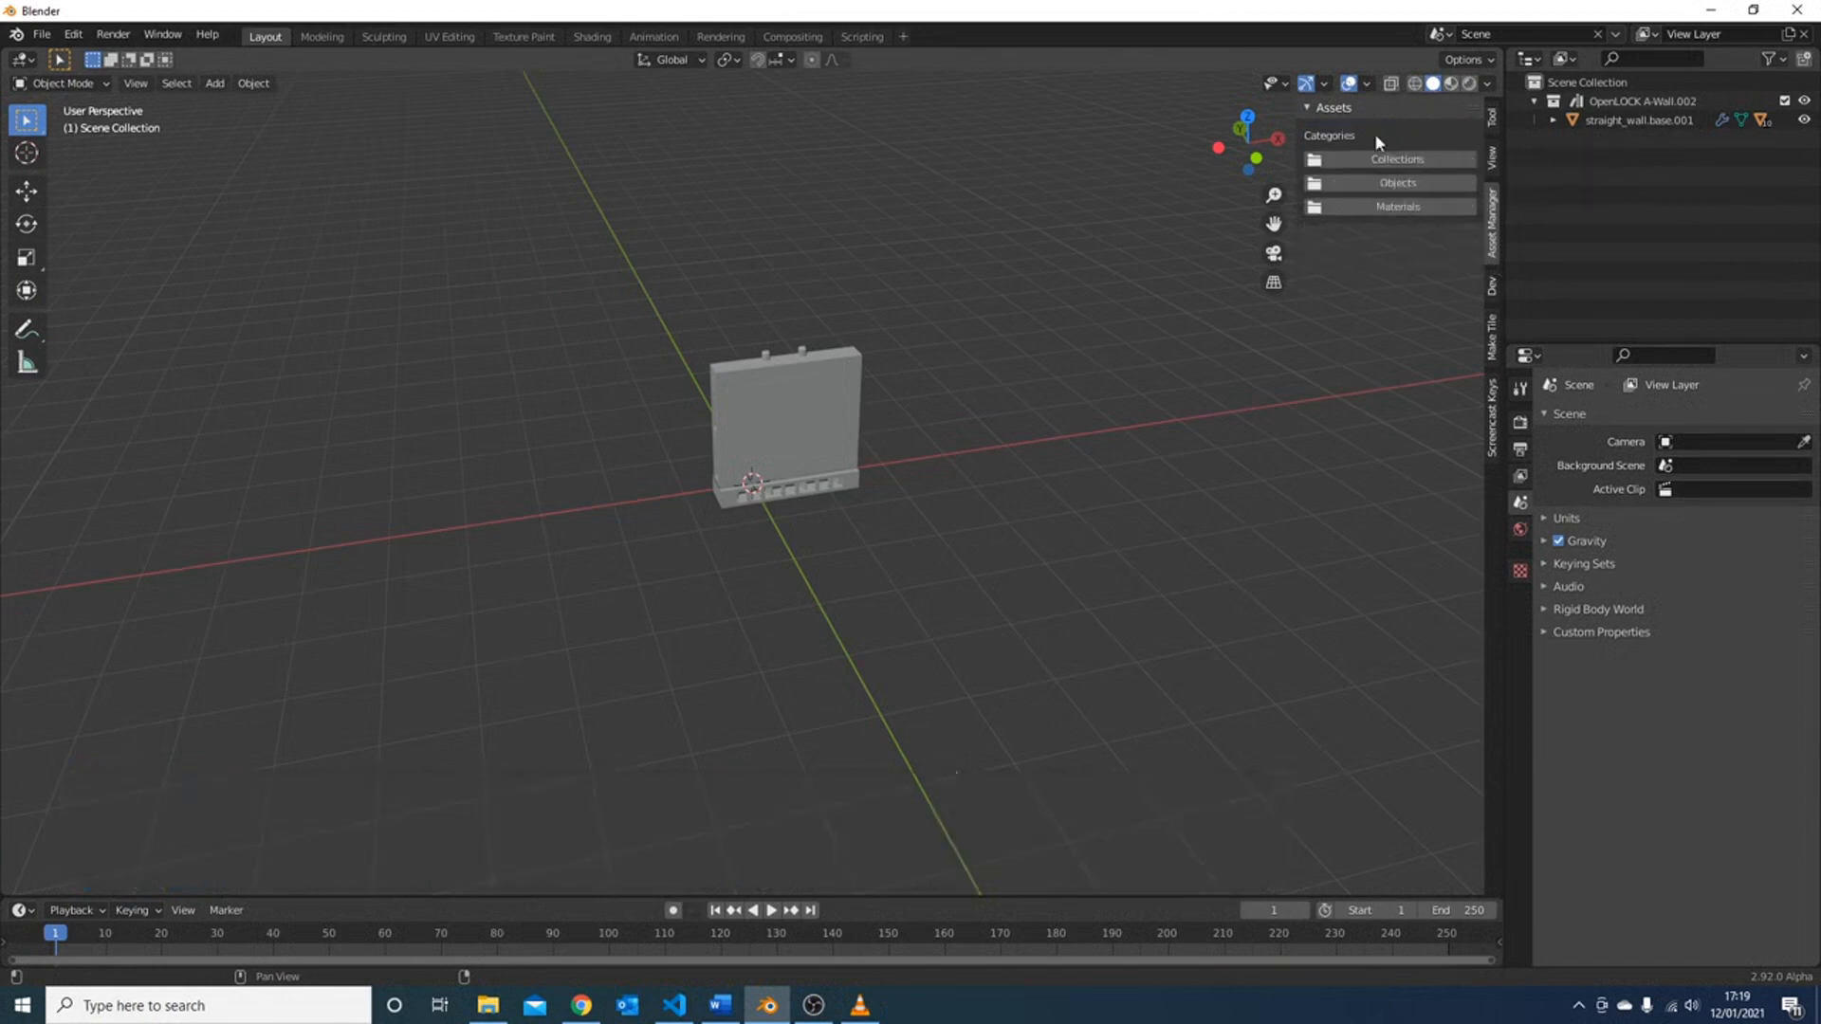
{"action": "left_click", "coordinate": [1436, 182]}
{"action": "left_click", "coordinate": [1427, 183]}
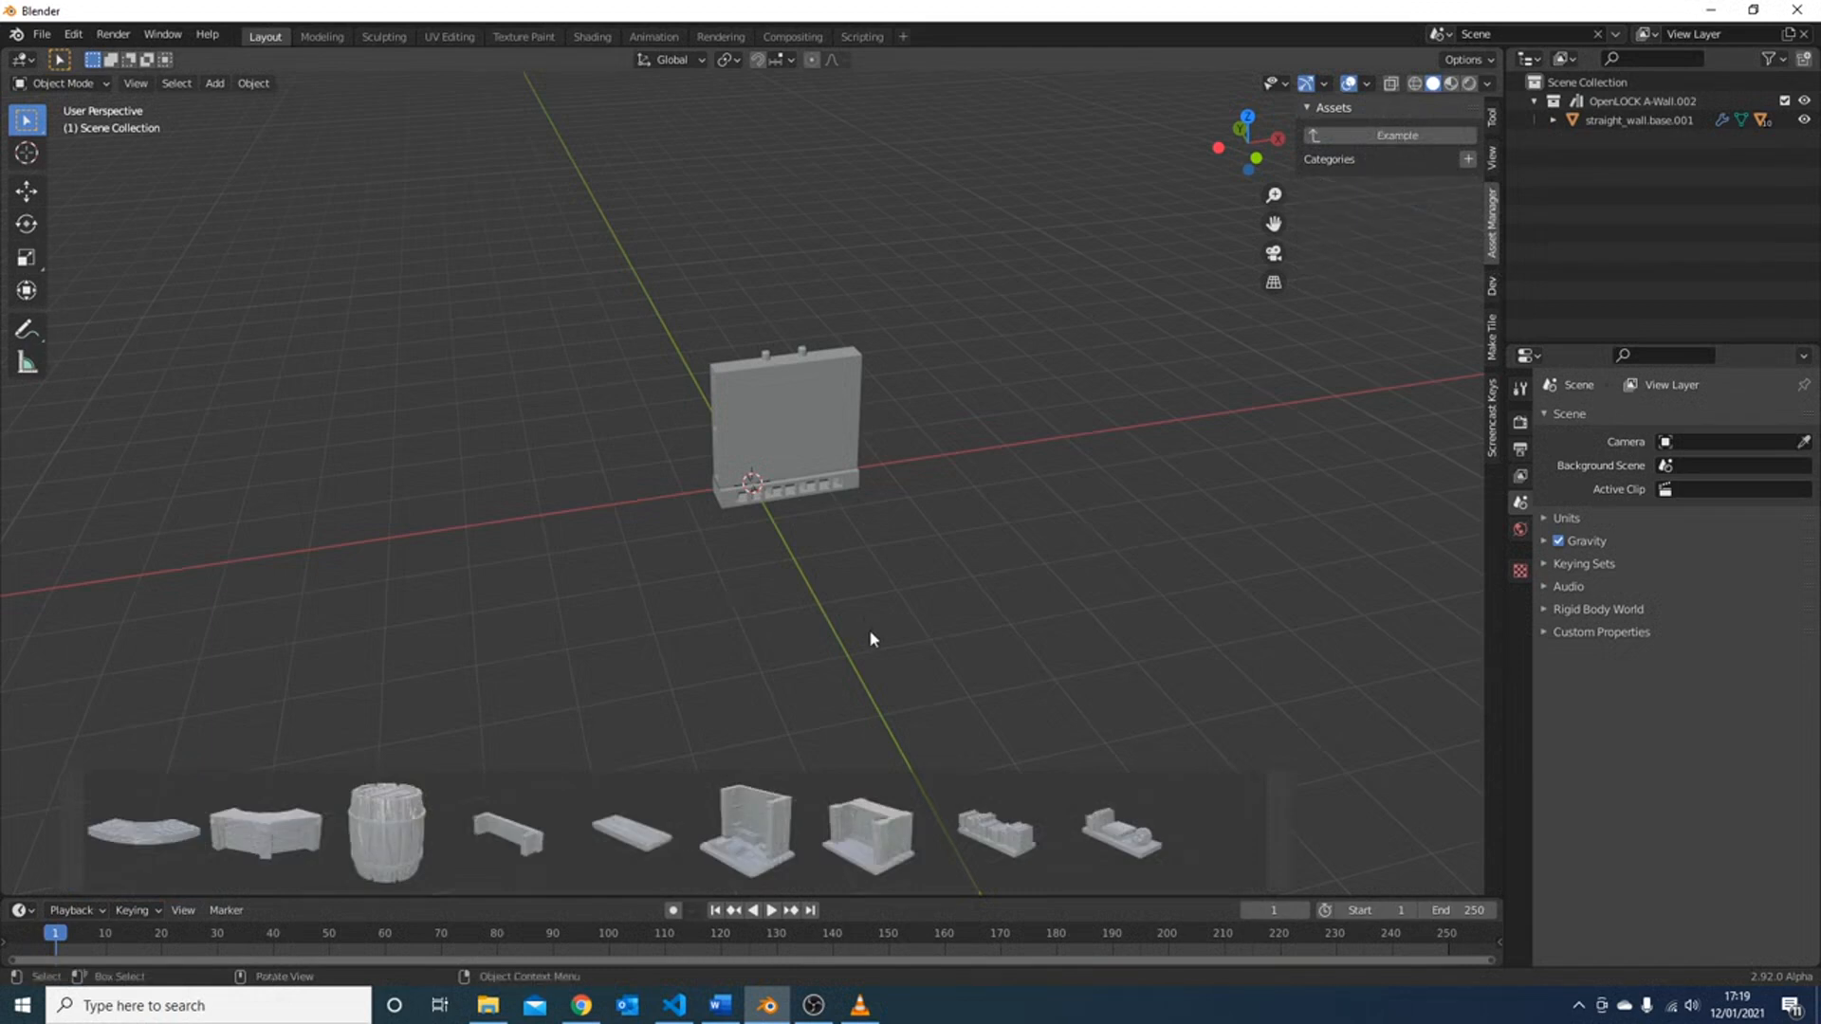
{"action": "scroll", "coordinate": [873, 632], "scroll_direction": "up", "scroll_amount": 3}
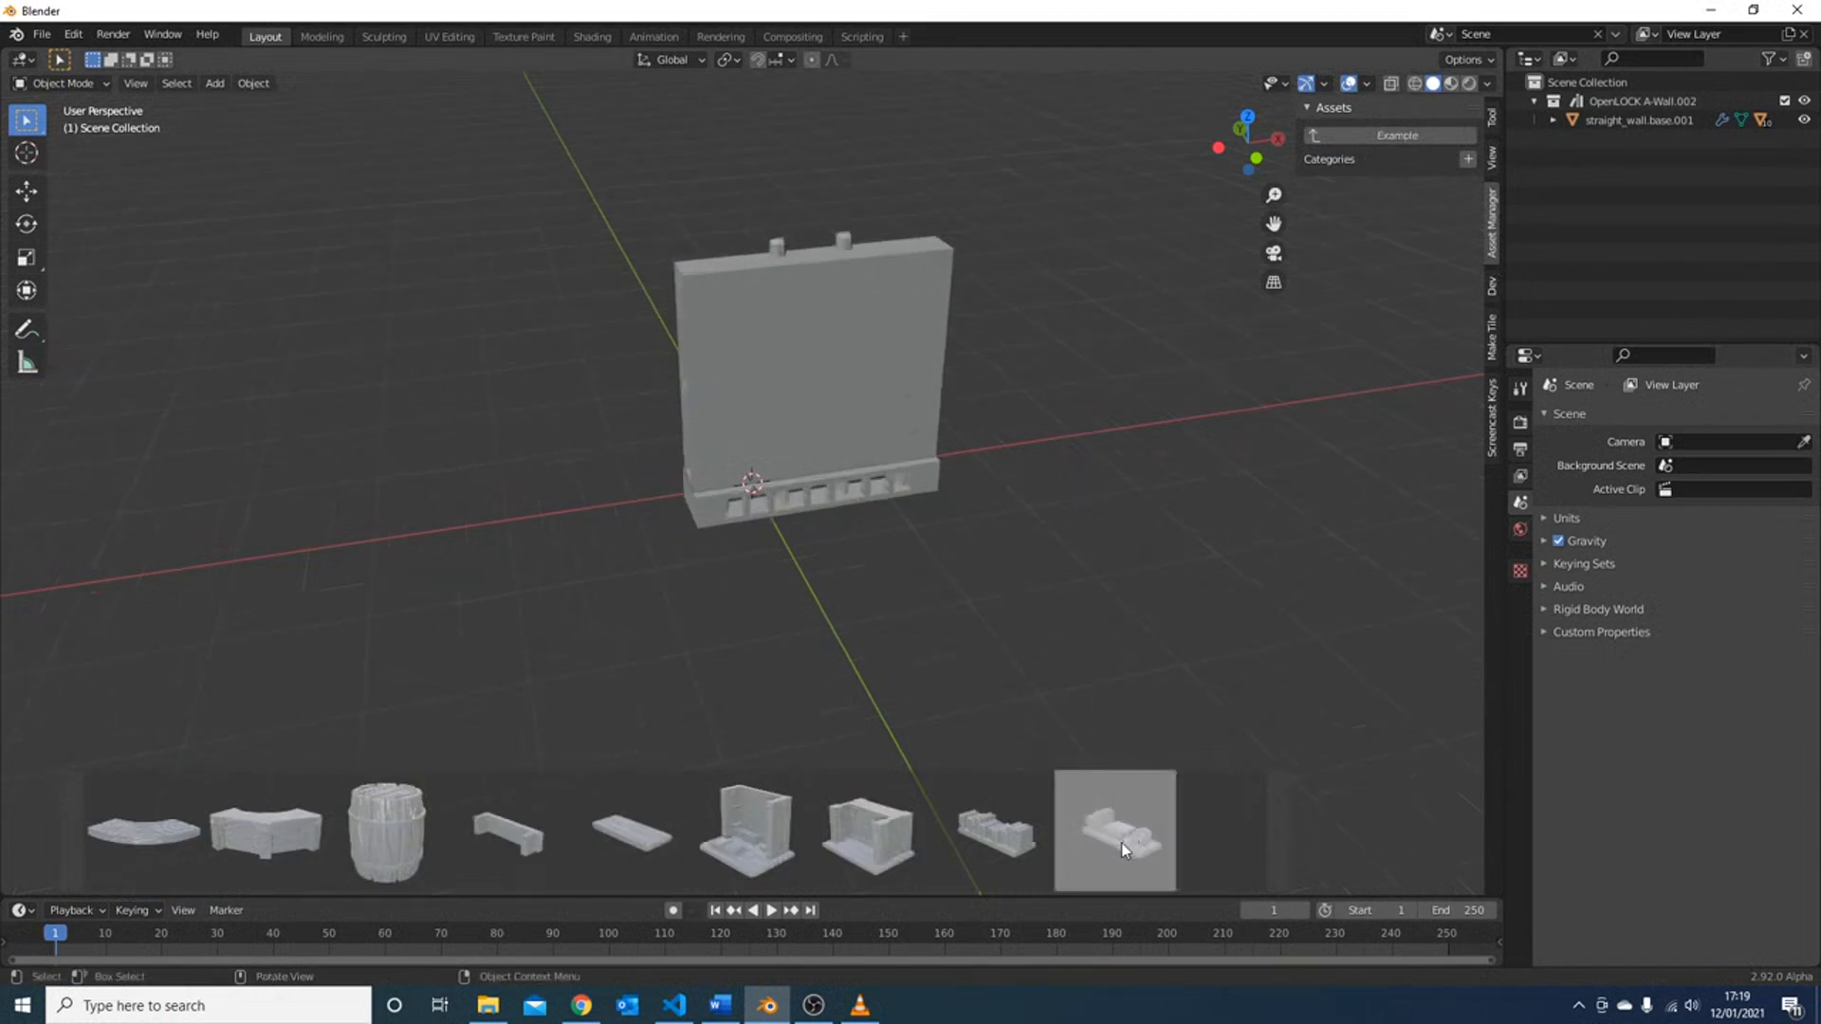
{"action": "left_click_drag", "start_coordinate": [1124, 842], "coordinate": [1053, 534]}
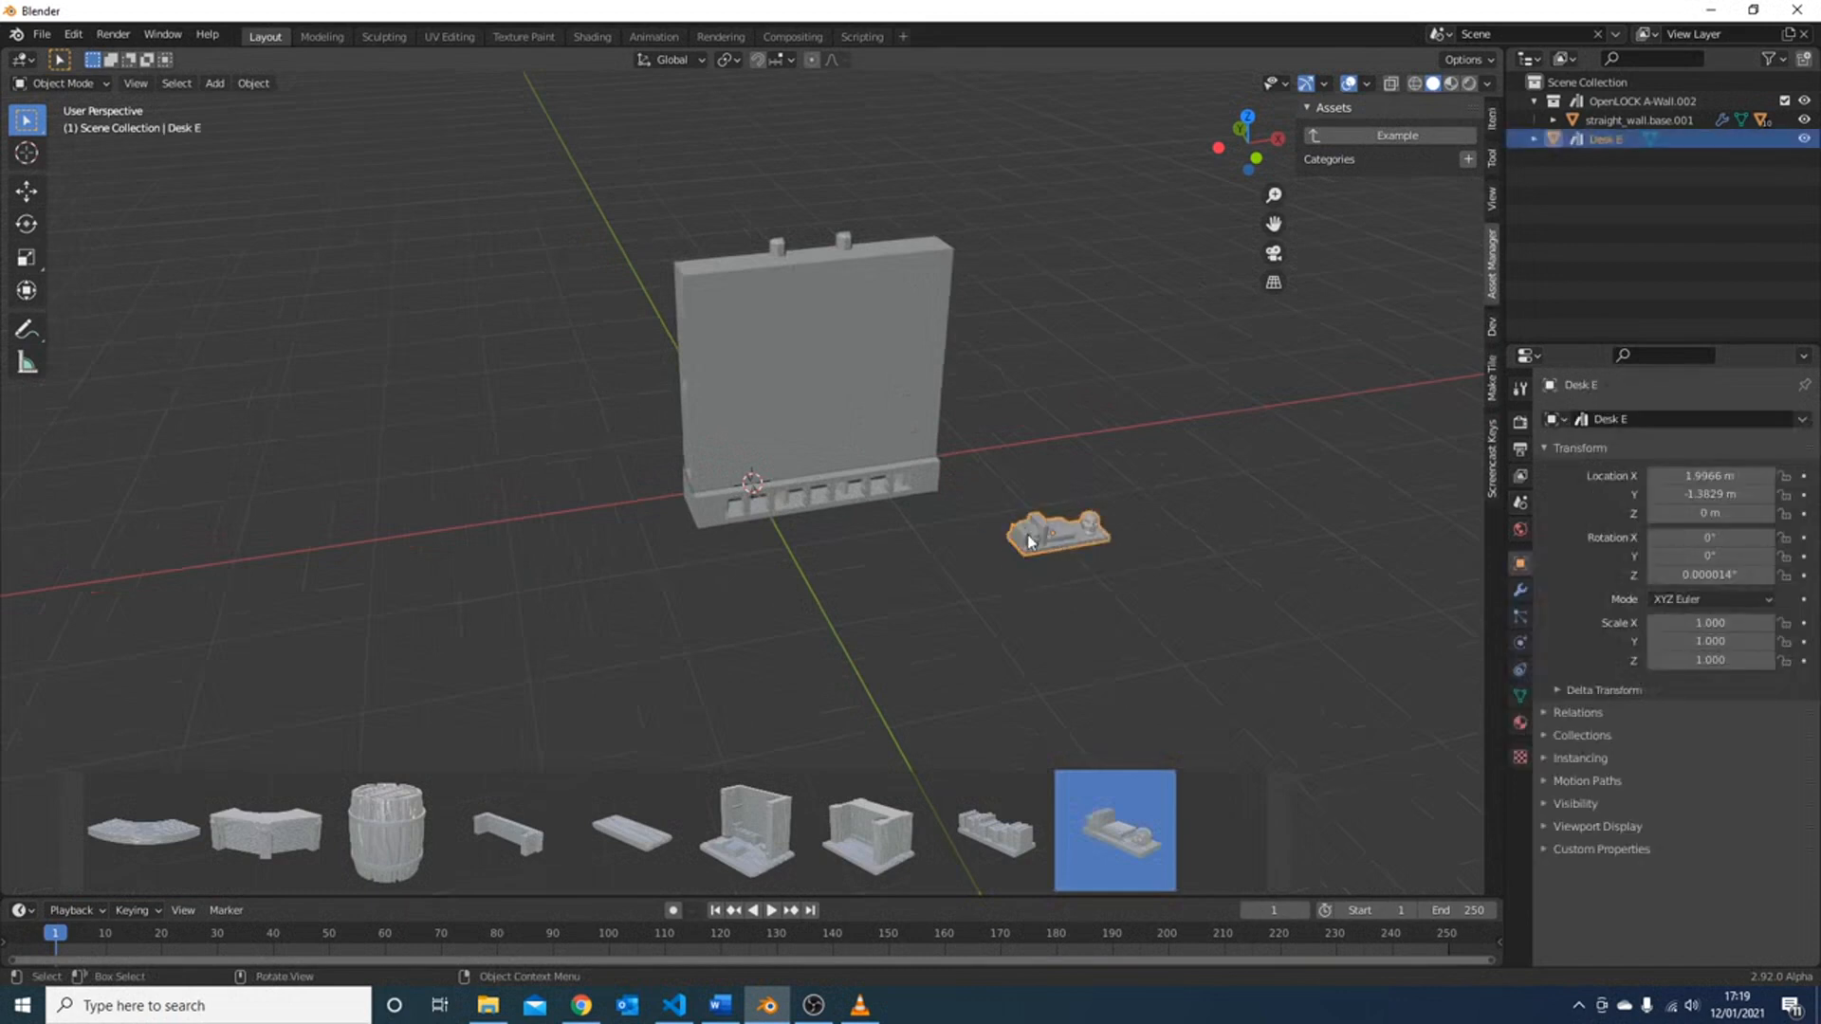
- Move Desk E against the wall's front face, at about X 0.28 m, Y -0.56 m and Z 1.04 m
{"action": "key", "text": "KP_1"}
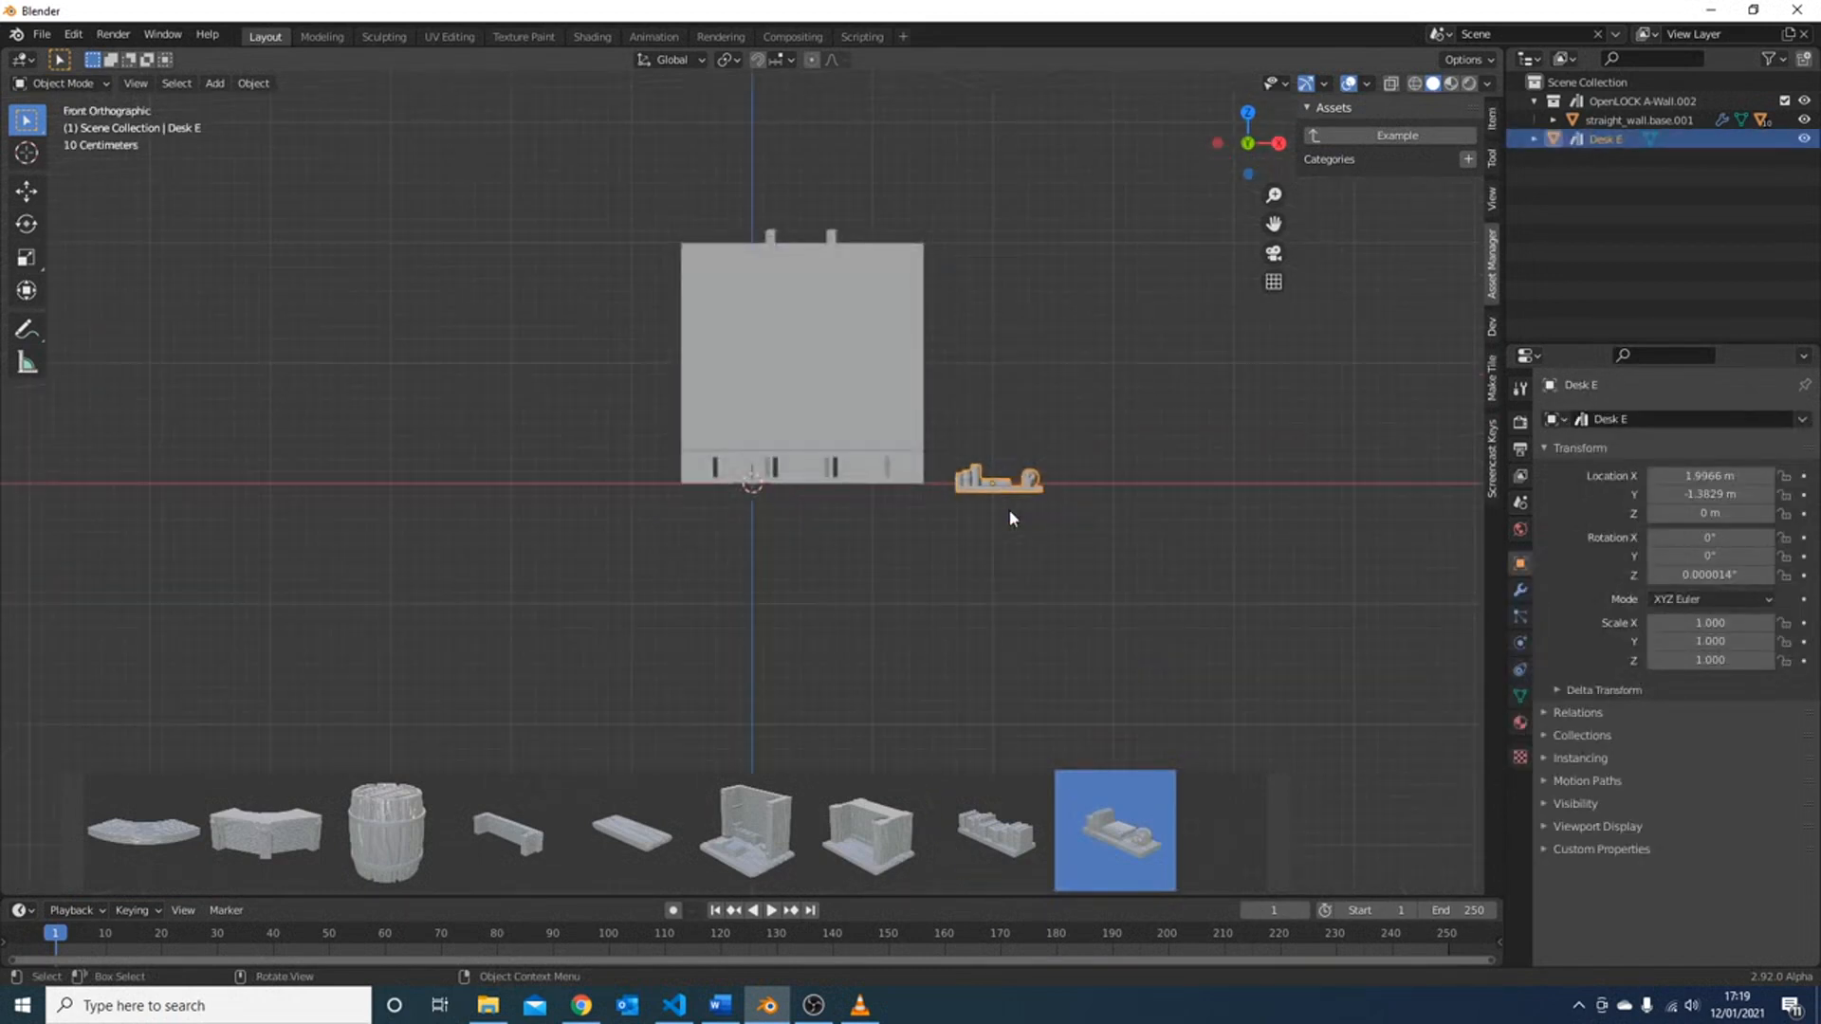
{"action": "key", "text": "g"}
{"action": "left_click", "coordinate": [875, 370]}
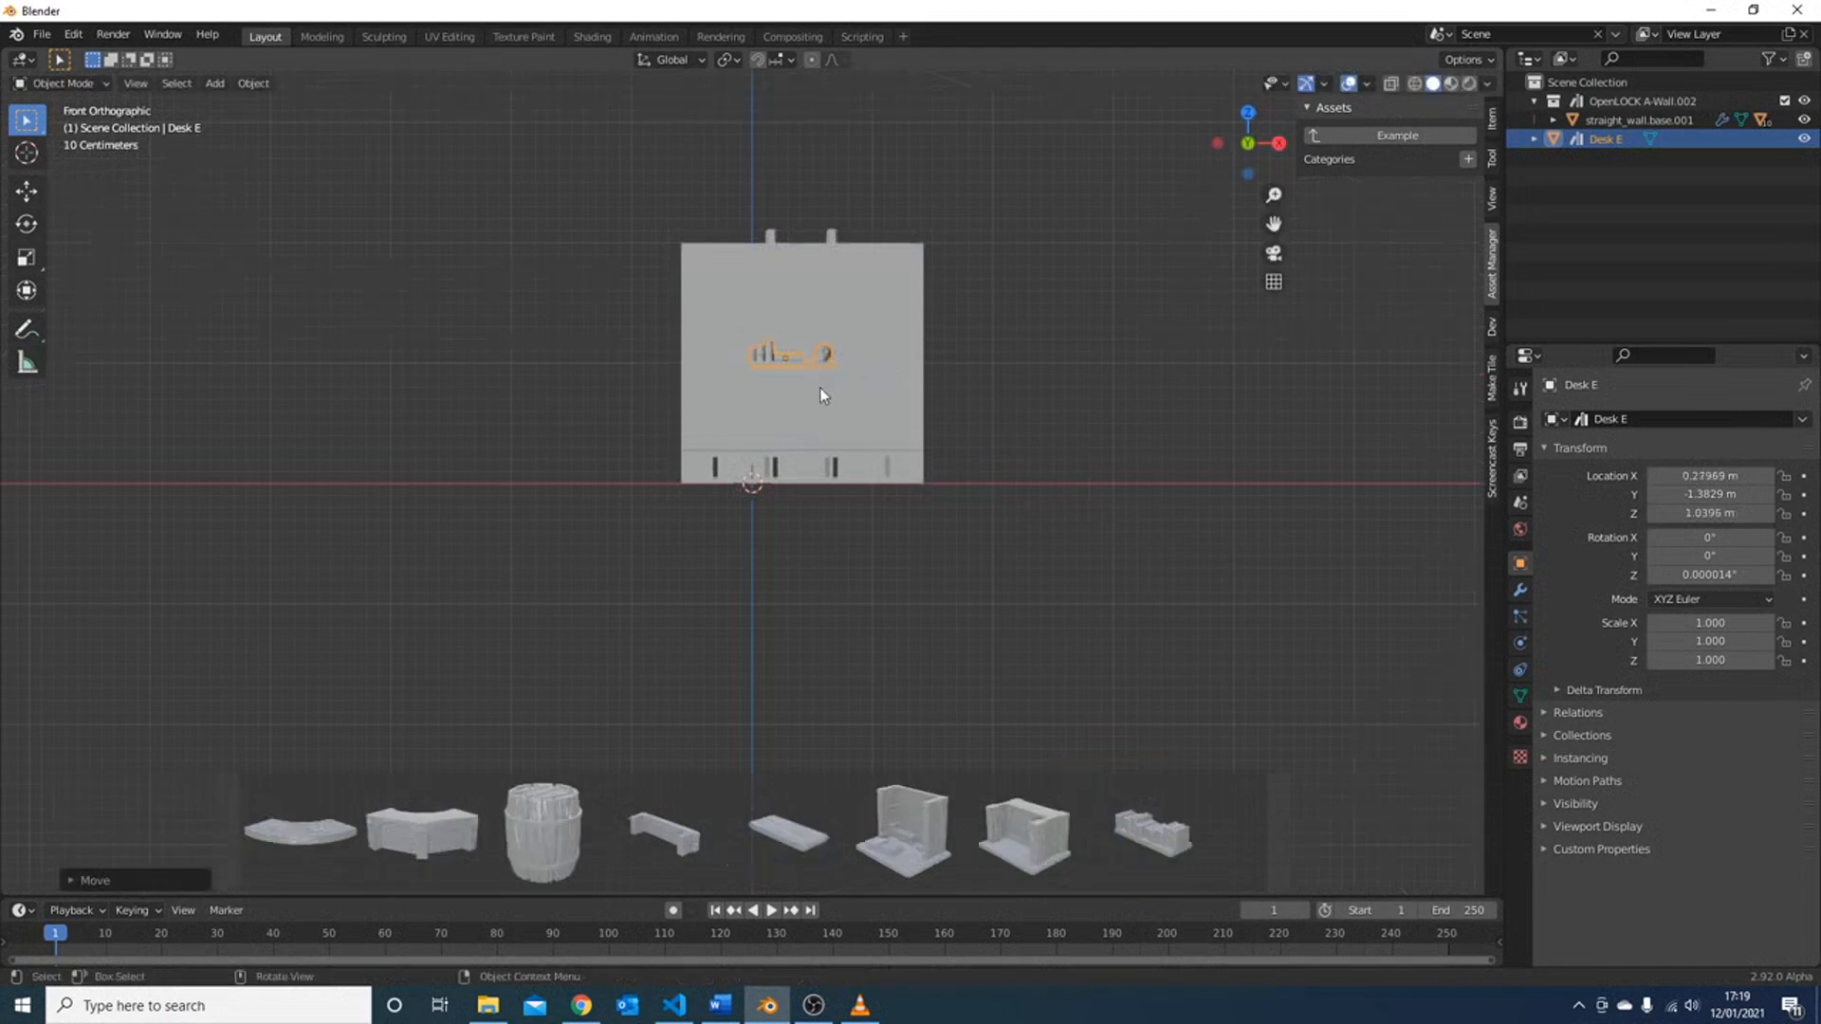
{"action": "middle_click_drag", "start_coordinate": [821, 389], "coordinate": [1020, 461]}
{"action": "scroll", "coordinate": [1090, 383], "scroll_direction": "up", "scroll_amount": 4}
{"action": "key", "text": "g"}
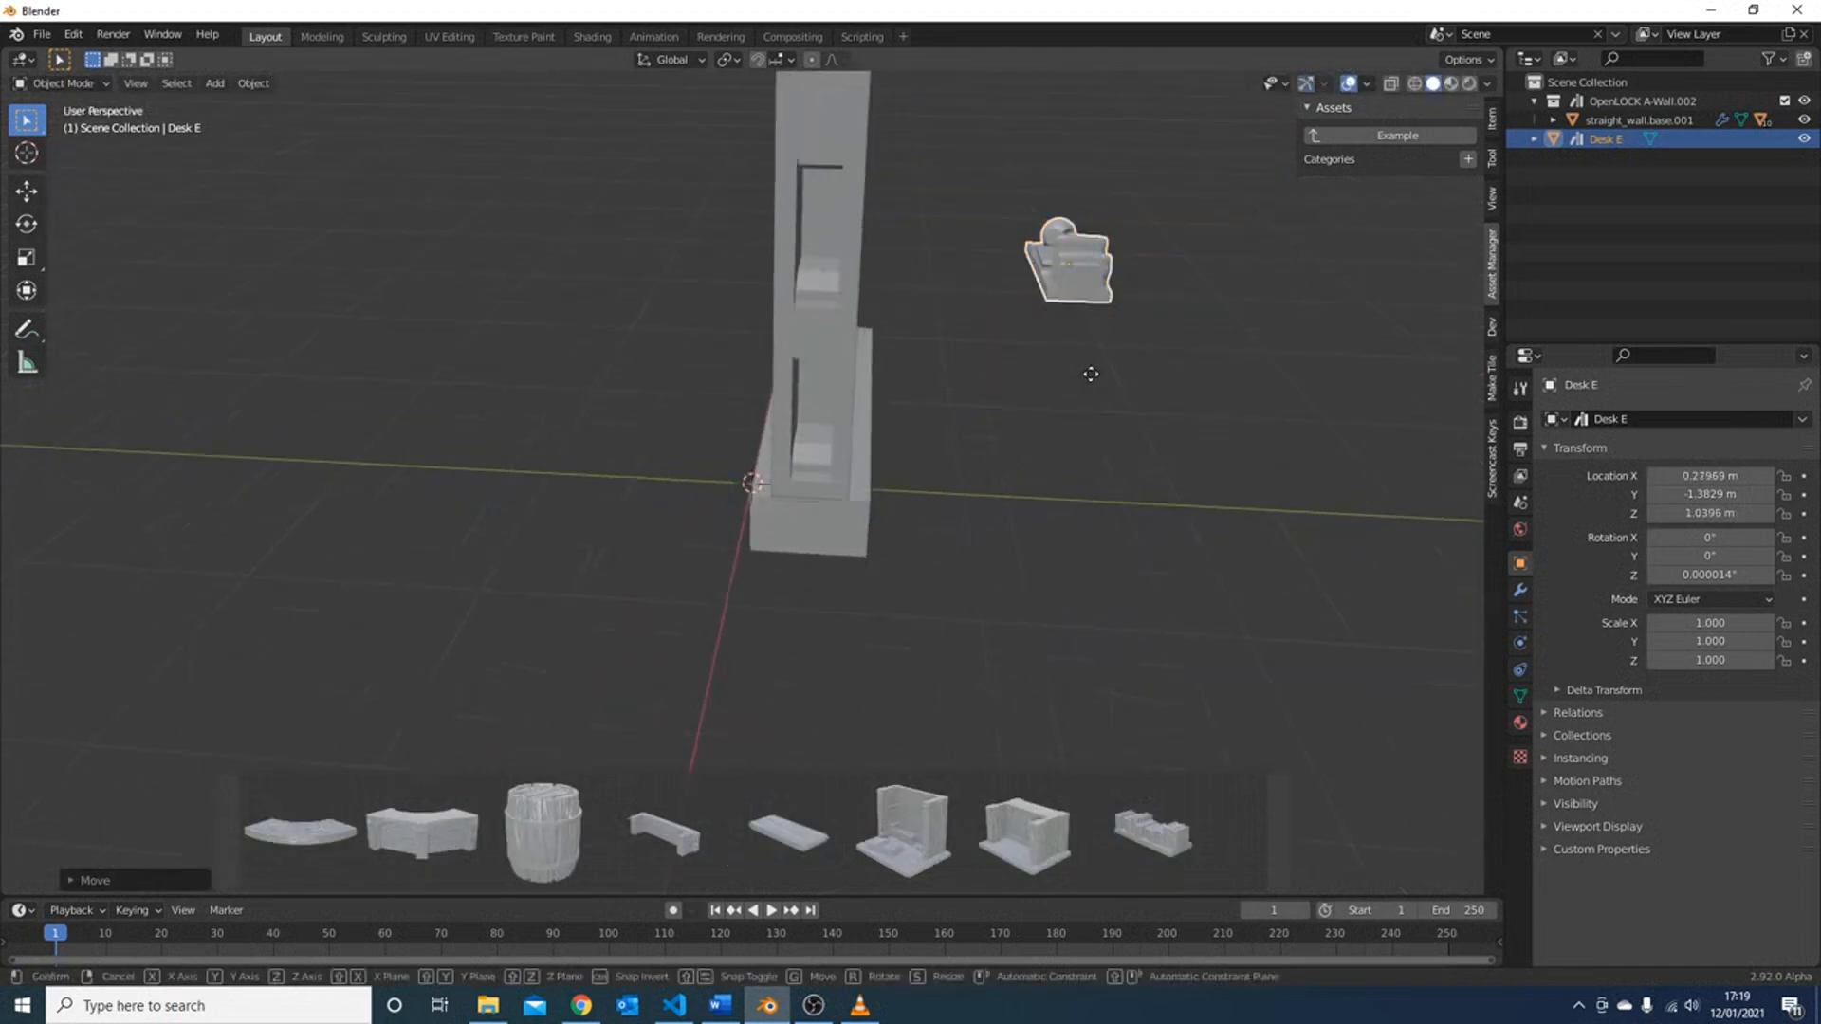
{"action": "key", "text": "y"}
{"action": "left_click", "coordinate": [941, 338]}
{"action": "middle_click_drag", "start_coordinate": [941, 338], "coordinate": [629, 338]}
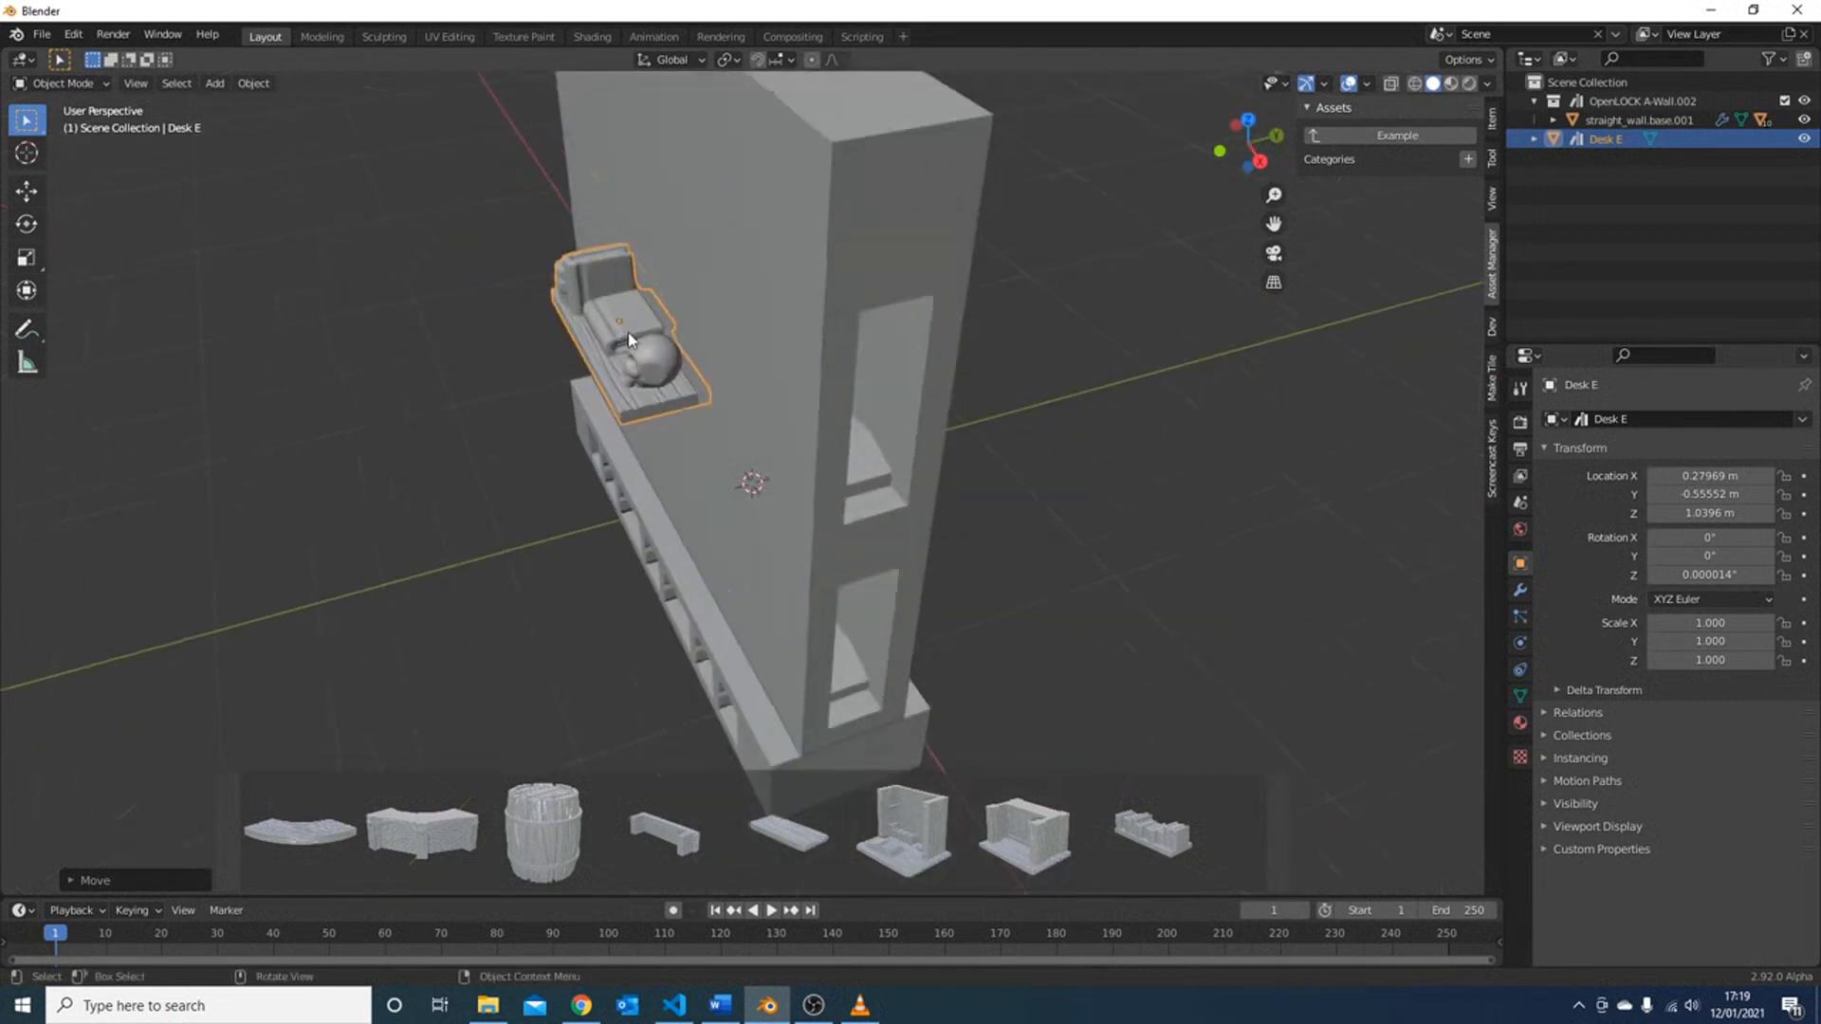
- Select the wall core and set the MakeTile display renderer to Eevee for a rendered preview of the stone material
{"action": "left_click", "coordinate": [804, 339]}
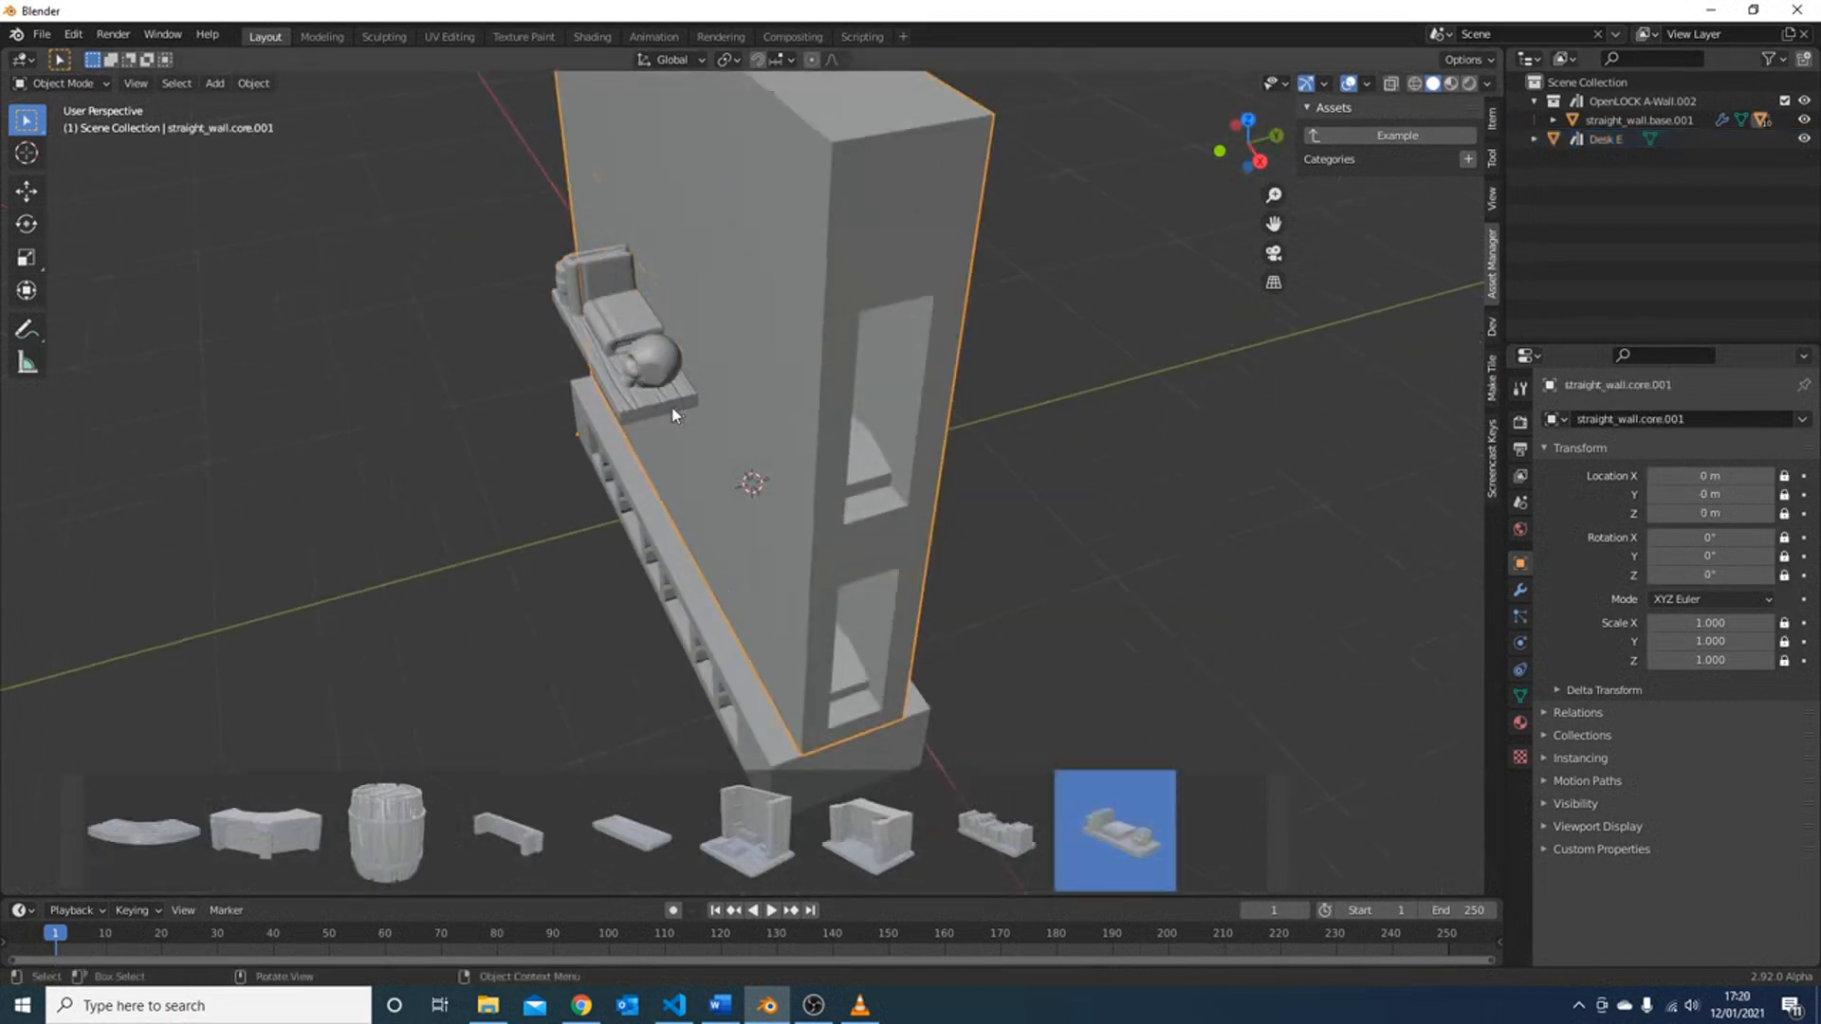
{"action": "left_click", "coordinate": [1492, 391]}
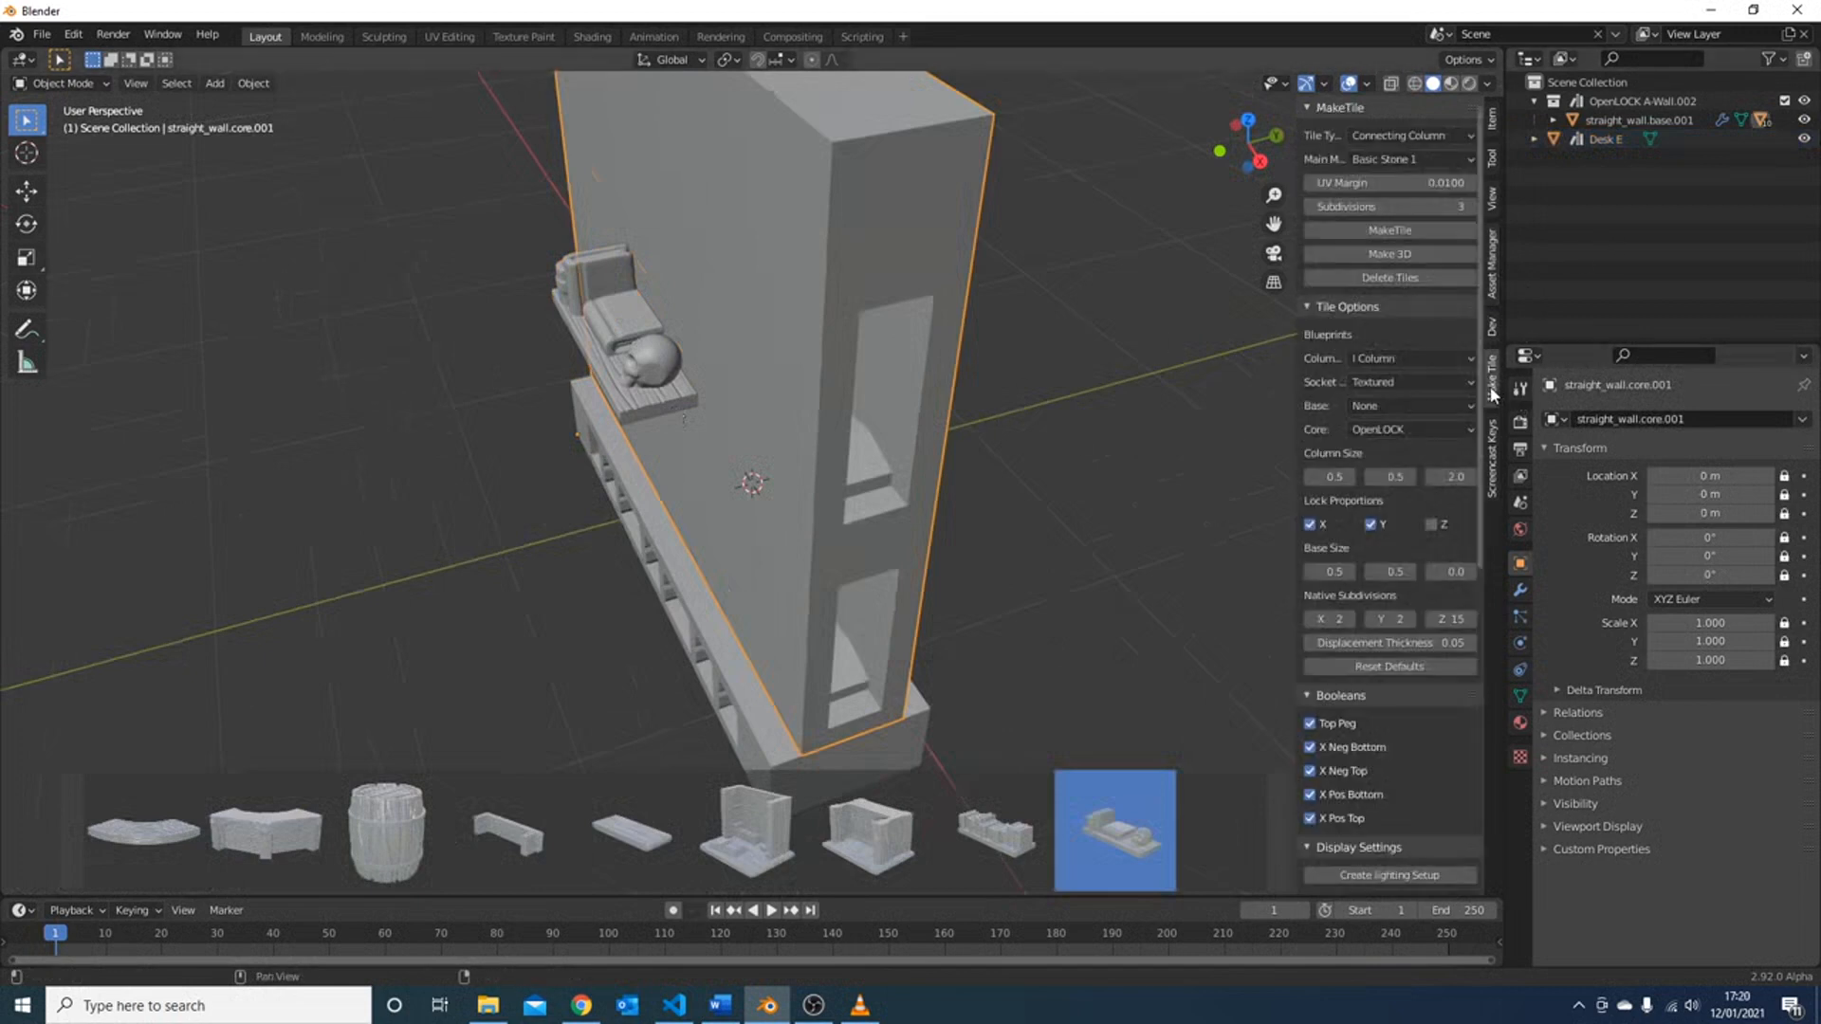
{"action": "scroll", "coordinate": [1404, 757], "scroll_direction": "down", "scroll_amount": 6}
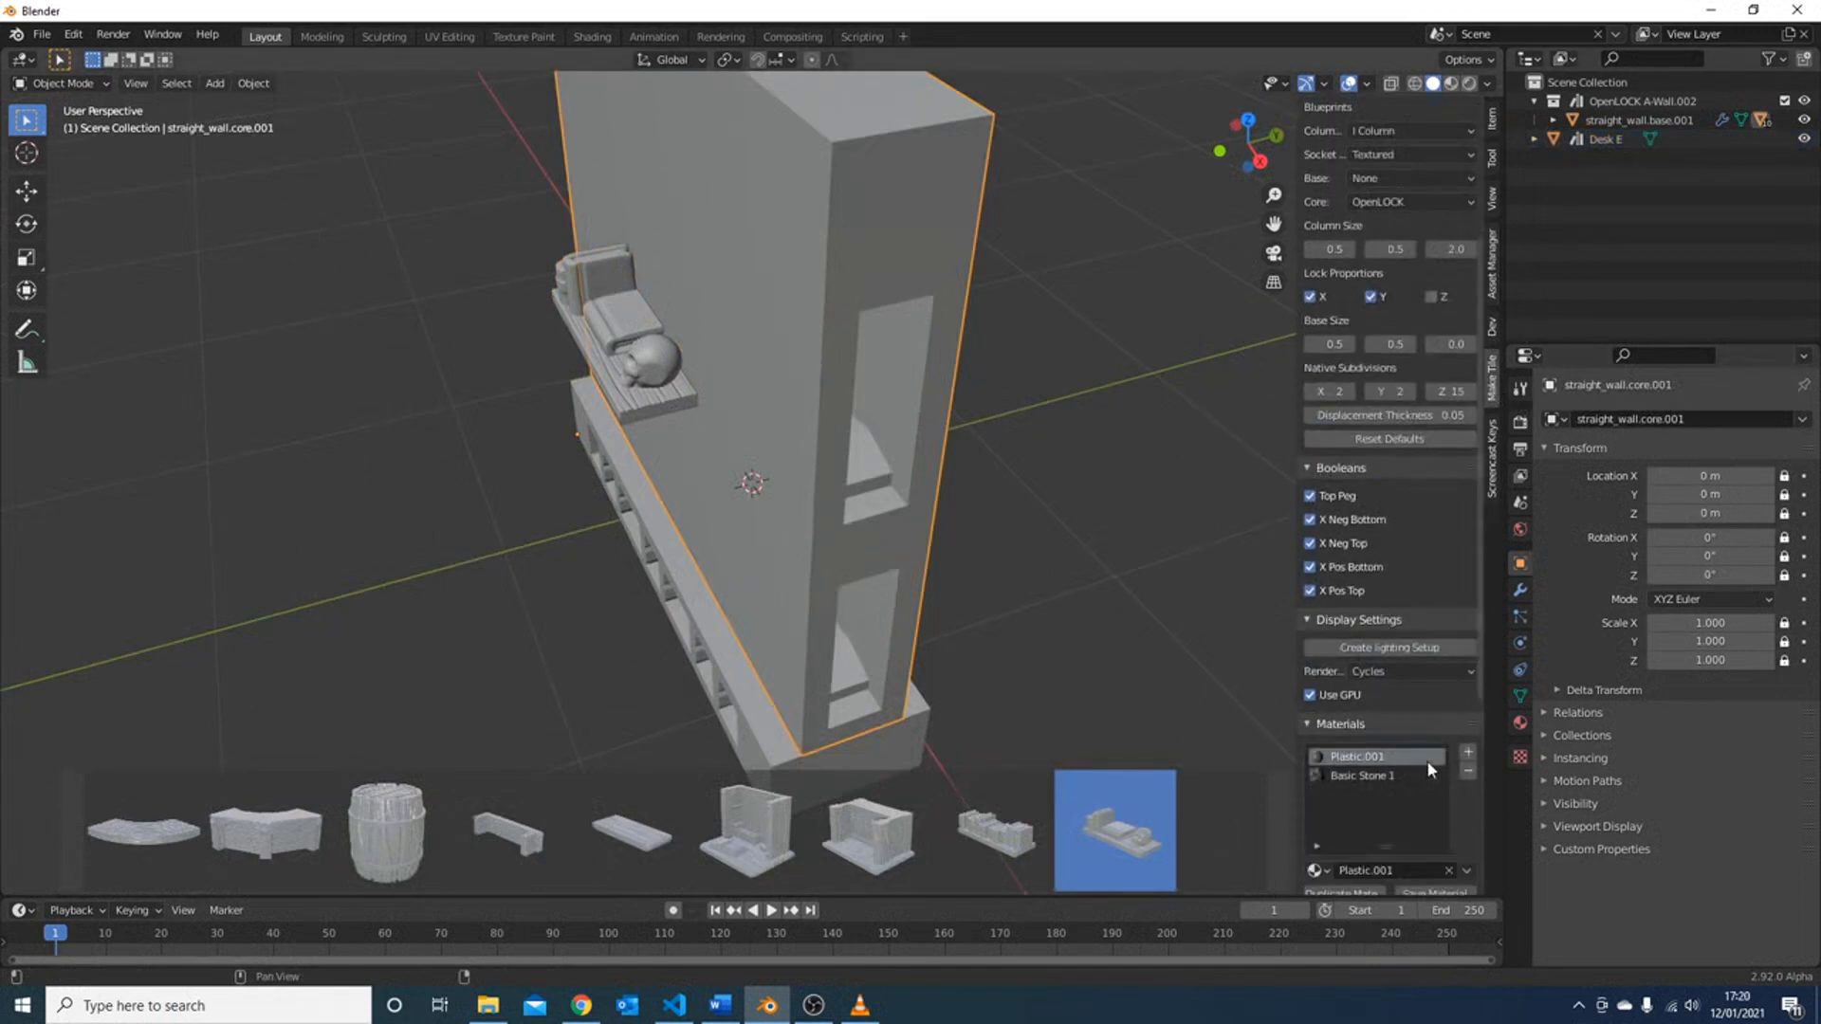
{"action": "scroll", "coordinate": [1430, 768], "scroll_direction": "down", "scroll_amount": 3}
{"action": "left_click", "coordinate": [1371, 560]}
{"action": "left_click", "coordinate": [1377, 603]}
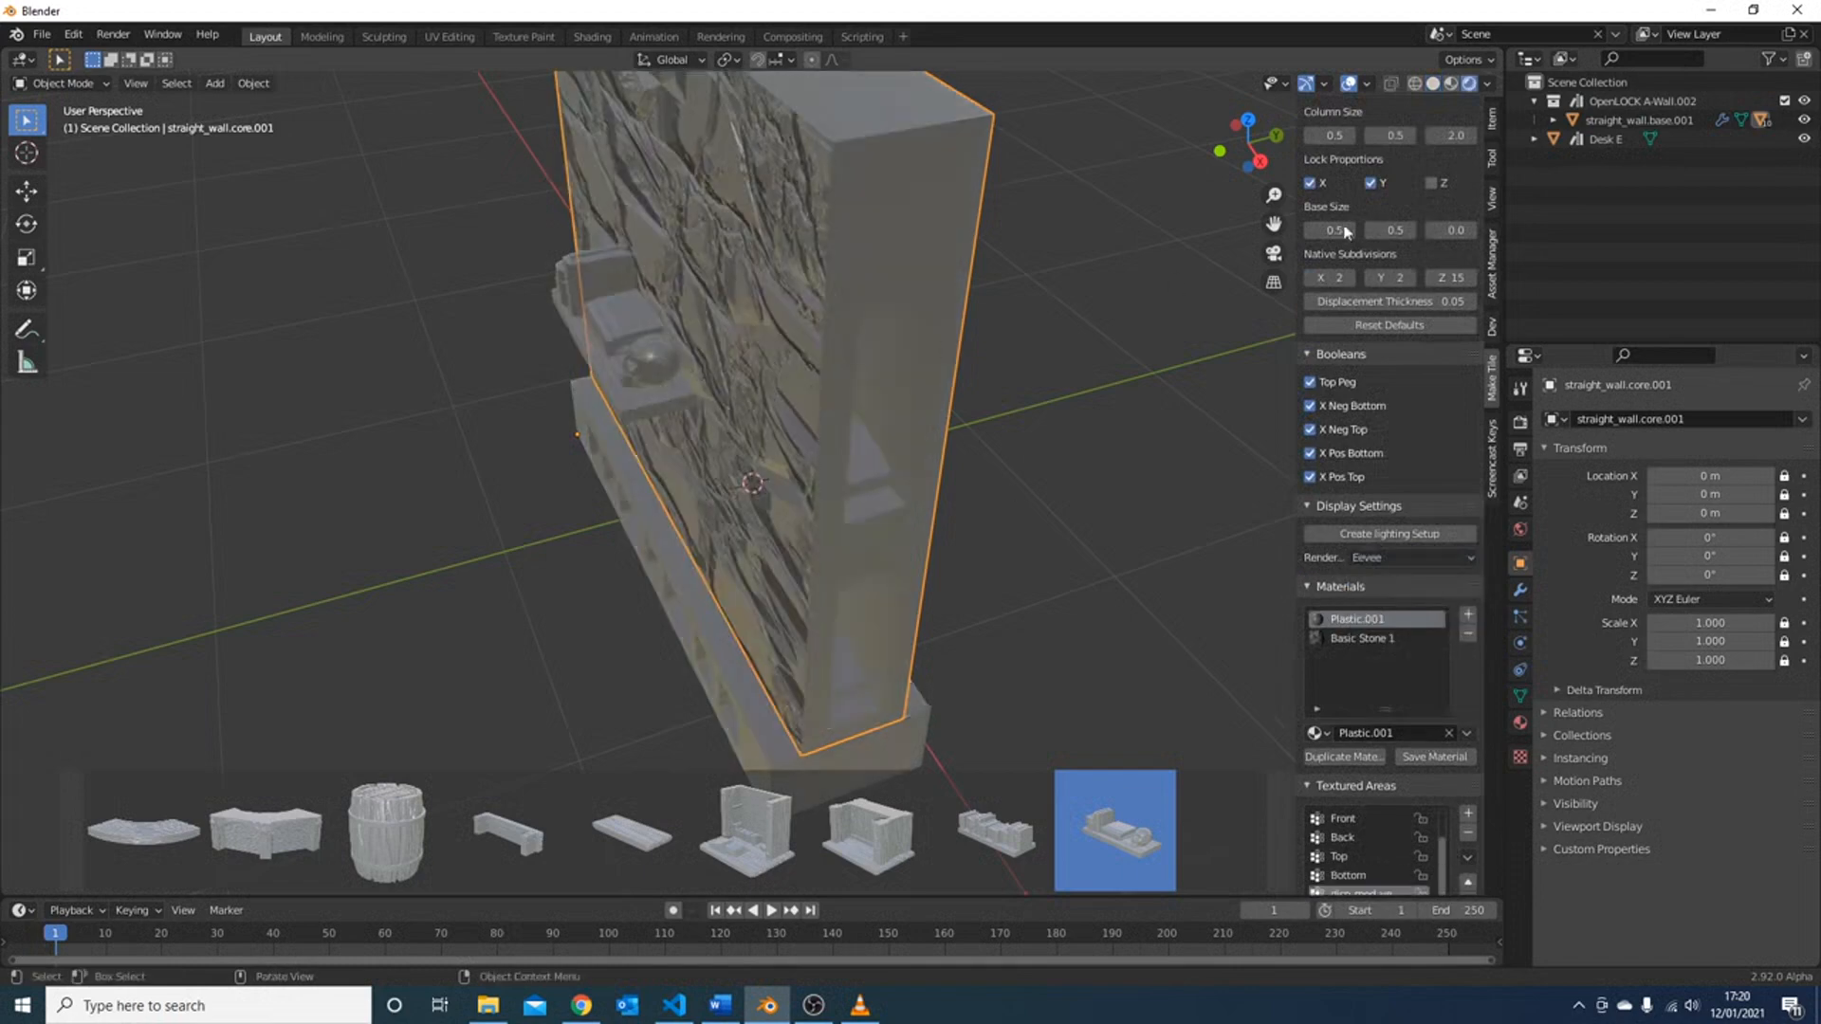
- Convert the wall core's material preview into real displaced geometry with Make 3D
{"action": "scroll", "coordinate": [1394, 293], "scroll_direction": "up", "scroll_amount": 9}
{"action": "scroll", "coordinate": [901, 357], "scroll_direction": "up", "scroll_amount": 7}
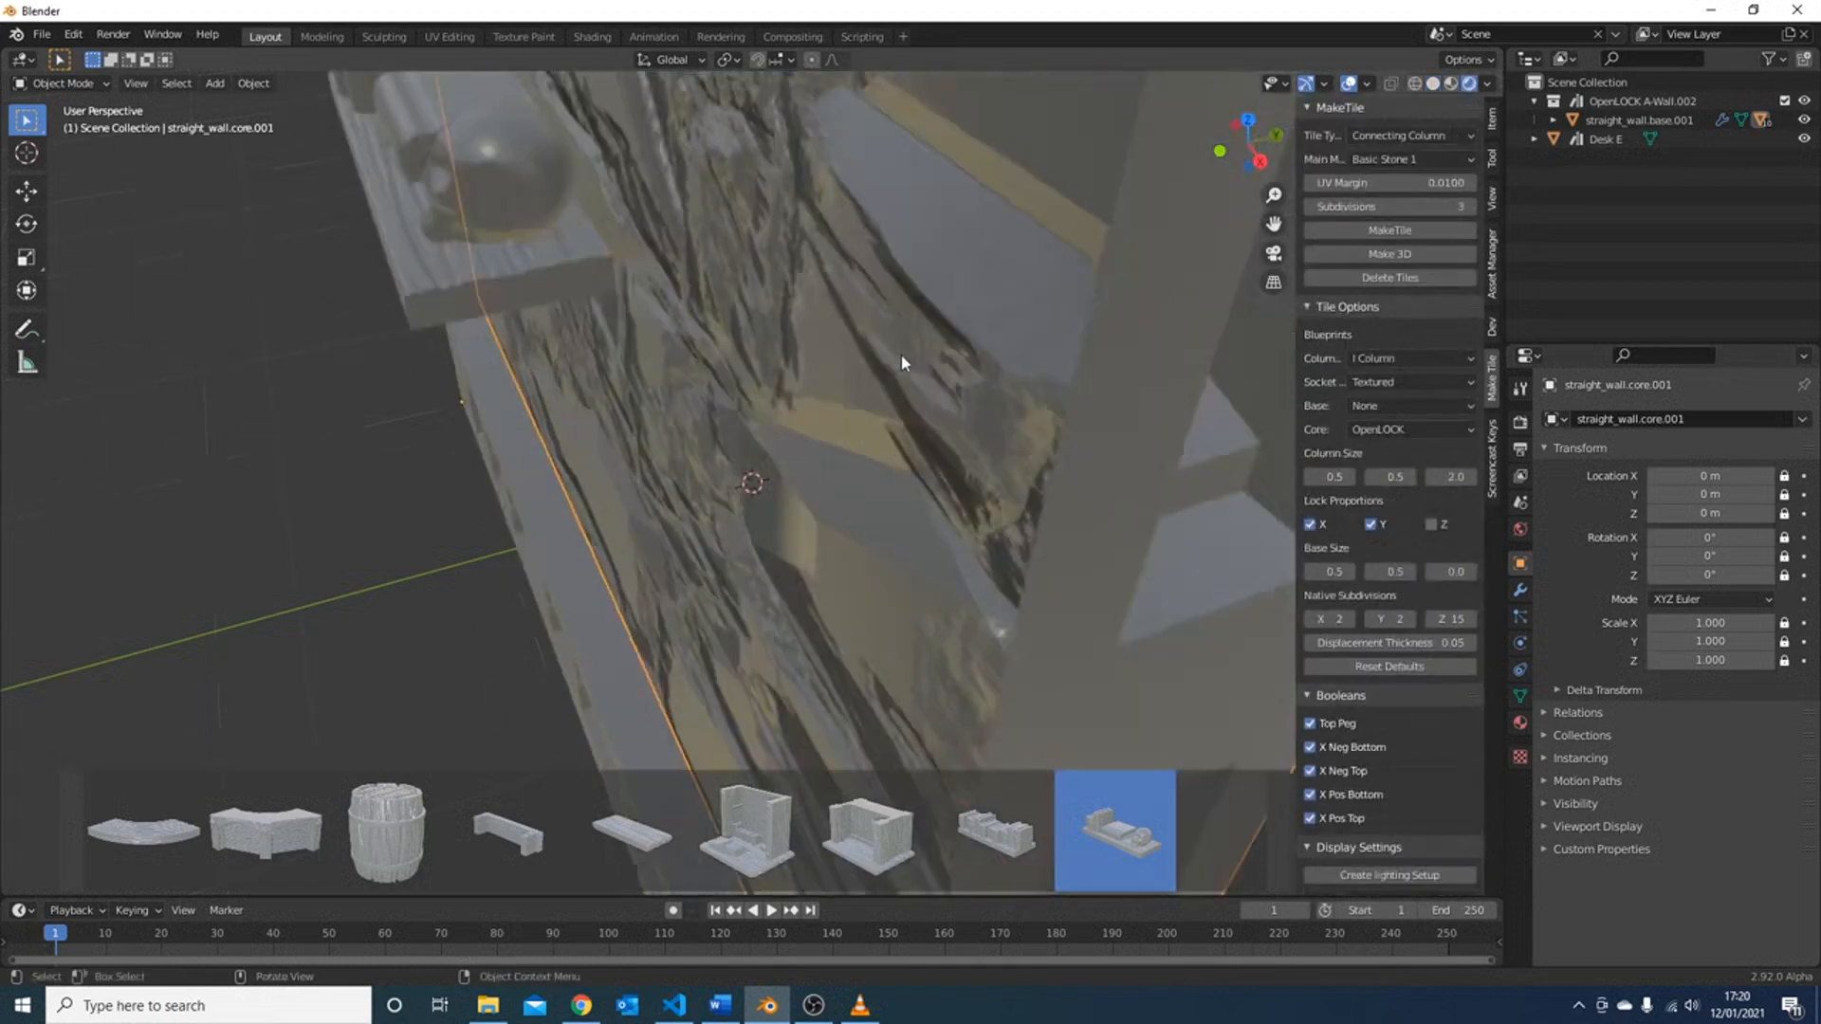
{"action": "scroll", "coordinate": [901, 356], "scroll_direction": "down", "scroll_amount": 9}
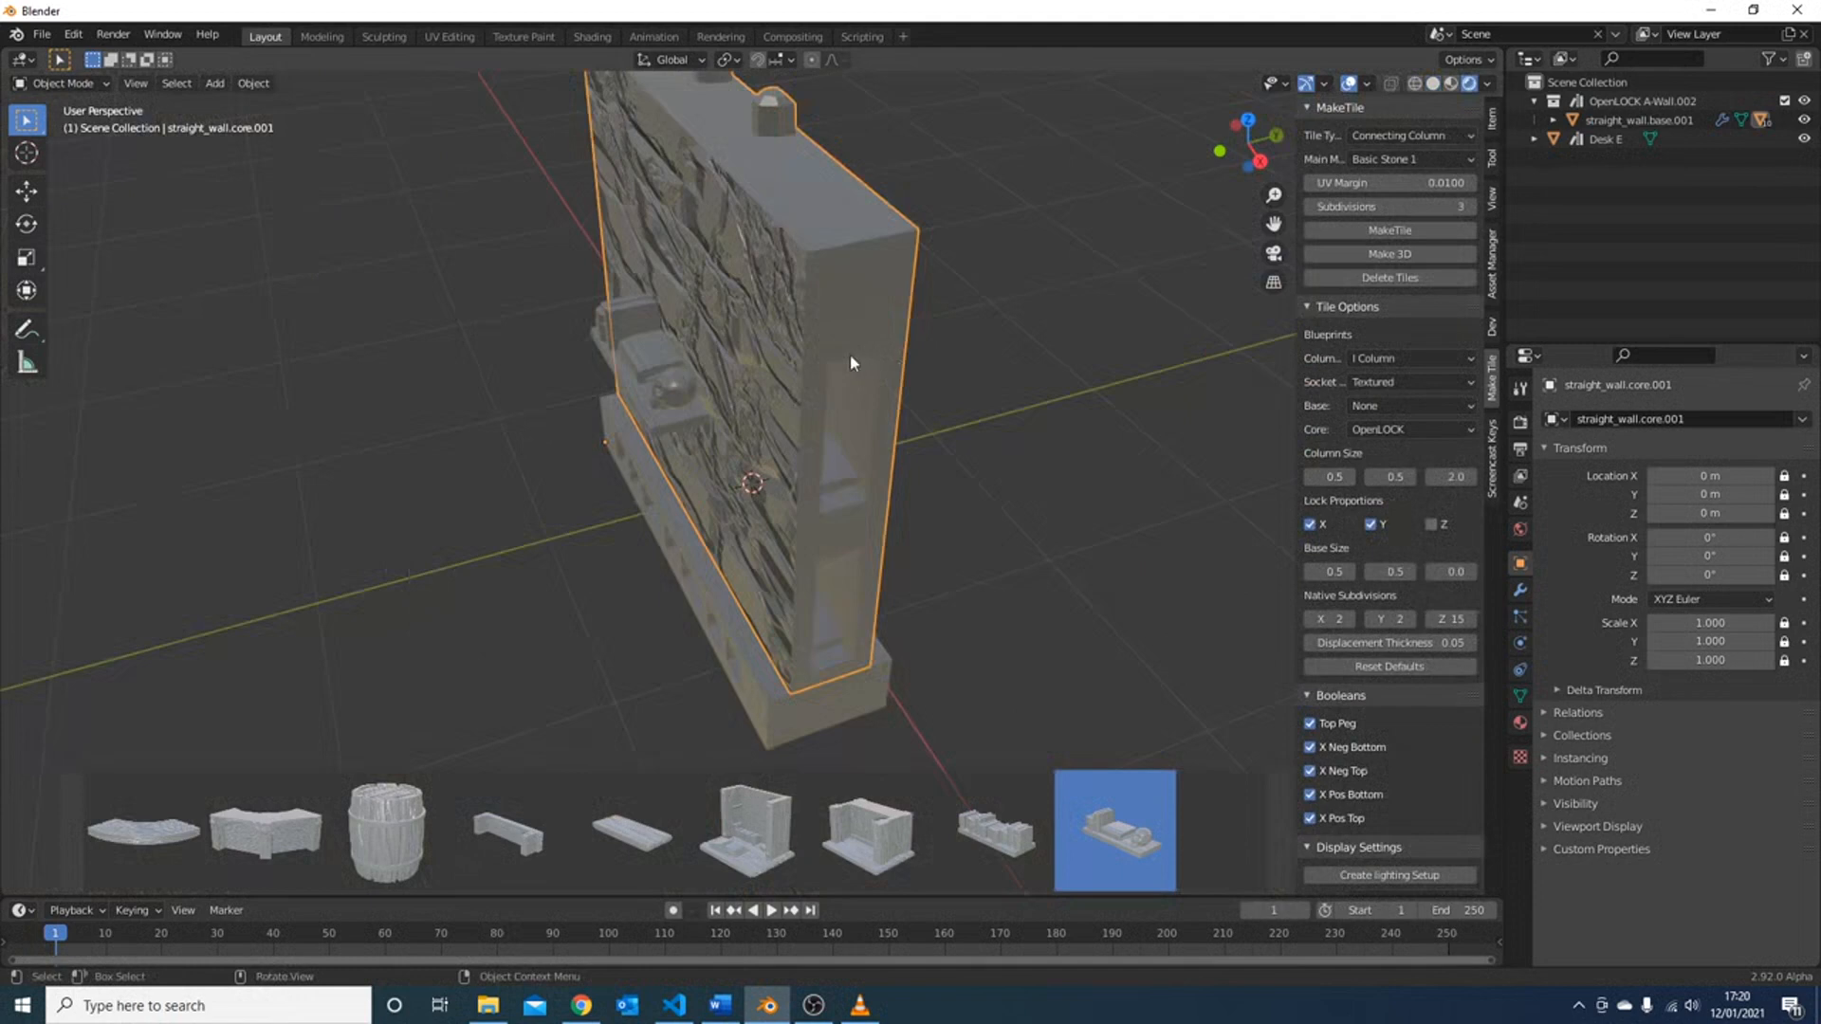
{"action": "left_click", "coordinate": [1413, 254]}
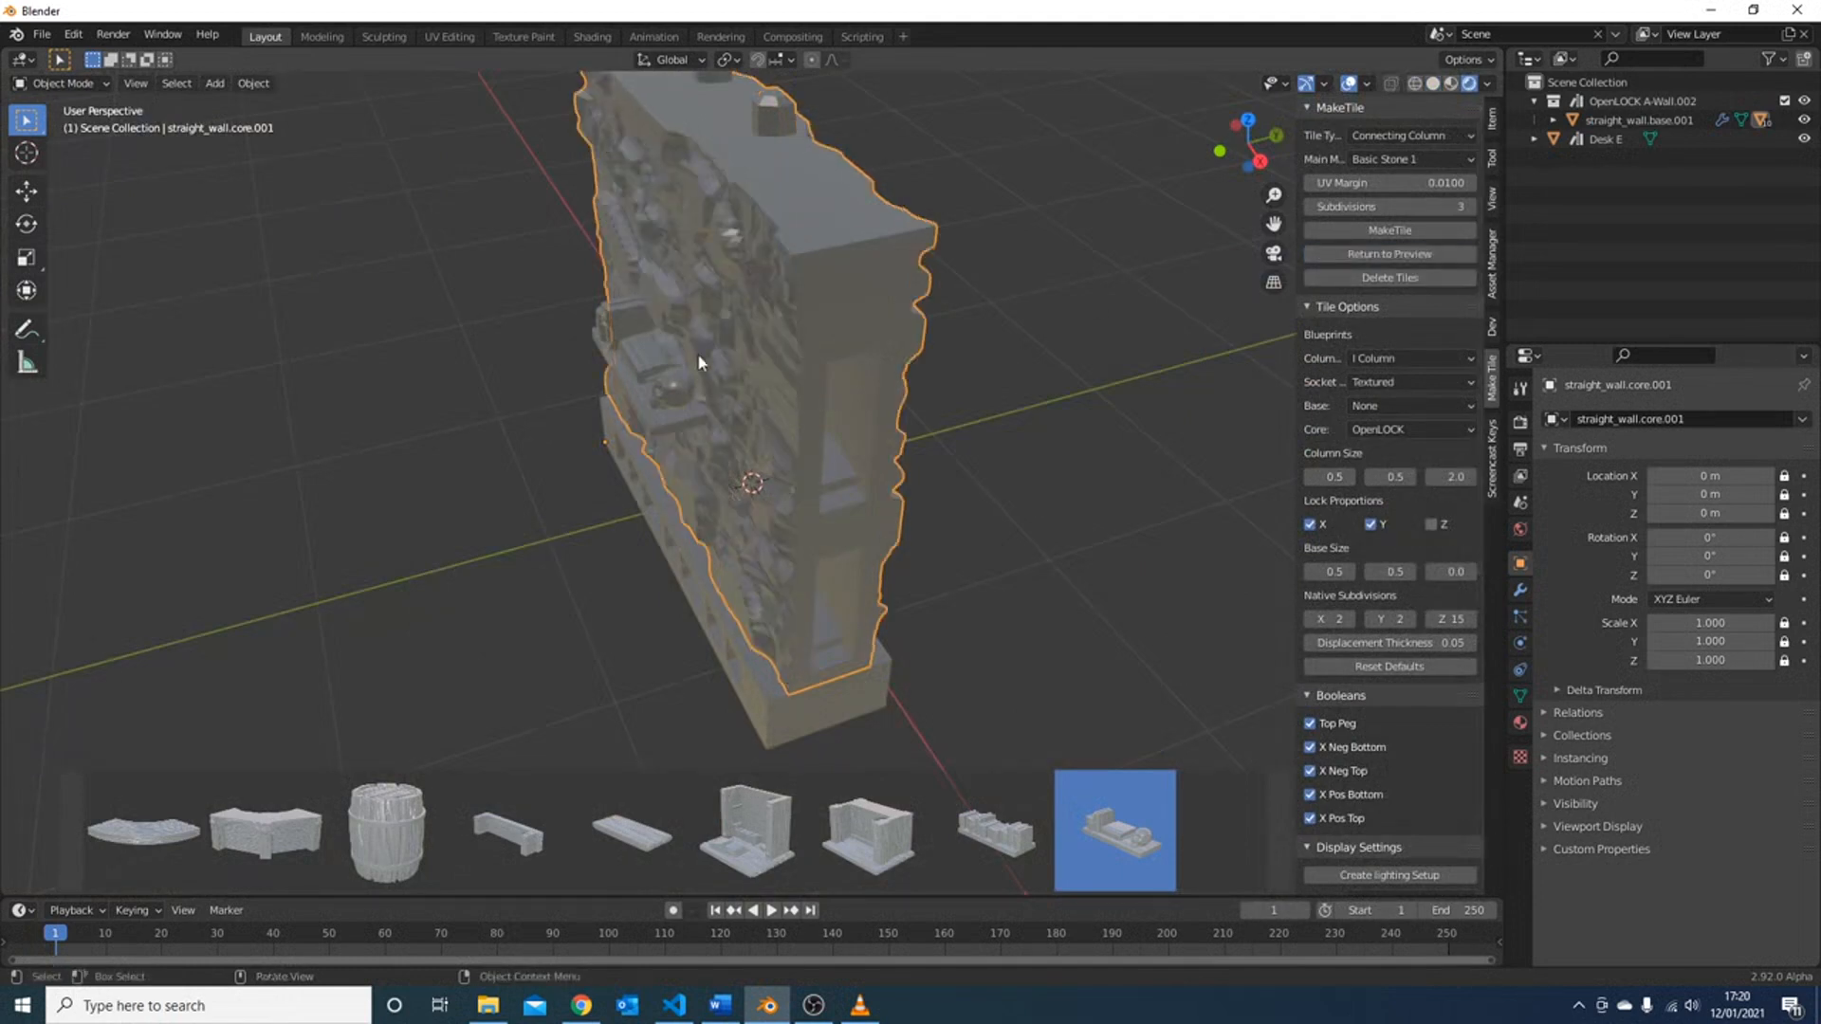
- Move Desk E along the Y axis to about -0.61 m so it sits on the displaced wall surface
{"action": "left_click", "coordinate": [656, 435]}
{"action": "scroll", "coordinate": [626, 408], "scroll_direction": "up", "scroll_amount": 6}
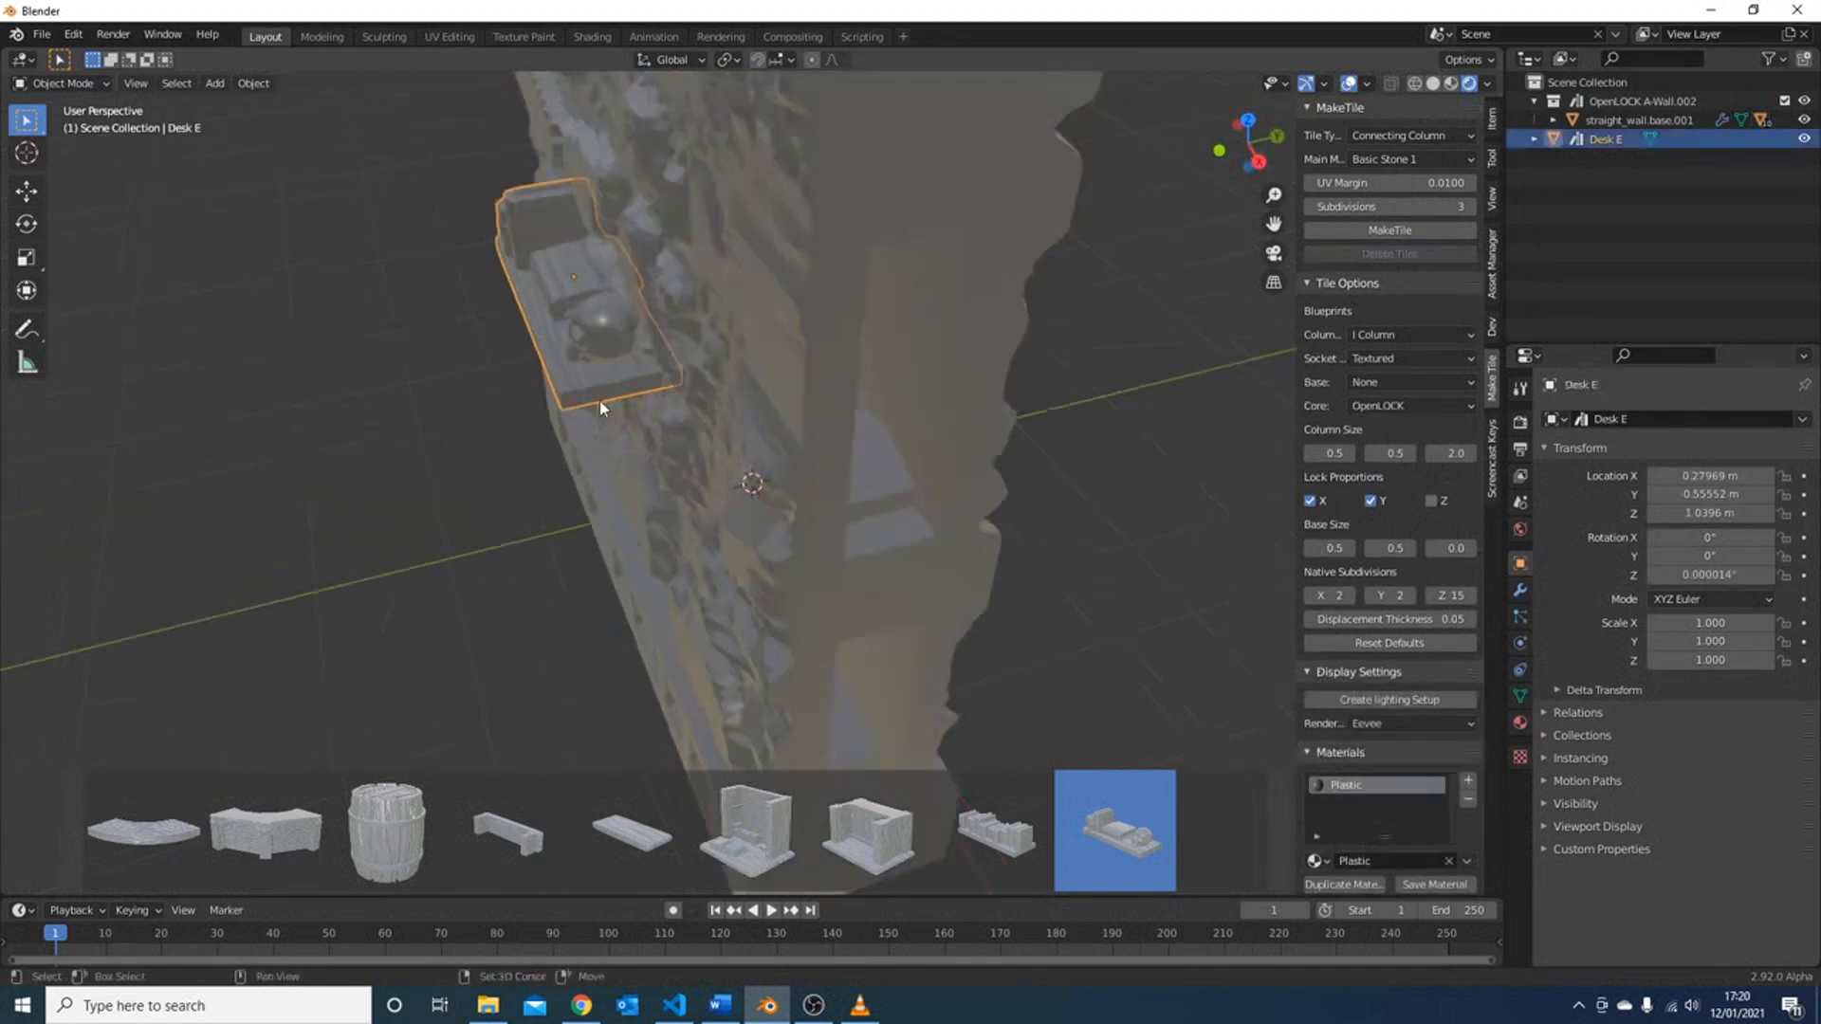
{"action": "key", "text": "g"}
{"action": "key", "text": "y"}
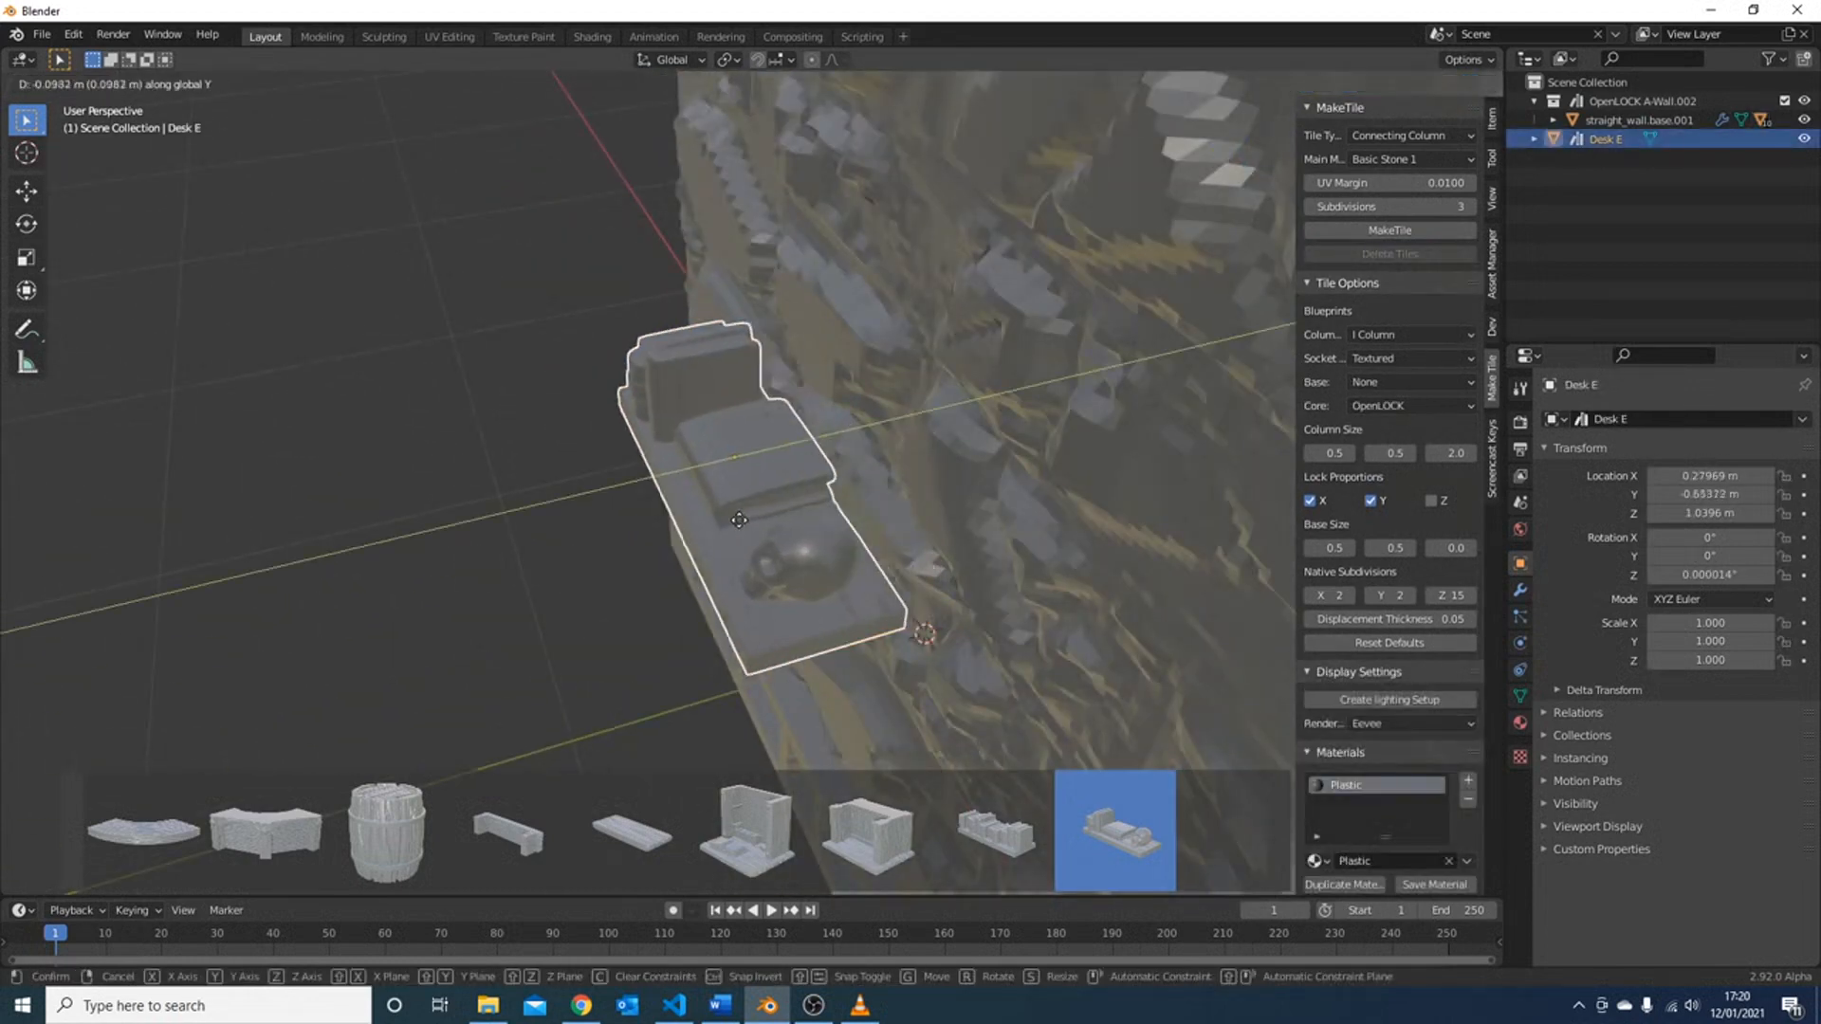
{"action": "left_click", "coordinate": [770, 513]}
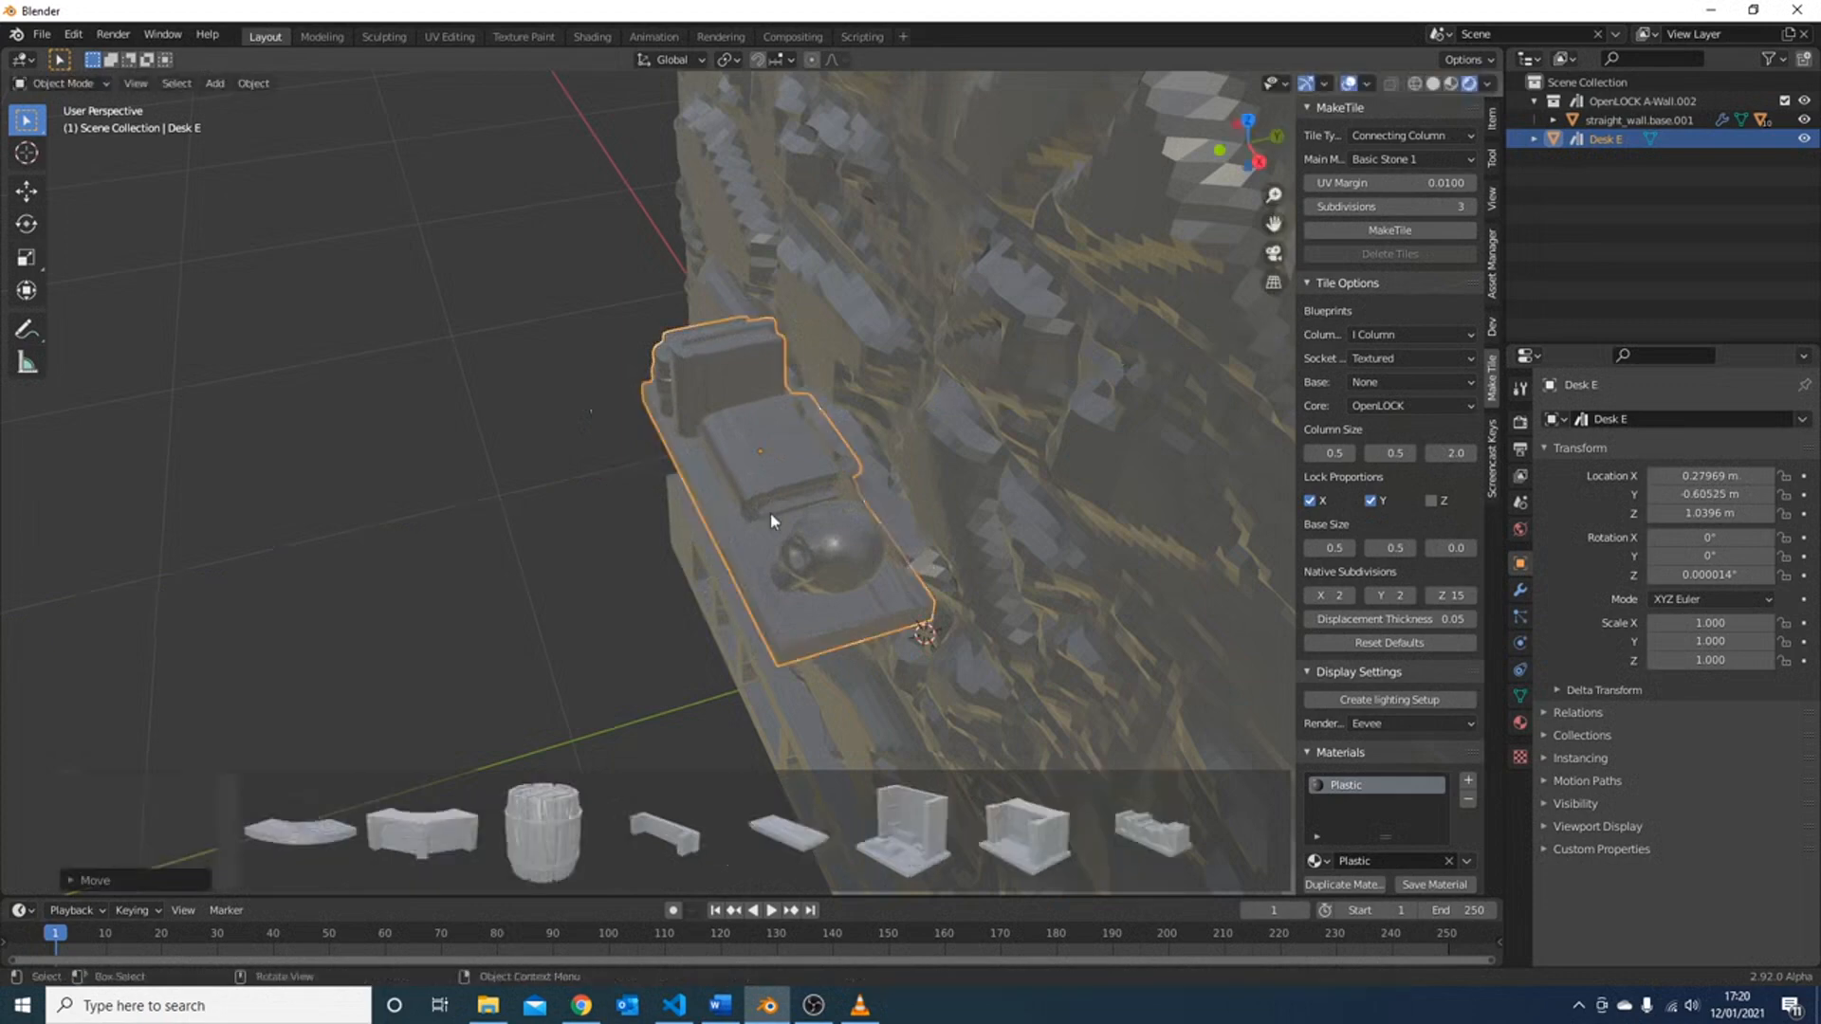
- Scale Desk E up to about 1.38 and adjust its position along the Y axis so its back edge meets the wall
{"action": "scroll", "coordinate": [652, 492], "scroll_direction": "down", "scroll_amount": 4}
{"action": "middle_click_drag", "start_coordinate": [651, 491], "coordinate": [928, 466]}
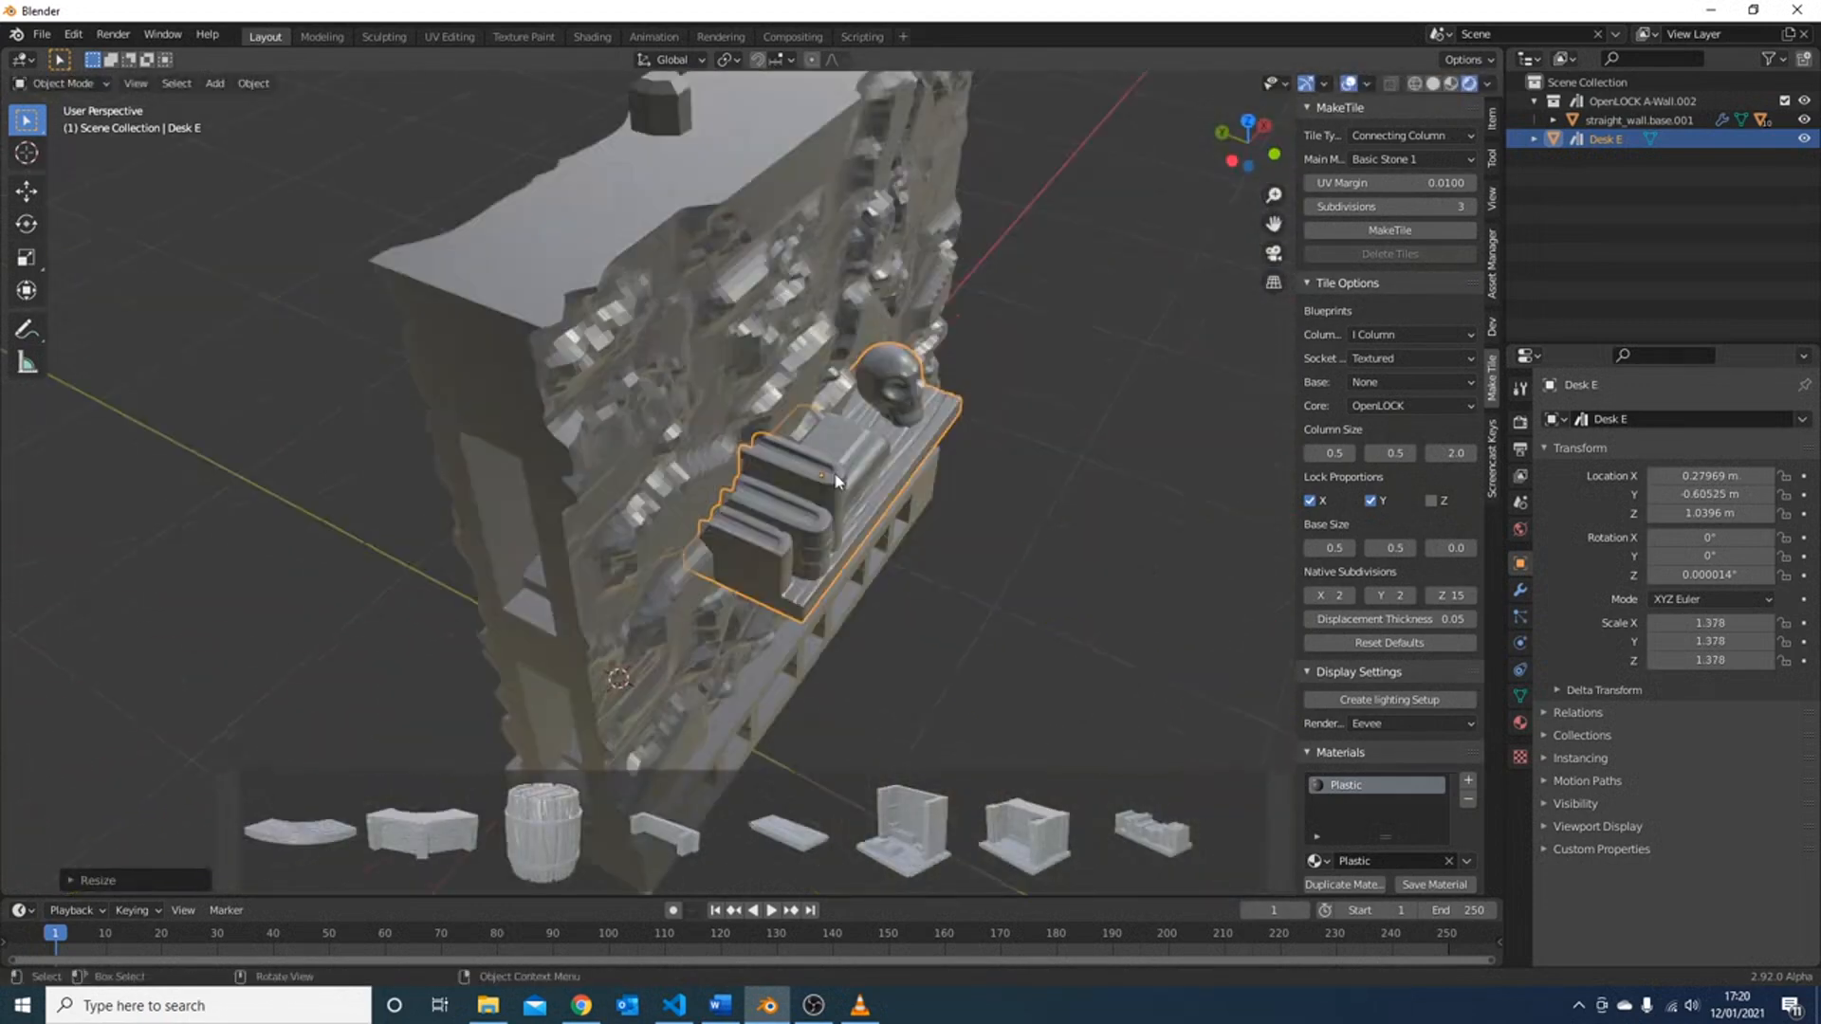
{"action": "key", "text": "g"}
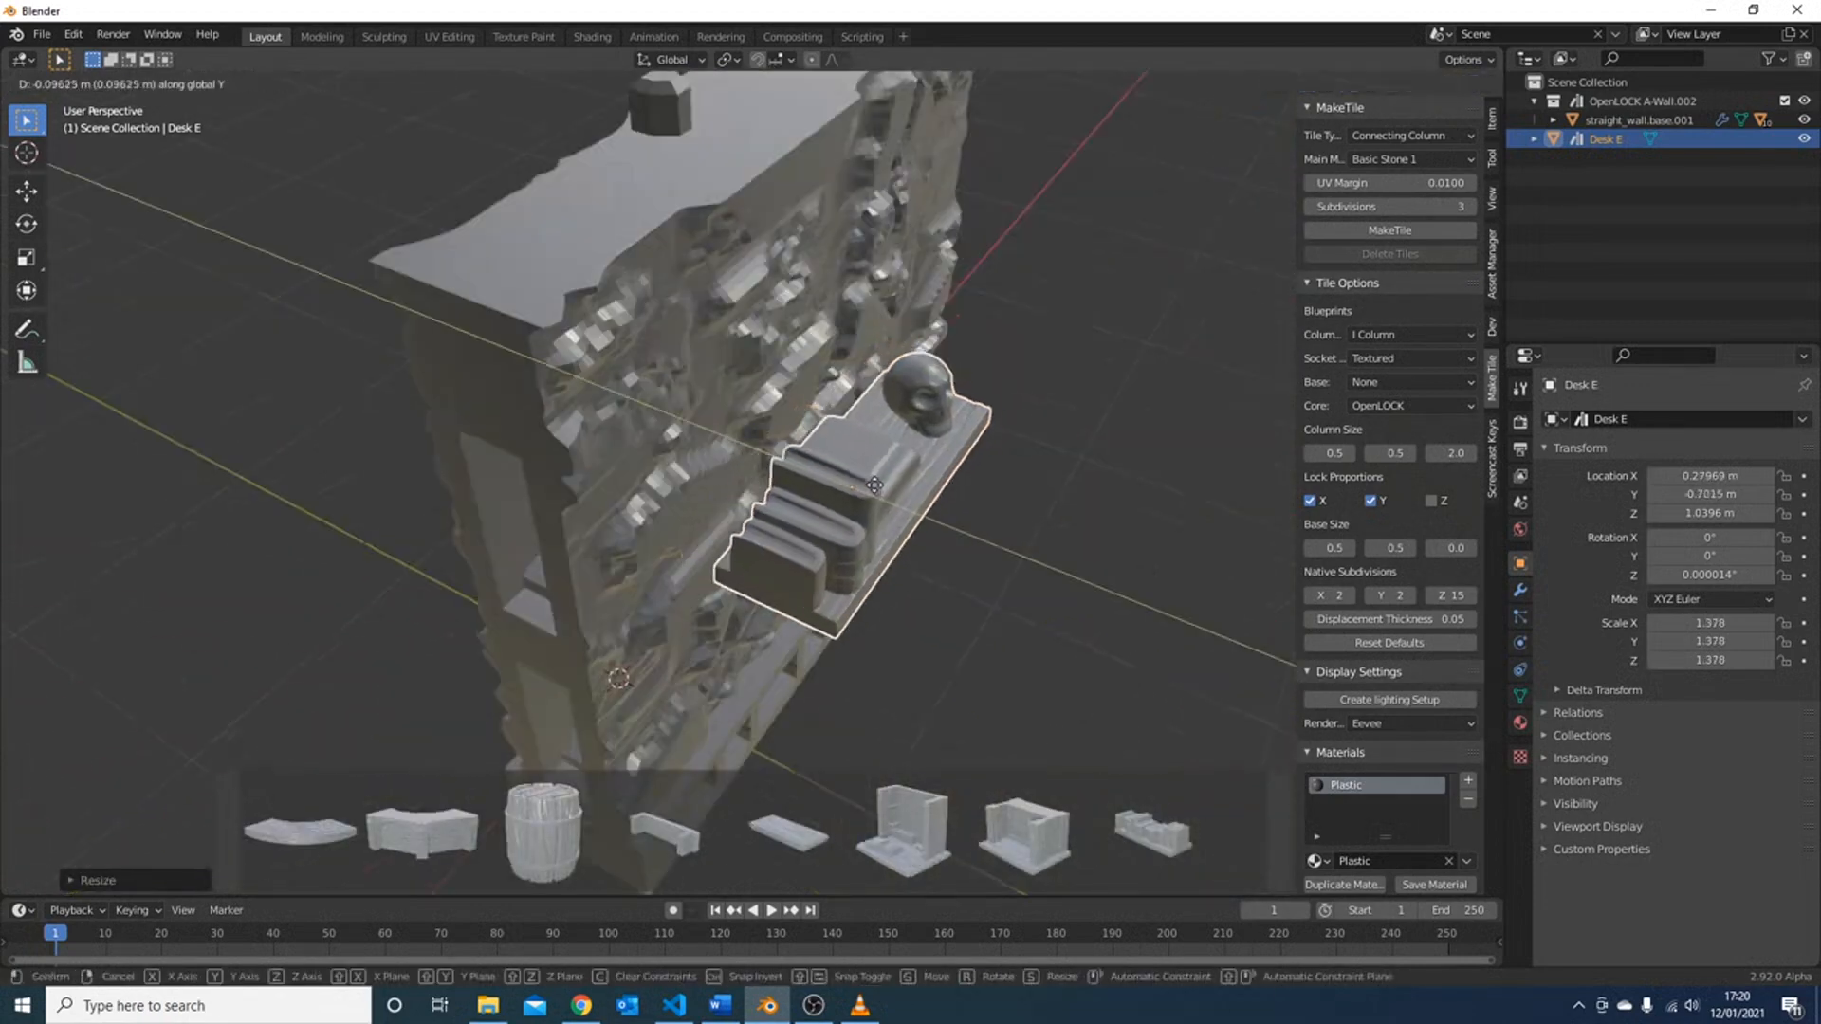
{"action": "left_click", "coordinate": [838, 478]}
{"action": "scroll", "coordinate": [838, 478], "scroll_direction": "down", "scroll_amount": 4}
{"action": "middle_click_drag", "start_coordinate": [838, 478], "coordinate": [961, 368]}
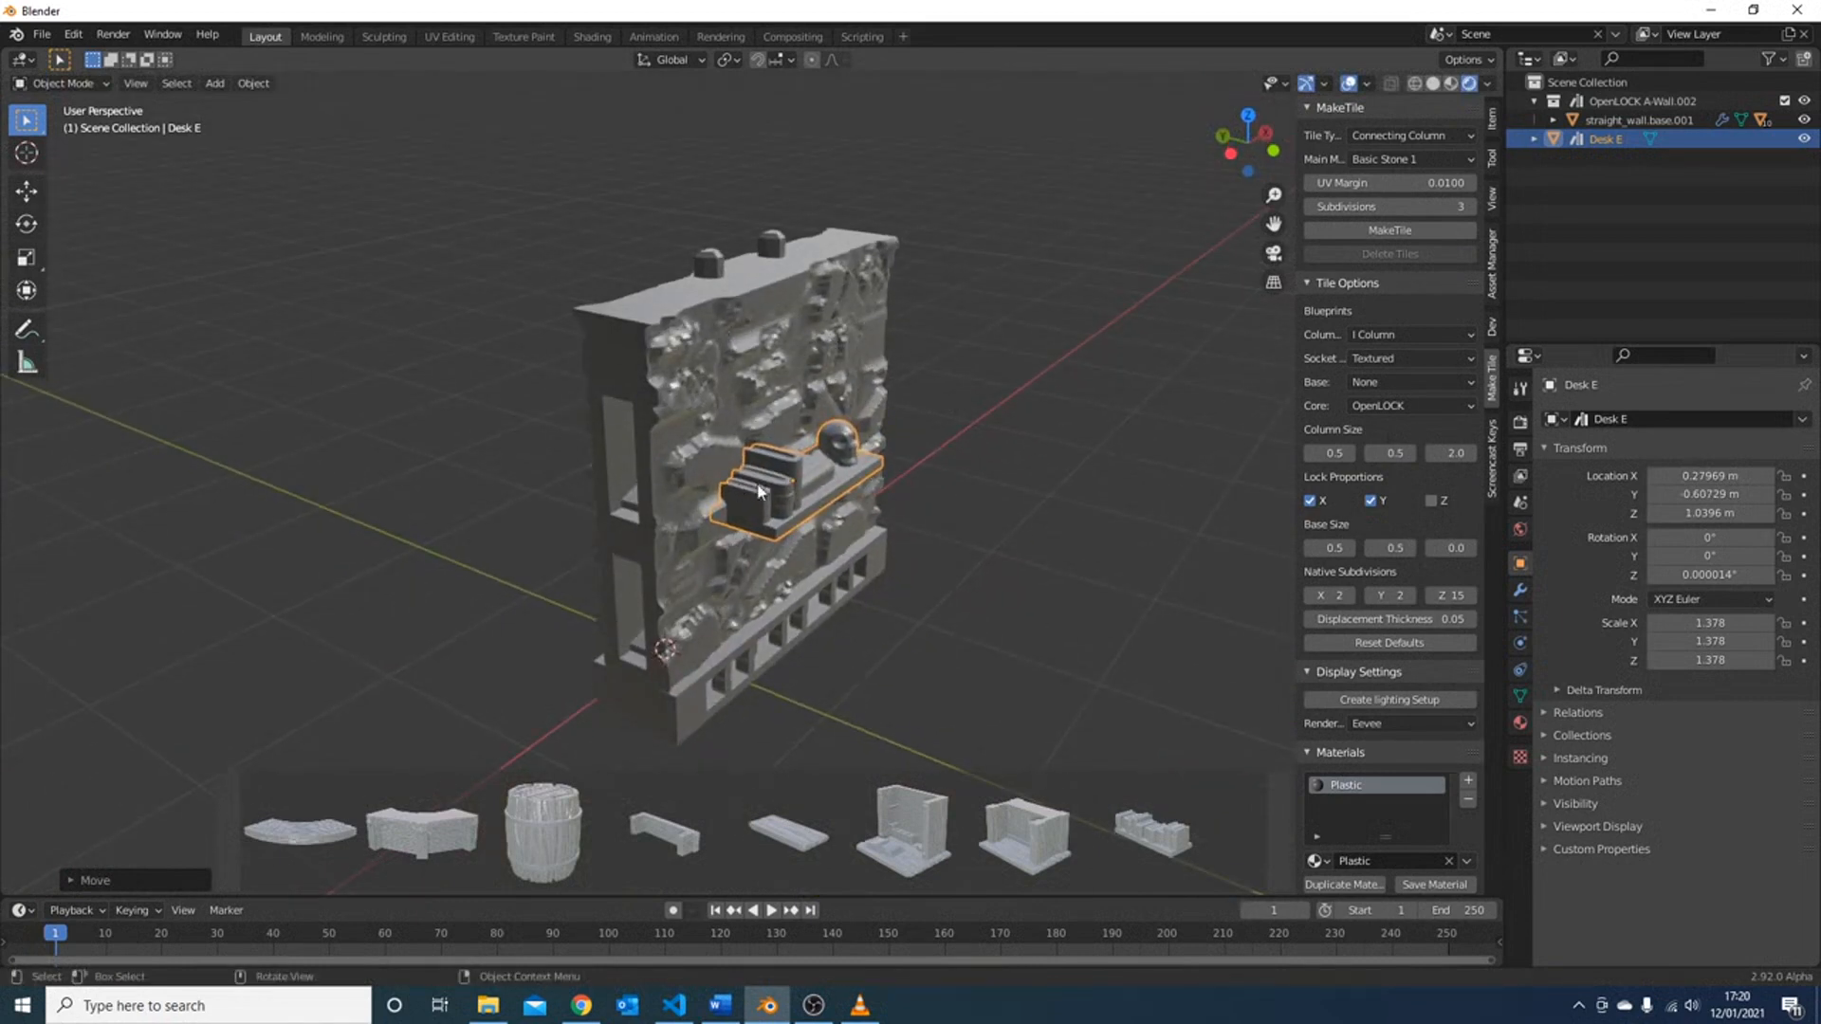
- Add Desk E to the tile's wall core as a Union boolean with Apply Modifiers enabled
{"action": "left_click", "coordinate": [799, 505]}
{"action": "left_click", "coordinate": [798, 504], "text": "shift"}
{"action": "left_click", "coordinate": [712, 395], "text": "shift"}
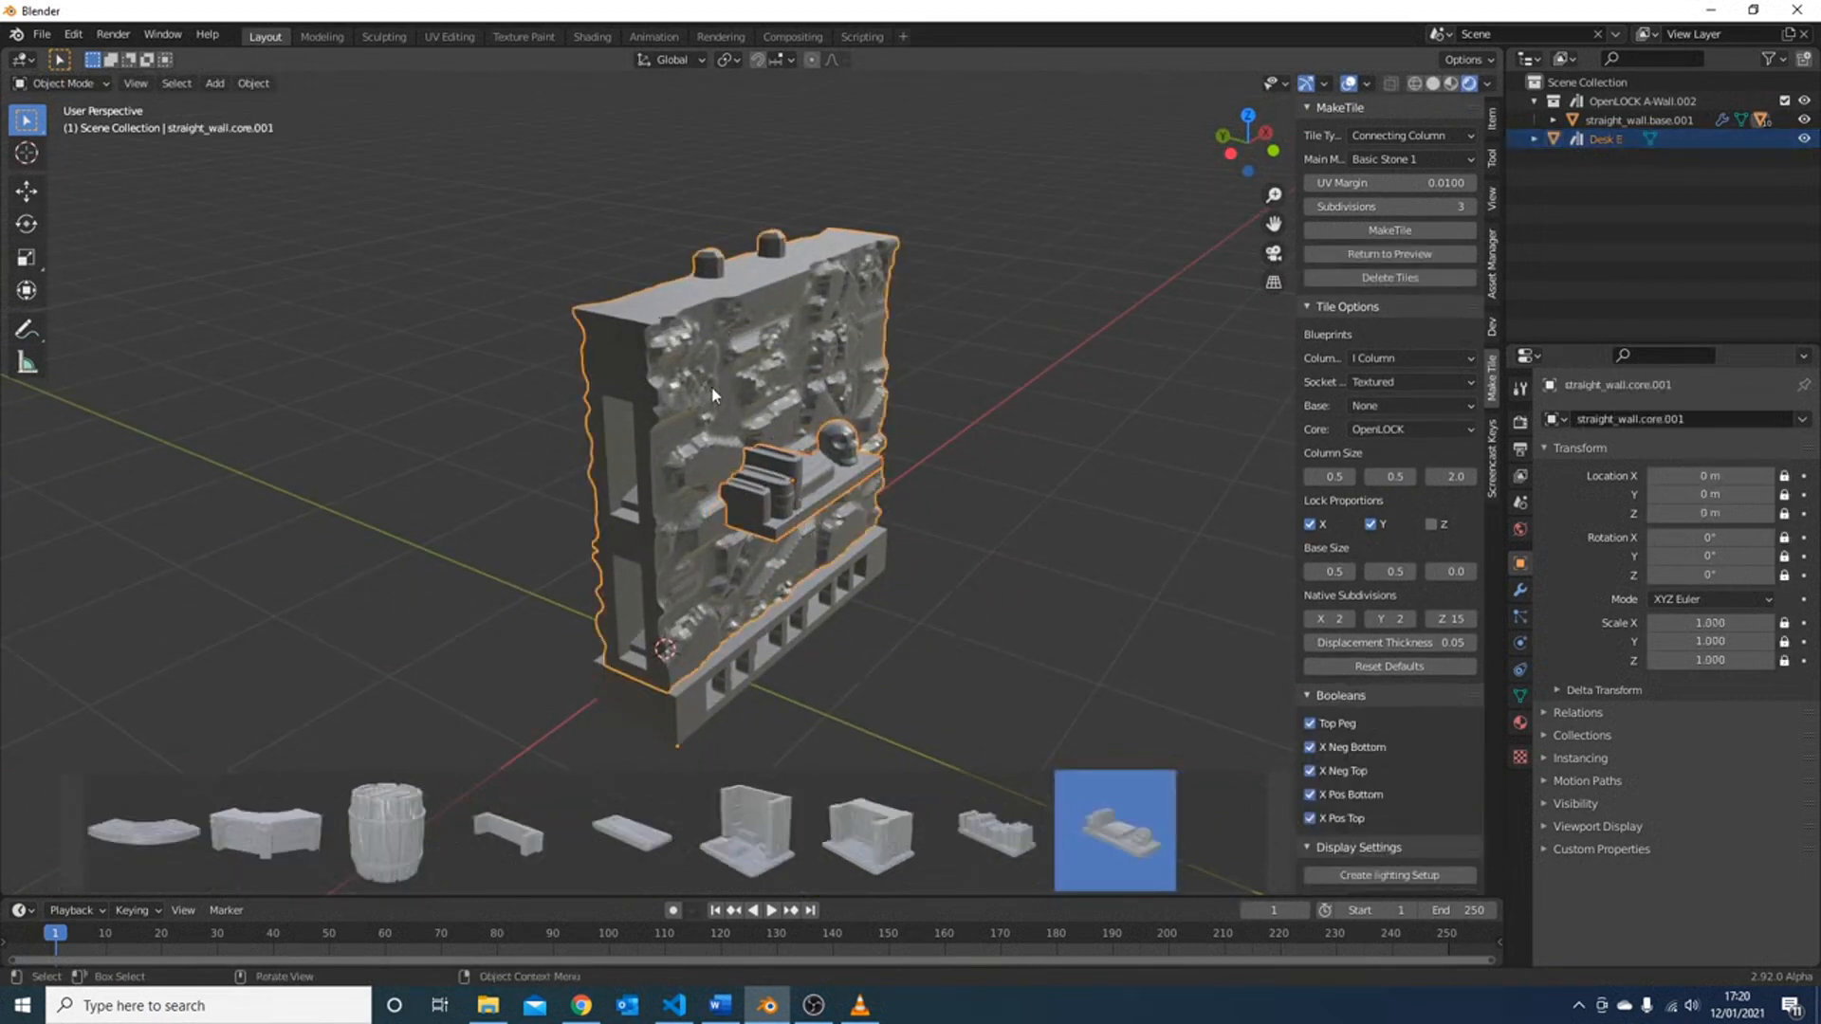
{"action": "right_click", "coordinate": [711, 390]}
{"action": "left_click", "coordinate": [589, 531]}
{"action": "right_click", "coordinate": [707, 417]}
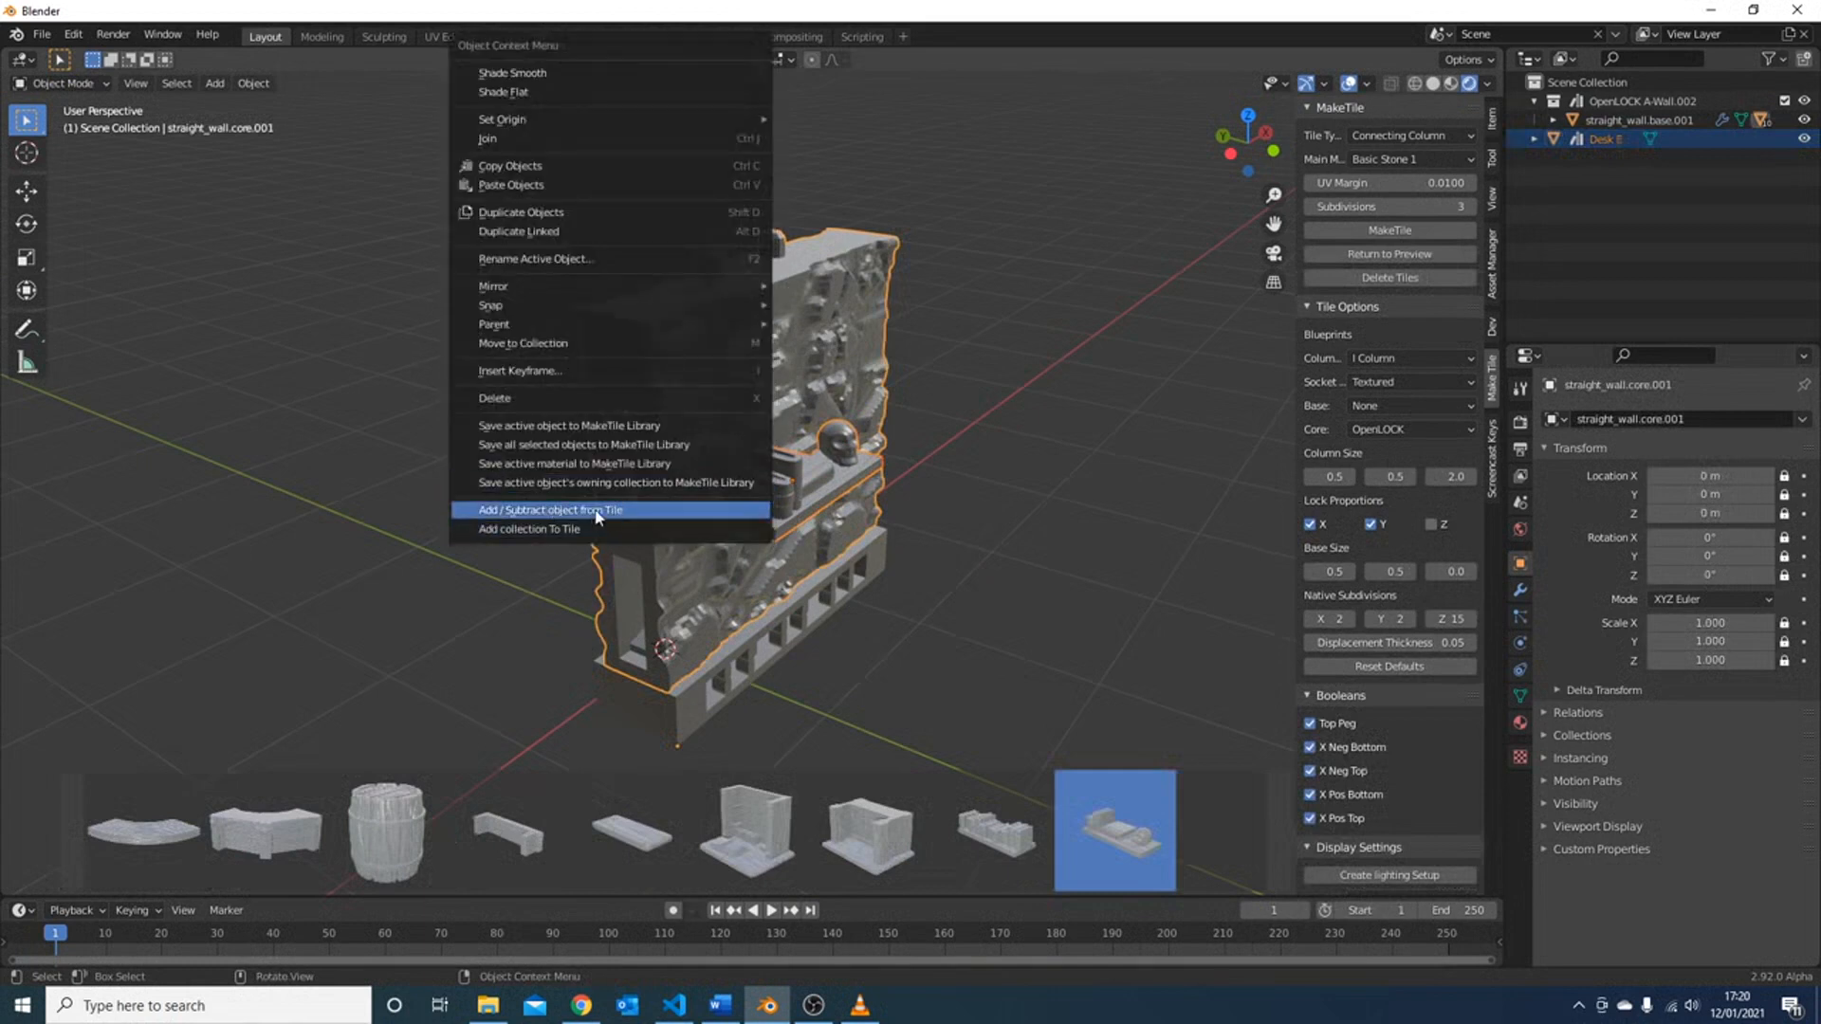
{"action": "left_click", "coordinate": [589, 510]}
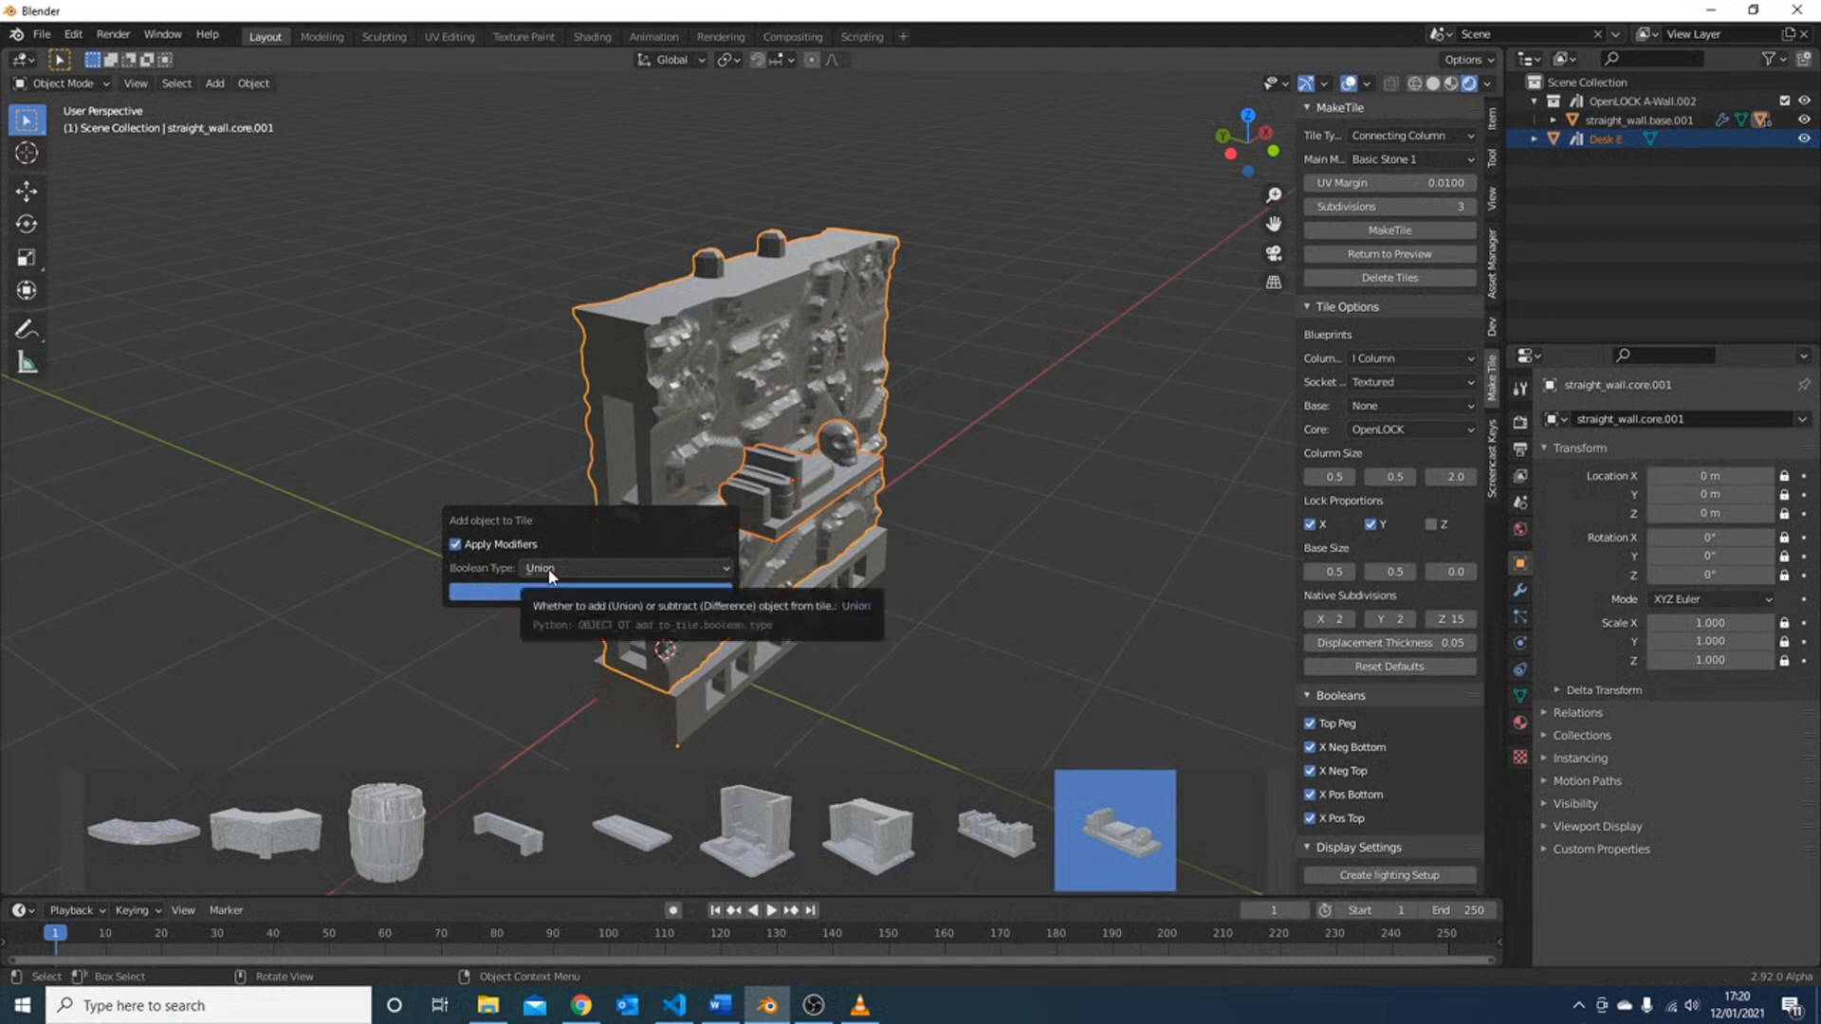
{"action": "left_click", "coordinate": [580, 569]}
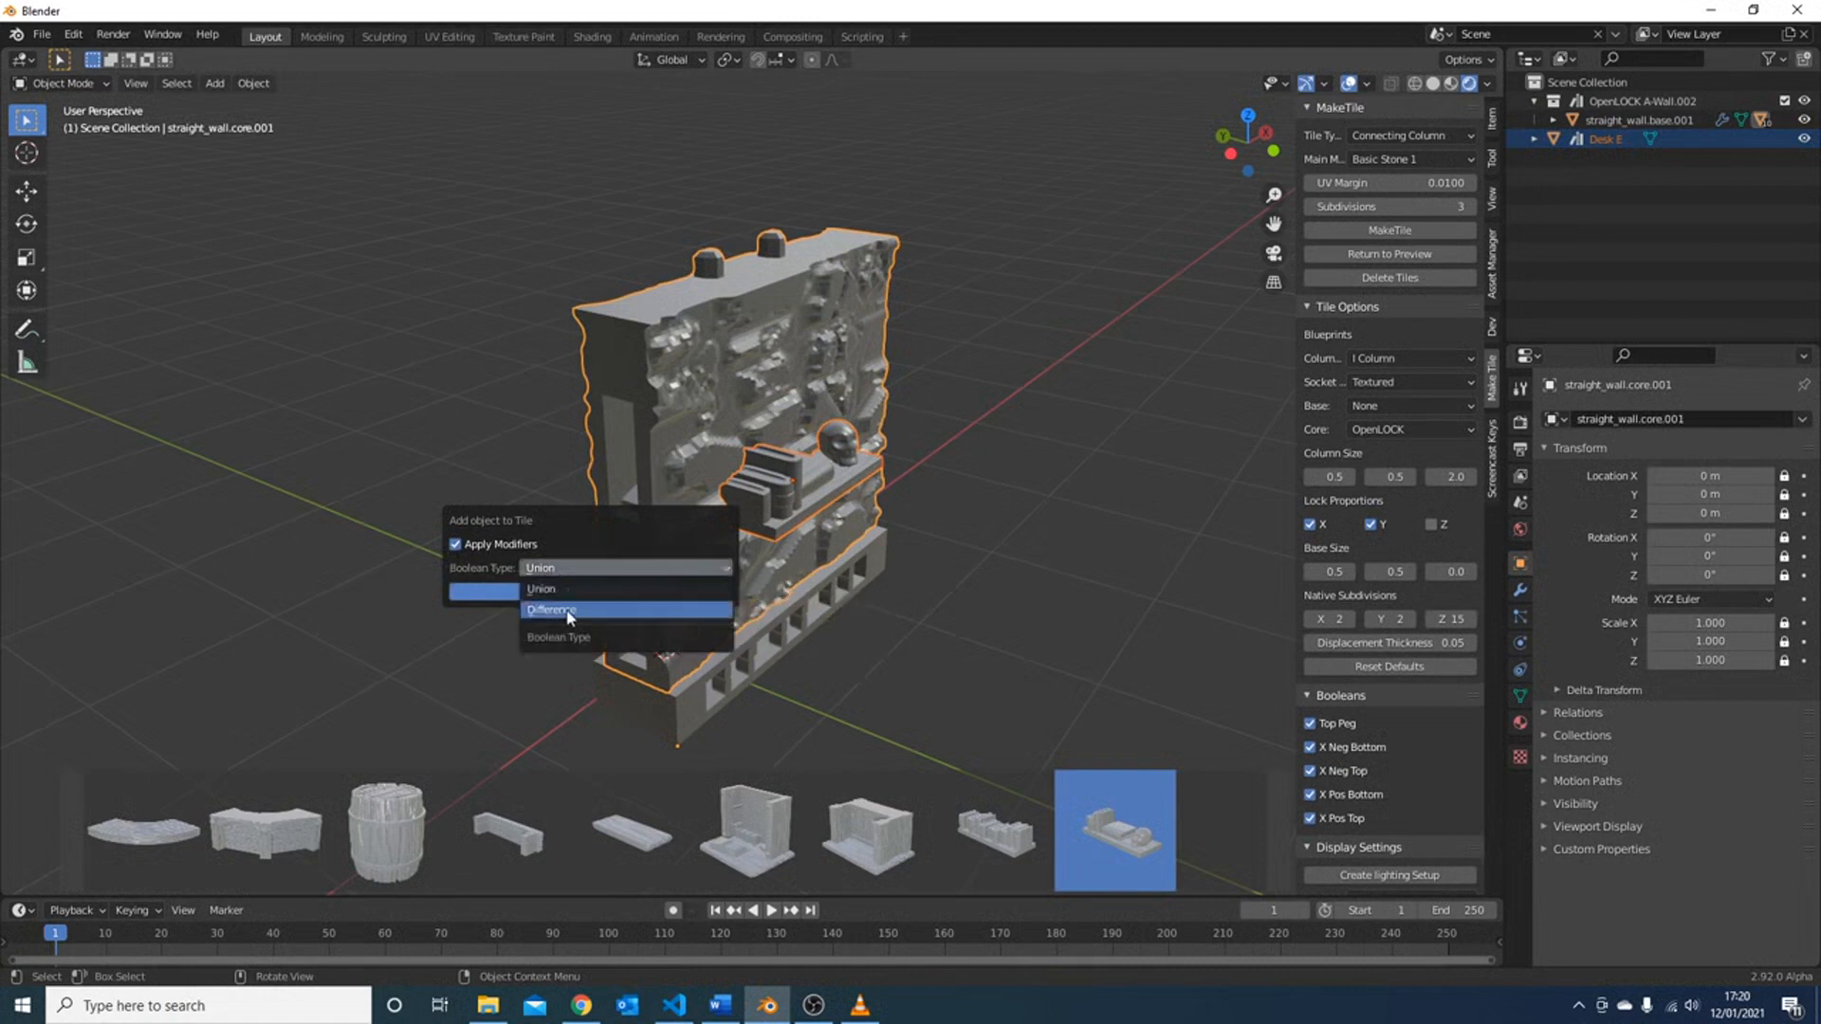
{"action": "left_click", "coordinate": [567, 587]}
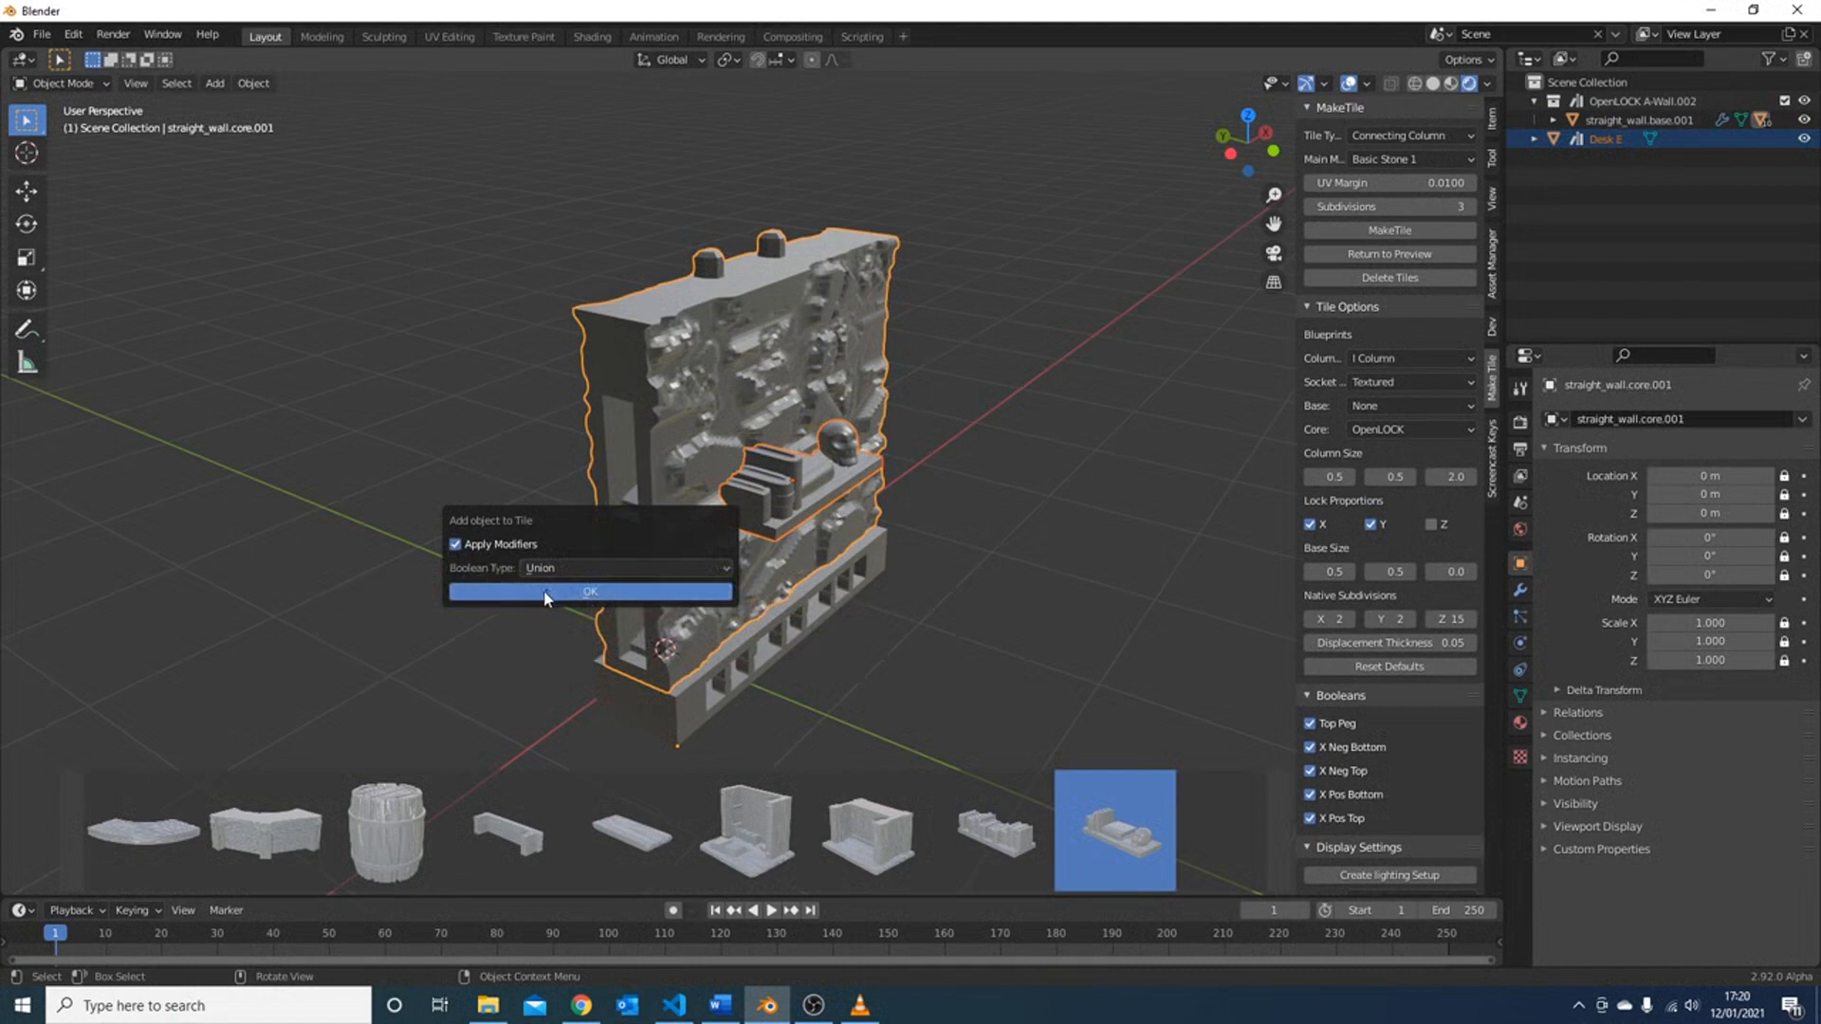
{"action": "left_click", "coordinate": [547, 592]}
{"action": "middle_click_drag", "start_coordinate": [755, 379], "coordinate": [774, 437]}
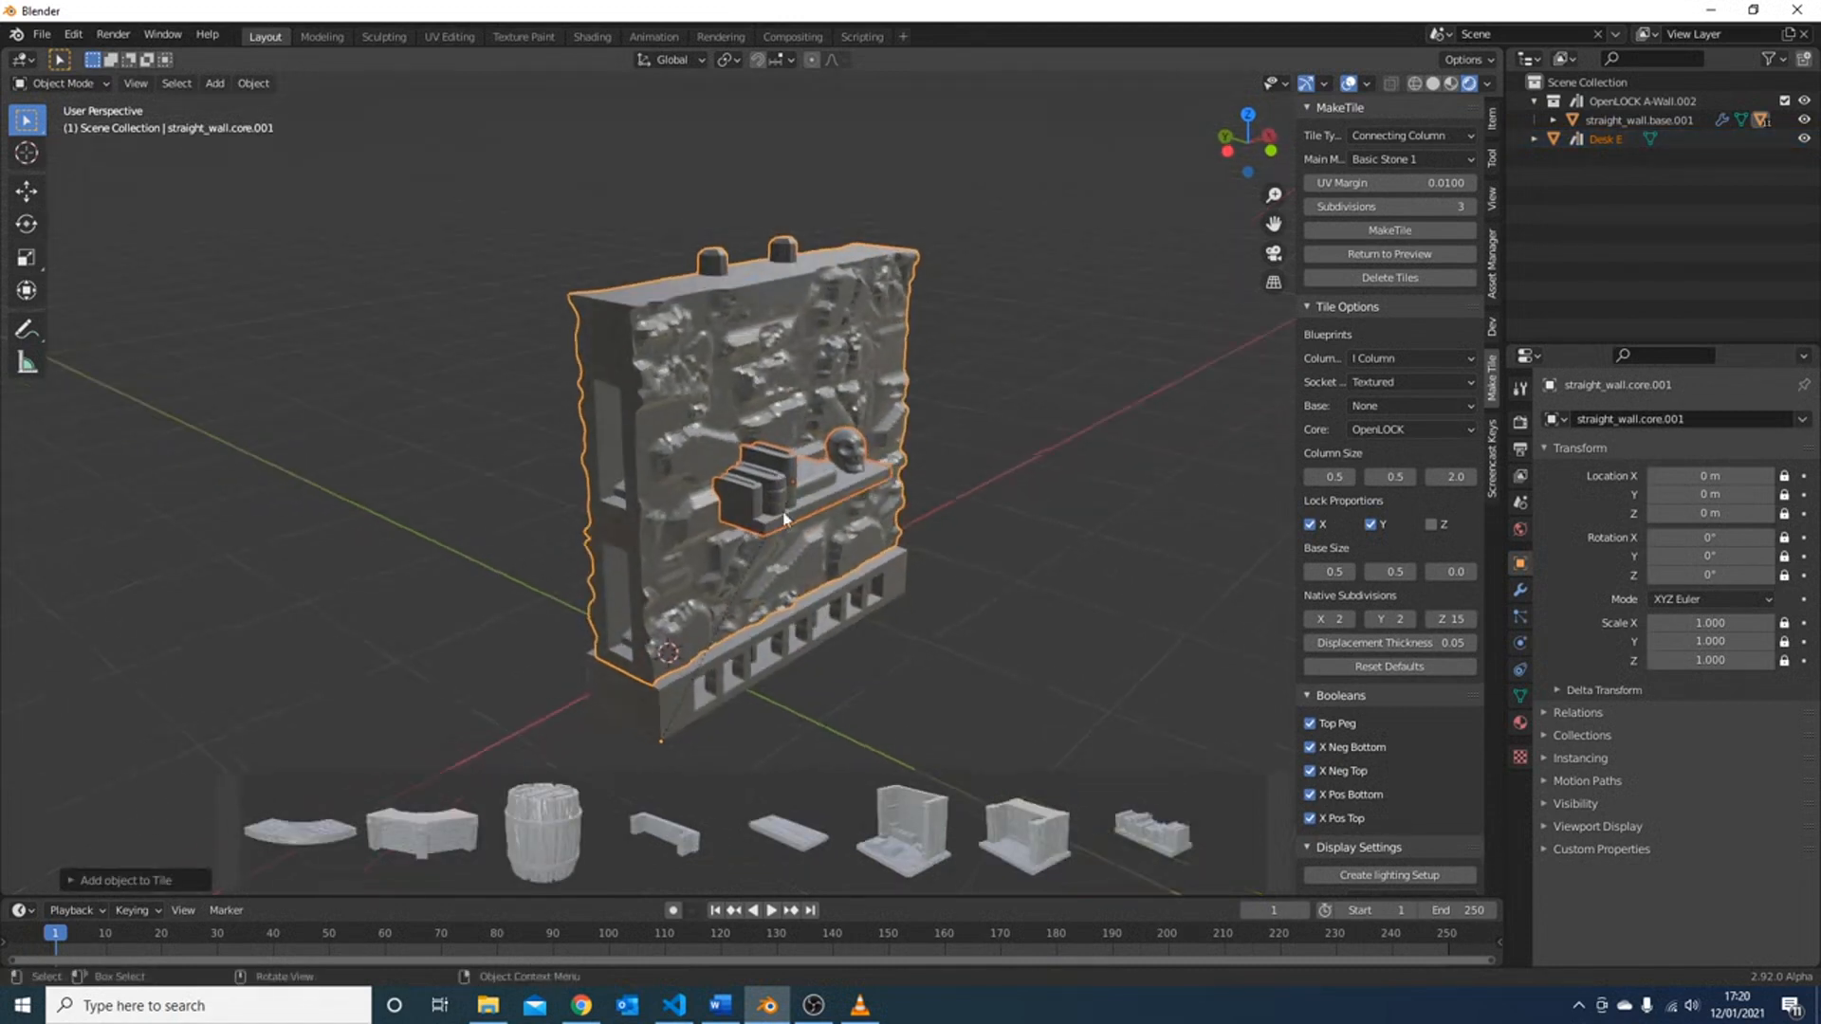
- Grab and move the wall base to test that Desk E follows the tile, and cancel the move
{"action": "left_click", "coordinate": [678, 726]}
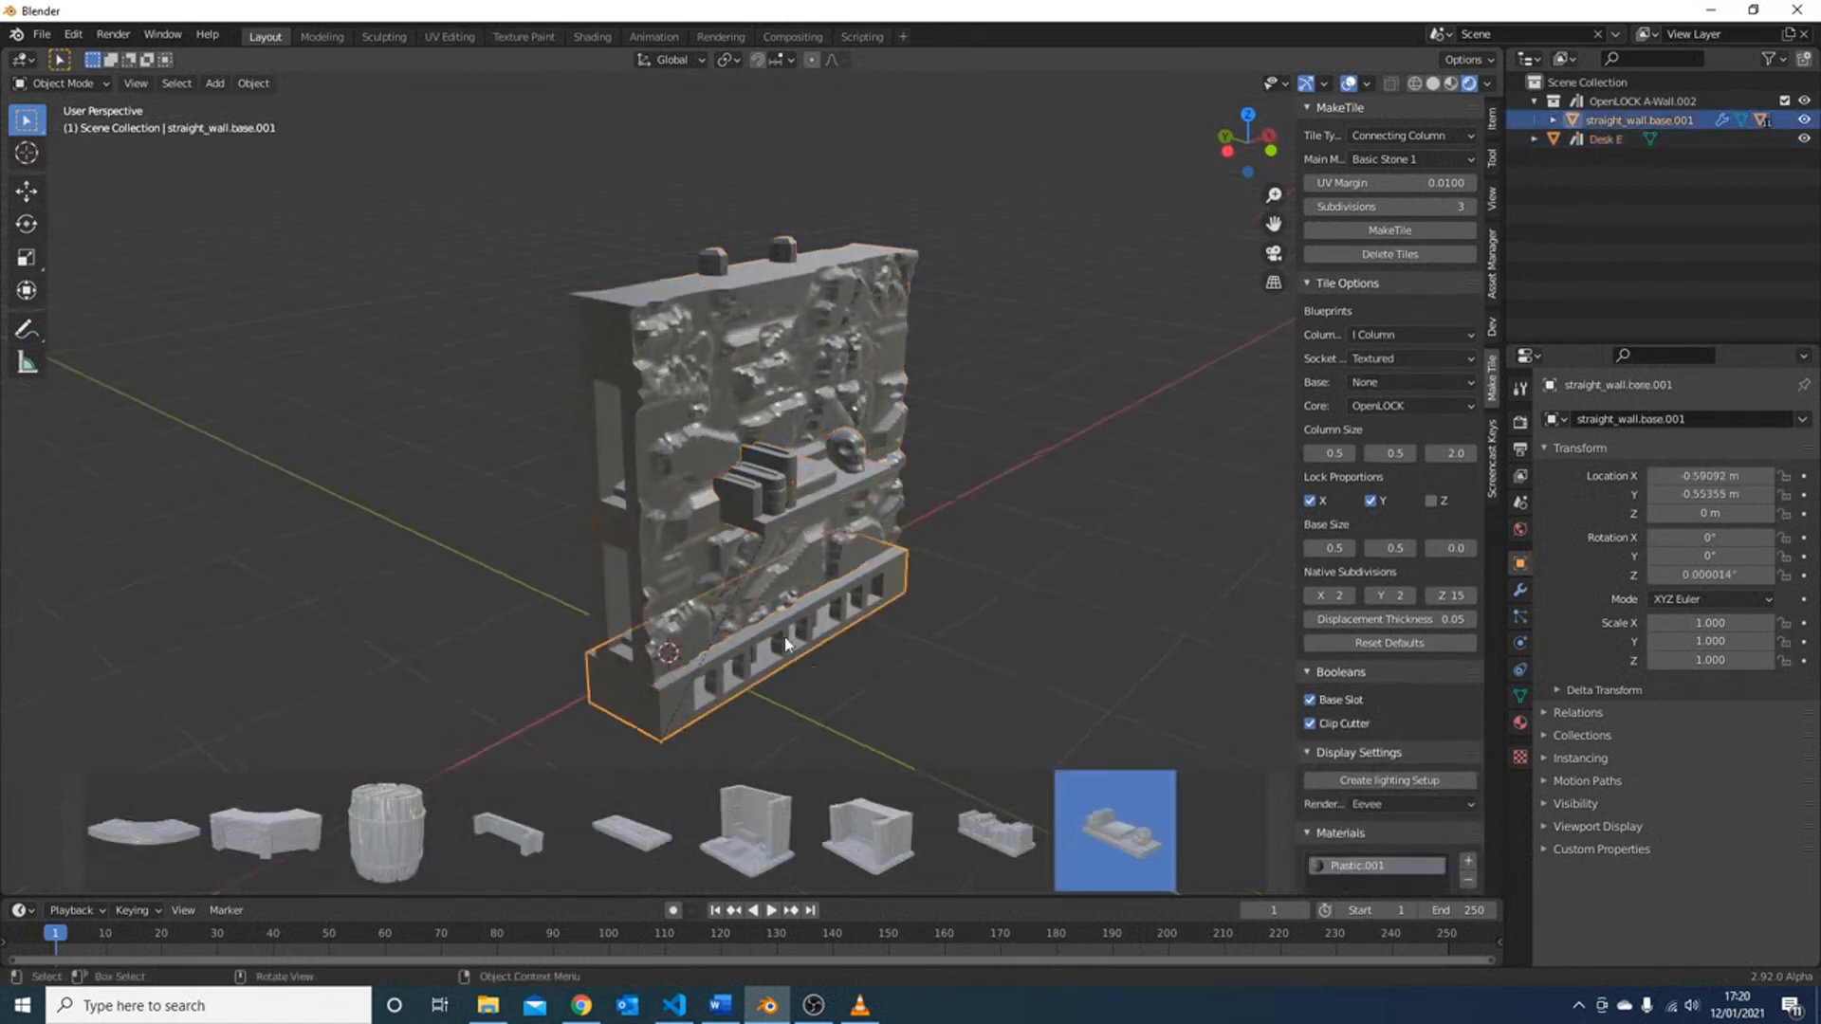
{"action": "key", "text": "g"}
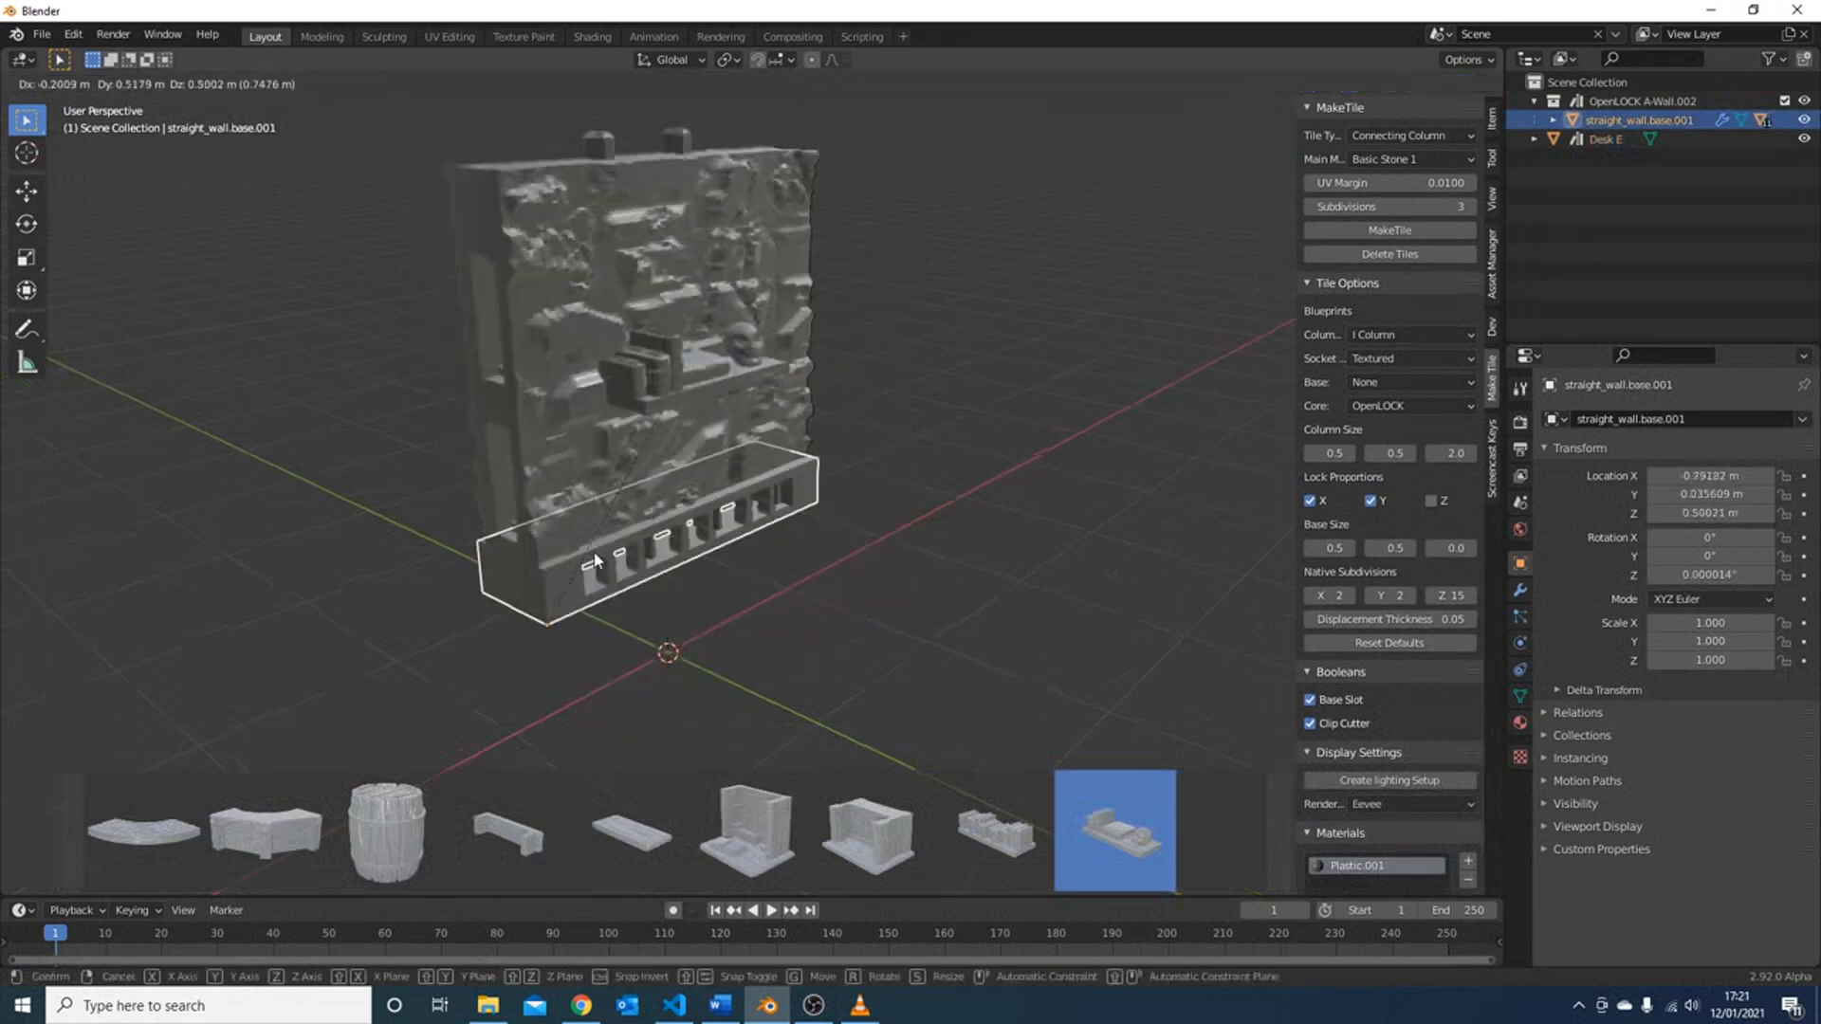
{"action": "right_click", "coordinate": [636, 629]}
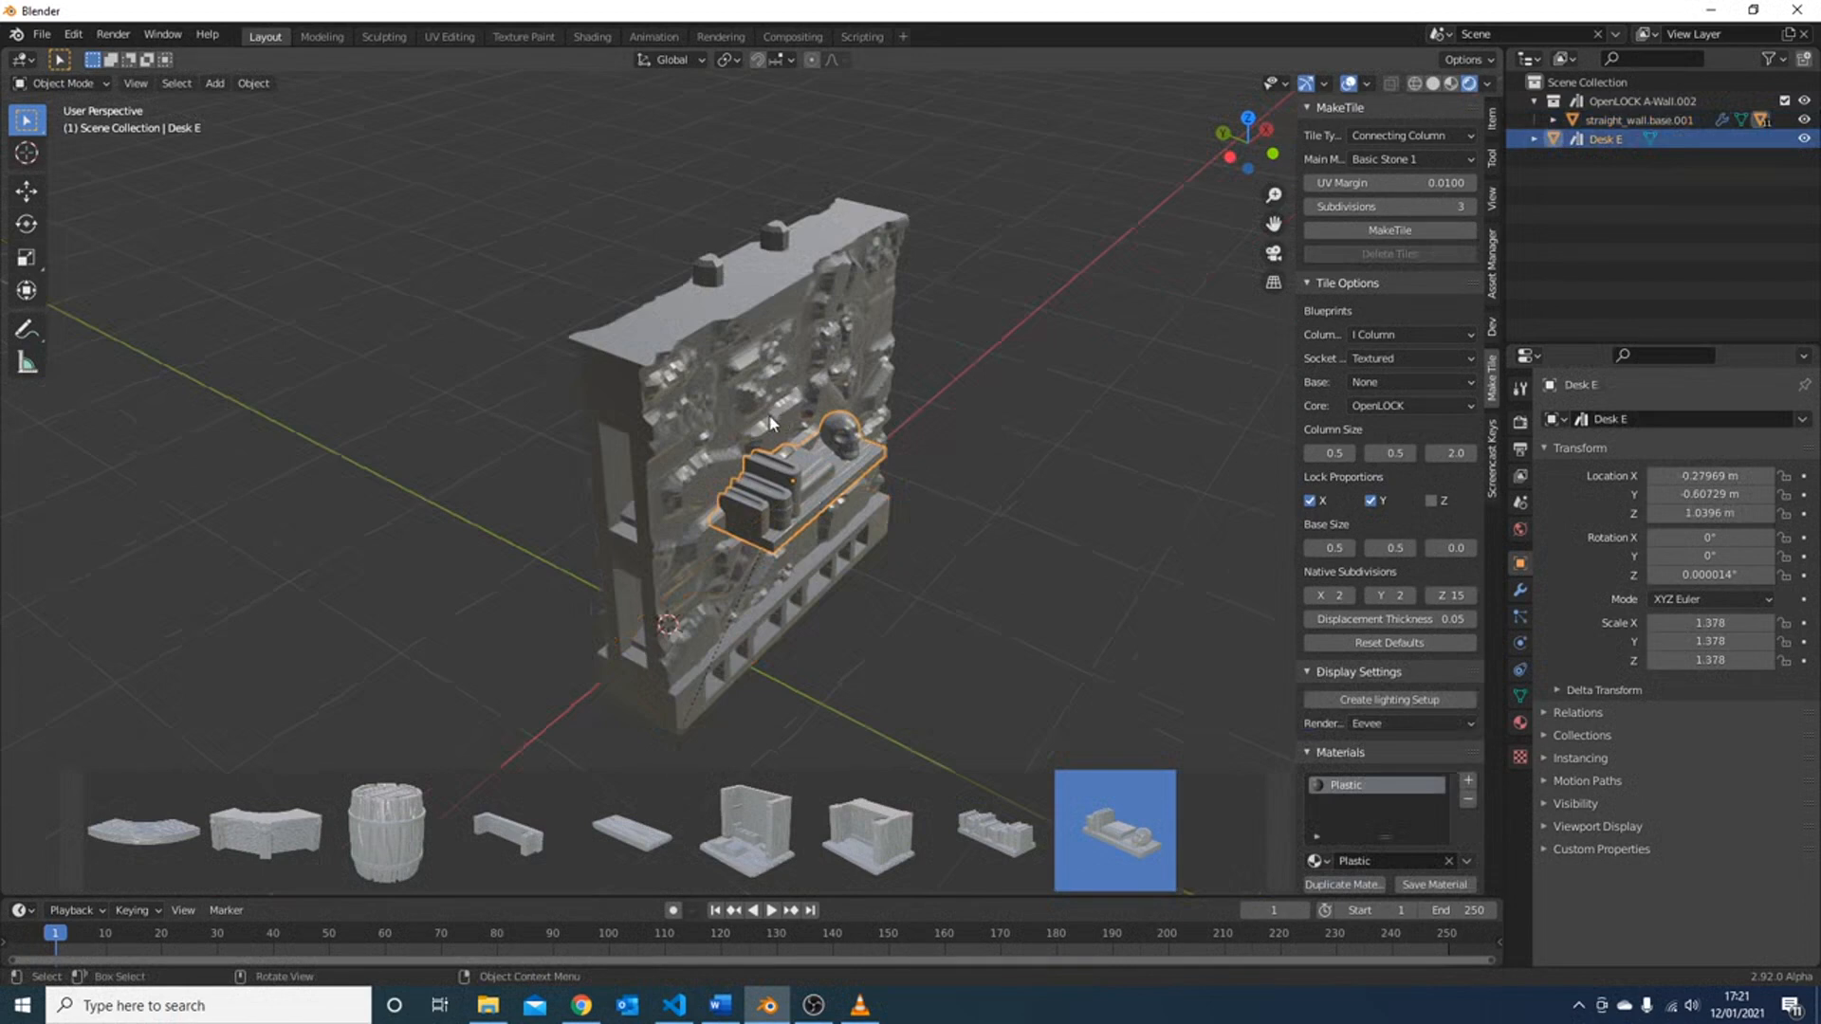
- Examine how Desk E meets the displaced wall and inspect the wall core's modifier stack
{"action": "scroll", "coordinate": [723, 368], "scroll_direction": "down", "scroll_amount": 1}
{"action": "scroll", "coordinate": [736, 387], "scroll_direction": "up", "scroll_amount": 3}
{"action": "middle_click_drag", "start_coordinate": [643, 317], "coordinate": [652, 292]}
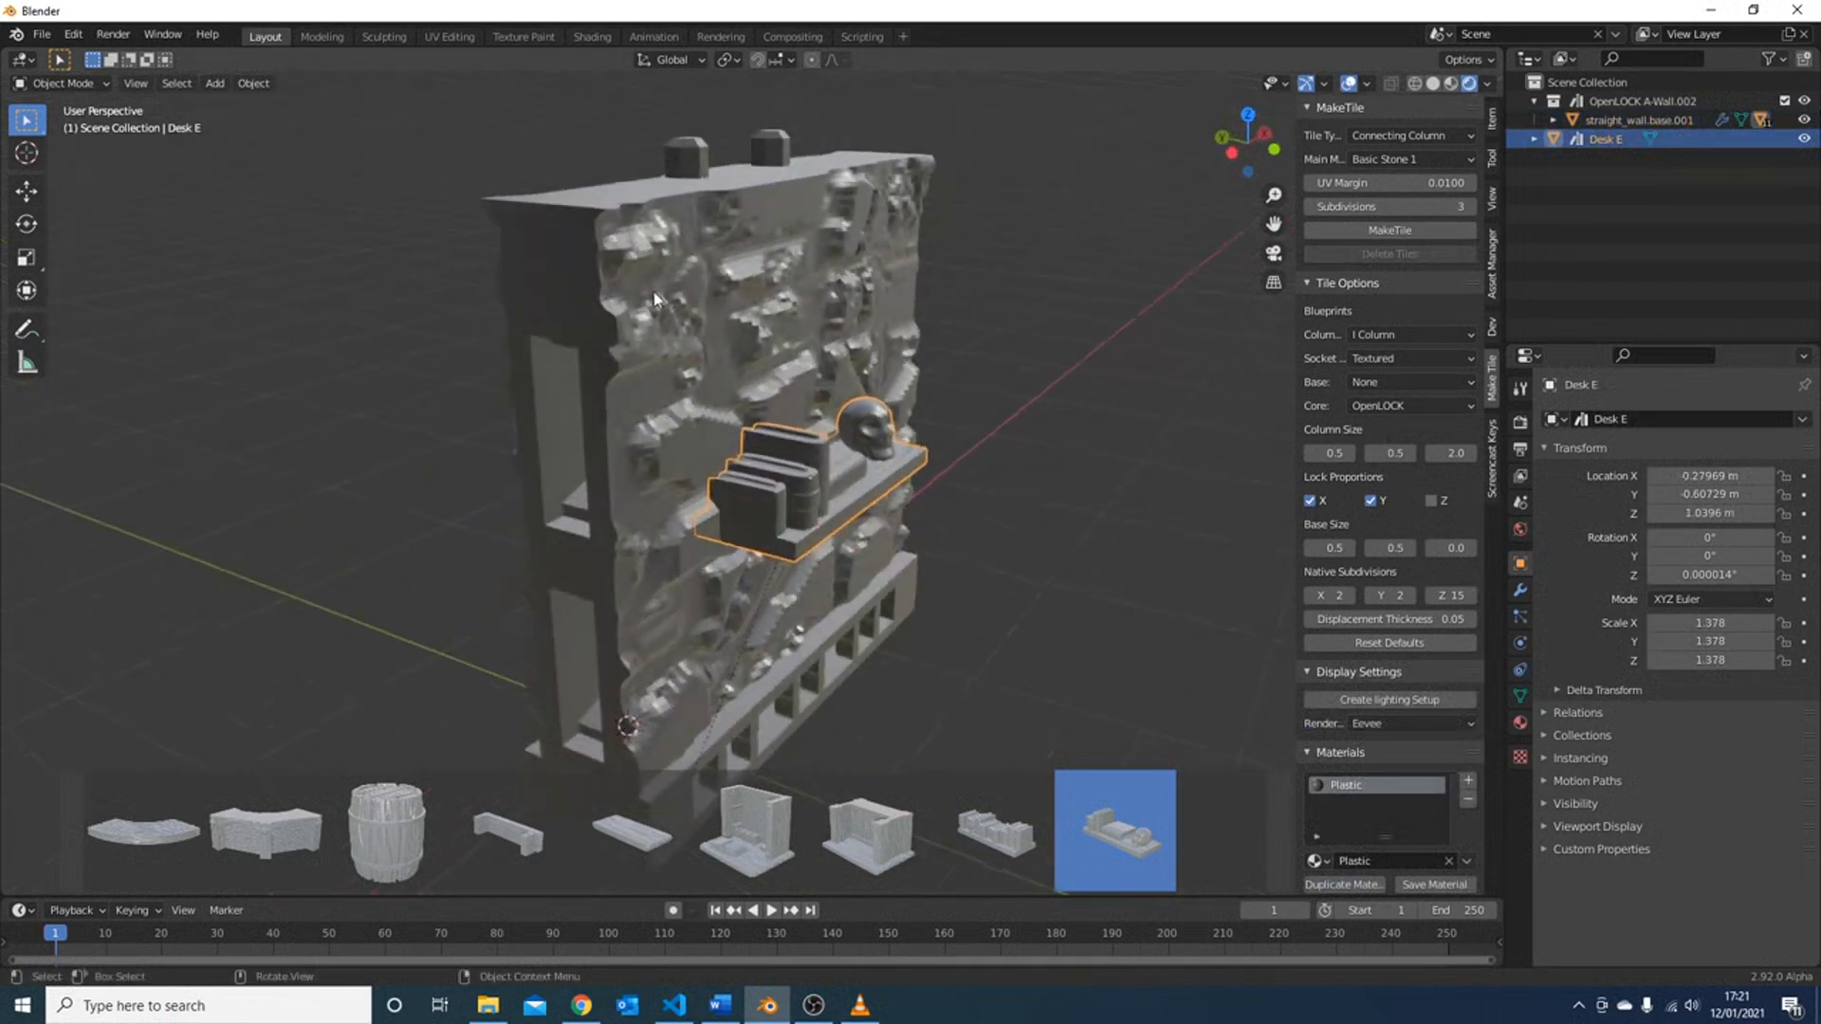
{"action": "scroll", "coordinate": [927, 428], "scroll_direction": "down", "scroll_amount": 3}
{"action": "middle_click_drag", "start_coordinate": [928, 429], "coordinate": [717, 433]}
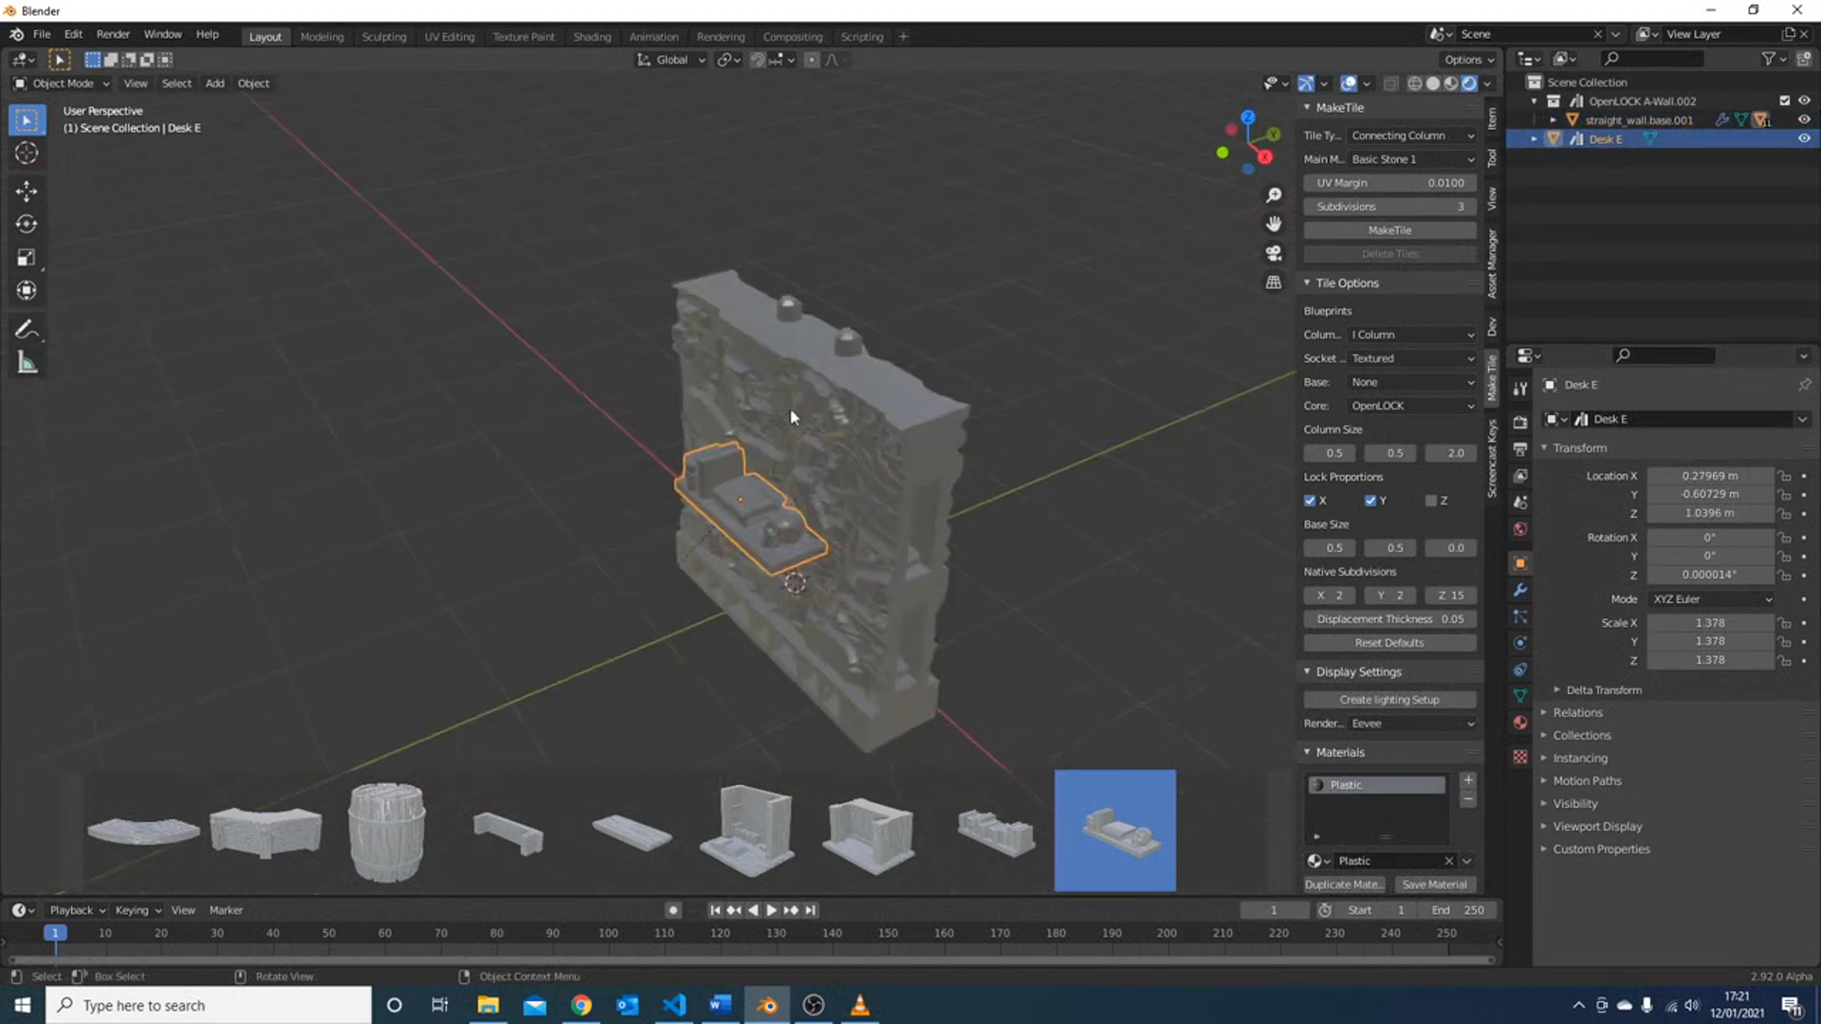
{"action": "left_click", "coordinate": [944, 401]}
{"action": "left_click", "coordinate": [1521, 590]}
{"action": "scroll", "coordinate": [1619, 707], "scroll_direction": "down", "scroll_amount": 12}
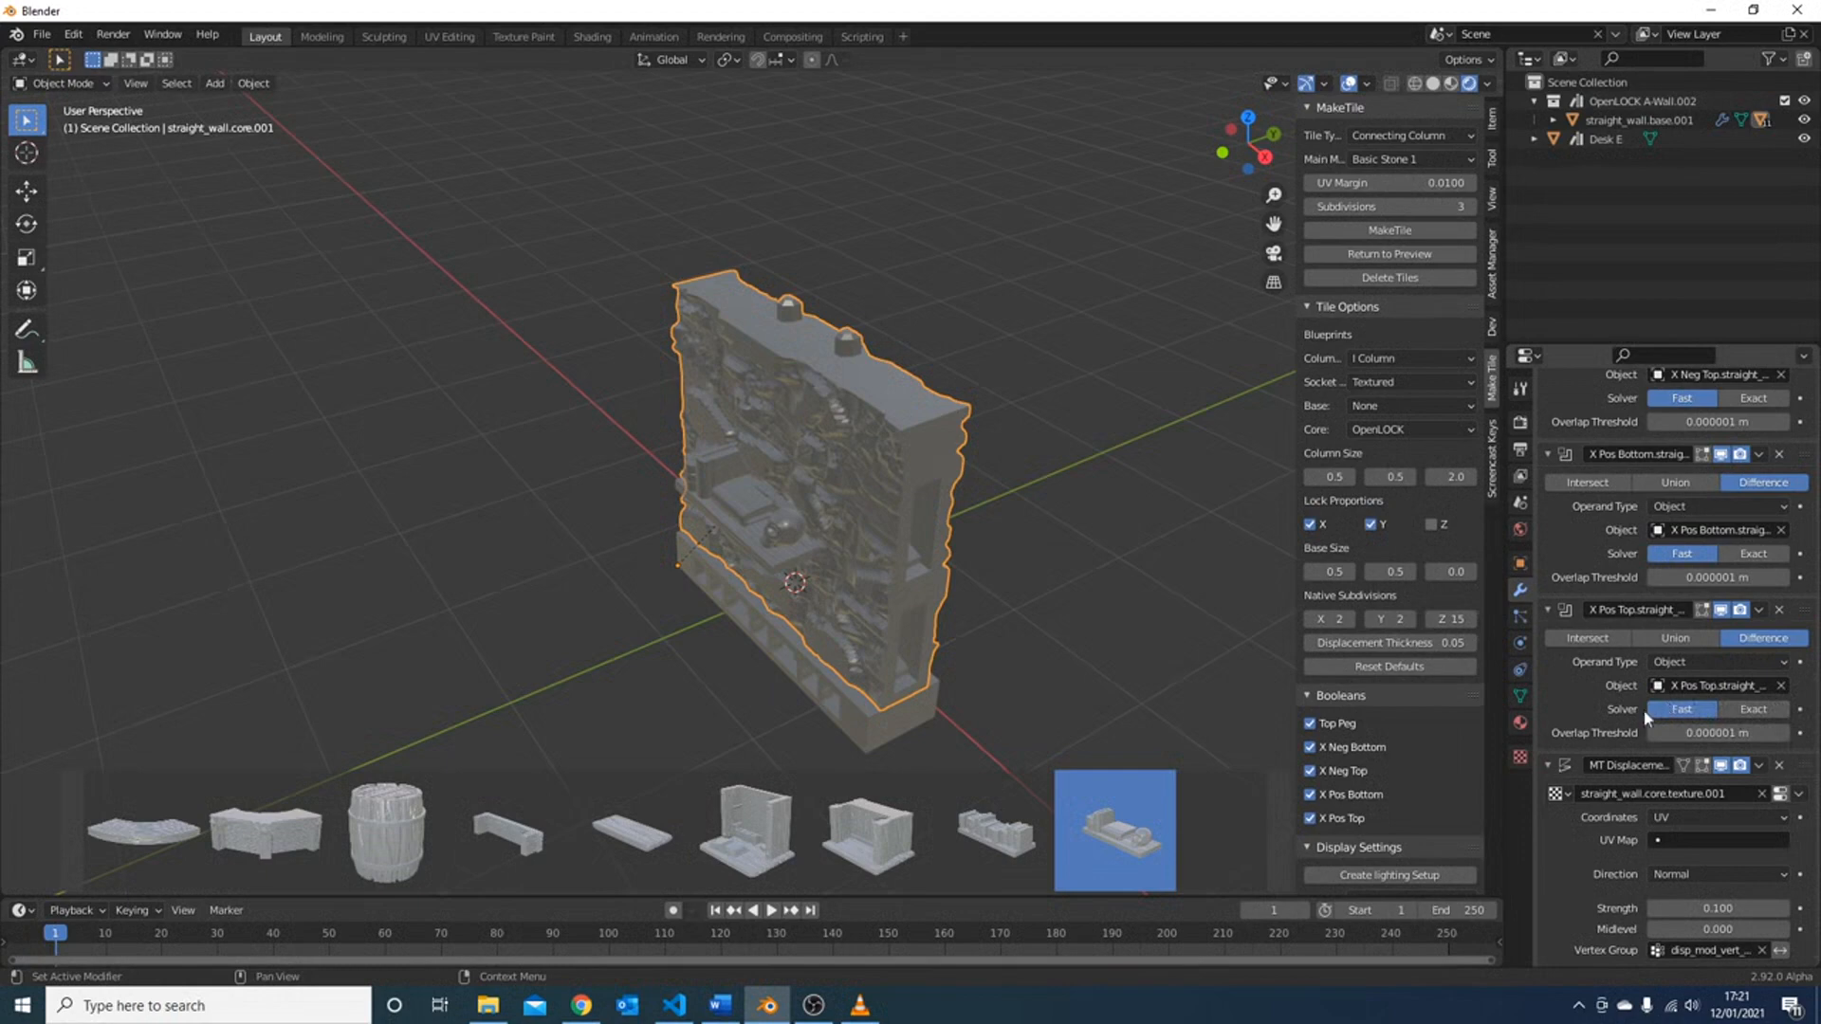
{"action": "middle_click_drag", "start_coordinate": [617, 467], "coordinate": [880, 447]}
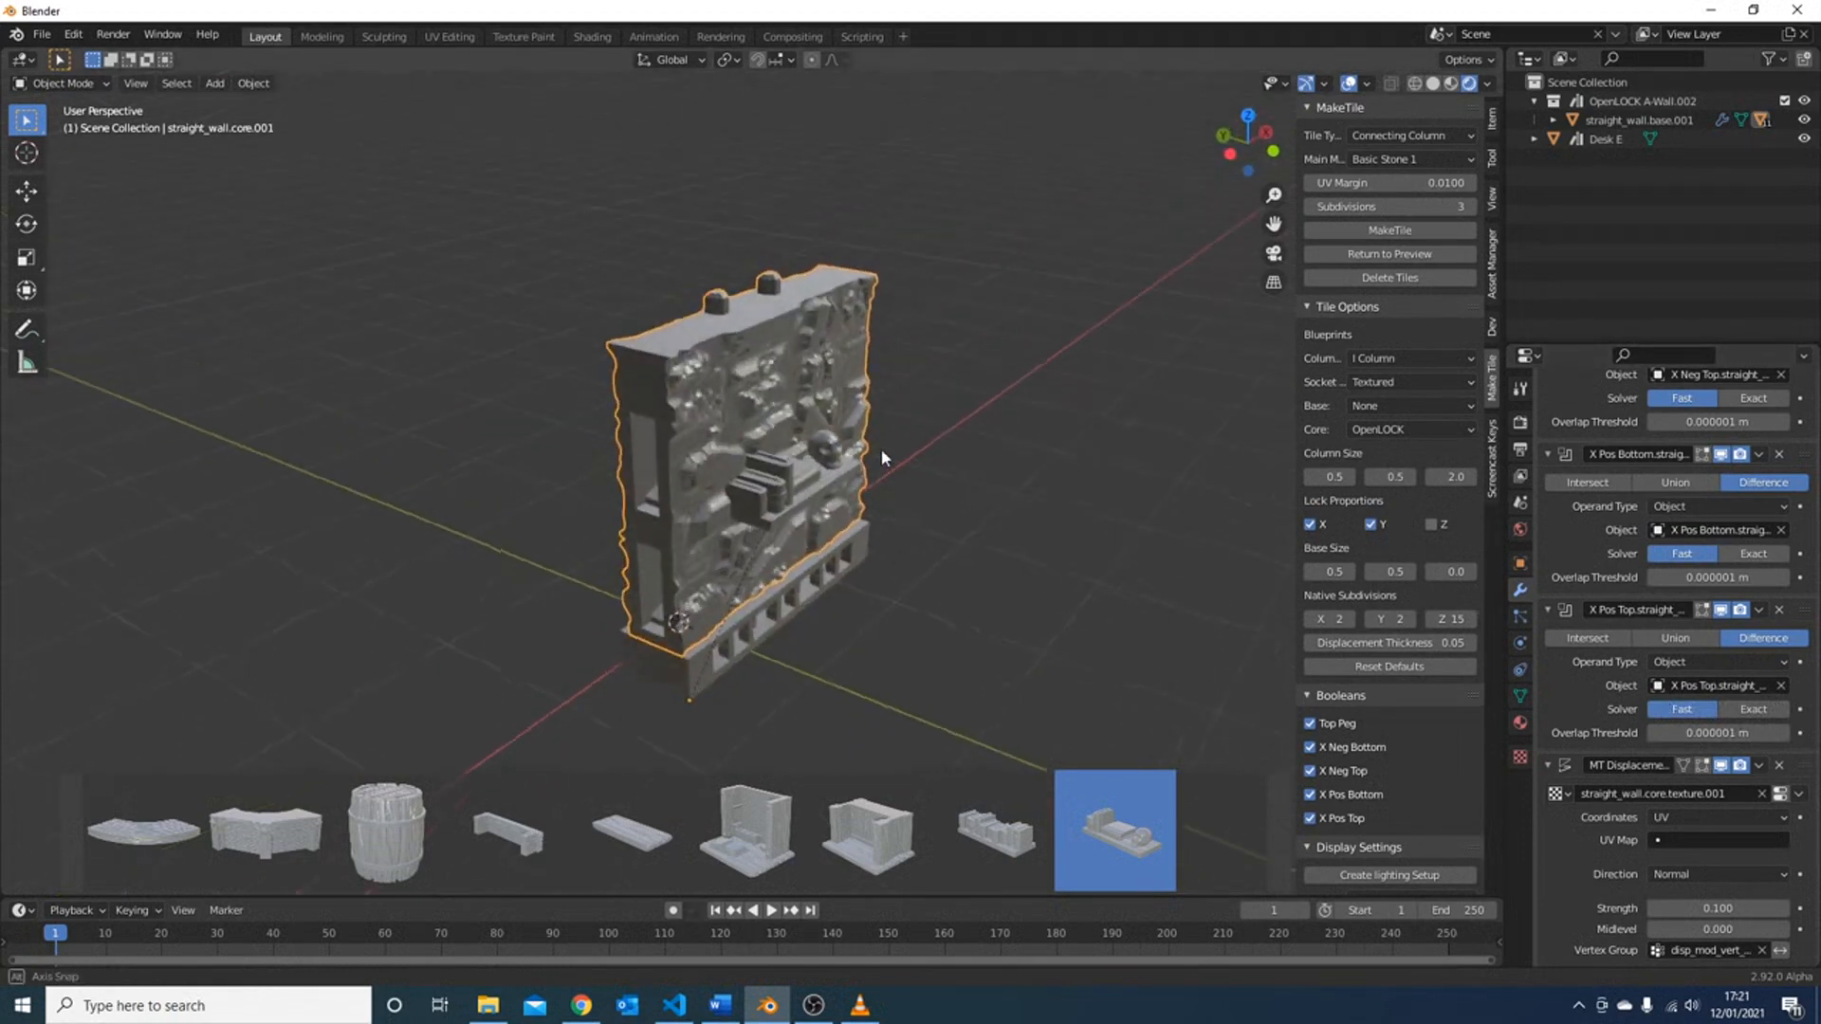
{"action": "scroll", "coordinate": [799, 517], "scroll_direction": "up", "scroll_amount": 4}
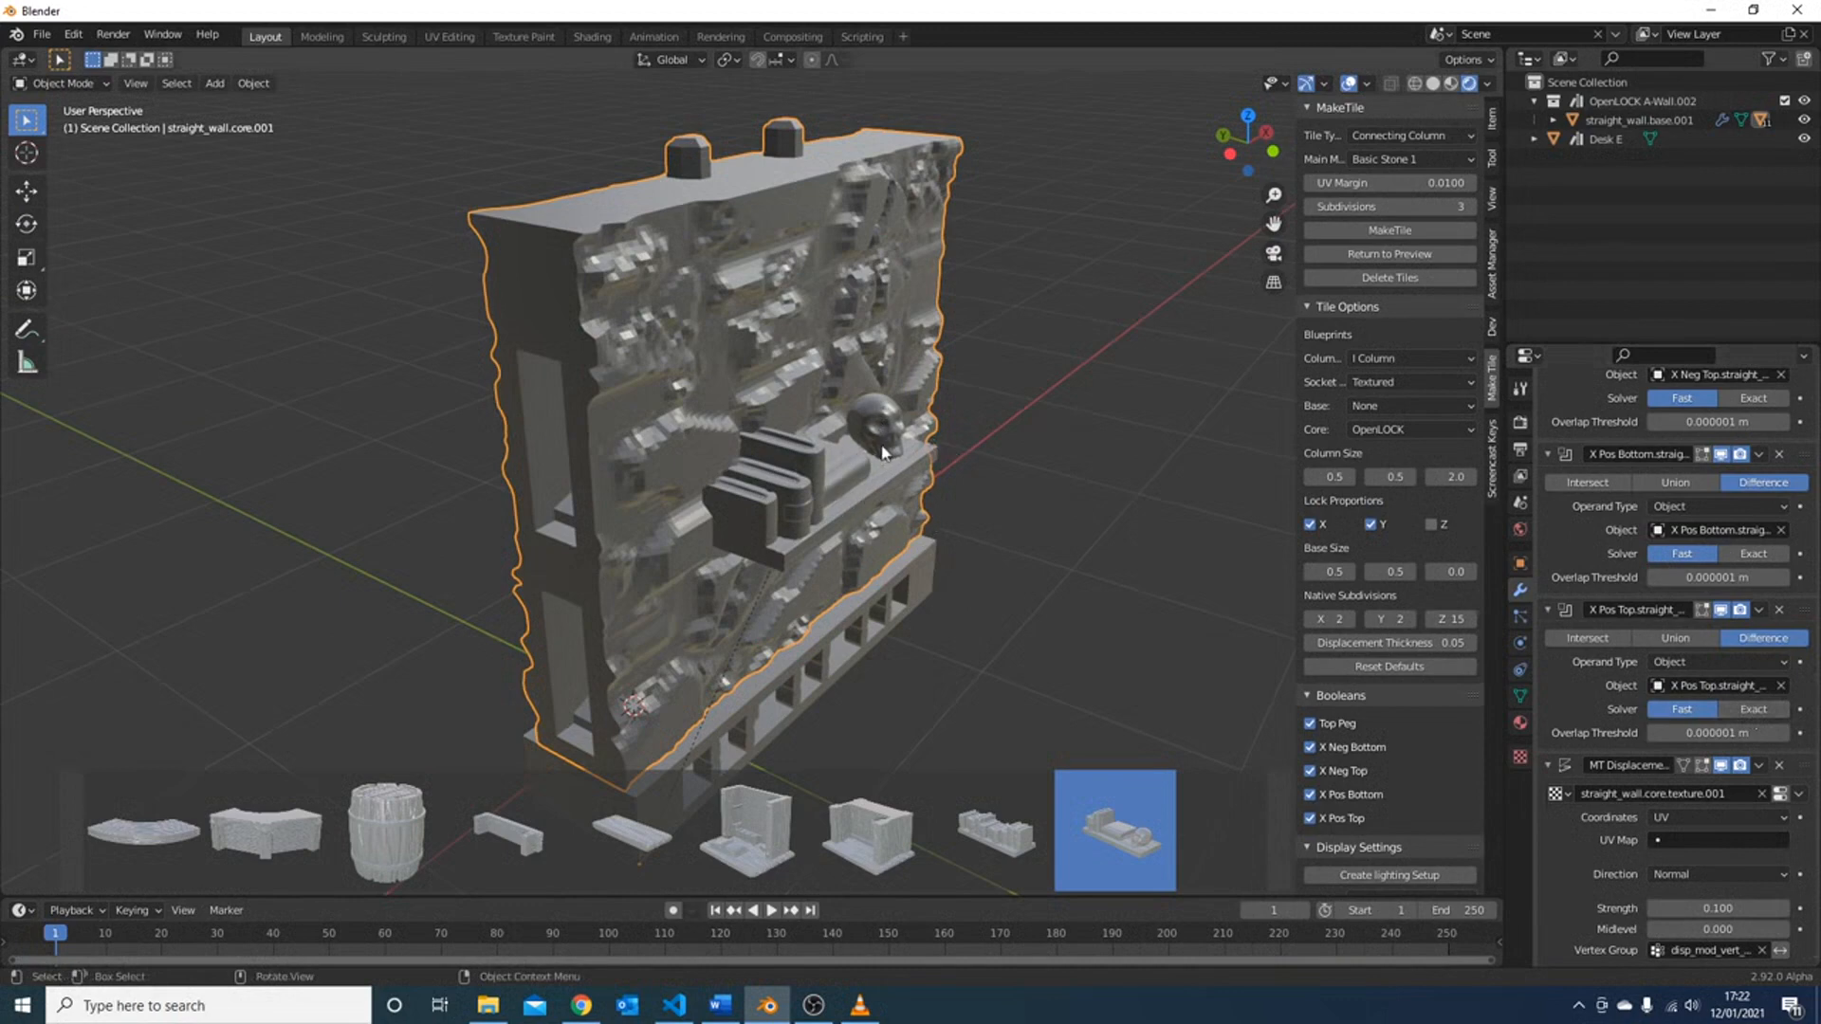
{"action": "middle_click_drag", "start_coordinate": [889, 422], "coordinate": [876, 462]}
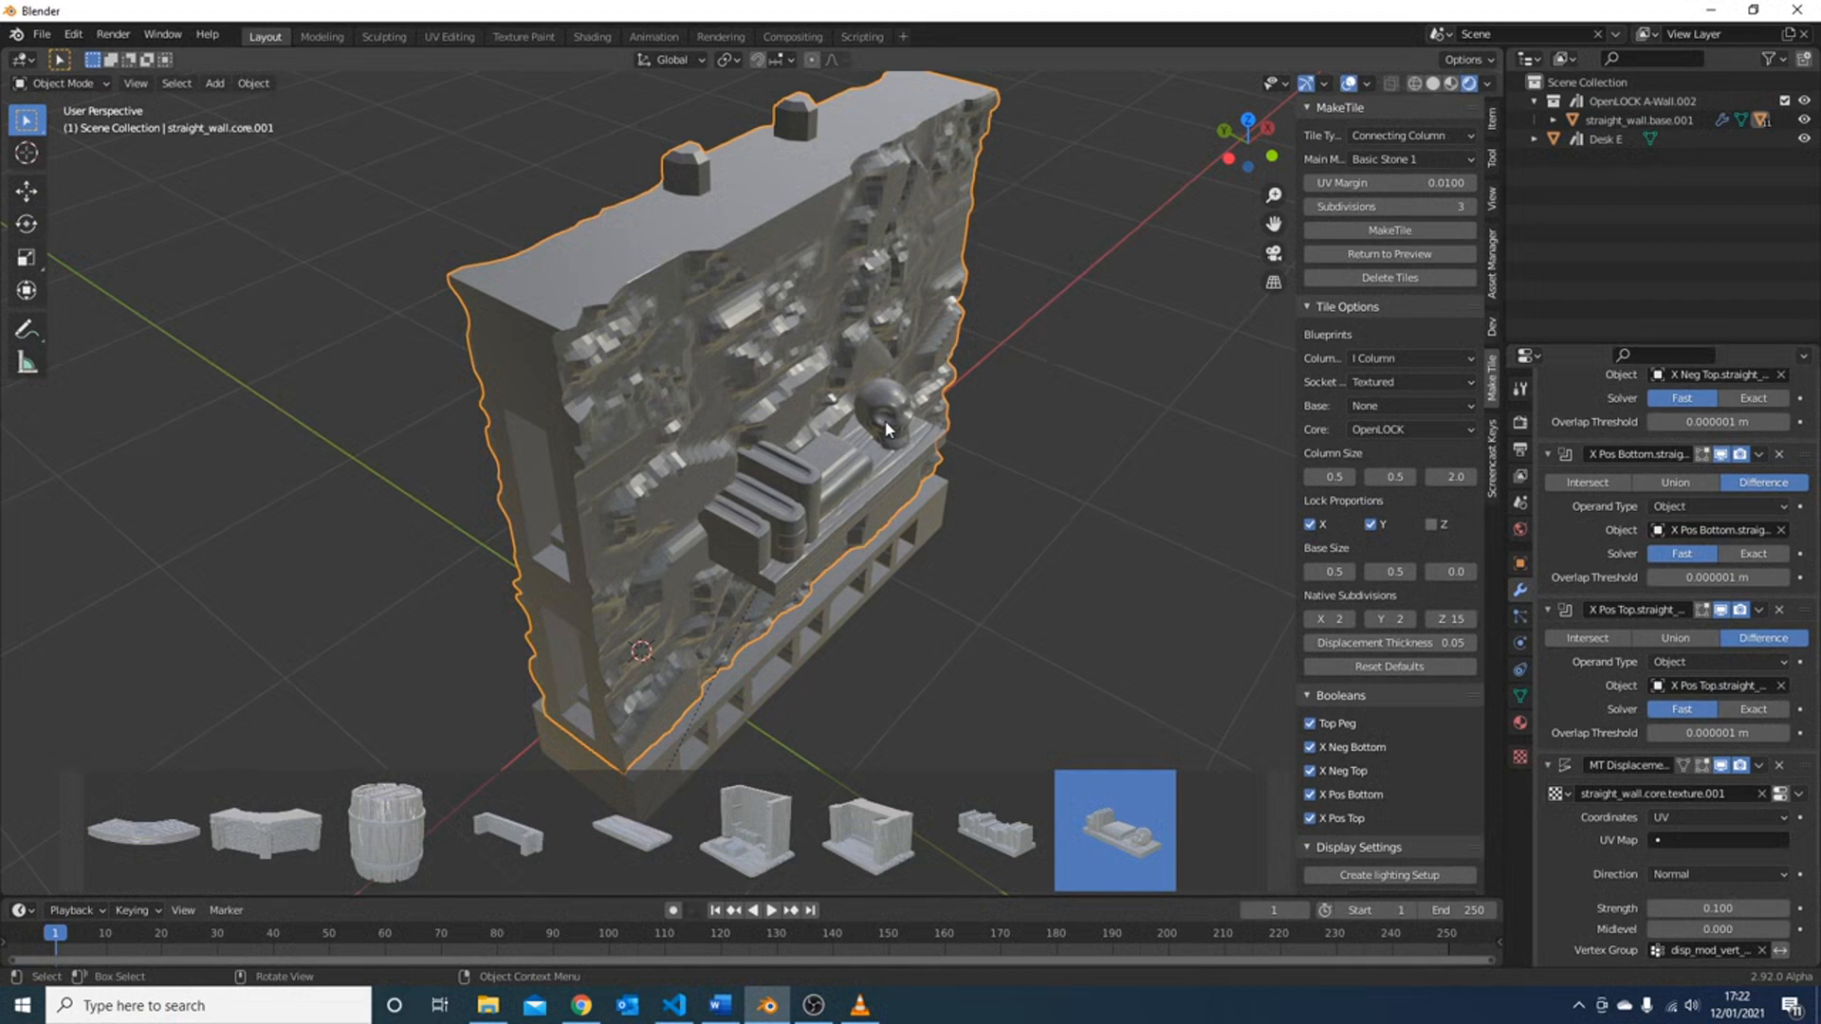
- Delete Desk E from the scene
{"action": "left_click", "coordinate": [867, 477]}
{"action": "scroll", "coordinate": [866, 483], "scroll_direction": "down", "scroll_amount": 4}
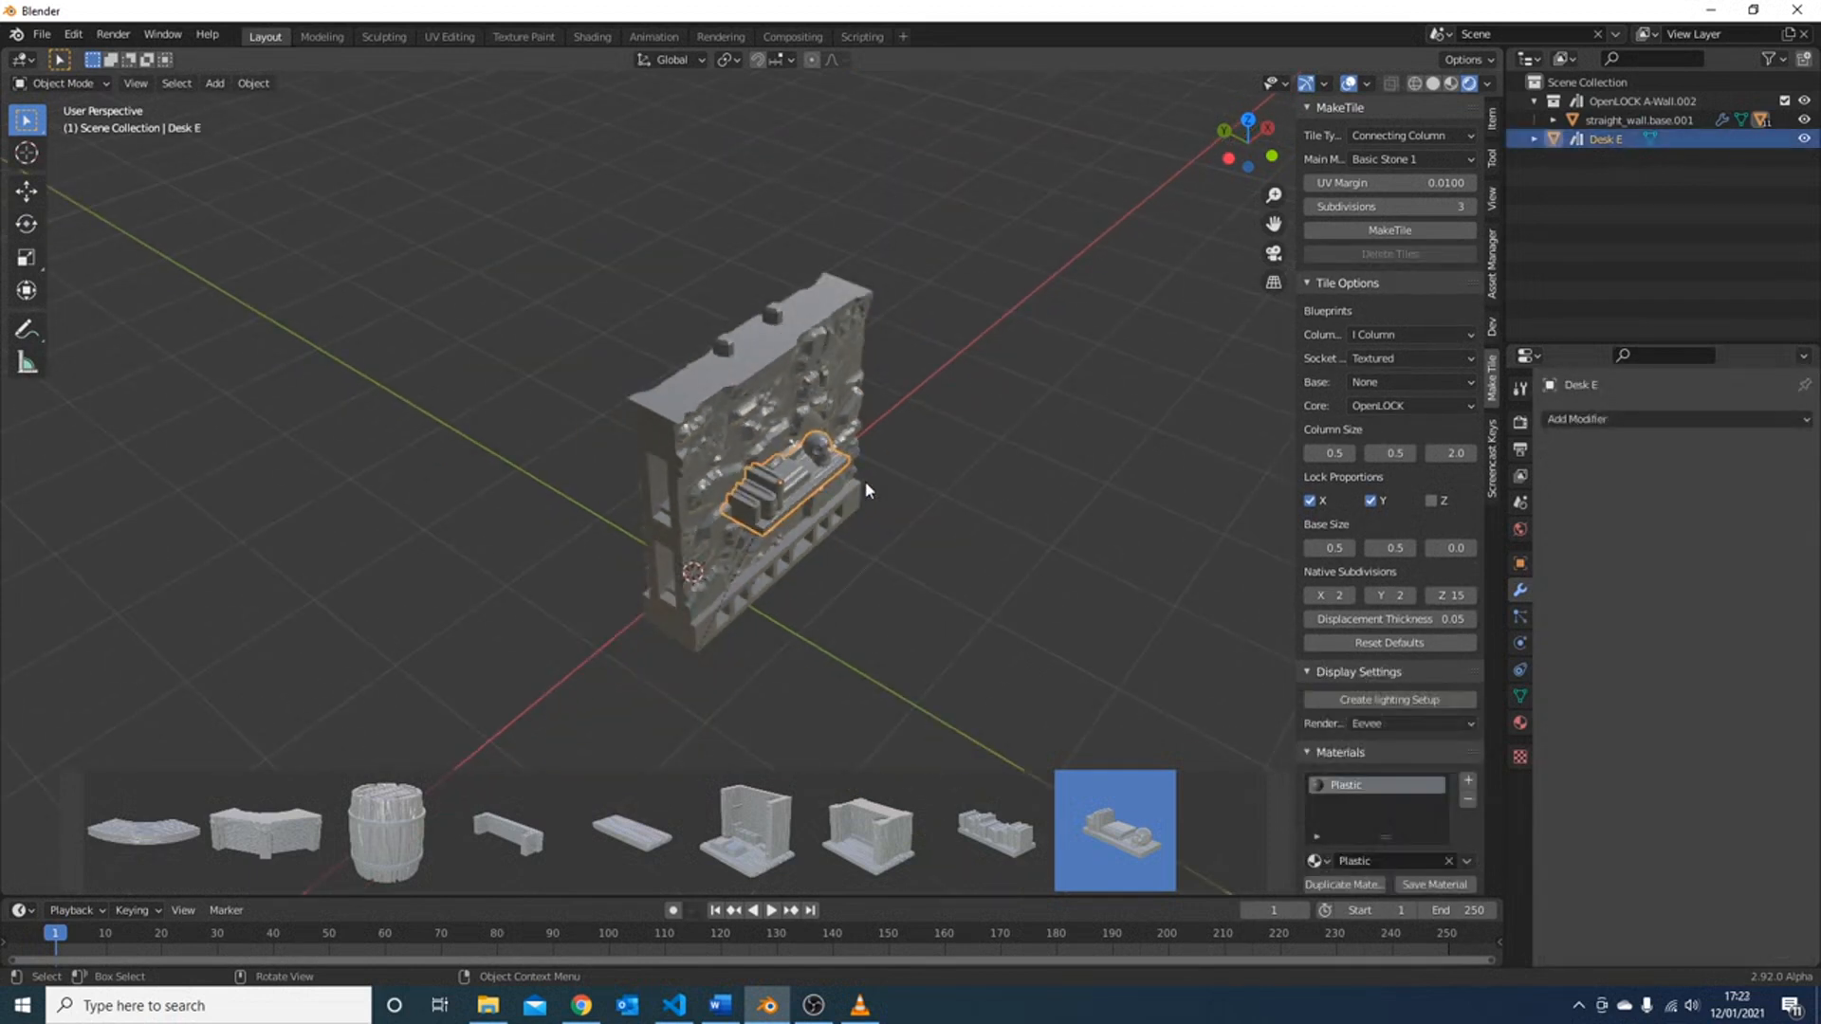
{"action": "key", "text": "Delete"}
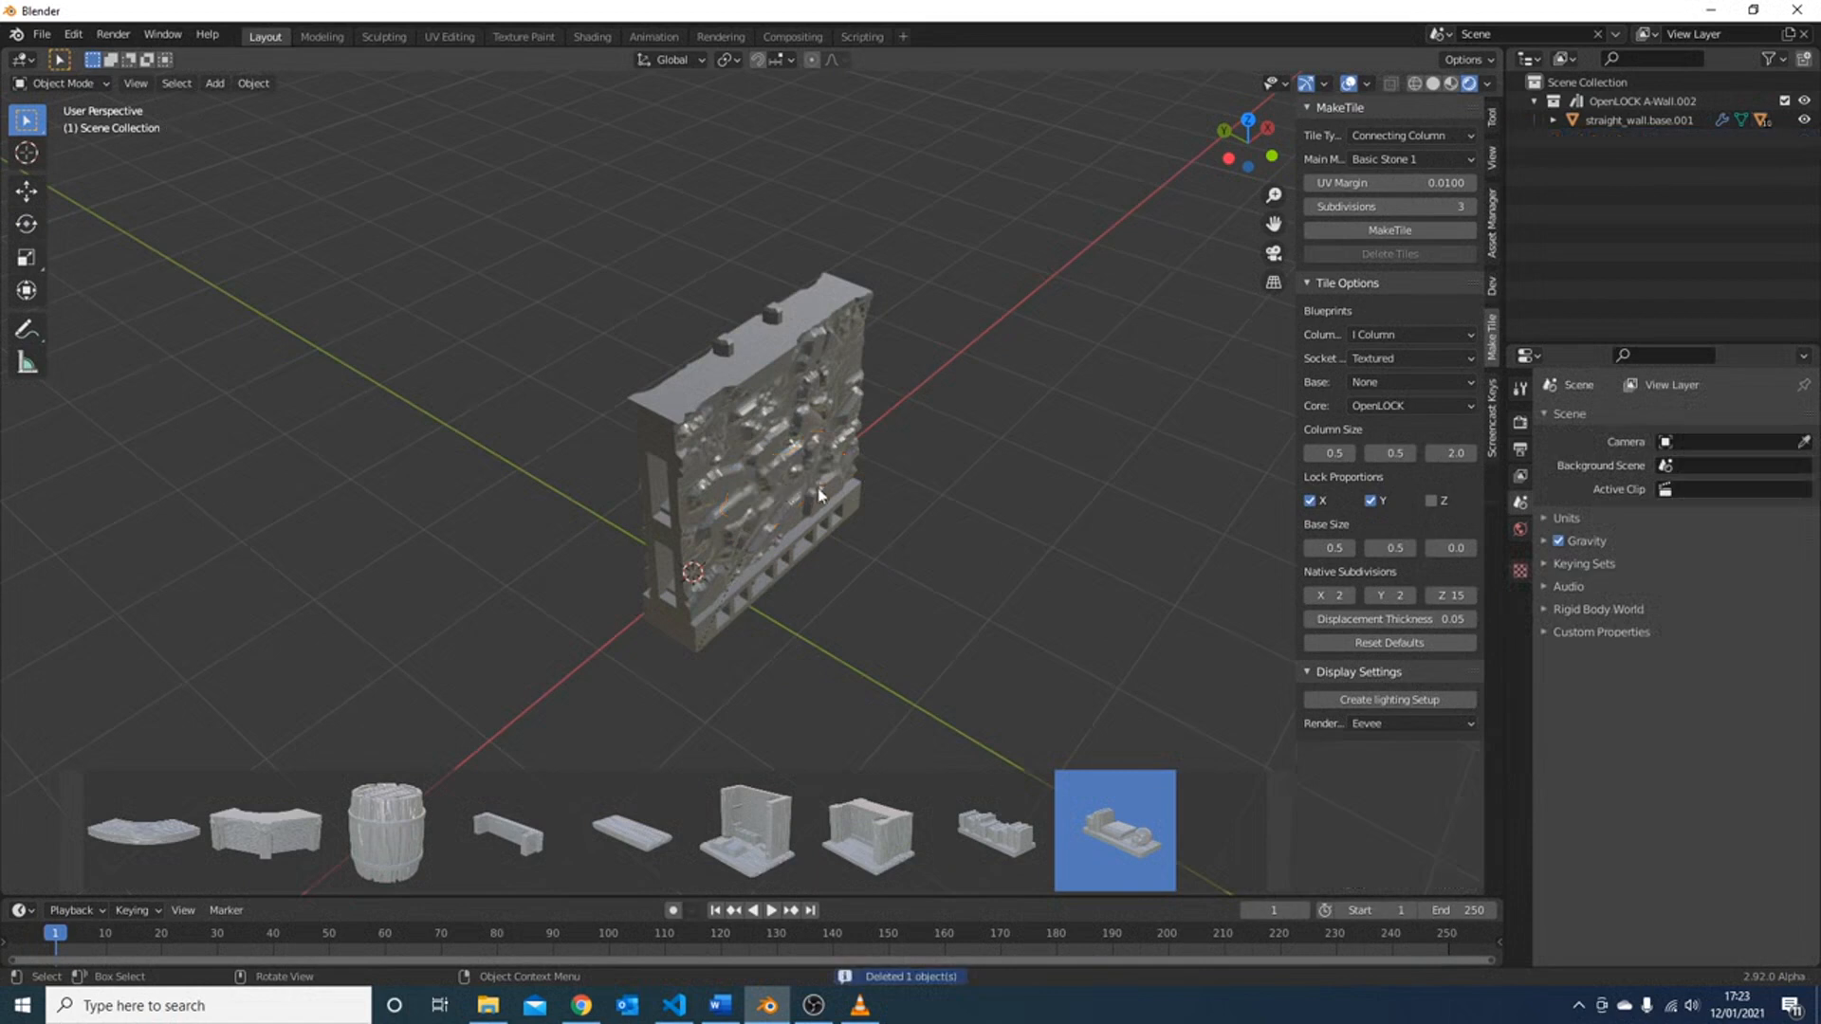
- Add a mesh cube and return the wall core from displaced geometry to its material preview
{"action": "middle_click_drag", "start_coordinate": [873, 453], "coordinate": [812, 482]}
{"action": "key", "text": "shift+a"}
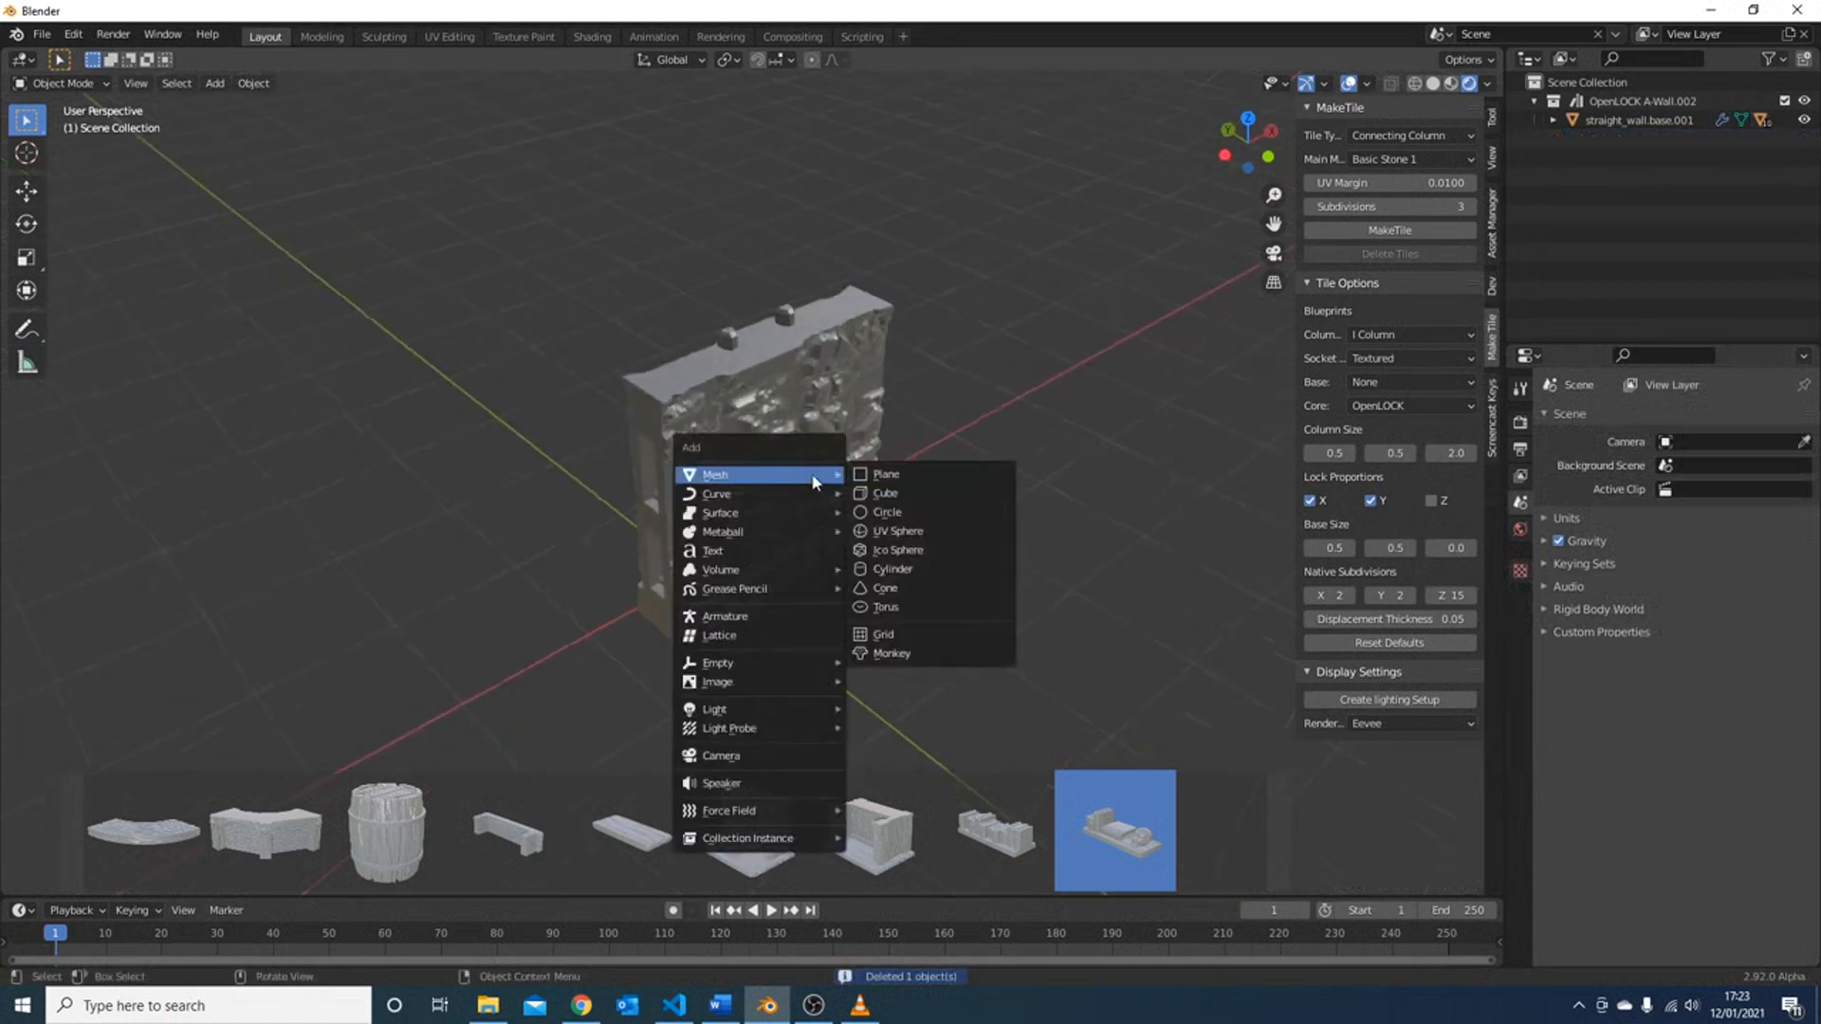
{"action": "left_click", "coordinate": [968, 493]}
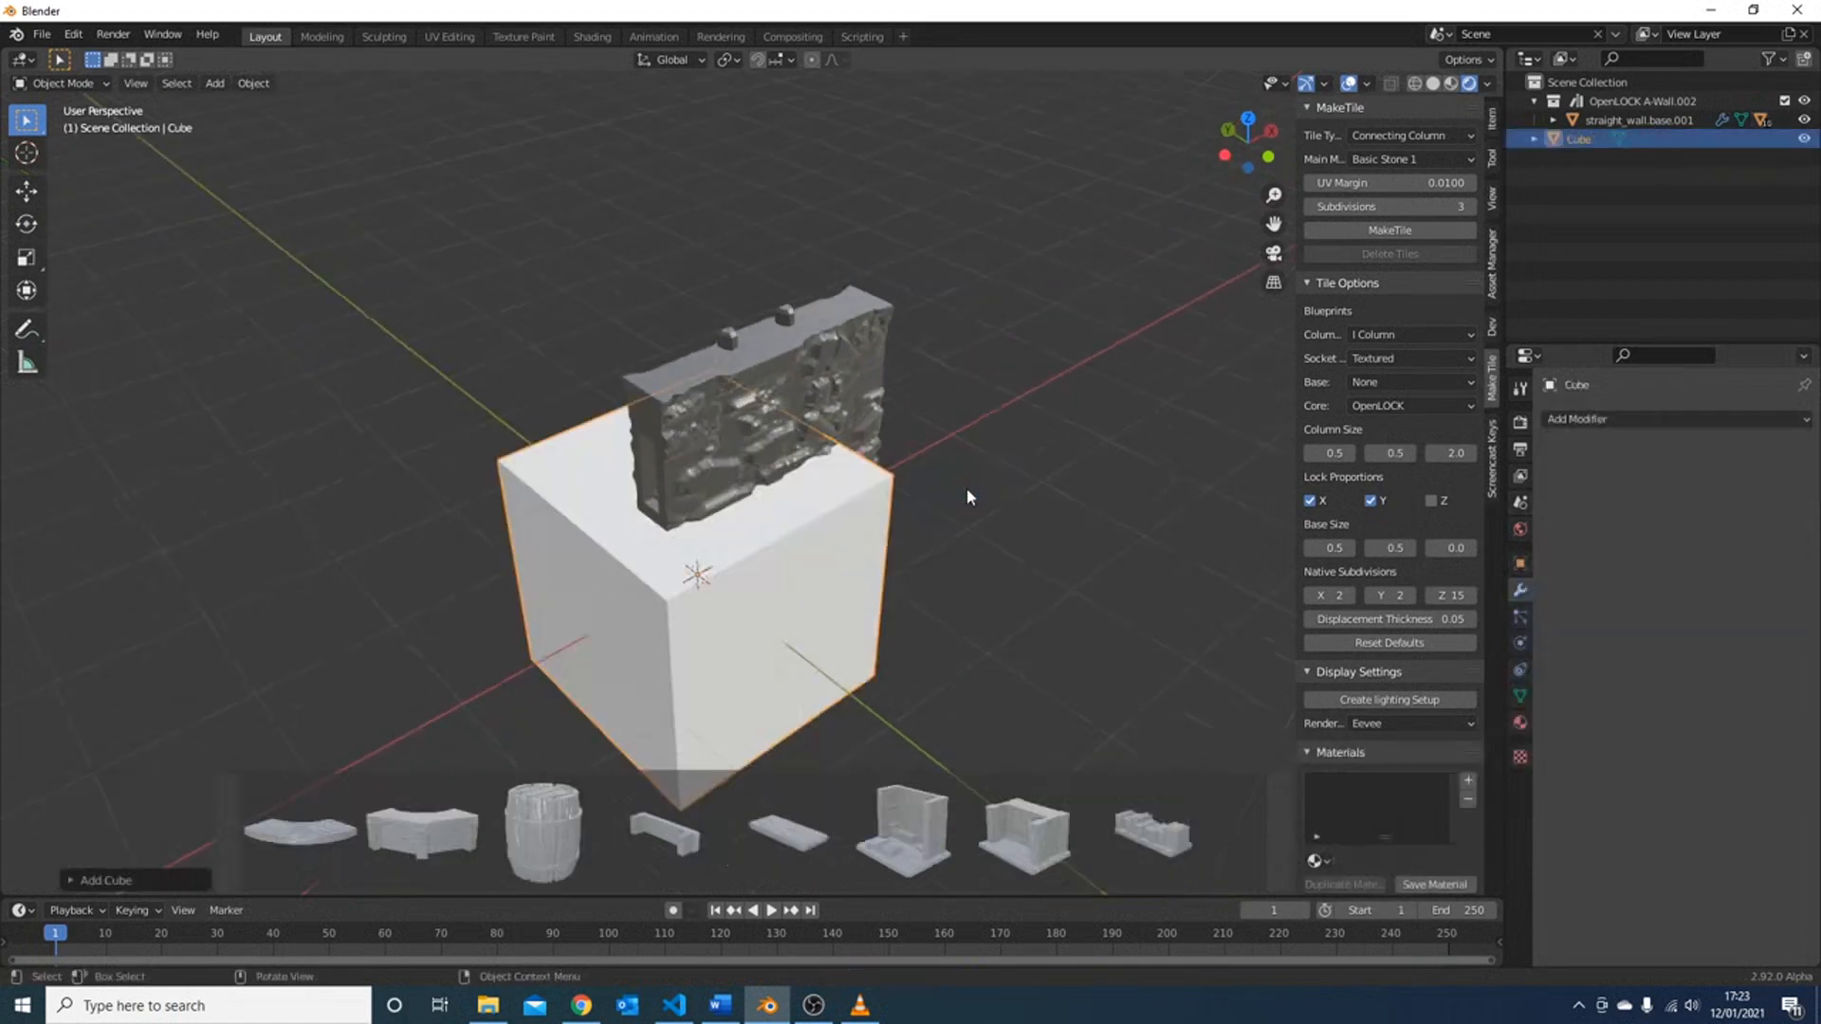
{"action": "left_click", "coordinate": [872, 422]}
{"action": "left_click", "coordinate": [1390, 277]}
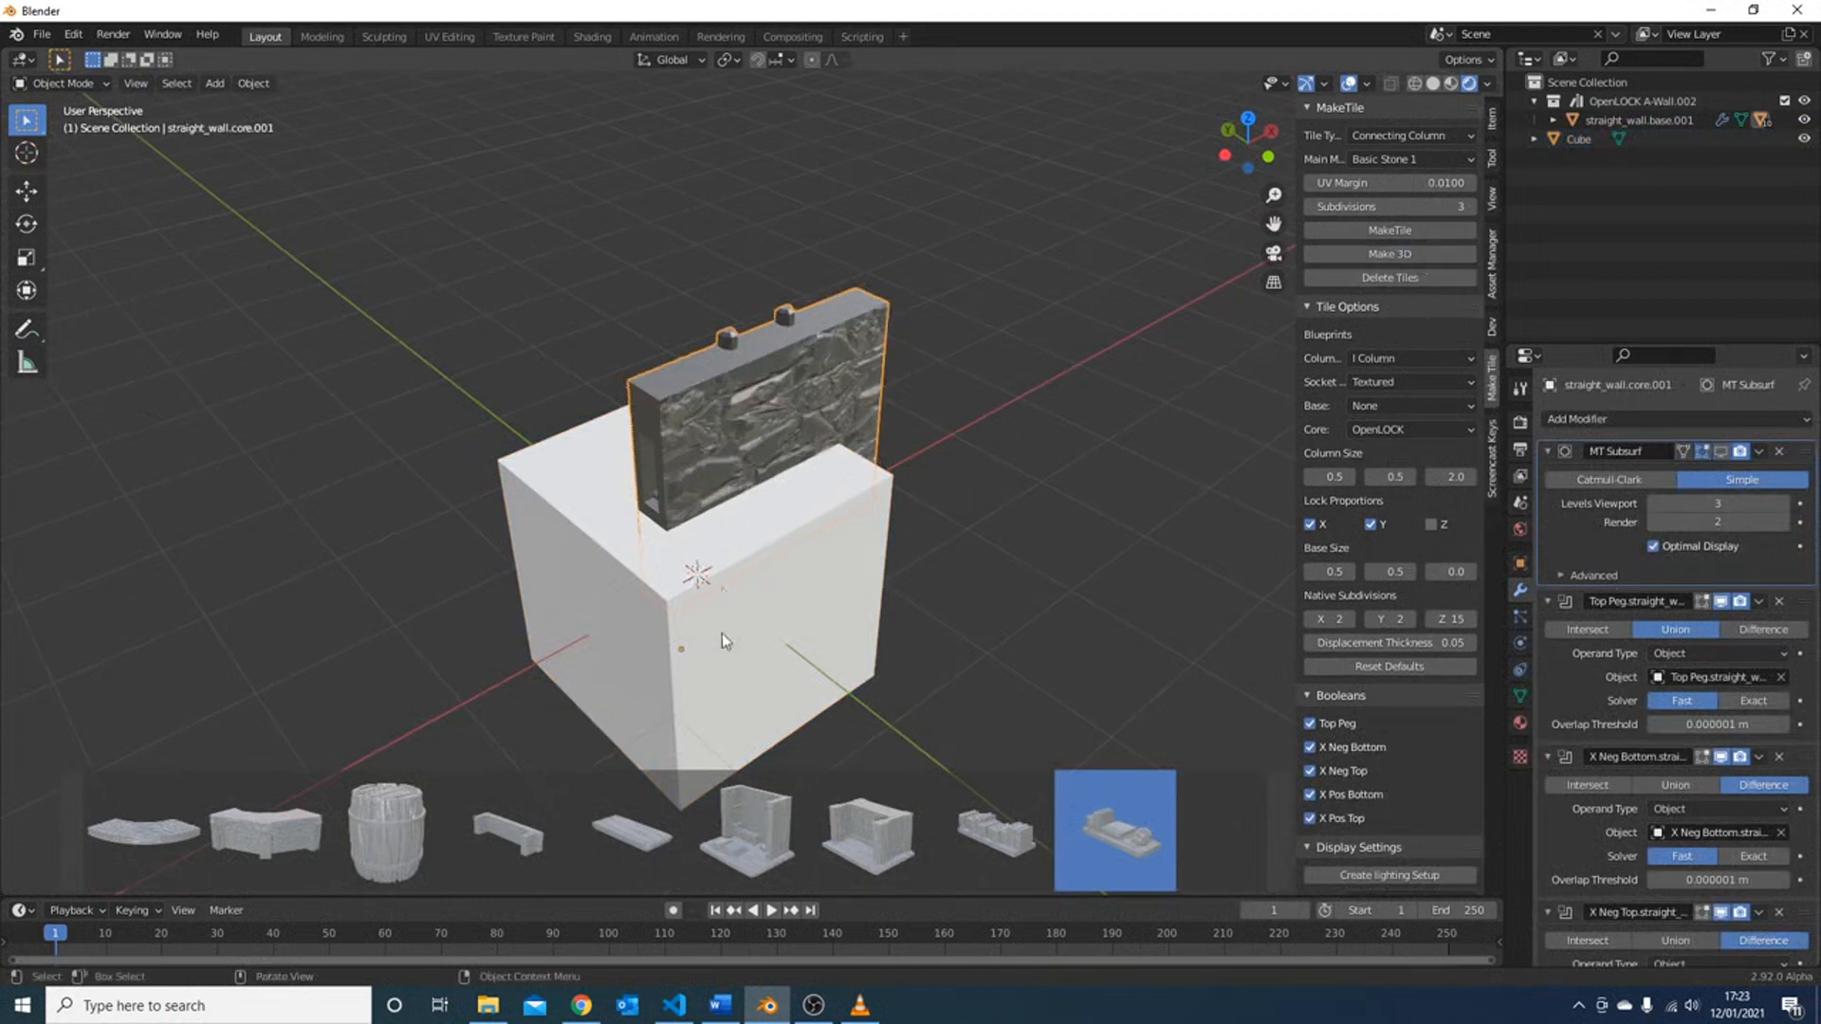
- Scale the cube down uniformly until it is smaller than the wall tile
{"action": "left_click", "coordinate": [721, 633]}
{"action": "key", "text": "s"}
{"action": "left_click", "coordinate": [844, 647]}
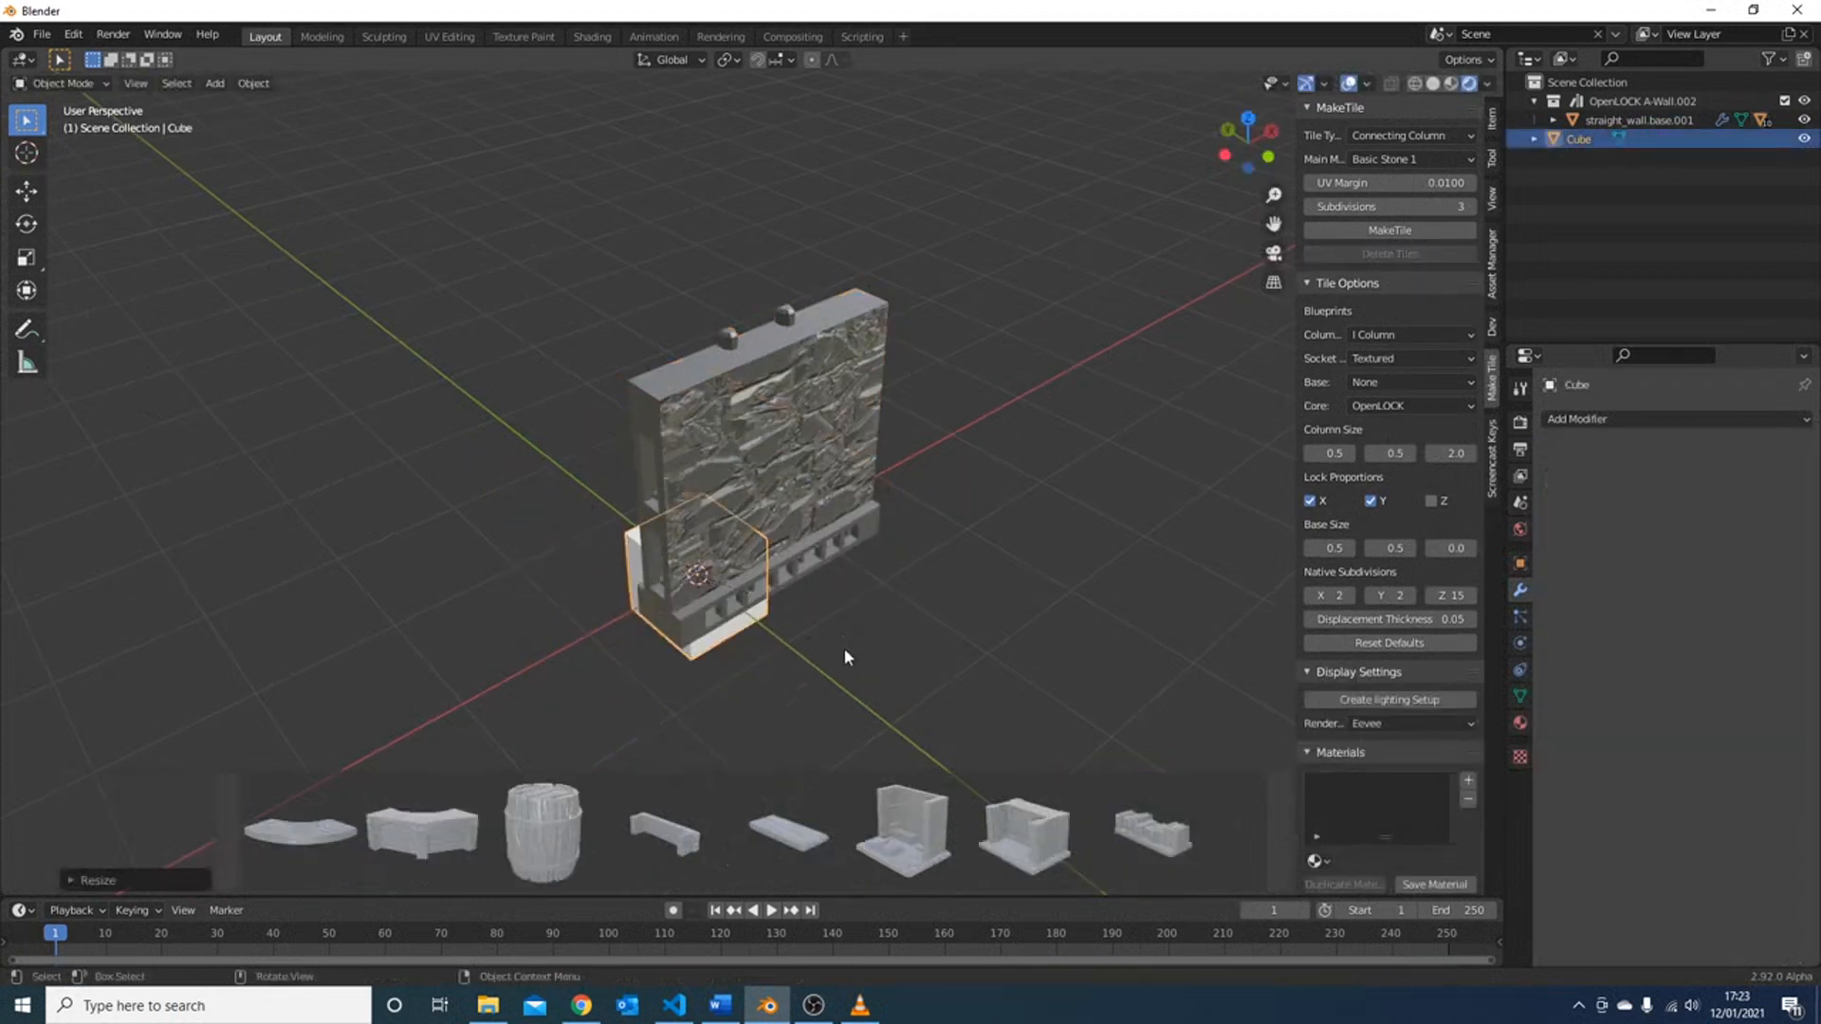
- Raise the cube along the Z axis and place it through the upper-left part of the wall core
{"action": "key", "text": "g"}
{"action": "key", "text": "z"}
{"action": "left_click", "coordinate": [836, 493]}
{"action": "middle_click_drag", "start_coordinate": [836, 493], "coordinate": [695, 323]}
{"action": "key", "text": "g"}
{"action": "left_click", "coordinate": [891, 423]}
{"action": "middle_click_drag", "start_coordinate": [808, 510], "coordinate": [912, 548], "text": "shift"}
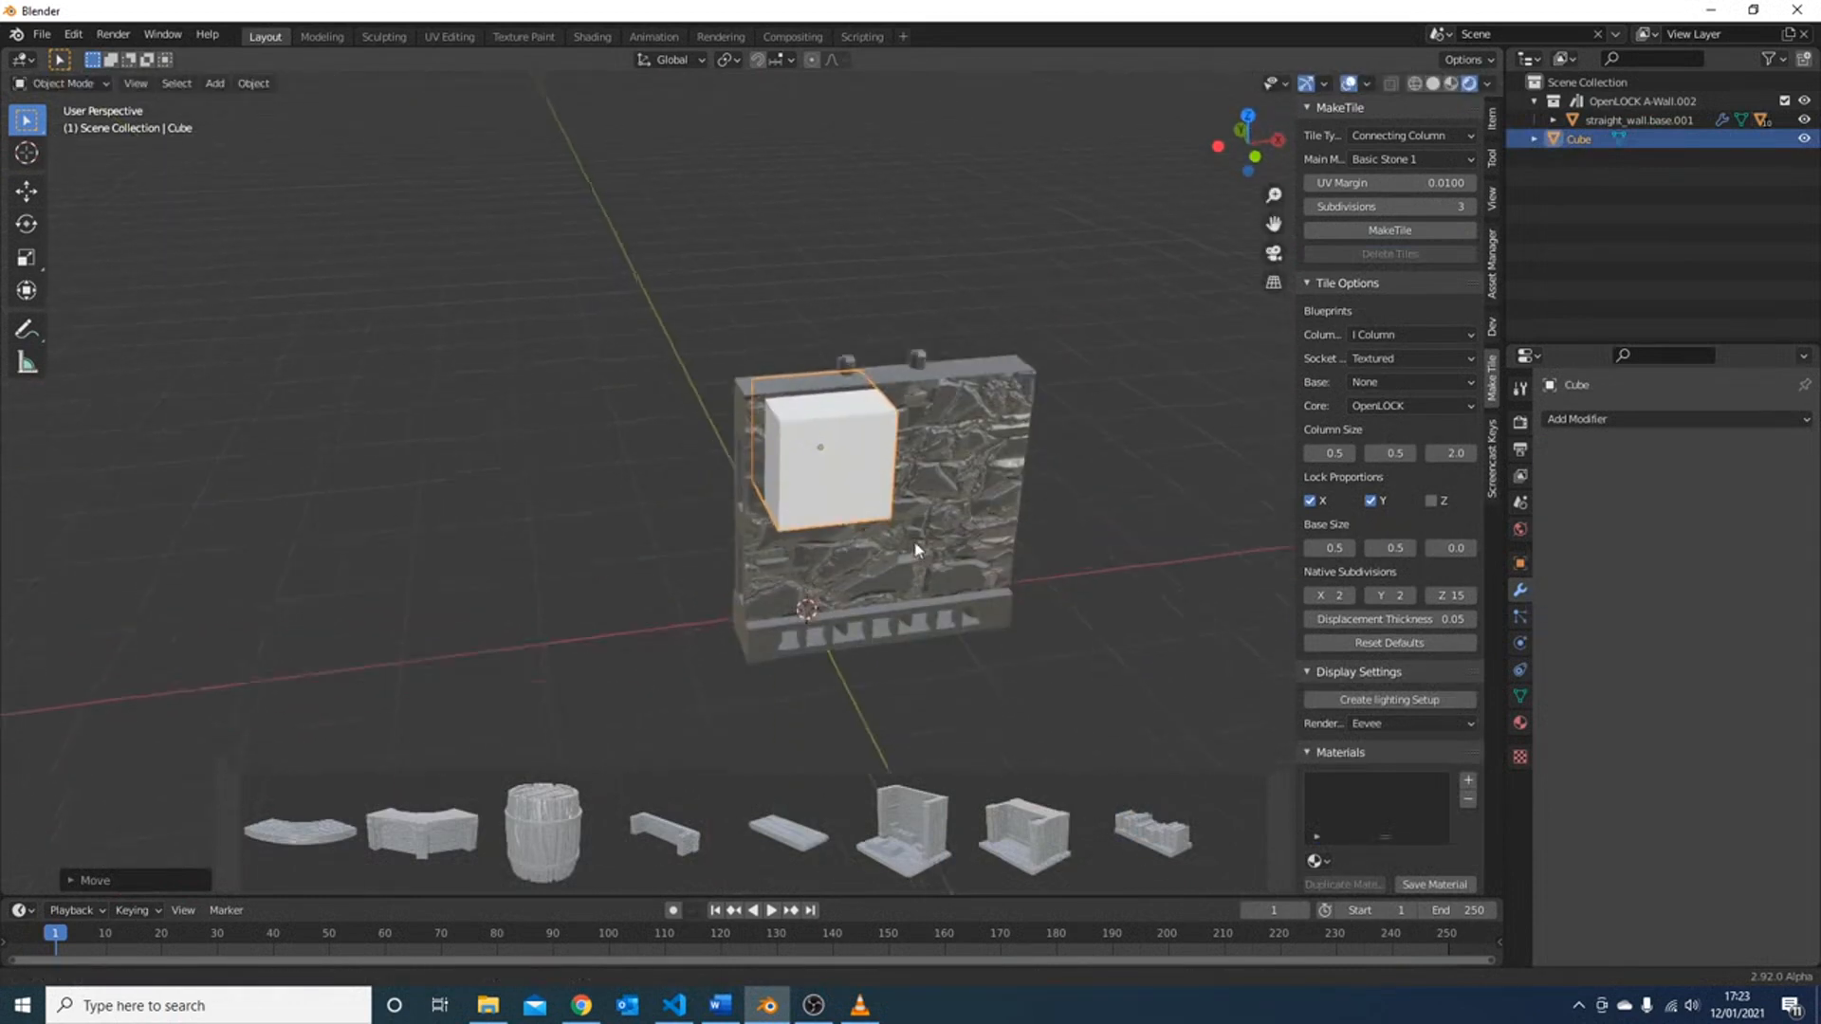
{"action": "scroll", "coordinate": [912, 531], "scroll_direction": "up", "scroll_amount": 4}
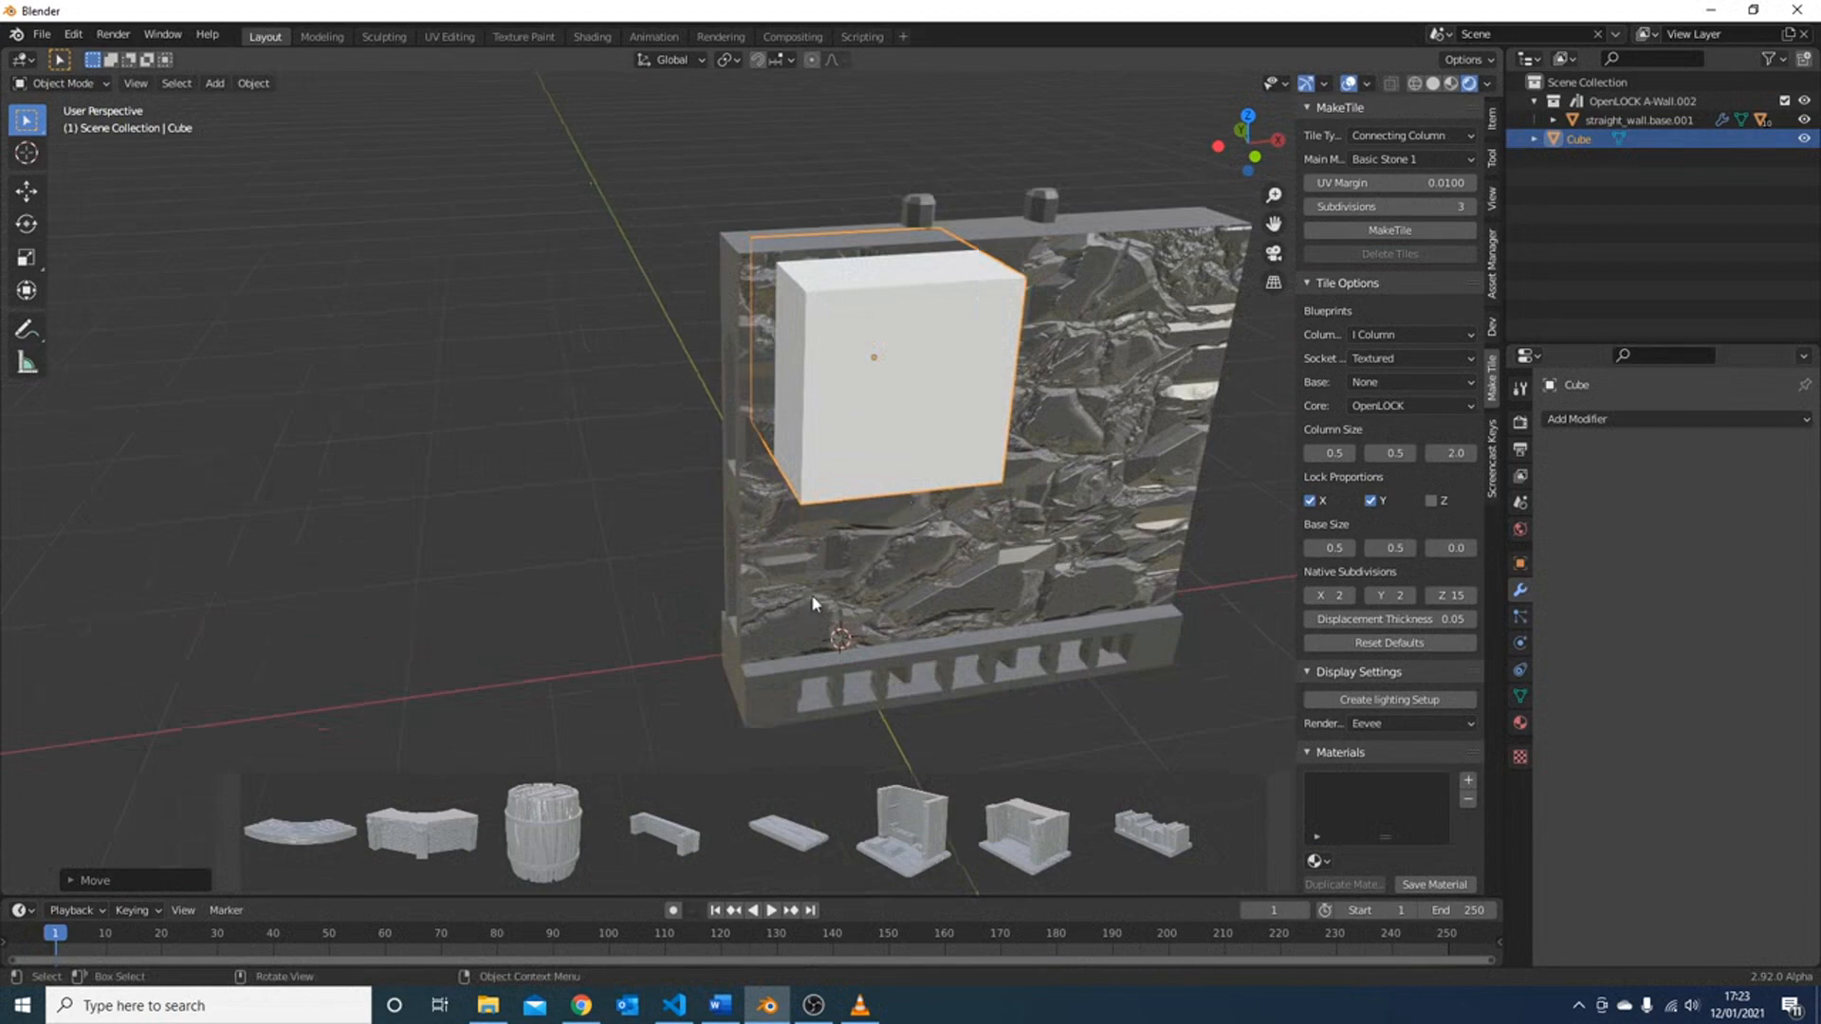
- Subtract the cube from the wall core with Add / Subtract object from Tile, using the Difference boolean type
{"action": "left_click", "coordinate": [1038, 400]}
{"action": "left_click", "coordinate": [977, 391]}
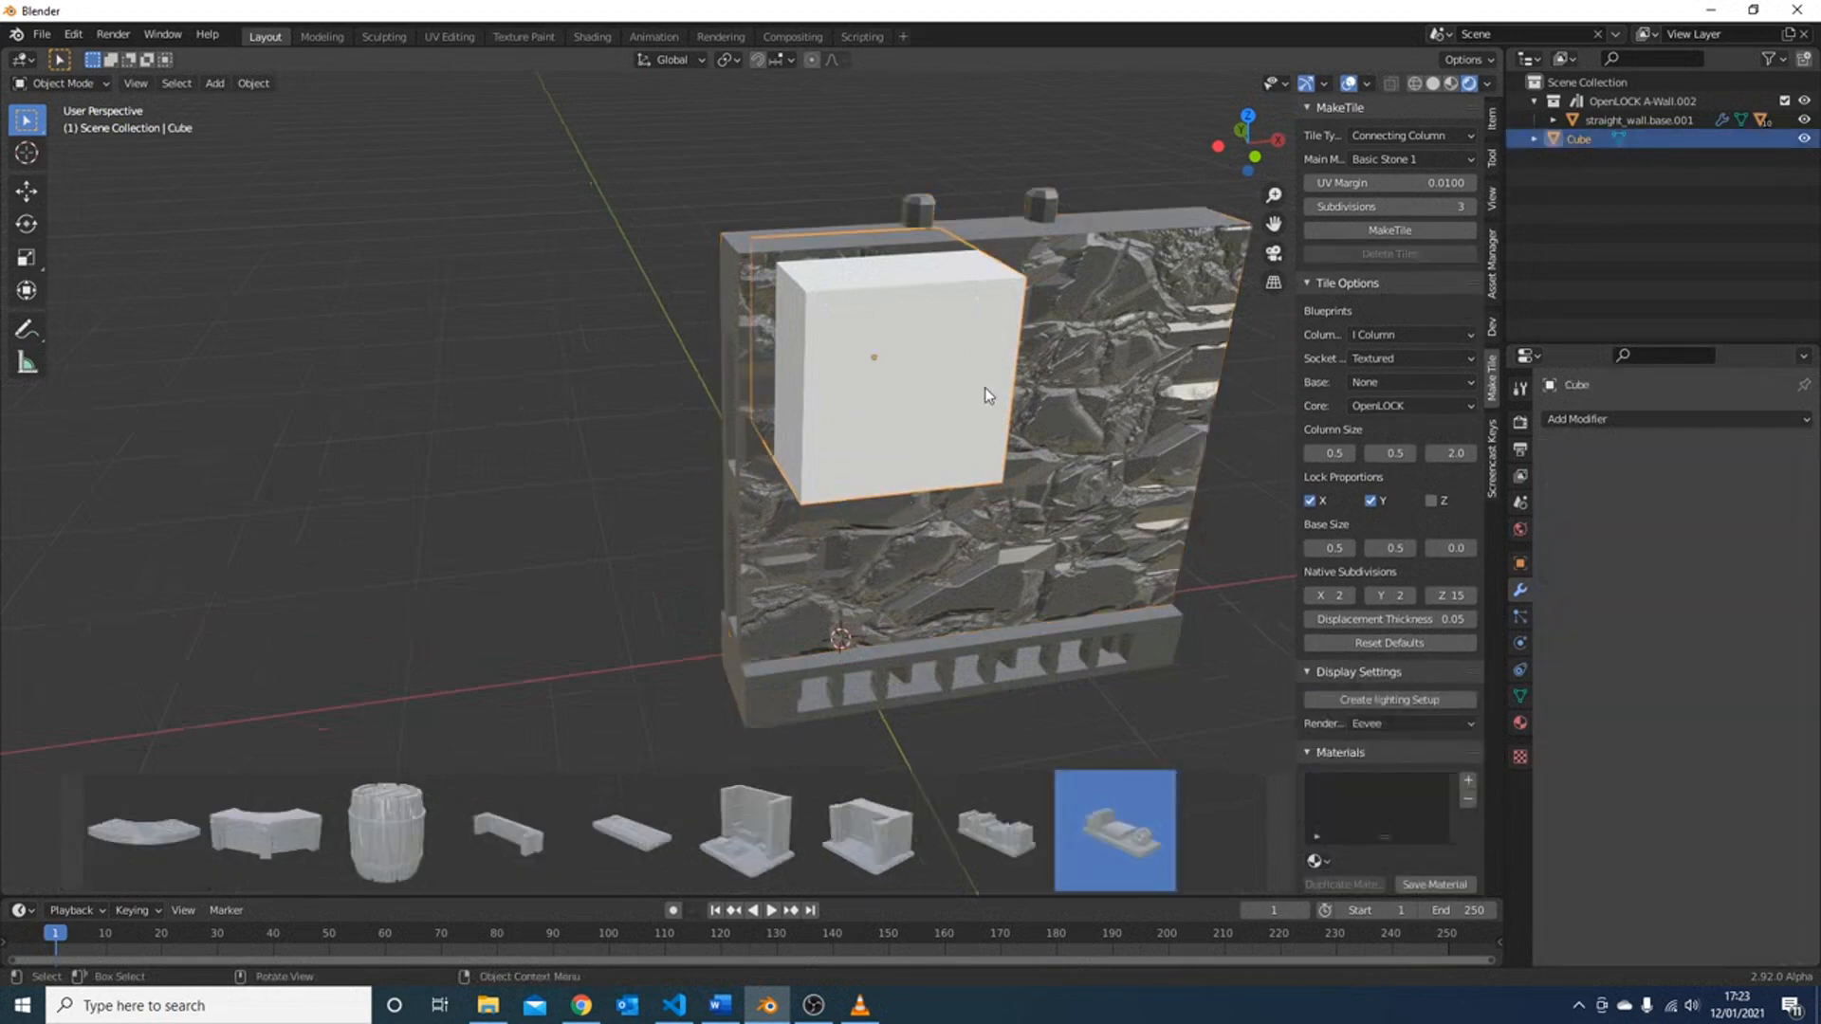
{"action": "left_click", "coordinate": [1112, 344], "text": "shift"}
{"action": "right_click", "coordinate": [1111, 343]}
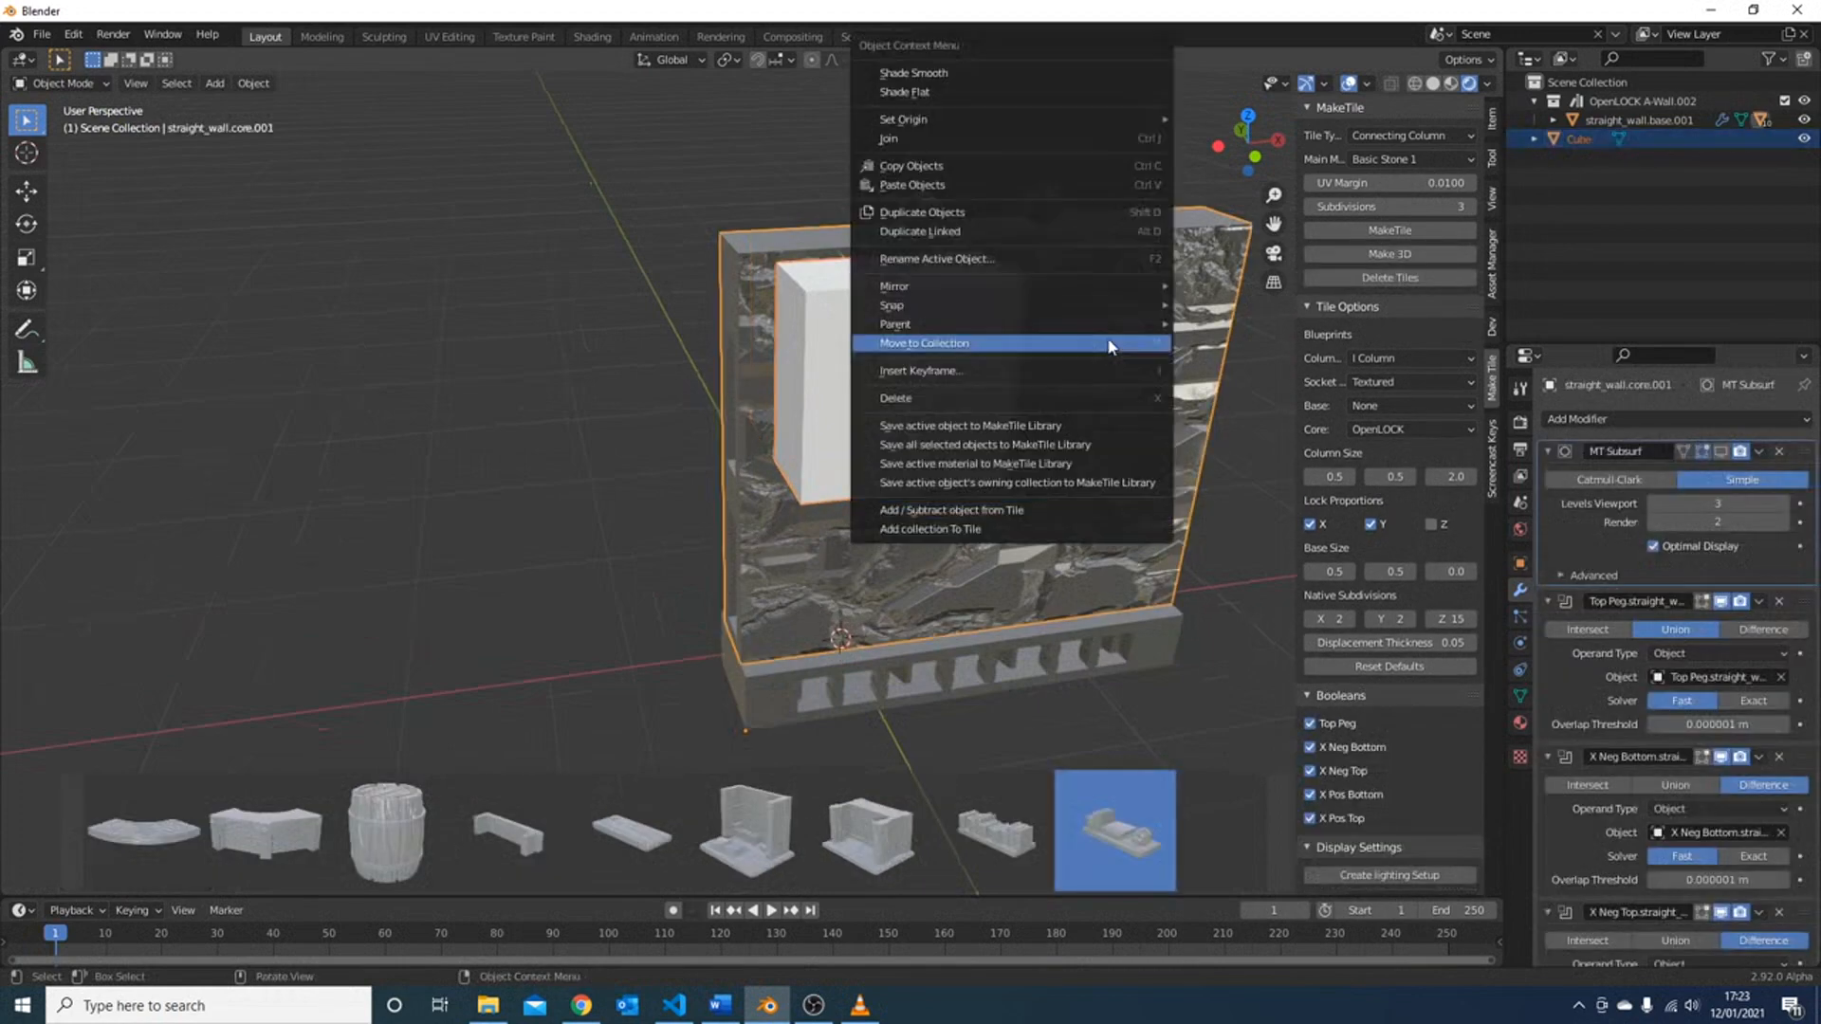
{"action": "left_click", "coordinate": [939, 510]}
{"action": "left_click", "coordinate": [933, 566]}
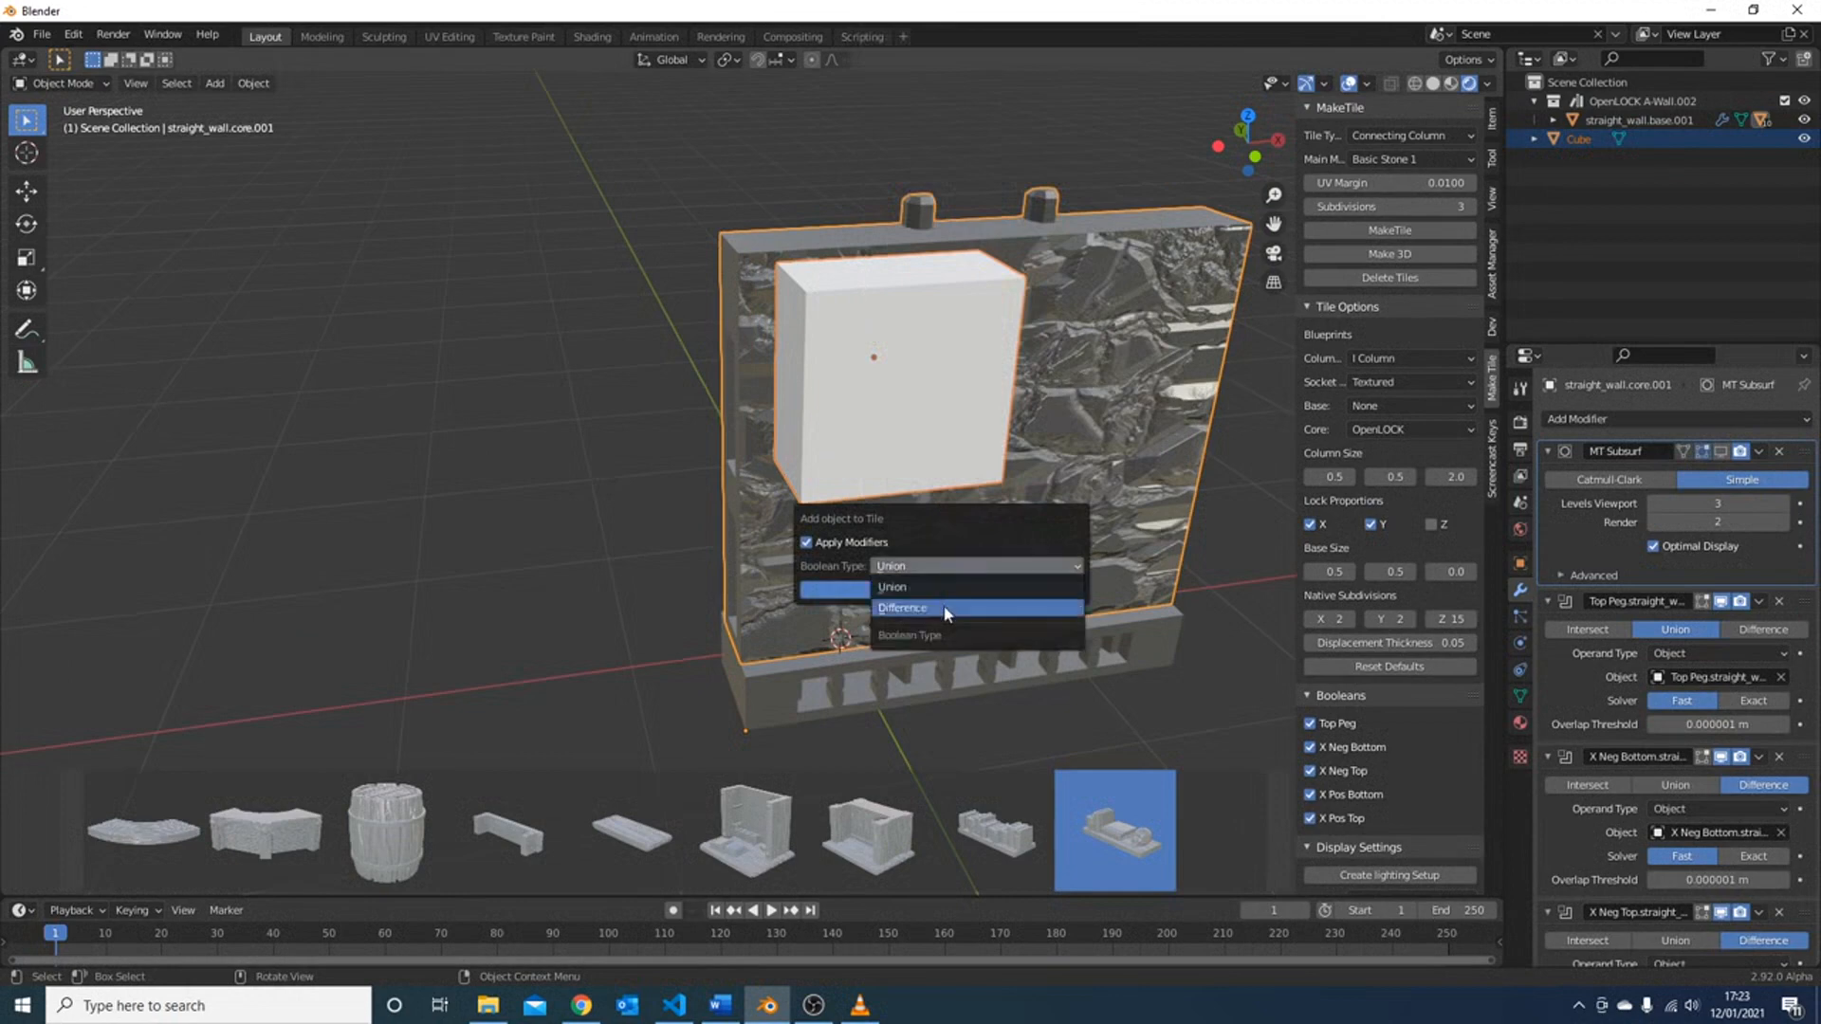
{"action": "left_click", "coordinate": [903, 608]}
{"action": "left_click", "coordinate": [939, 590]}
{"action": "middle_click_drag", "start_coordinate": [859, 557], "coordinate": [957, 364]}
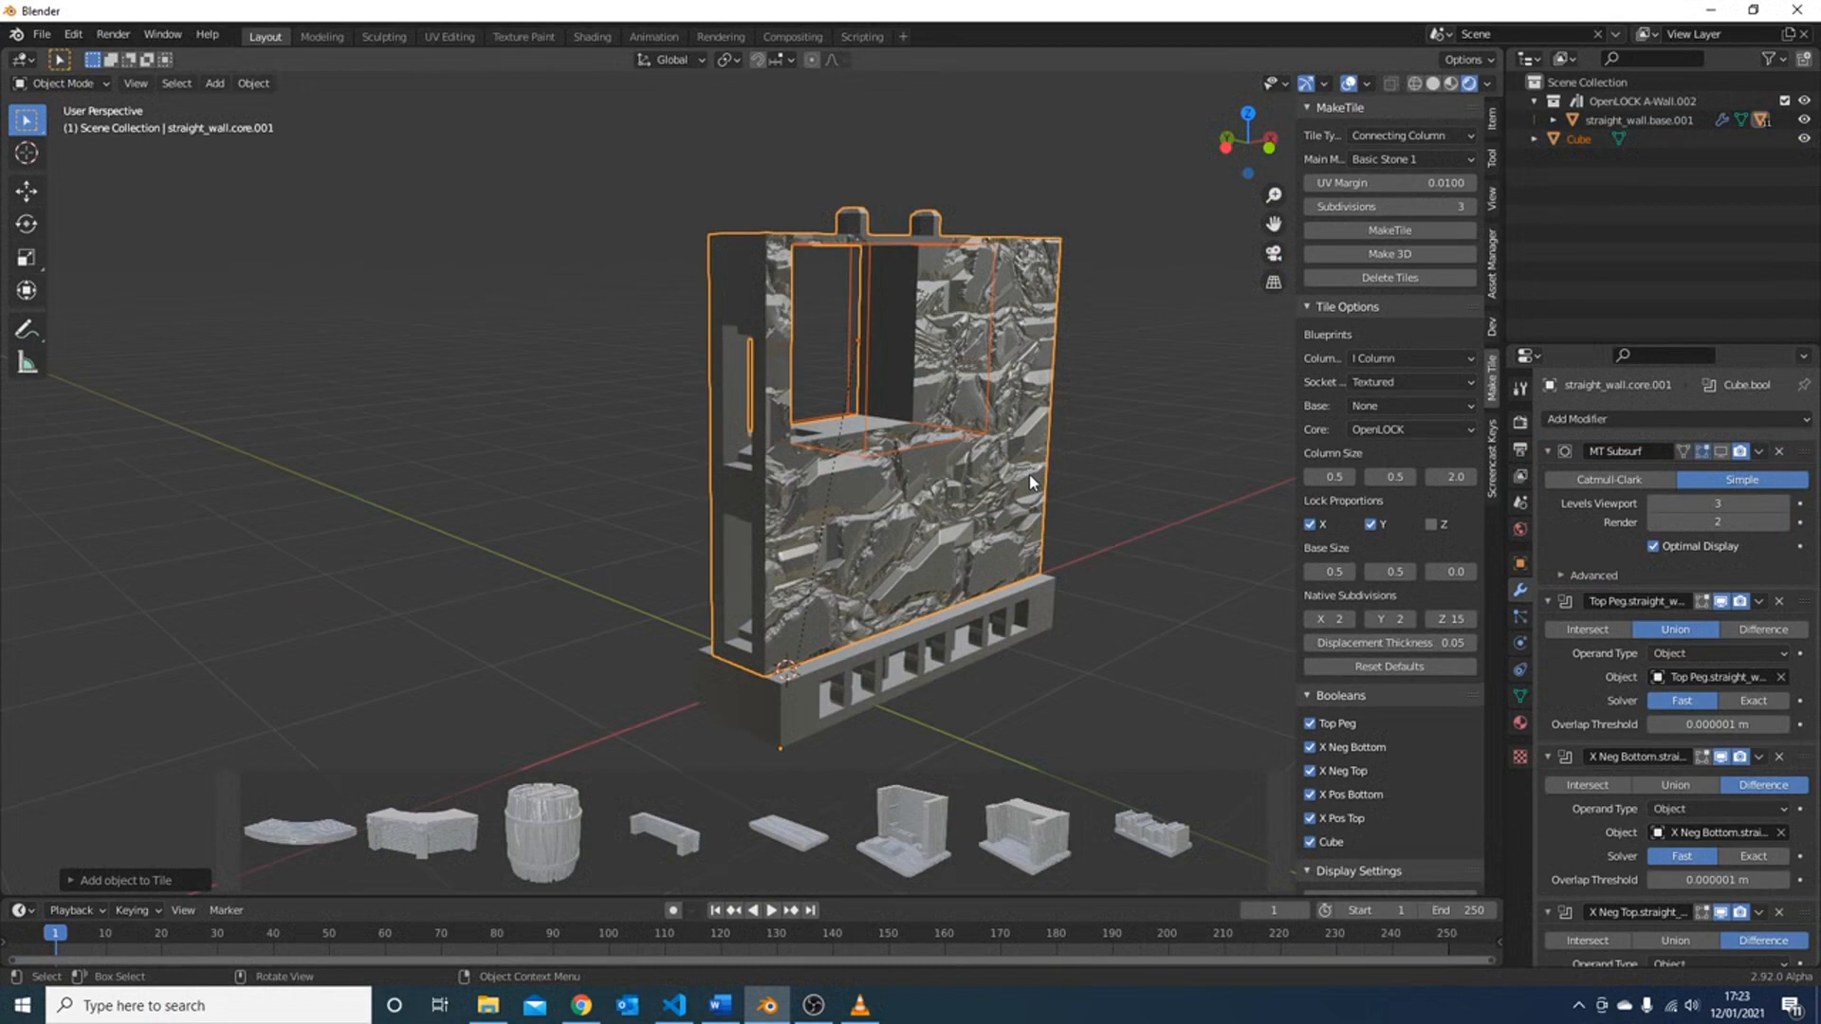
- Grab and move the wall base to test that the cube cut-out travels with the wall, and cancel the move
{"action": "scroll", "coordinate": [835, 683], "scroll_direction": "up", "scroll_amount": 3}
{"action": "left_click", "coordinate": [825, 725]}
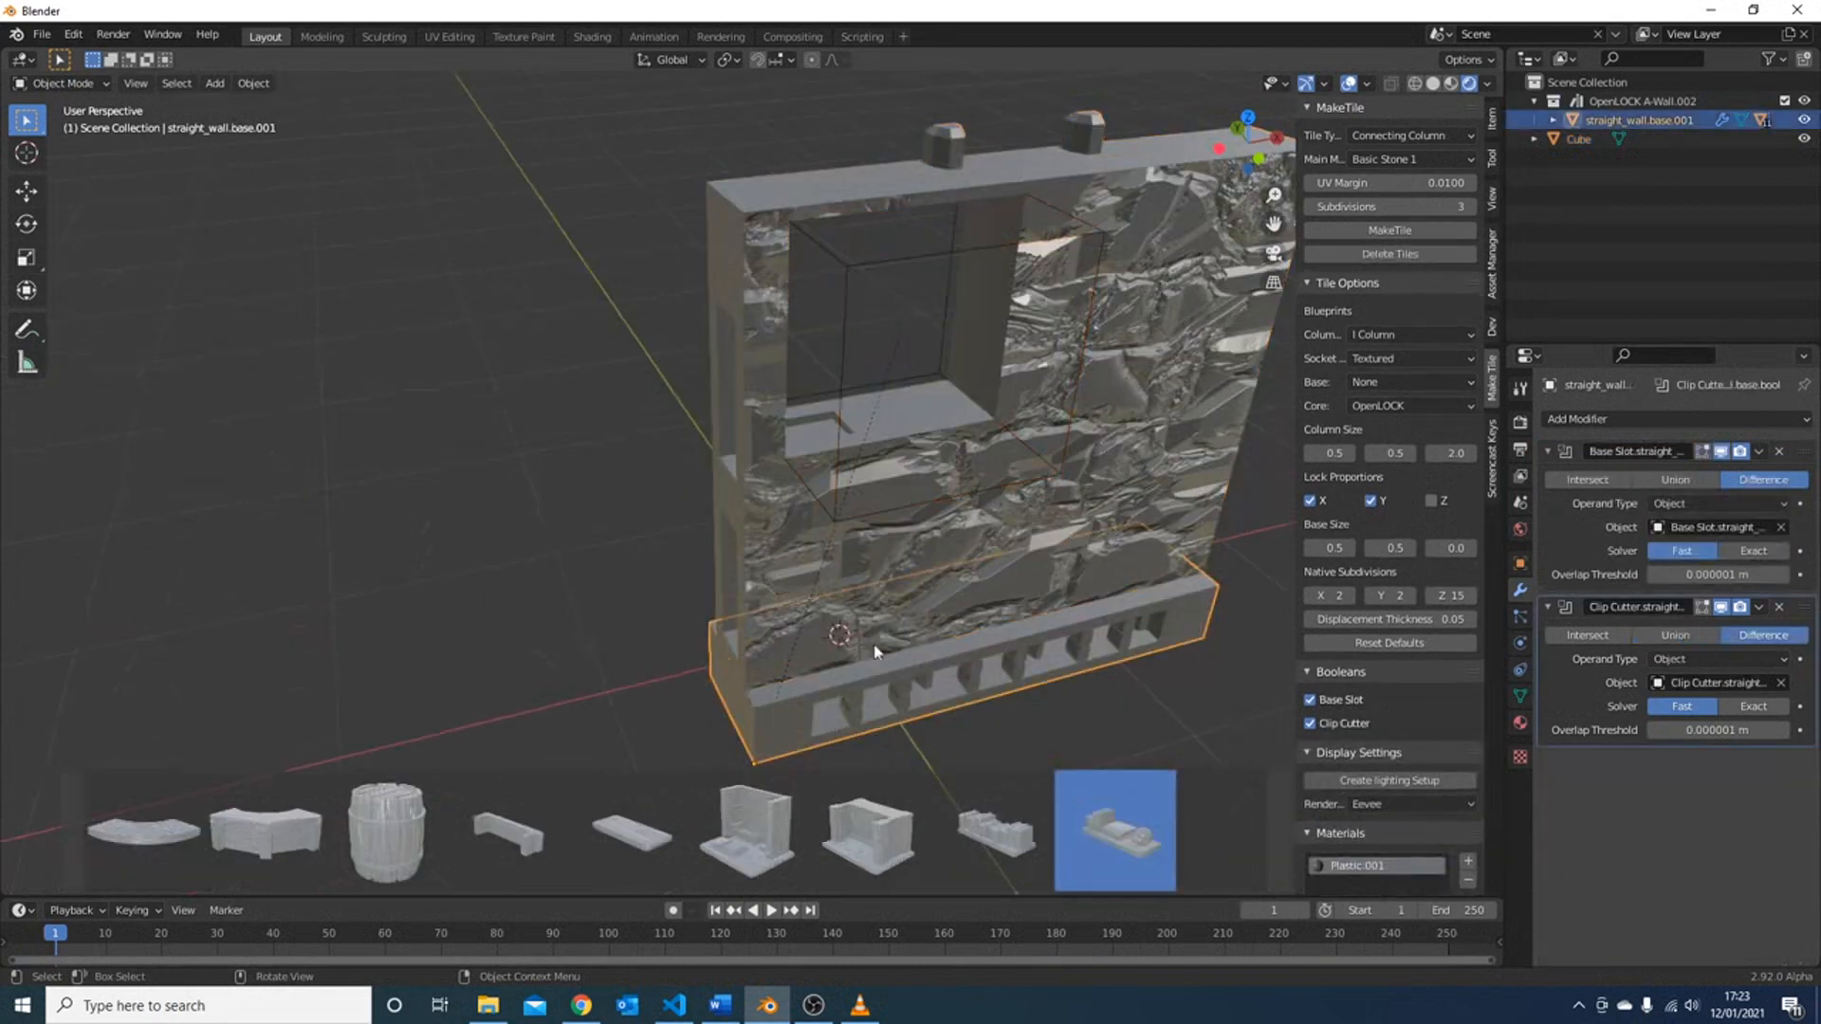
{"action": "scroll", "coordinate": [819, 340], "scroll_direction": "down", "scroll_amount": 2}
{"action": "middle_click_drag", "start_coordinate": [825, 360], "coordinate": [852, 624]}
{"action": "key", "text": "g"}
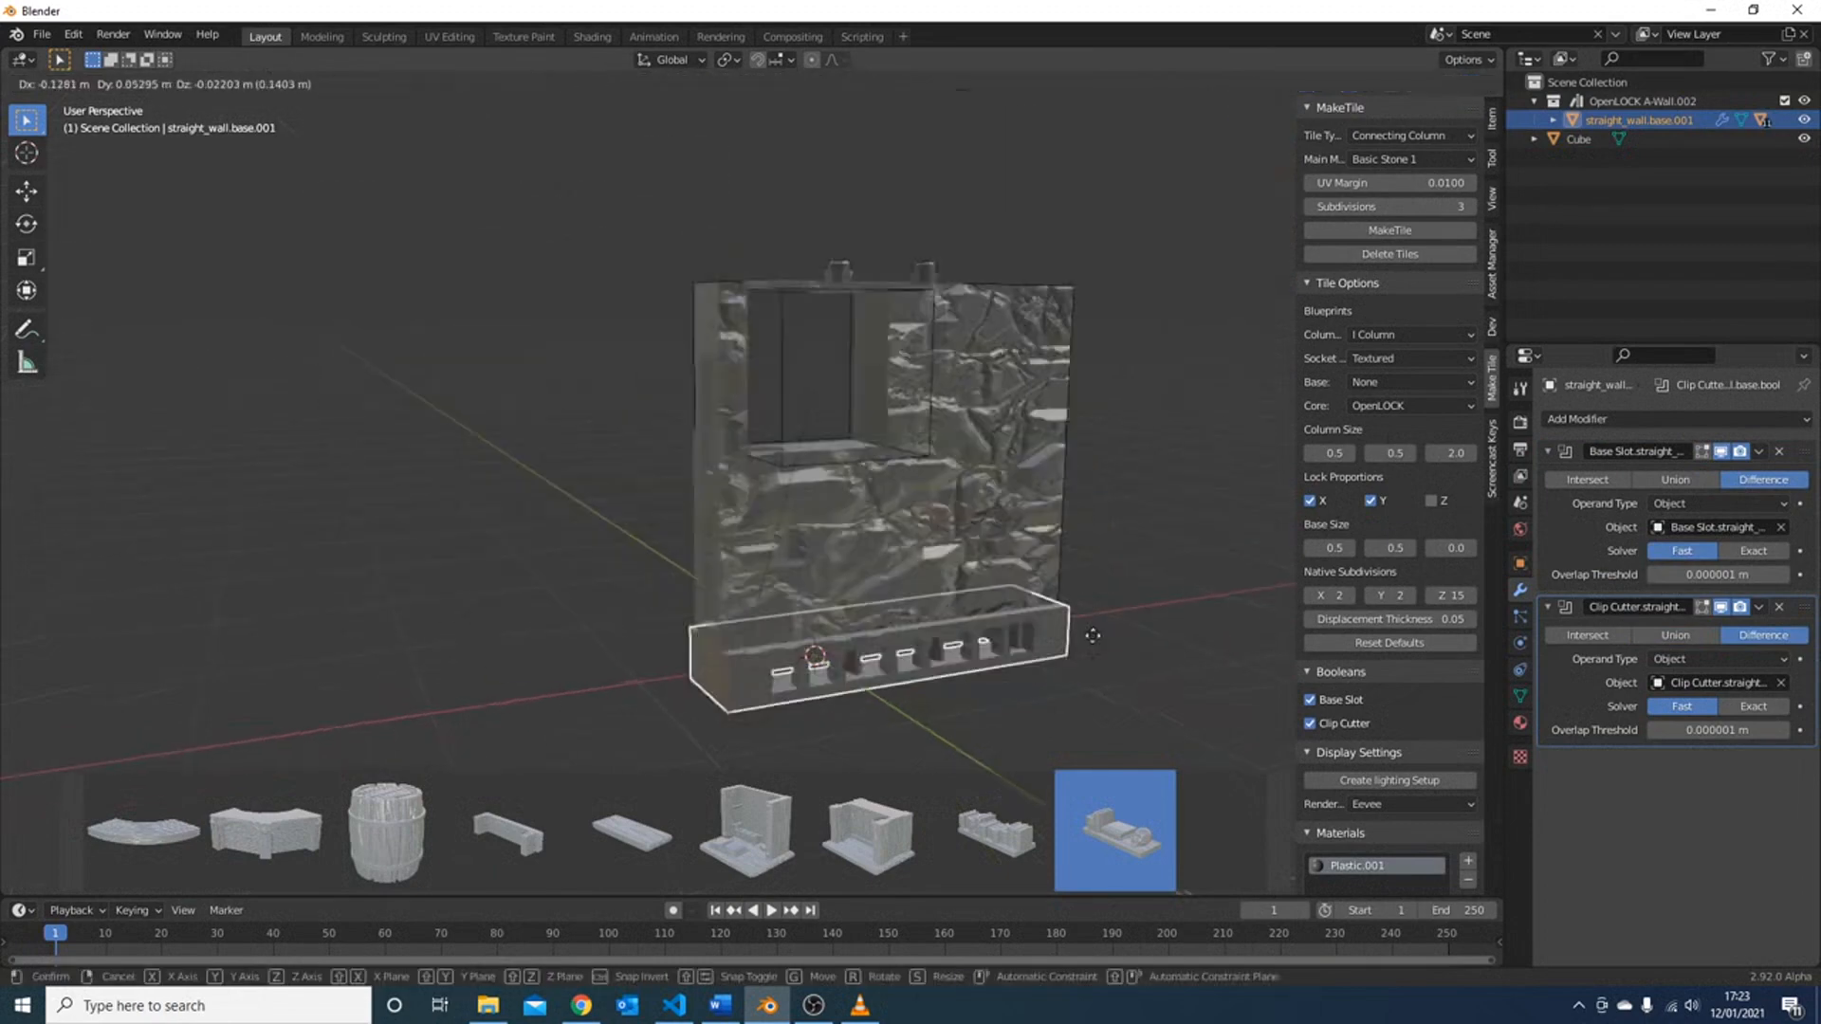
{"action": "key", "text": "Escape"}
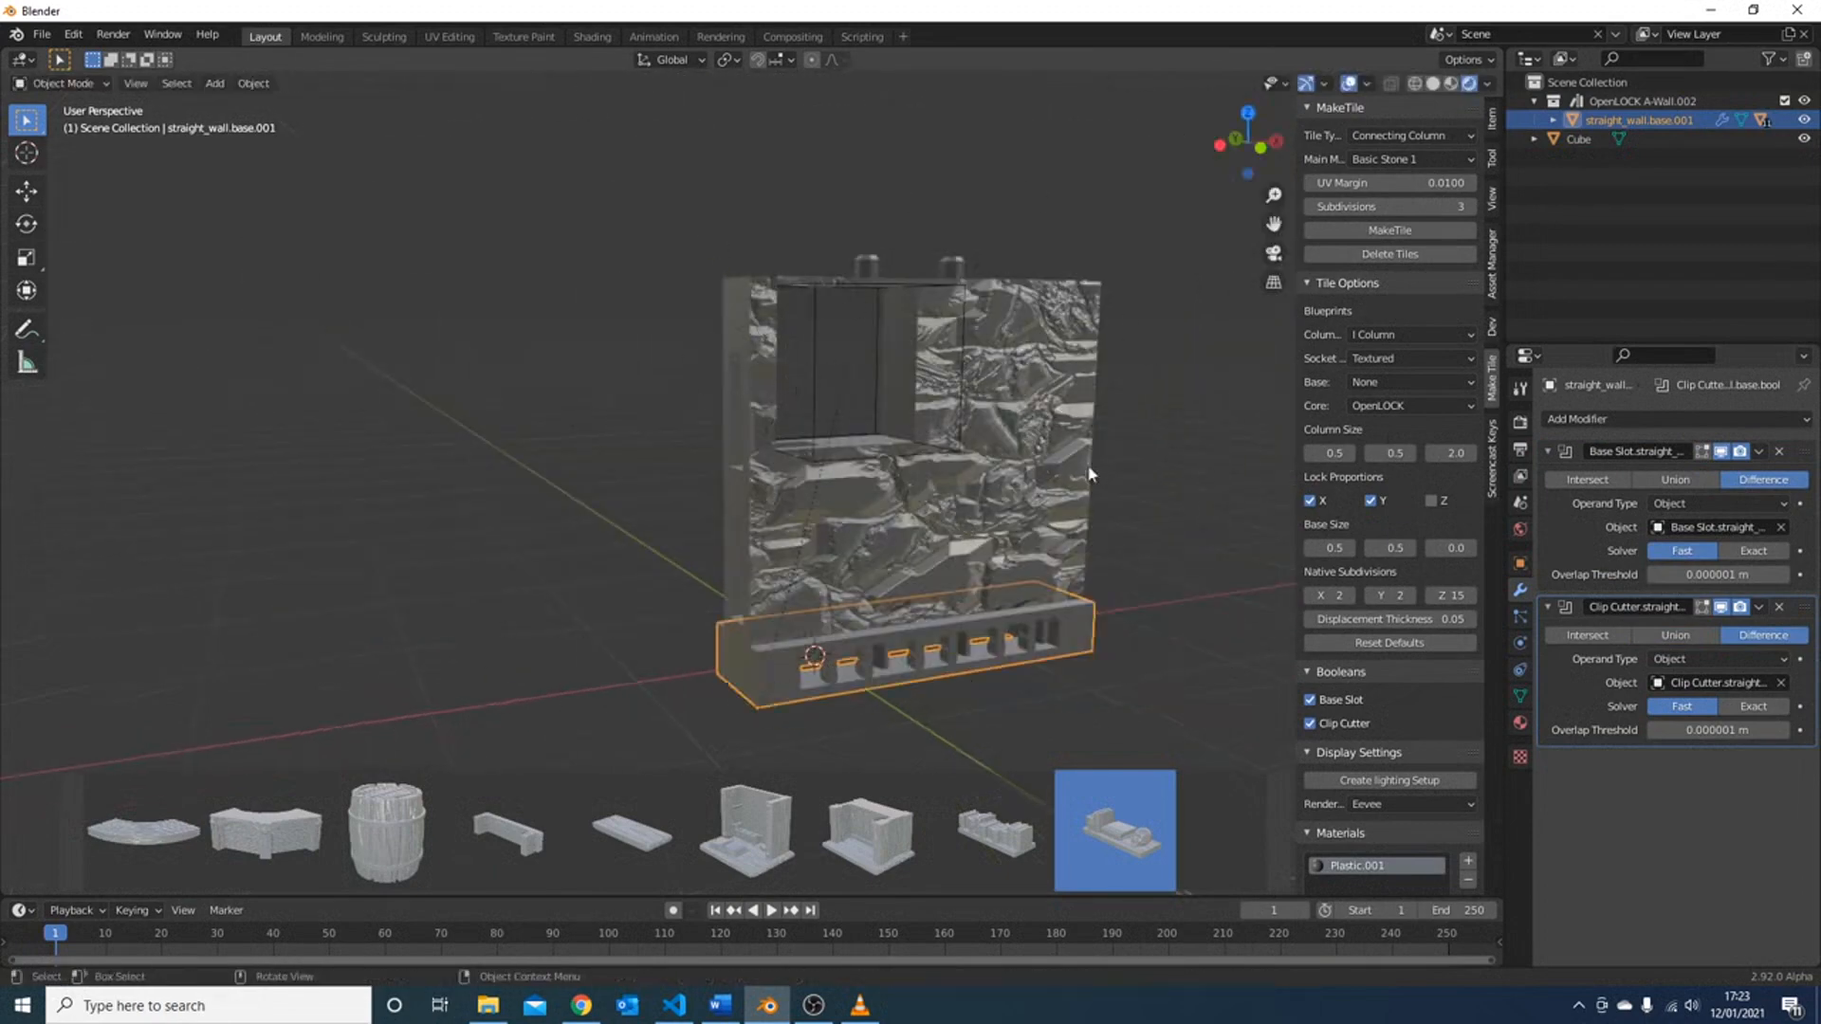
- Switch from Blender to Word
{"action": "scroll", "coordinate": [939, 418], "scroll_direction": "down", "scroll_amount": 3}
{"action": "key", "text": "alt+Tab"}
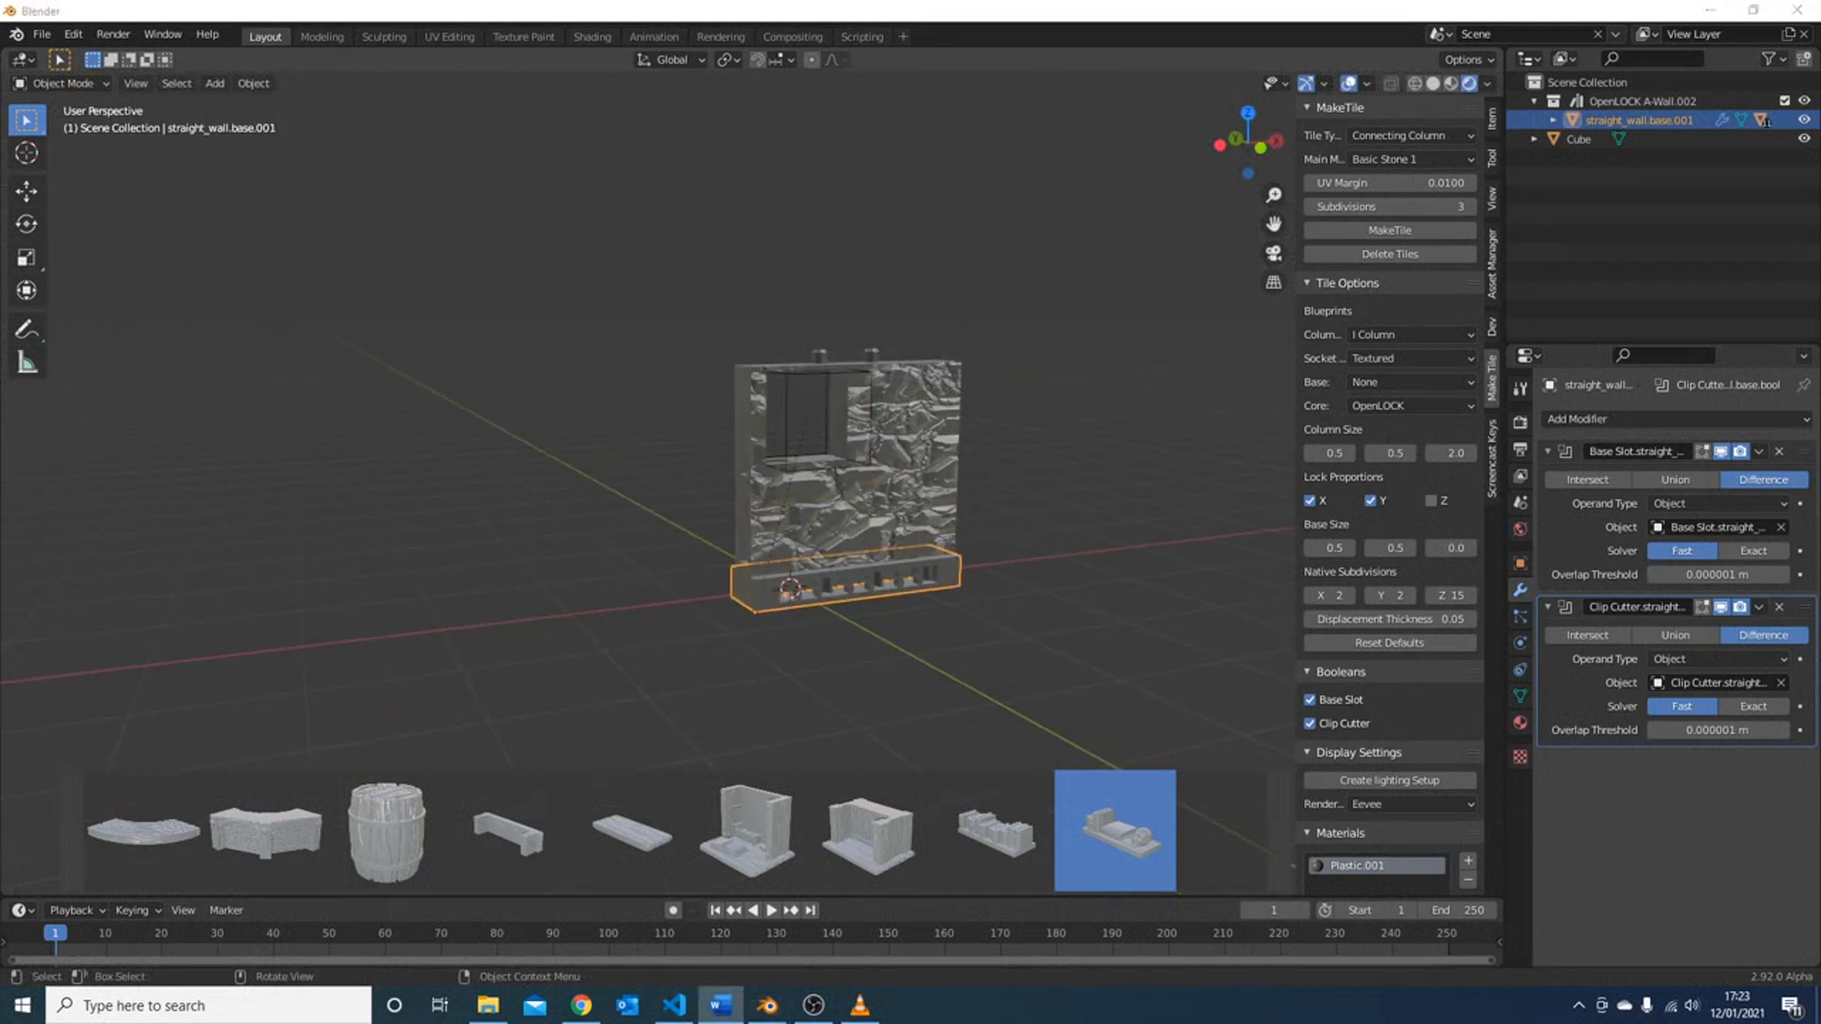